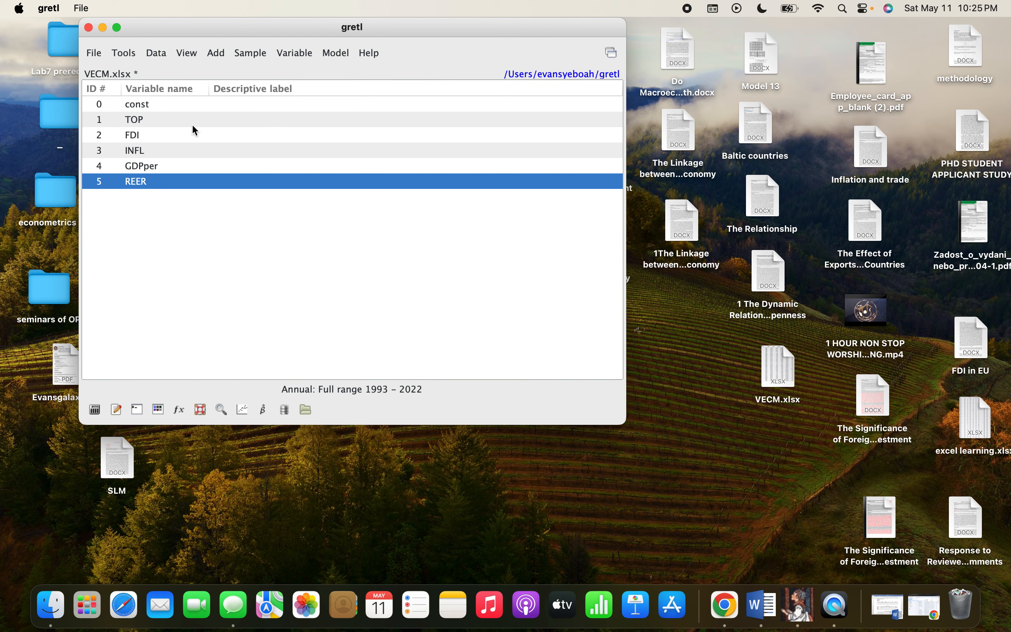
- View the yearly values of the TOP and FDI series, closing each data window after viewing
double_click(147, 127)
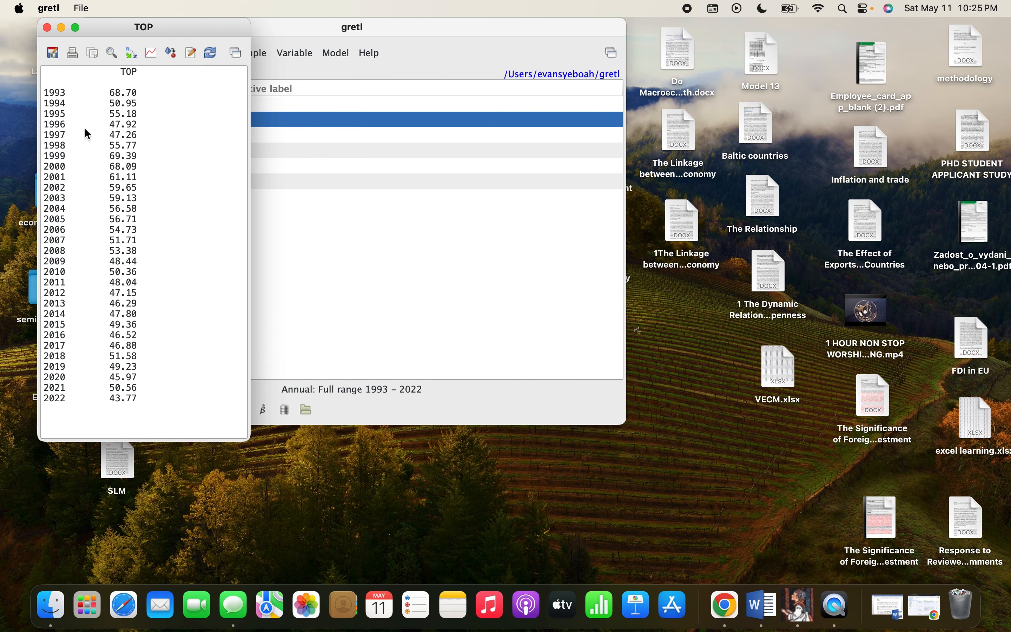
click(47, 28)
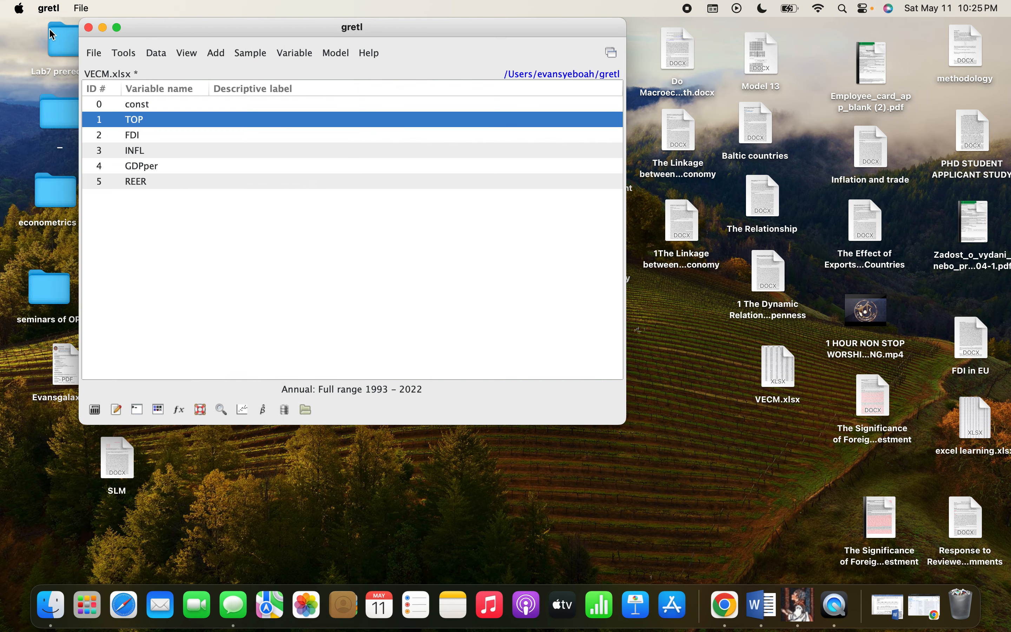
click(137, 138)
double_click(137, 140)
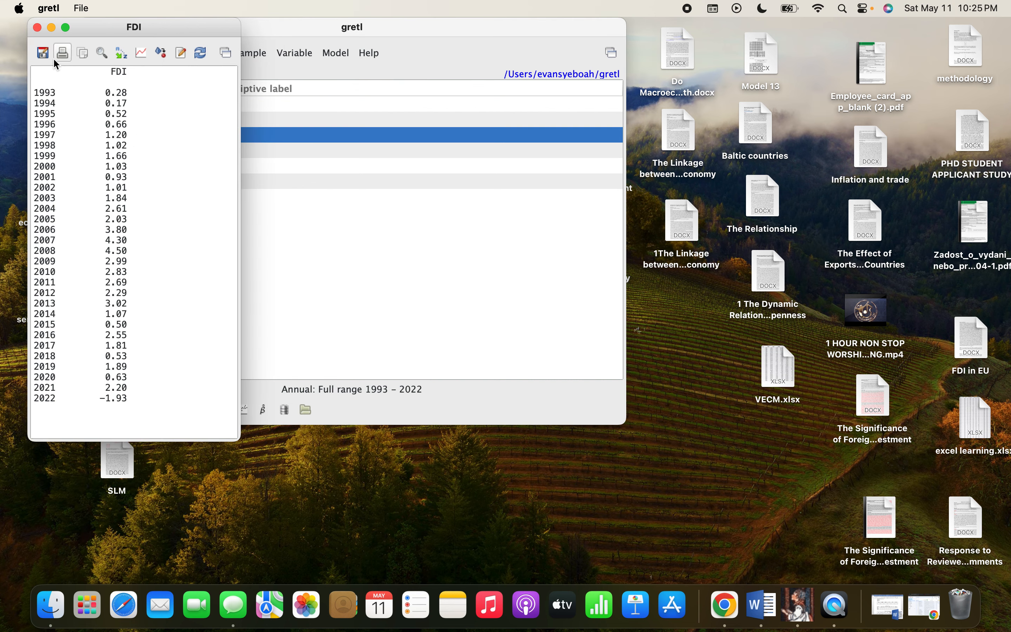
click(38, 28)
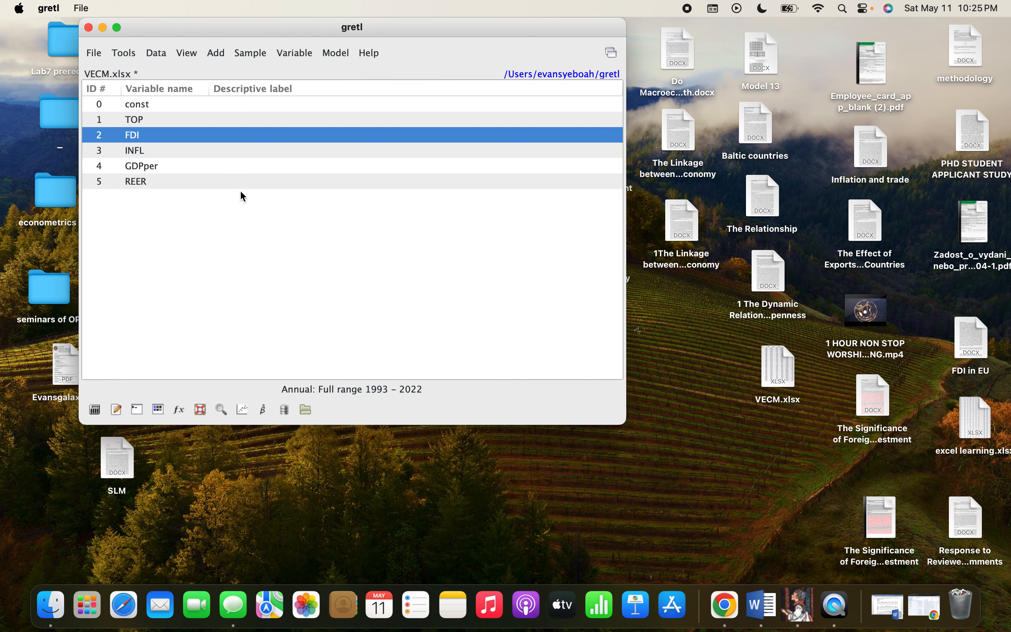
- Switch to the Word document, place it beside gretl, and review the analysis outline and empty result tables
drag(299, 29, 282, 29)
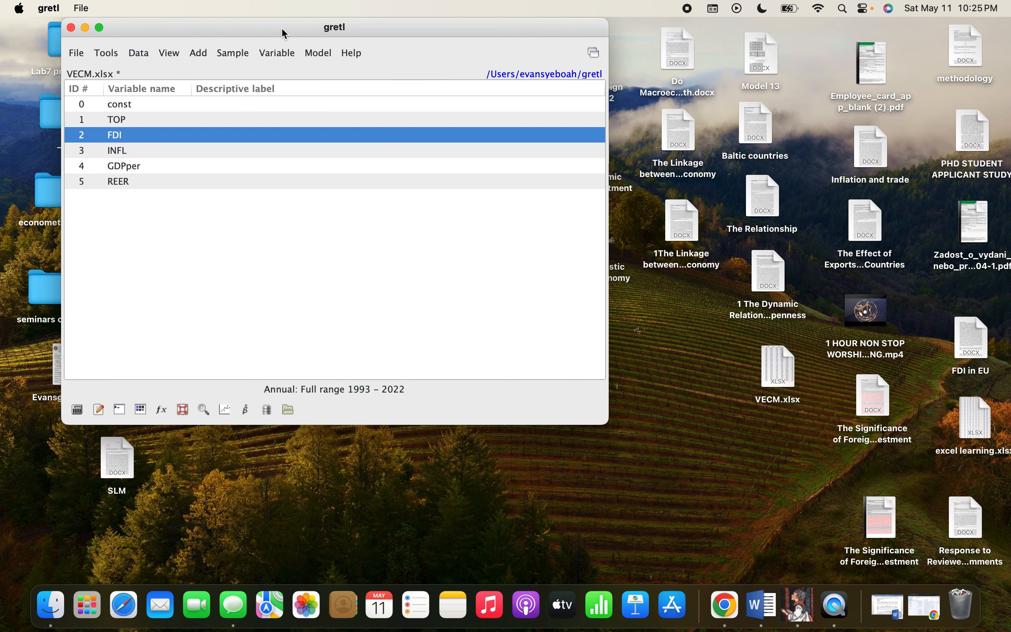
click(892, 611)
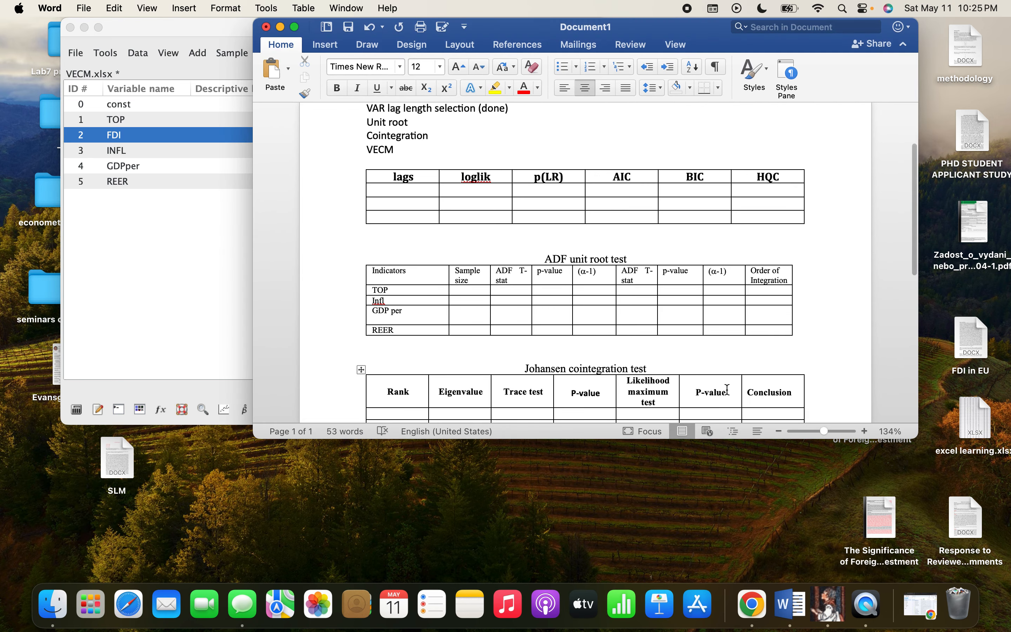
scroll(728, 390, down, 6)
scroll(728, 390, up, 8)
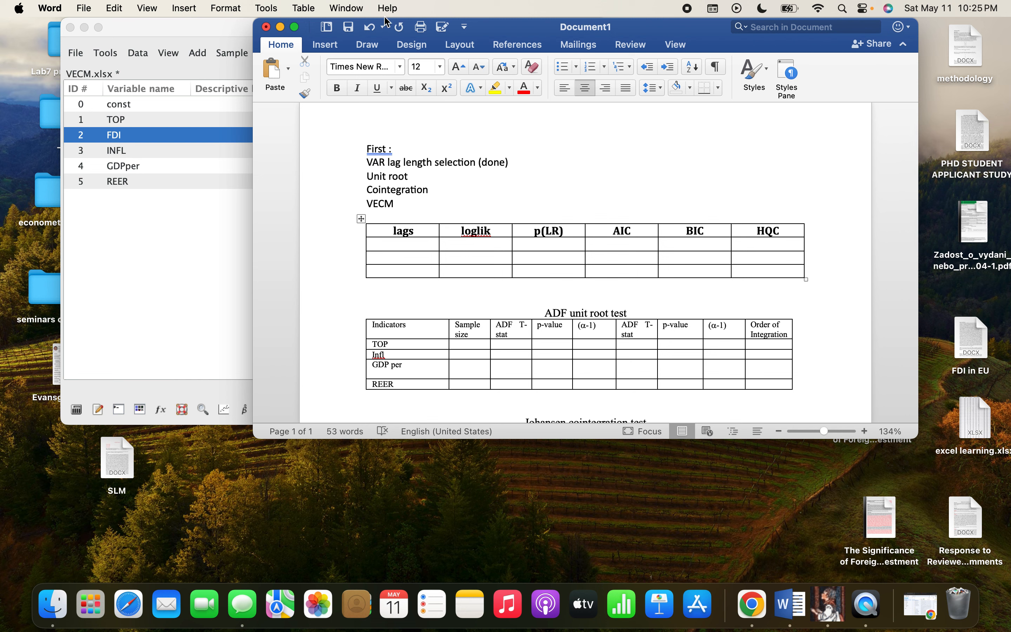
drag(518, 30, 611, 30)
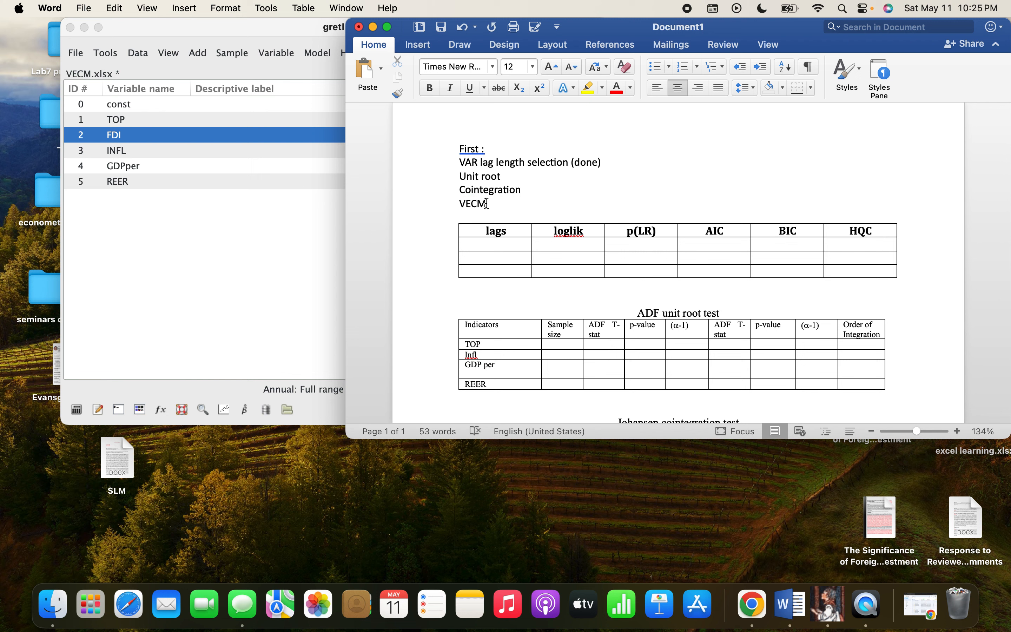
scroll(495, 212, down, 1)
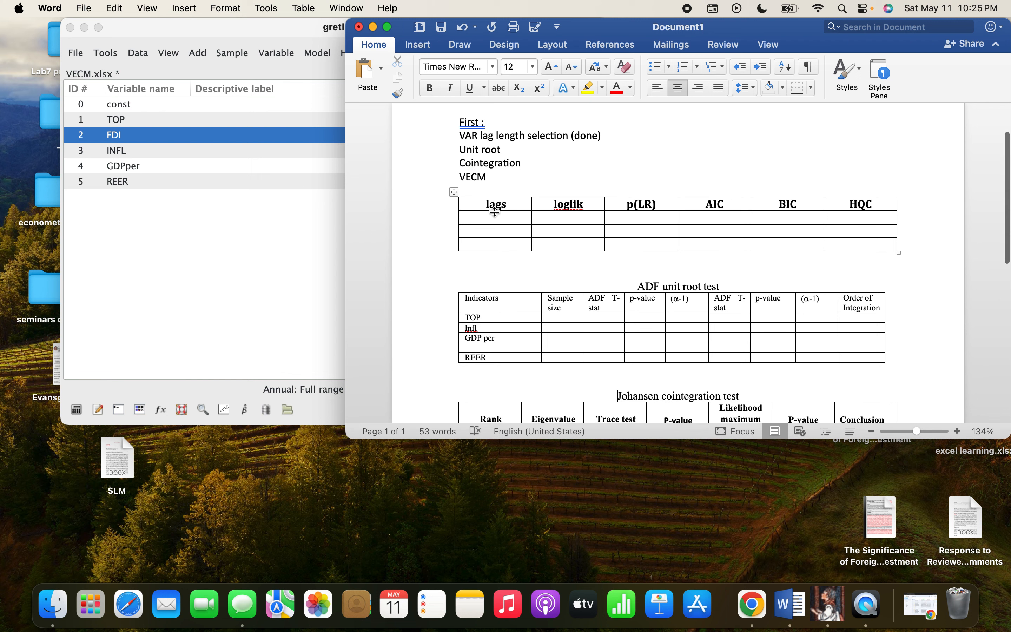
scroll(496, 212, down, 1)
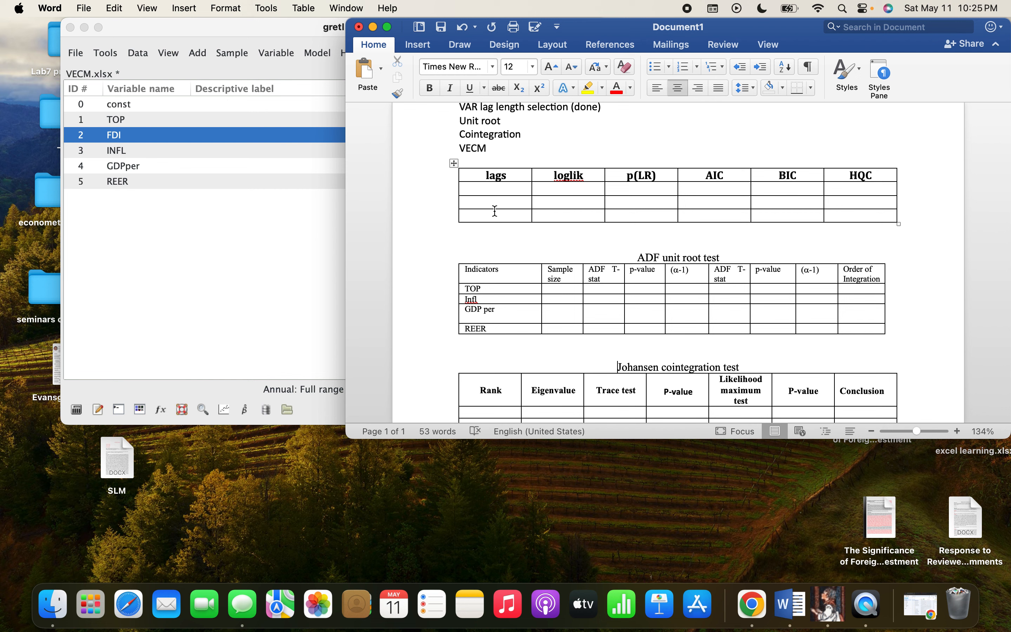
scroll(496, 212, up, 1)
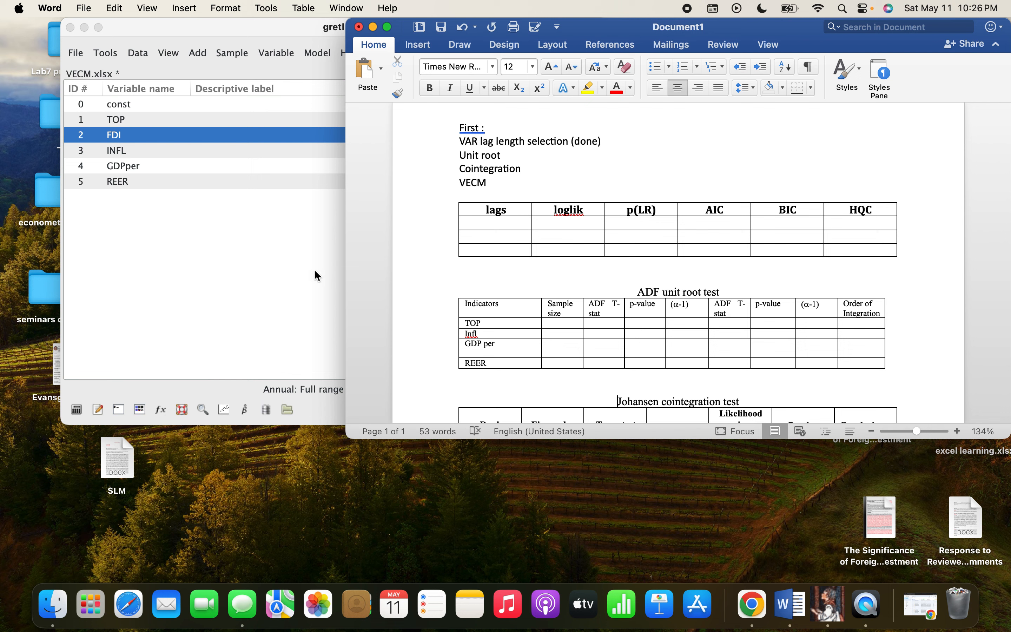
- In gretl, generate the main summary statistics for GDPper, TOP, FDI, INFL and REER, in that order
click(241, 253)
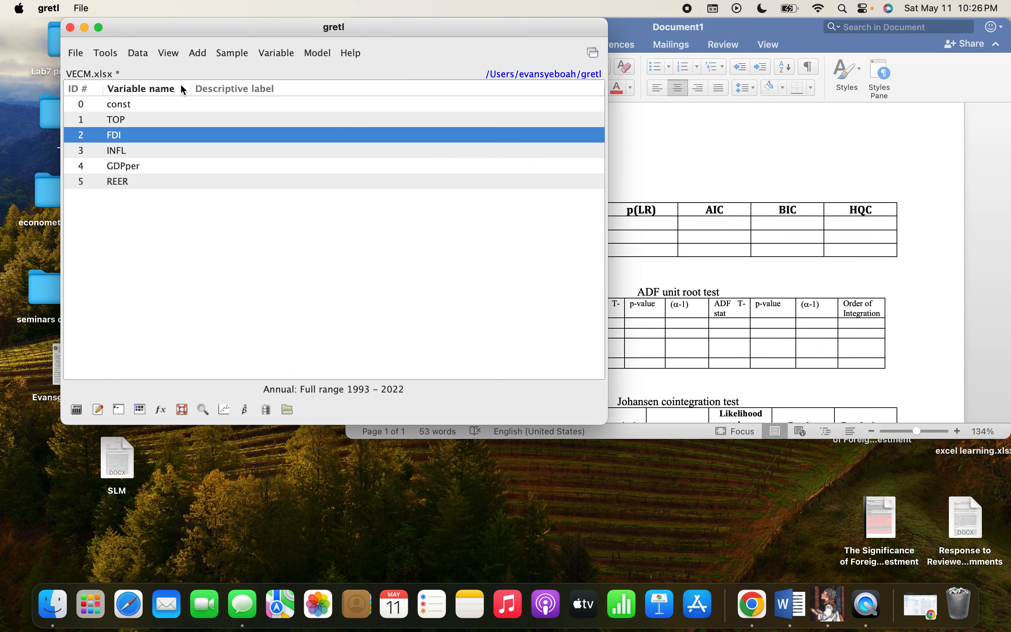
click(176, 52)
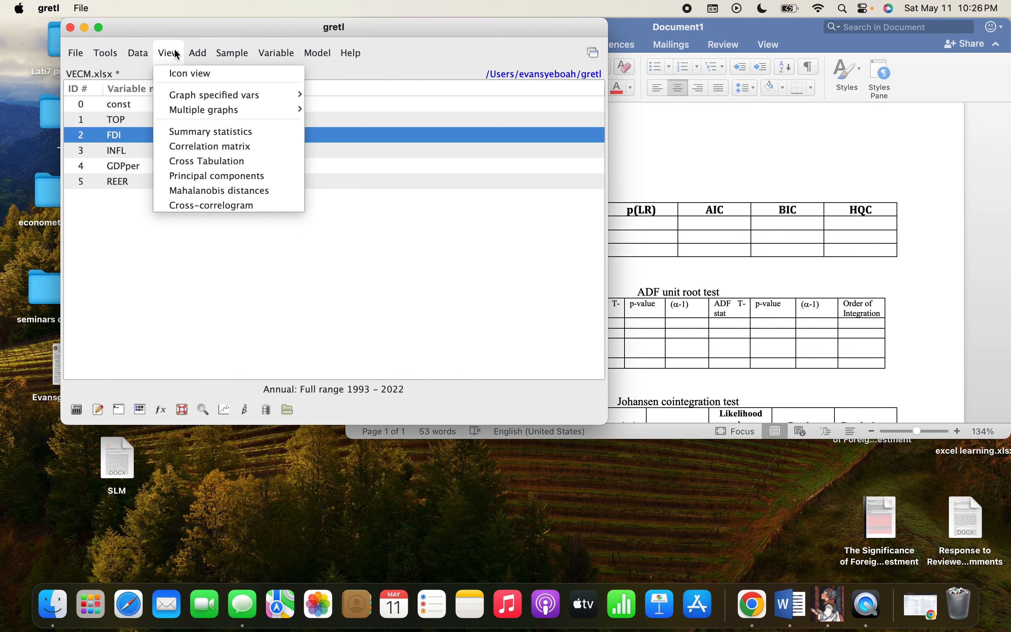
click(183, 132)
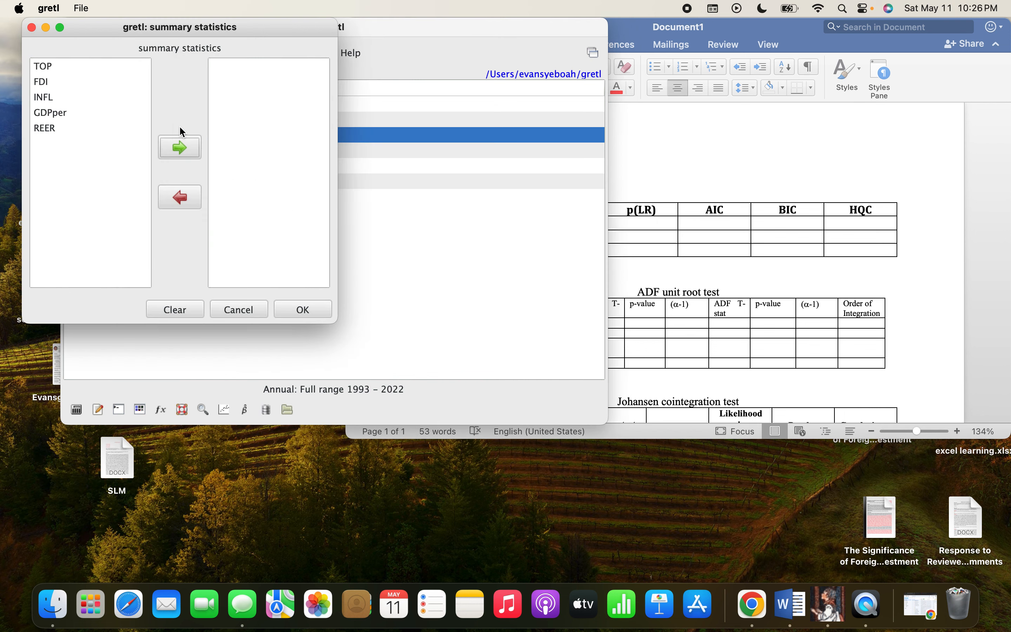
click(60, 115)
click(181, 150)
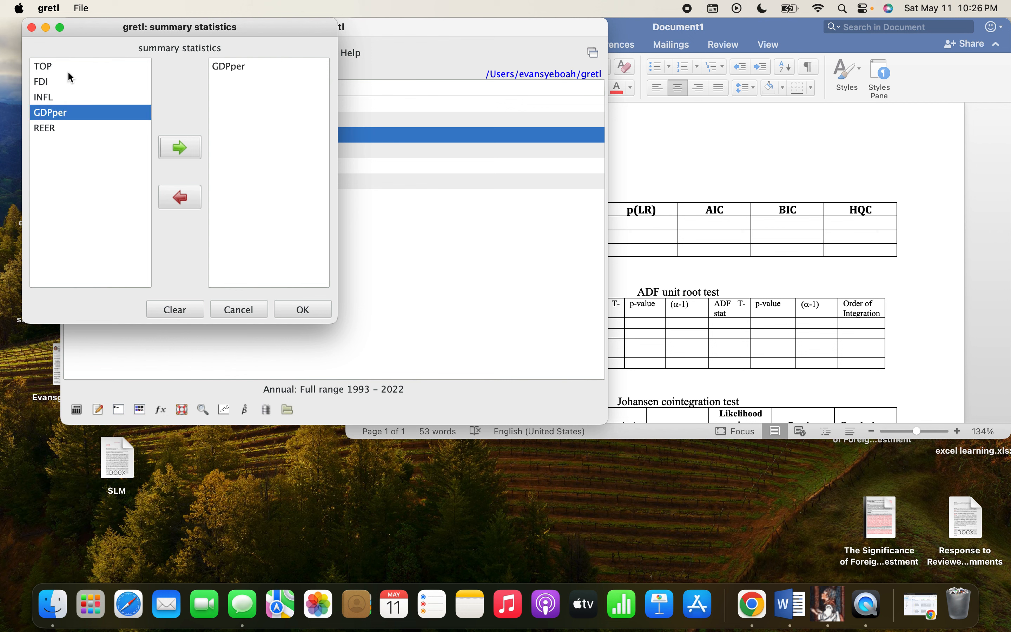
click(51, 67)
click(180, 147)
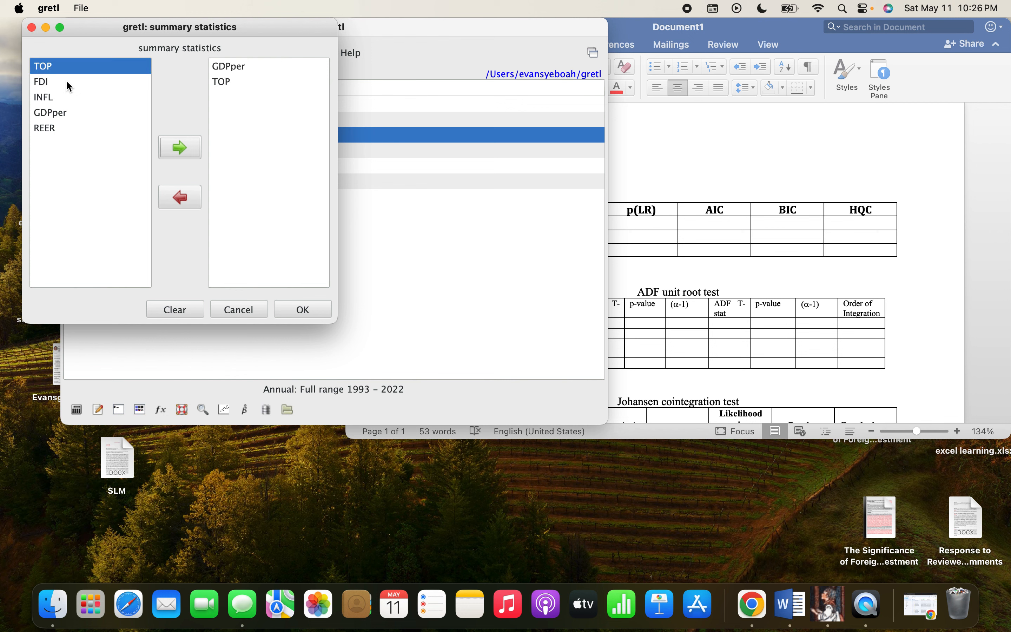
click(69, 84)
click(180, 148)
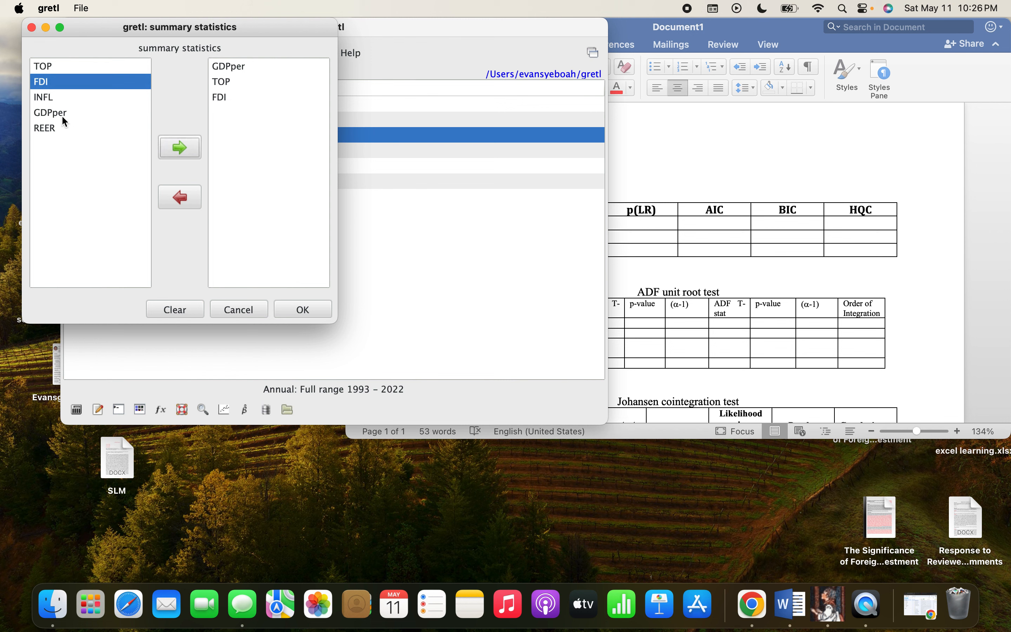
click(51, 99)
click(180, 148)
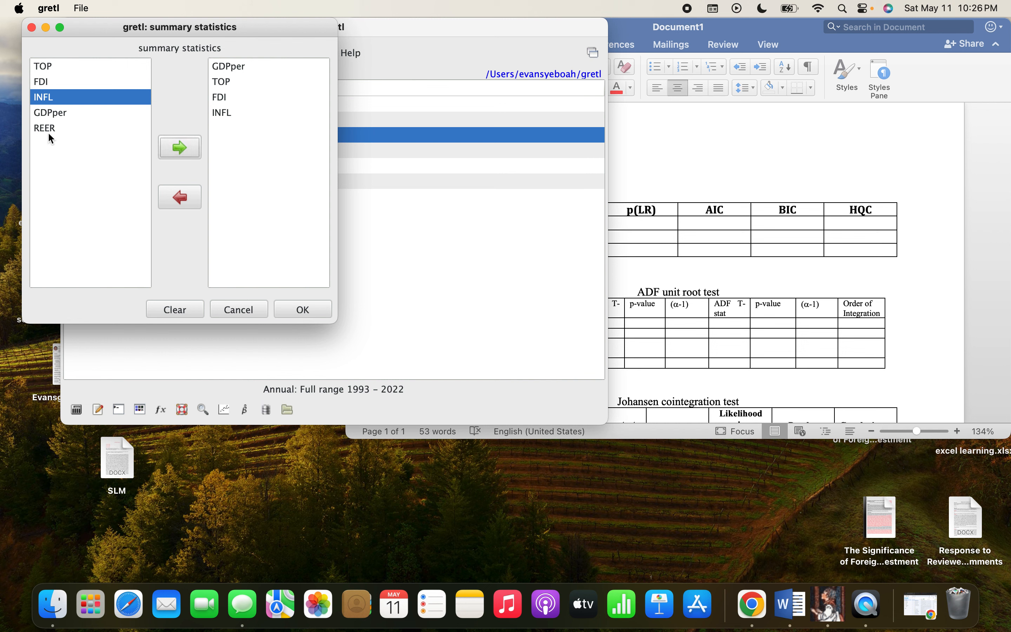
click(49, 133)
click(188, 151)
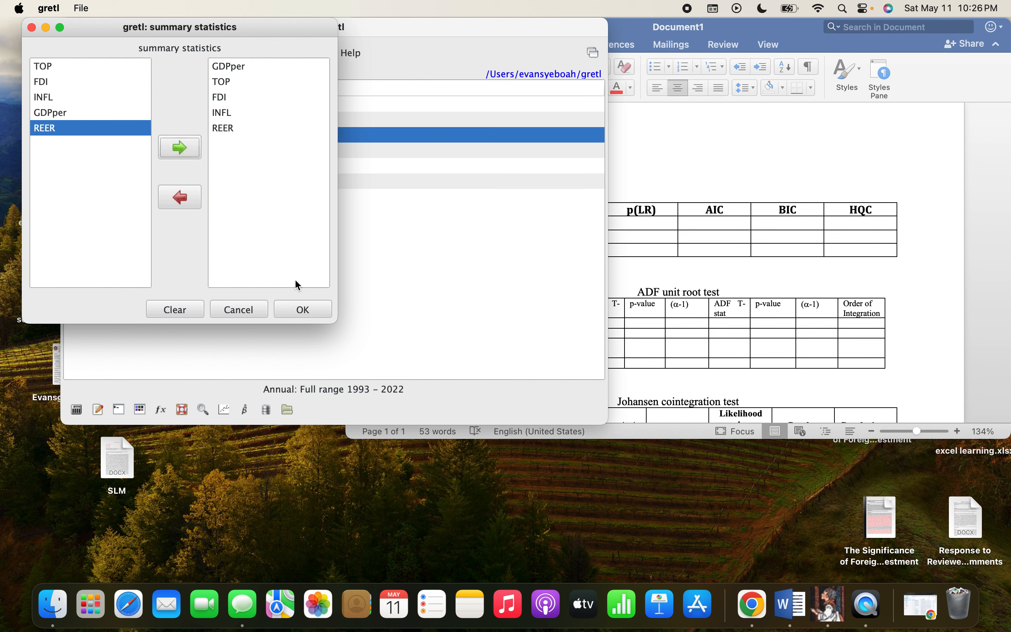
click(305, 310)
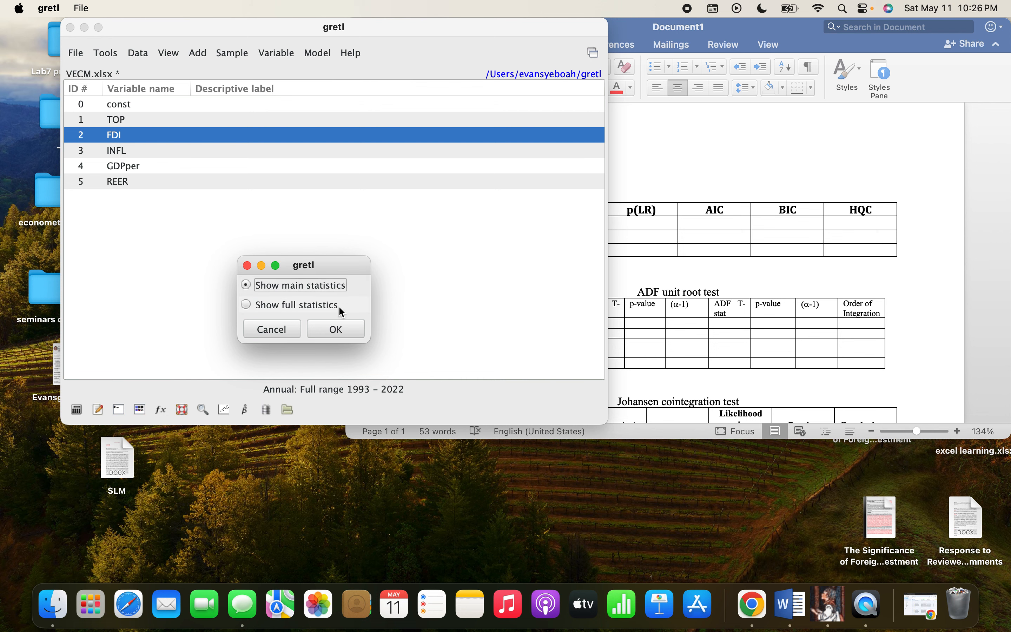
click(348, 332)
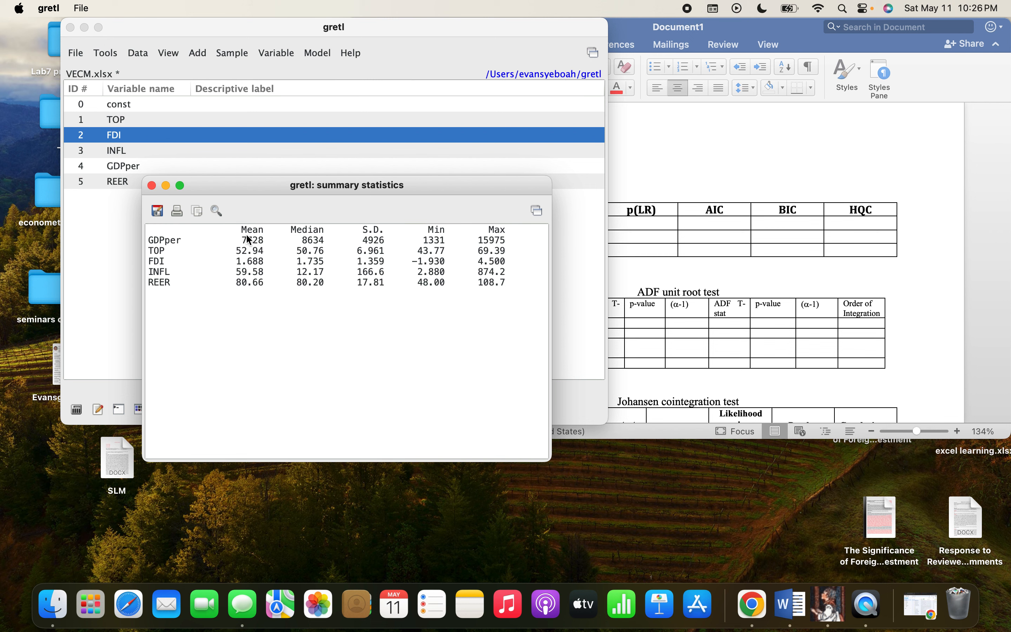
- Copy the whole summary statistics output for the five variables in RTF format
drag(182, 230, 468, 299)
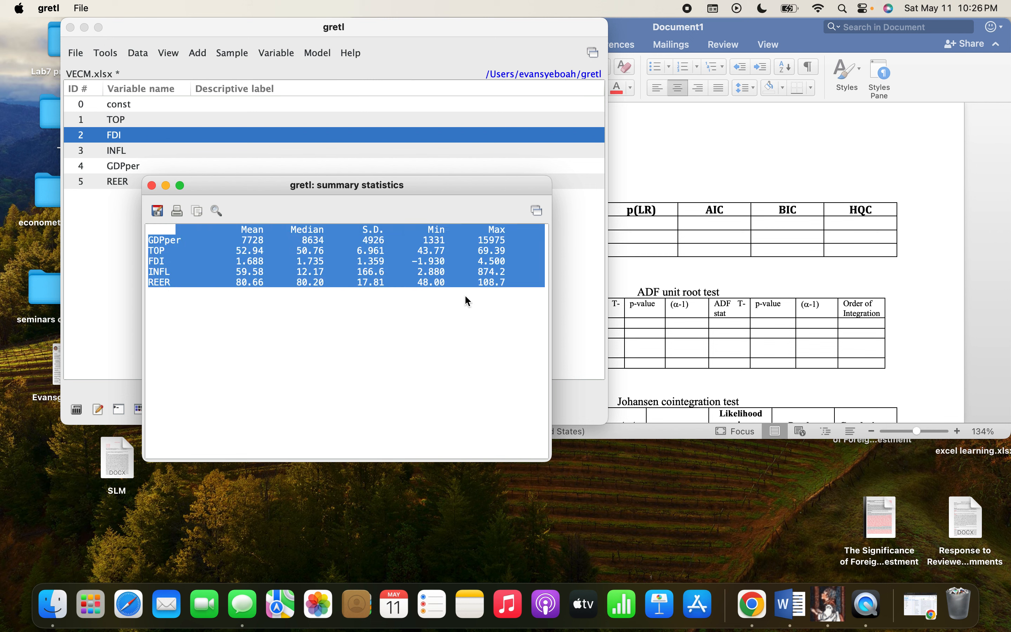
right_click(397, 257)
click(426, 299)
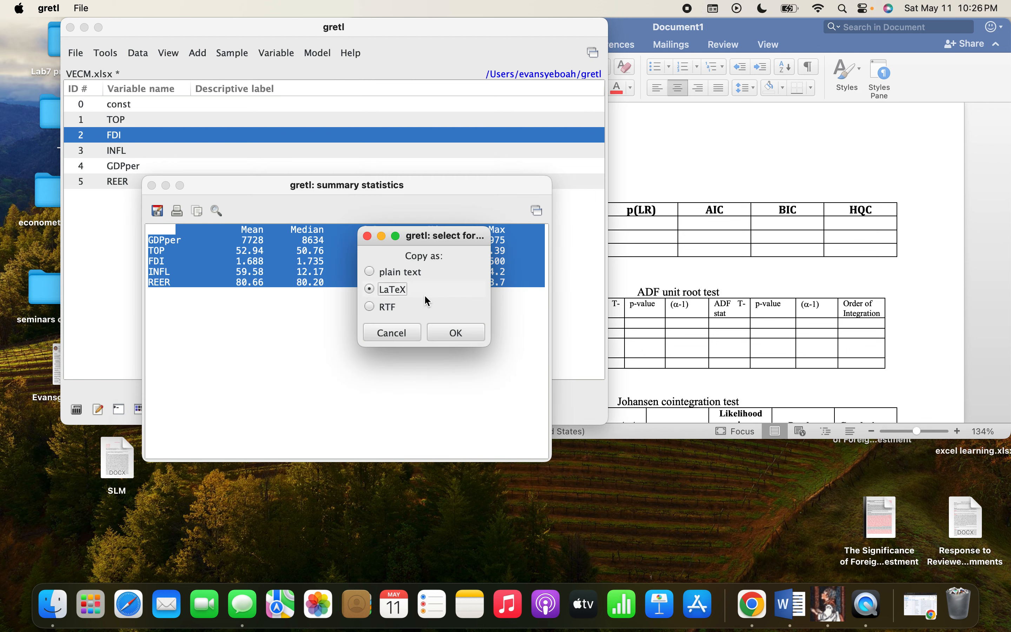
click(374, 310)
click(458, 337)
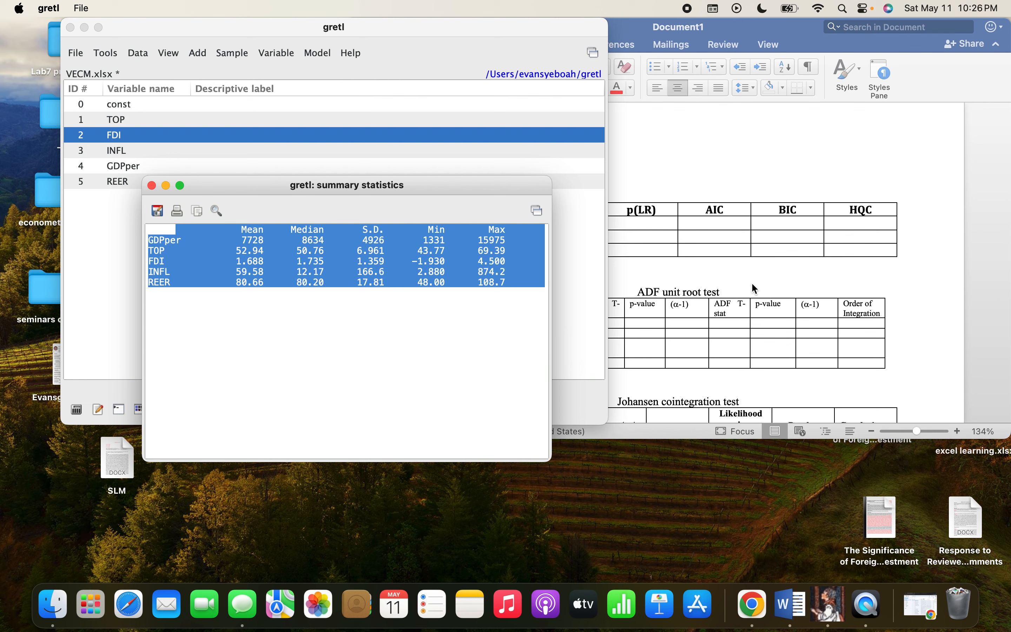
- Paste the copied summary statistics into the Word document below the Johansen cointegration test table
click(754, 281)
scroll(666, 262, up, 1)
scroll(666, 261, up, 1)
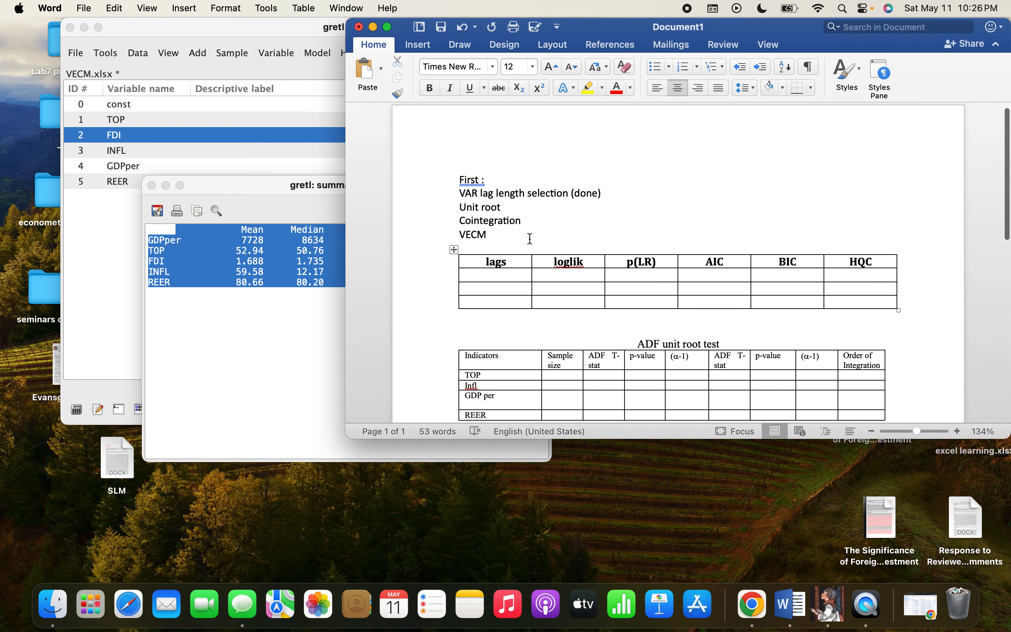
scroll(529, 238, down, 12)
scroll(531, 239, up, 5)
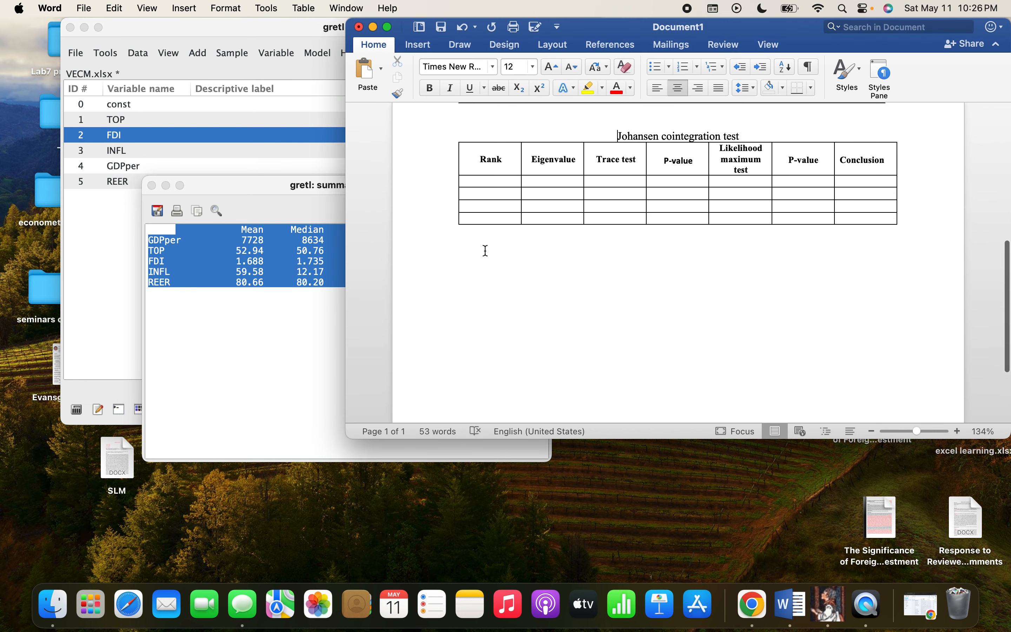
click(486, 250)
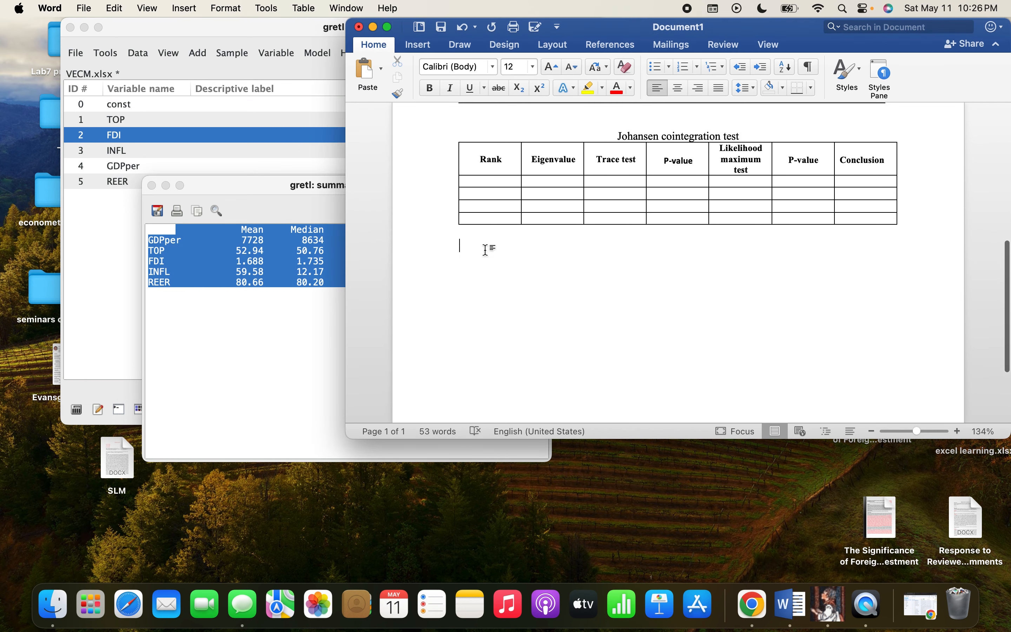
right_click(462, 263)
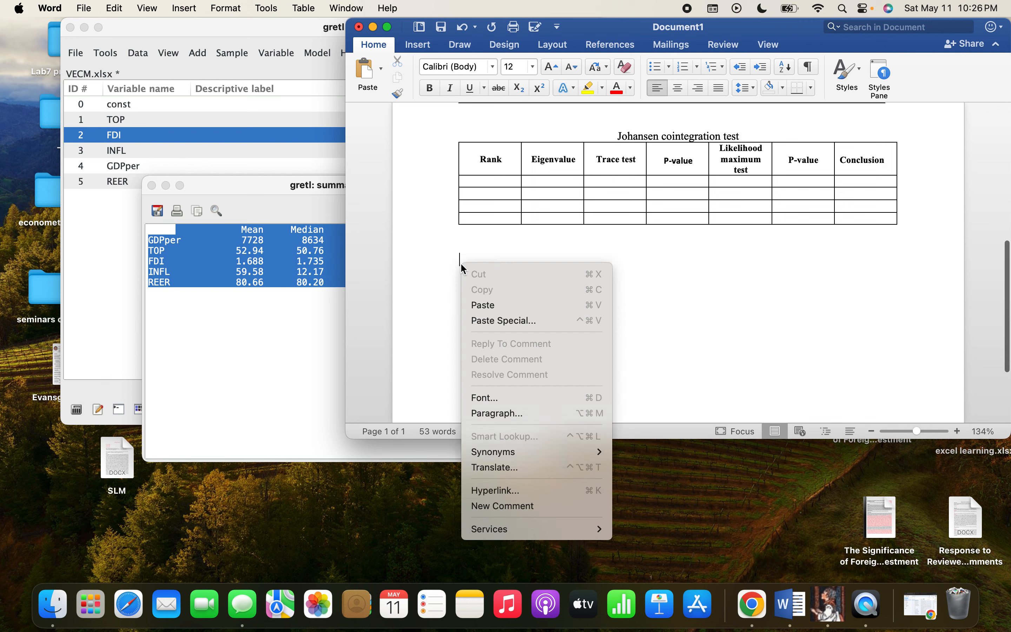
click(491, 305)
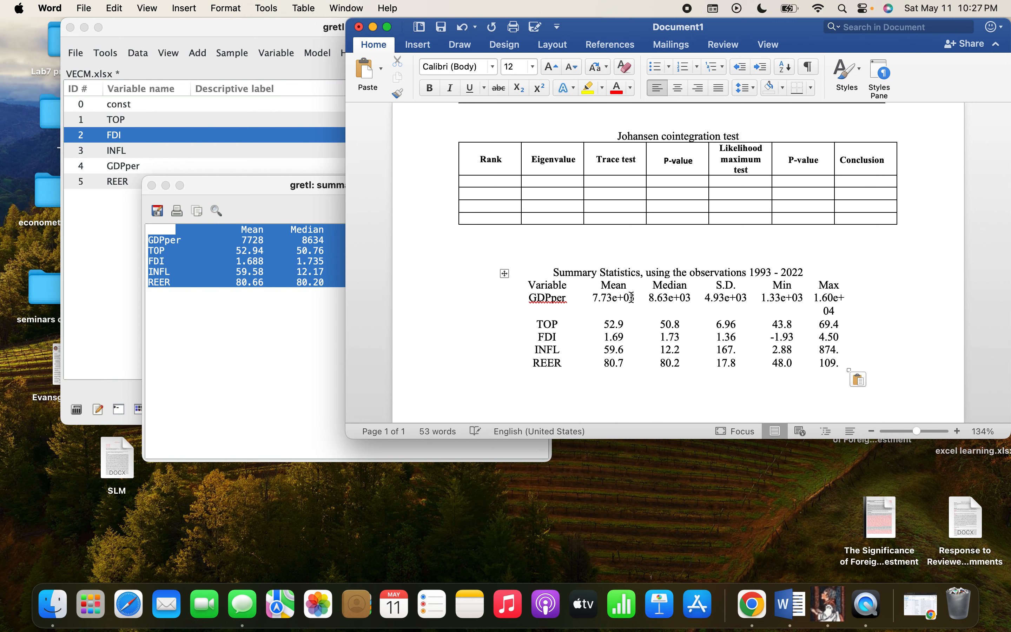
- Apply all borders to the pasted summary statistics table
click(509, 276)
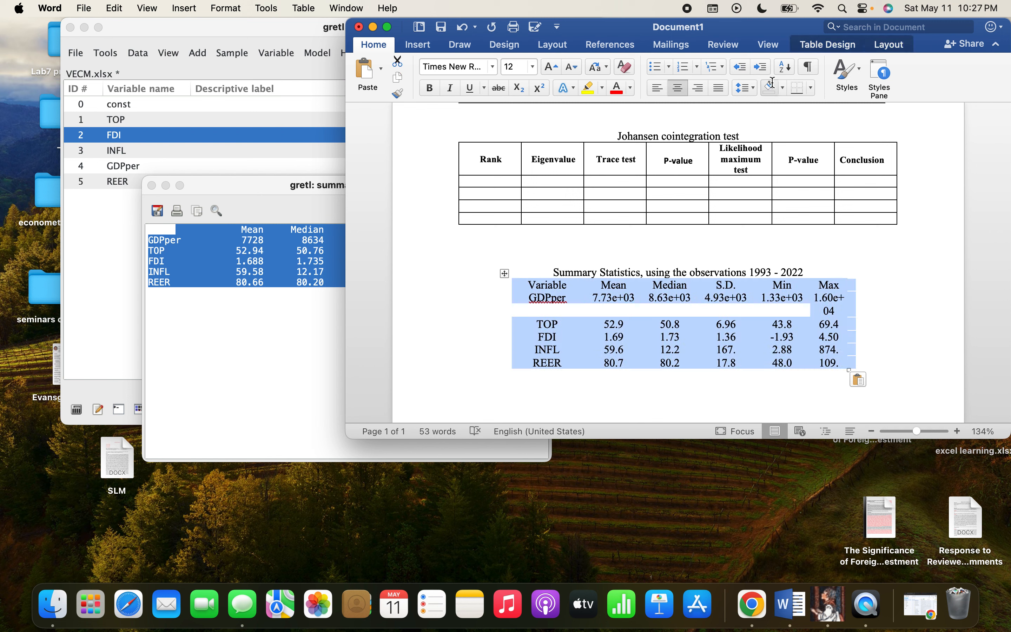
click(810, 88)
click(840, 209)
- Replace the GDPper mean in the summary statistics table with 7728
click(636, 303)
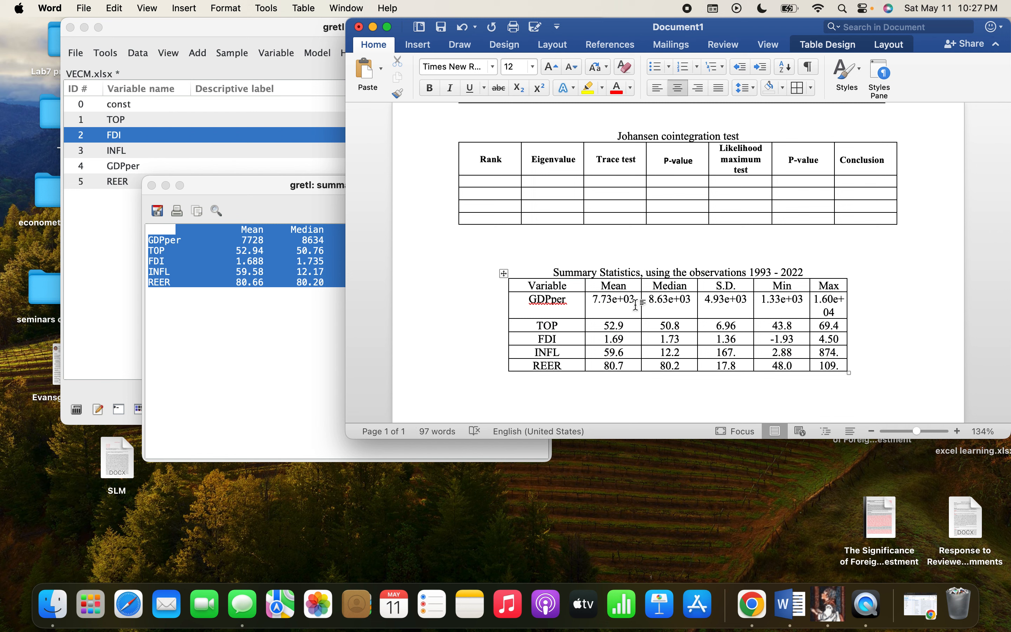
key(BackSpace)
key(BackSpace)
key(BackSpace)
key(BackSpace)
key(BackSpace)
key(BackSpace)
key(BackSpace)
text(728)
- Replace the GDPper median in the summary statistics table with 8634
click(692, 299)
key(BackSpace)
key(BackSpace)
key(BackSpace)
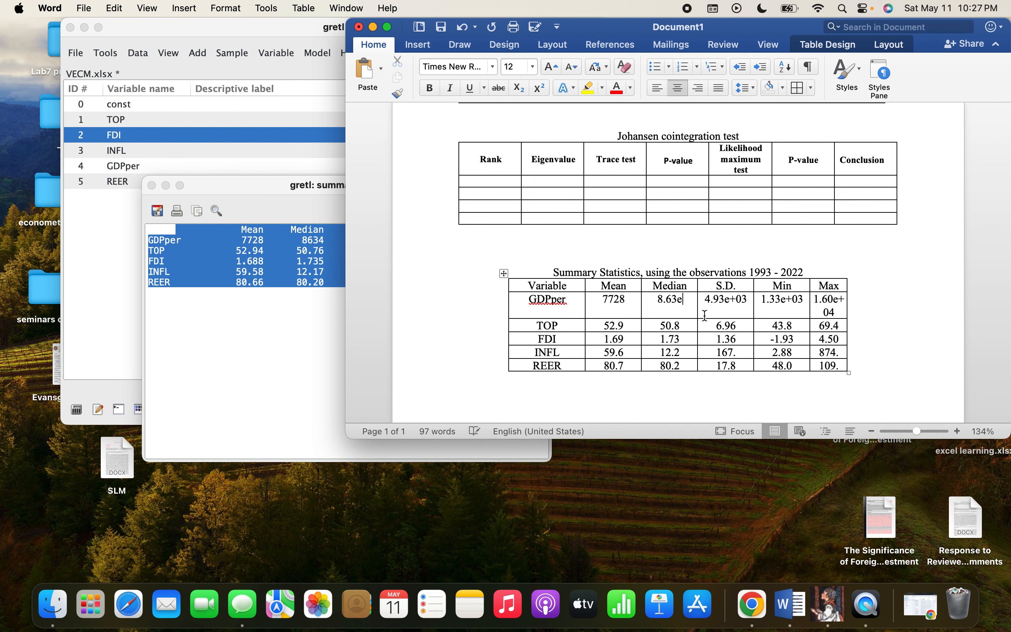
key(BackSpace)
key(BackSpace)
key(BackSpace)
key(BackSpace)
text(634)
- Uncover the S.D. column of the gretl output and replace the GDPper standard deviation in the Word table with 4926
drag(593, 27, 738, 6)
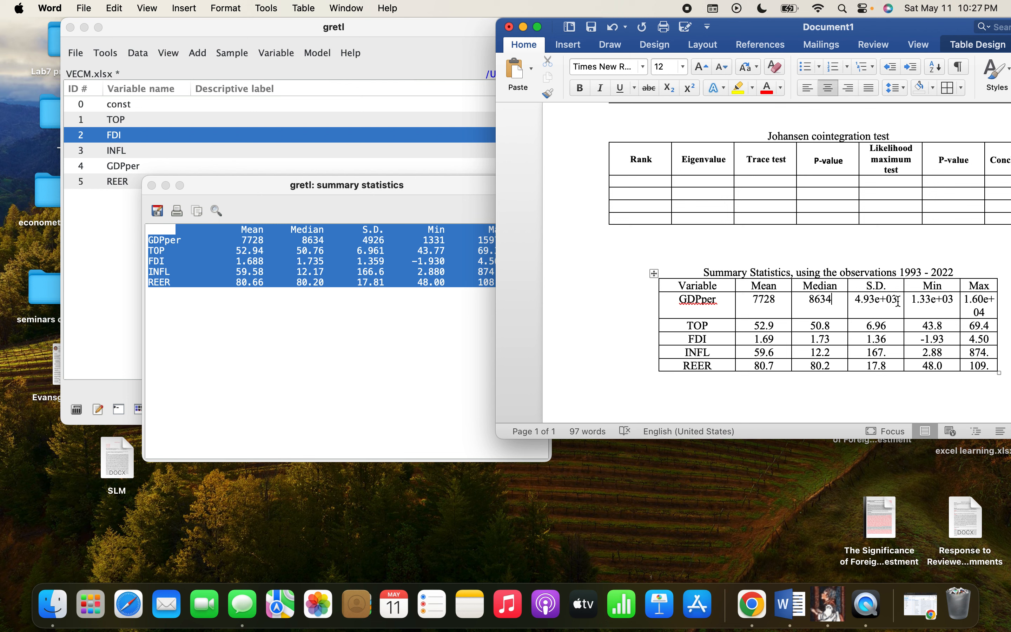
key(BackSpace)
key(BackSpace)
key(BackSpace)
key(BackSpace)
key(BackSpace)
key(BackSpace)
key(BackSpace)
text(926)
- Replace the GDPper minimum in the summary statistics table with 1331 and shift the document window back over the gretl output
click(954, 301)
key(BackSpace)
key(BackSpace)
key(BackSpace)
key(BackSpace)
key(BackSpace)
key(BackSpace)
key(BackSpace)
text(3)
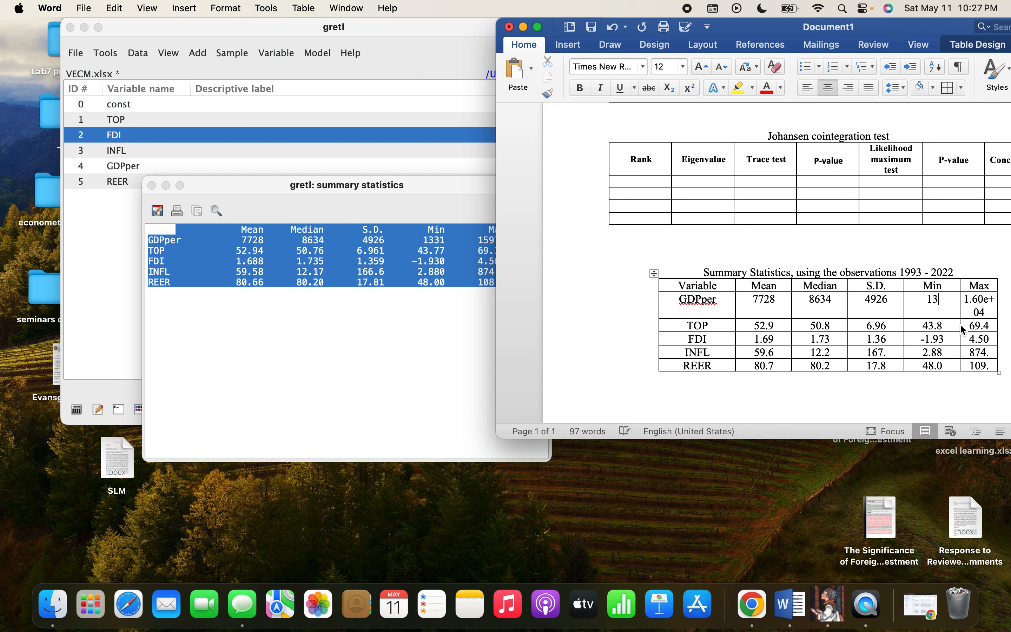
text(31)
drag(753, 24, 701, 16)
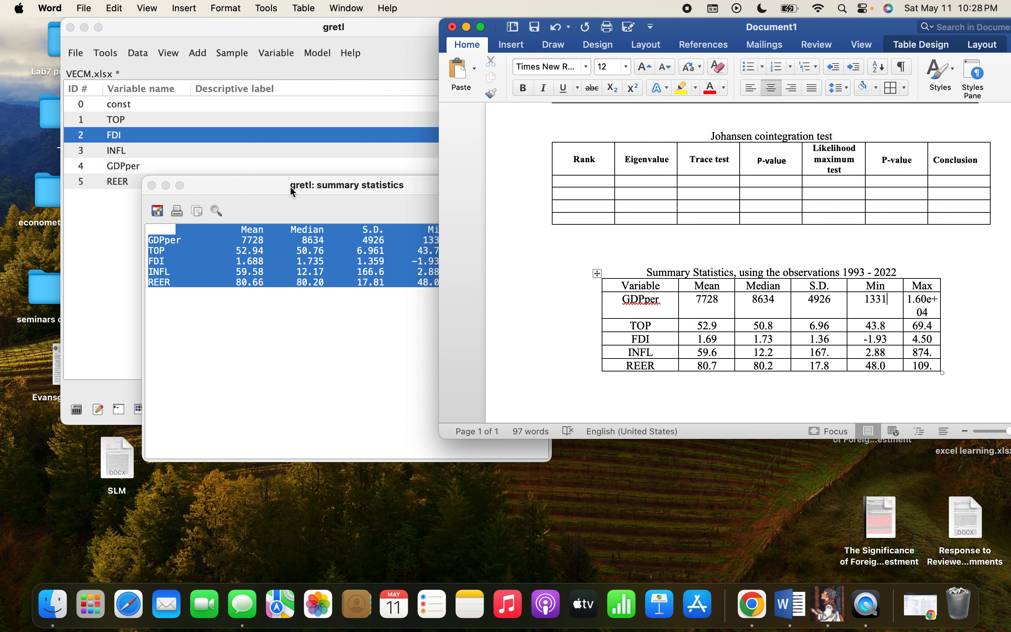
- Bring the gretl Max column into view and replace the GDPper maximum in the Word summary statistics table with 15975
drag(290, 186, 211, 138)
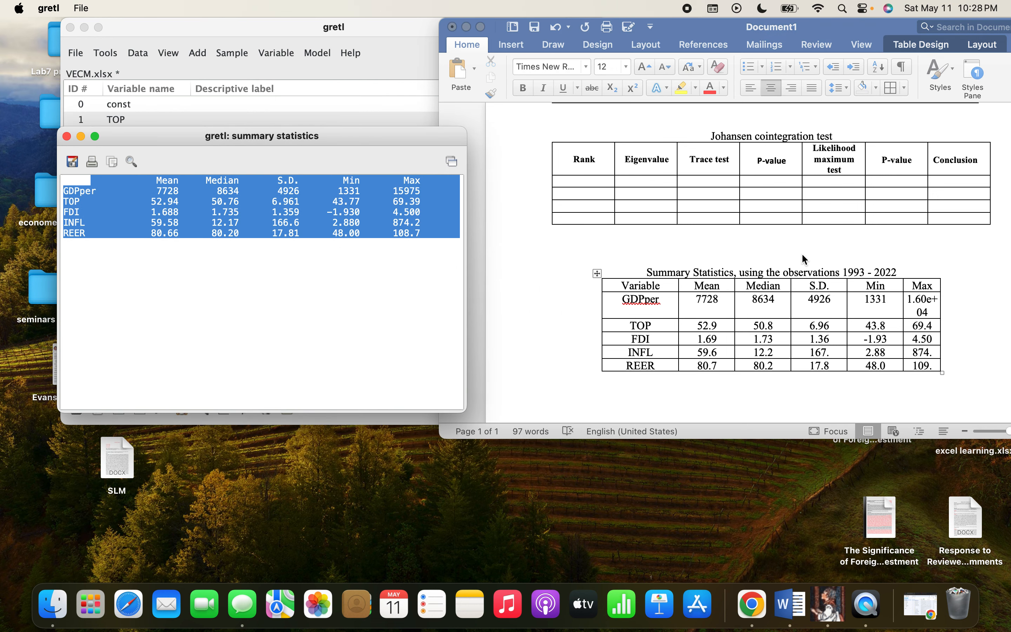
click(936, 314)
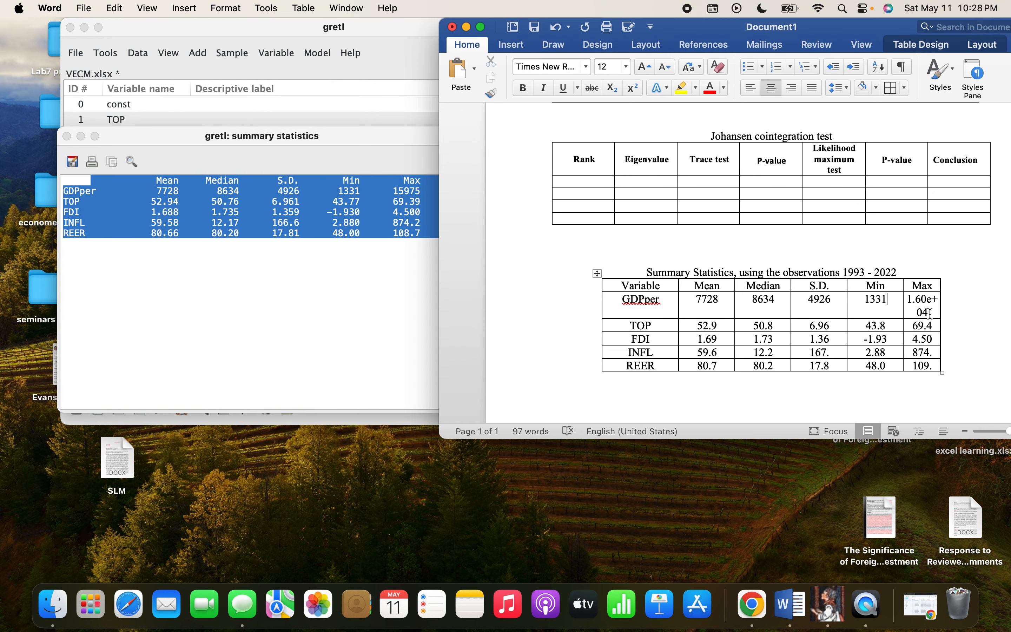
key(BackSpace)
key(BackSpace)
key(BackSpace)
key(BackSpace)
key(BackSpace)
key(BackSpace)
key(BackSpace)
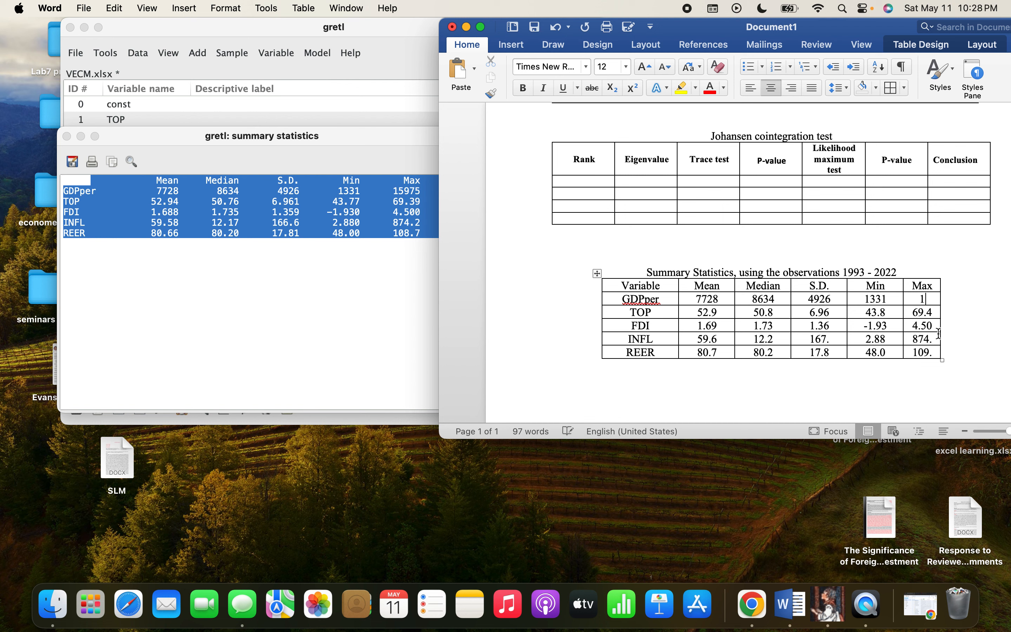
text(5975)
- Shorten the title above the summary table to "Summary Statistics" by deleting the observations range
click(905, 271)
drag(858, 271, 738, 277)
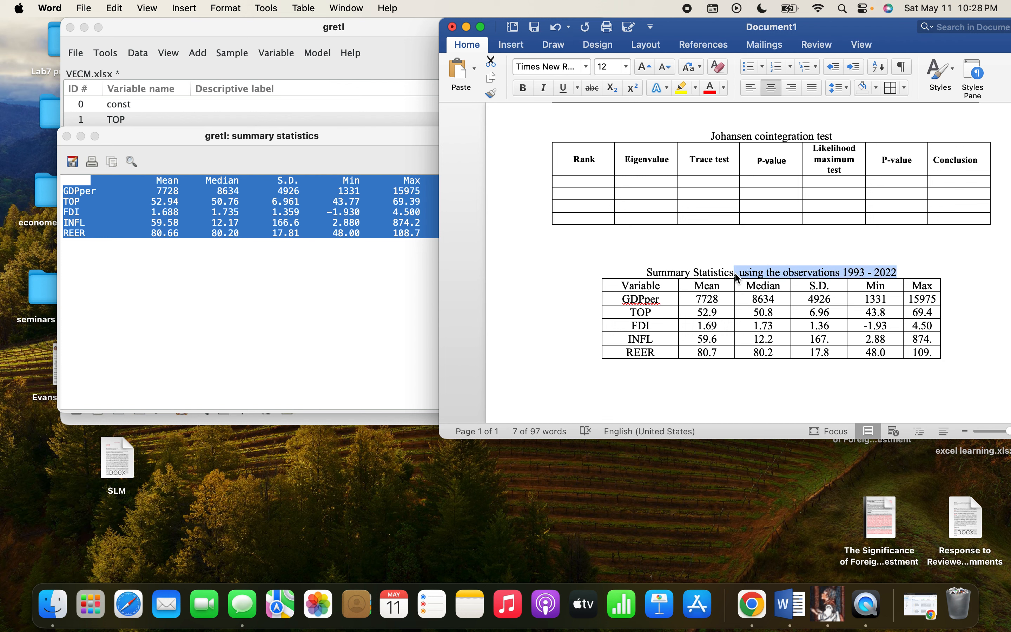
key(BackSpace)
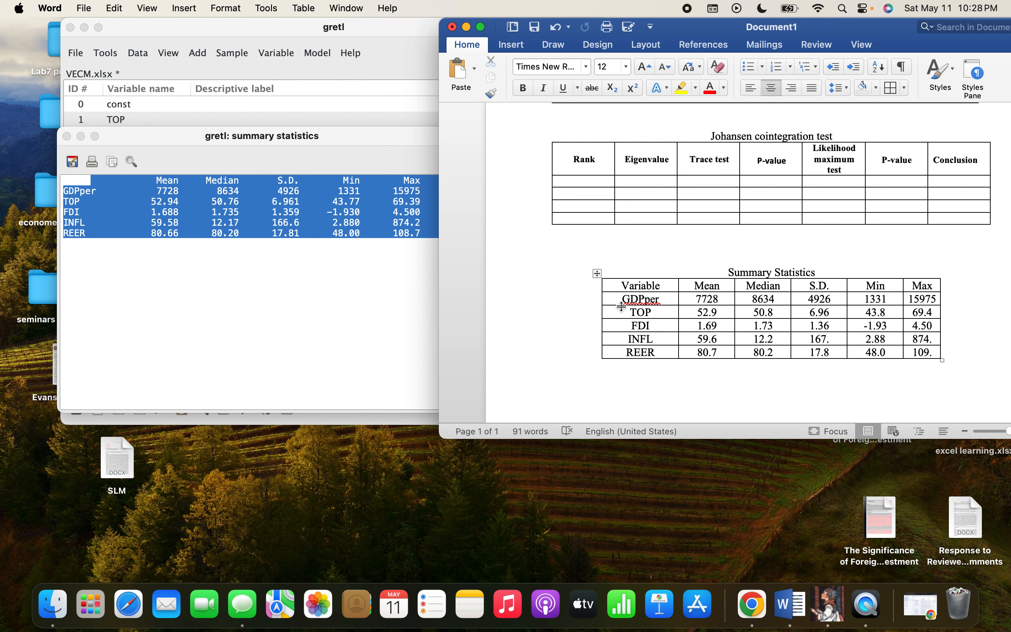
scroll(622, 307, down, 1)
scroll(622, 306, down, 3)
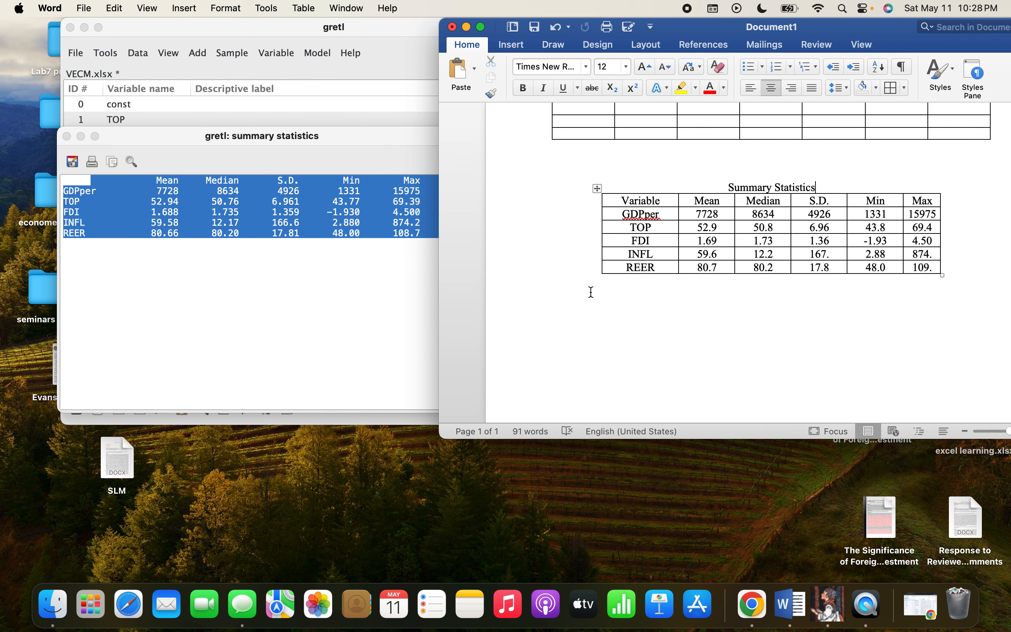
- Switch to gretl, close the summary statistics output and open the correlation matrix setup
click(280, 270)
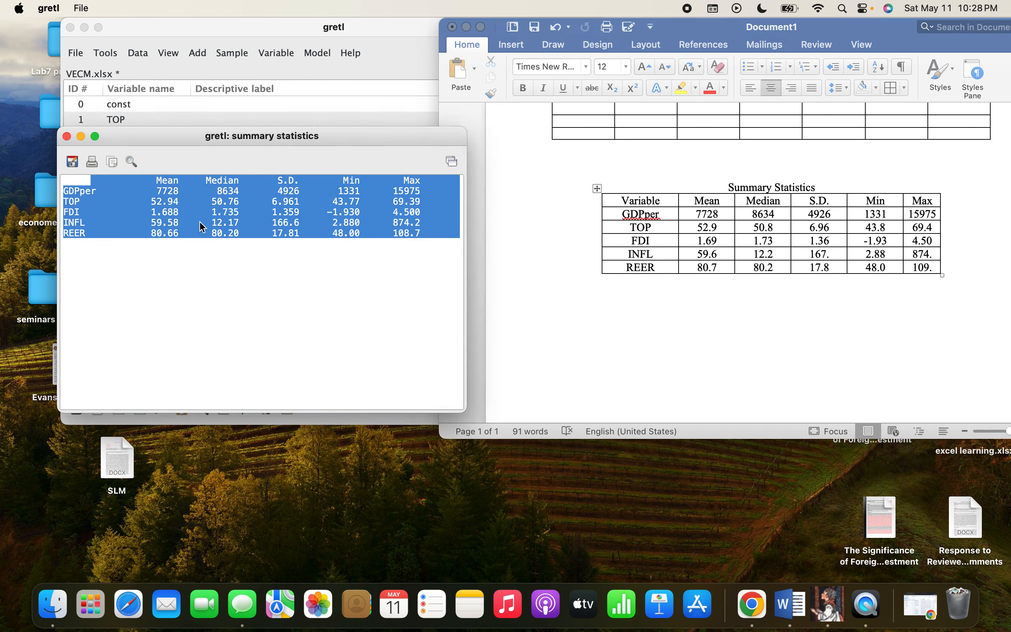
click(66, 137)
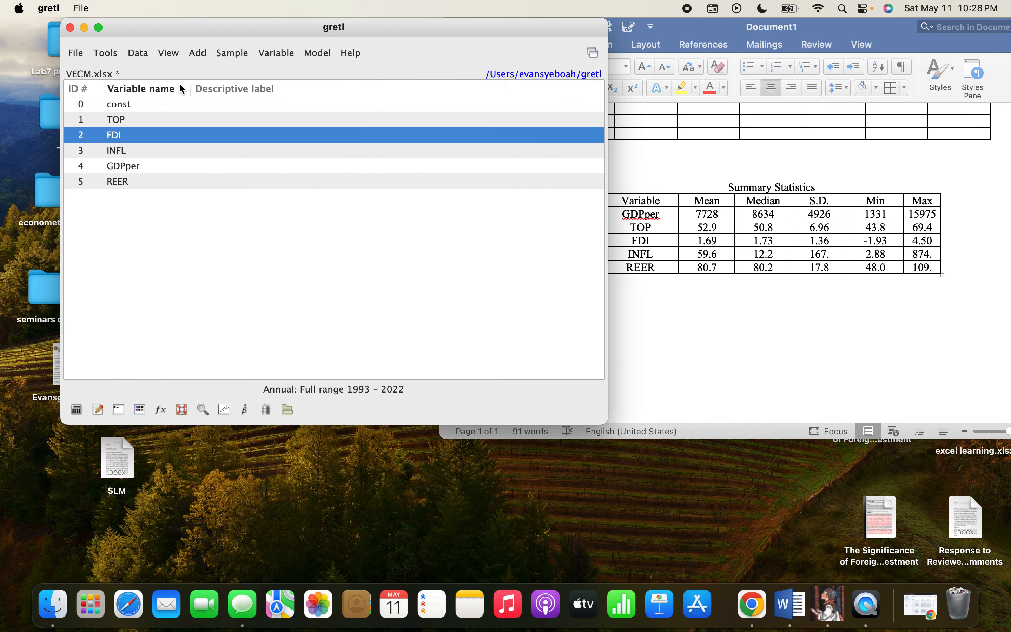
click(167, 55)
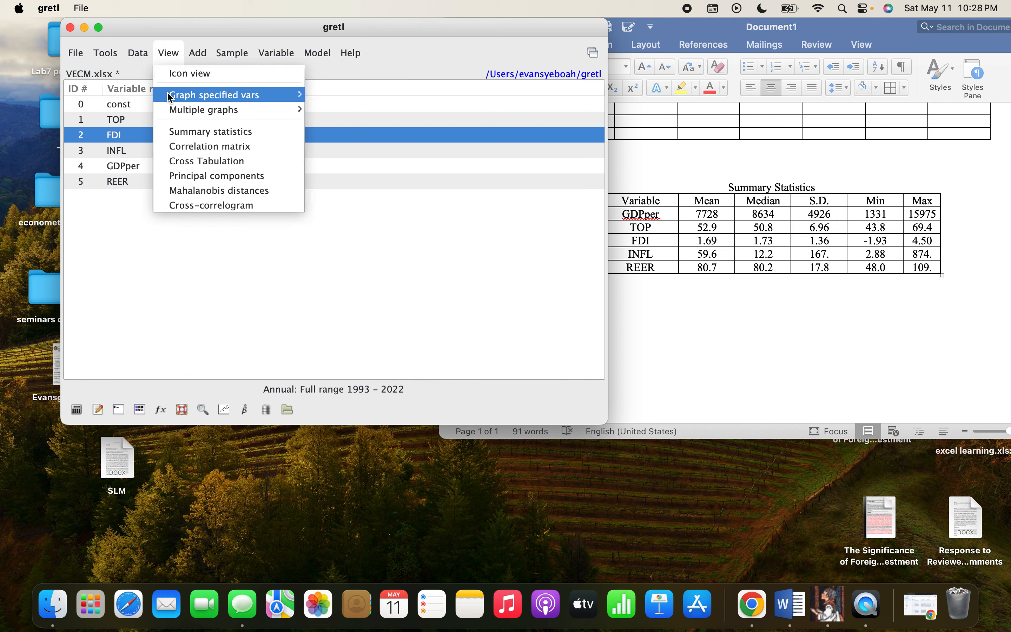
click(183, 155)
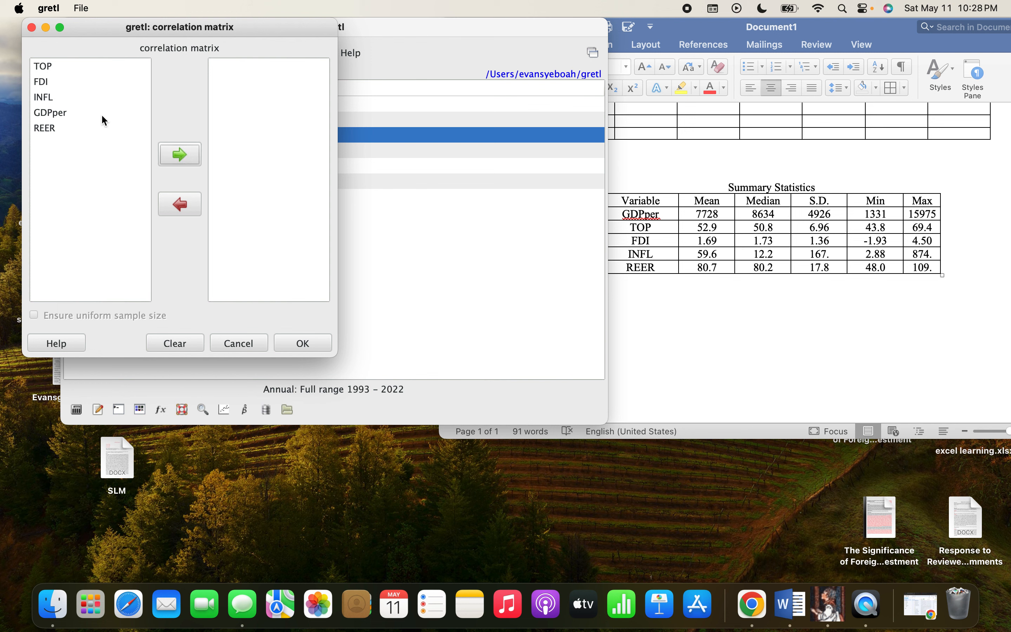
- Choose GDPper, TOP, FDI, INFL and REER, in that order, for the correlation matrix and compute it
click(64, 116)
click(180, 154)
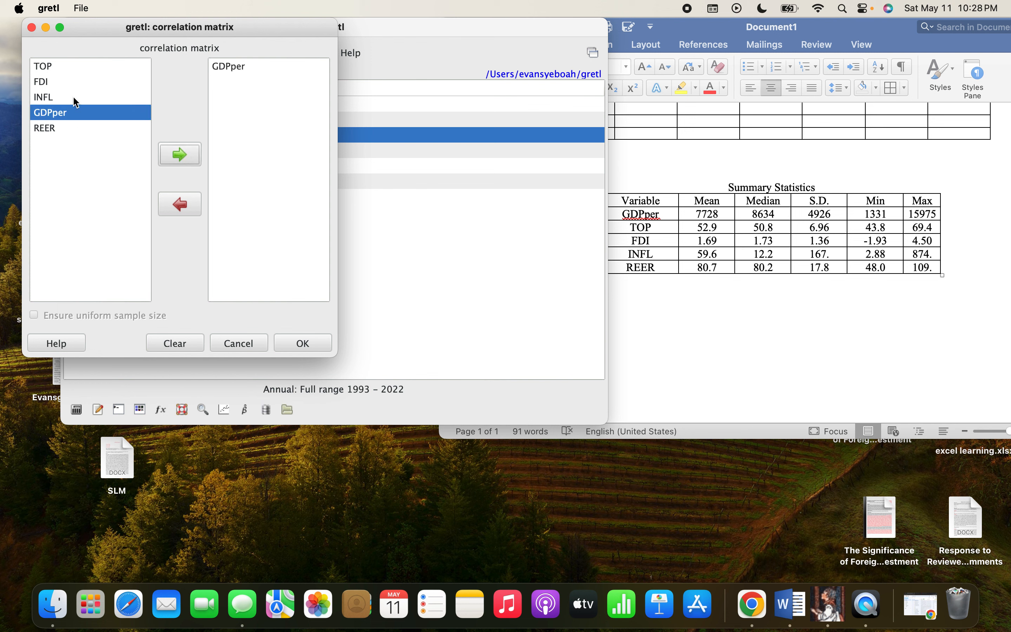
click(50, 66)
click(179, 155)
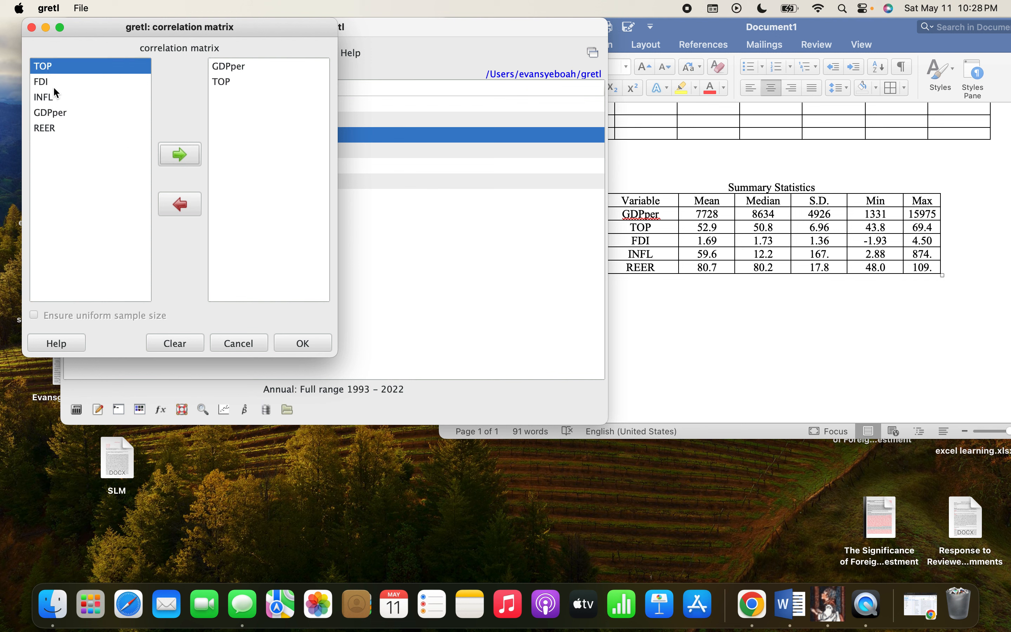
click(55, 83)
click(175, 154)
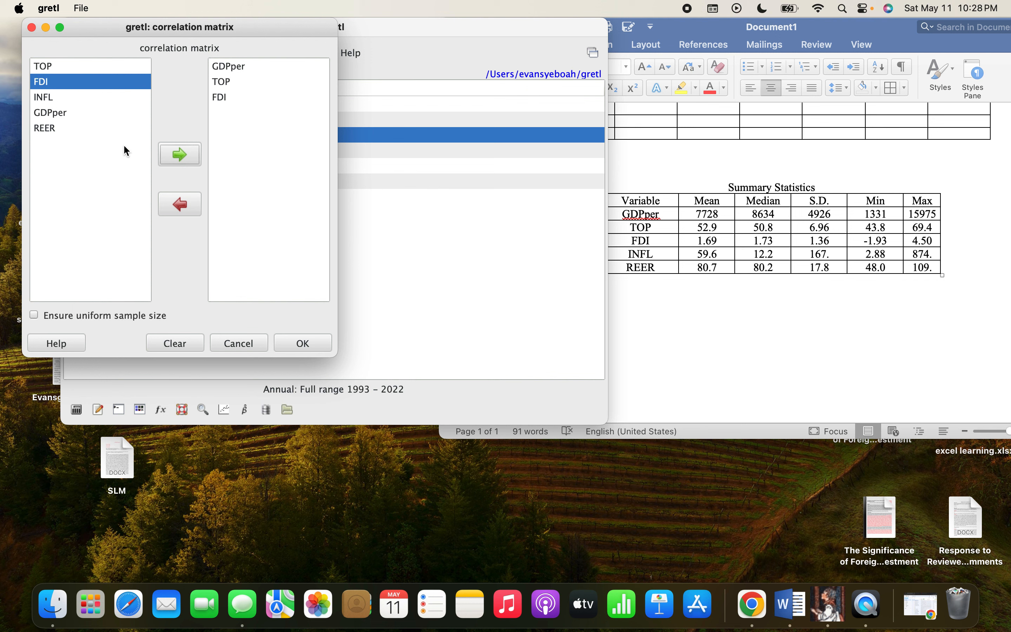
click(47, 102)
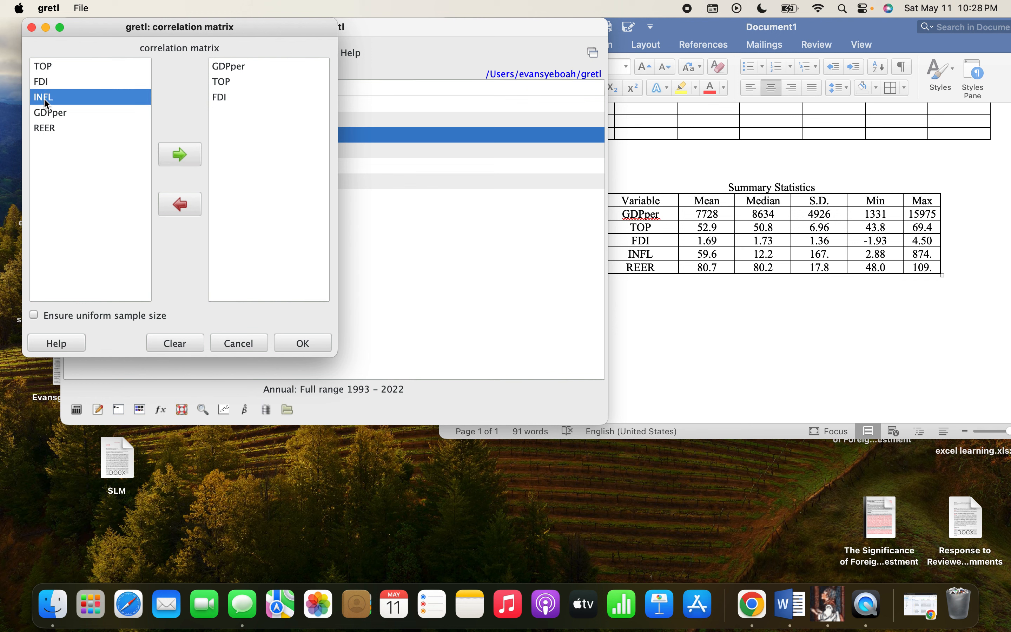
click(178, 156)
click(54, 129)
click(181, 158)
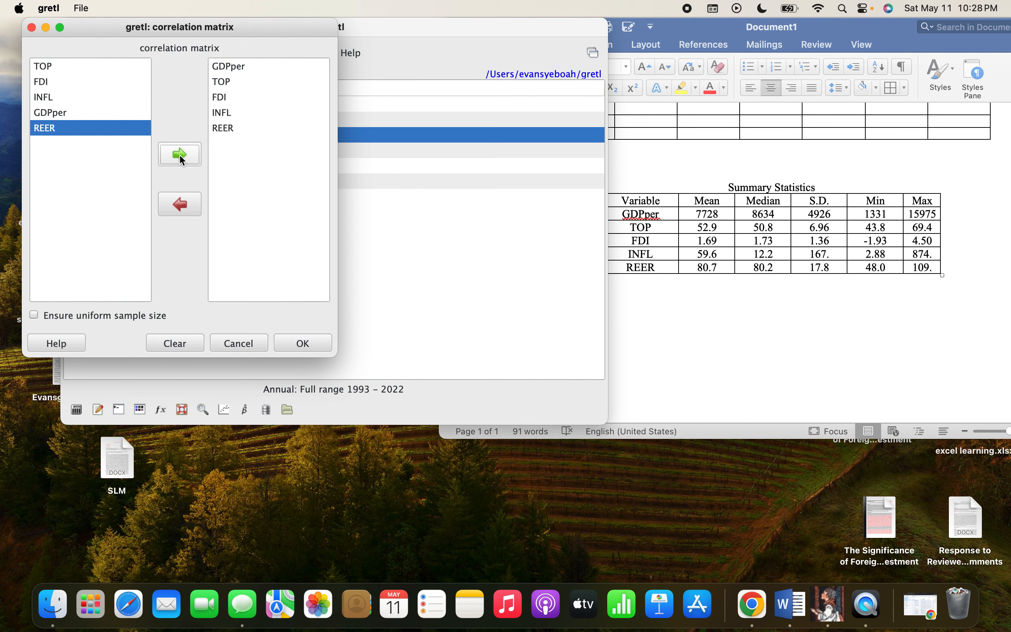
click(304, 348)
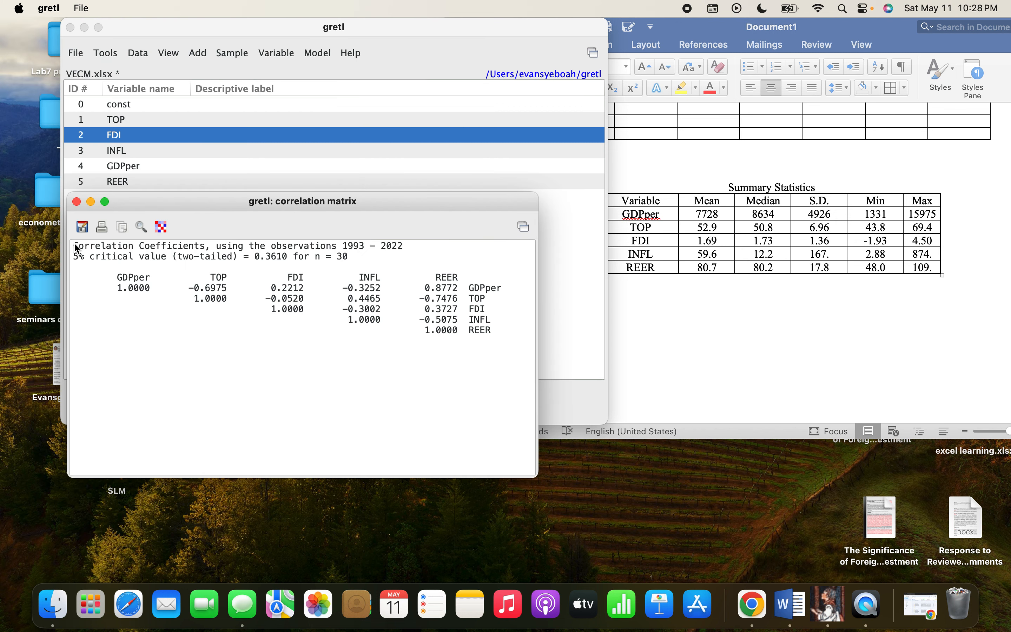
- Select the entire correlation matrix output and copy it in RTF format
mouse_move(74, 246)
mouse_down()
mouse_move(126, 278)
mouse_move(356, 331)
mouse_move(471, 342)
mouse_move(491, 330)
mouse_move(501, 343)
mouse_move(398, 293)
mouse_move(186, 220)
mouse_move(66, 227)
mouse_up()
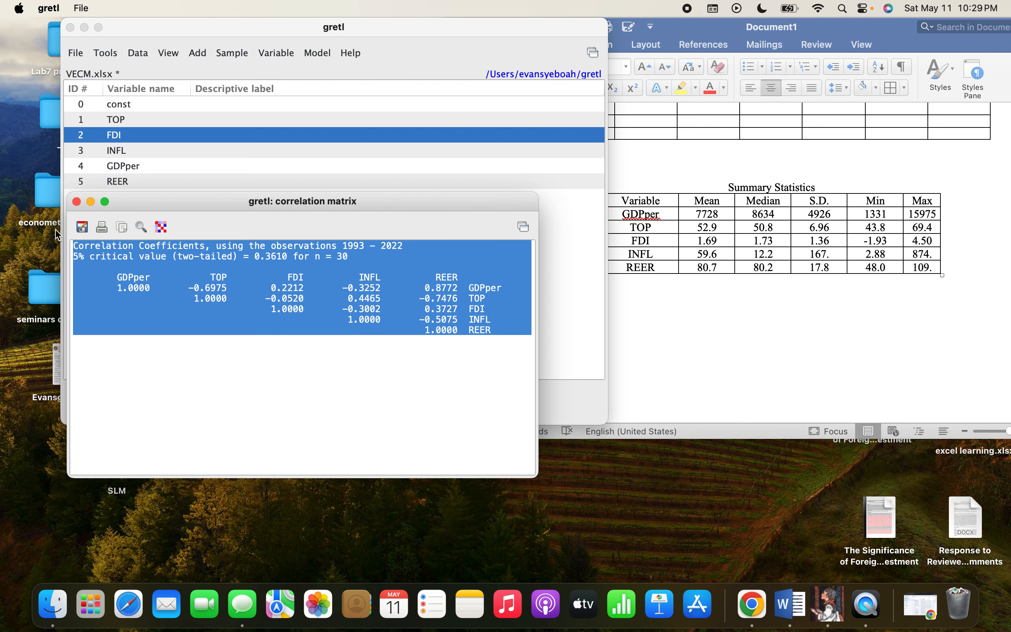
right_click(143, 271)
click(168, 309)
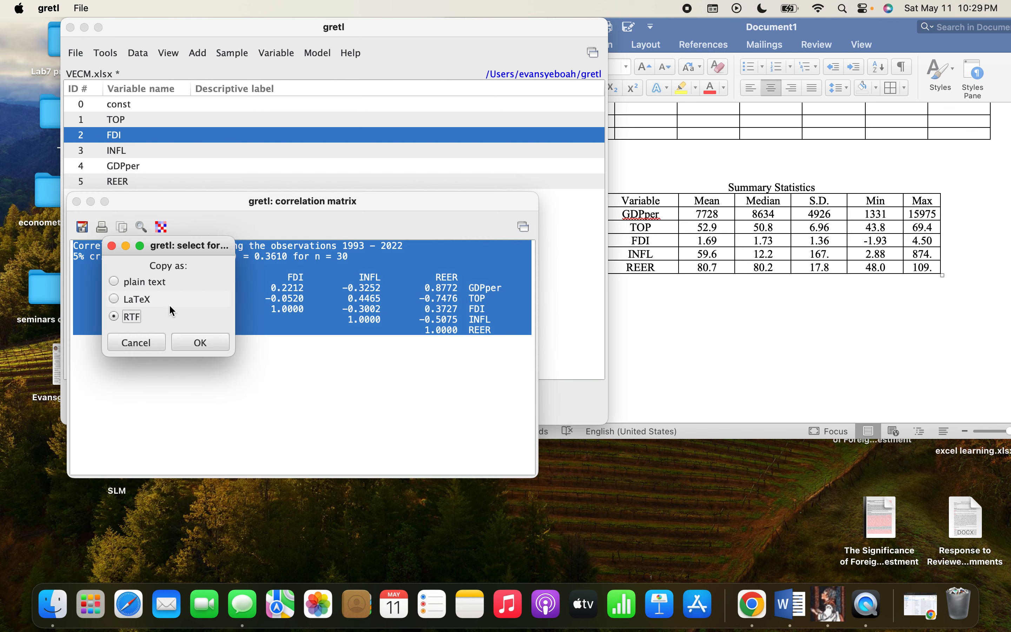
click(216, 337)
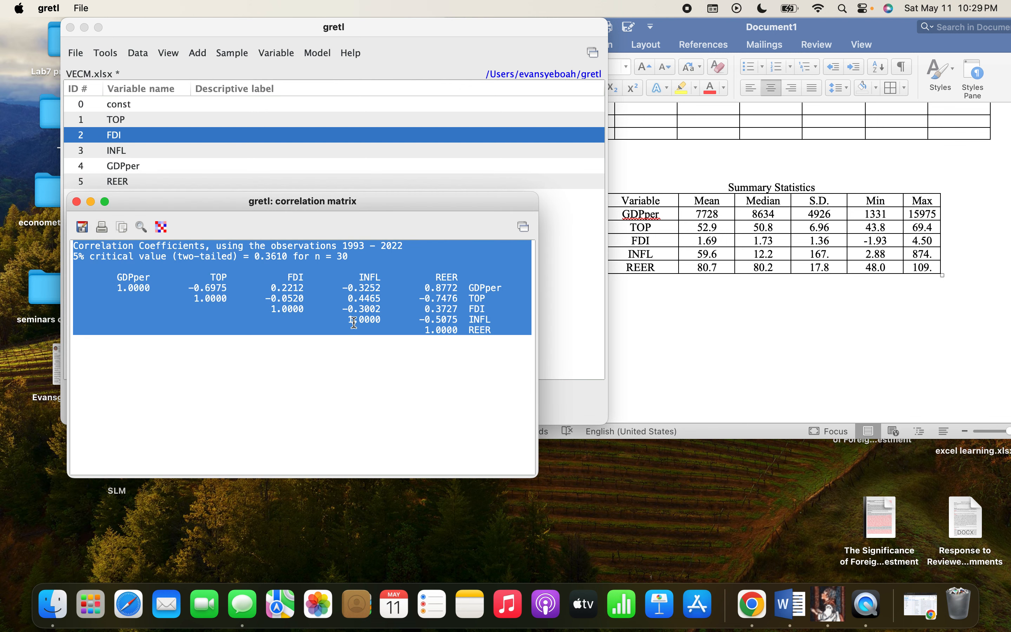
- Paste the copied correlation matrix into the Word document on a new line below the Summary Statistics table
click(671, 309)
scroll(620, 300, down, 2)
click(629, 254)
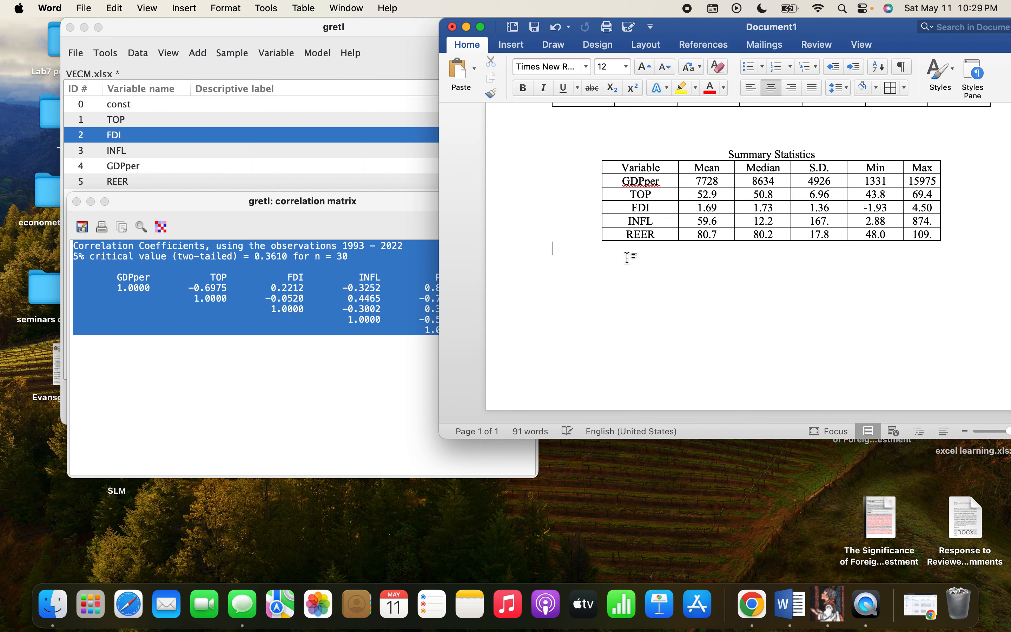
key(Return)
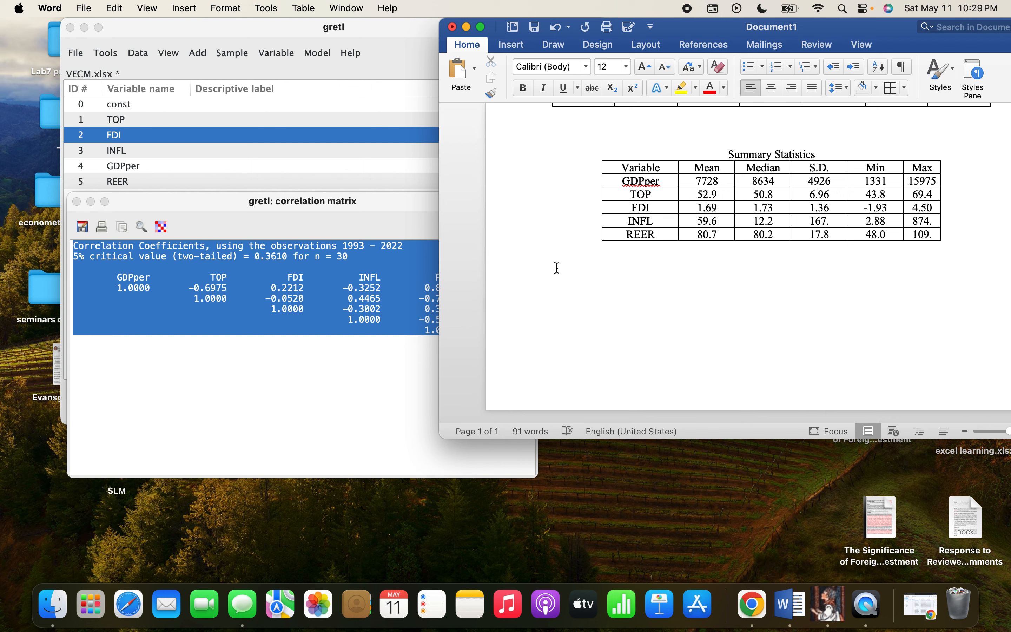
right_click(554, 264)
click(577, 307)
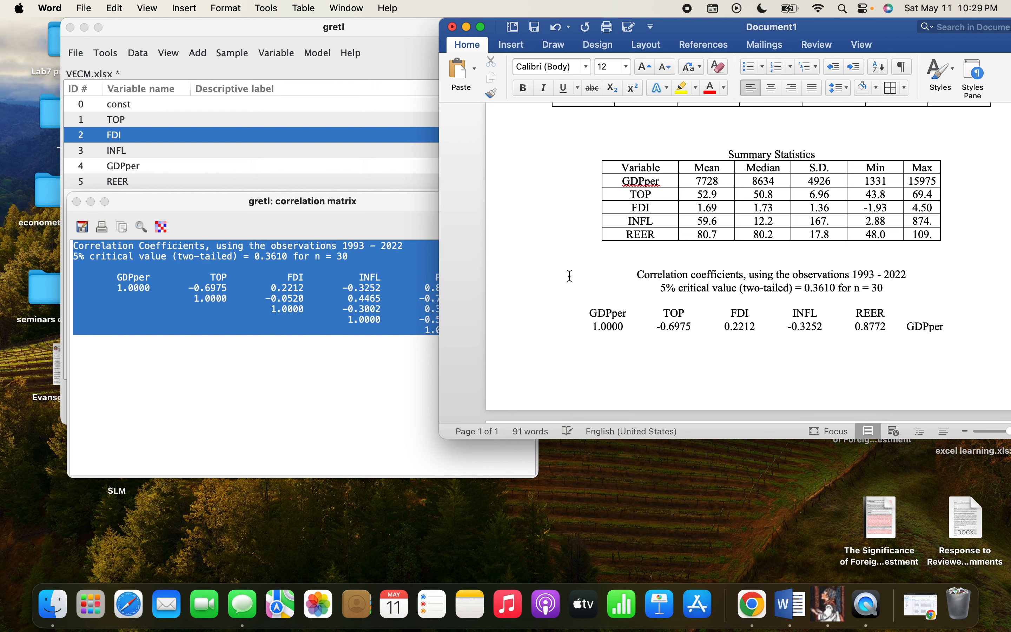
scroll(567, 280, up, 3)
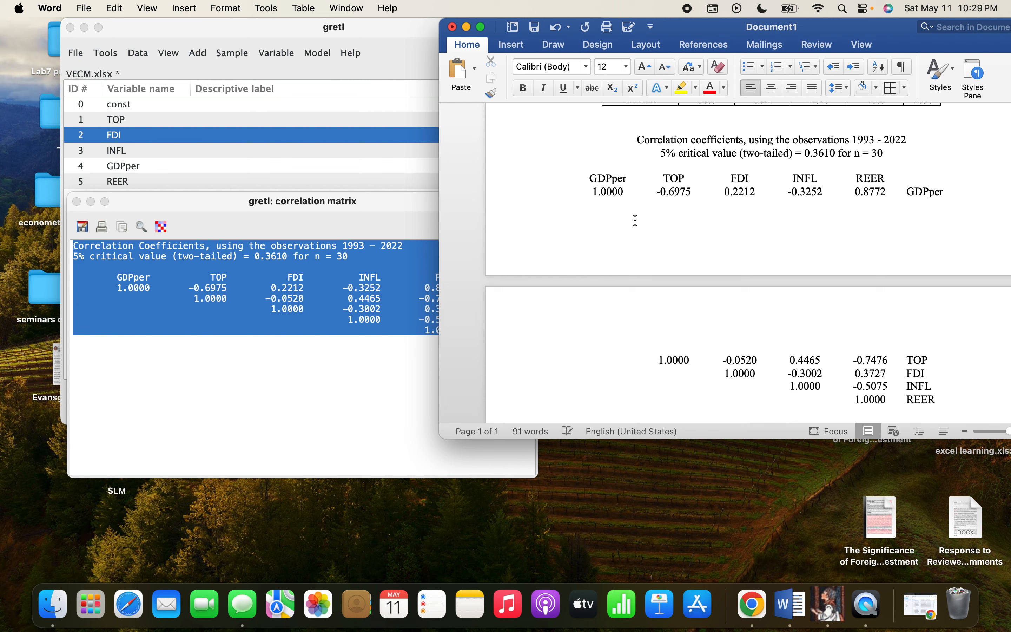
- Insert blank lines before the correlation coefficients heading to push it onto the second page with its table
click(636, 139)
key(Return)
key(Return)
key(Return)
key(Return)
key(Return)
key(Return)
key(Return)
key(Return)
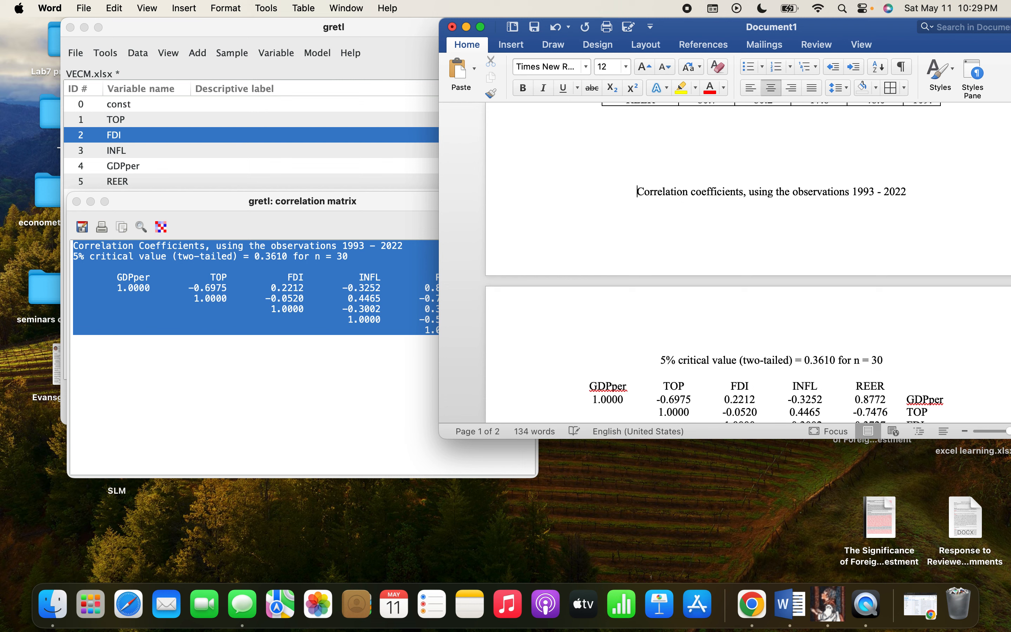
scroll(634, 101, down, 5)
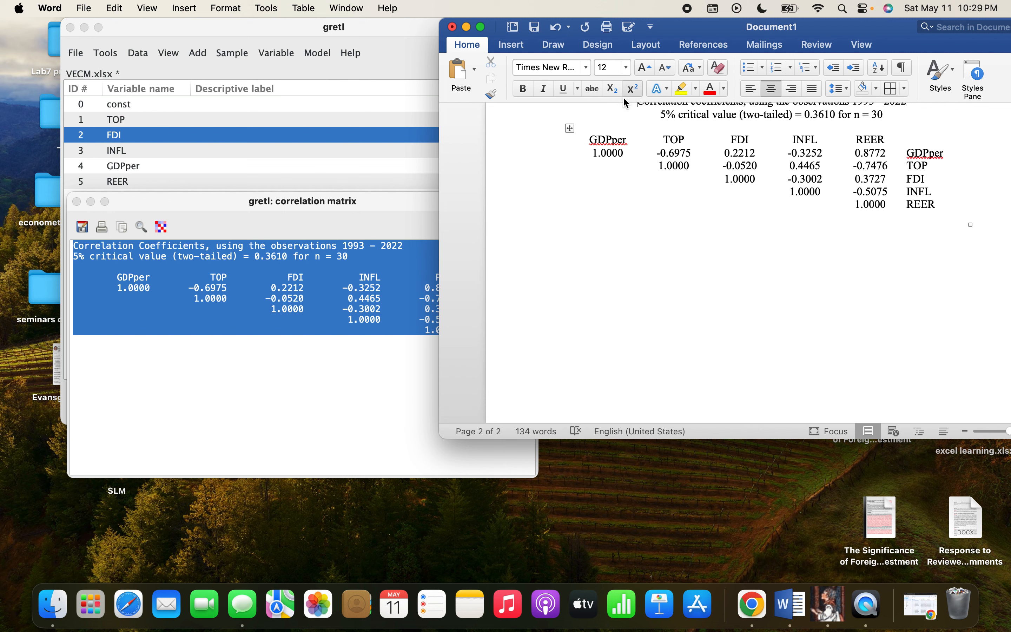
- Select the whole correlation table and apply borders to all its cells
click(571, 129)
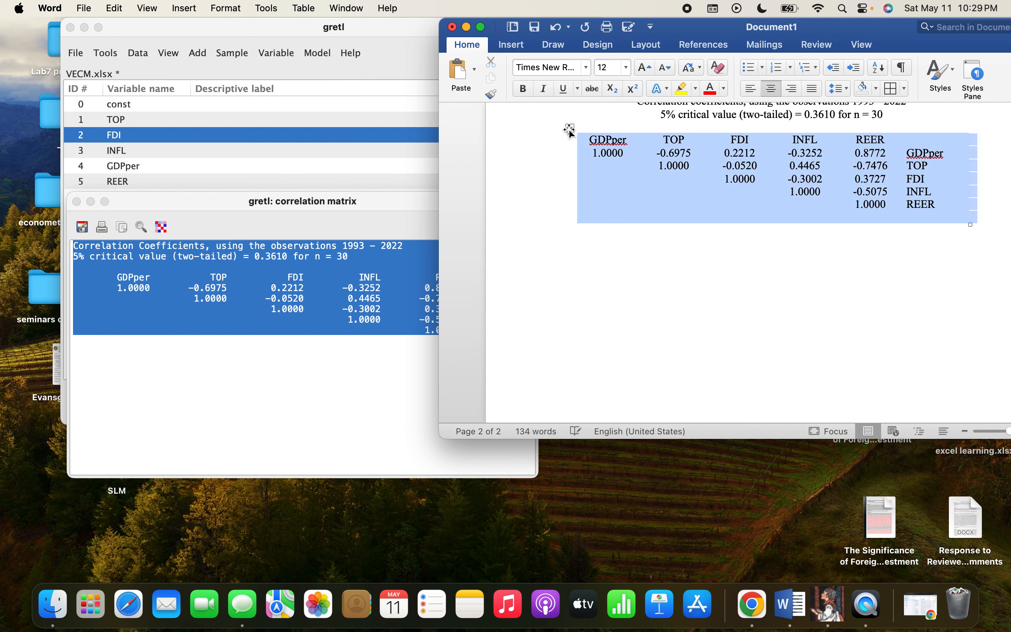
click(898, 90)
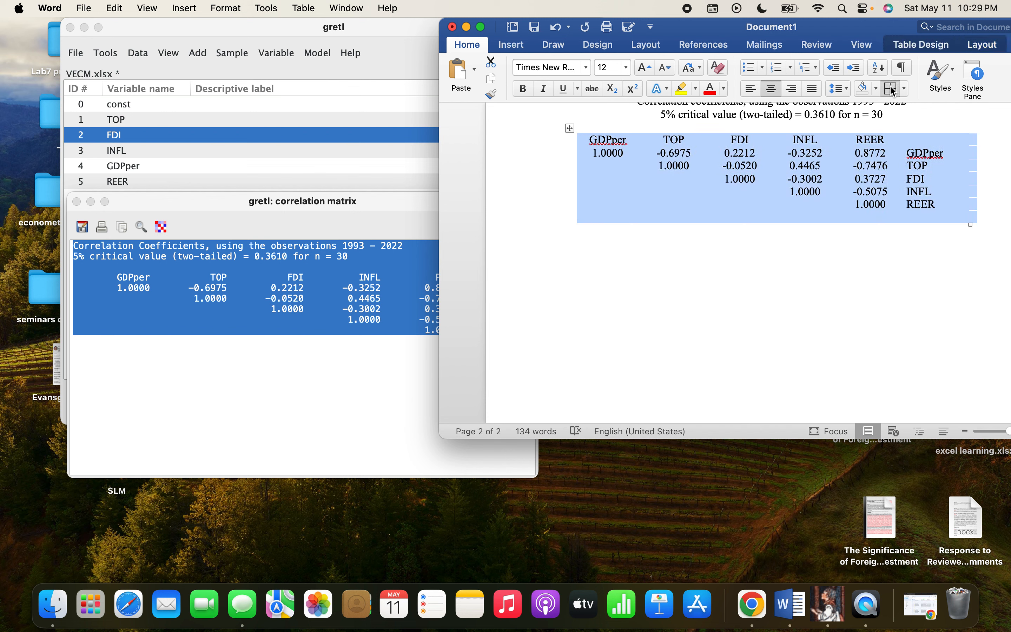
click(616, 149)
scroll(695, 162, up, 1)
scroll(695, 162, up, 3)
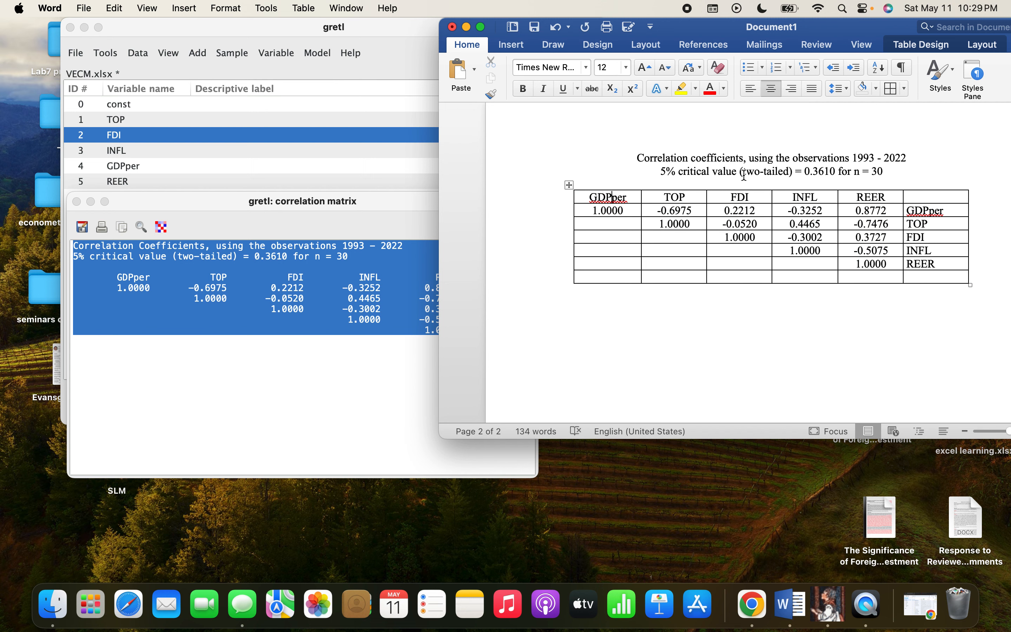
- Replace the two-line heading above the correlation table with "Correlation Matrix"
drag(895, 171, 695, 155)
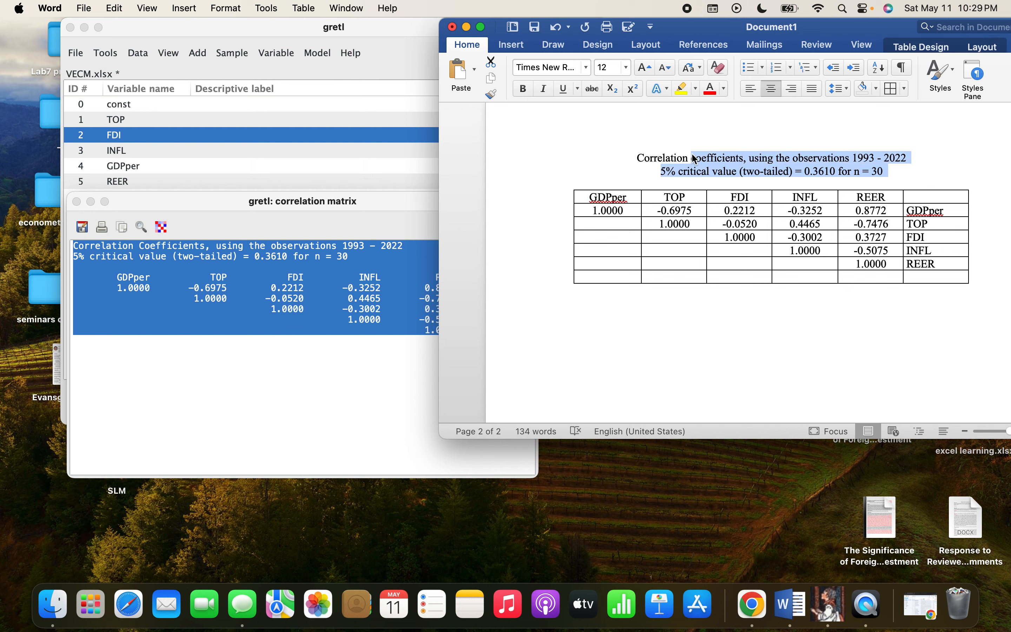
key(BackSpace)
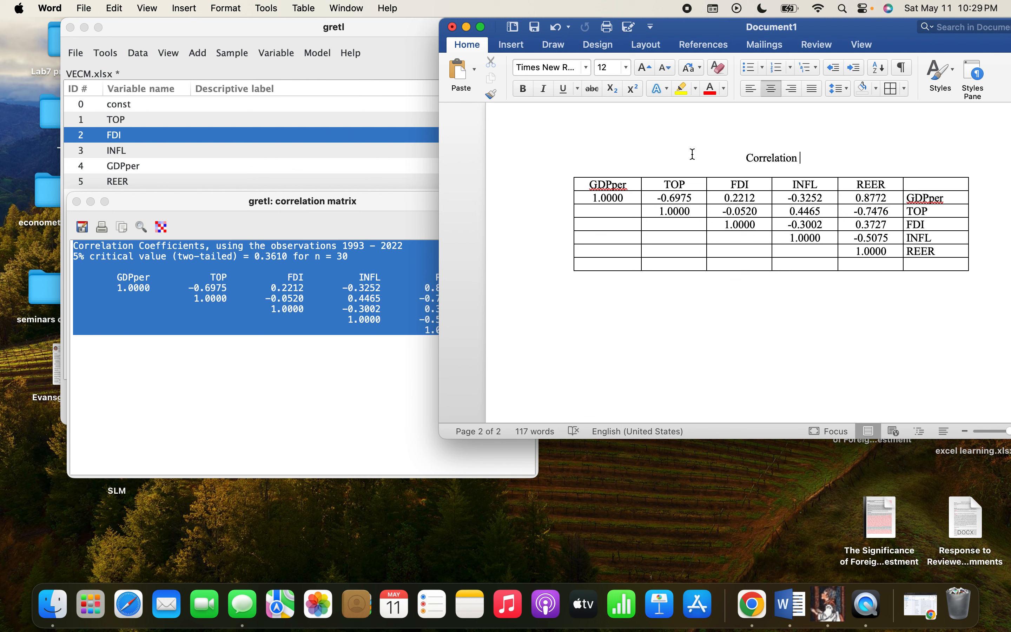
text(M)
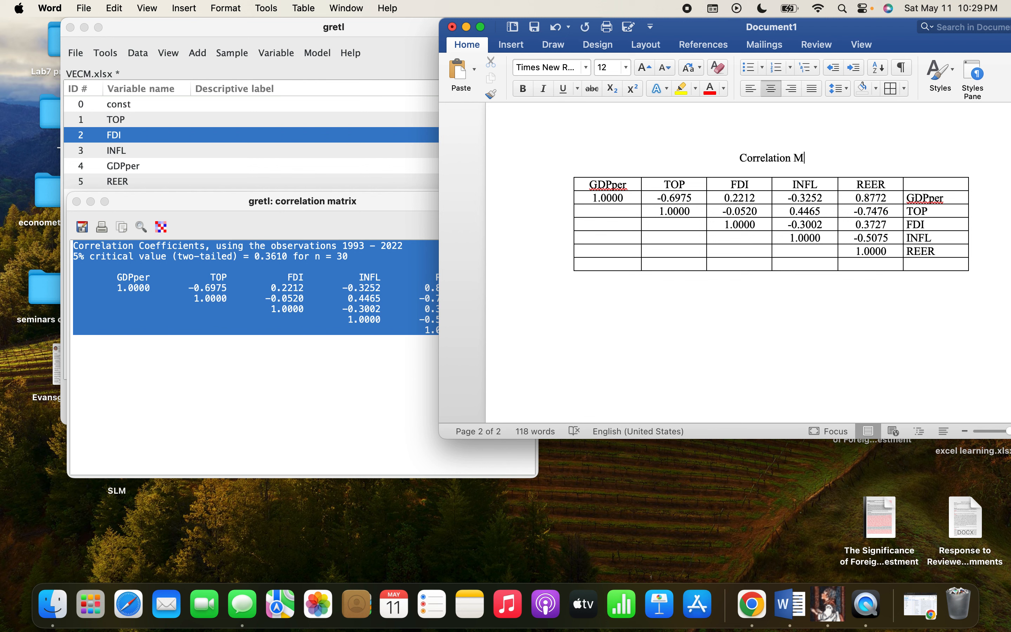
text(atrix)
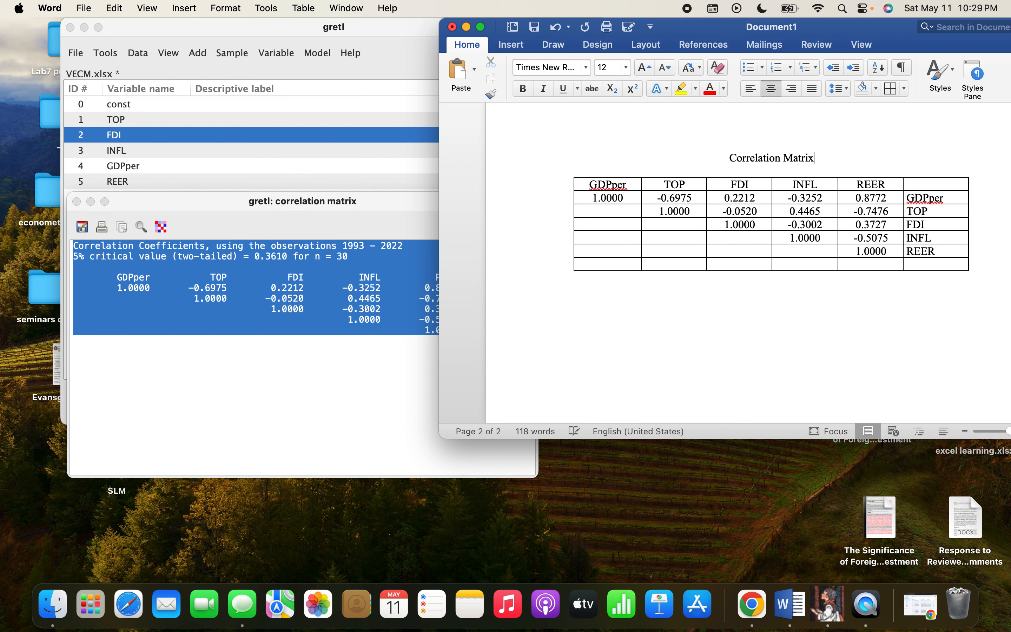
click(688, 268)
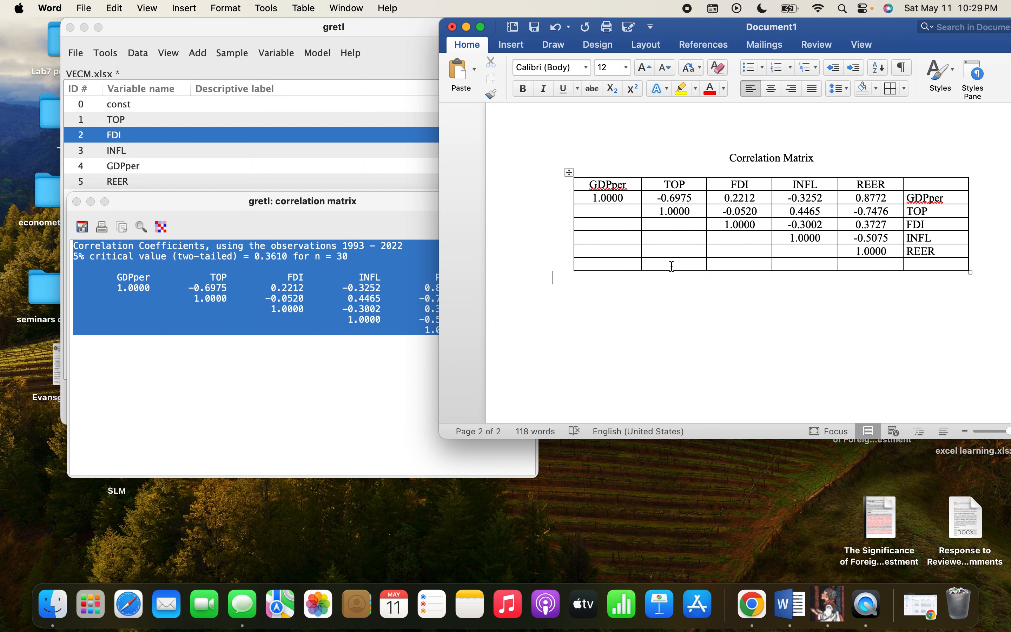
scroll(668, 285, up, 3)
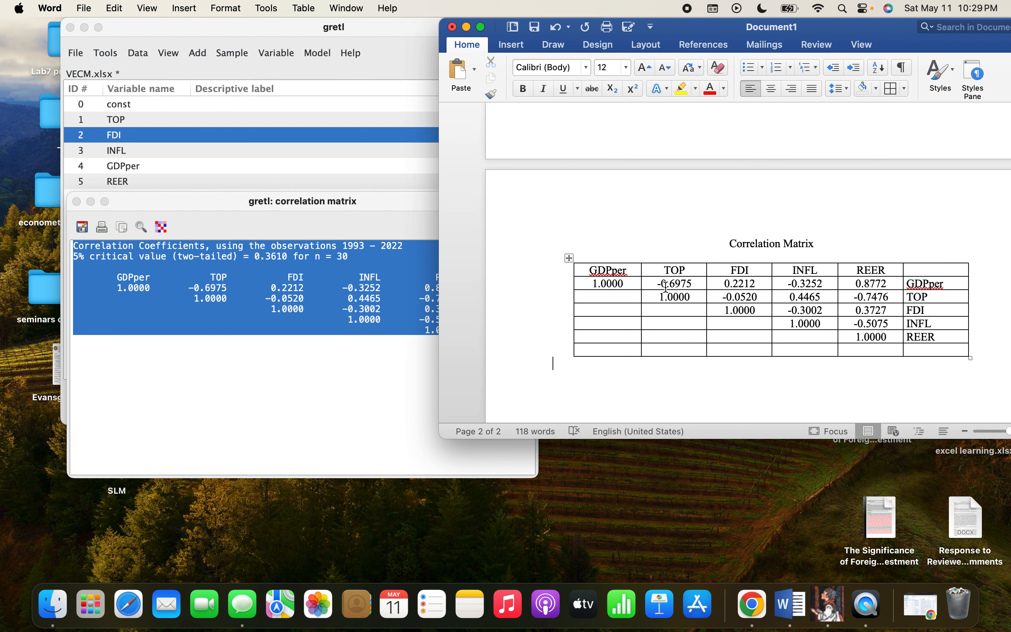
scroll(668, 287, up, 15)
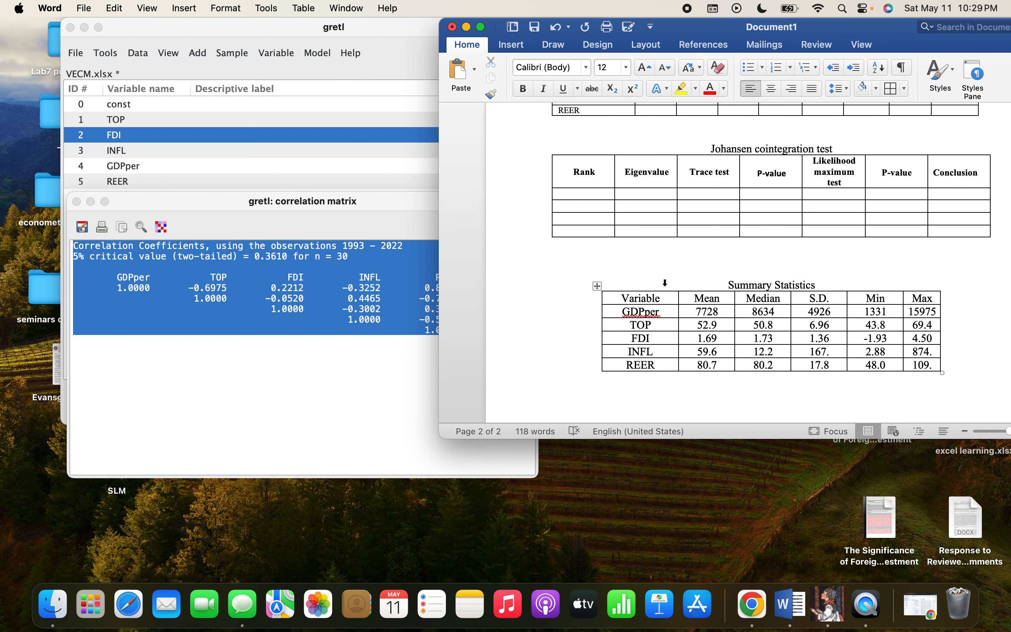
- Close the correlation matrix output and open the VAR lag selection dialog in gretl
scroll(666, 285, up, 15)
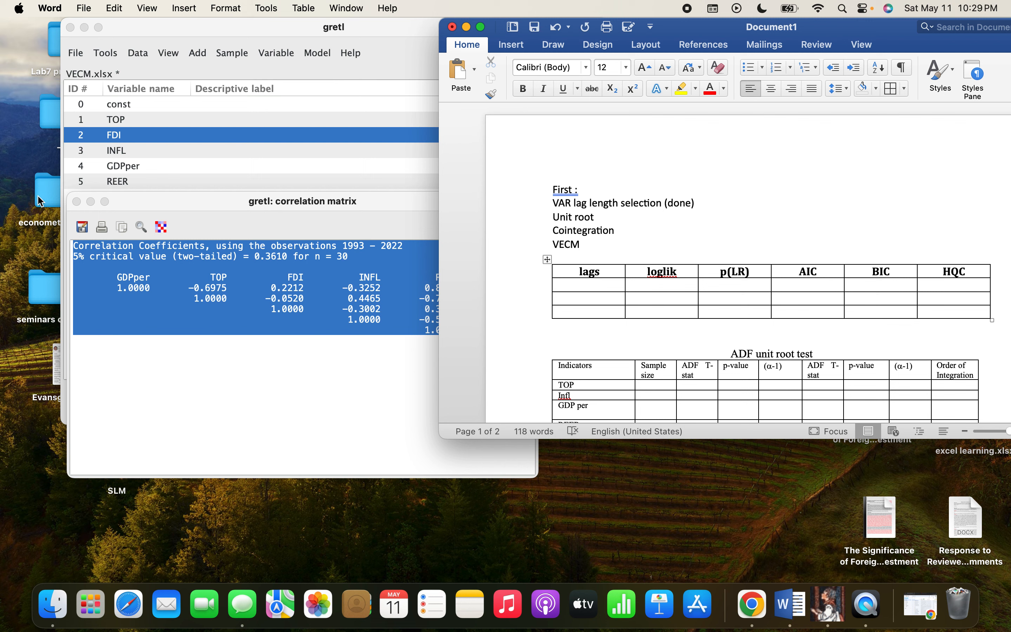
click(77, 202)
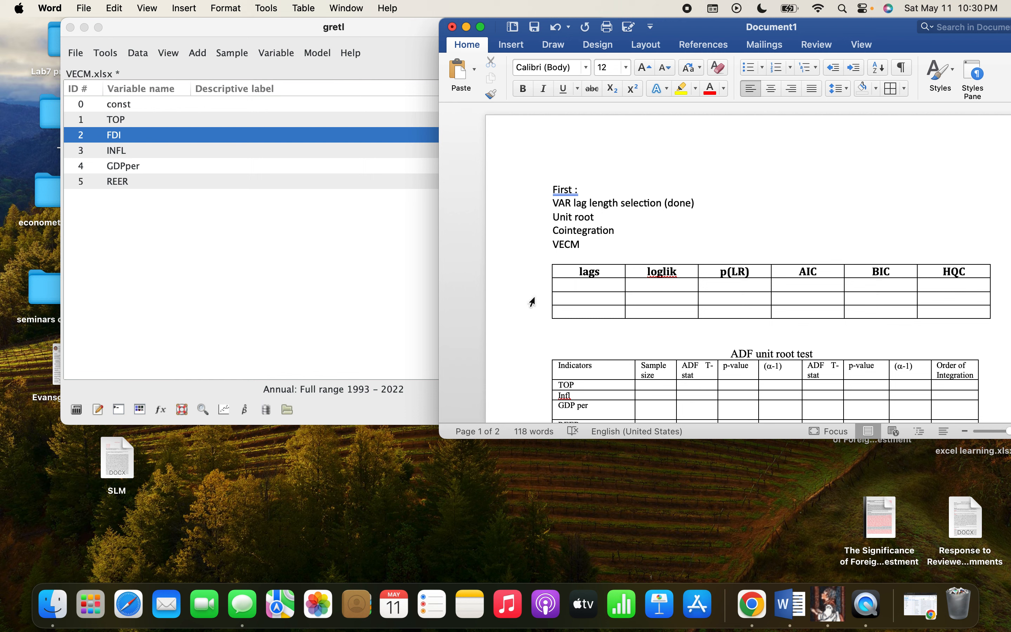
click(356, 243)
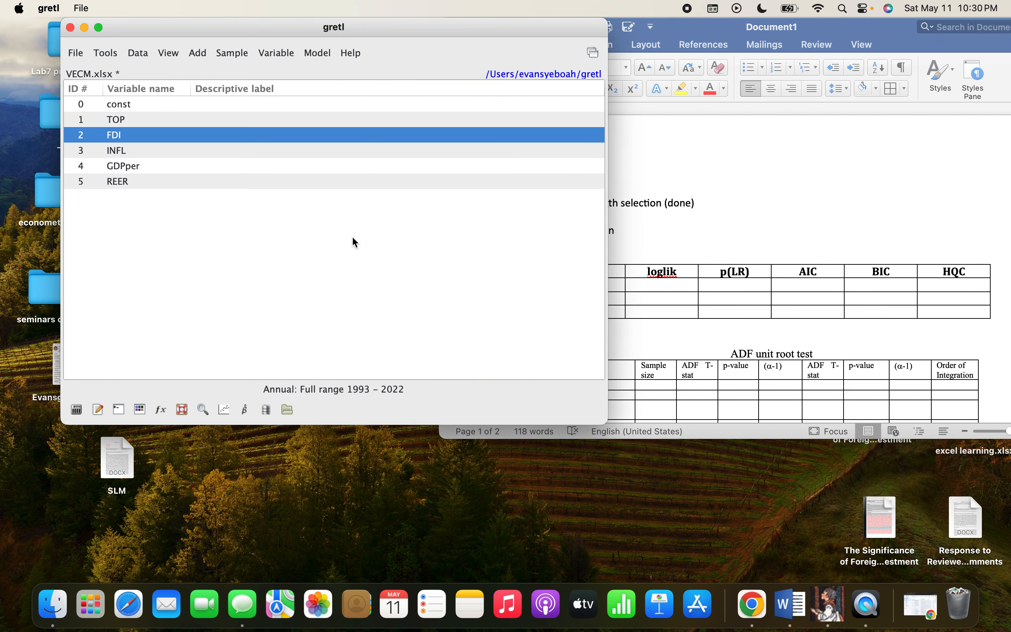
click(314, 53)
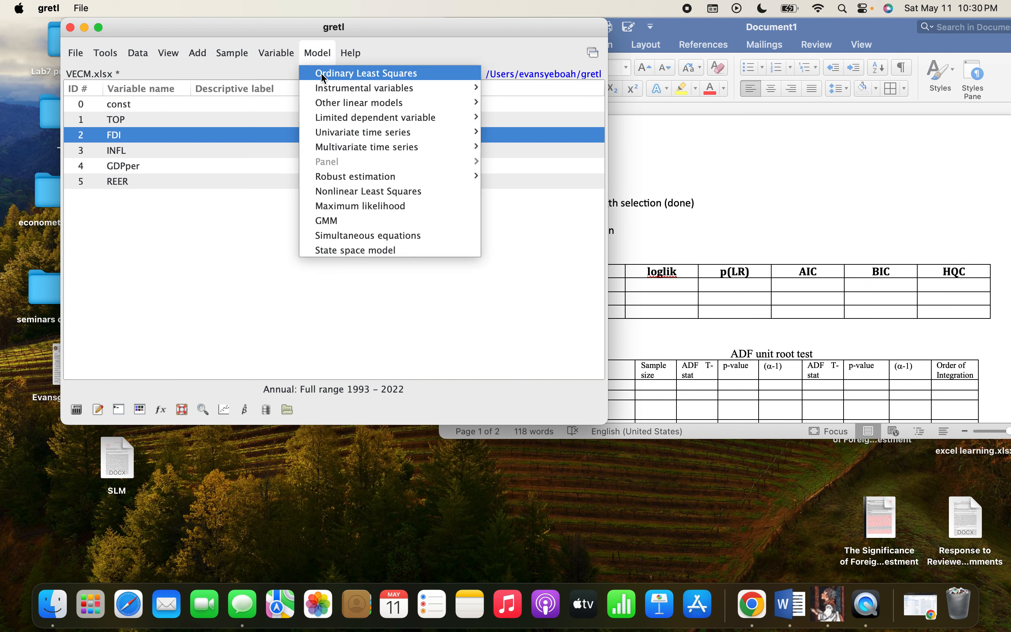
mouse_move(383, 154)
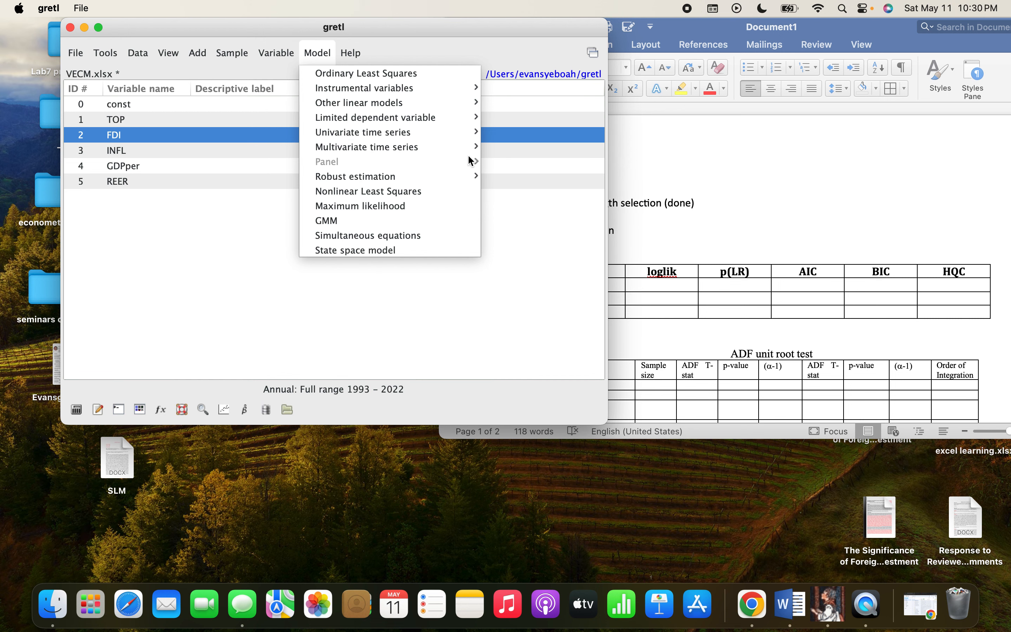
click(508, 162)
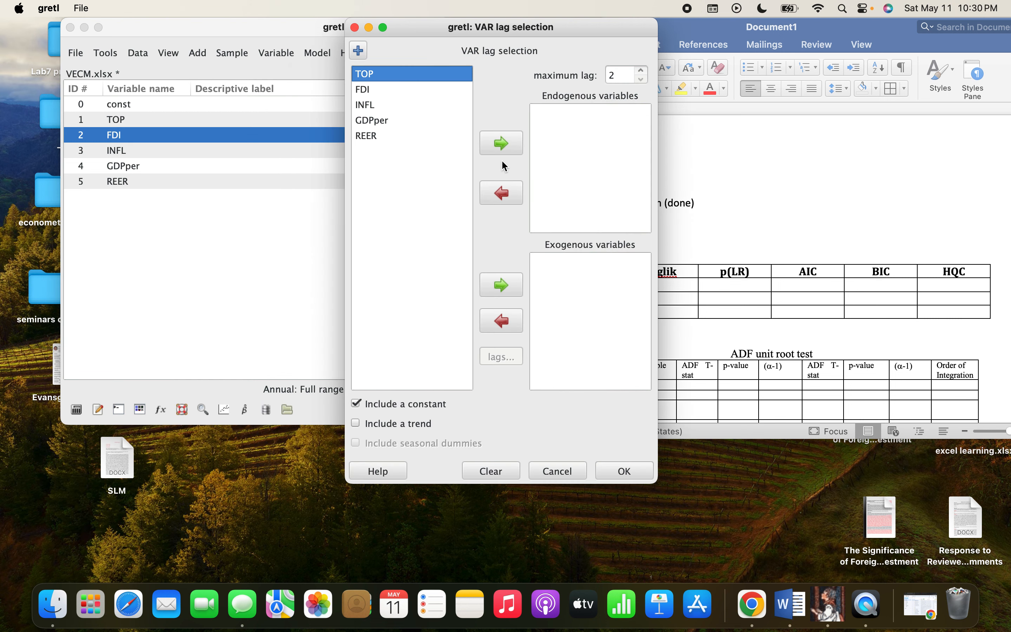
- Add GDPper, REER, TOP, FDI and INFL, in that order, as endogenous variables for the VAR lag selection
click(369, 121)
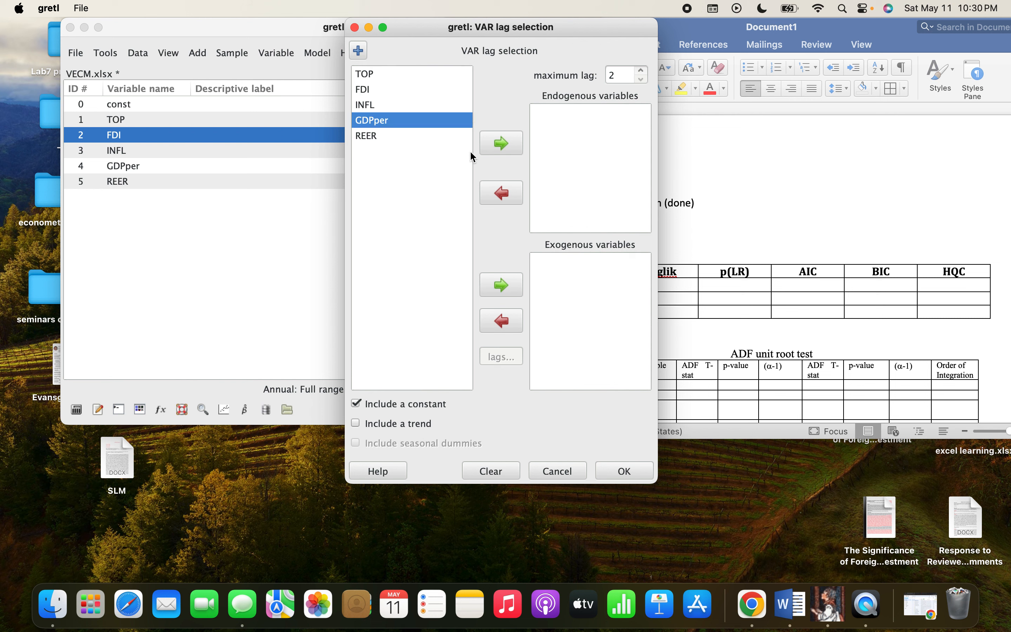
click(499, 143)
click(410, 136)
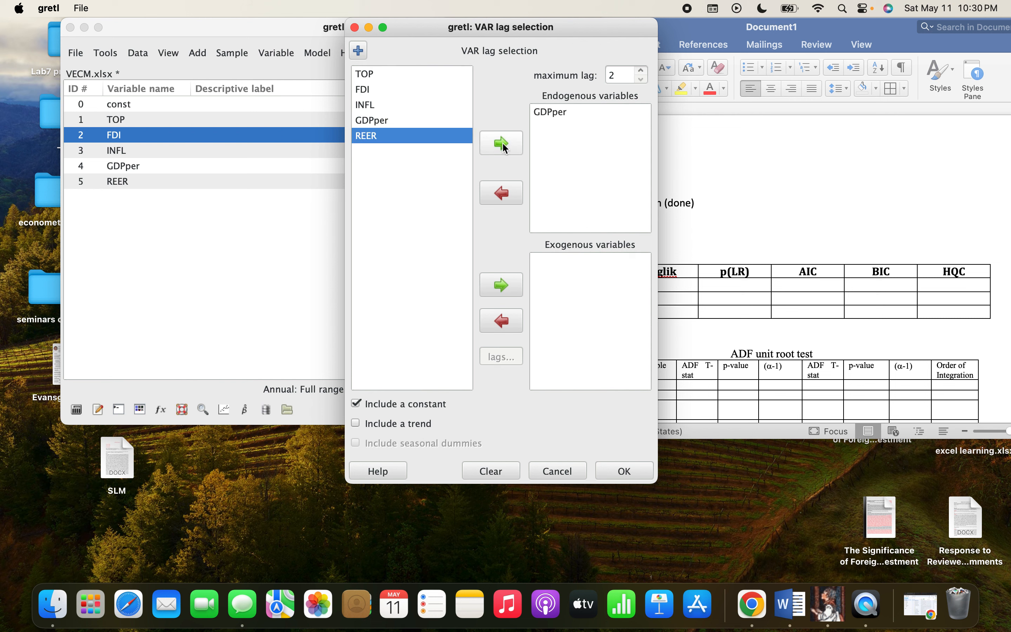
click(485, 141)
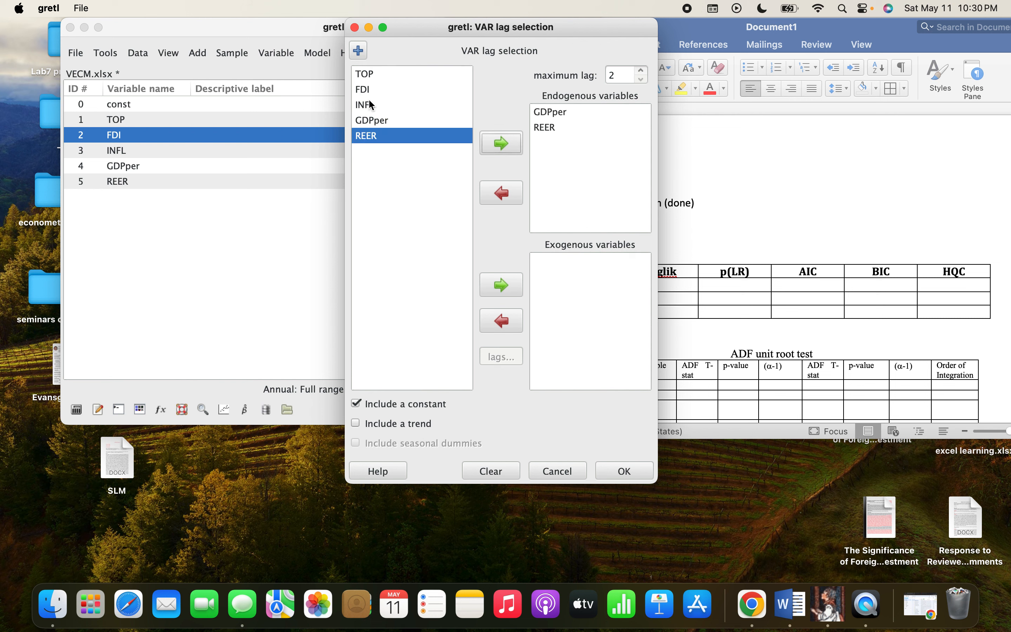
click(365, 76)
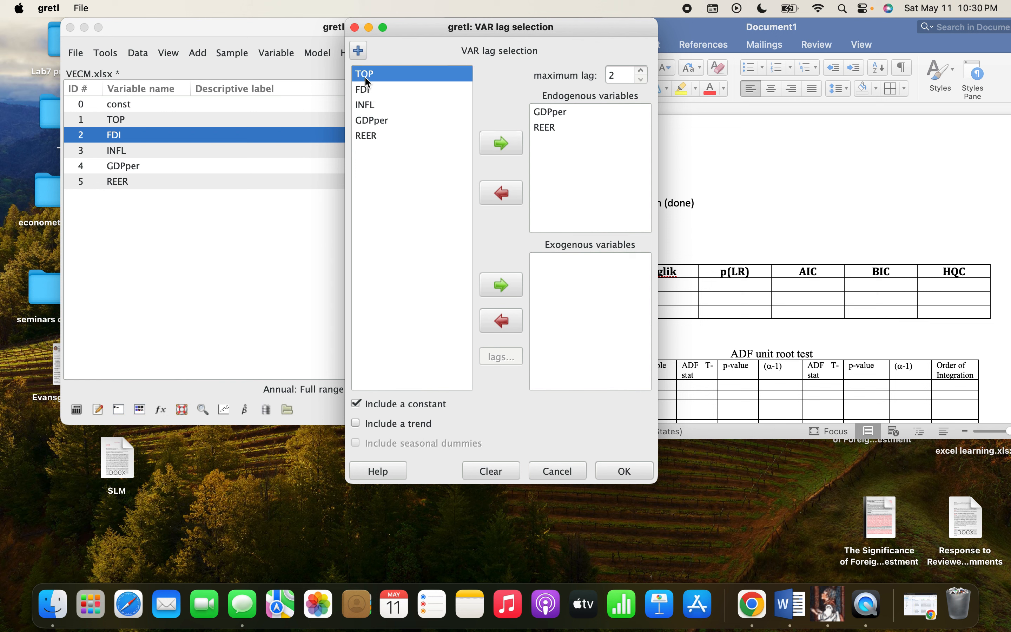
click(492, 142)
click(370, 92)
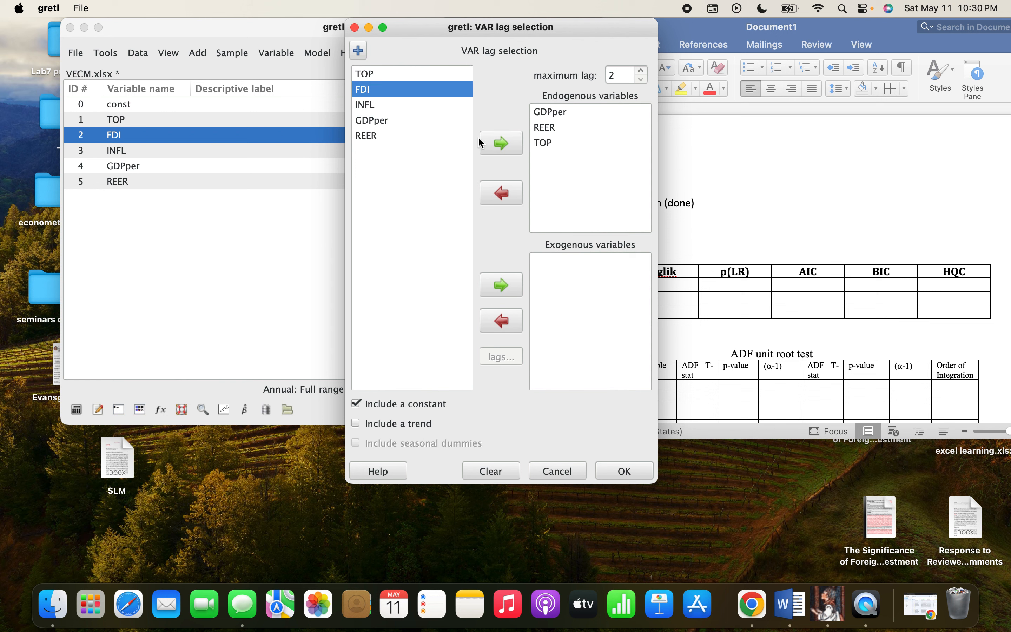
click(501, 143)
click(361, 104)
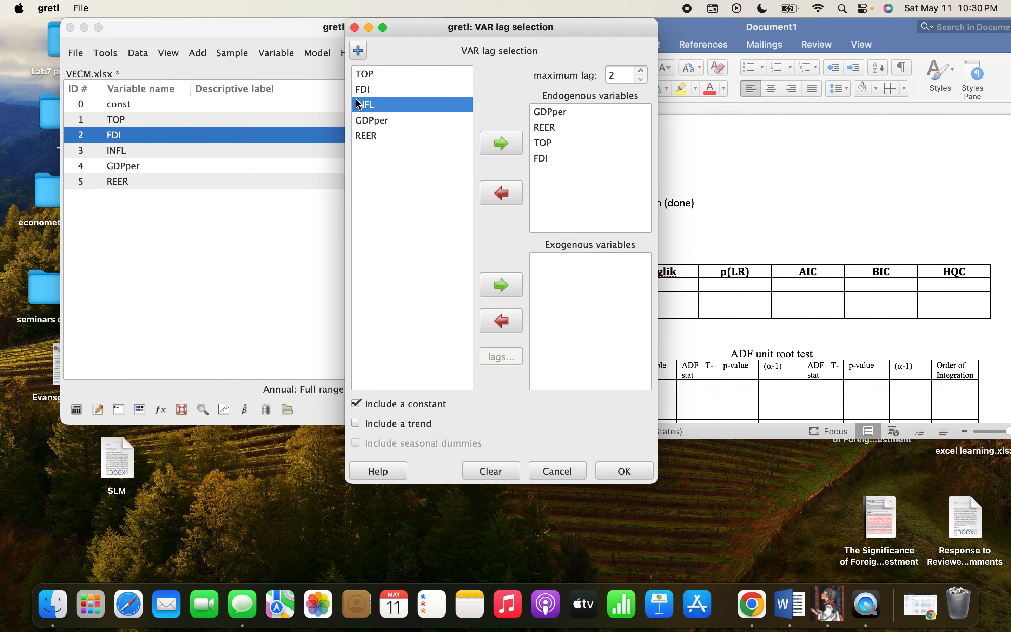
click(505, 142)
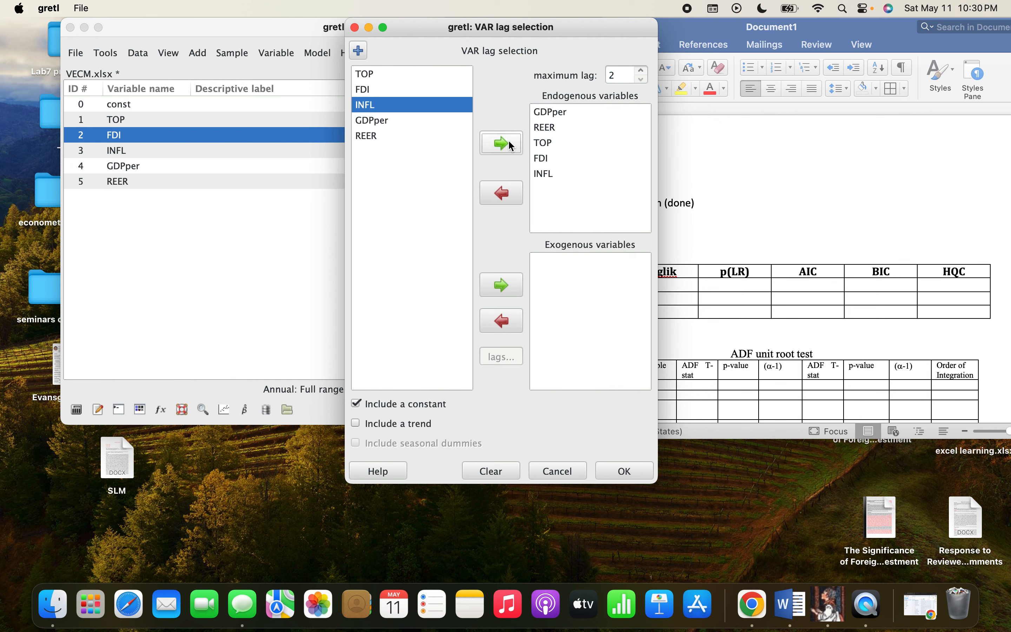
- Set the maximum lag to 4, run the VAR lag selection and move its output window clear of the Word table
click(641, 71)
click(641, 70)
click(627, 472)
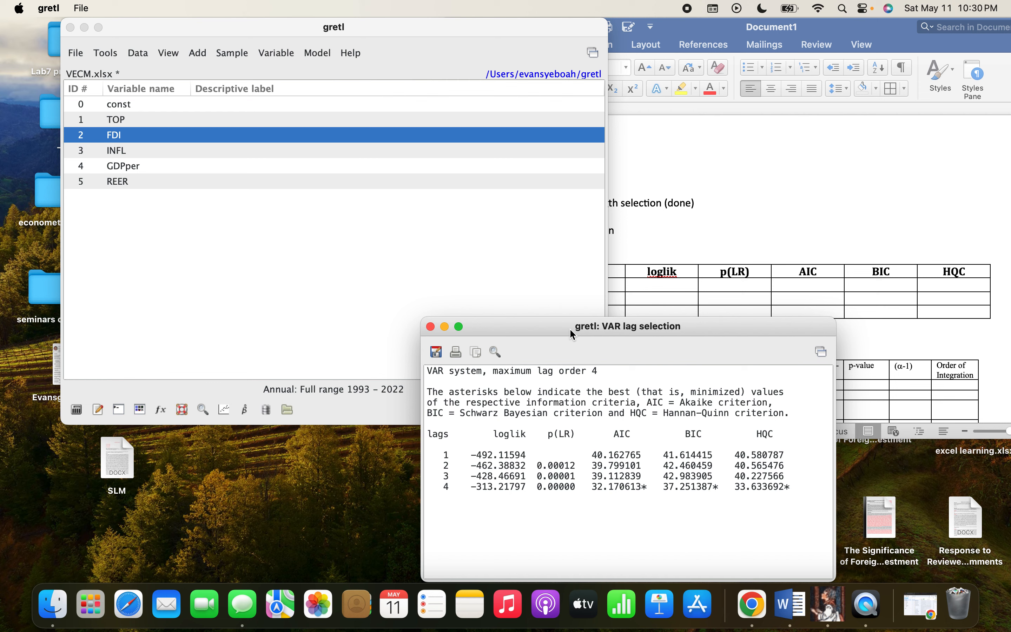
drag(569, 328, 276, 77)
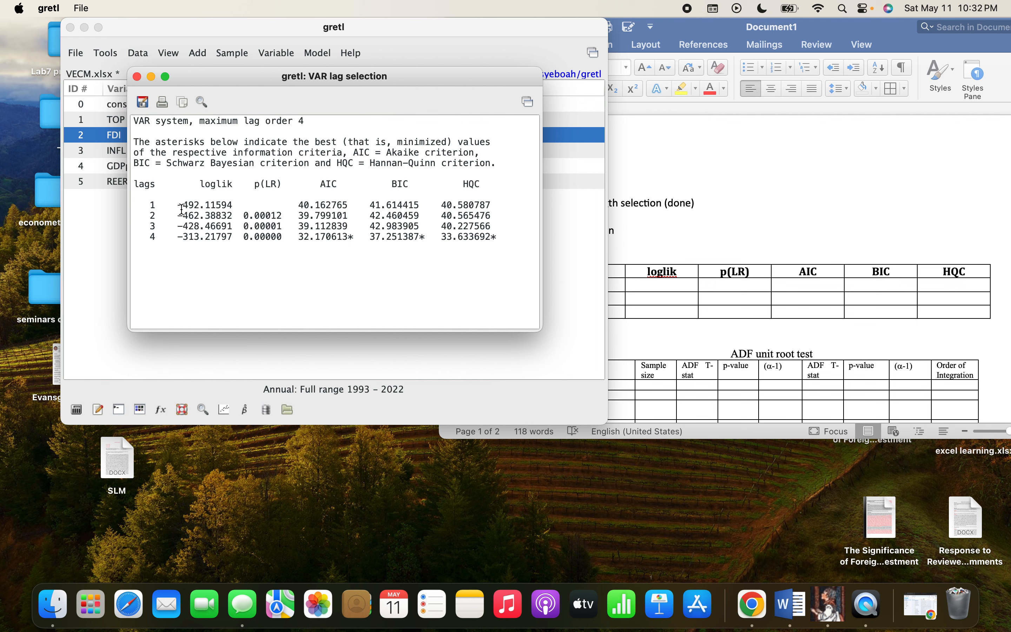
- Copy the lag 1 loglik value into the first row of the Word lag table, shortened to -492.11
drag(179, 206, 231, 207)
key(super+c)
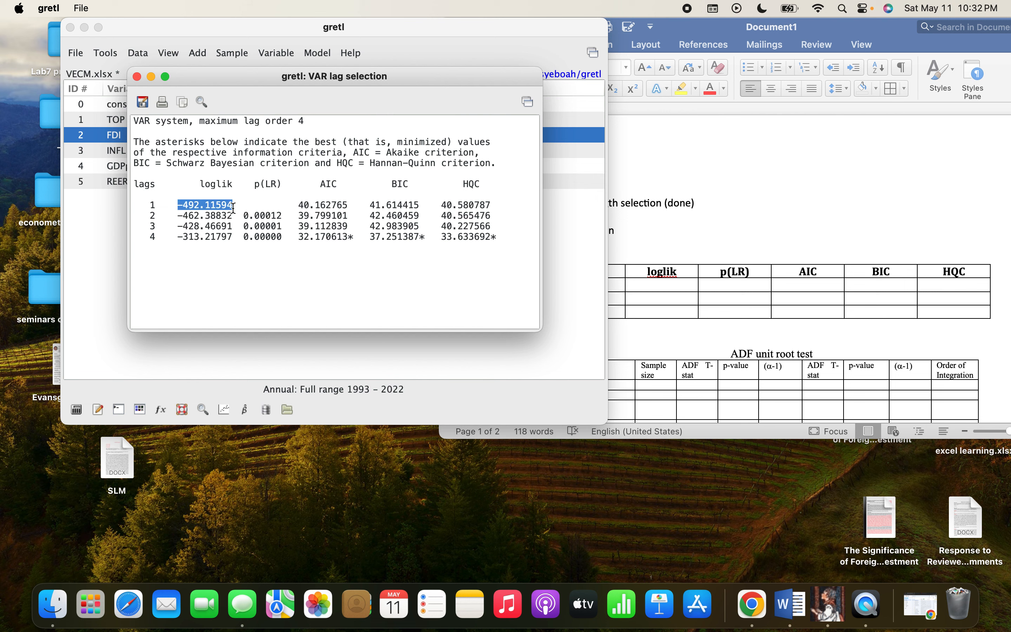
click(641, 292)
click(603, 285)
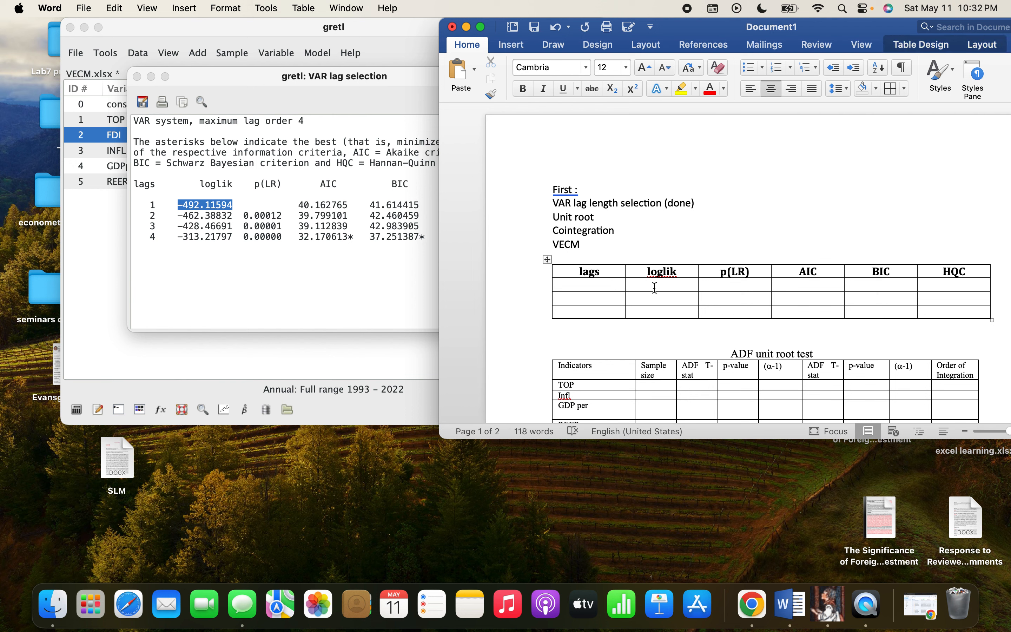
key(super+v)
key(BackSpace)
key(BackSpace)
key(BackSpace)
- Copy the lag 2 loglik value -462.388 from the gretl output into the lag table's second row in Word
click(307, 234)
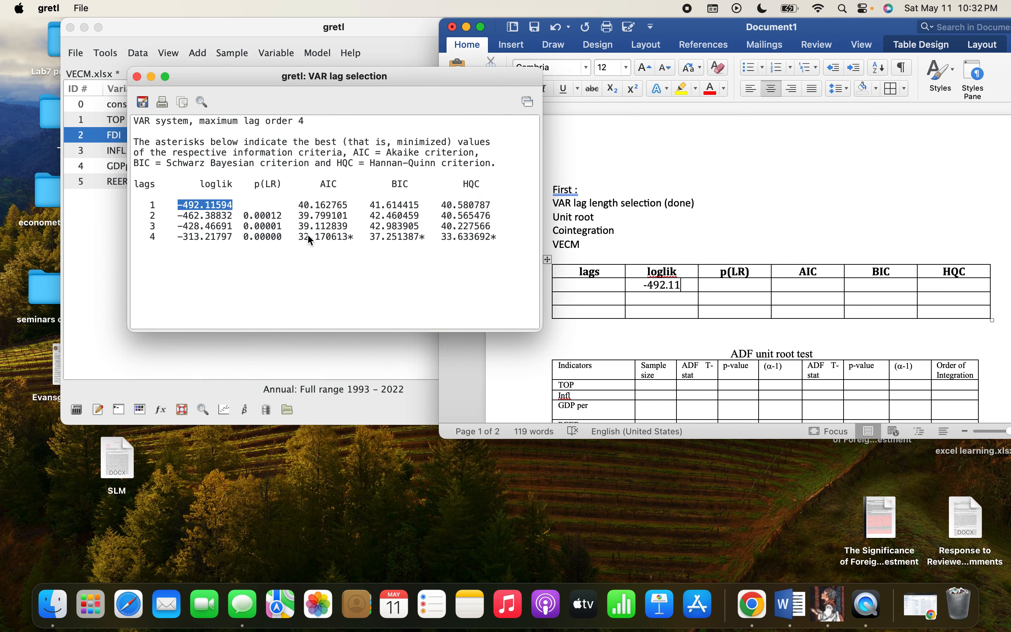
click(220, 222)
drag(176, 216, 222, 214)
key(super+c)
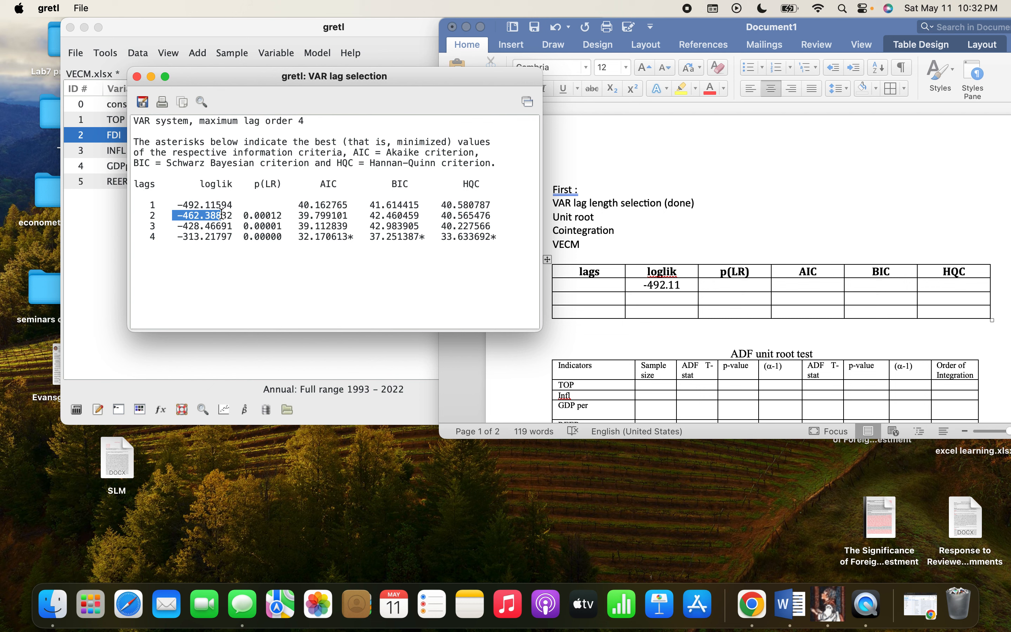
click(722, 323)
click(651, 295)
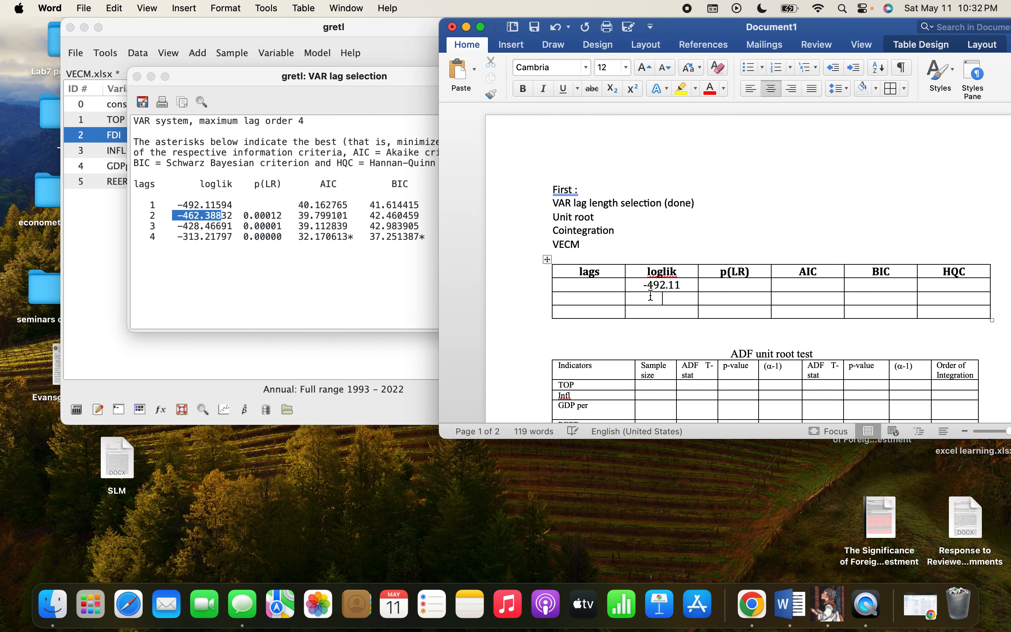
key(super+v)
- Copy the lag 3 loglik value -428.46 into the lag table's third row and shorten the lag 2 value to -462.38
click(318, 257)
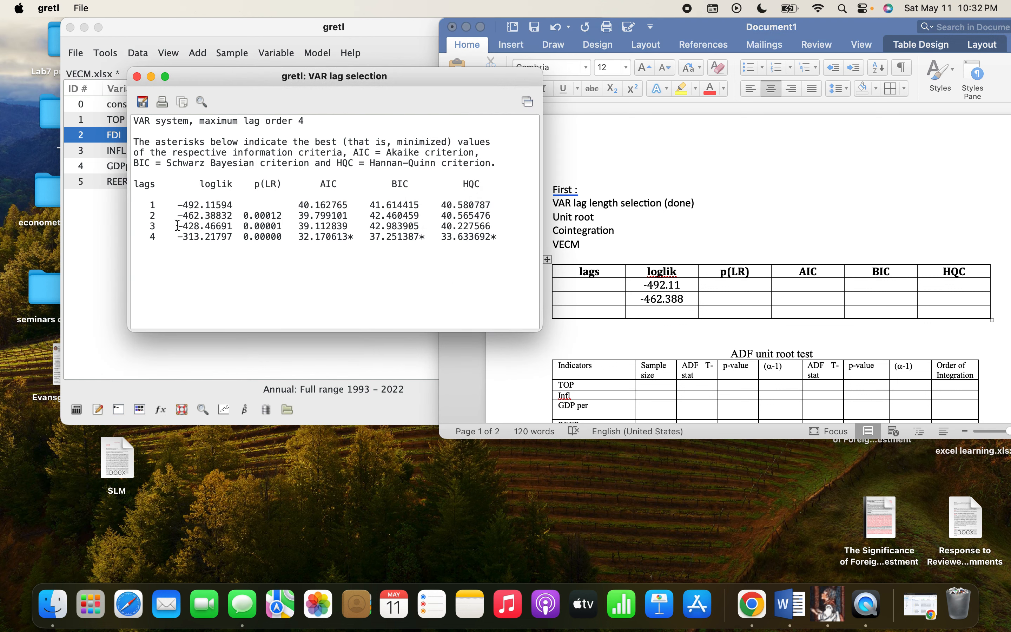
drag(177, 226, 217, 226)
key(super+c)
click(709, 324)
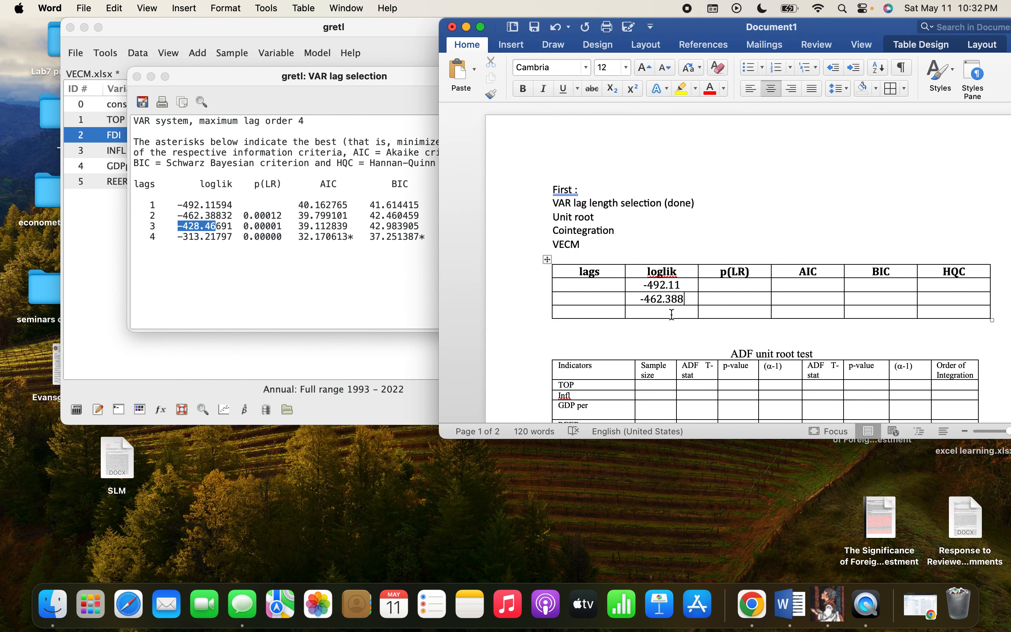
click(662, 310)
key(super+v)
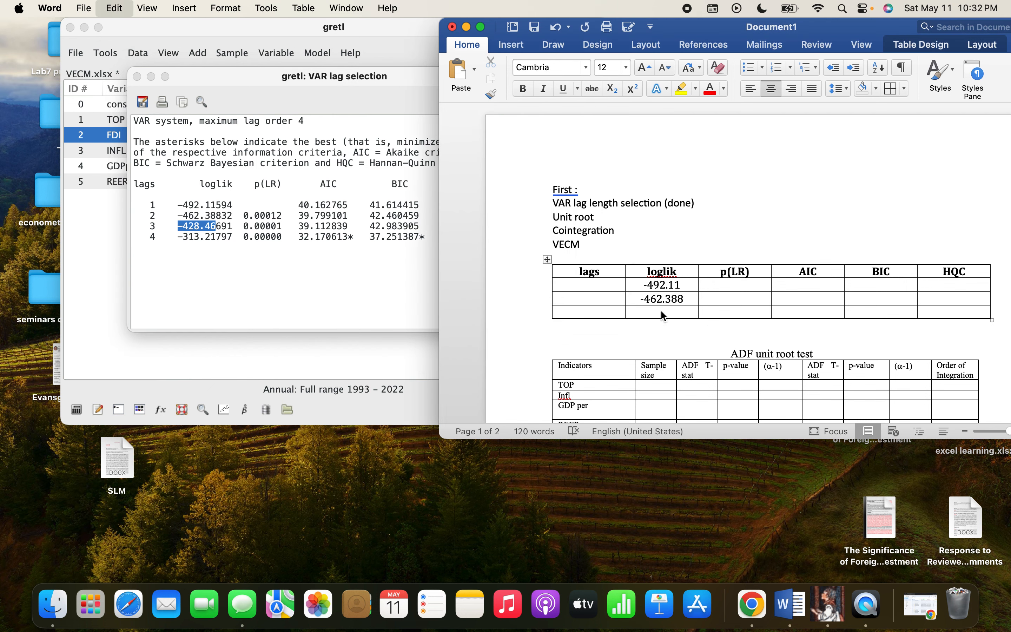
key(BackSpace)
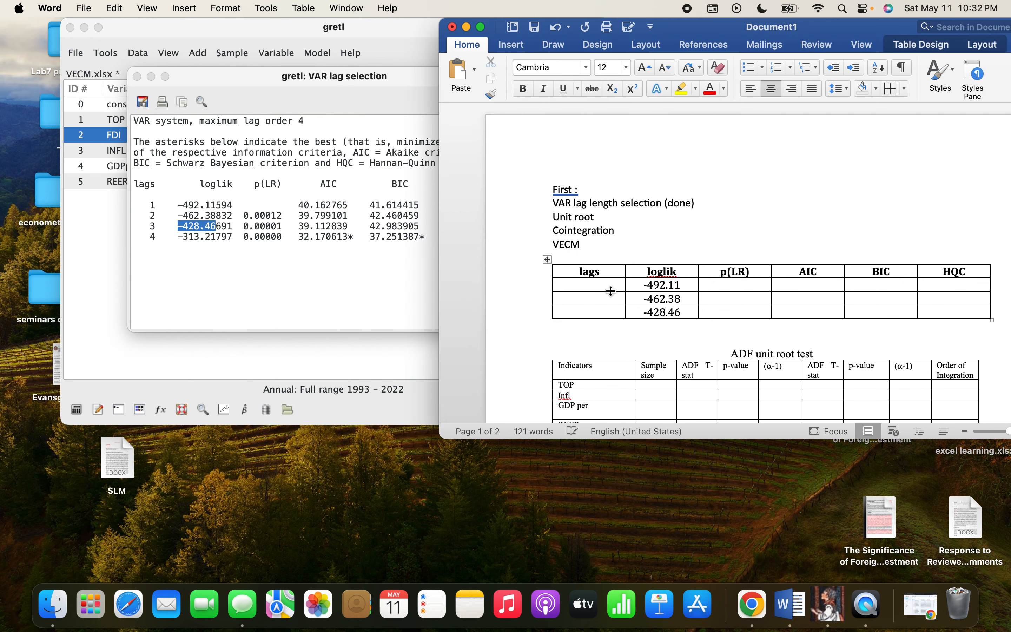
- Number the three rows of the lag table 1, 2 and 3 in the lags column
click(597, 288)
text(1)
click(596, 294)
text(2)
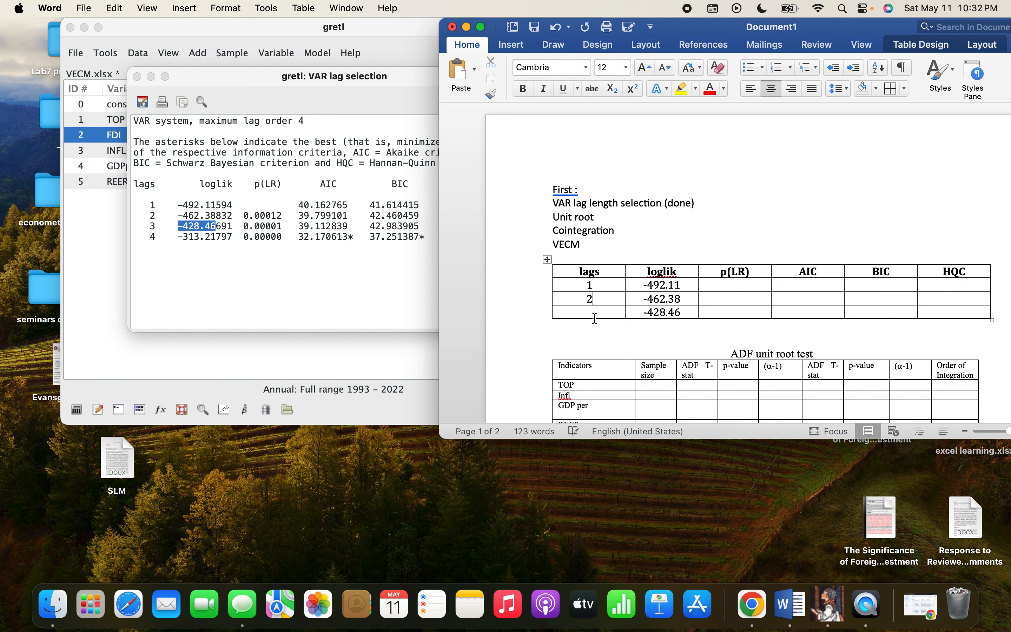
text(3)
key(BackSpace)
click(590, 313)
text(3)
- Move the Word window to show the full lag table and append a row numbered 4 in the lags column
scroll(695, 329, down, 3)
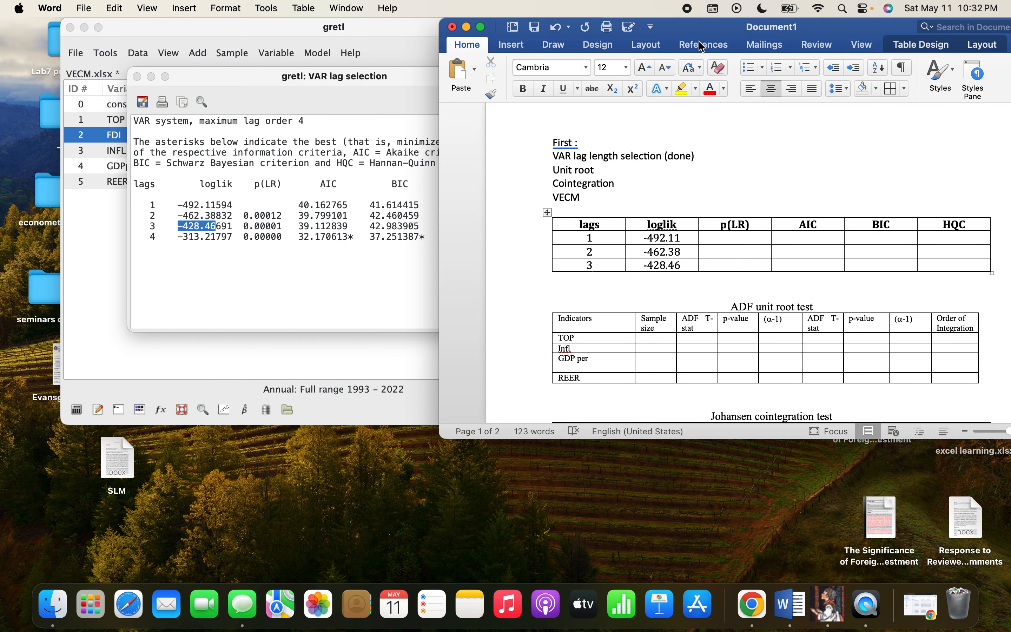
drag(698, 28, 607, 28)
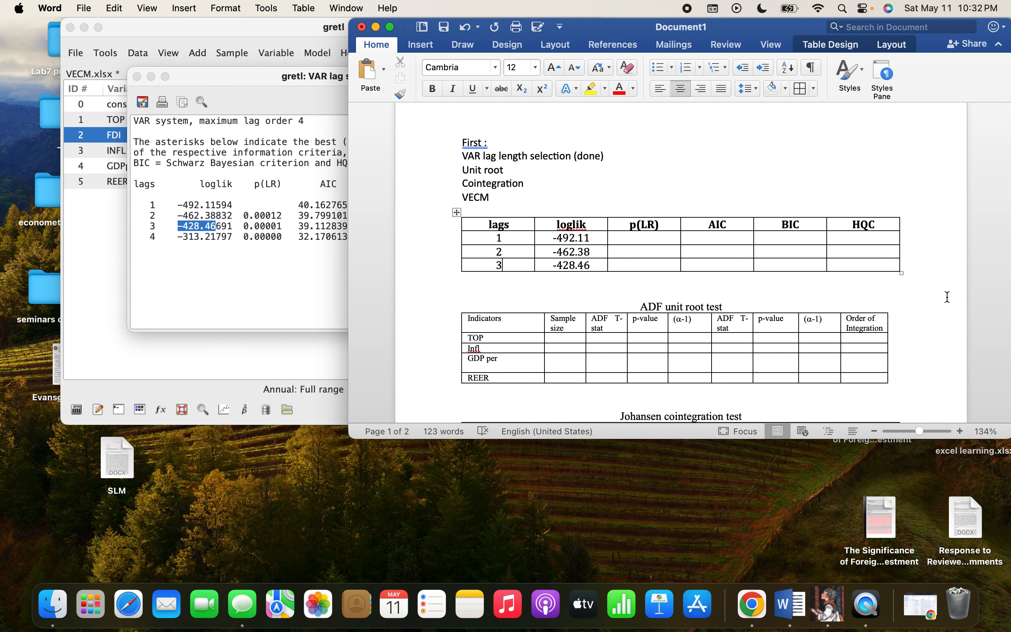
click(918, 260)
key(Return)
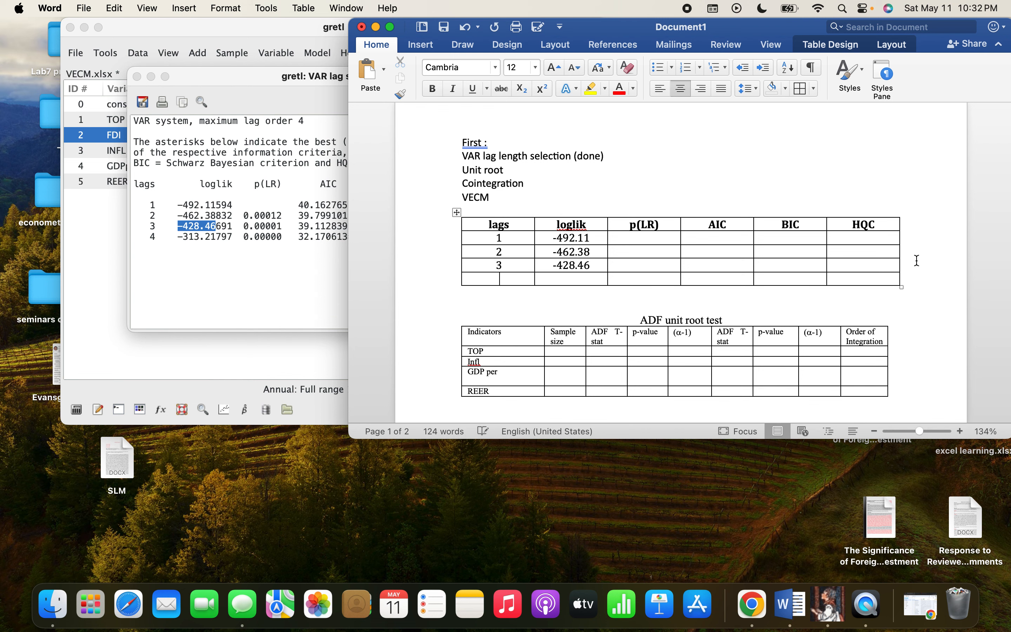
text(4)
- Enter "None" as the lag 1 p(LR) and copy the lag 1 AIC value 40.16 from gretl into the table
text(N)
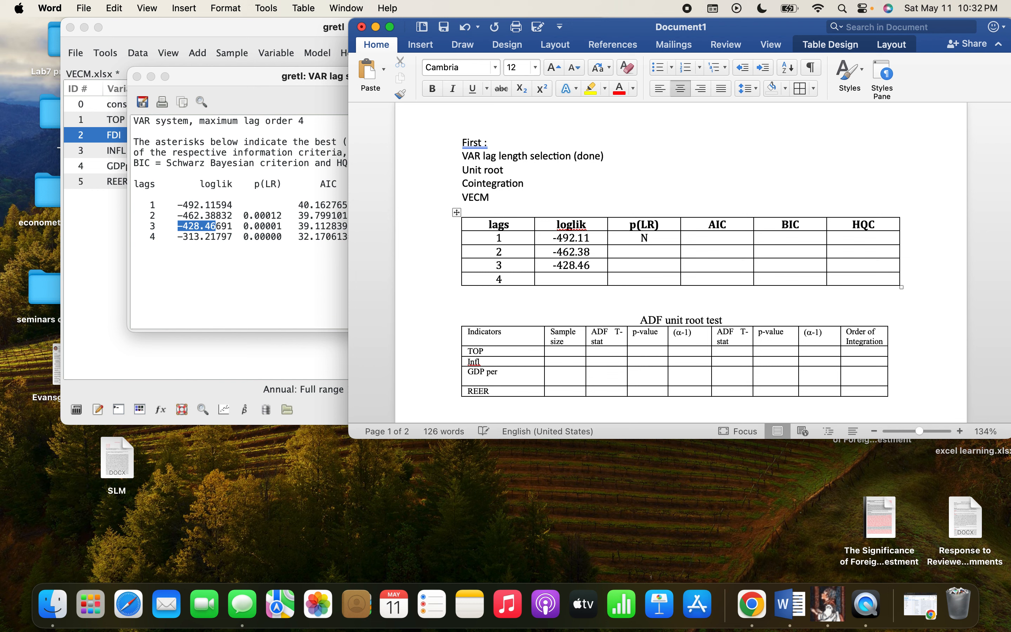
text(one)
click(325, 235)
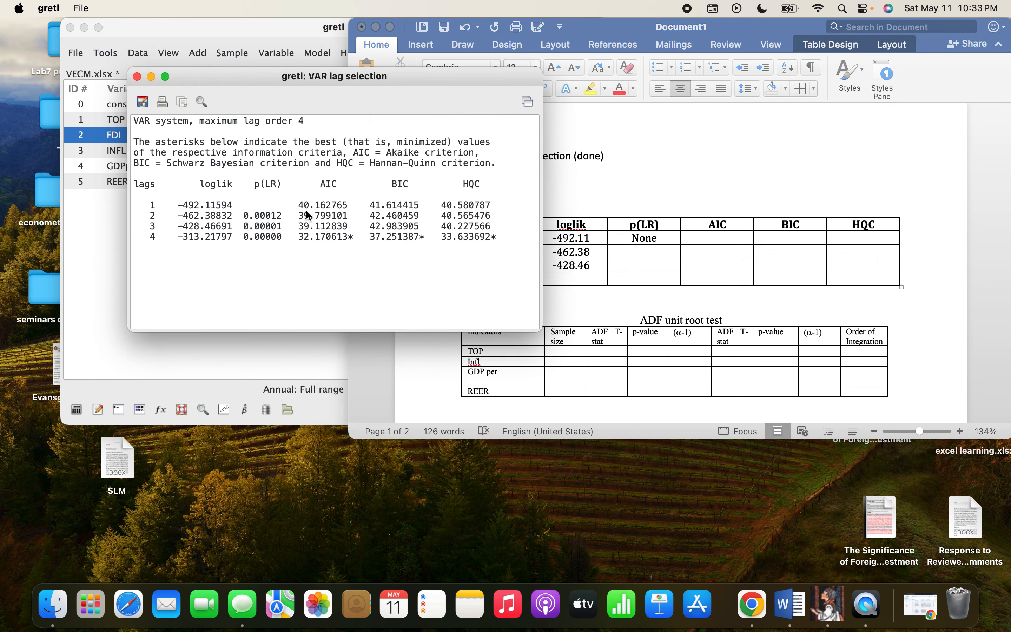
drag(299, 205, 328, 207)
key(super+c)
click(715, 241)
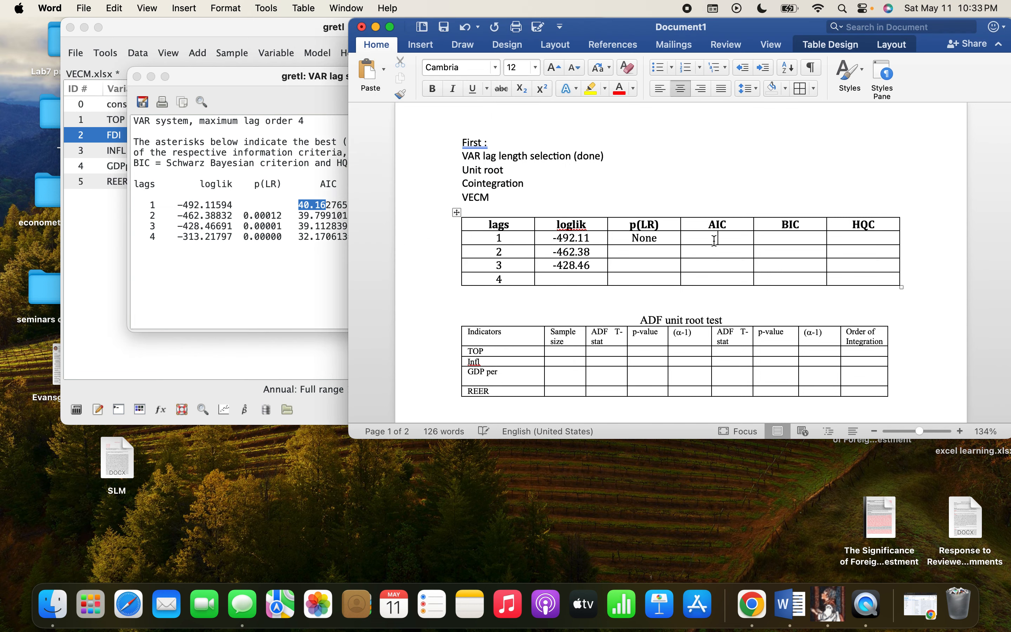
key(super+v)
- Copy the lag 2 AIC value 39.79 from the gretl output into the lag table in Word
click(295, 214)
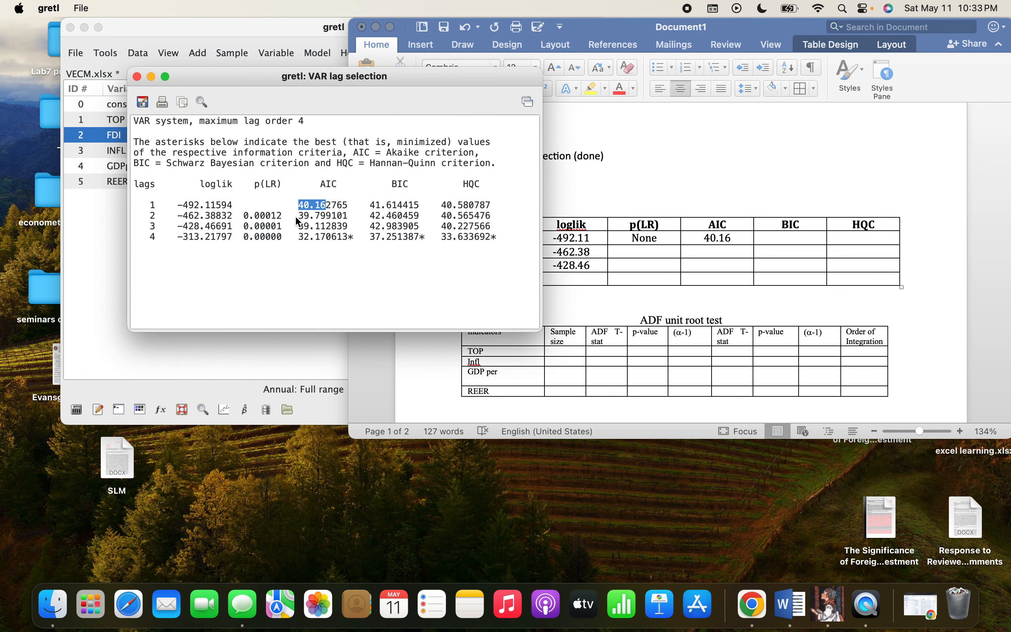
drag(296, 213, 327, 214)
key(super+c)
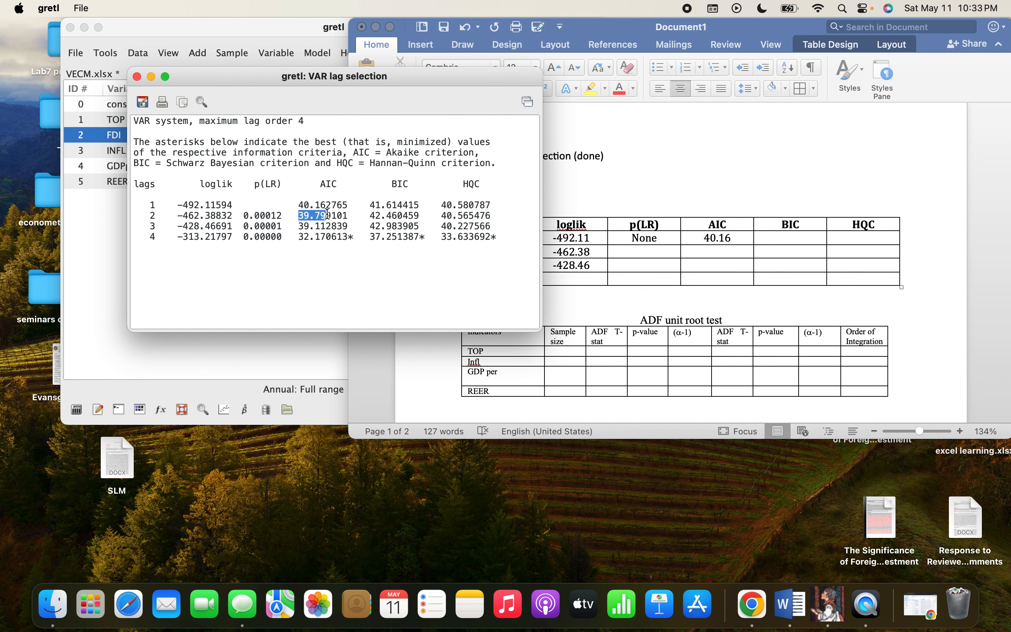
click(723, 262)
key(super+v)
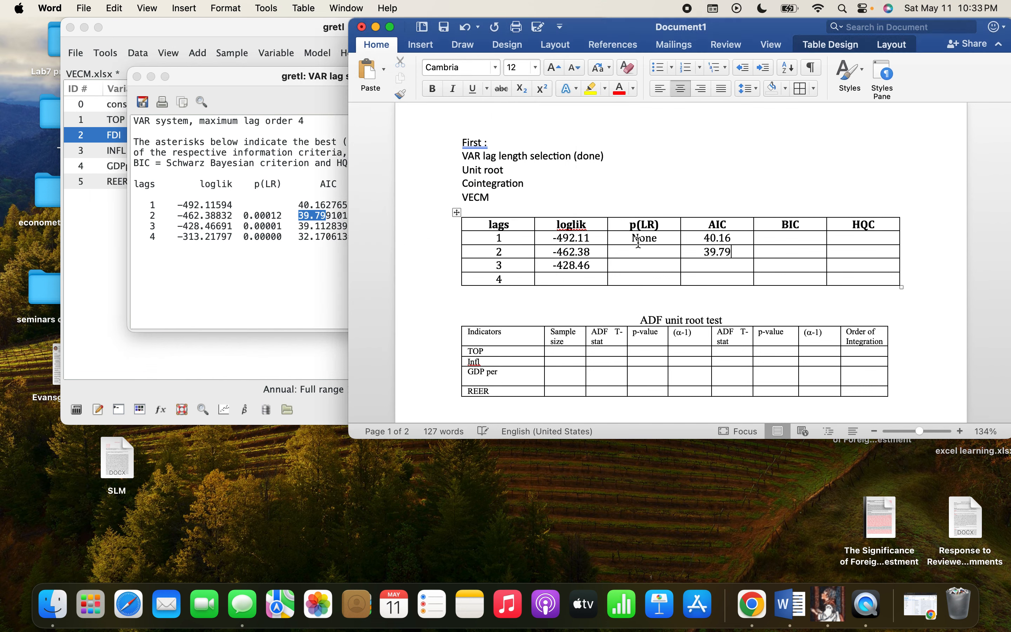
click(298, 214)
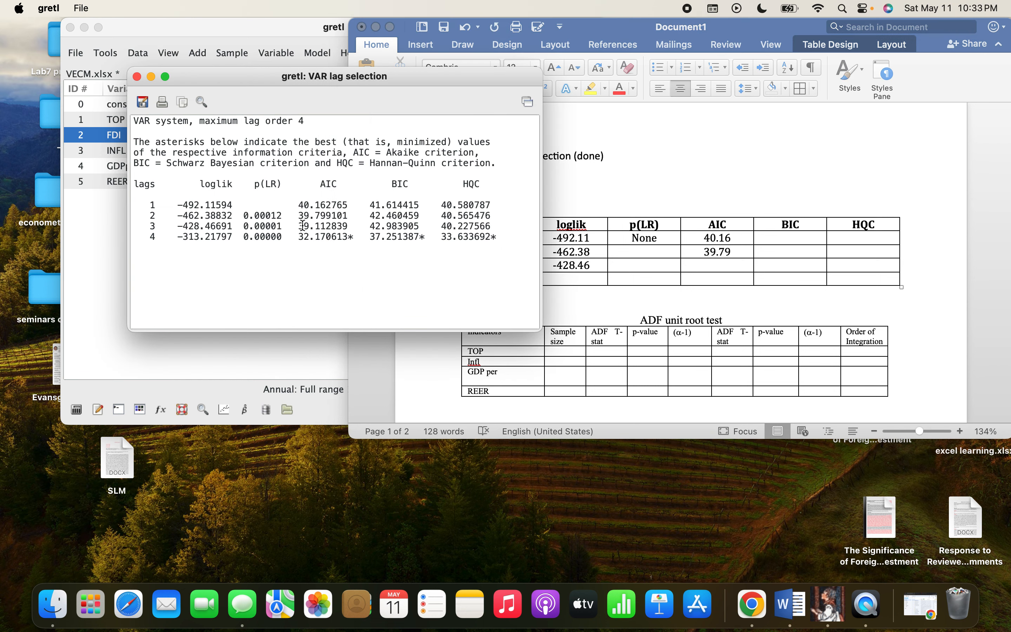
- Copy the lag 3 AIC value 39.11 from the gretl output into the lag table in Word
drag(297, 228, 325, 227)
key(super+c)
click(706, 264)
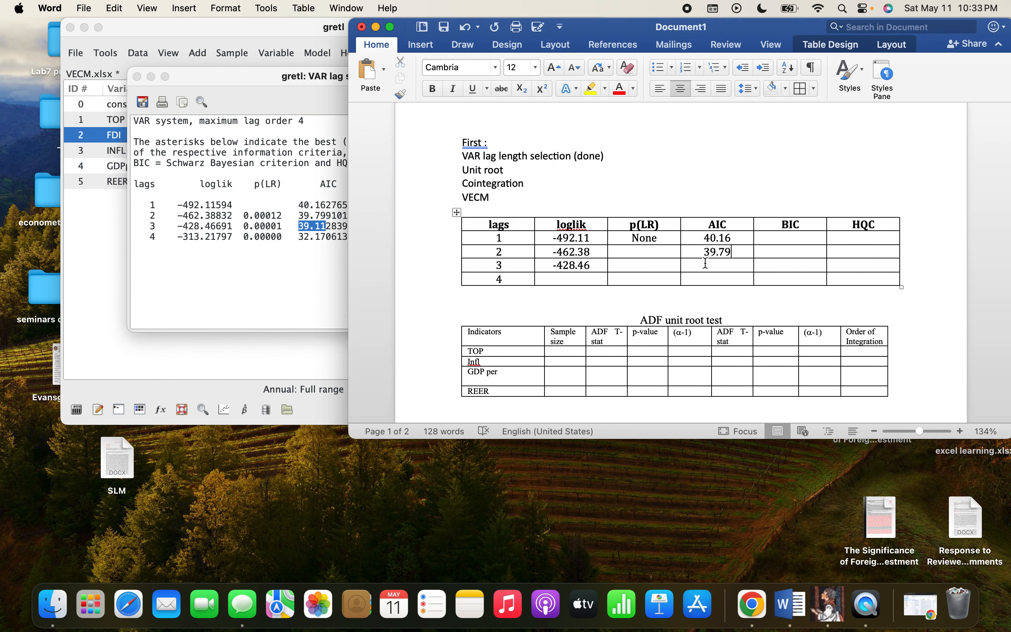
key(super+v)
- Copy the lag 4 AIC value 32.17 from the gretl output into the AIC column of the Word lag table
click(303, 237)
drag(299, 237, 327, 236)
key(super+c)
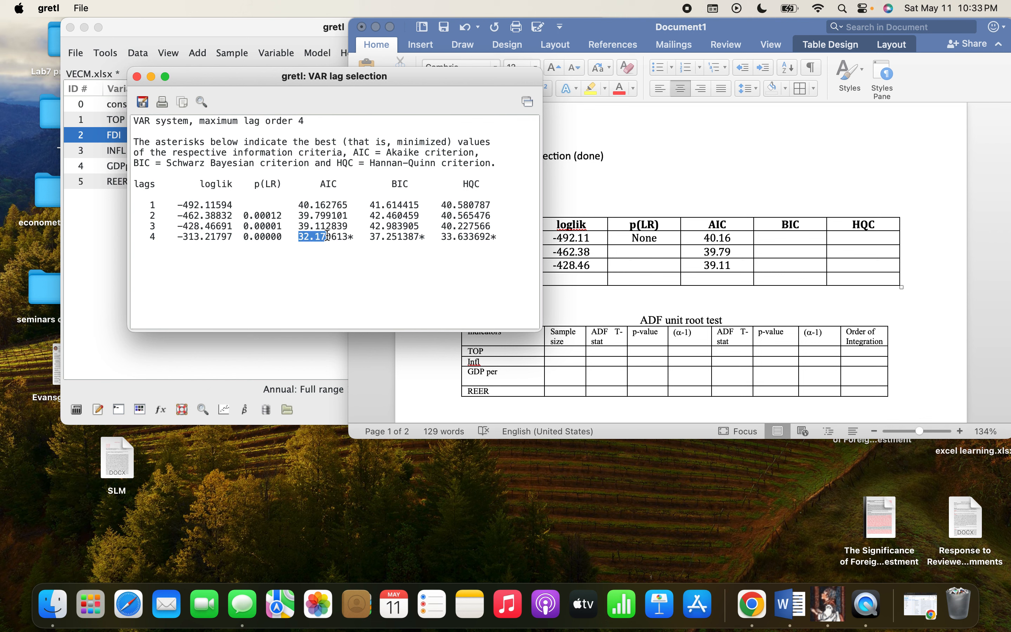
click(713, 280)
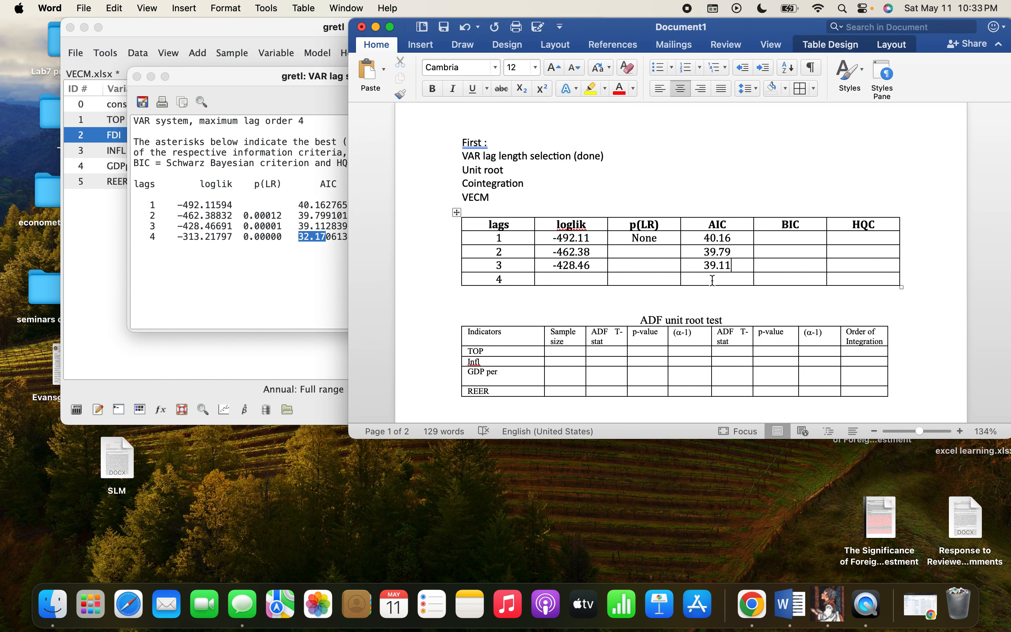
key(super+v)
- Copy the lag 4 loglik value -313.21 from gretl into the empty loglik cell of the Word table
click(284, 251)
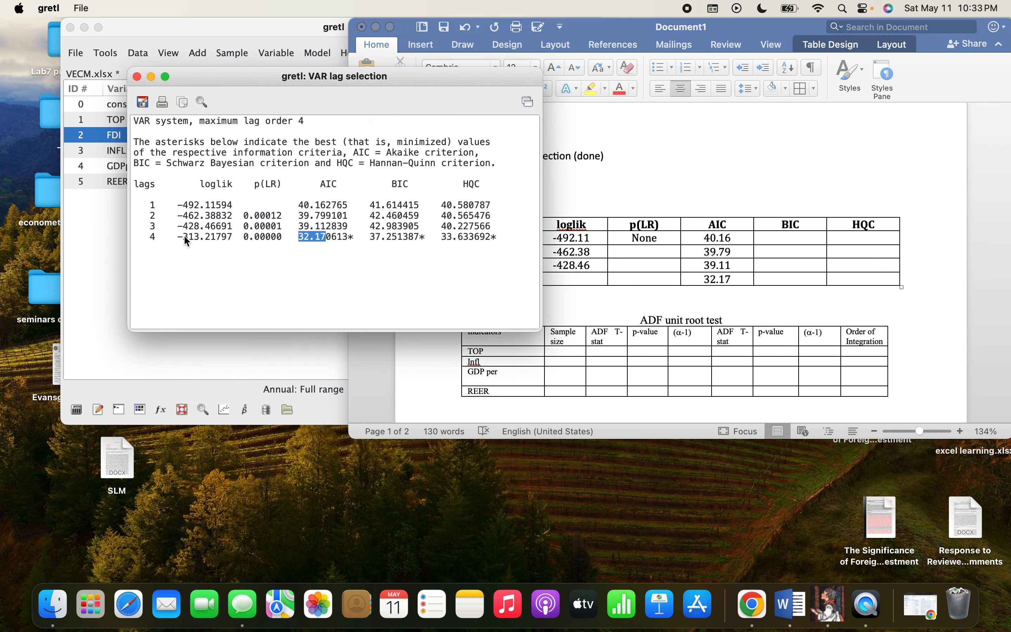
drag(178, 236, 217, 237)
key(super+c)
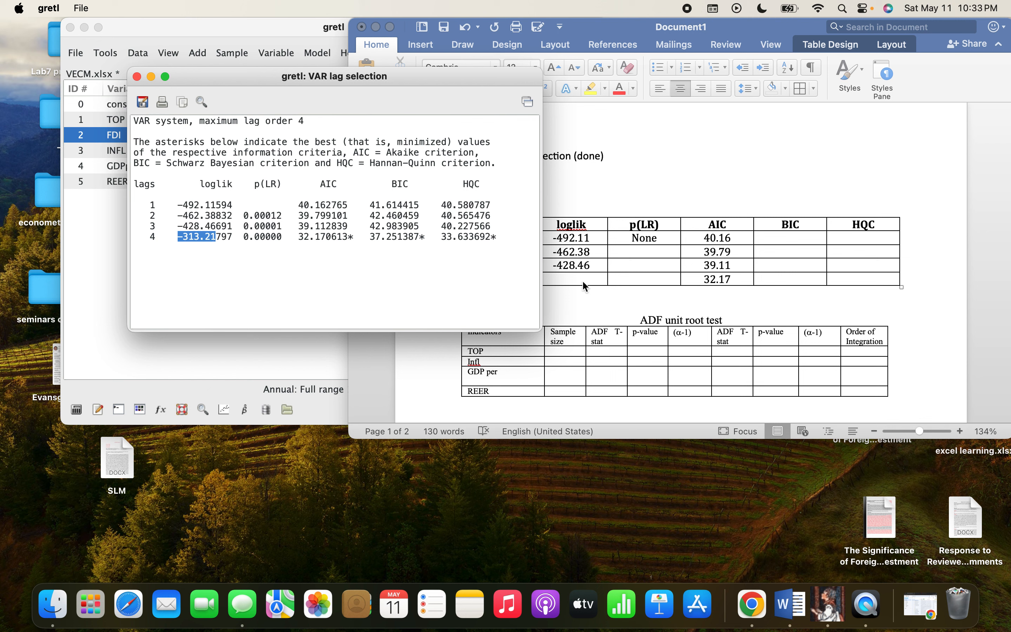
click(569, 283)
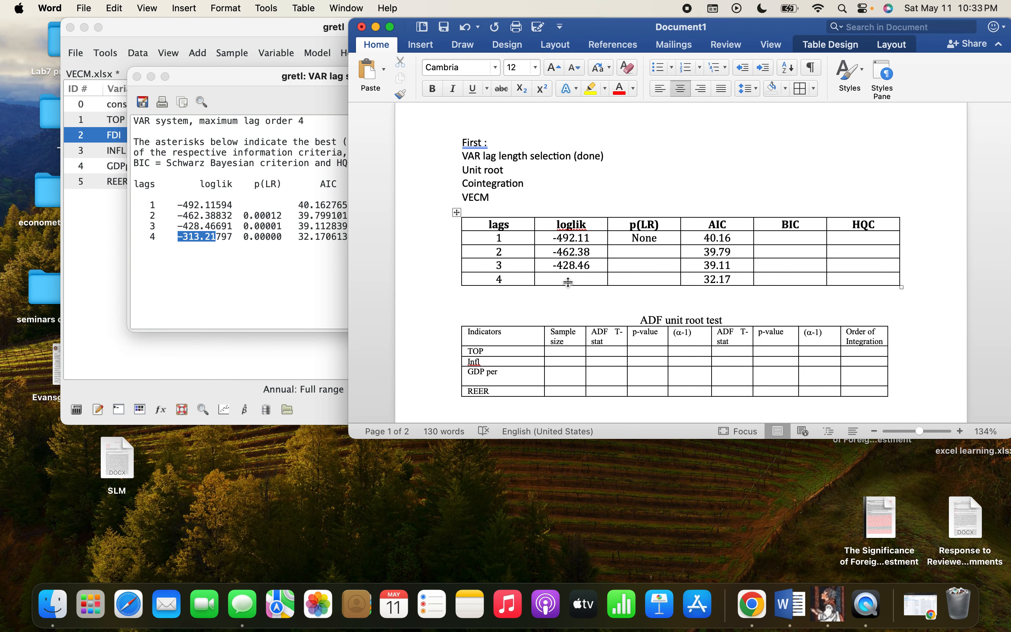
key(super+v)
- Copy the lag 2 p(LR) value 0.00012 from gretl into the lag table in Word
click(263, 229)
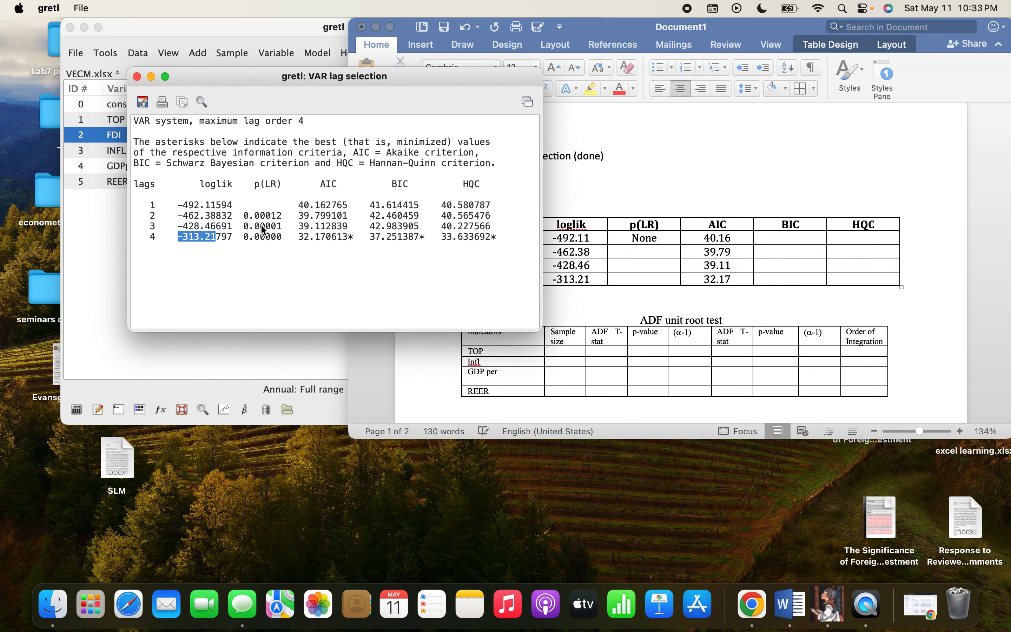
drag(244, 215, 281, 216)
key(super+c)
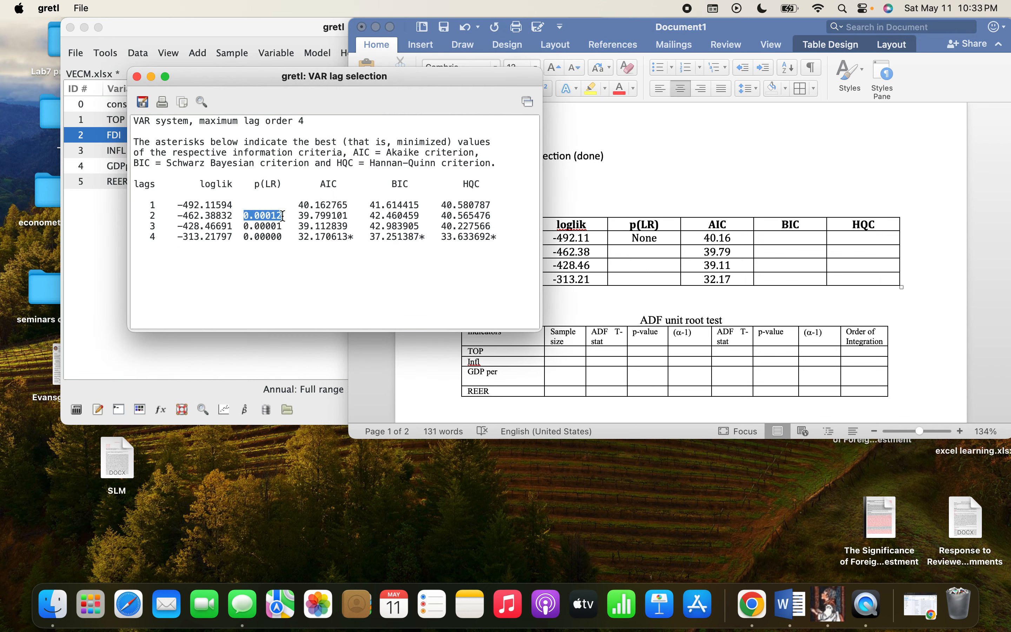
click(644, 322)
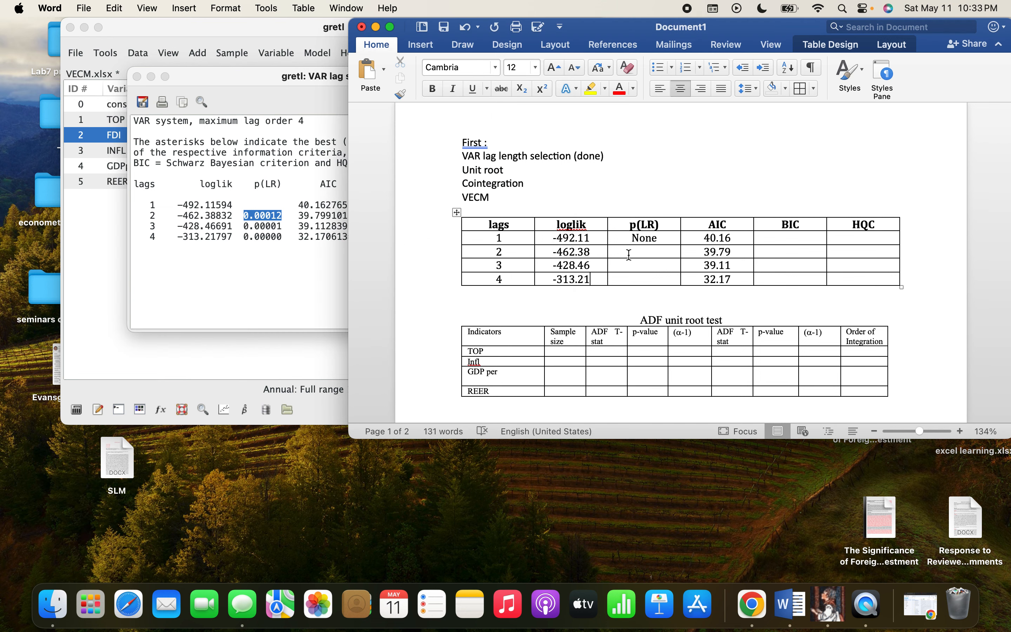
click(630, 255)
key(super+v)
- Copy the lag 3 p(LR) value 0.00001 from the gretl output into the Word lag table
click(253, 250)
click(239, 215)
drag(239, 224, 288, 227)
key(super+c)
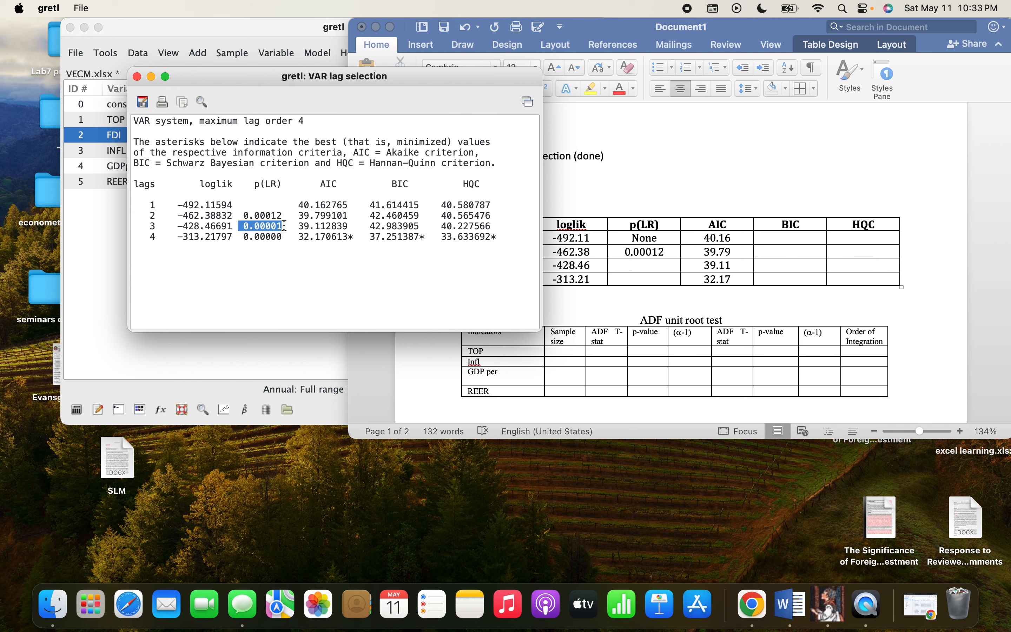
click(644, 273)
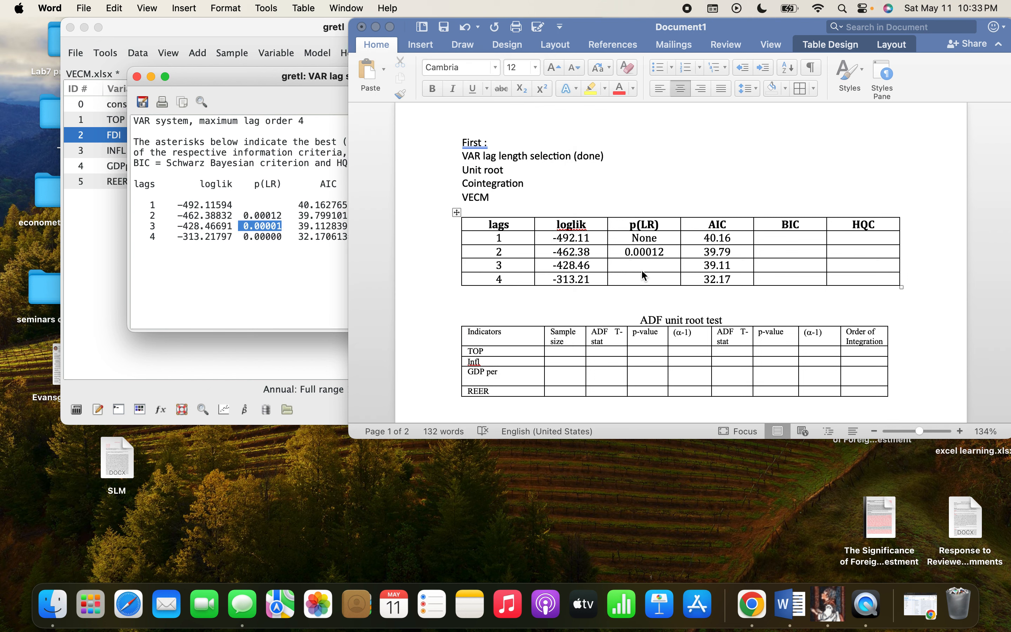
key(super+v)
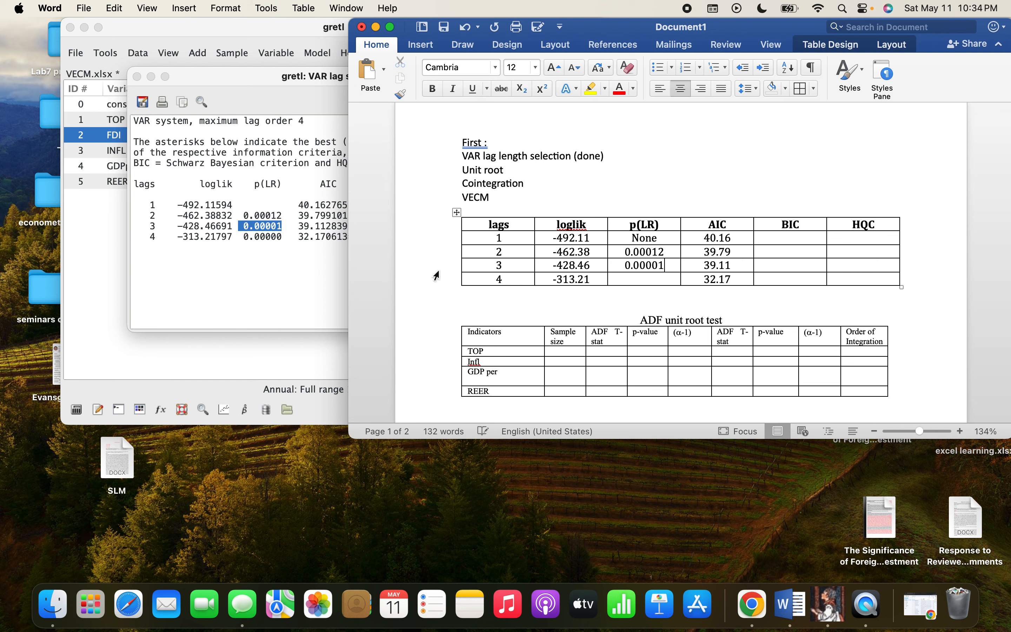
- Copy the lag 4 p(LR) value 0.00000 from gretl into the last p(LR) cell of the Word table
click(242, 241)
click(241, 241)
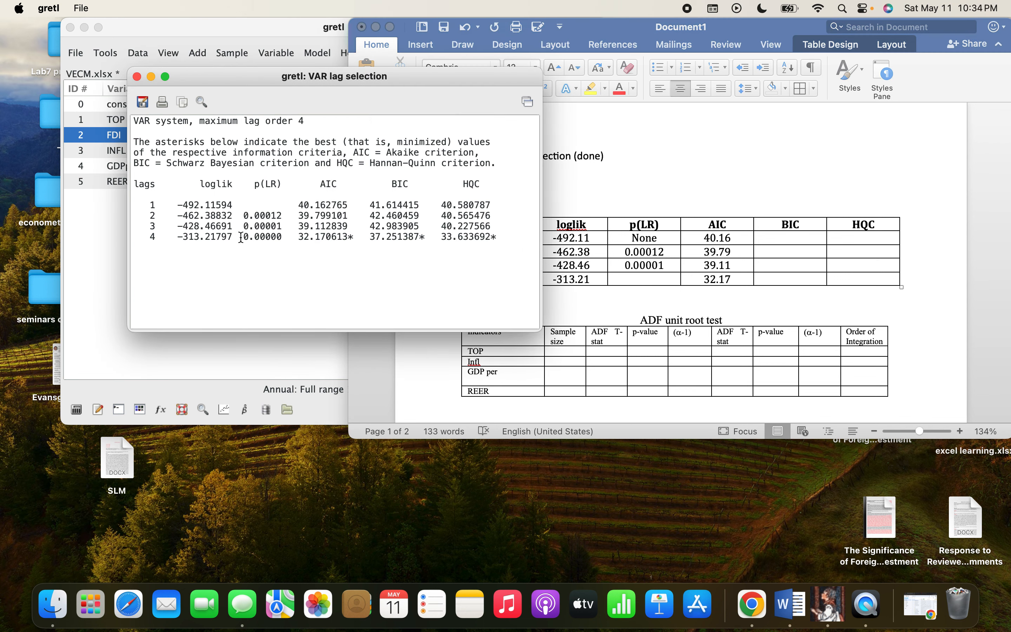
drag(241, 238, 286, 238)
key(super+c)
click(648, 277)
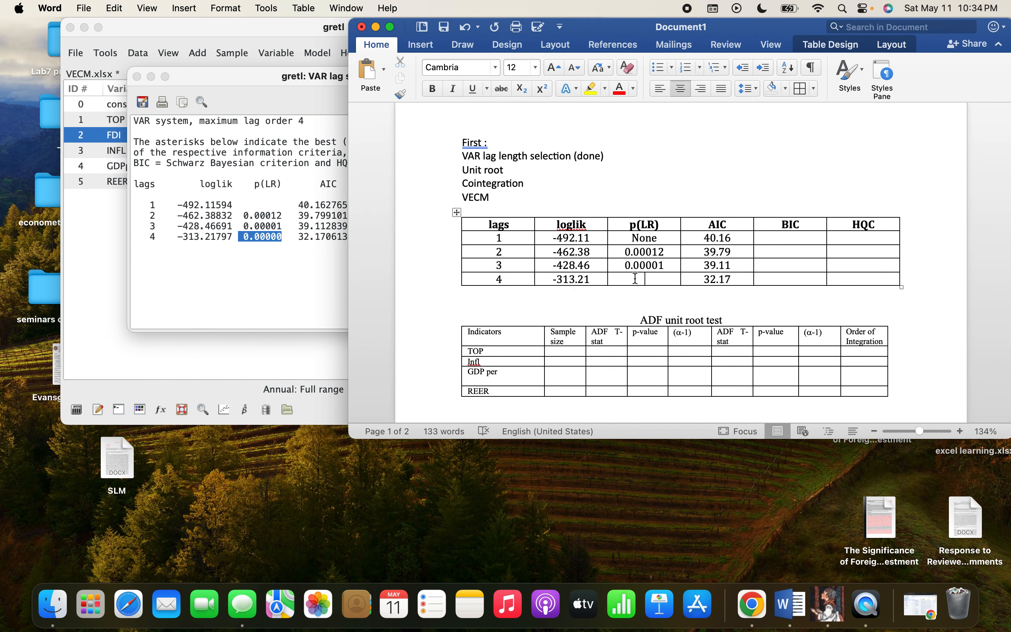
key(super+v)
- Check the gretl output and mark the lag 4 AIC value in the Word table with an asterisk
click(309, 240)
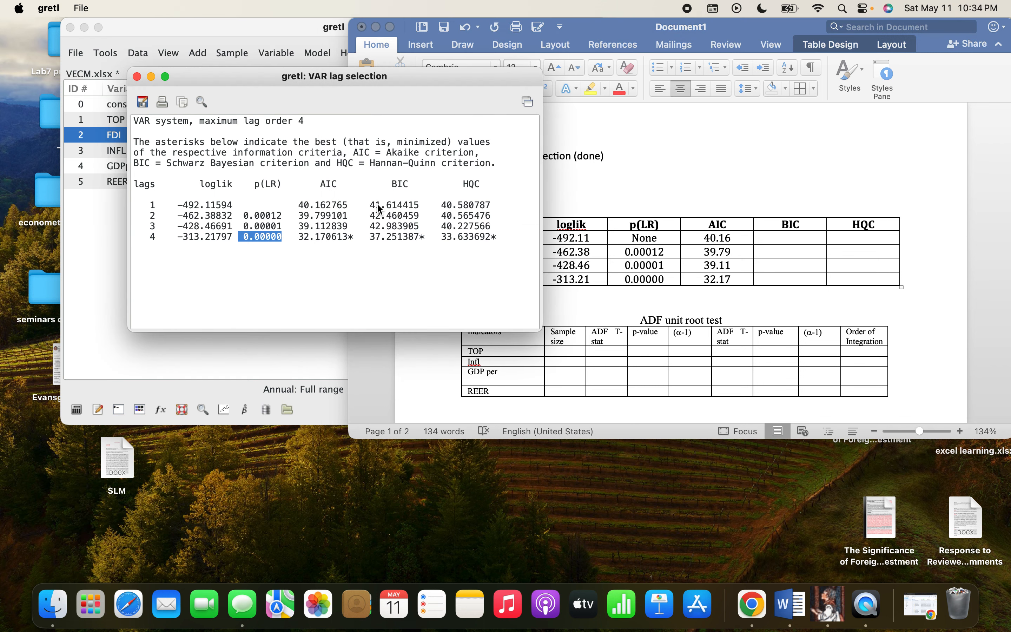
click(743, 286)
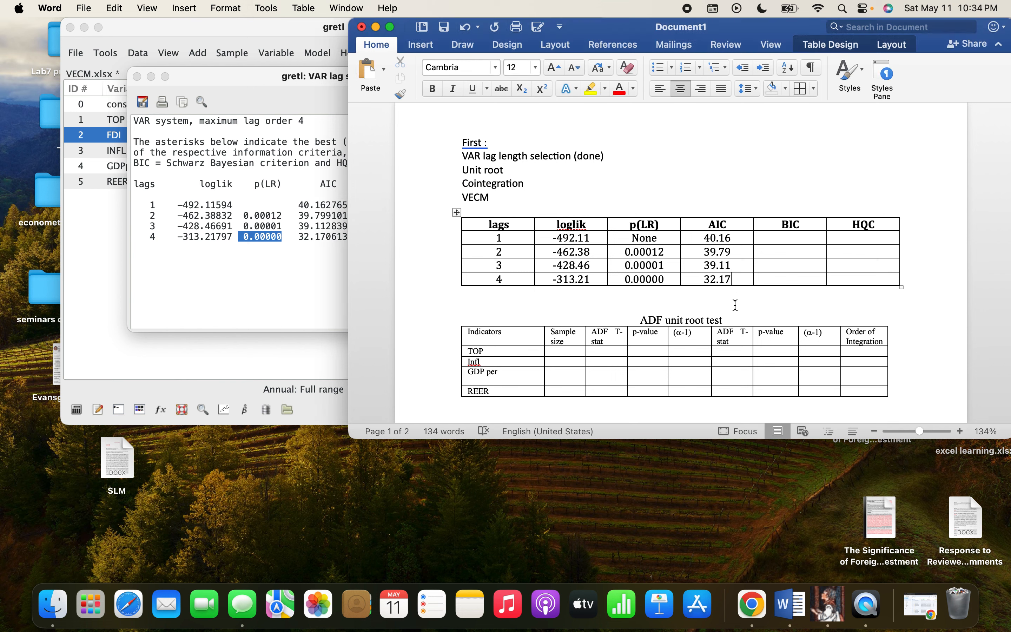
text(*)
- Copy the lag 1 BIC value 41.61 from the gretl output into the lag table in Word
click(318, 242)
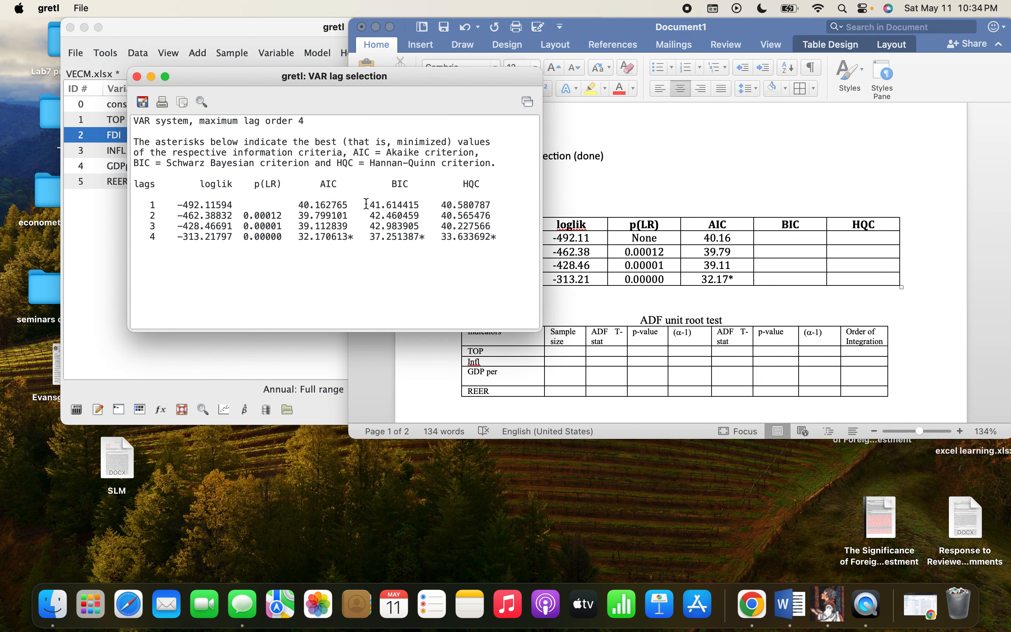
drag(367, 204, 398, 204)
key(super+c)
click(783, 237)
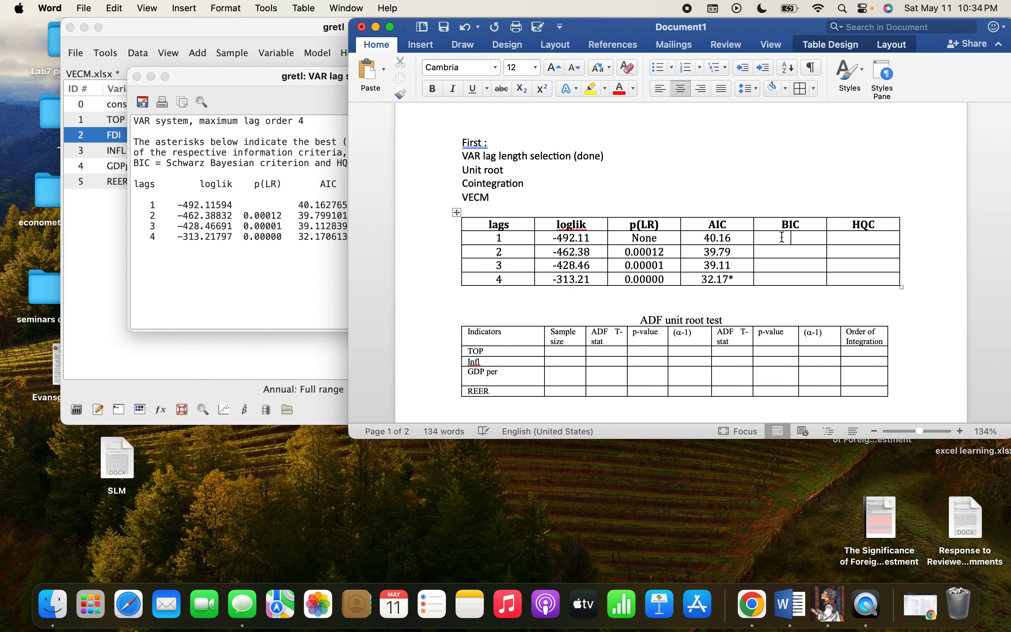
key(super+v)
- Copy the lag 2 BIC value 42.46 from gretl into the BIC column of the Word lag table
click(330, 230)
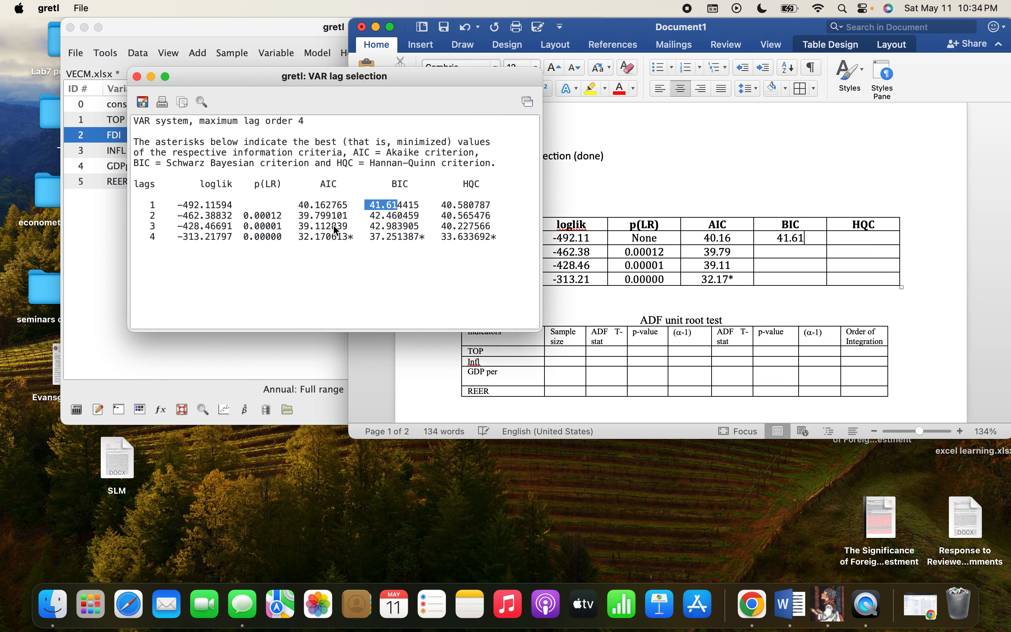
drag(366, 215, 398, 216)
key(super+c)
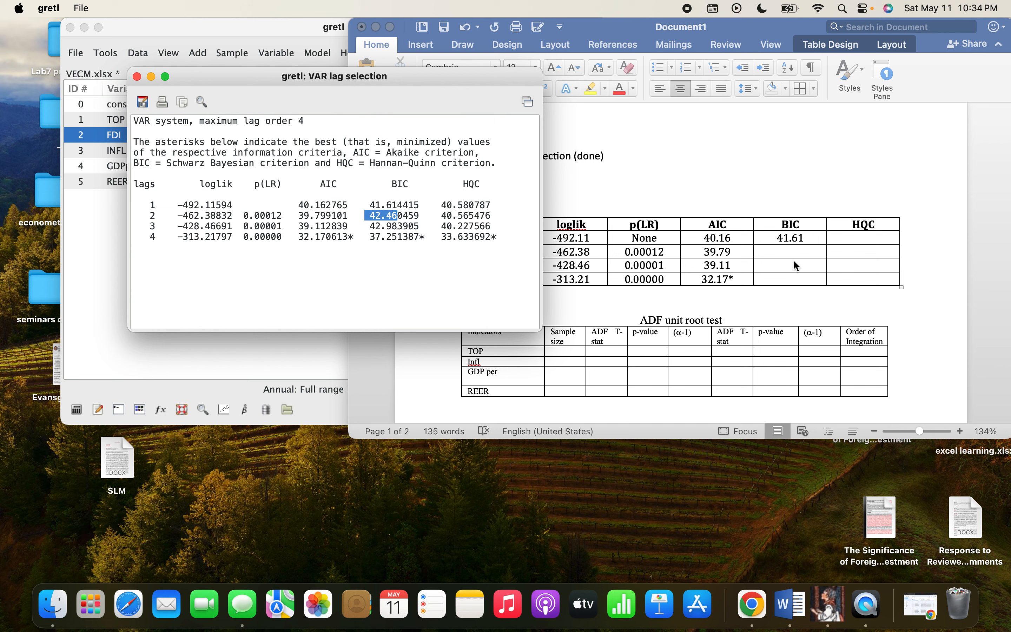
click(789, 251)
key(super+v)
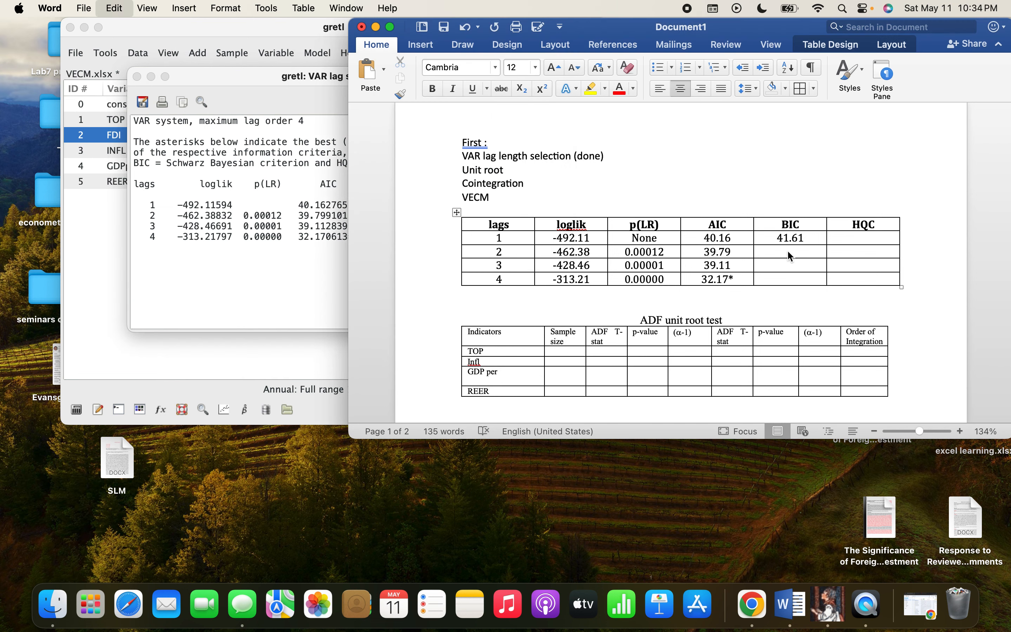
- Transfer the lag 3 BIC value 42.98 from the gretl output to the Word lag table
click(306, 231)
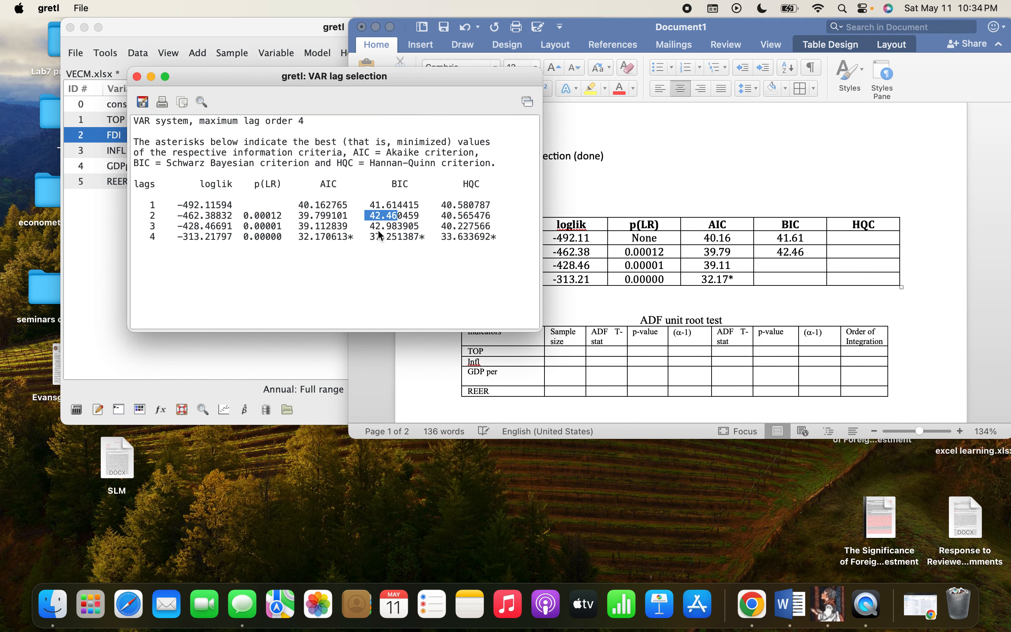
drag(369, 226, 395, 226)
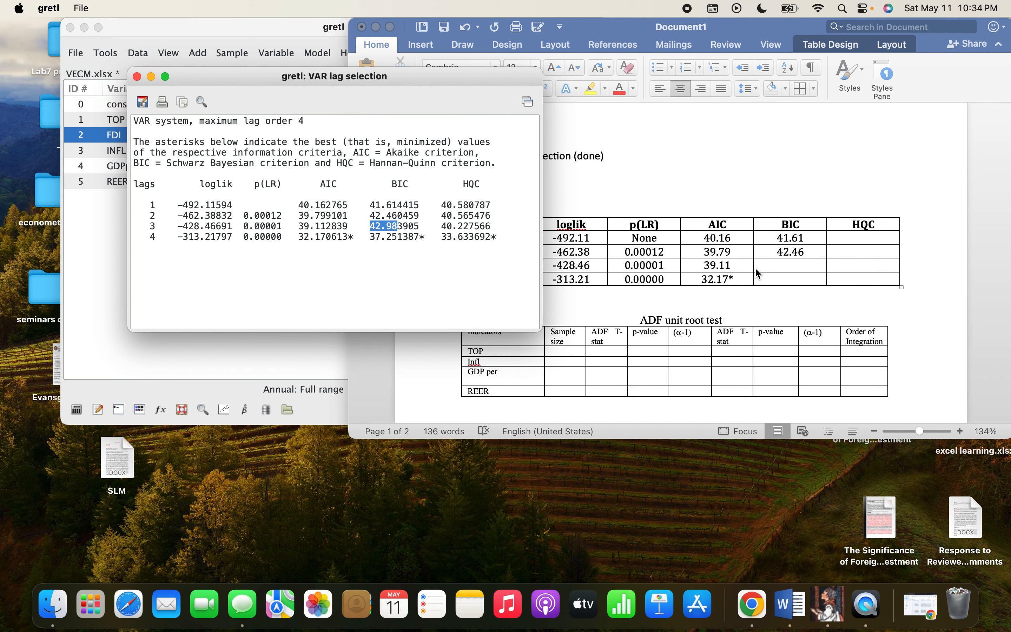
click(784, 268)
text(42.98)
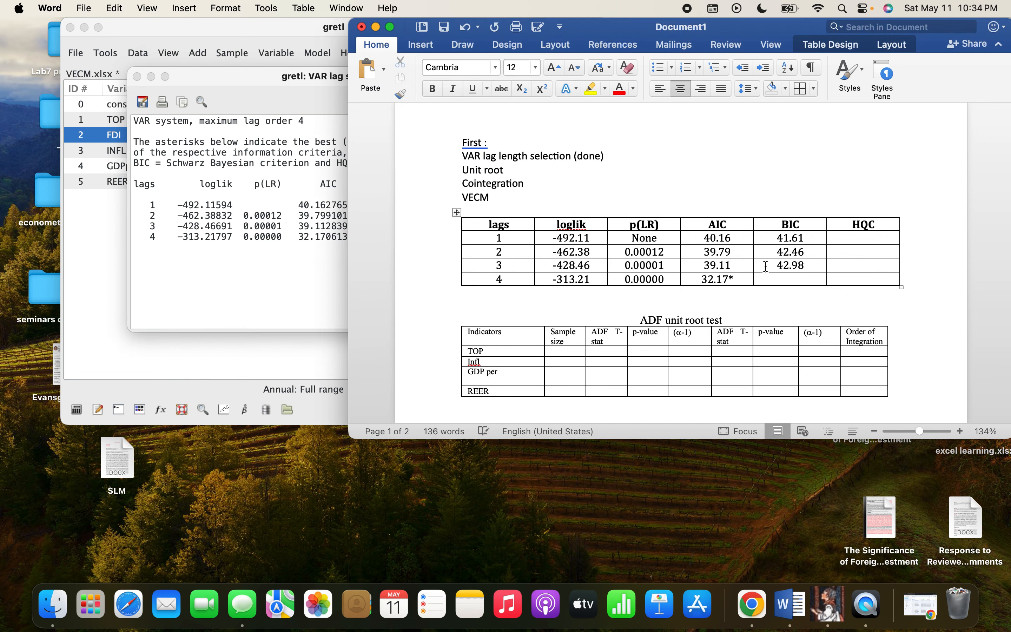
- Transfer the lag 4 BIC value from gretl to the Word lag table and mark it with an asterisk, as 37.25*
click(289, 233)
drag(367, 237, 395, 238)
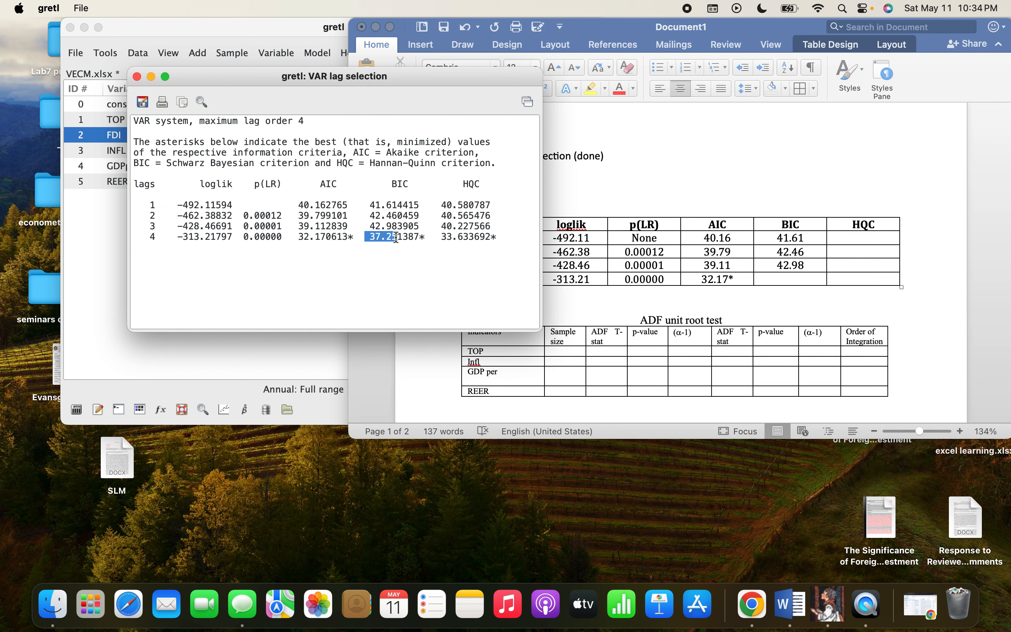
click(788, 293)
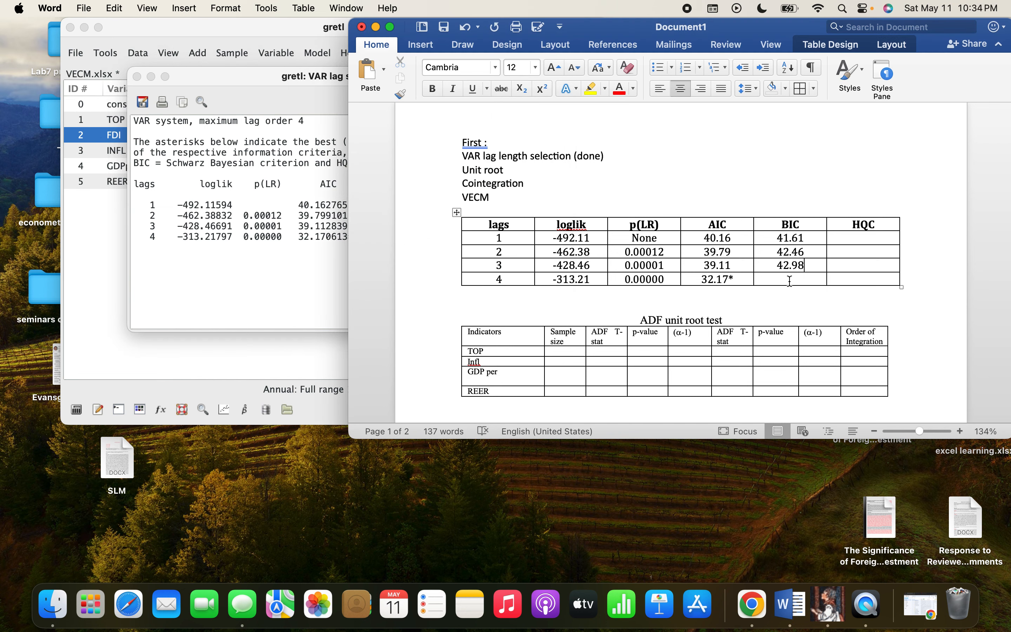
text(37.25)
text(*)
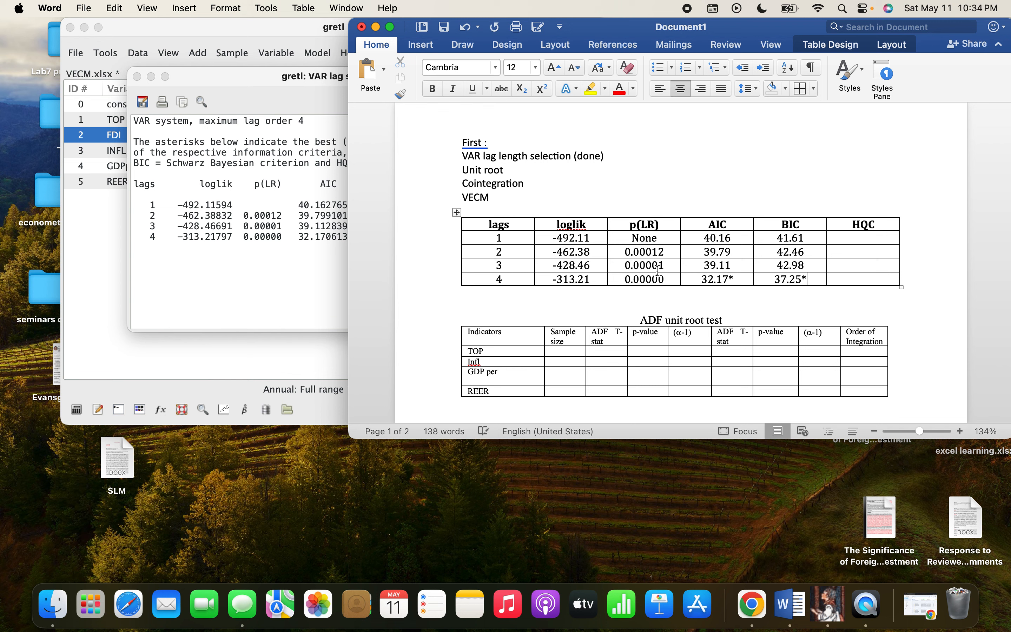
- Transfer the lag 1 HQC value 40.580 from the gretl output to the Word lag table
click(278, 249)
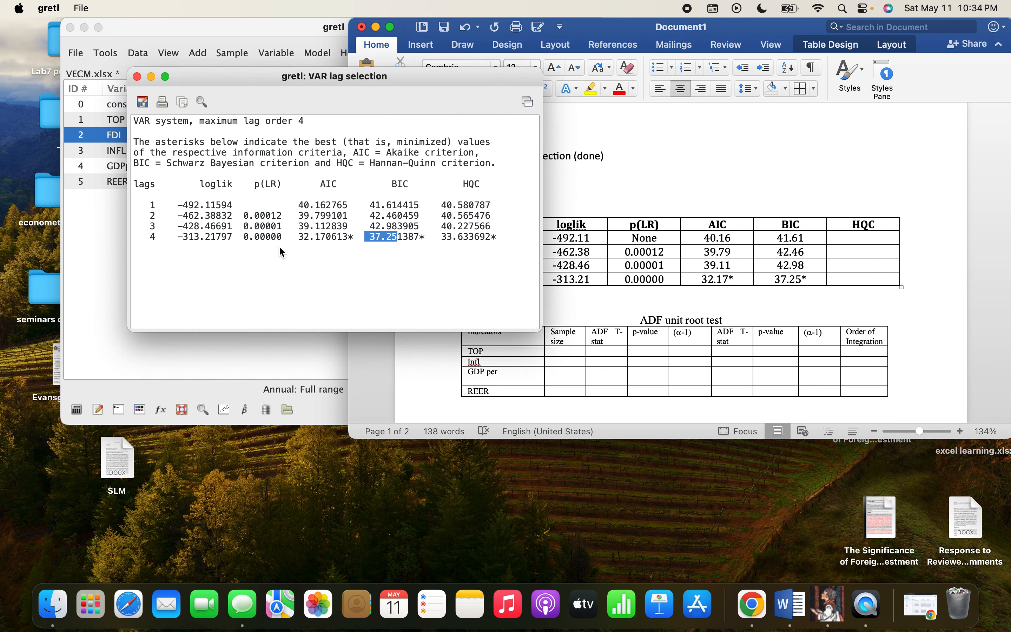
drag(441, 205, 471, 205)
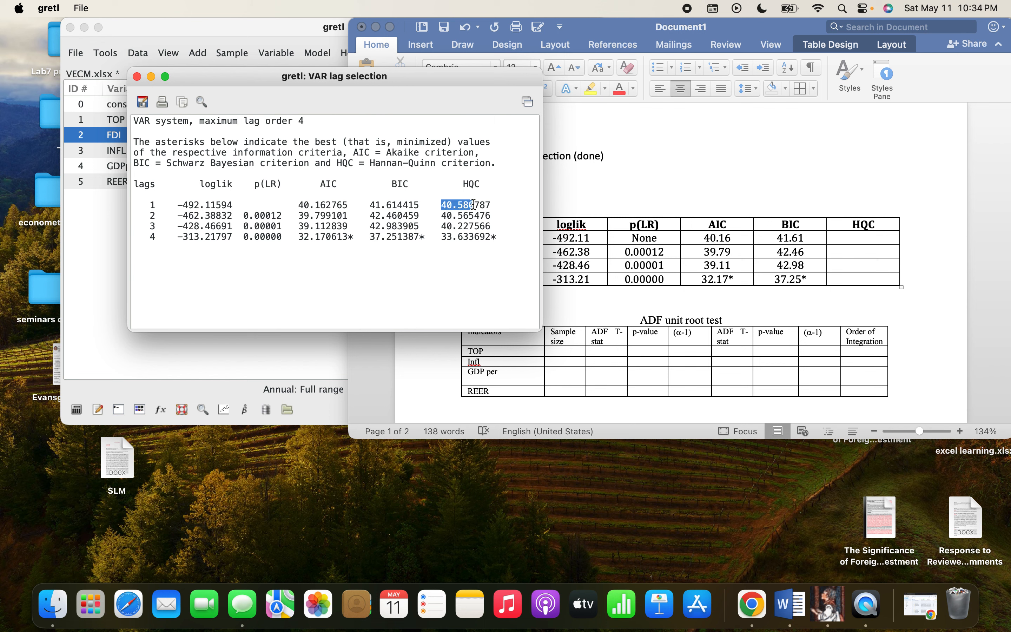
click(857, 238)
click(855, 239)
text(40.580)
- Copy the lag 2 HQC value 40.565 from gretl into the HQC column of the Word lag table
click(319, 251)
drag(442, 216, 475, 216)
key(super+c)
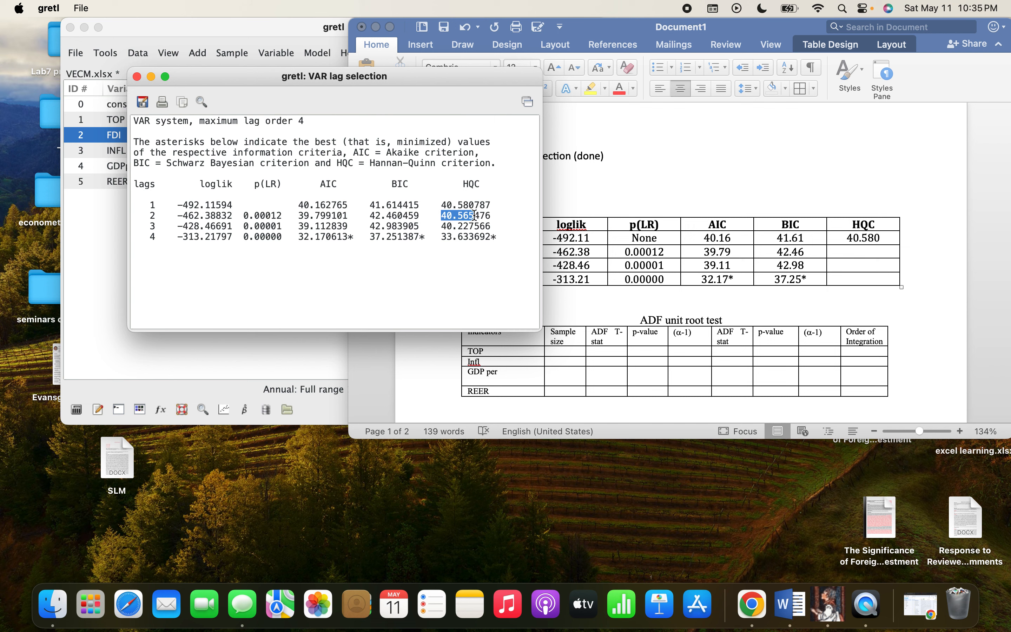
click(849, 261)
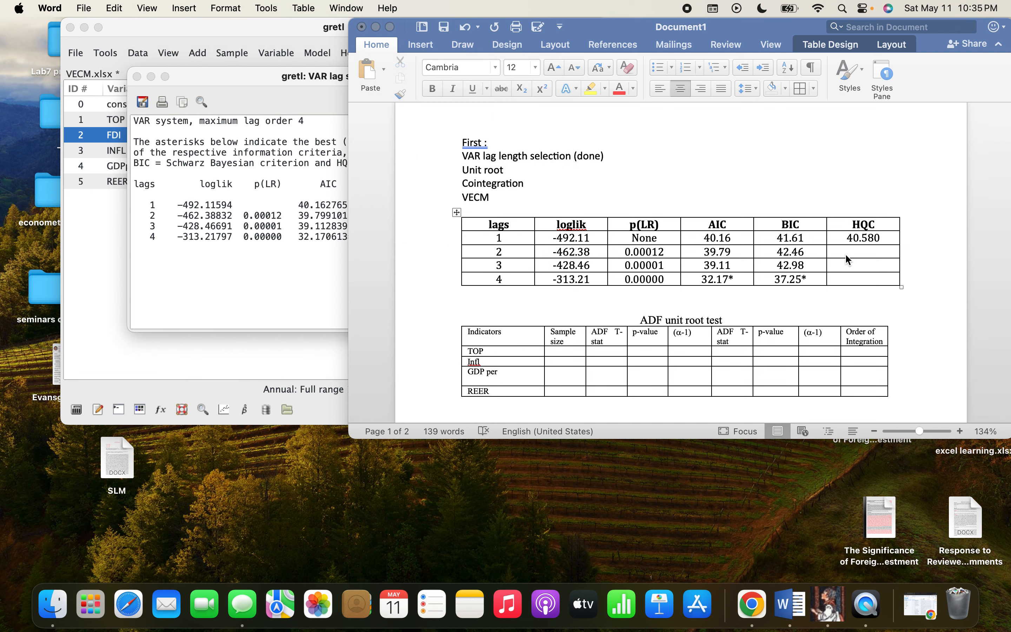
click(853, 249)
key(super+v)
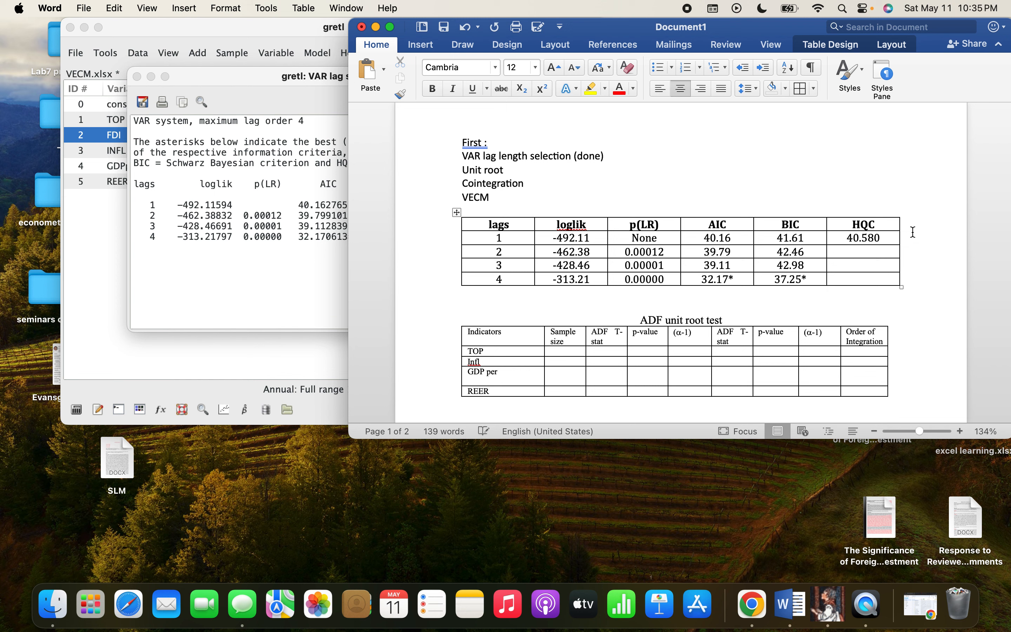
- Shorten the lag 1 and lag 2 HQC values to two decimals, 40.58 and 40.56
click(890, 239)
key(BackSpace)
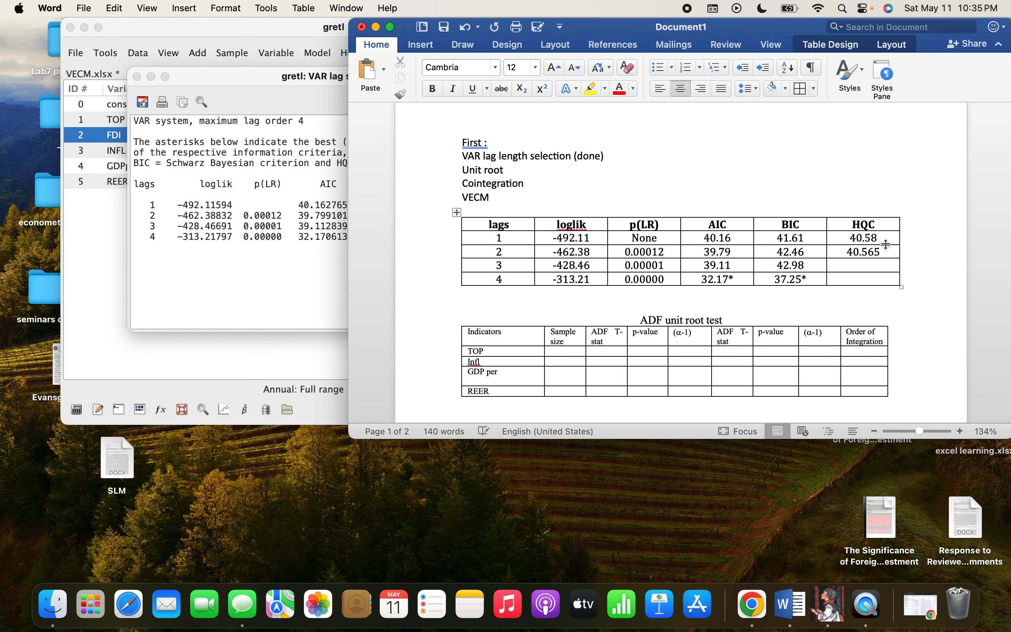
key(BackSpace)
- Copy the lag 3 HQC value 40.22 from the gretl output into the lag table in Word
click(343, 230)
click(458, 234)
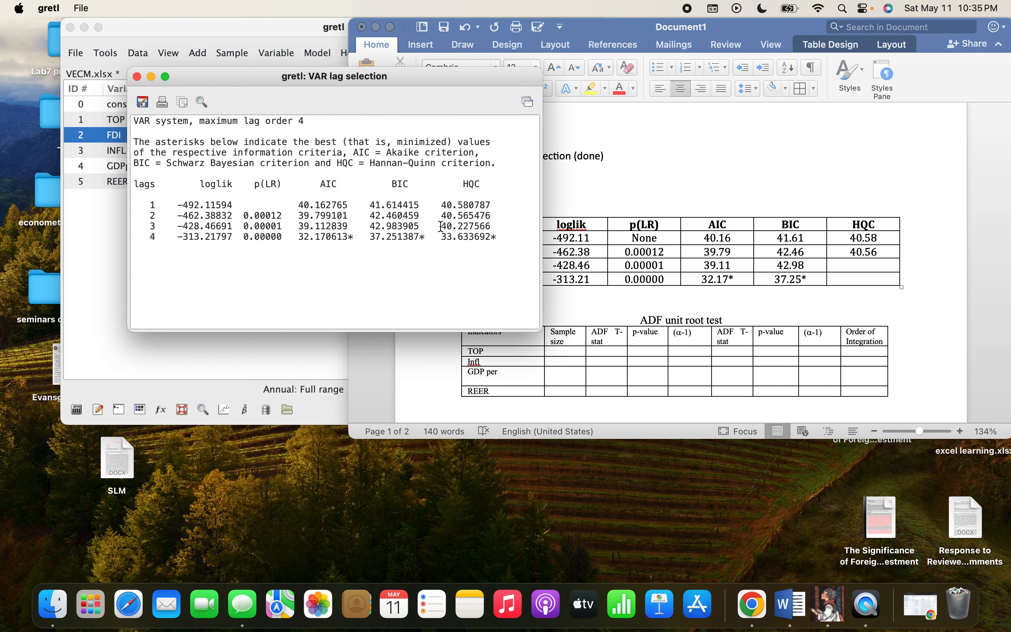
drag(442, 226, 468, 227)
key(super+c)
click(851, 266)
key(super+v)
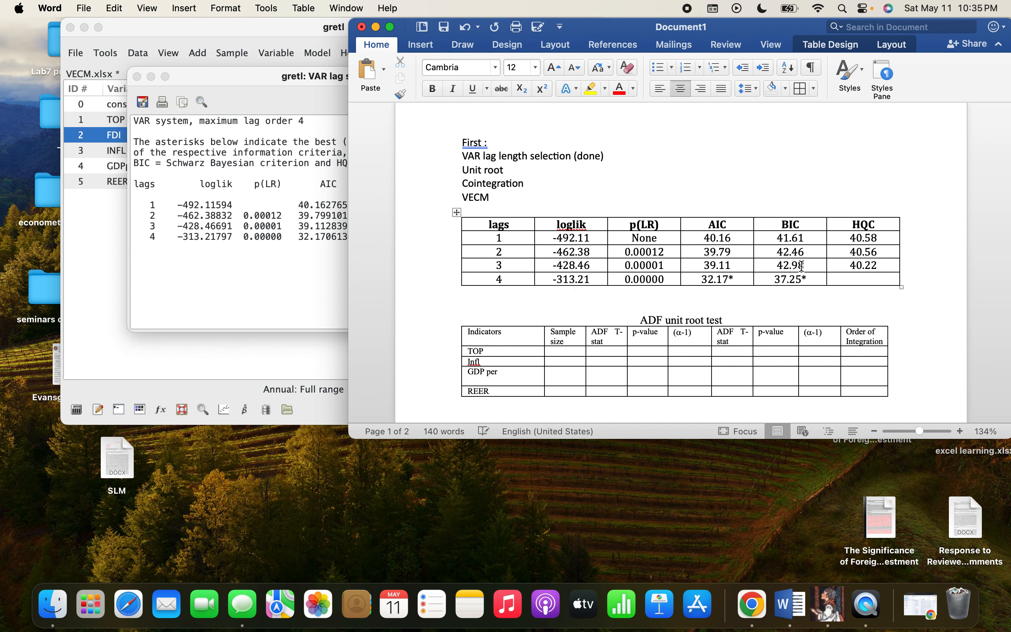
- Enter the lag 4 HQC value from the gretl output as 33.63* in the Word lag table
click(295, 239)
drag(436, 237, 471, 237)
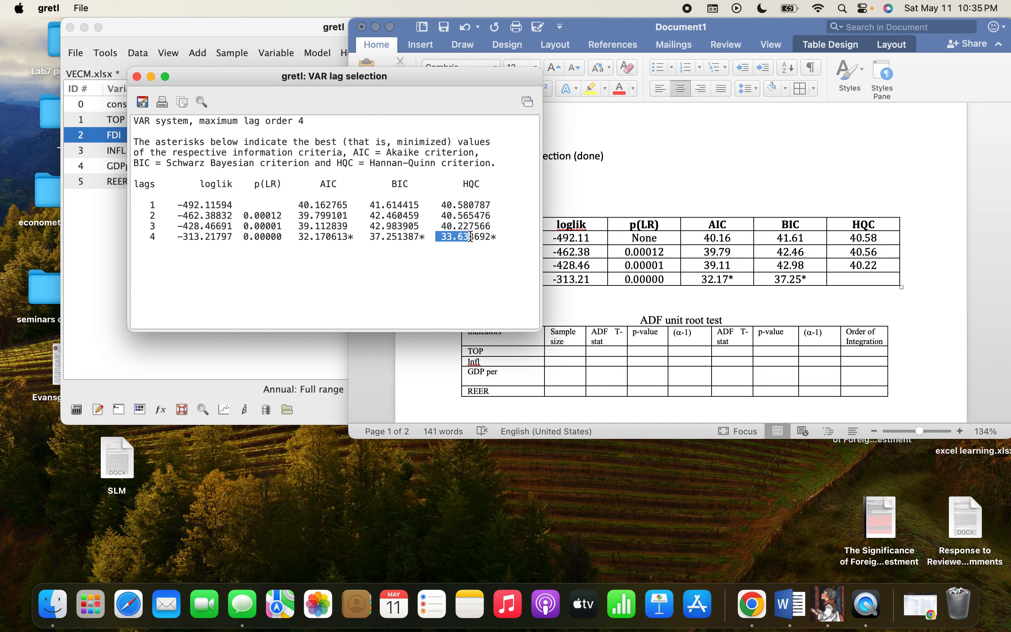
click(856, 276)
click(855, 280)
text(33.63*)
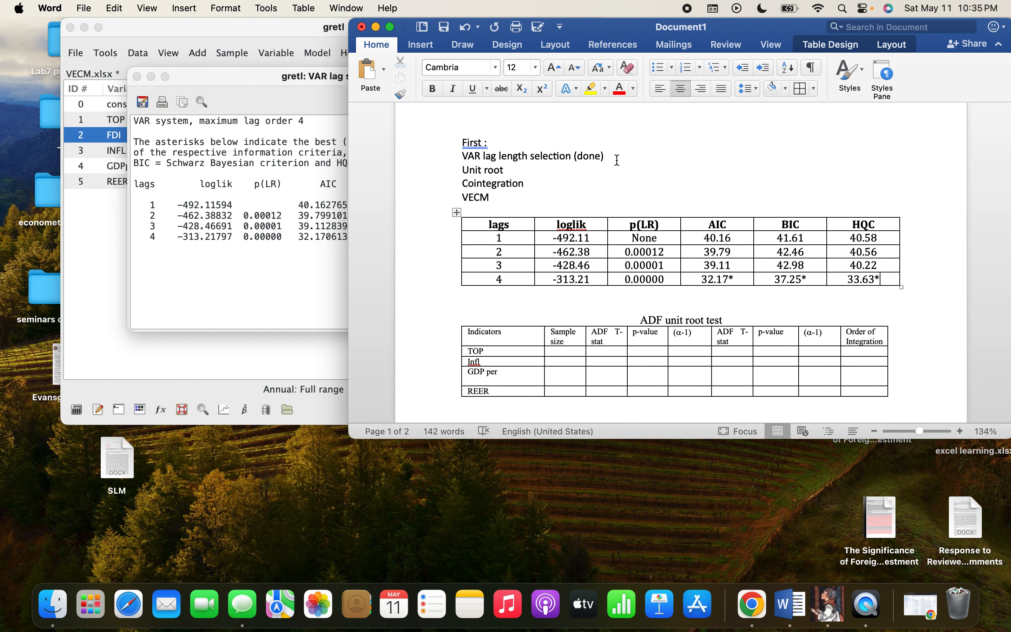
- Retype the word "done" in the parentheses beside VAR lag length selection in the outline list
click(601, 157)
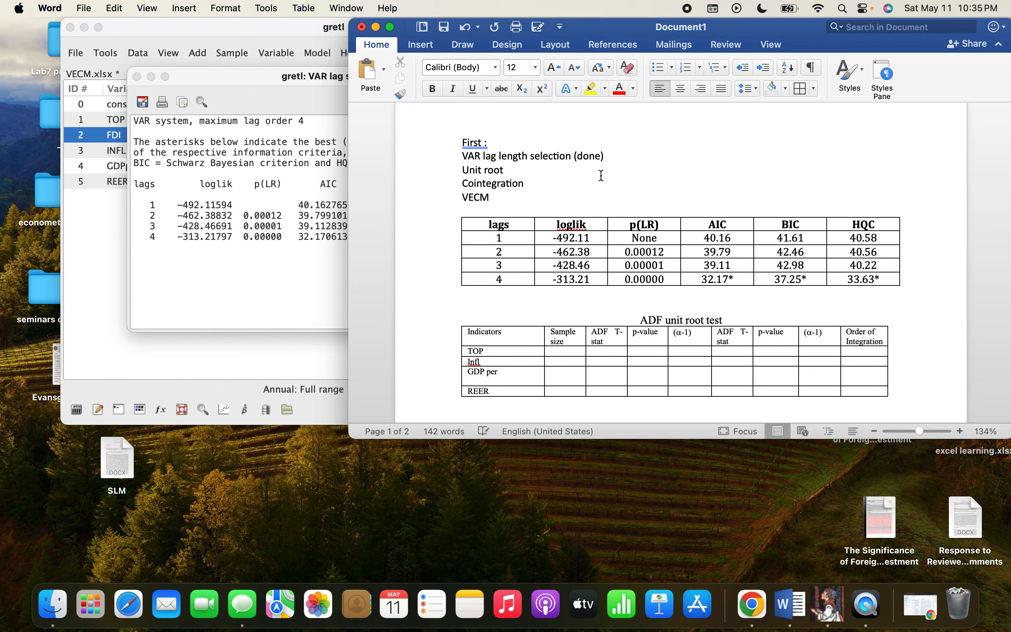
key(BackSpace)
key(BackSpace)
key(BackSpace)
text(one)
- Close the VAR lag selection output and select the TOP variable in the gretl variable list
click(137, 76)
scroll(585, 234, down, 3)
click(234, 265)
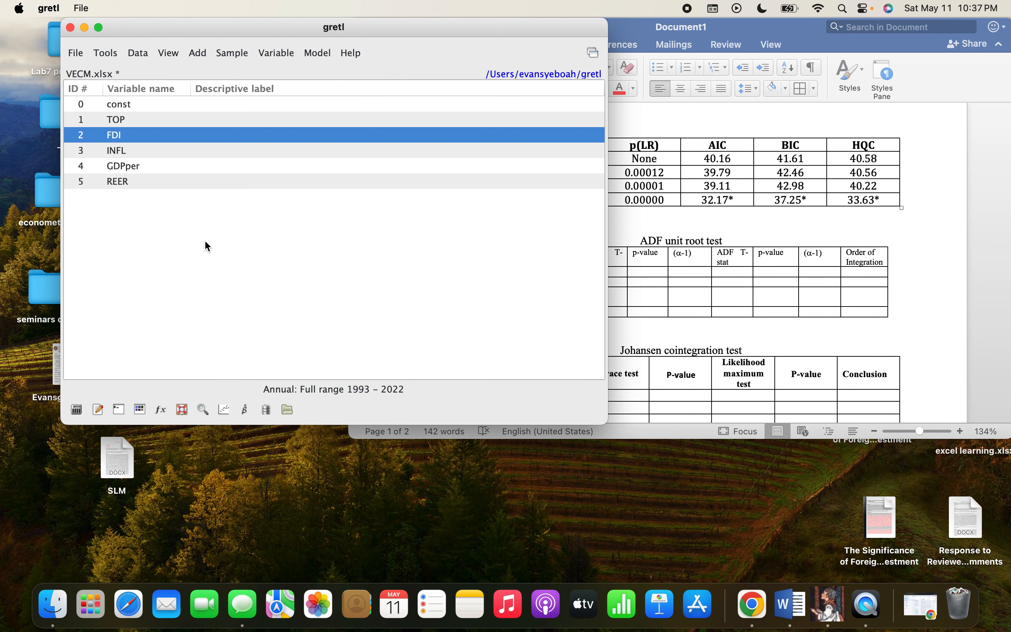
click(142, 114)
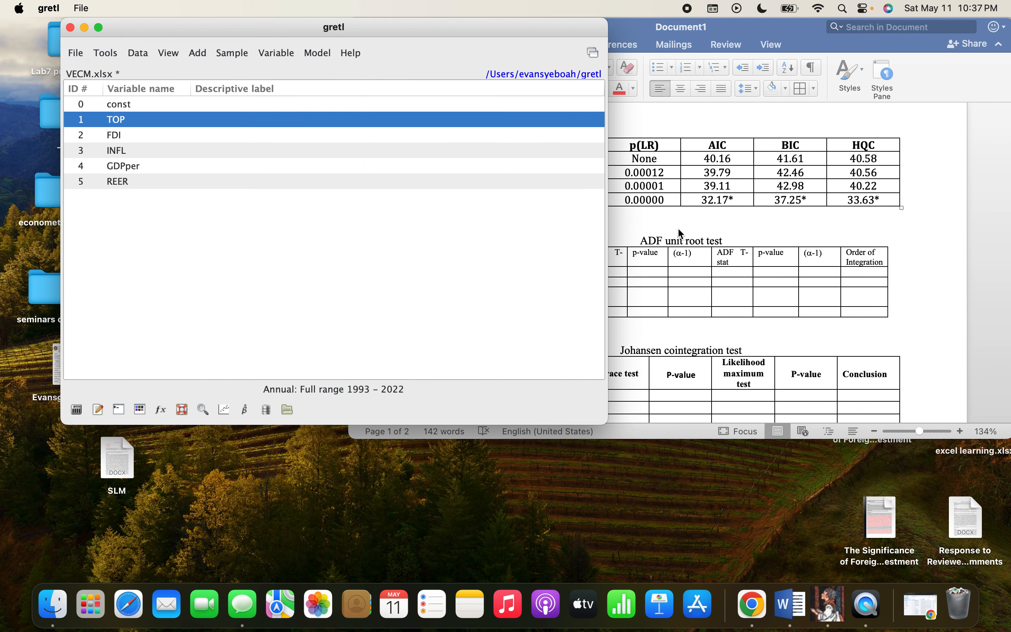
click(676, 253)
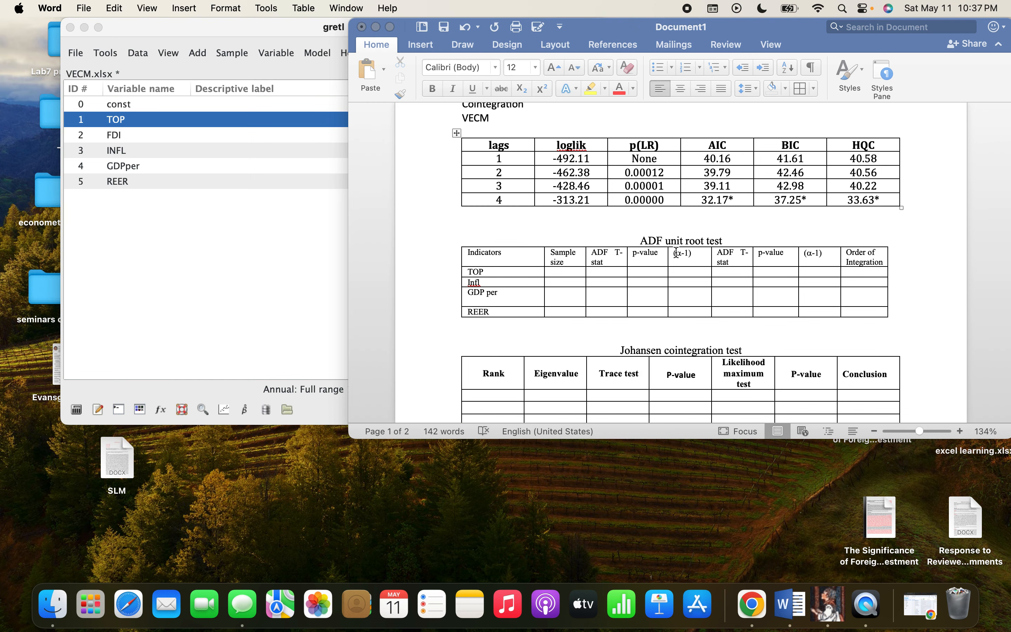
click(485, 282)
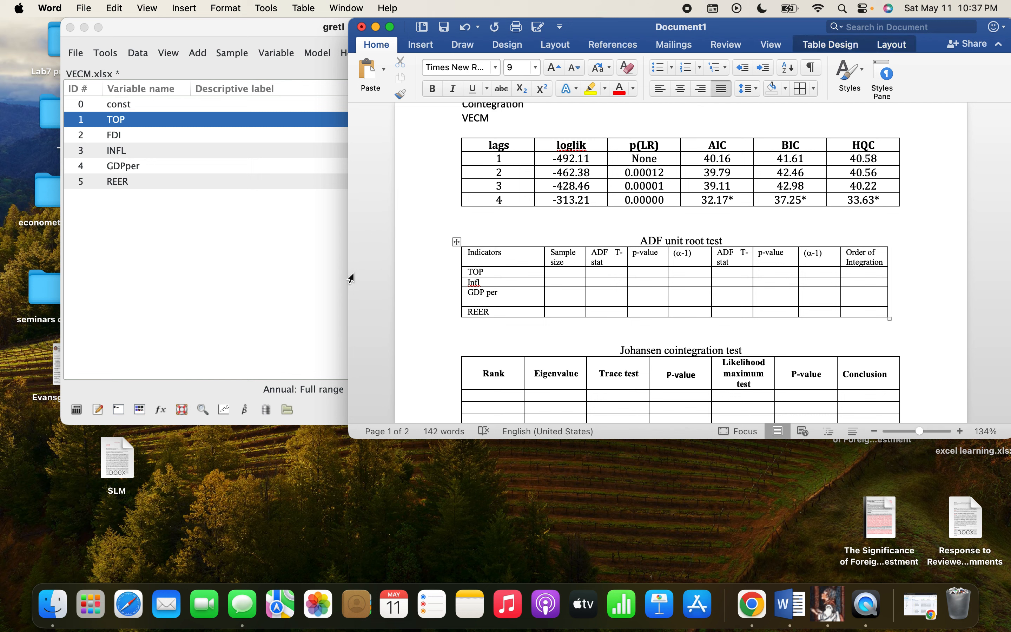
click(244, 253)
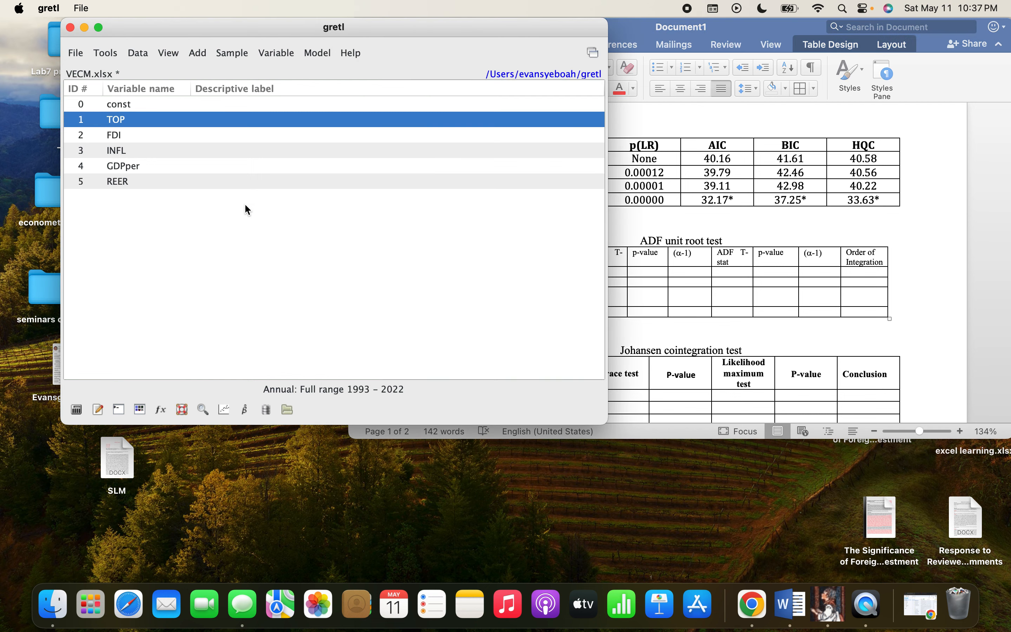
- Run an Augmented Dickey-Fuller test on the level of TOP with lag order 2, testing down by AIC
click(278, 53)
click(317, 53)
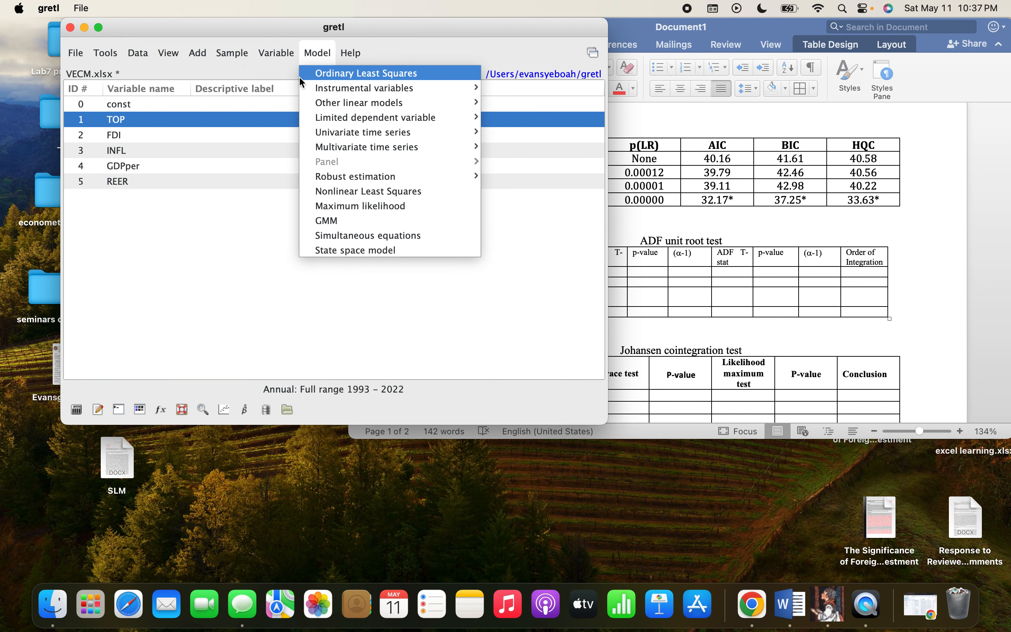
mouse_move(291, 59)
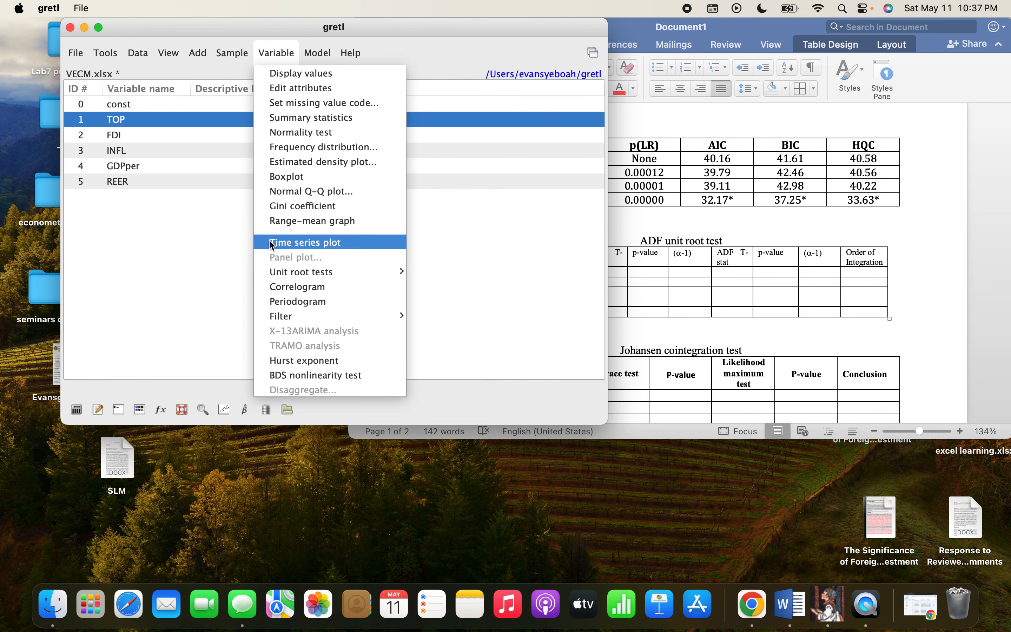
mouse_move(393, 272)
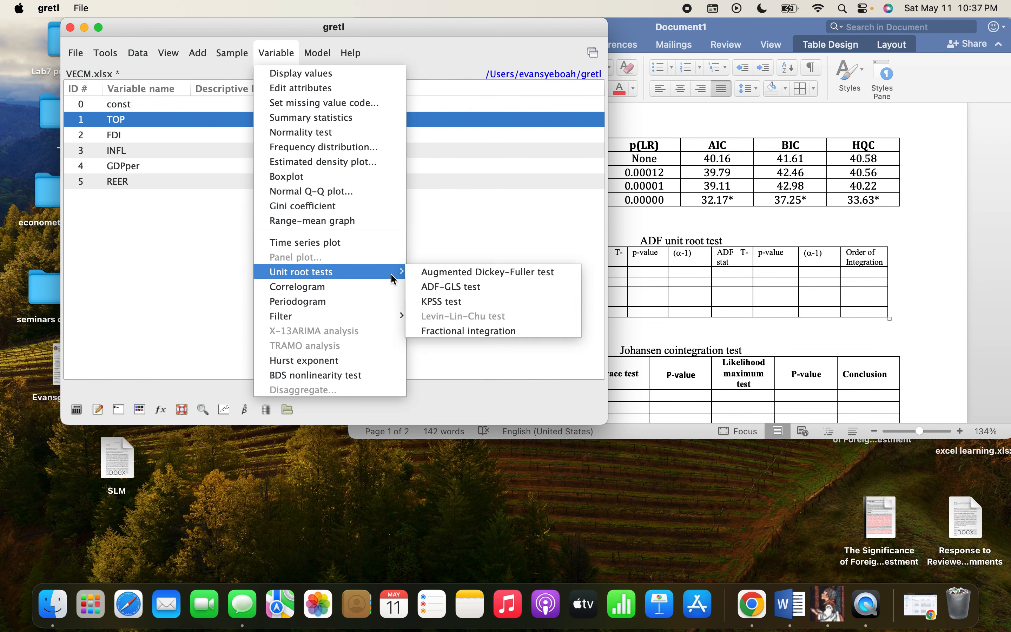
click(427, 274)
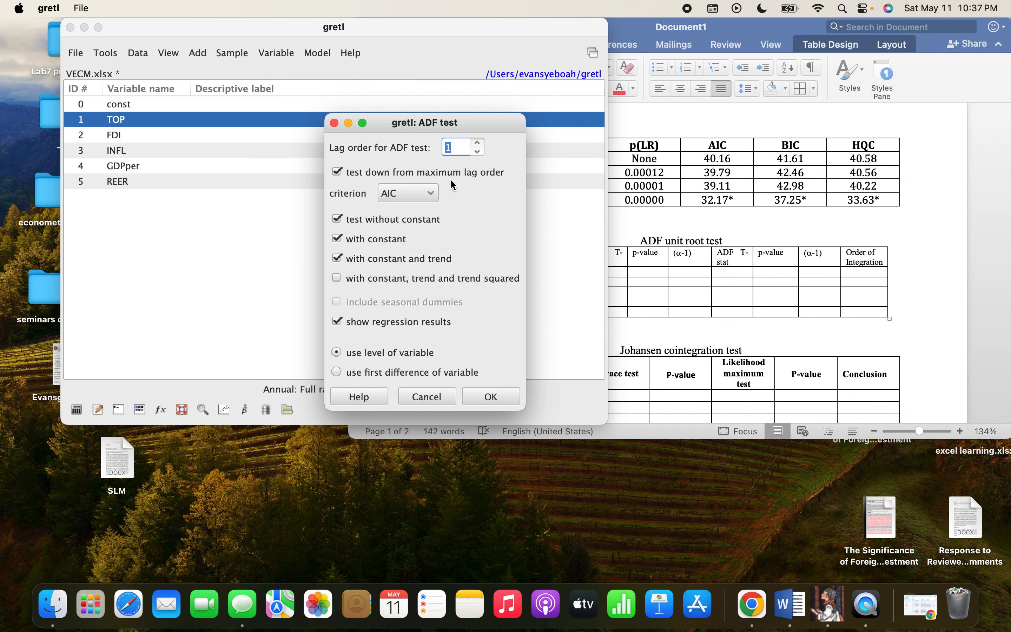
click(477, 142)
click(497, 393)
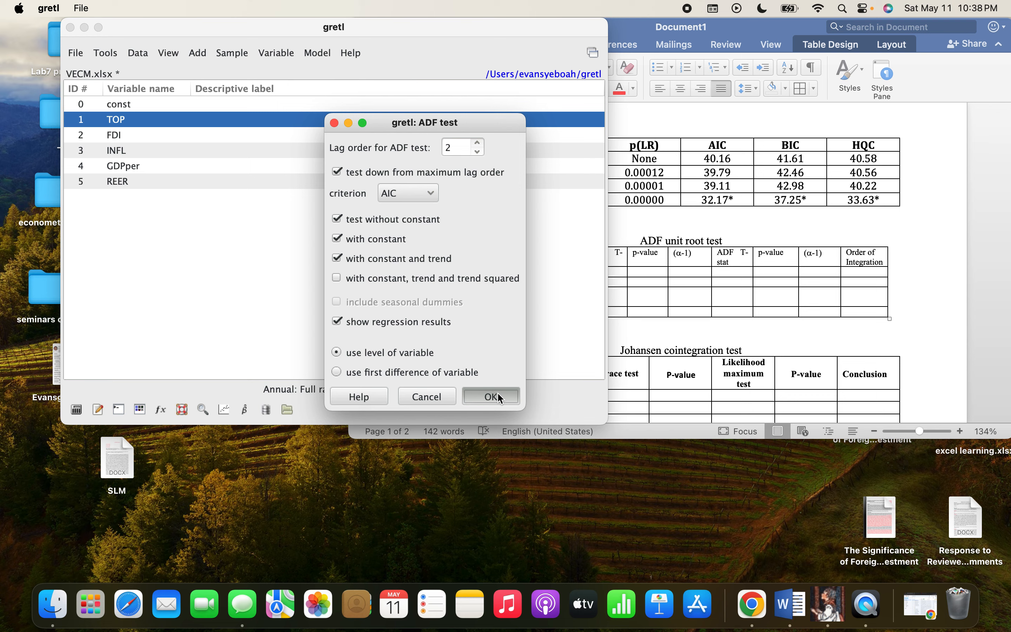
- Examine the ADF output for TOP across the tests without constant, with constant, and with constant and trend
scroll(477, 370, down, 10)
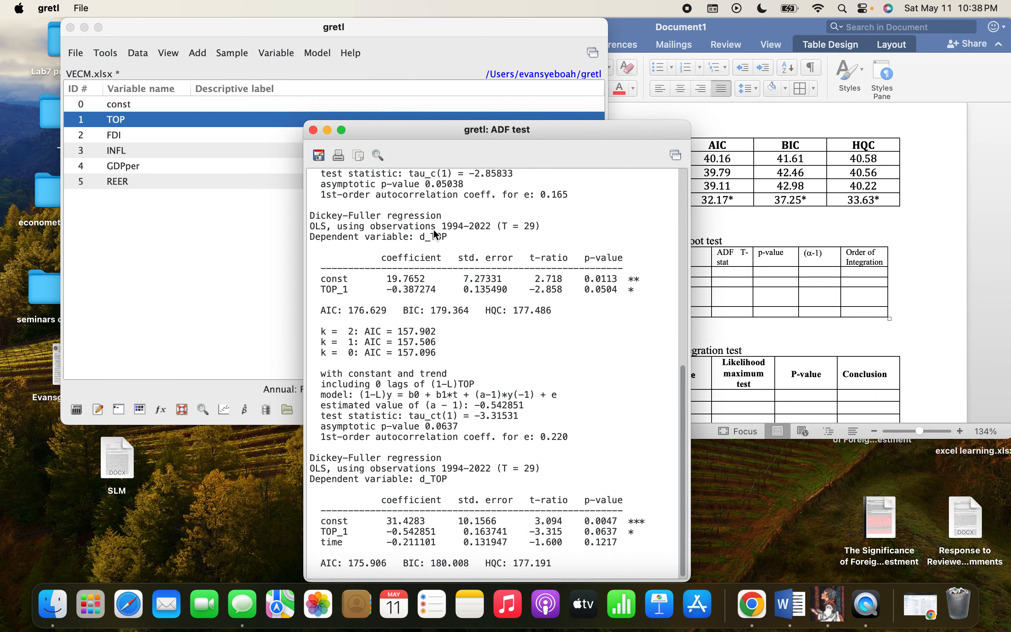
drag(411, 120, 257, 54)
scroll(311, 334, up, 7)
scroll(312, 334, down, 7)
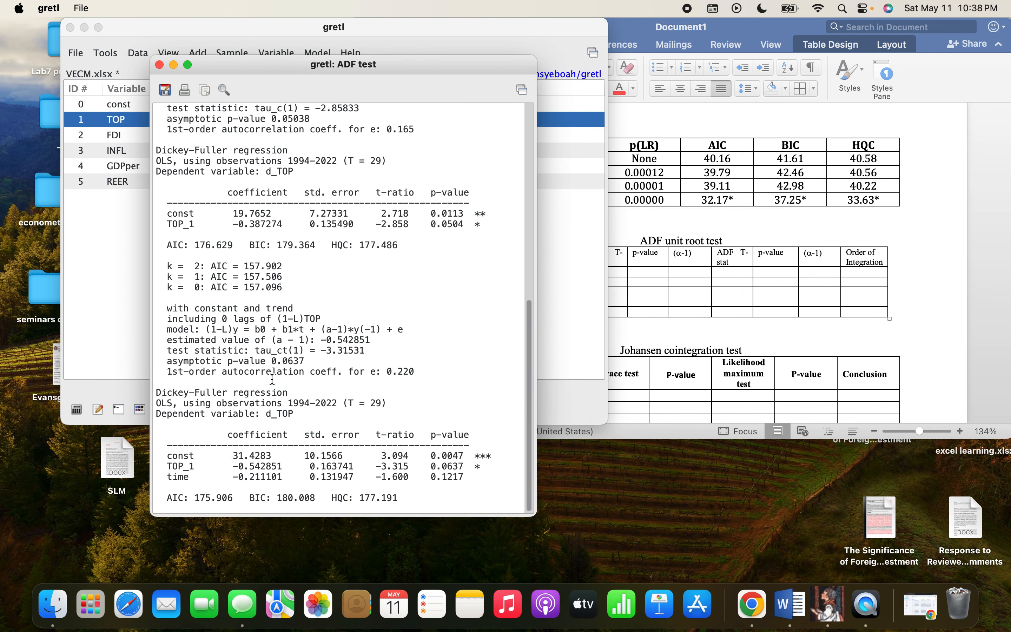
scroll(272, 384, up, 2)
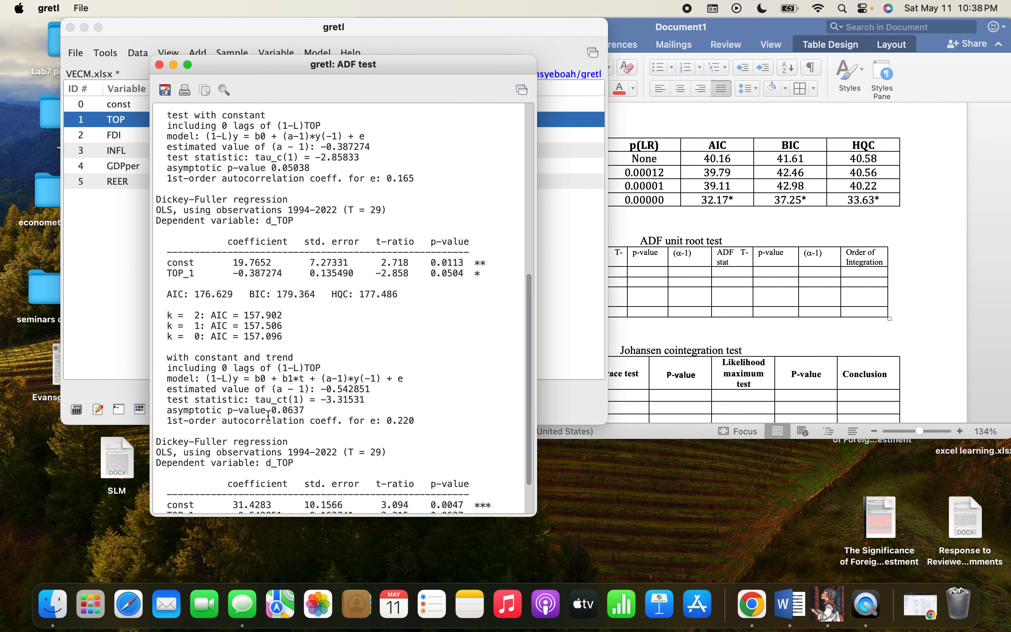
scroll(269, 416, down, 3)
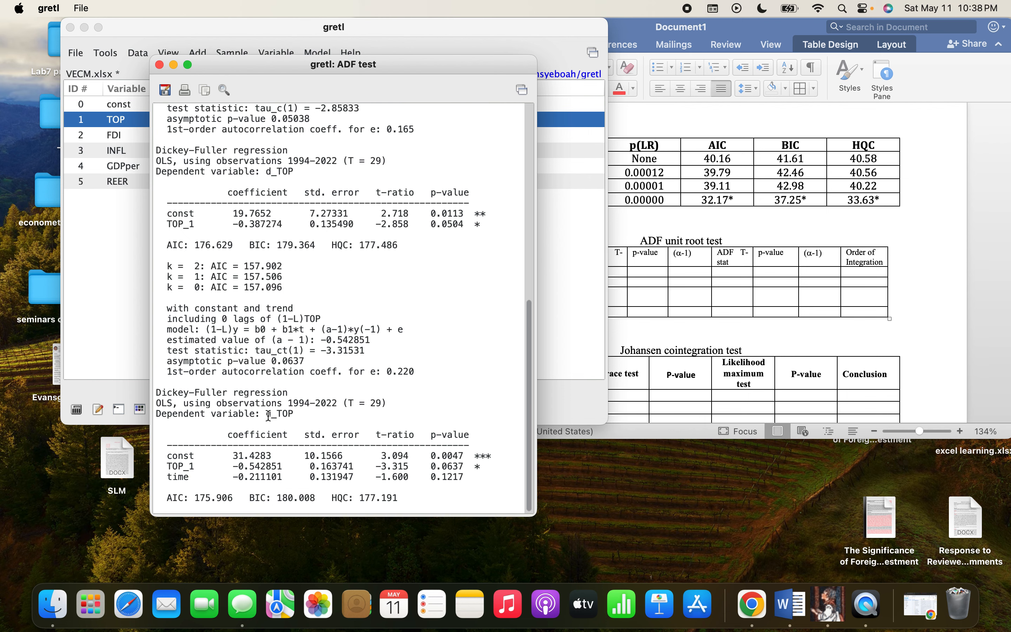
scroll(269, 416, up, 12)
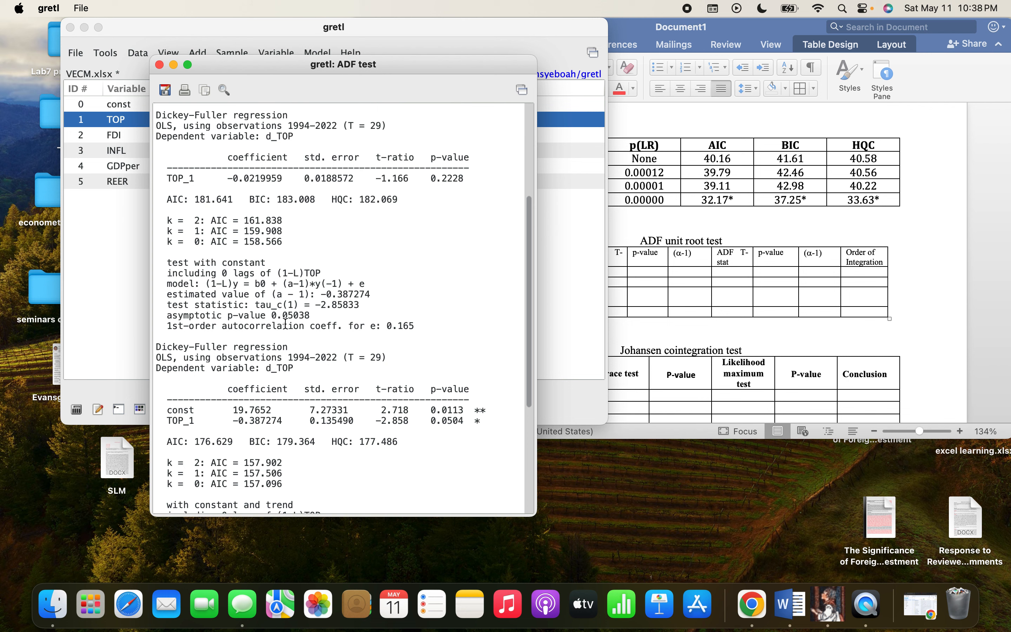
scroll(286, 323, up, 9)
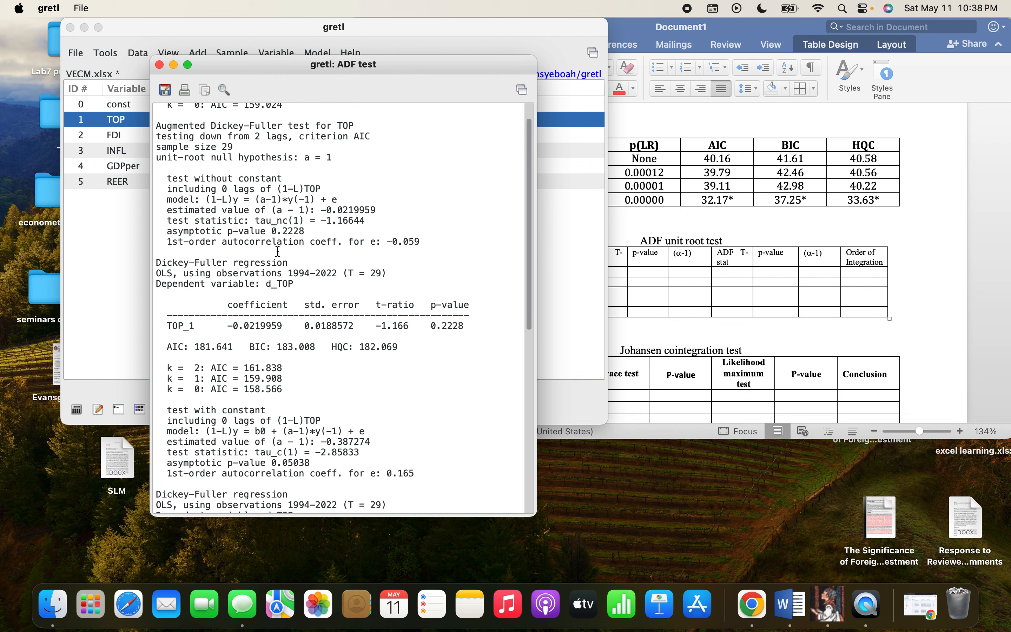
scroll(280, 236, down, 10)
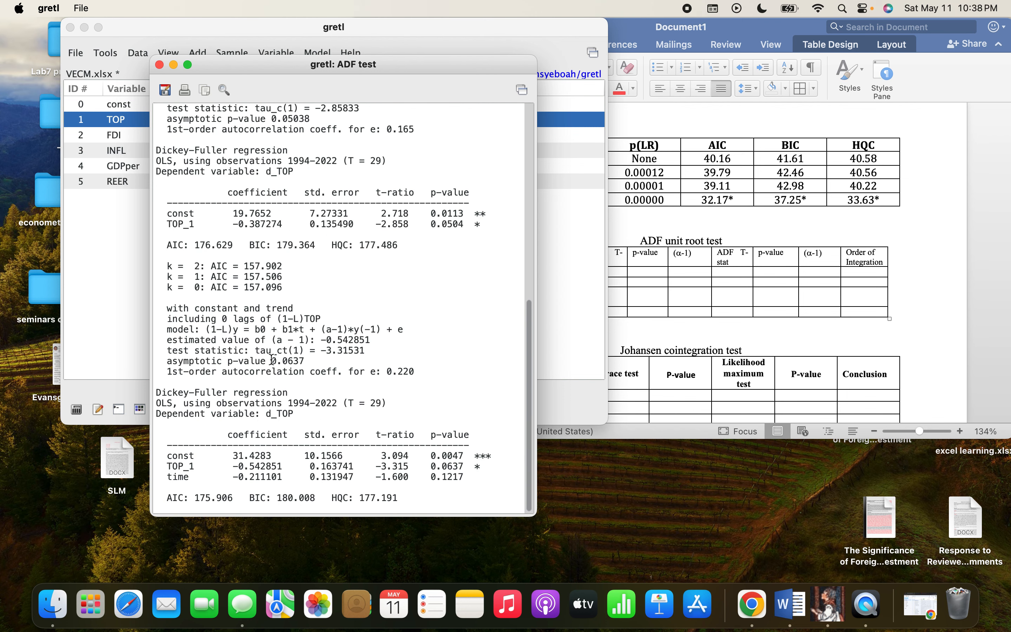
- Copy the constant-and-trend test statistic -3.315 into the first ADF T-stat cell of the TOP row in Word
drag(321, 351, 354, 350)
right_click(345, 351)
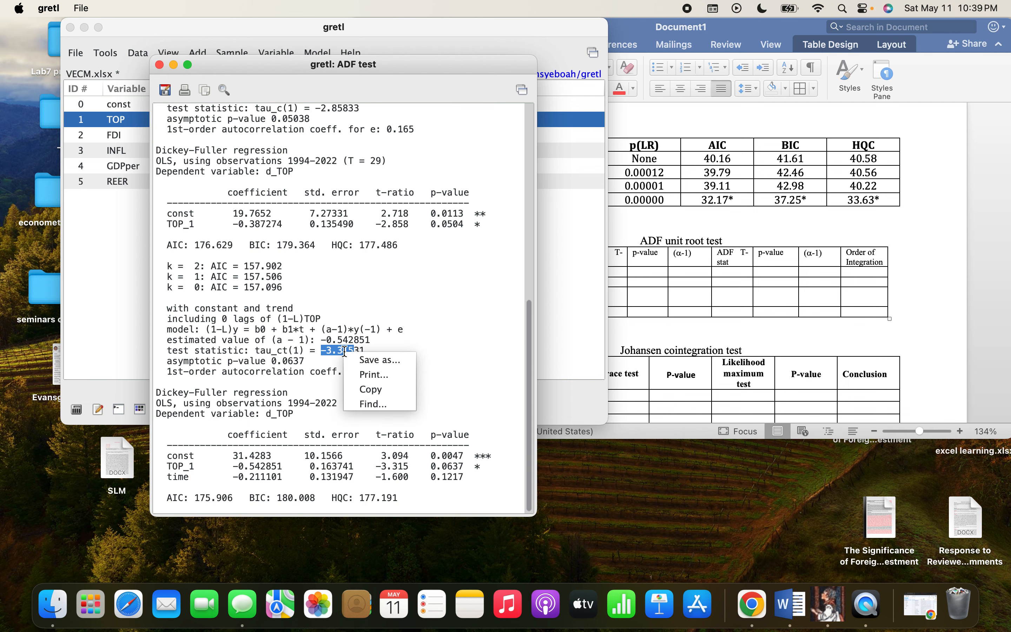
click(365, 392)
click(717, 314)
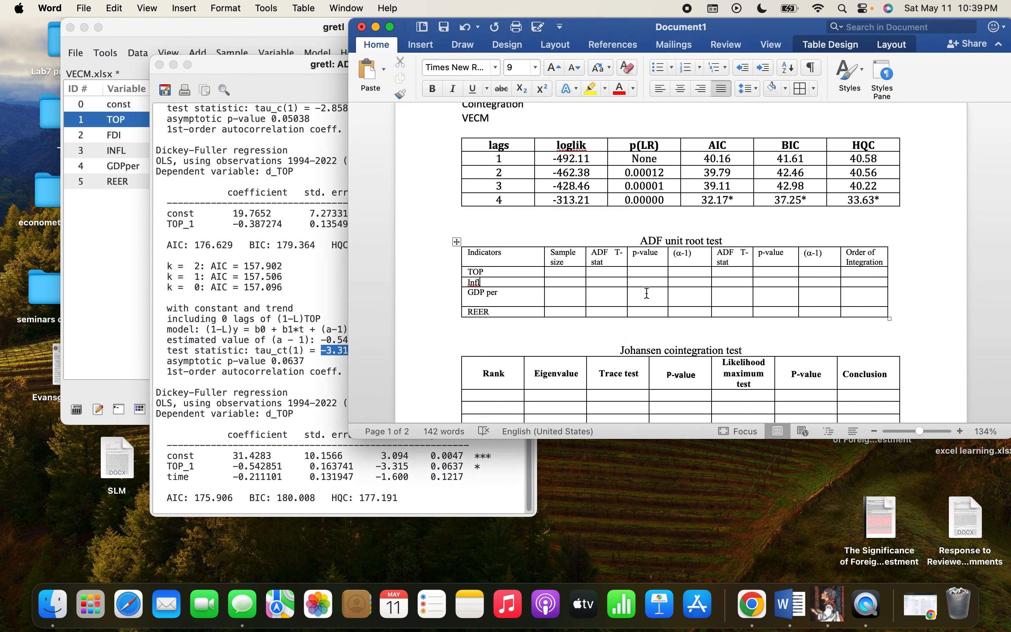
right_click(605, 275)
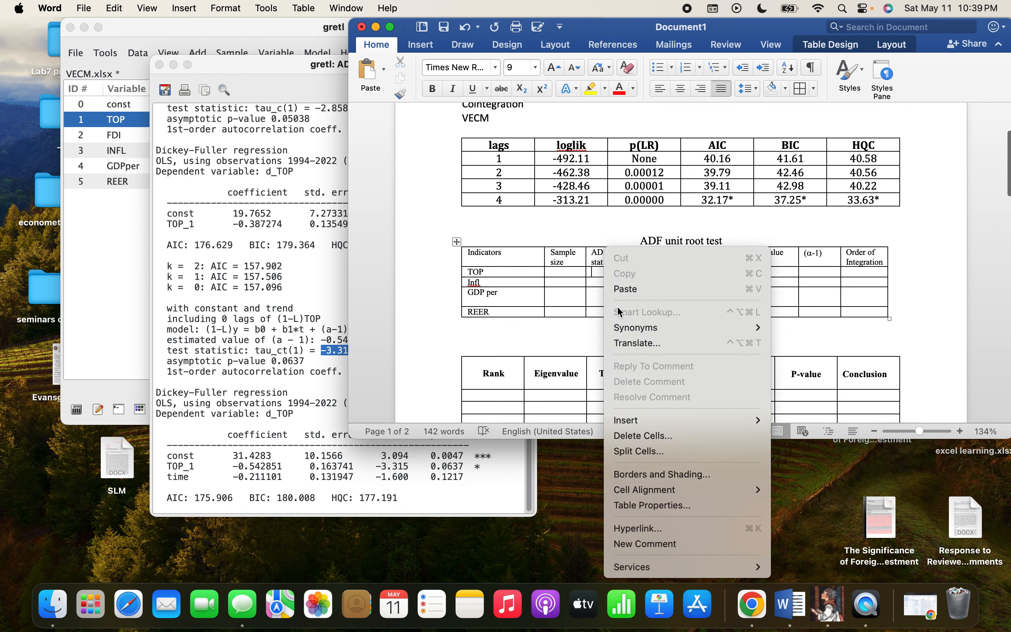
click(622, 296)
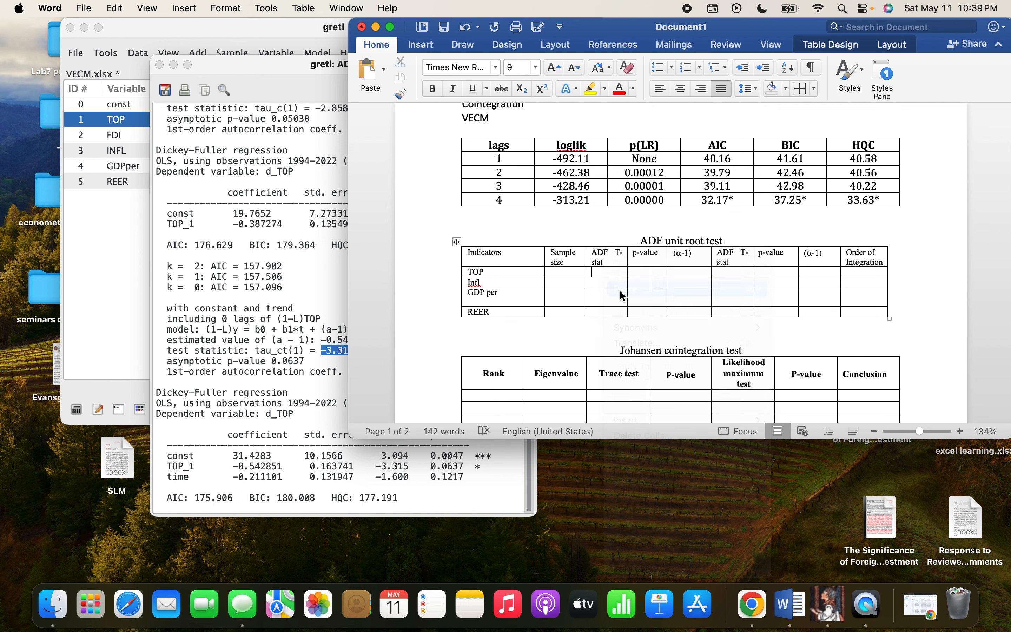
- Copy the estimated (a - 1) value -0.542 from gretl into the first (α-1) cell of the TOP row in Word
click(275, 329)
drag(321, 341, 355, 340)
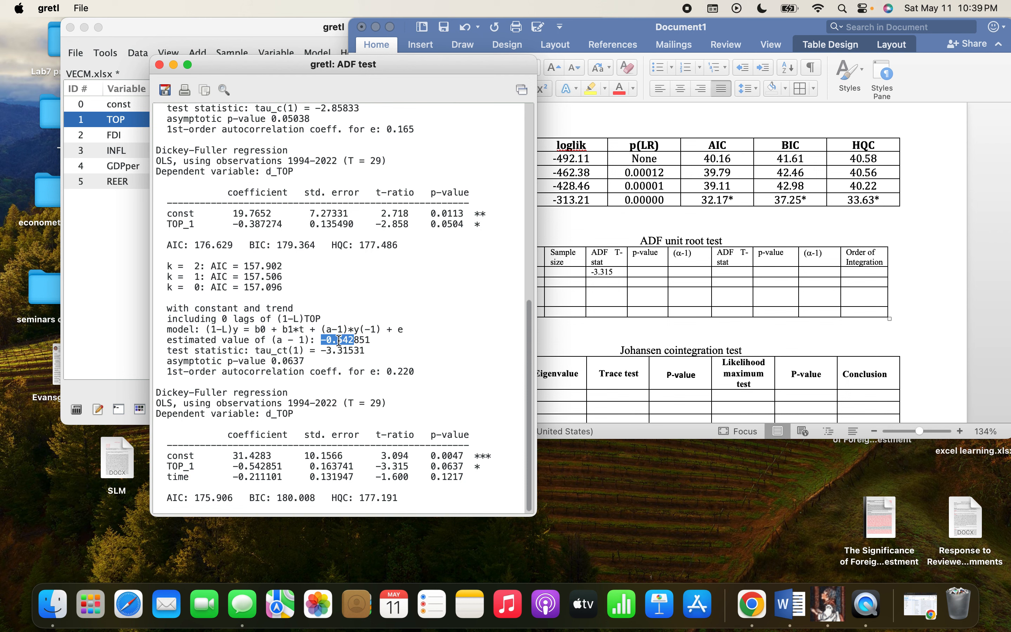
right_click(339, 342)
click(359, 379)
click(679, 299)
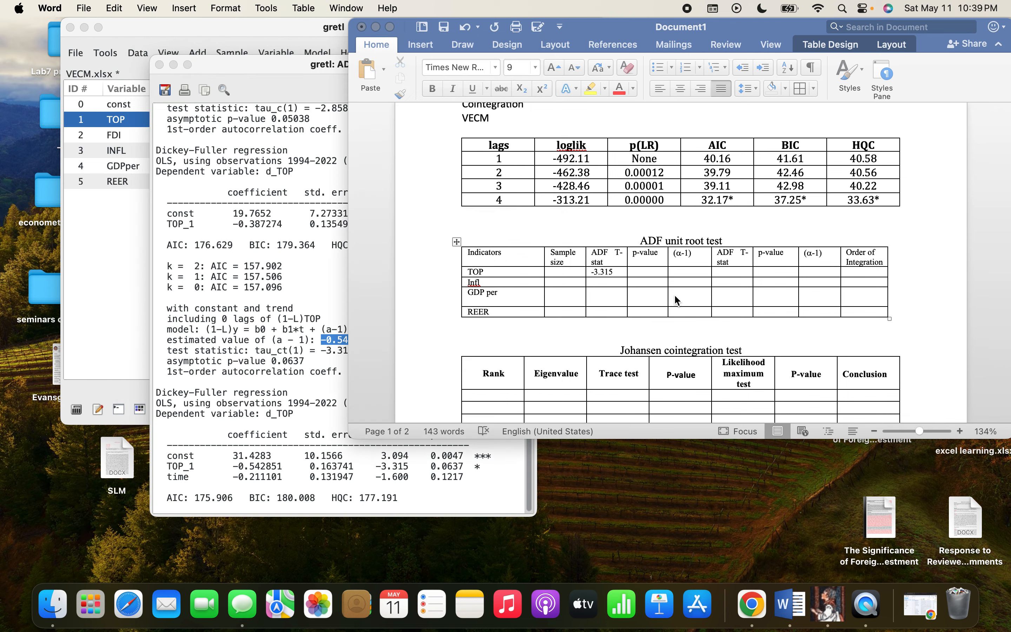
right_click(686, 271)
click(694, 290)
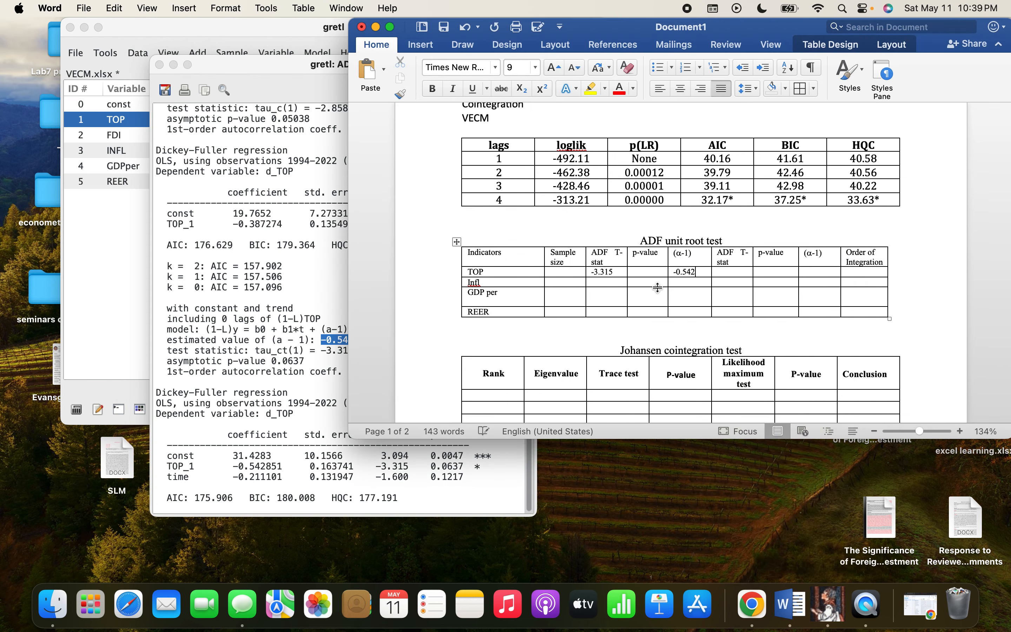
- Copy the asymptotic p-value 0.063 from gretl into the first p-value cell of the TOP row in Word
click(642, 274)
click(297, 356)
drag(272, 361, 298, 360)
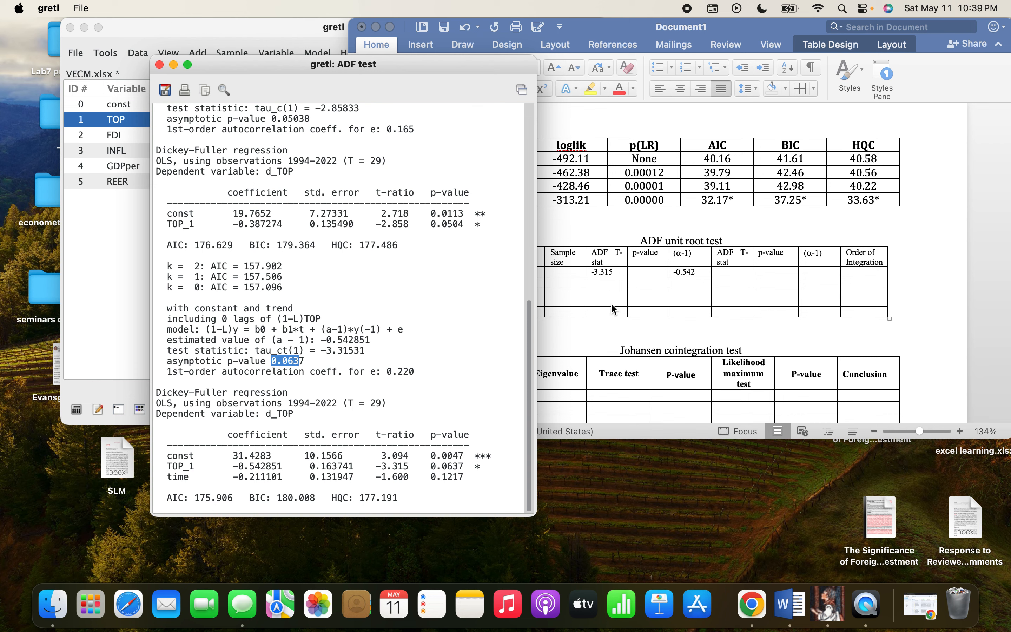
click(641, 296)
click(644, 272)
right_click(644, 272)
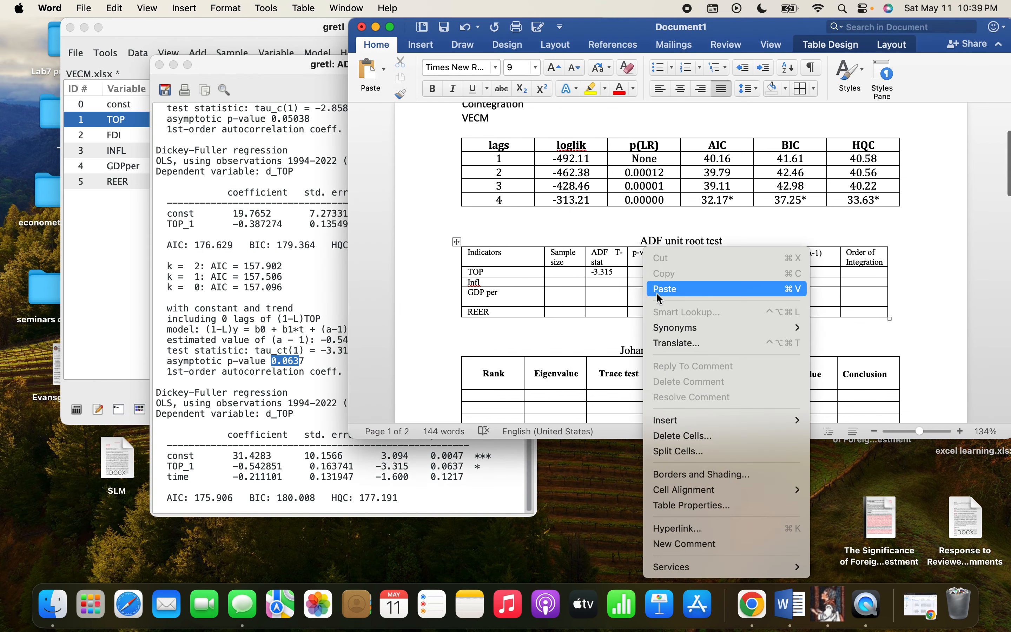
click(652, 289)
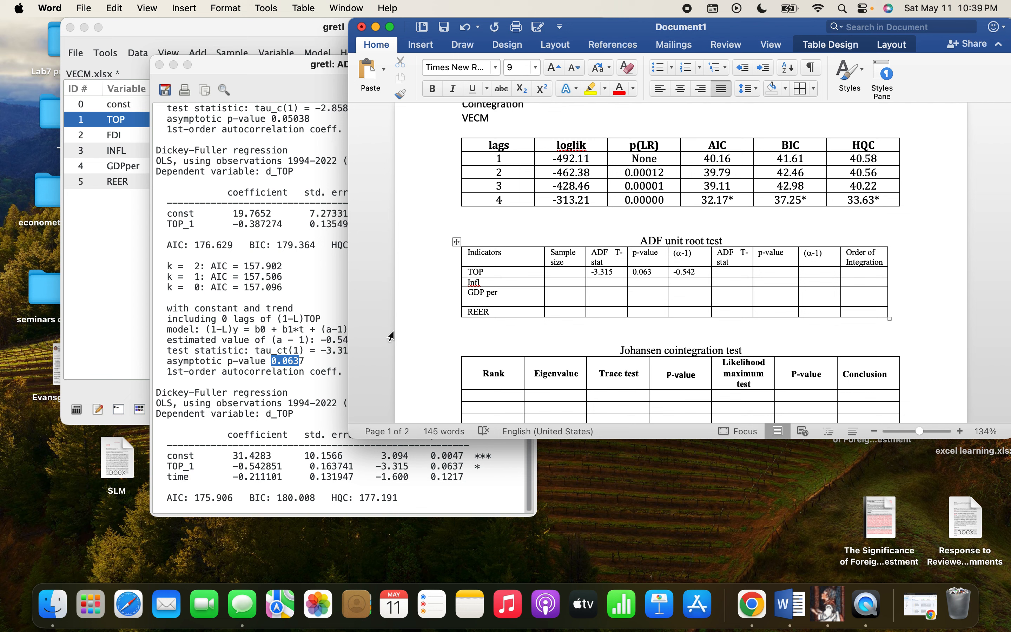
- Enter 1994-2022 as the sample size for TOP in the Word ADF table and return to the gretl output
click(281, 362)
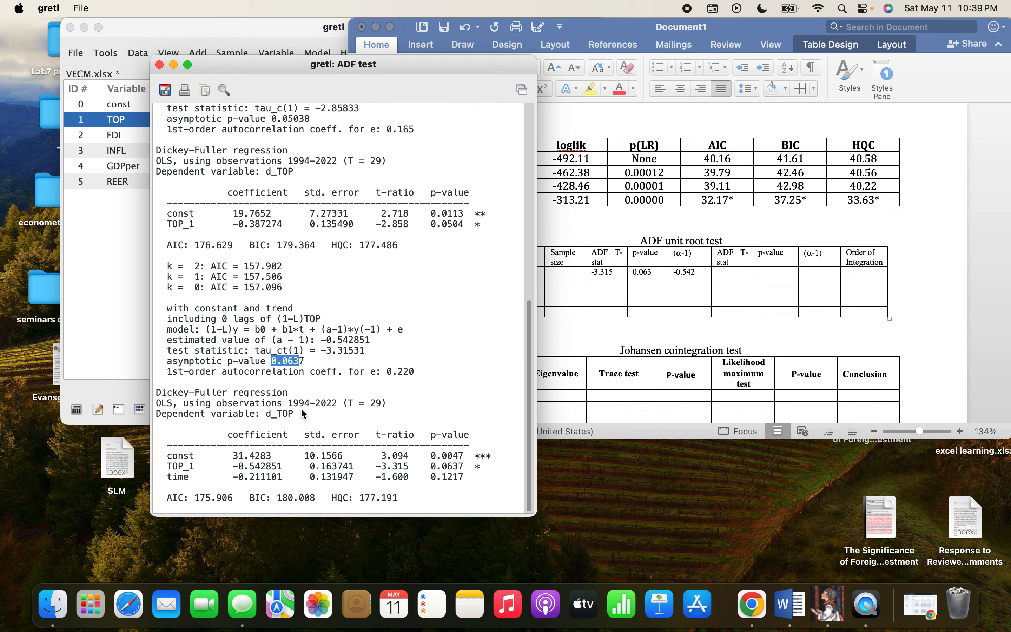
click(621, 300)
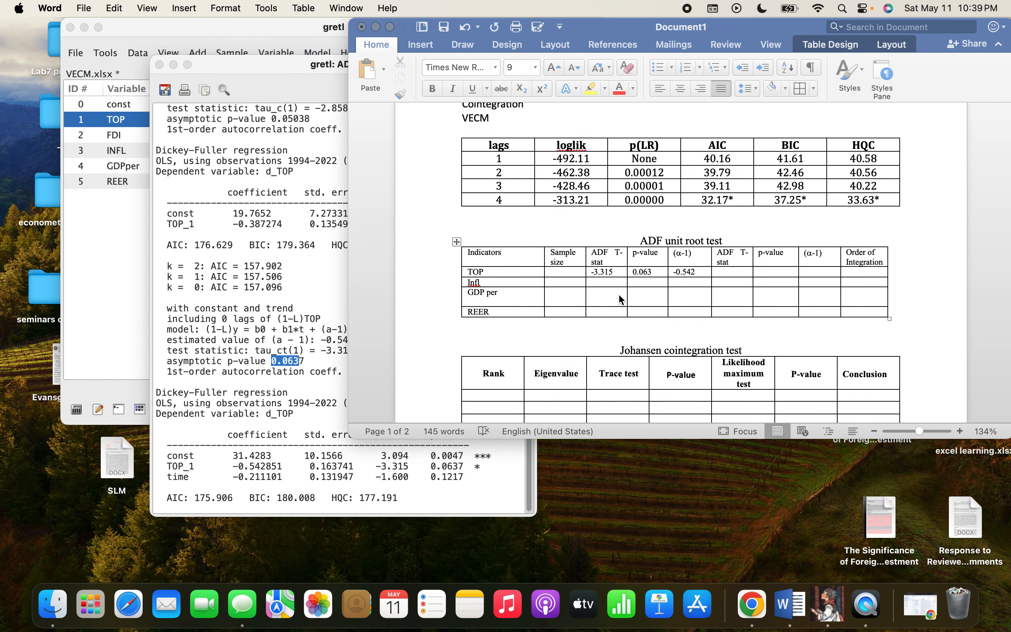
click(561, 272)
text(199)
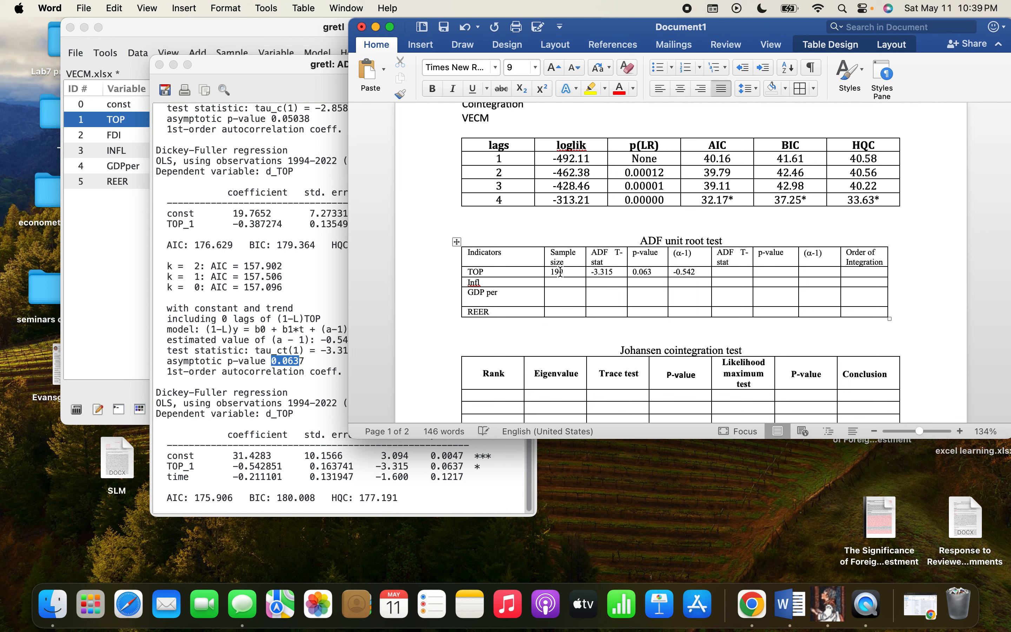
text(4-22)
key(BackSpace)
key(BackSpace)
text(2022)
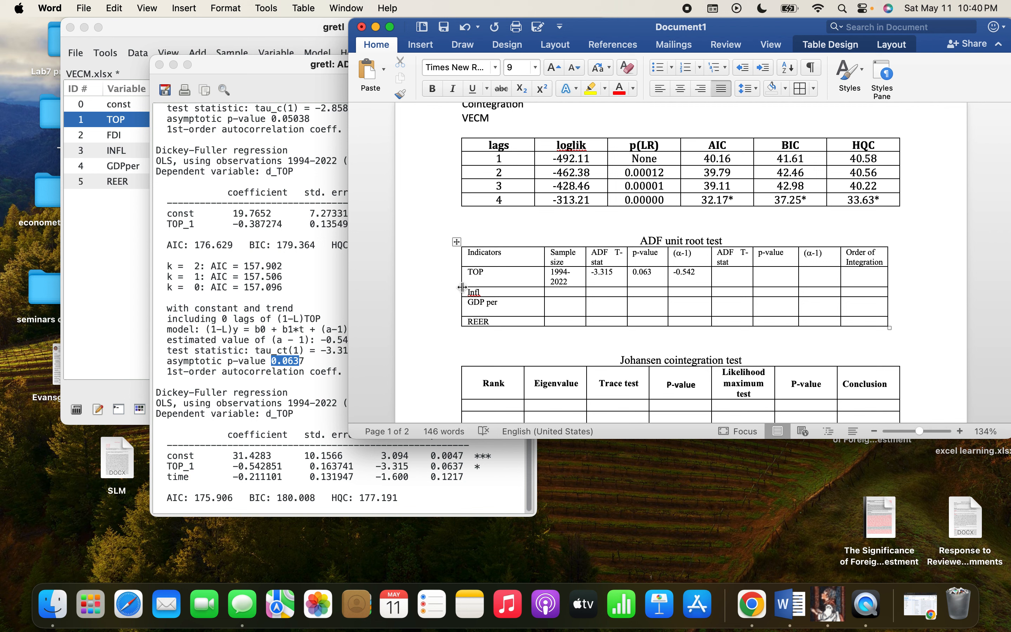
click(198, 250)
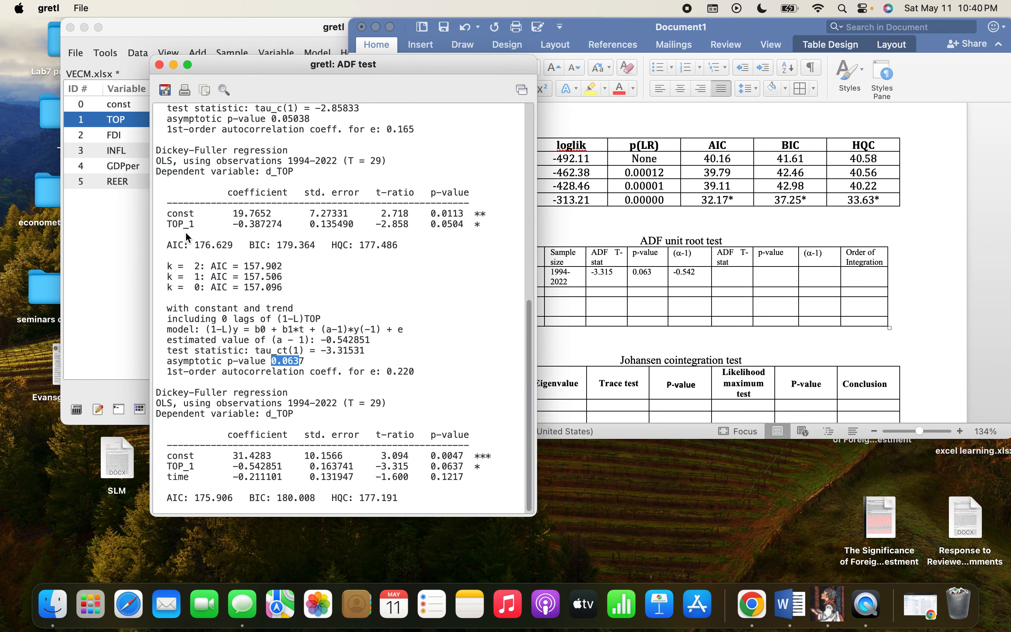
- Close the ADF test output for TOP and add the first difference of TOP as a new variable in gretl
click(160, 65)
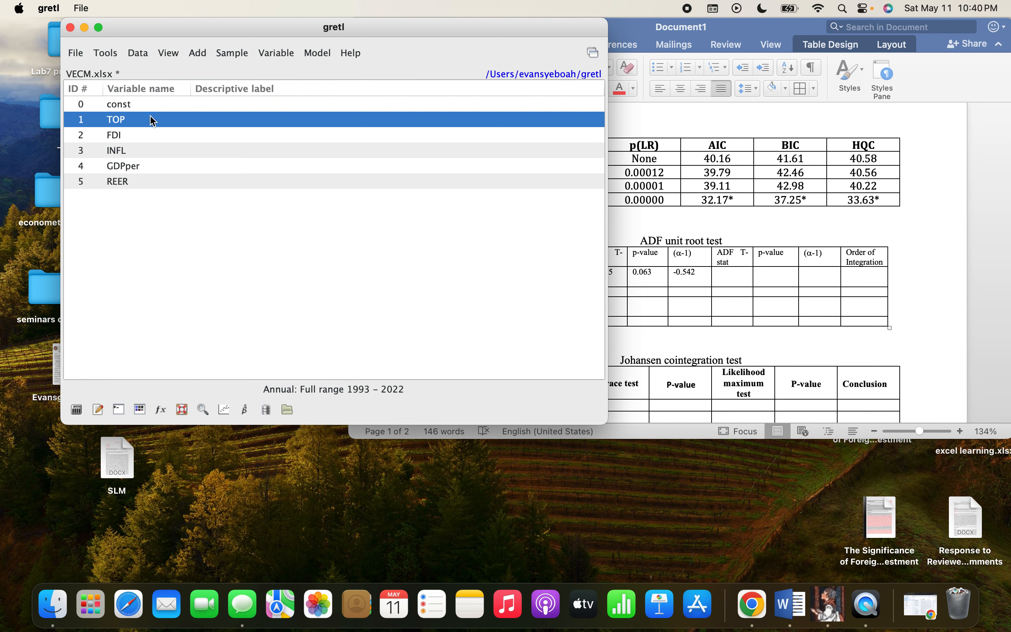
click(199, 53)
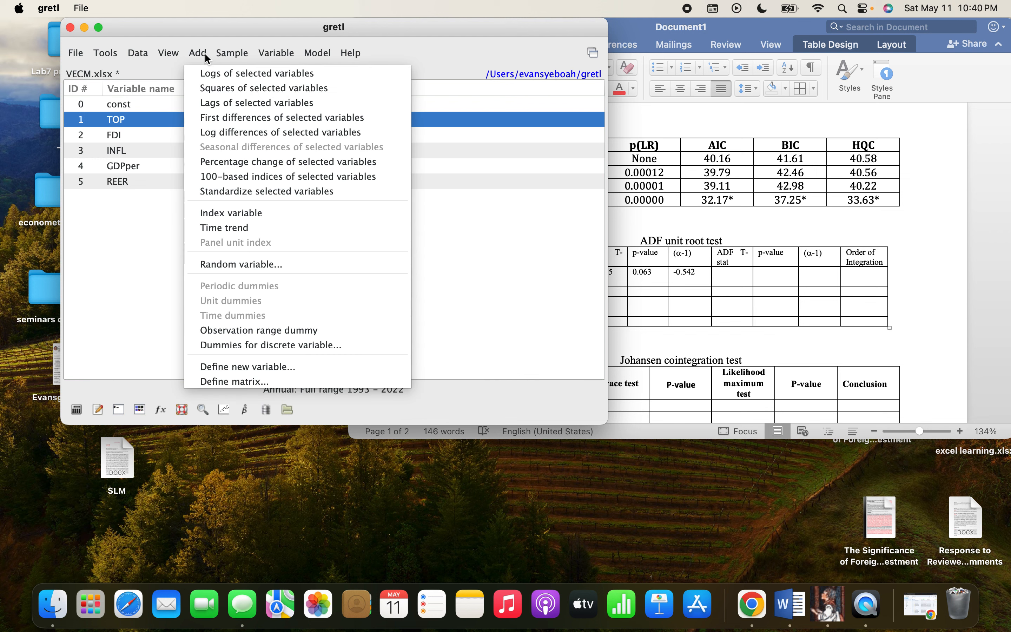
click(210, 120)
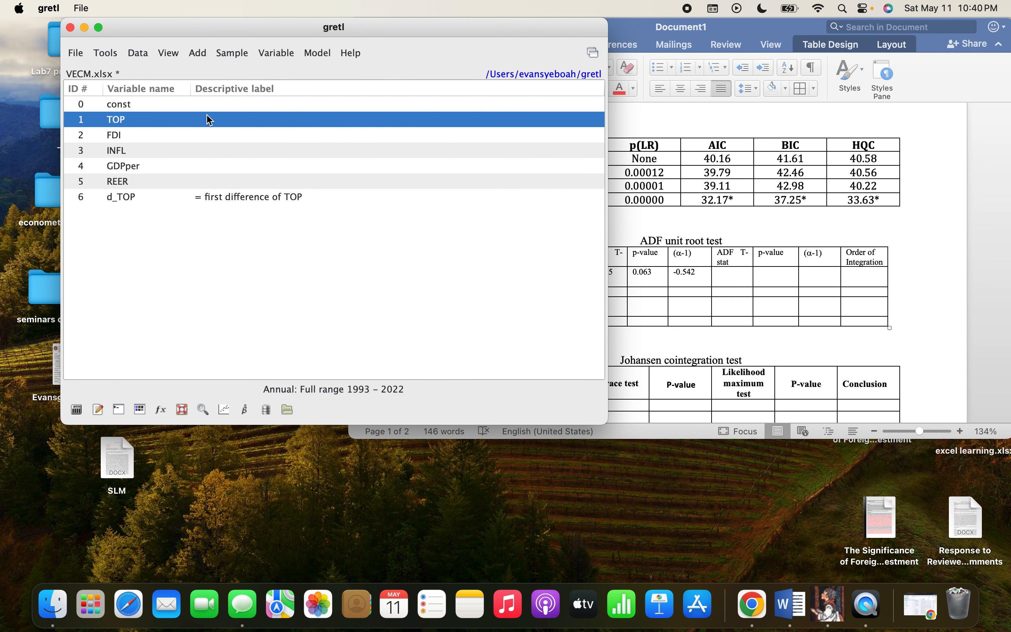
- Run an Augmented Dickey-Fuller test on the level of d_TOP with lag order 2, testing down by AIC
click(207, 199)
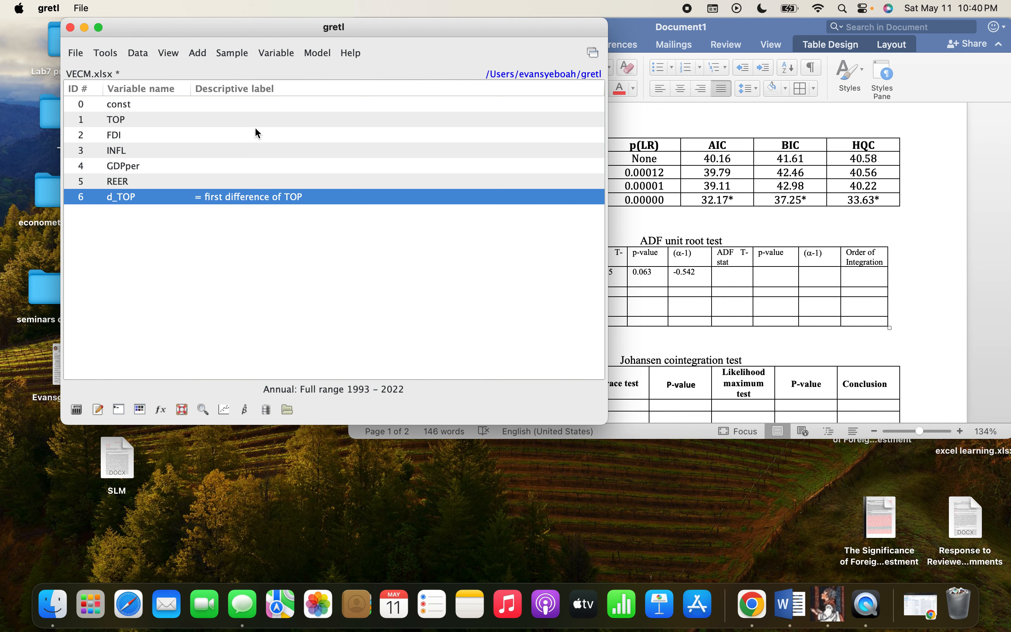
click(277, 53)
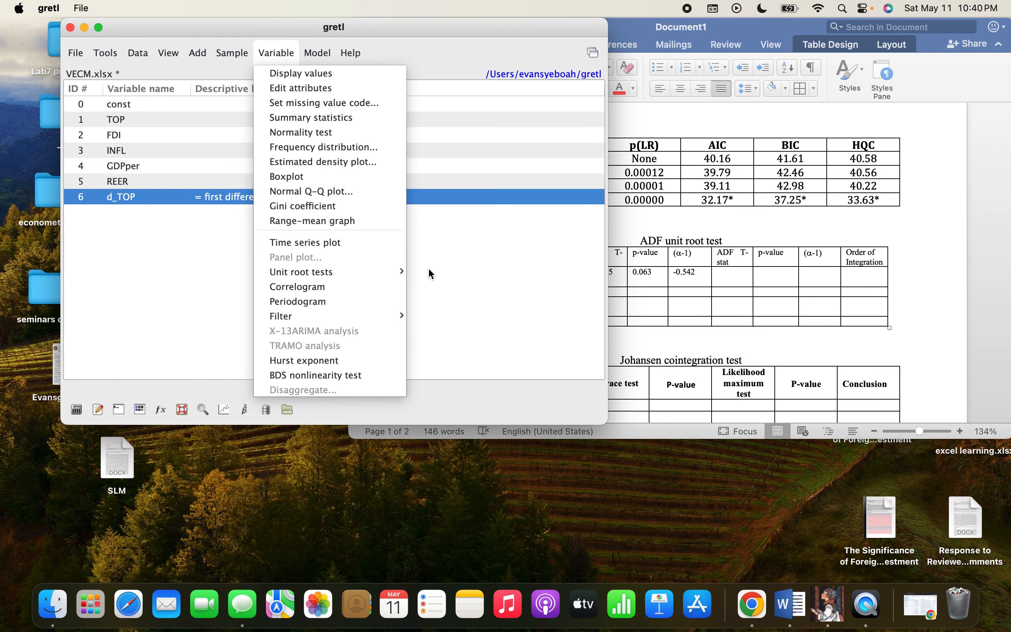
mouse_move(401, 274)
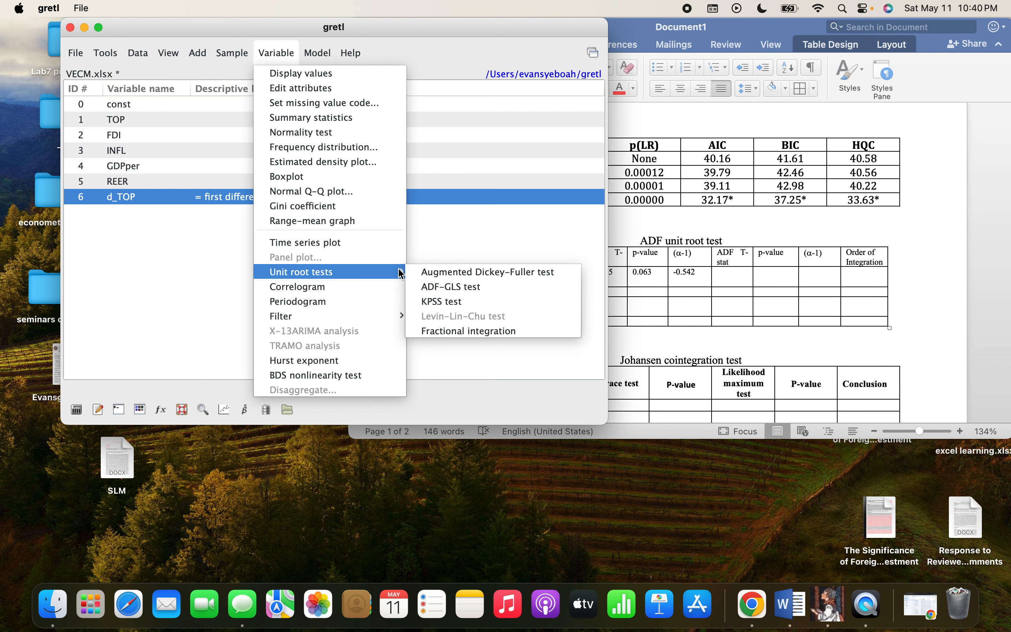
click(435, 277)
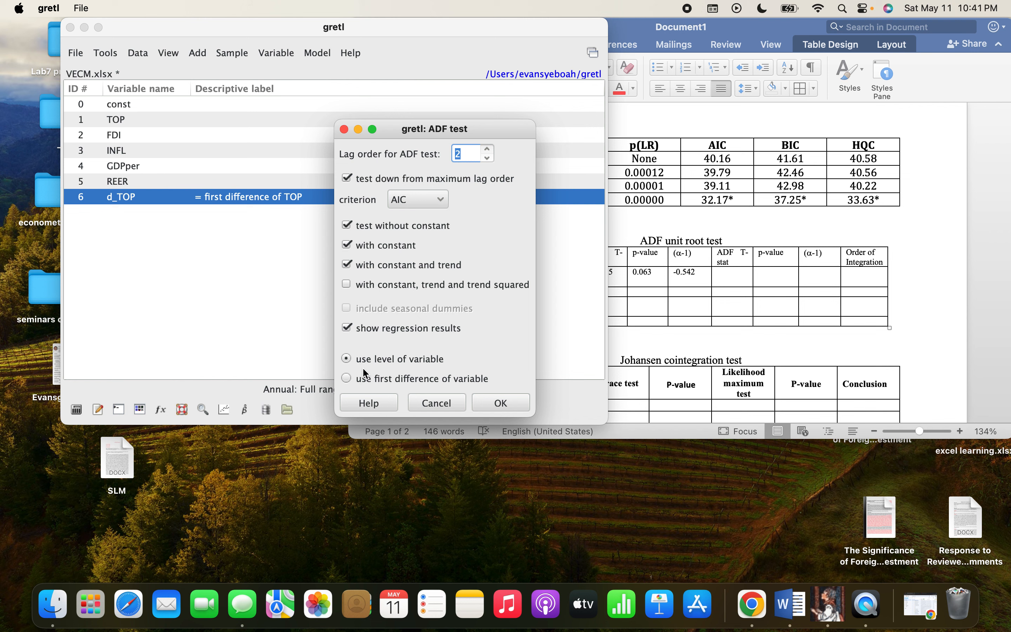
click(505, 403)
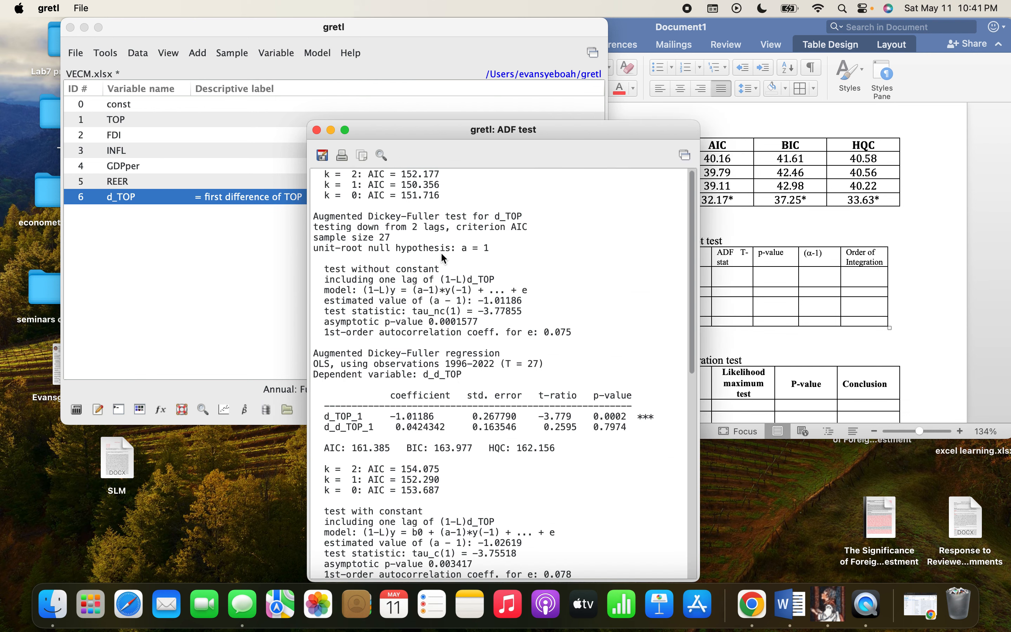
- Copy the constant-and-trend asymptotic p-value 0.023 for d_TOP into the second p-value cell of the TOP row in Word
drag(423, 138, 300, 35)
scroll(308, 205, down, 10)
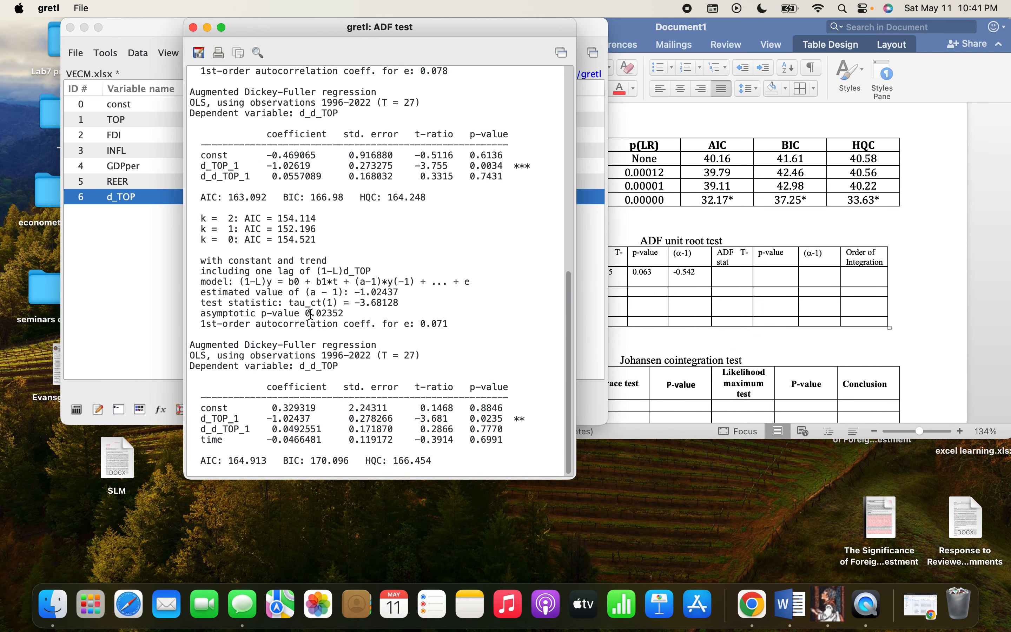
scroll(309, 309, up, 3)
scroll(310, 309, up, 6)
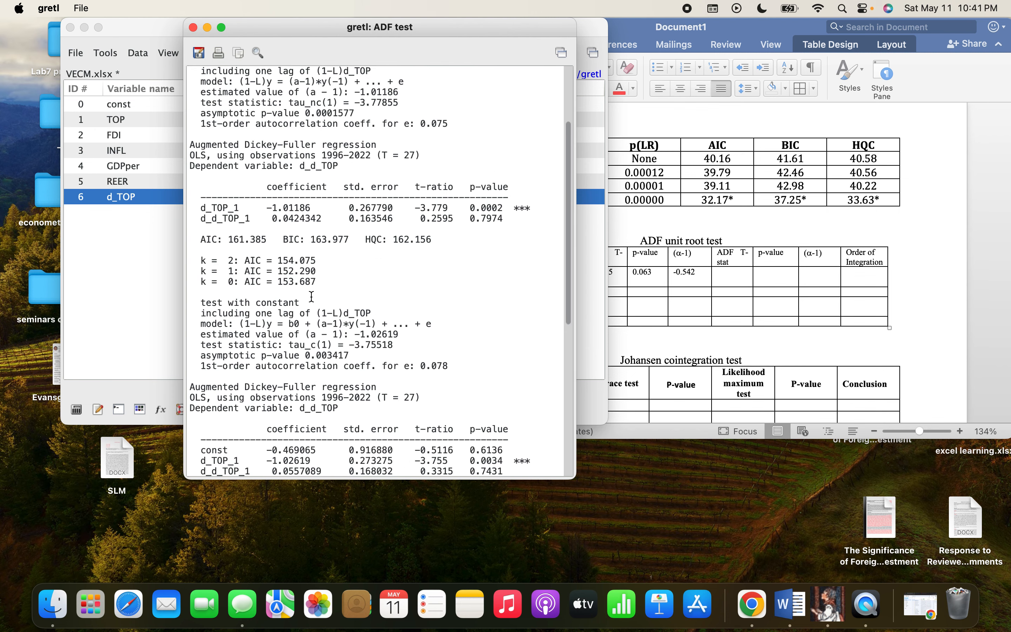
scroll(301, 352, down, 9)
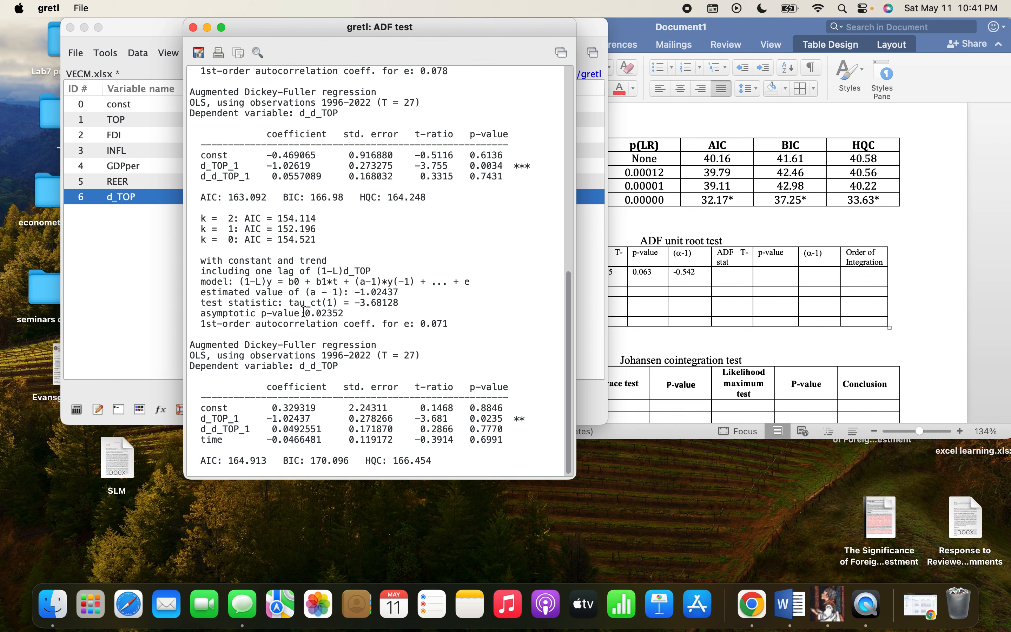
drag(304, 312, 333, 312)
key(super+c)
click(793, 313)
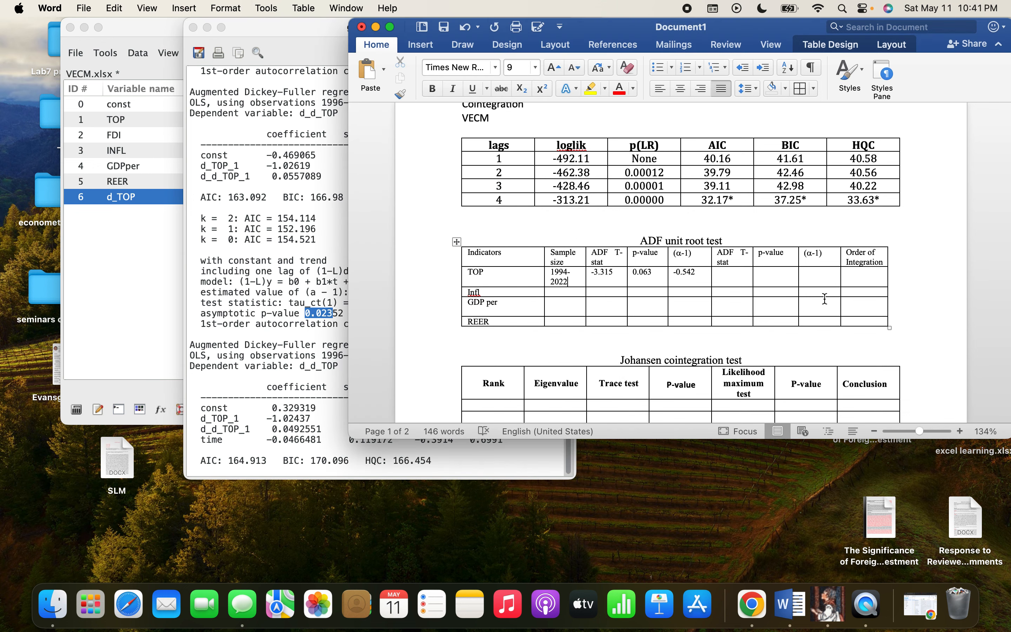
click(781, 276)
key(super+v)
- Copy the constant-and-trend test statistic -3.681 from gretl into the second ADF T-stat cell of the TOP row in Word
click(310, 283)
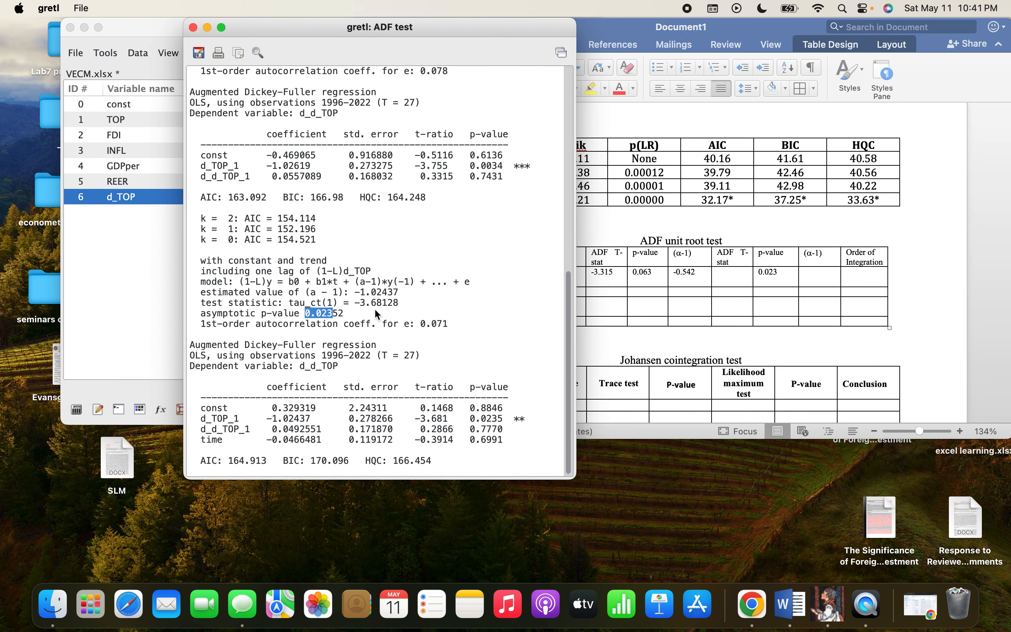
drag(355, 302, 389, 302)
key(super+c)
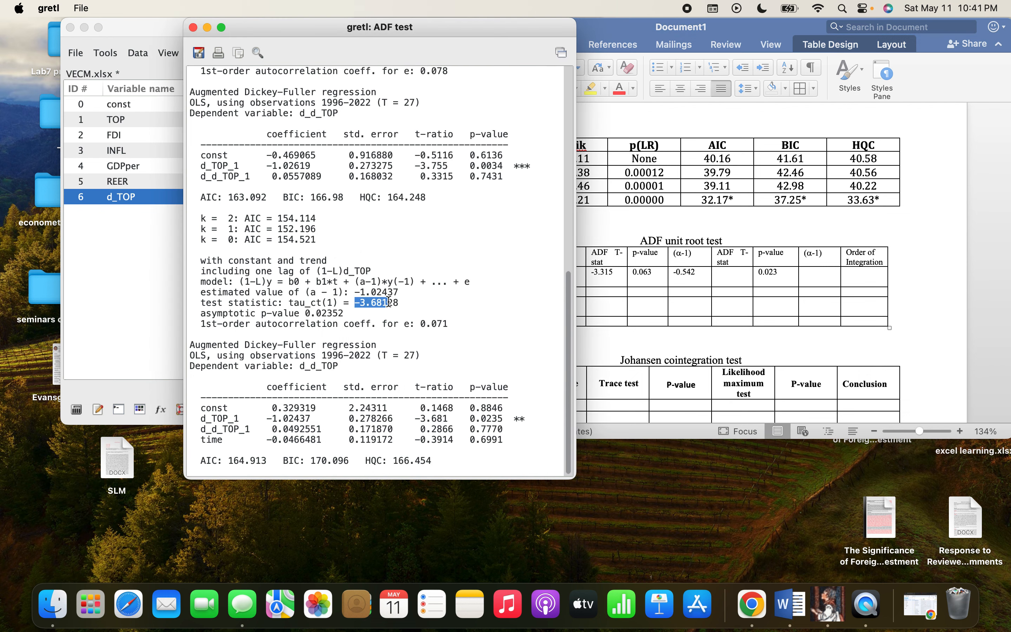
click(793, 309)
click(724, 280)
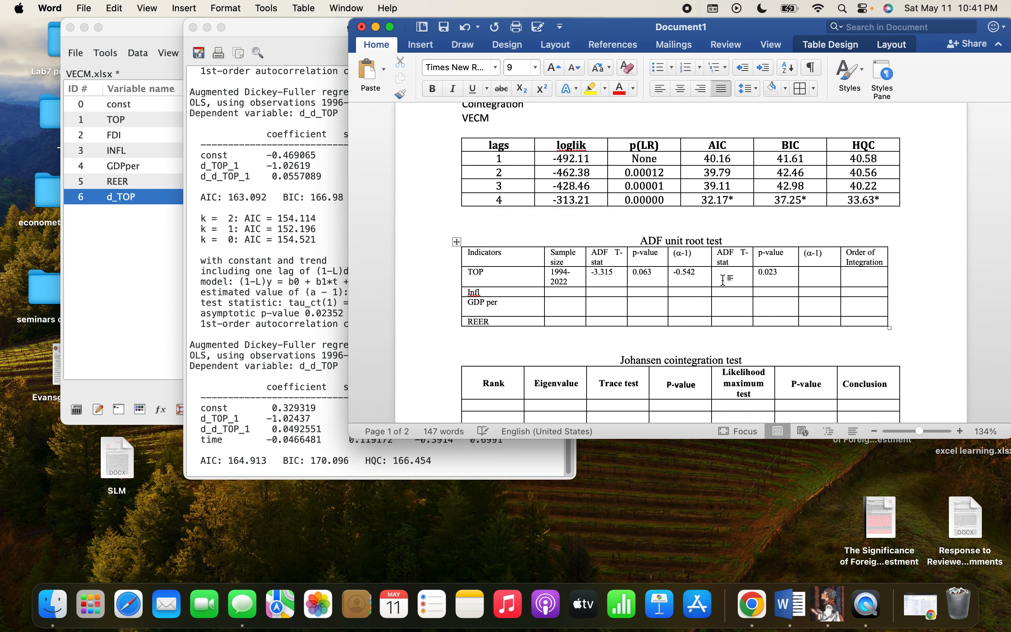
key(super+v)
- Copy the estimated (a - 1) value -1.024 from gretl into the second (α-1) cell of the TOP row in Word
click(293, 279)
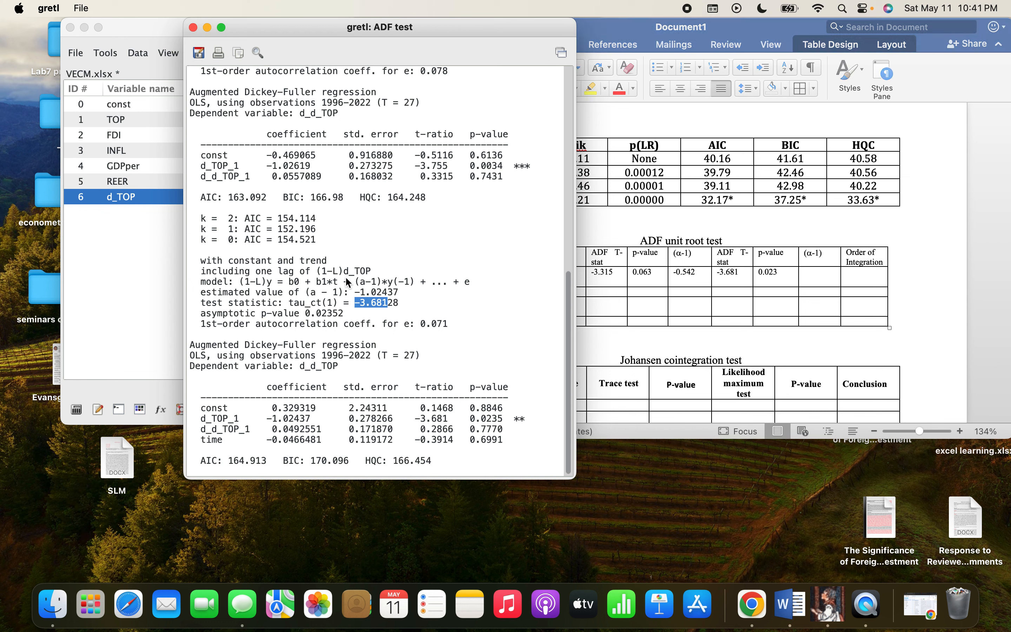
click(356, 290)
drag(357, 292, 388, 294)
key(super+c)
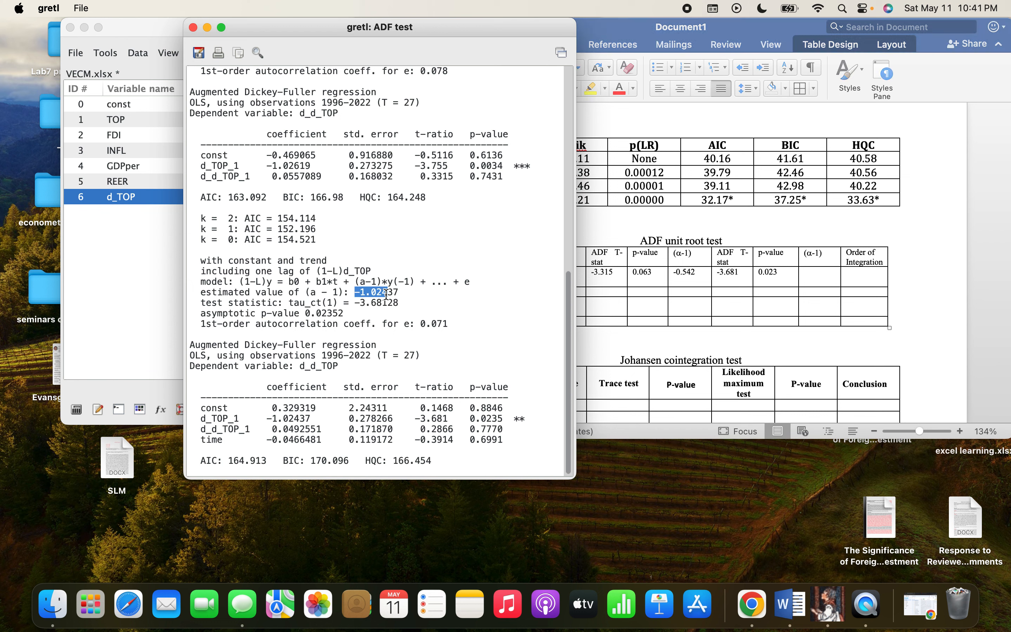
click(850, 320)
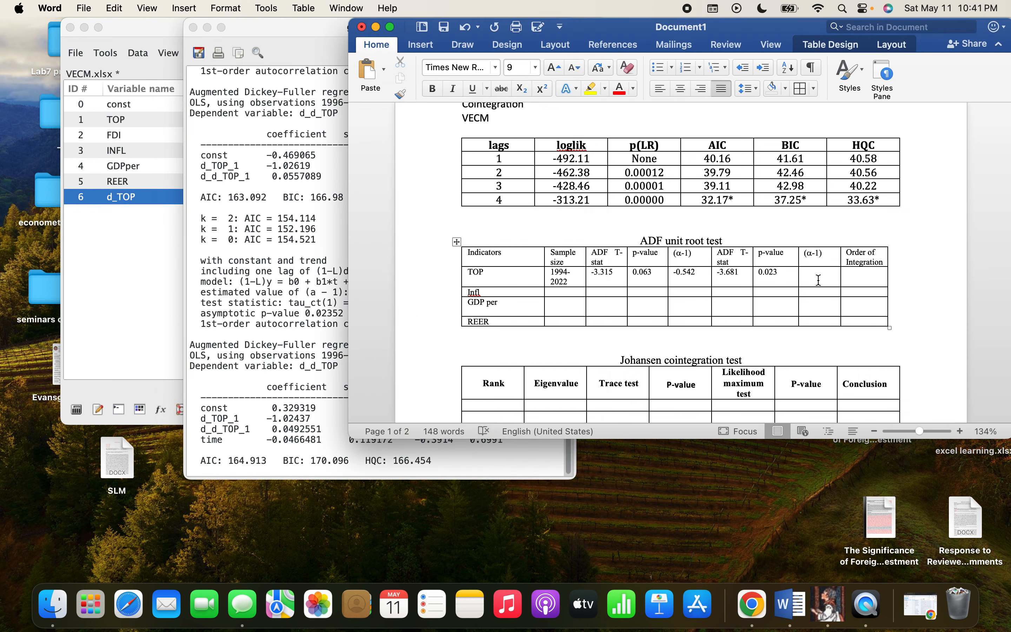
click(819, 279)
key(super+v)
- Enter I(1) as the order of integration for TOP in Word, and close the d_TOP test output in gretl
key(Tab)
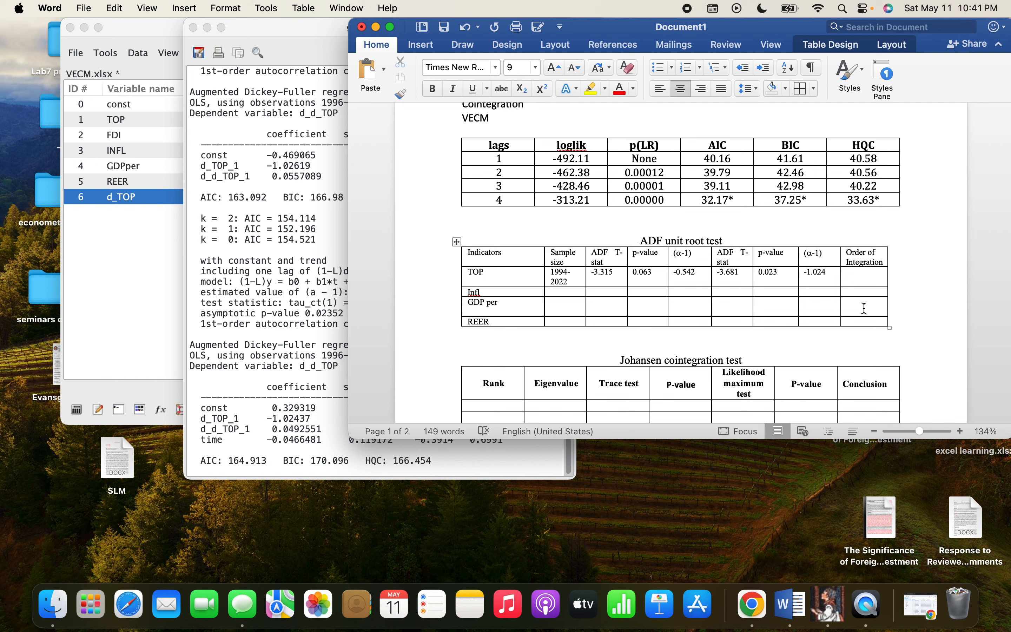
text(I(1))
click(185, 155)
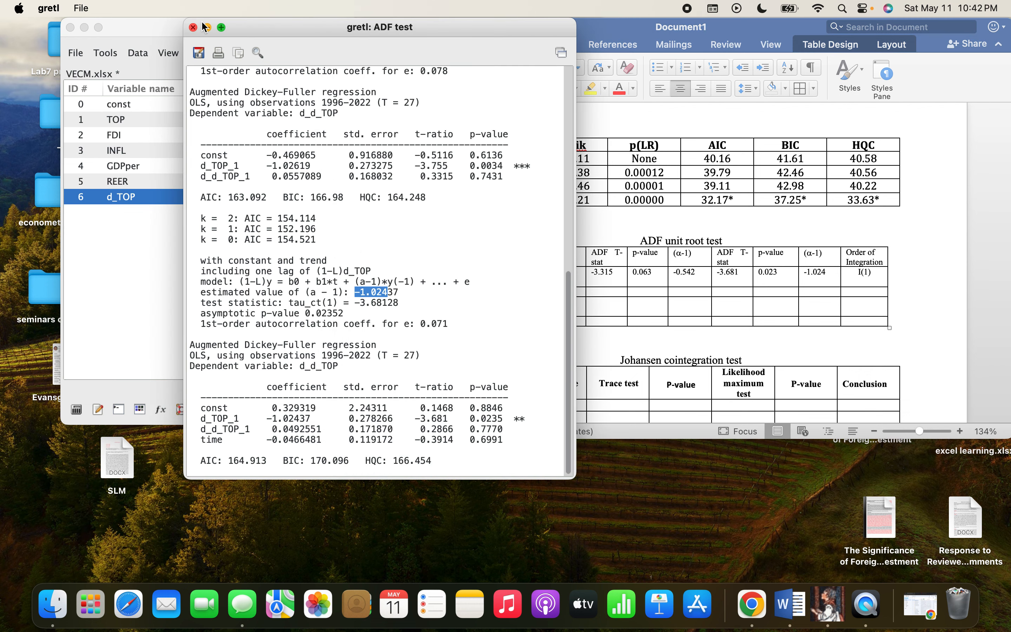
click(193, 28)
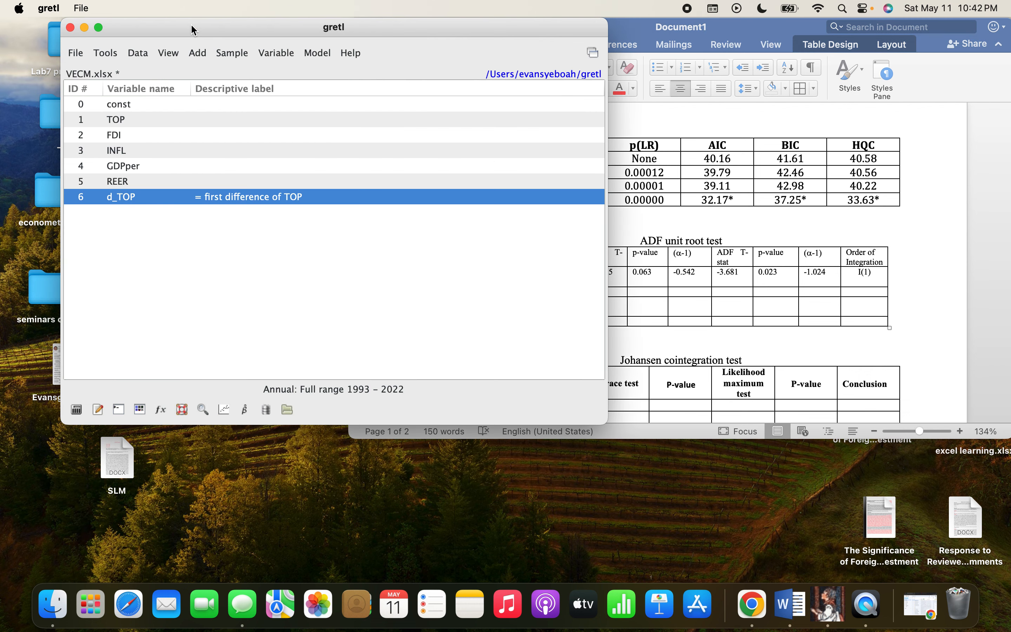
- Run an Augmented Dickey-Fuller test on the level of INFL with lag order 2, testing down by AIC
click(126, 149)
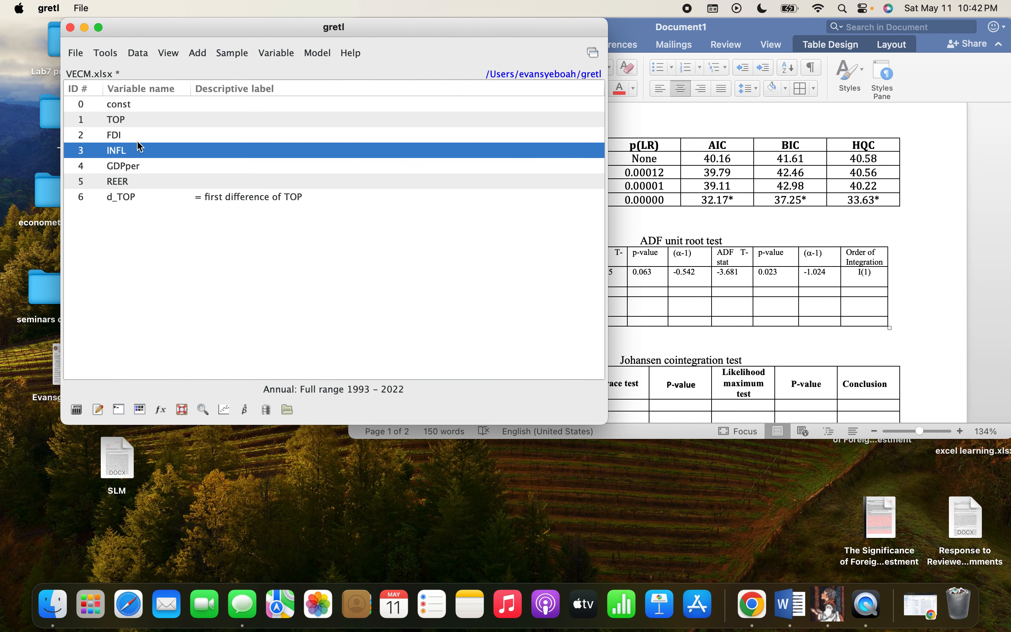
click(275, 55)
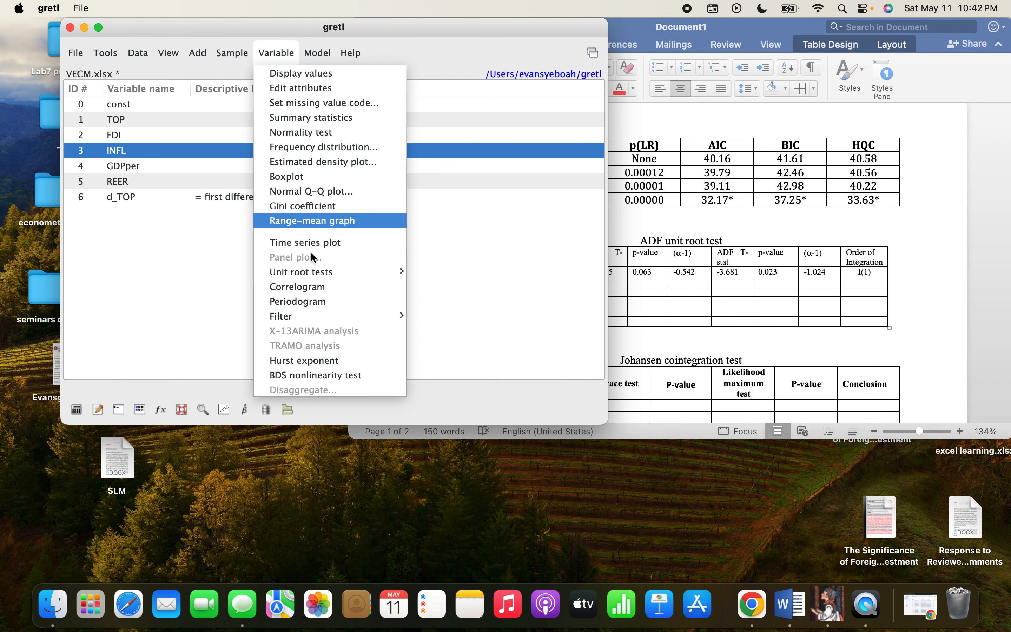
mouse_move(321, 272)
click(422, 272)
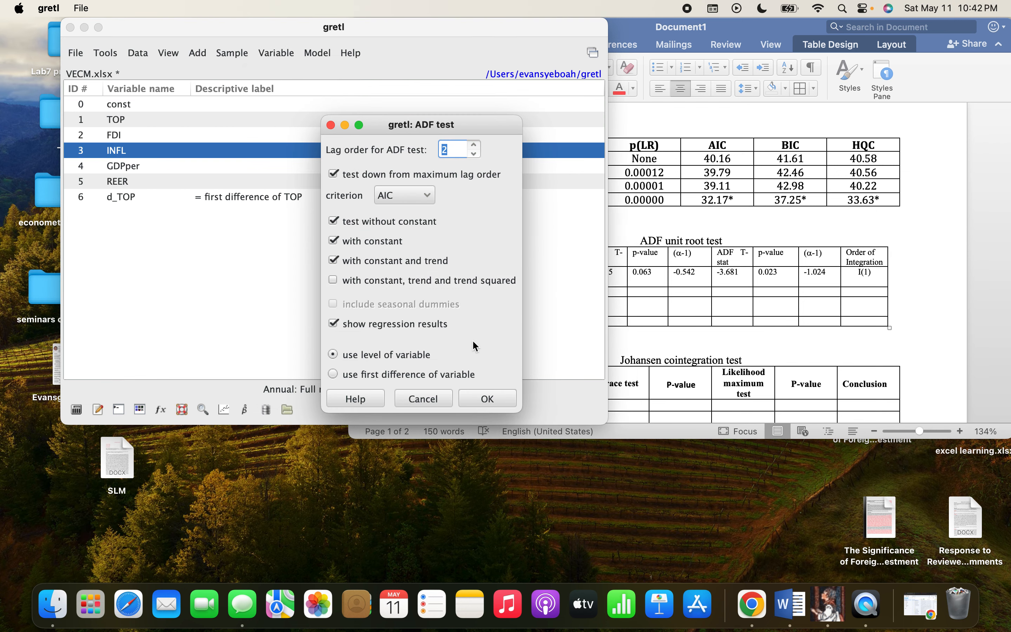
click(477, 390)
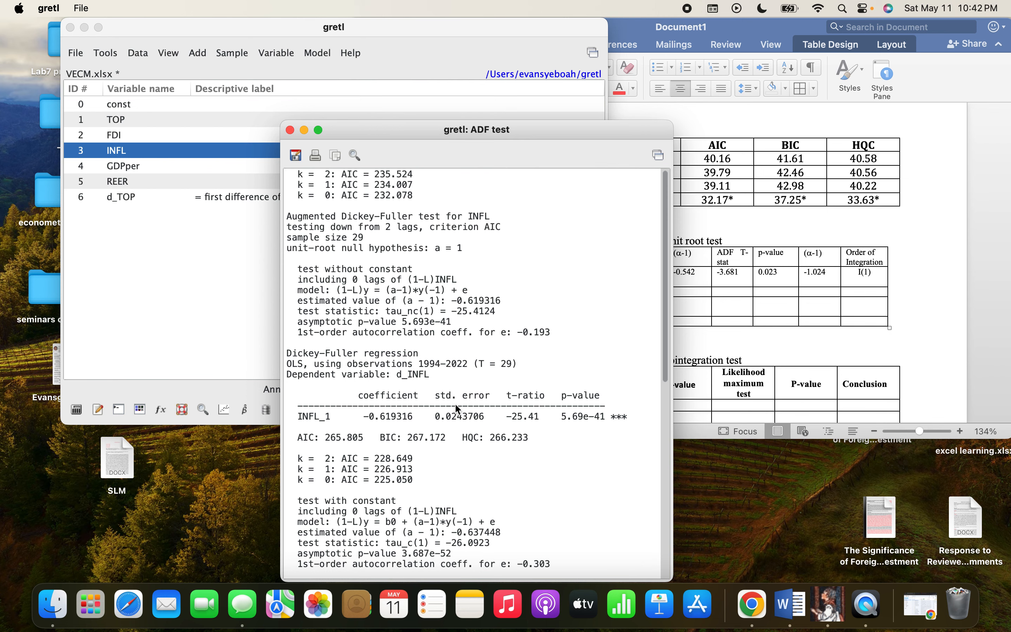
- Examine the INFL test statistics and p-values for all three model specifications, and close the output
scroll(456, 406, down, 10)
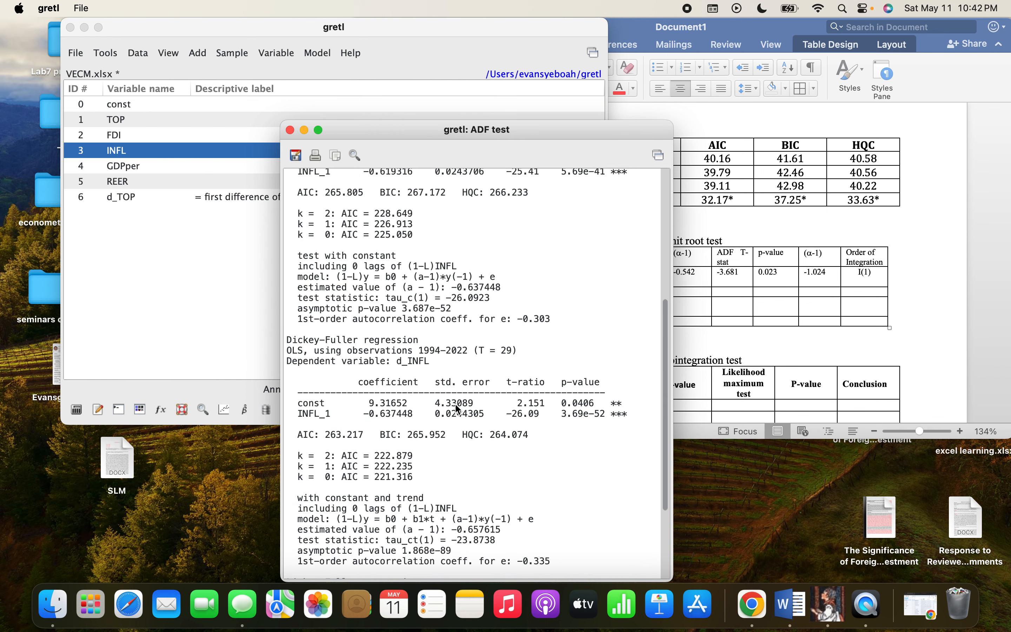
scroll(457, 408, down, 5)
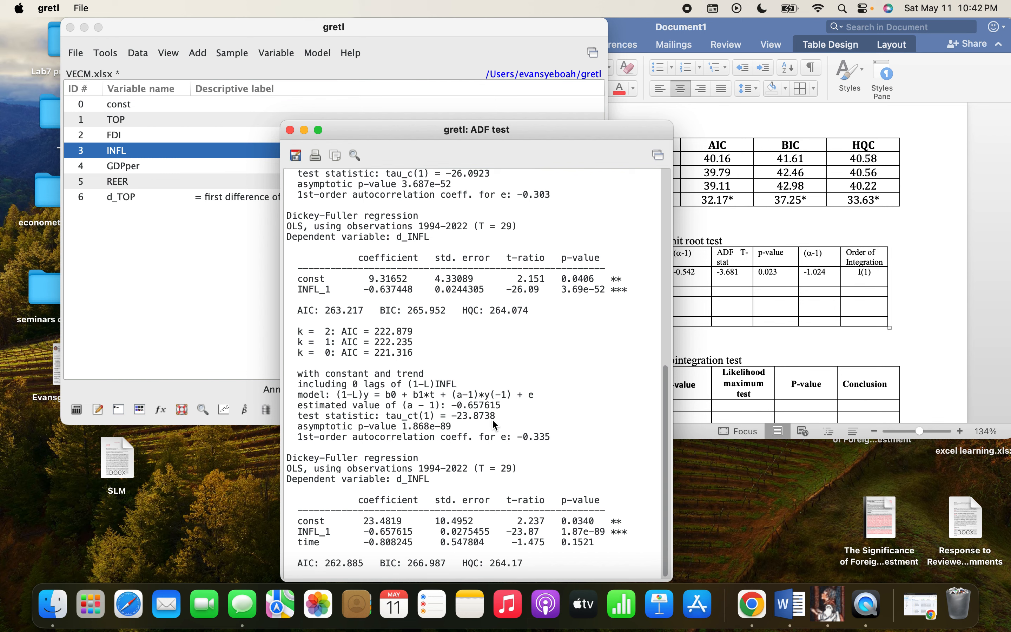
scroll(494, 424, up, 8)
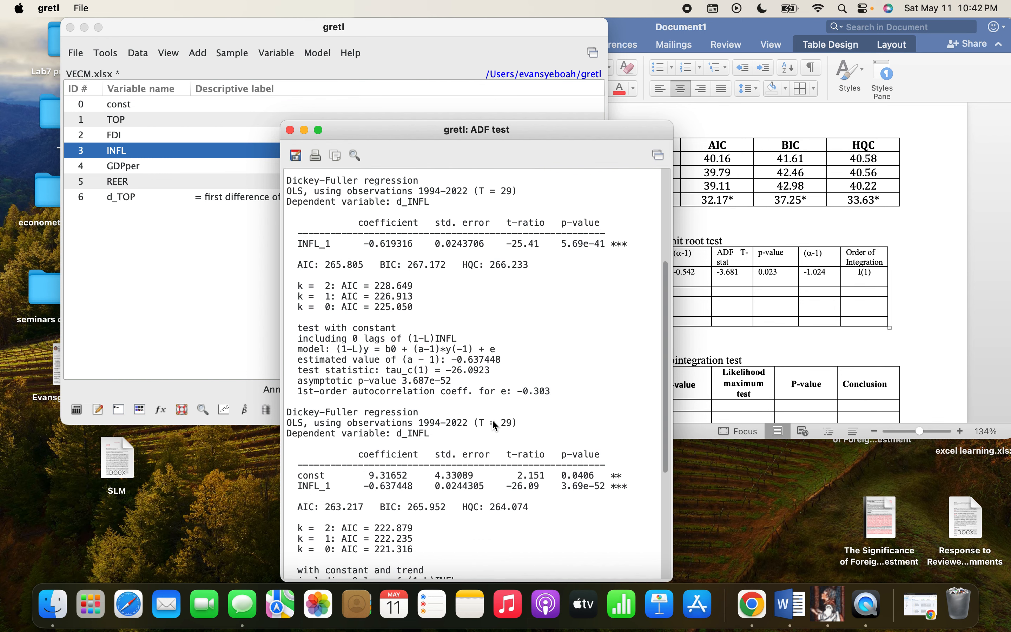
scroll(494, 425, up, 6)
scroll(494, 425, up, 1)
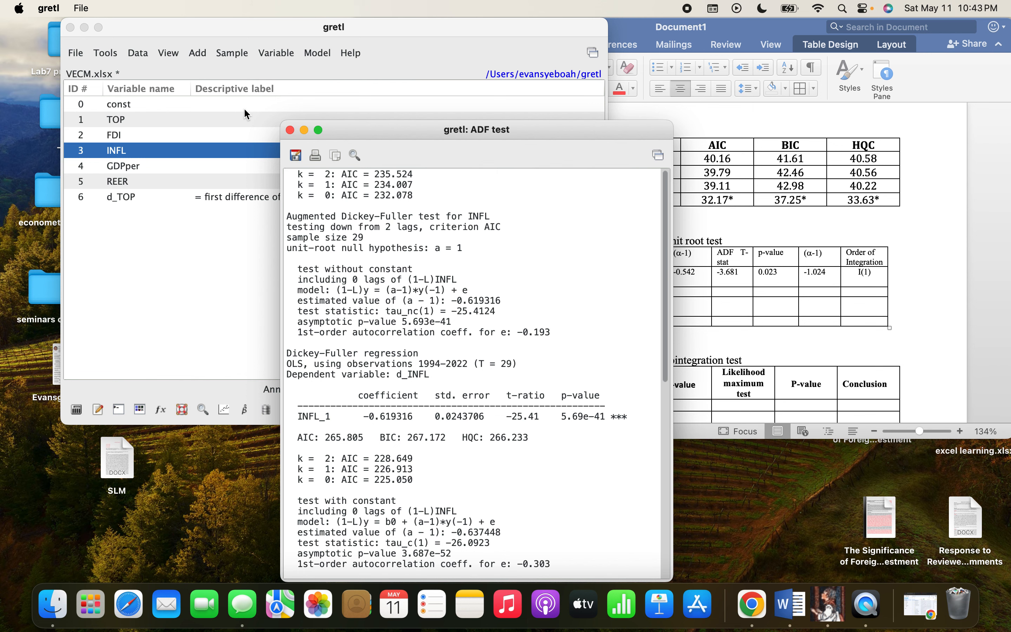
click(290, 131)
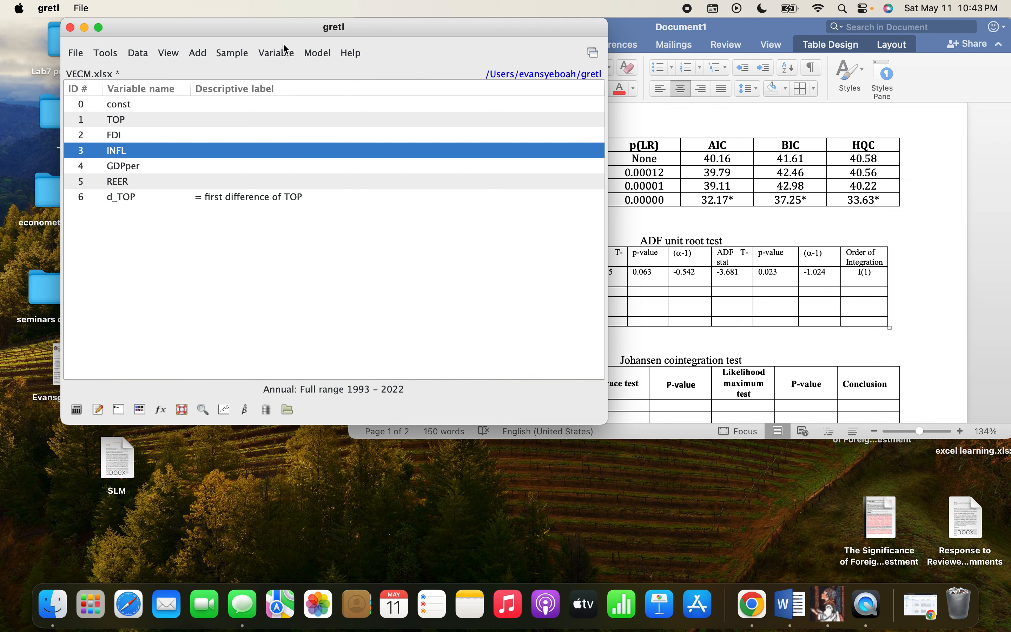
- Rerun the ADF test on the level of INFL with lag order 3 and check its constant-and-trend results
click(285, 53)
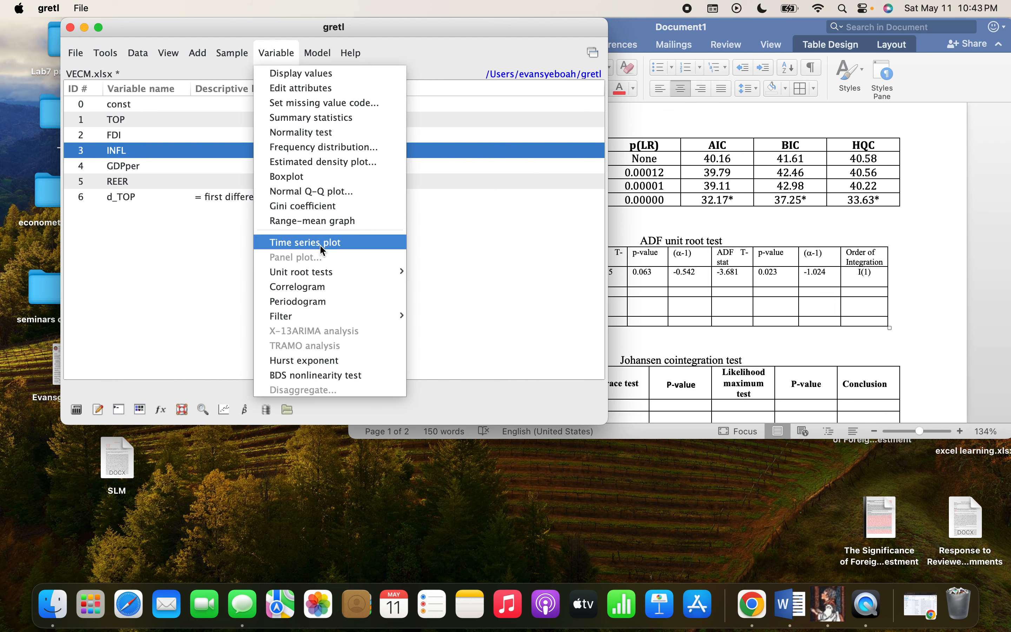
mouse_move(326, 272)
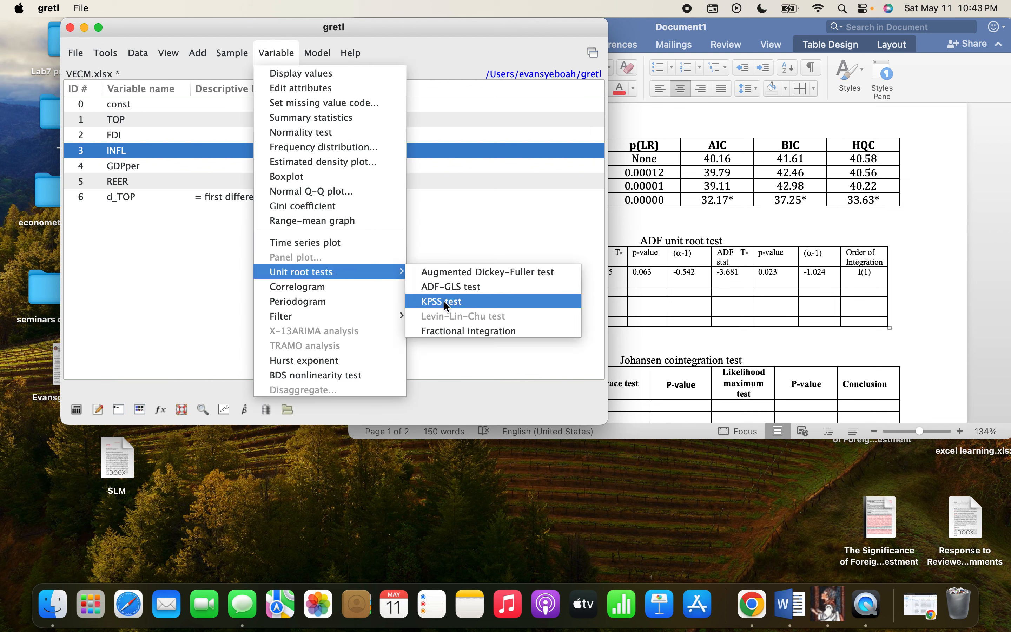
click(446, 268)
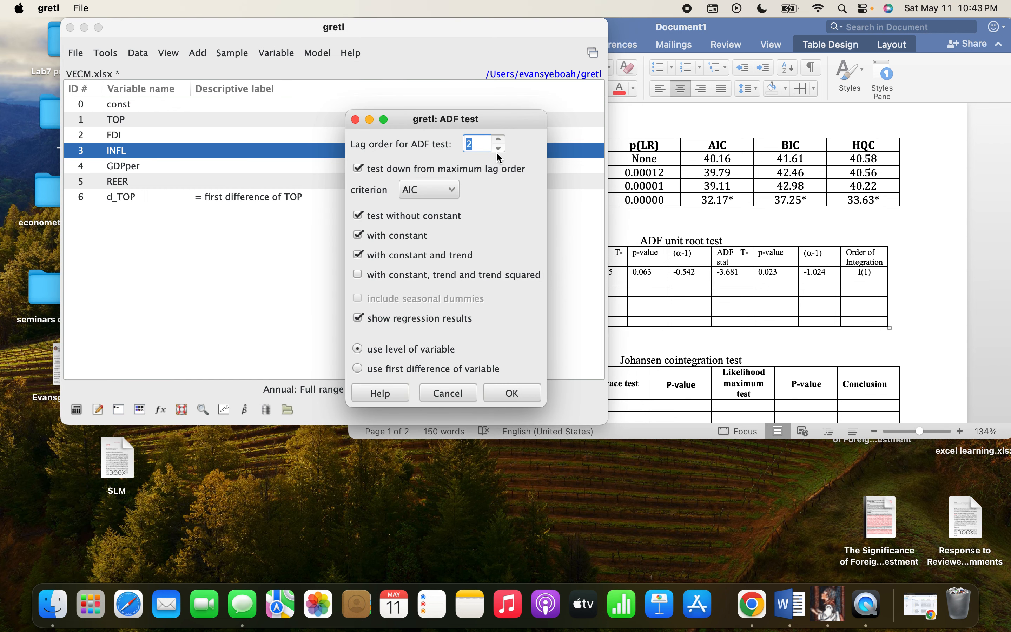
click(499, 139)
click(514, 394)
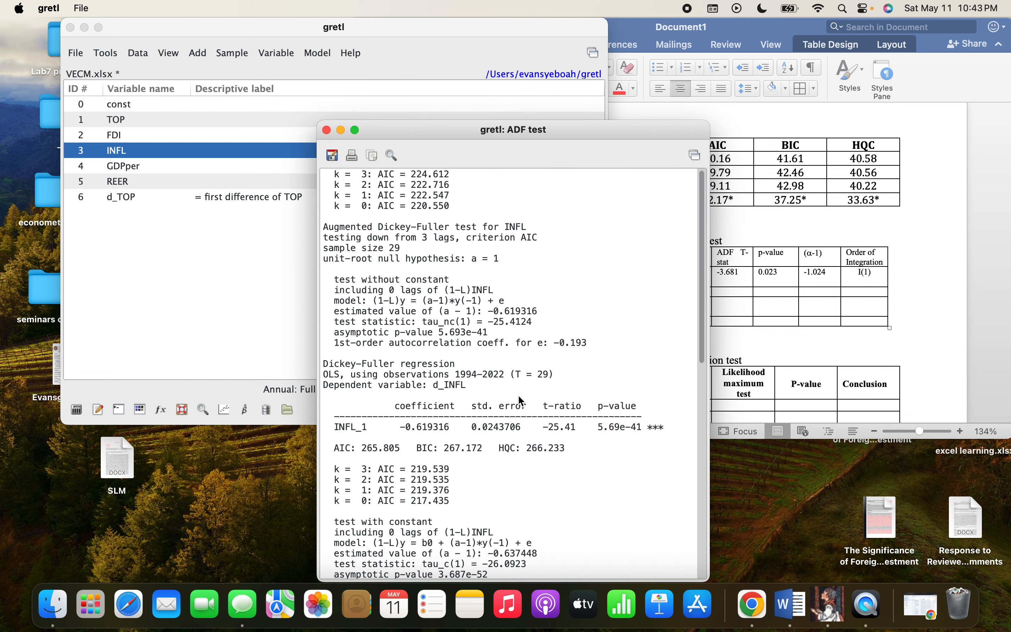
scroll(521, 401, down, 10)
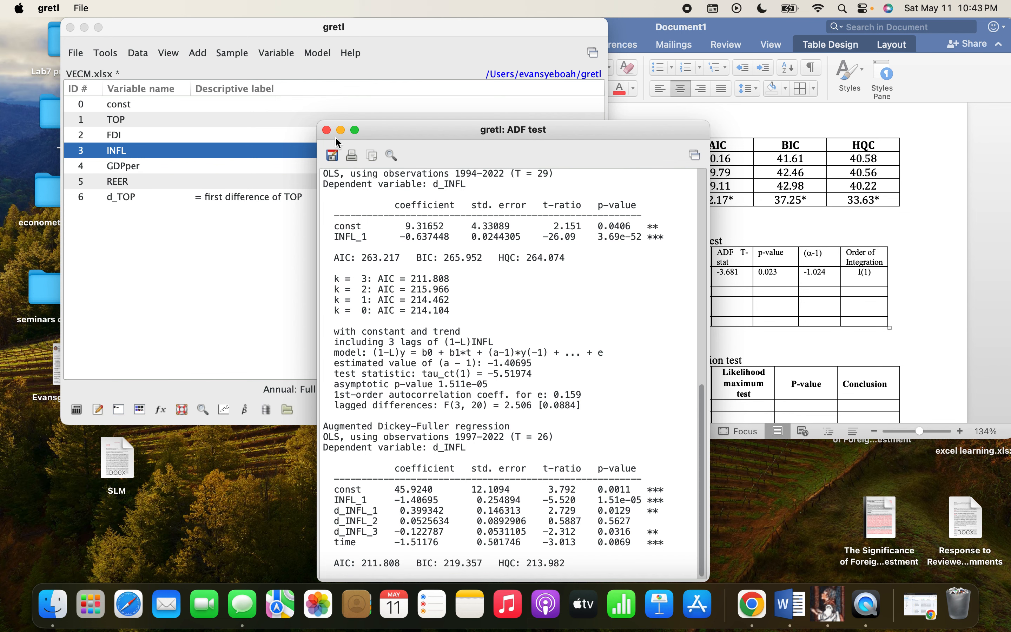
- Close the previous output and rerun the Augmented Dickey-Fuller test on the level of INFL with lag order 0
click(328, 131)
click(267, 52)
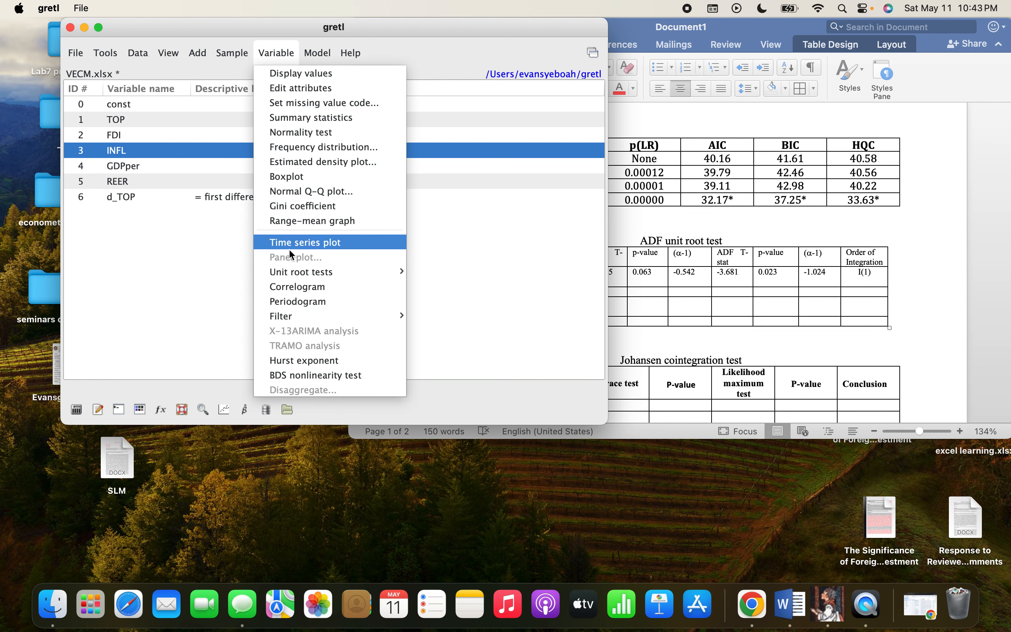
mouse_move(376, 272)
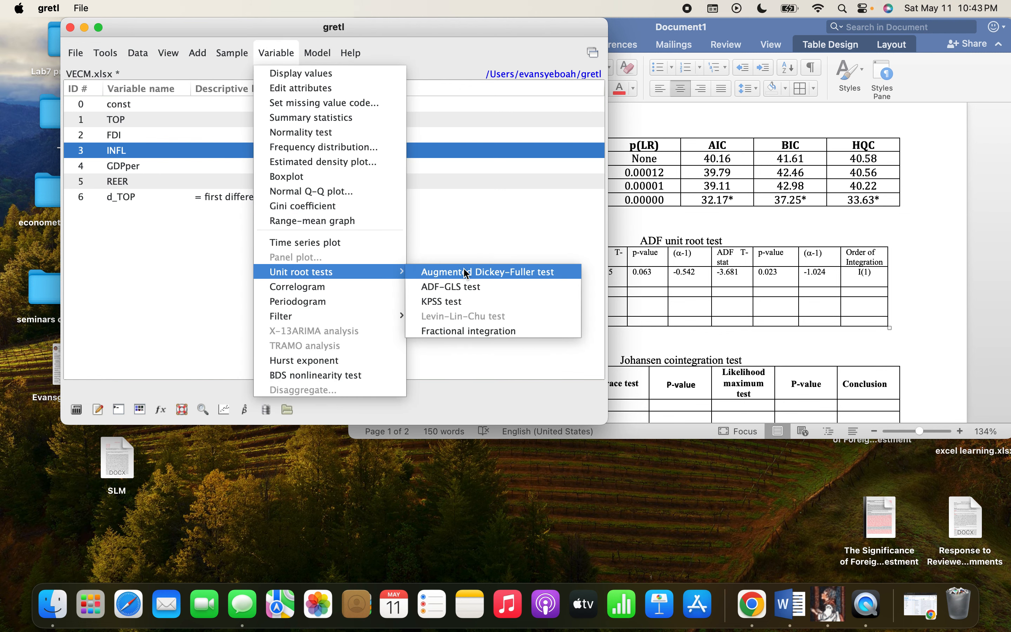
click(481, 272)
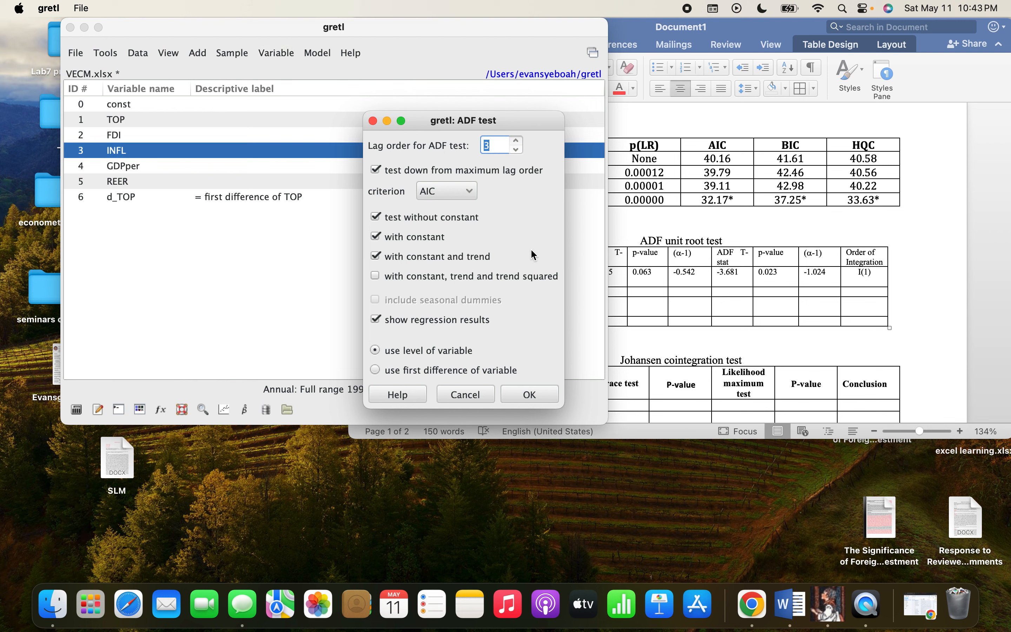
click(519, 153)
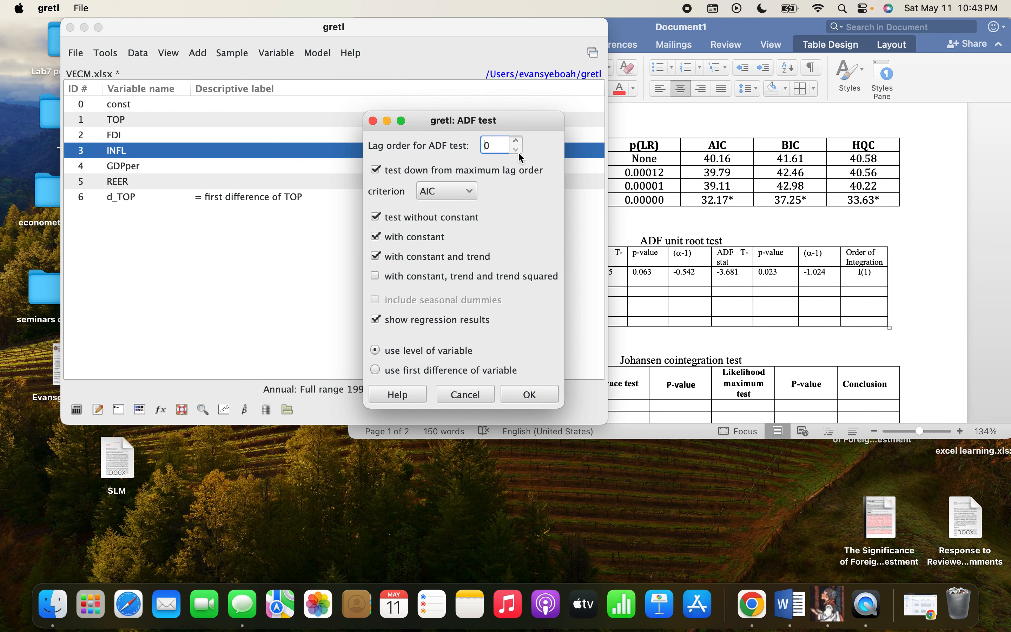
click(530, 395)
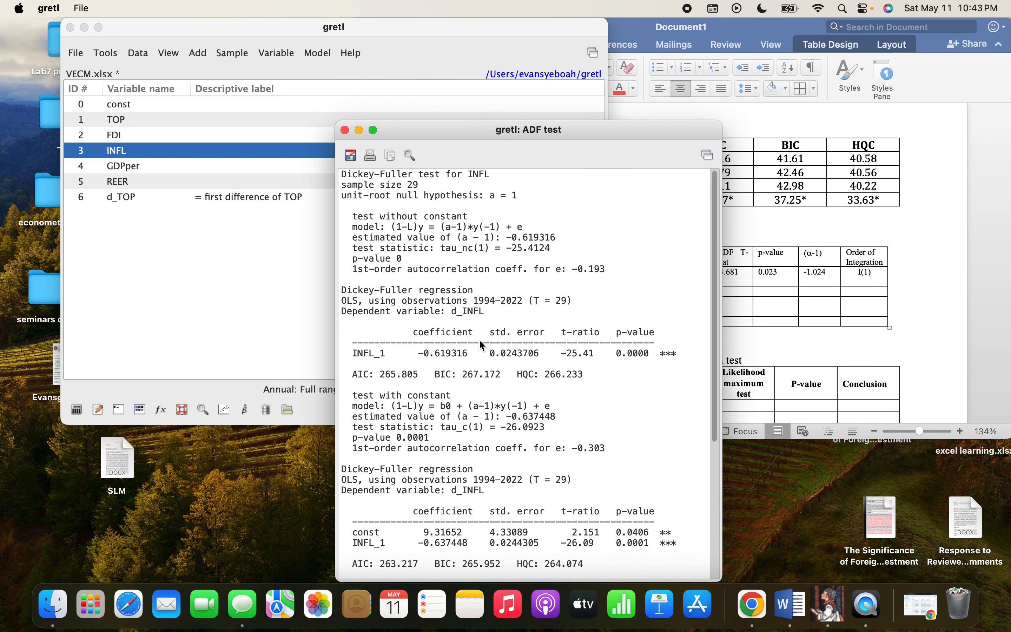
- Compare the lag-order-0 INFL test statistics and p-values across the three model specifications, and close the output
scroll(466, 317, down, 5)
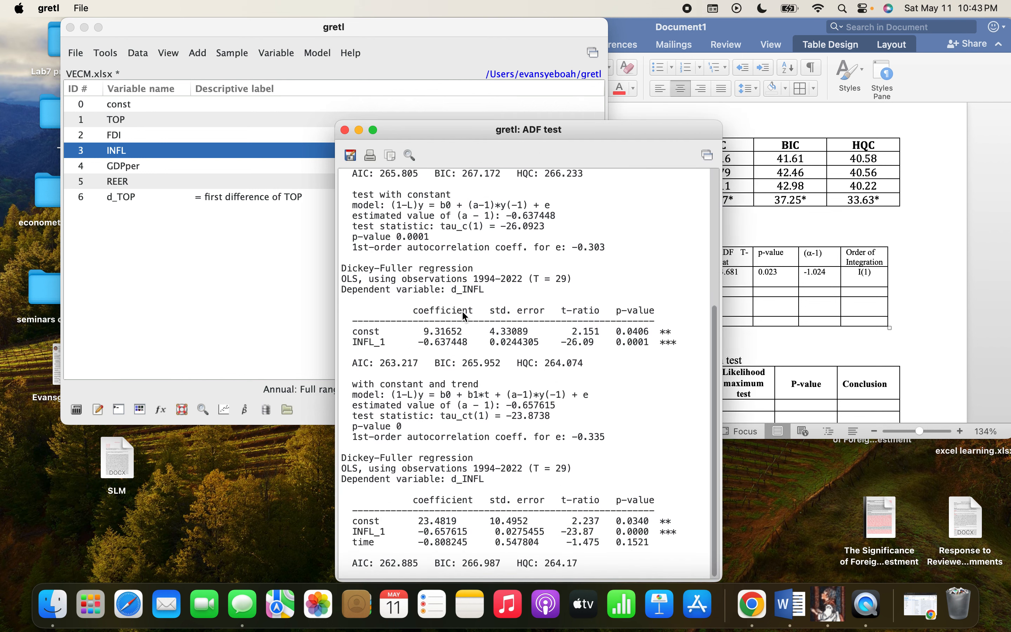
scroll(461, 309, up, 4)
scroll(461, 309, down, 4)
click(346, 130)
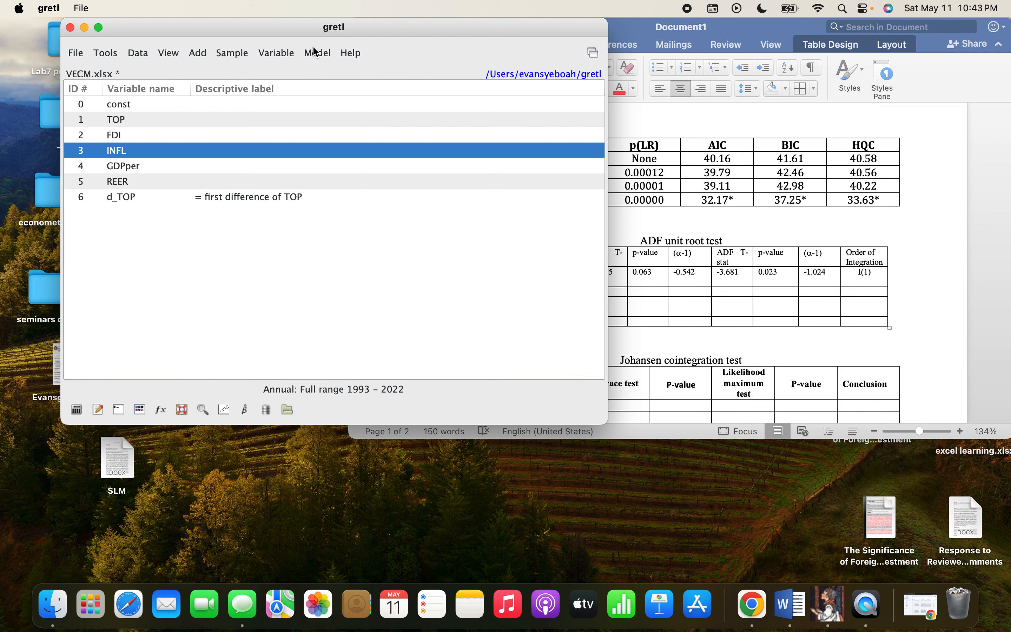
- Run the ADF test on the level of INFL with lag order 4, testing down by AIC, and check its constant-and-trend results
click(277, 53)
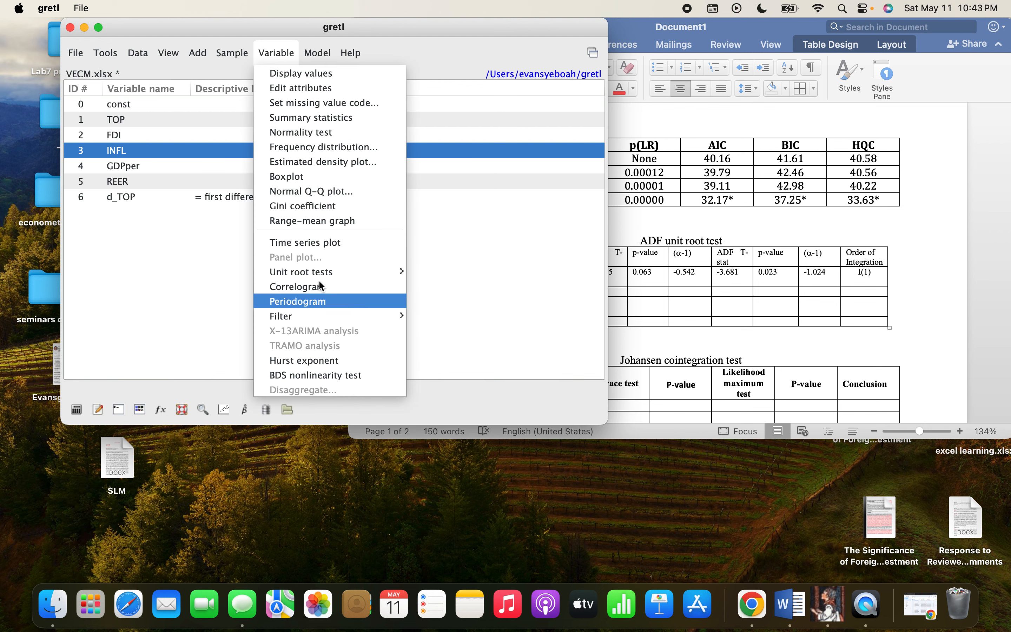
mouse_move(316, 272)
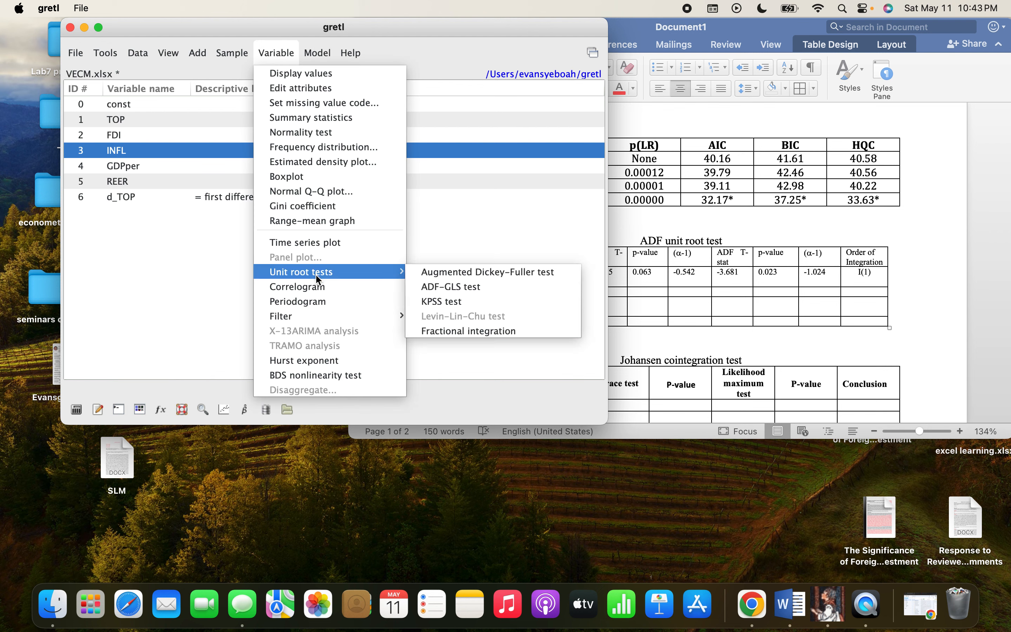
click(457, 272)
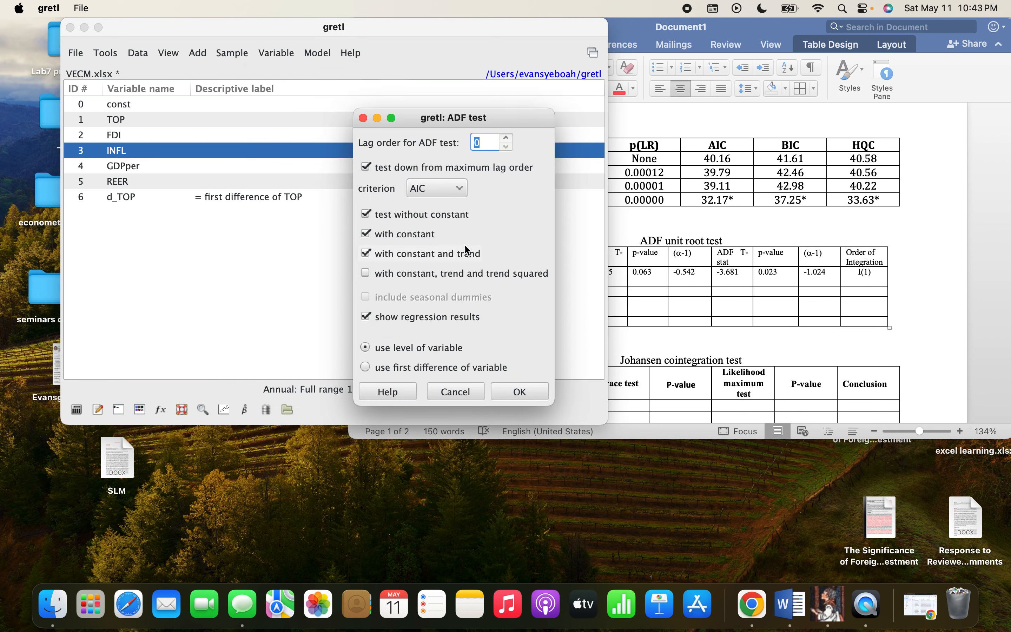
click(508, 139)
click(525, 392)
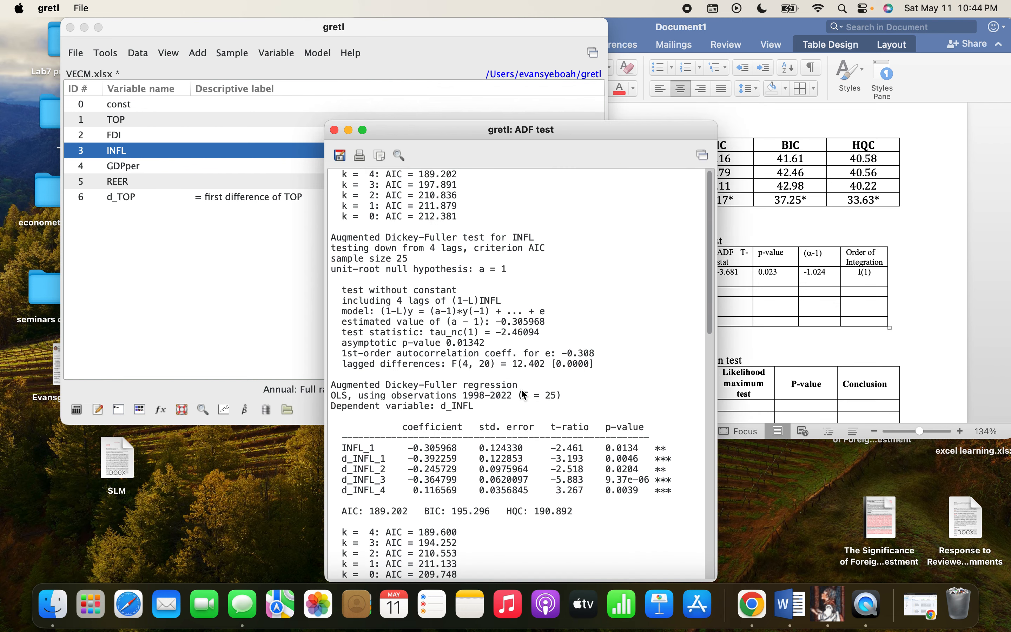
scroll(482, 355, down, 10)
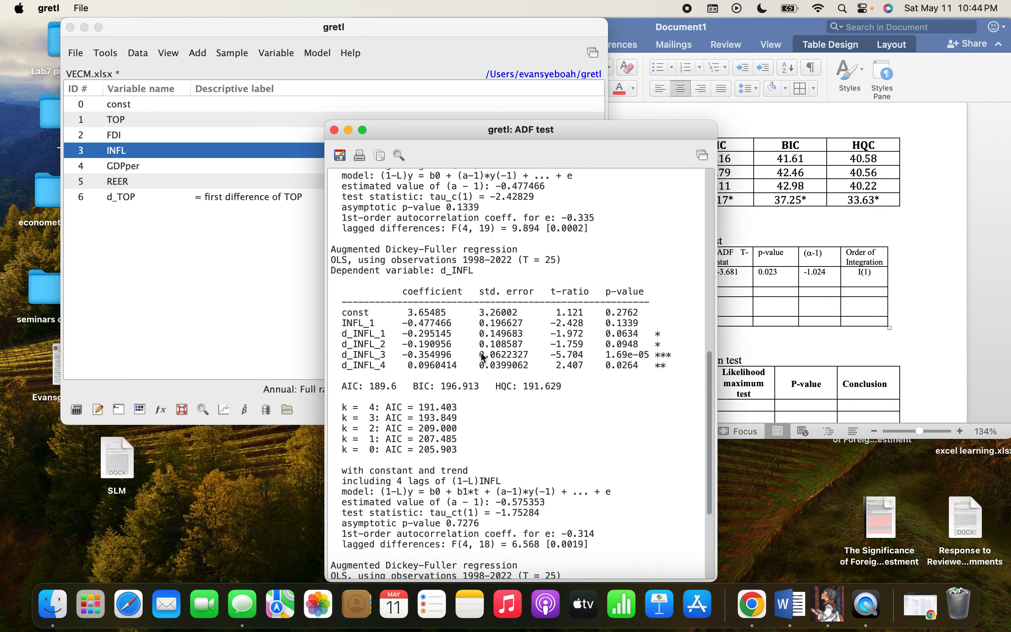
scroll(484, 358, down, 5)
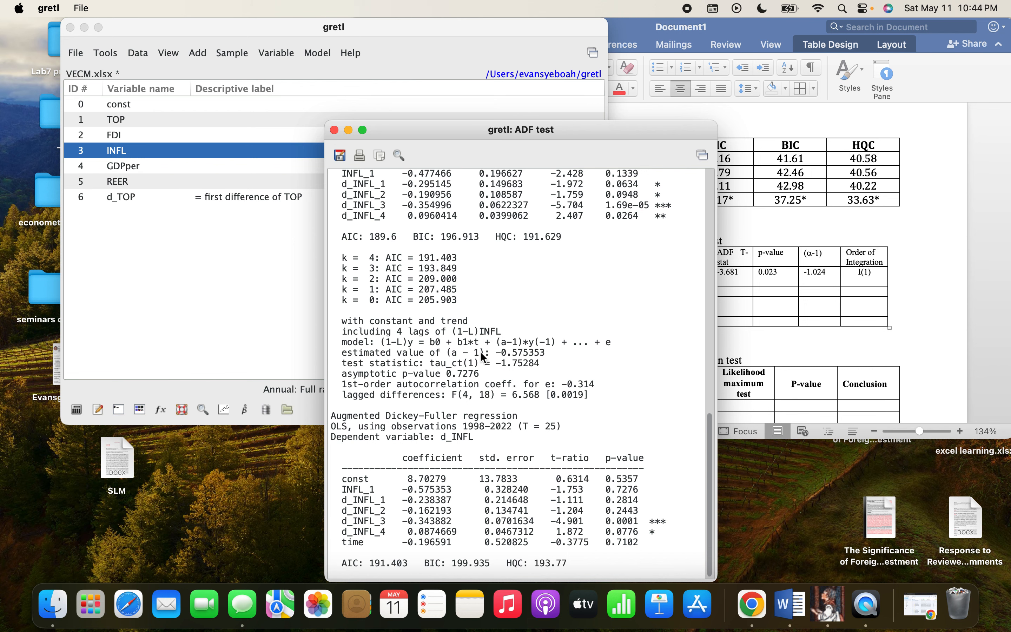
- Enter the constant-and-trend p-value 0.727 in the first ADF T-stat cell of the Infl row in Word
drag(451, 129, 367, 56)
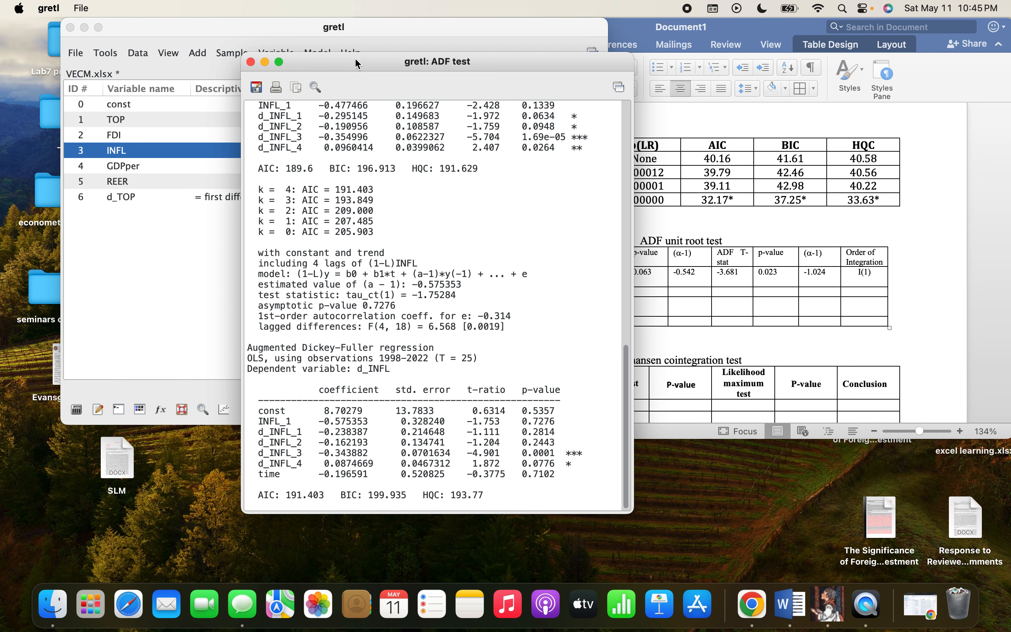
drag(354, 60, 279, 16)
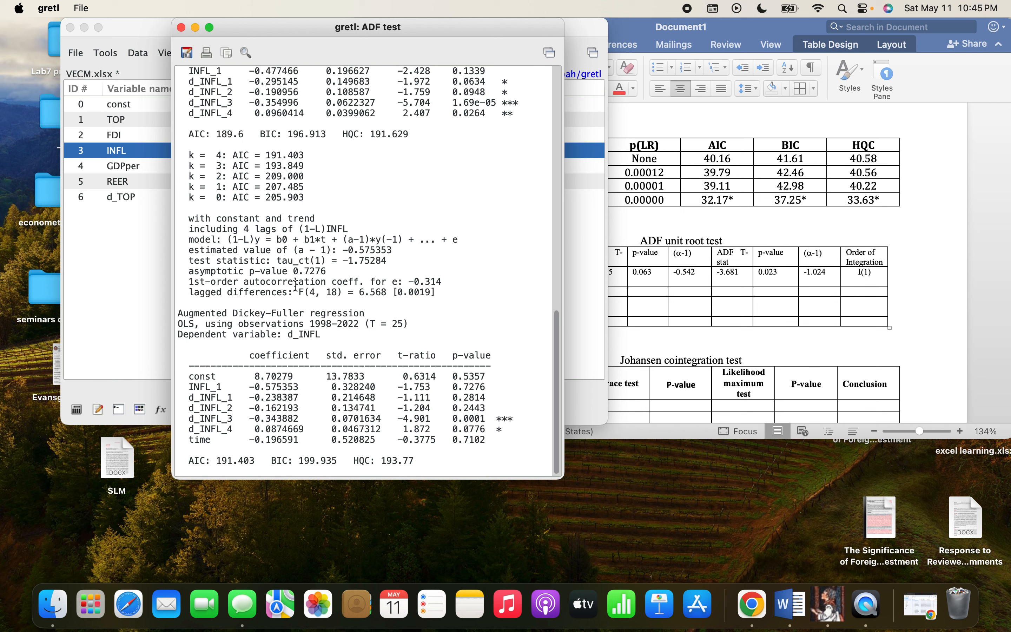
drag(294, 271, 321, 271)
click(650, 295)
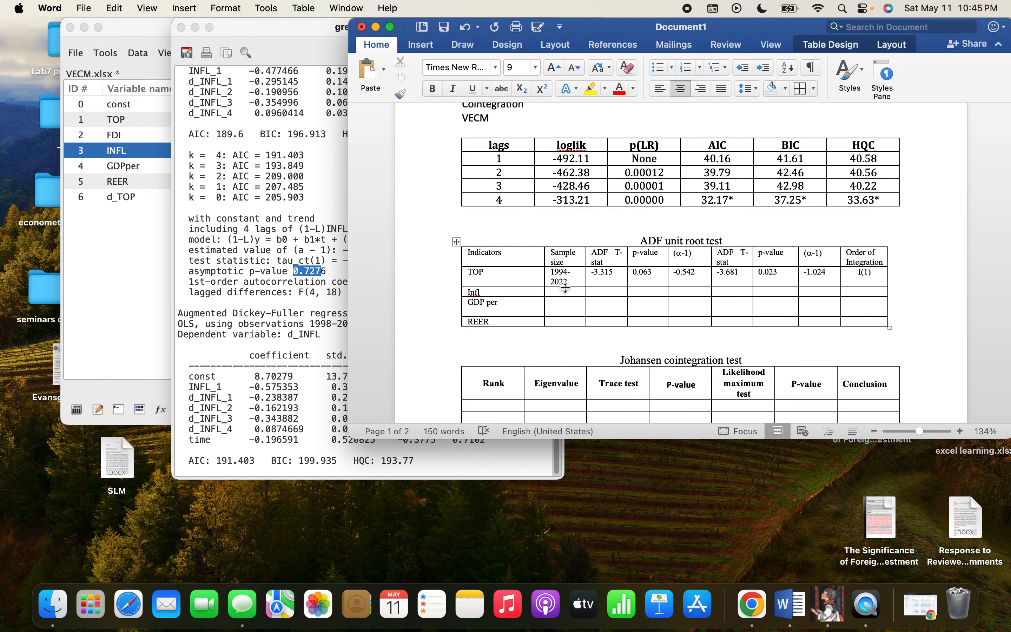
click(607, 292)
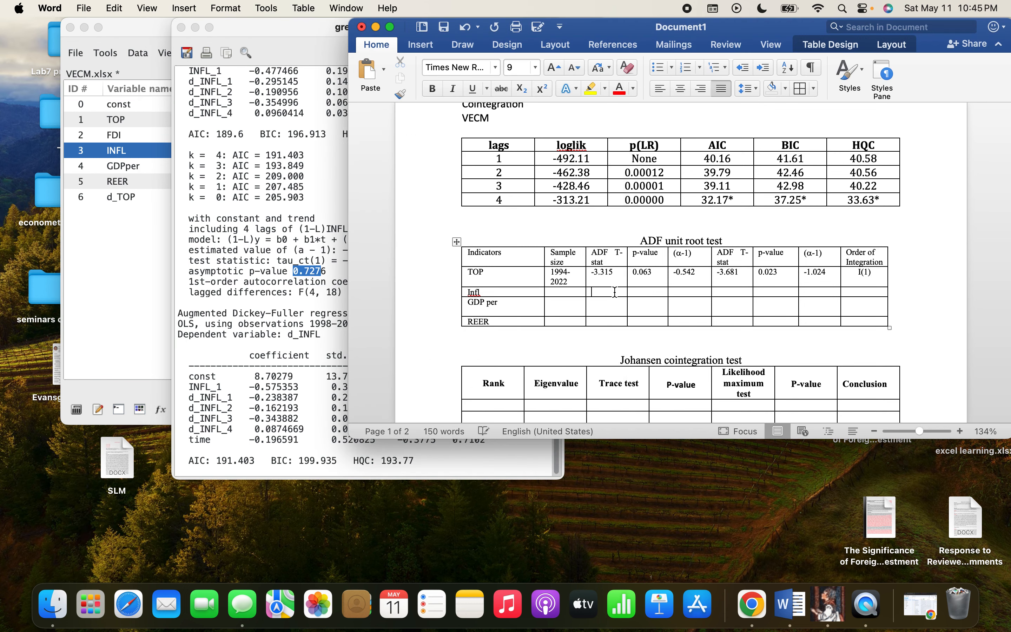
text(0.727)
- Copy the INFL test statistic -1.752 from the gretl output into the first p-value cell of the Infl row in Word
click(291, 303)
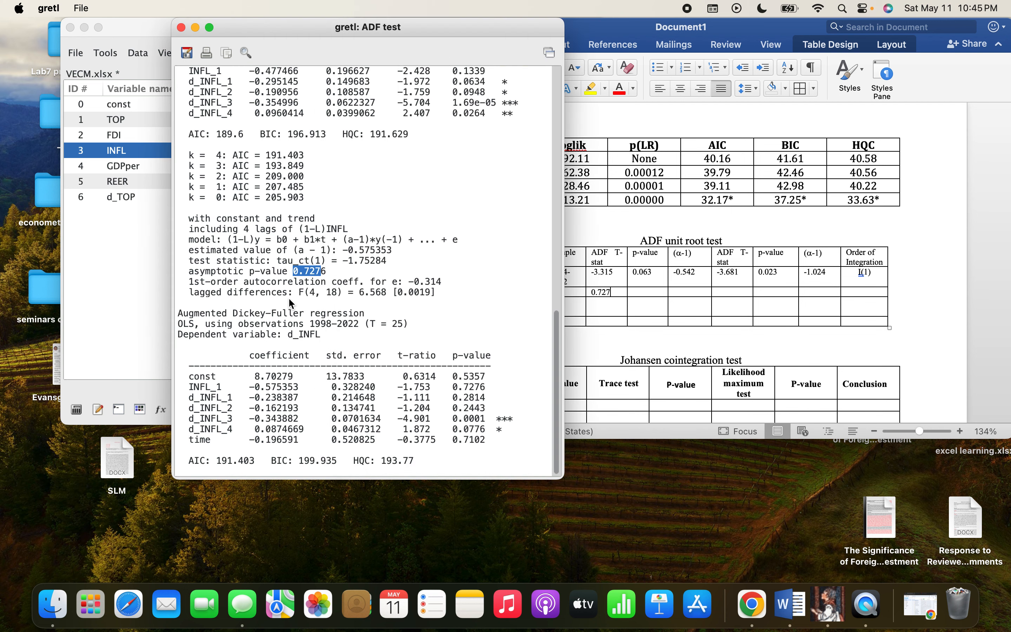
click(319, 274)
drag(343, 261, 376, 261)
key(super+c)
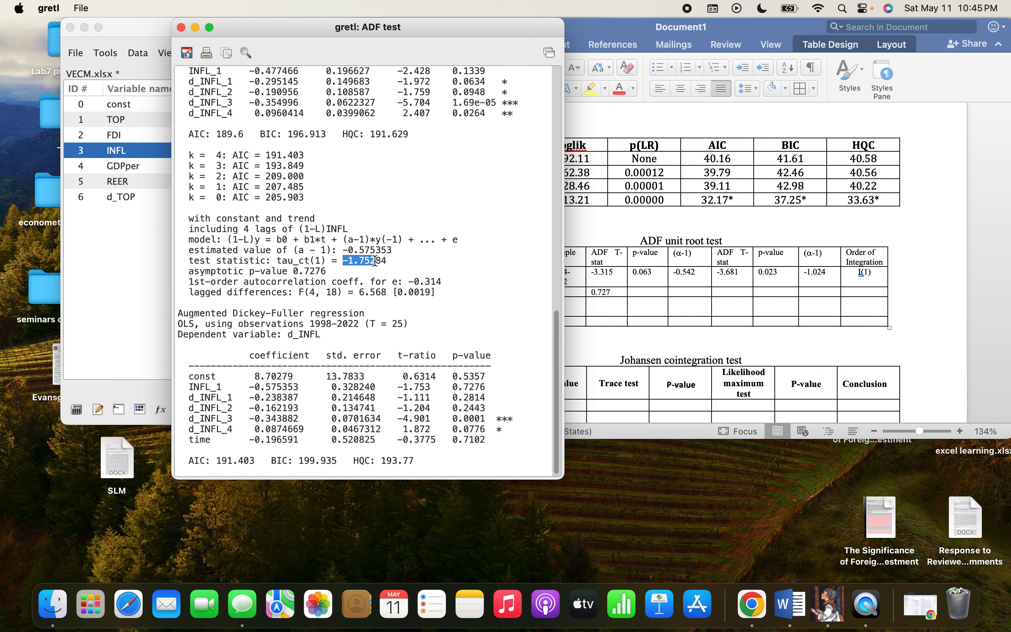
click(671, 281)
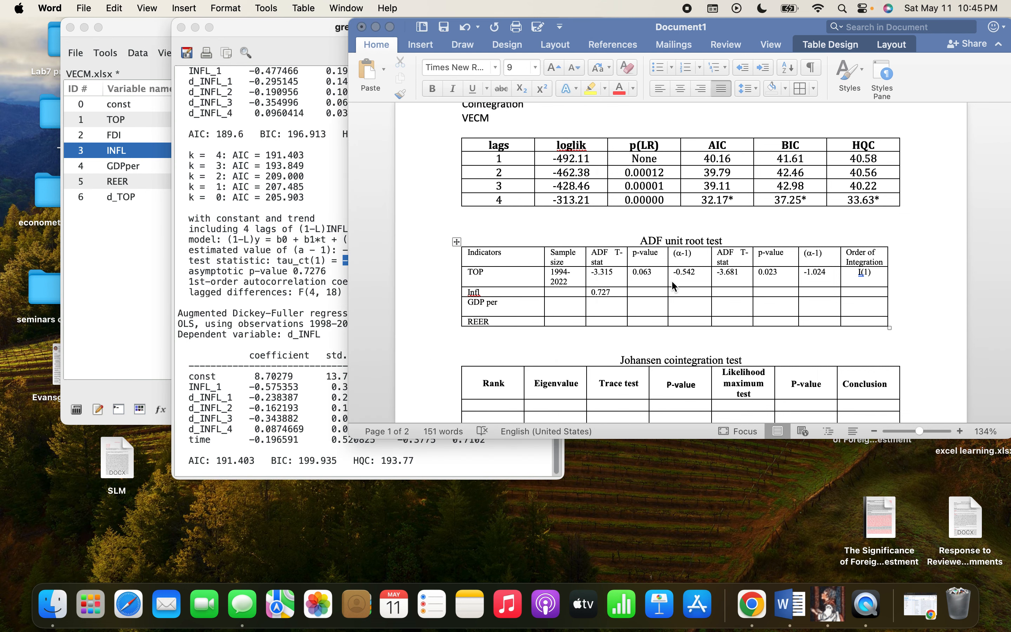
click(641, 291)
key(super+v)
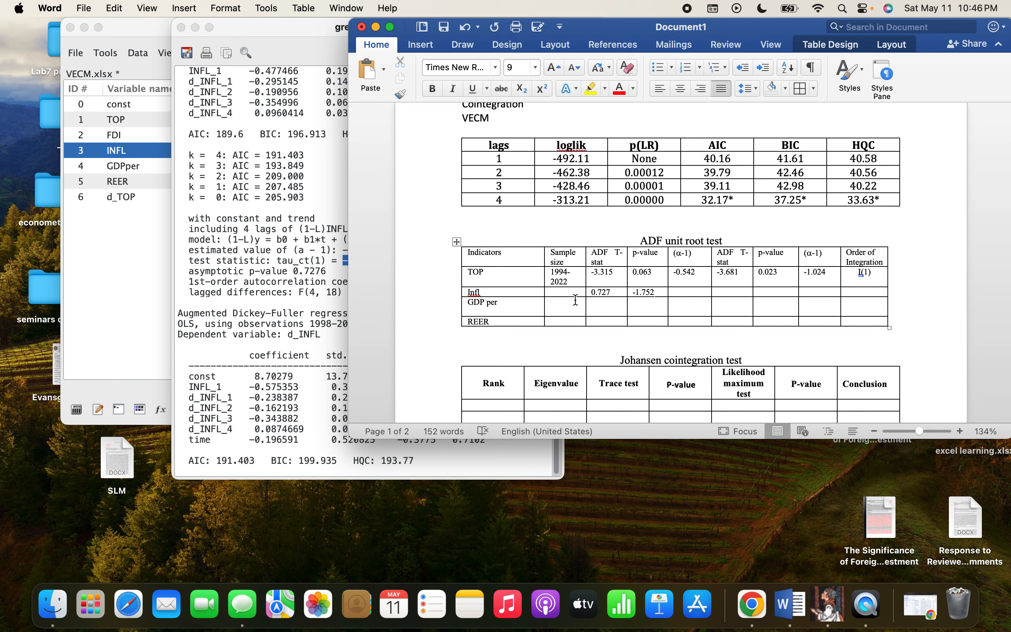
- Copy the estimated (a - 1) value -0.575 from gretl into the first (α-1) cell of the Infl row in Word
click(338, 294)
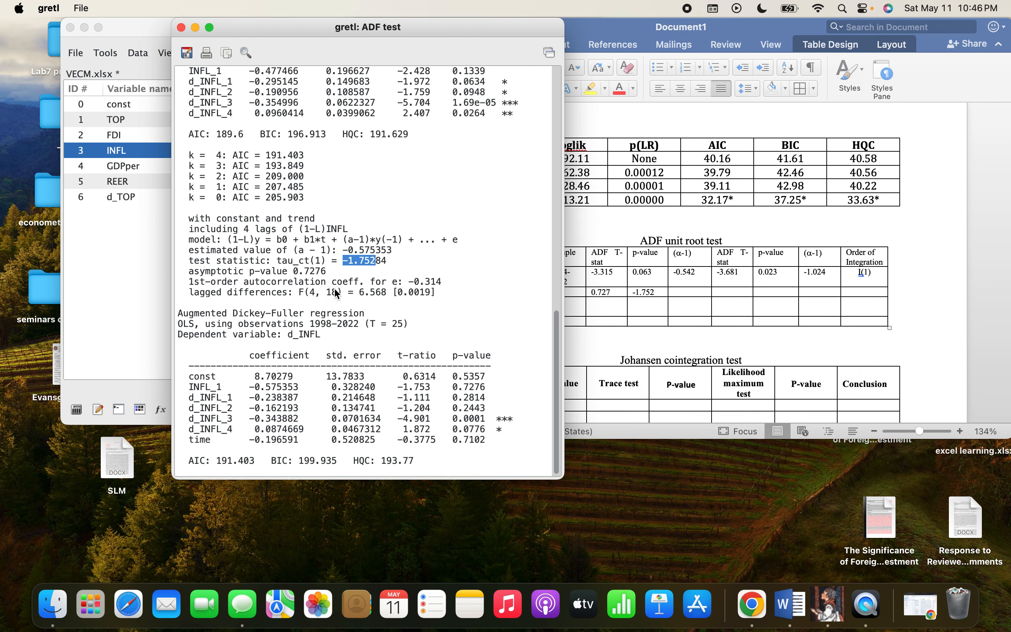
click(345, 253)
drag(342, 250, 377, 251)
key(super+c)
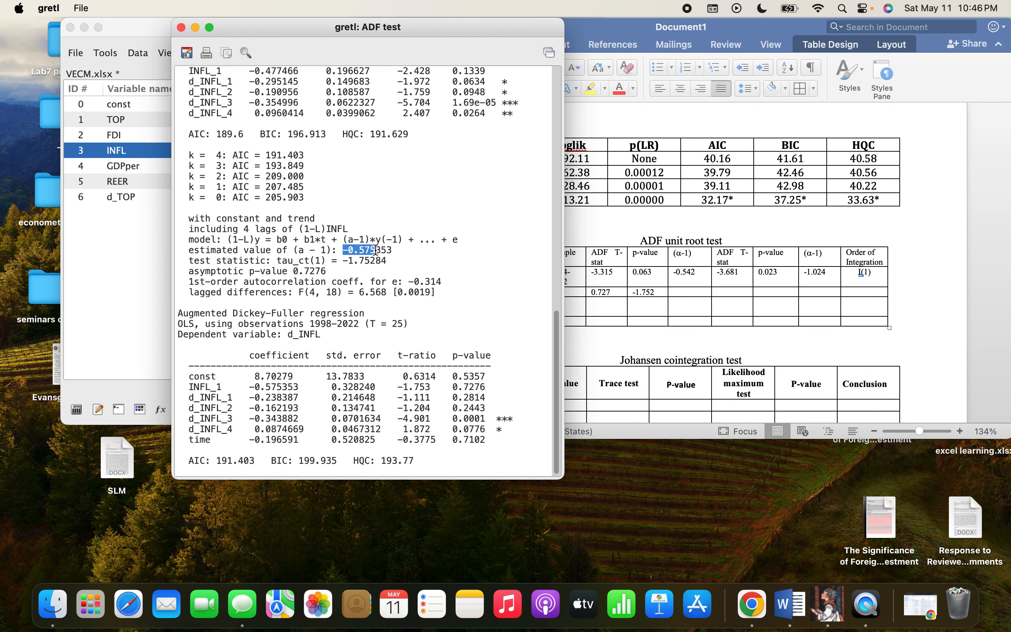
click(755, 280)
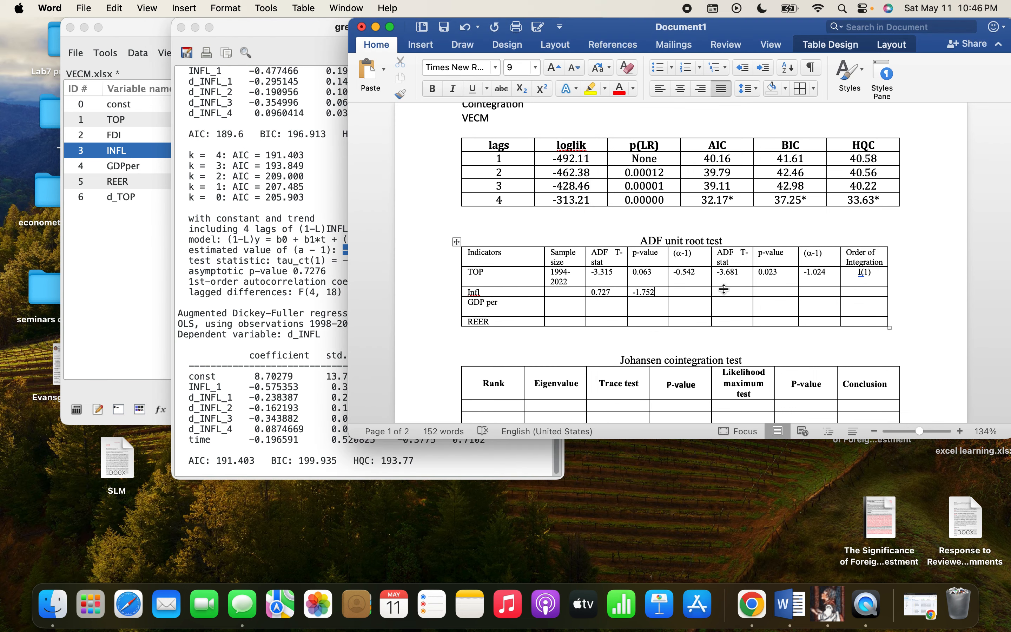
click(690, 289)
key(super+v)
- Close the INFL test output in gretl and add the first difference of INFL to the dataset
click(290, 290)
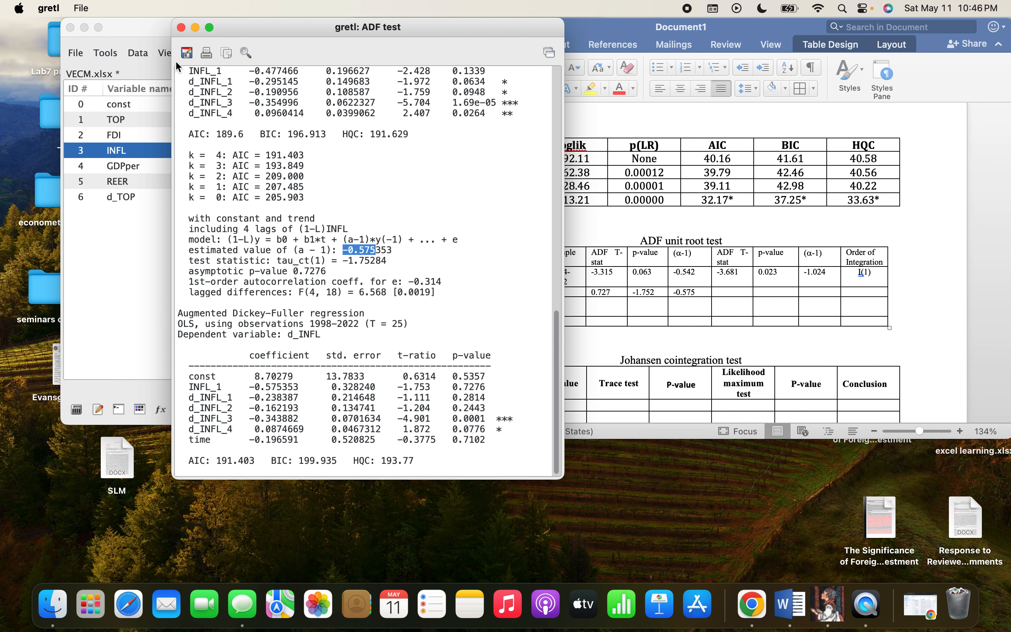
click(181, 28)
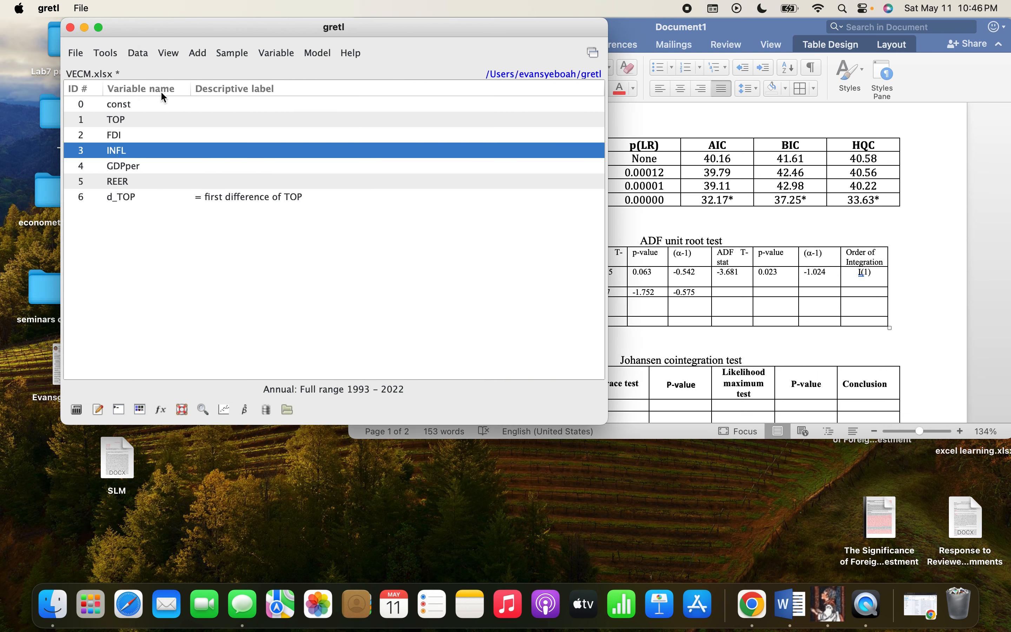
click(198, 53)
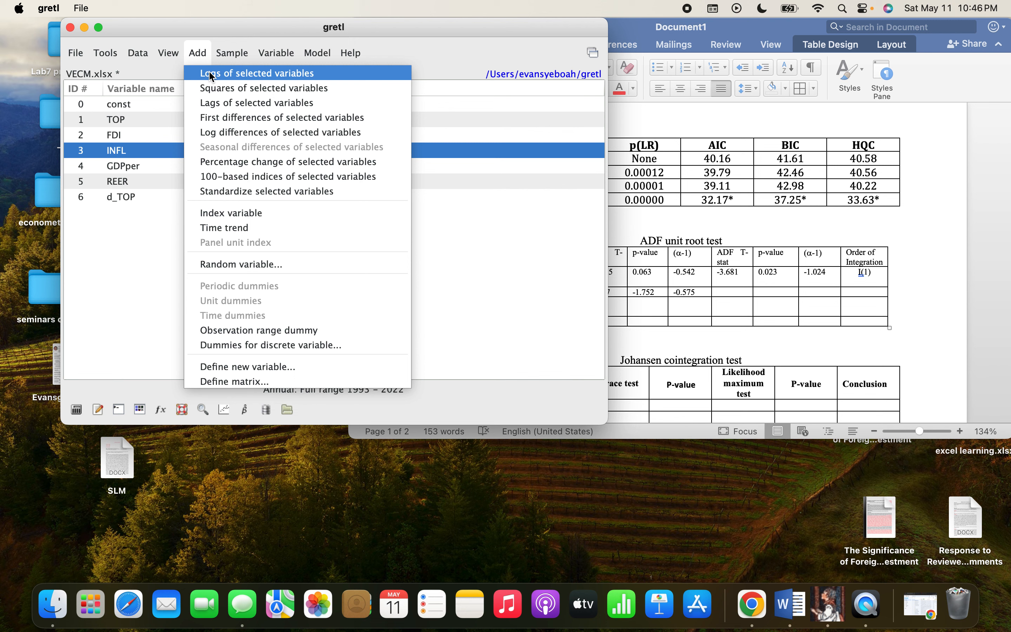
click(211, 121)
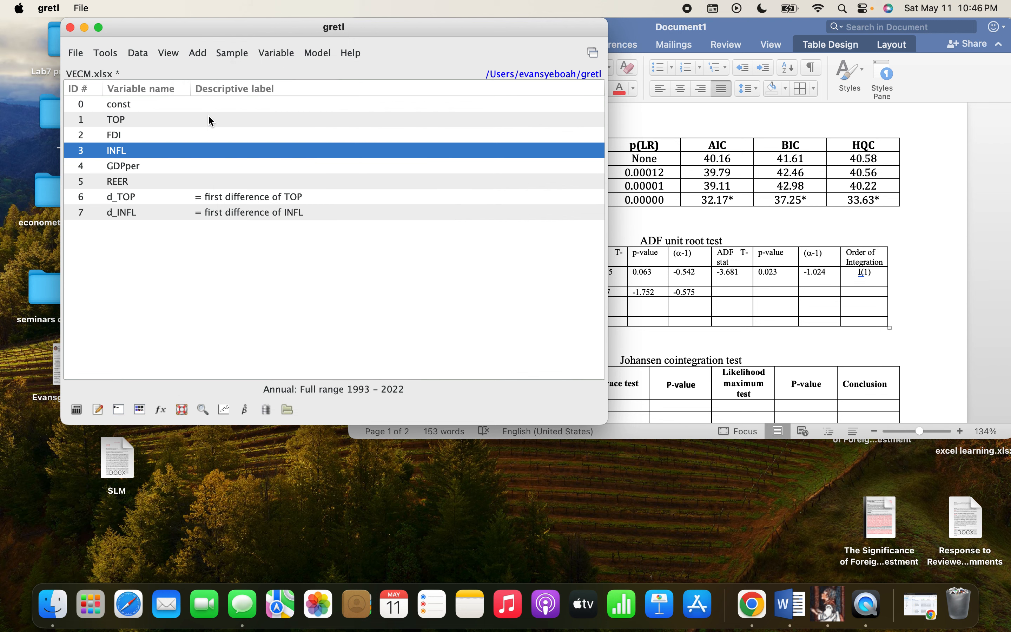
- Run the ADF test on the level of d_INFL with lag order 4, testing down by AIC
click(176, 213)
click(284, 53)
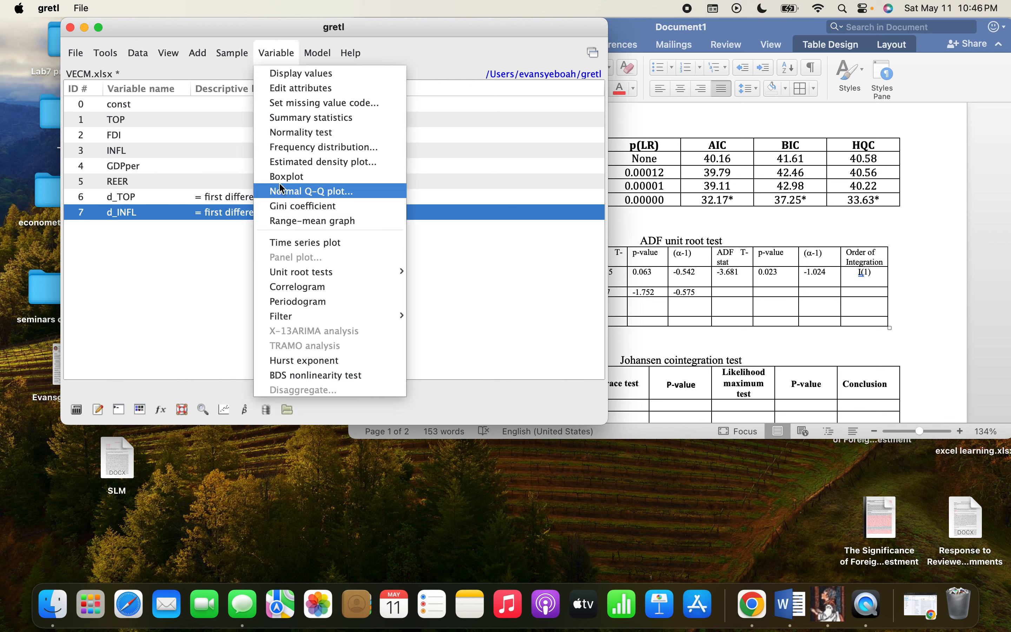
mouse_move(297, 273)
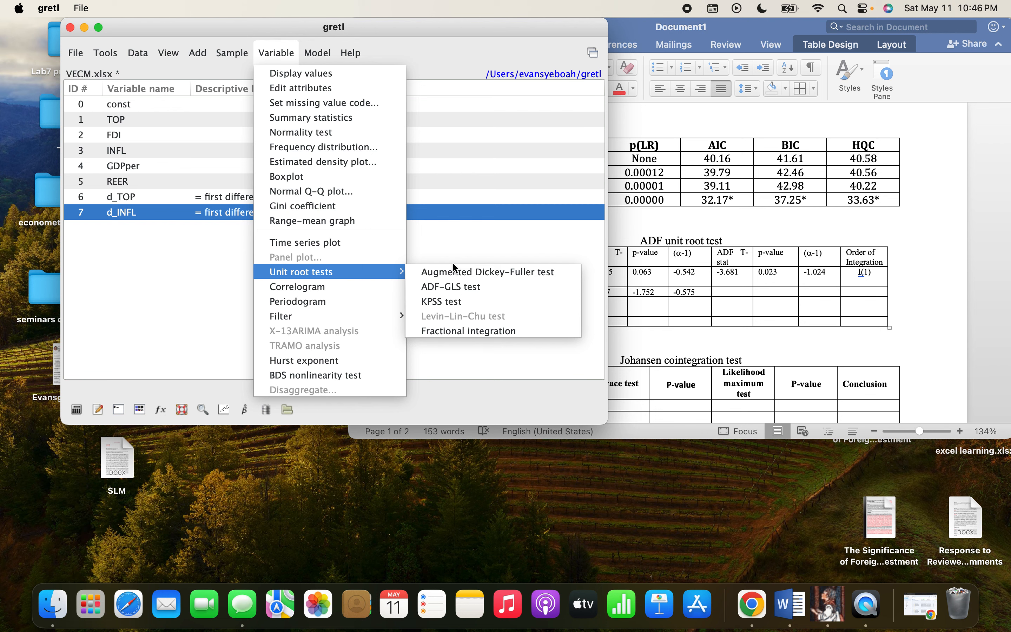
click(452, 272)
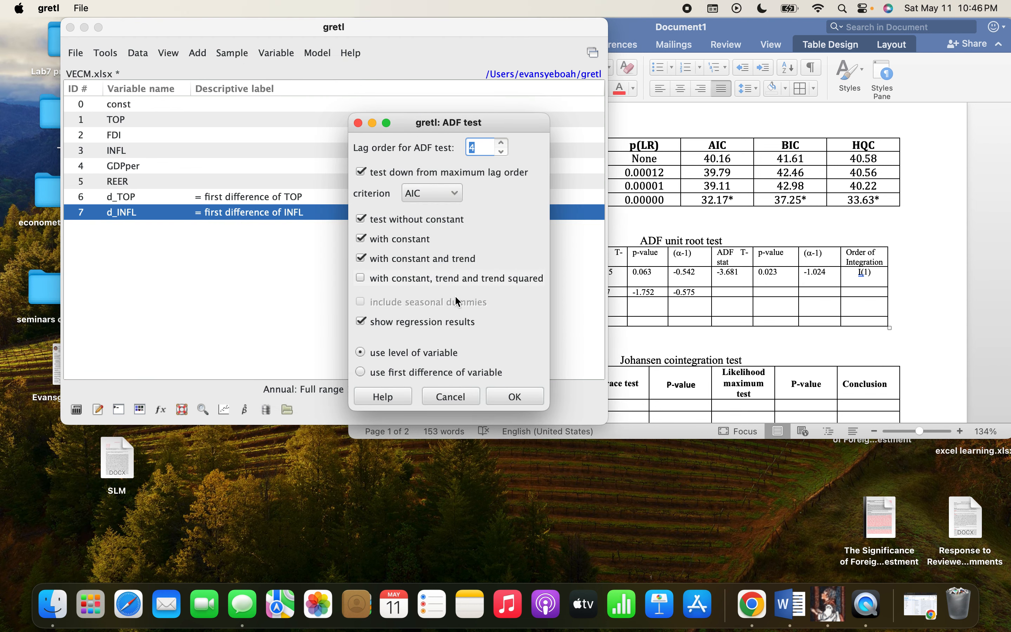
click(514, 396)
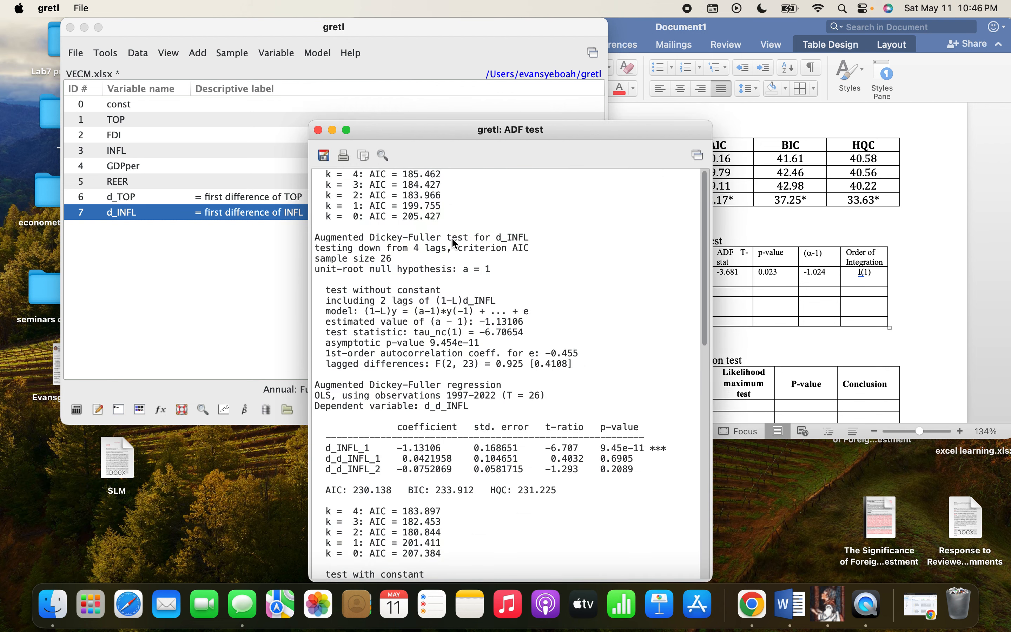
- Enter the d_INFL with-constant-and-trend test statistic -6.377 from gretl in the second ADF T-stat cell of the Infl row in Word
drag(431, 131, 269, 7)
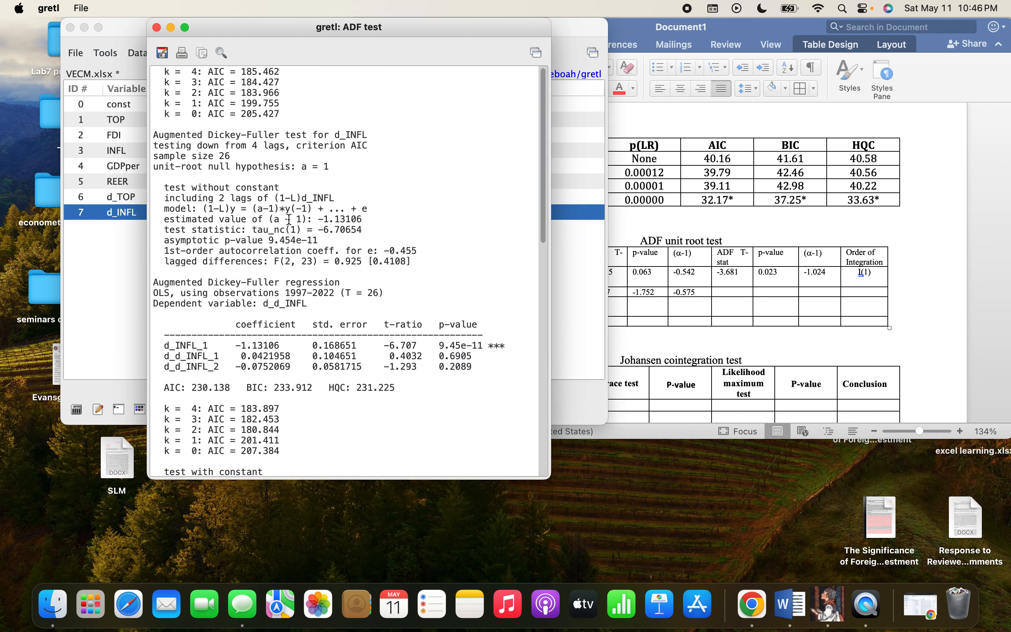
scroll(289, 219, down, 15)
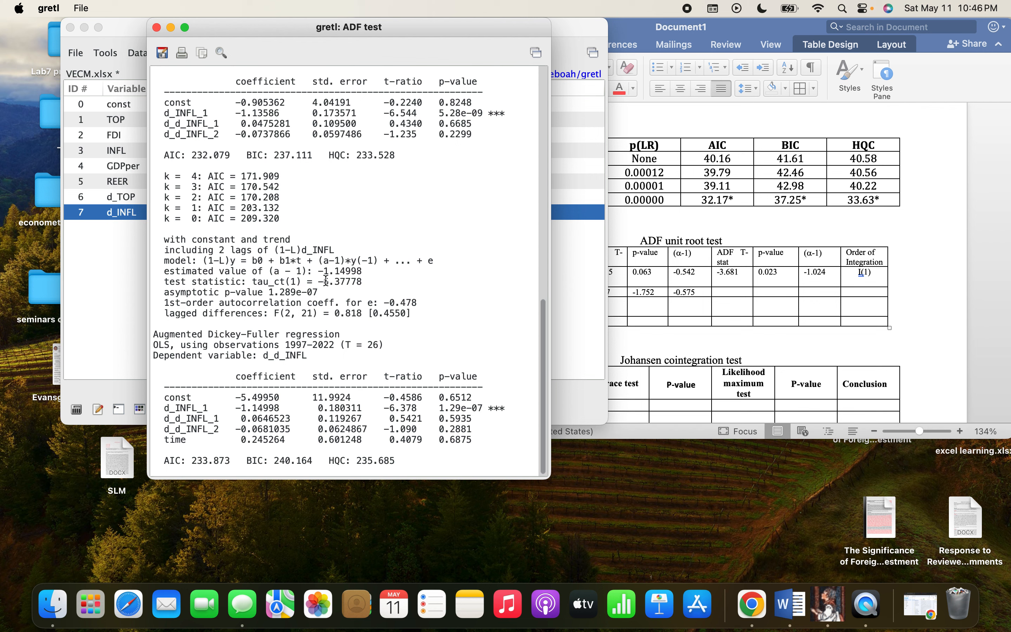
drag(319, 281, 350, 283)
click(741, 307)
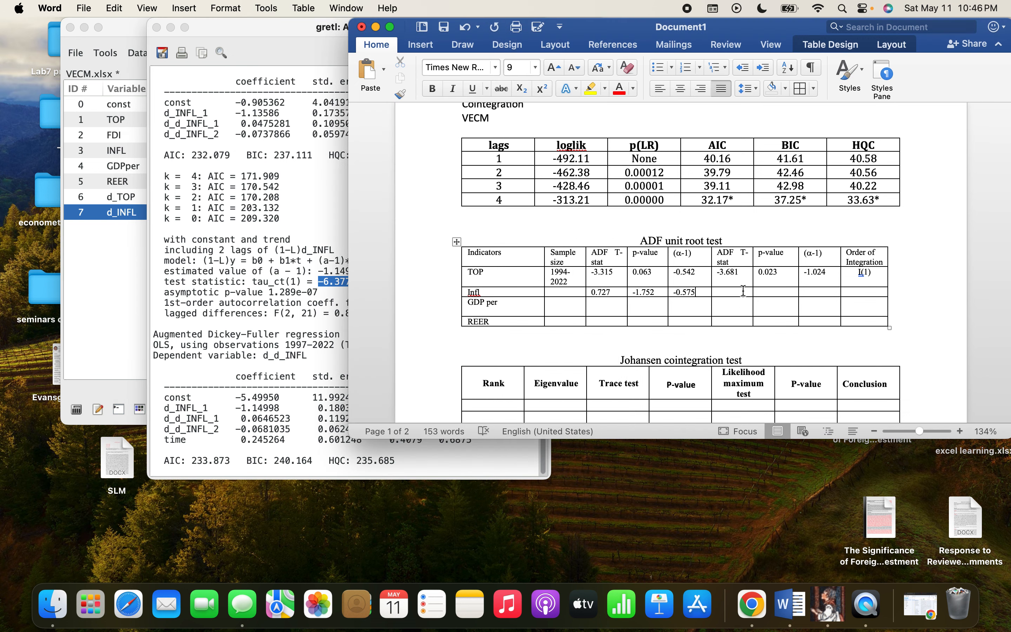
click(738, 291)
text(-6.377)
- Copy the estimated (a - 1) value -1.149 from the gretl output into the second (α-1) cell of the Infl row in Word
click(296, 271)
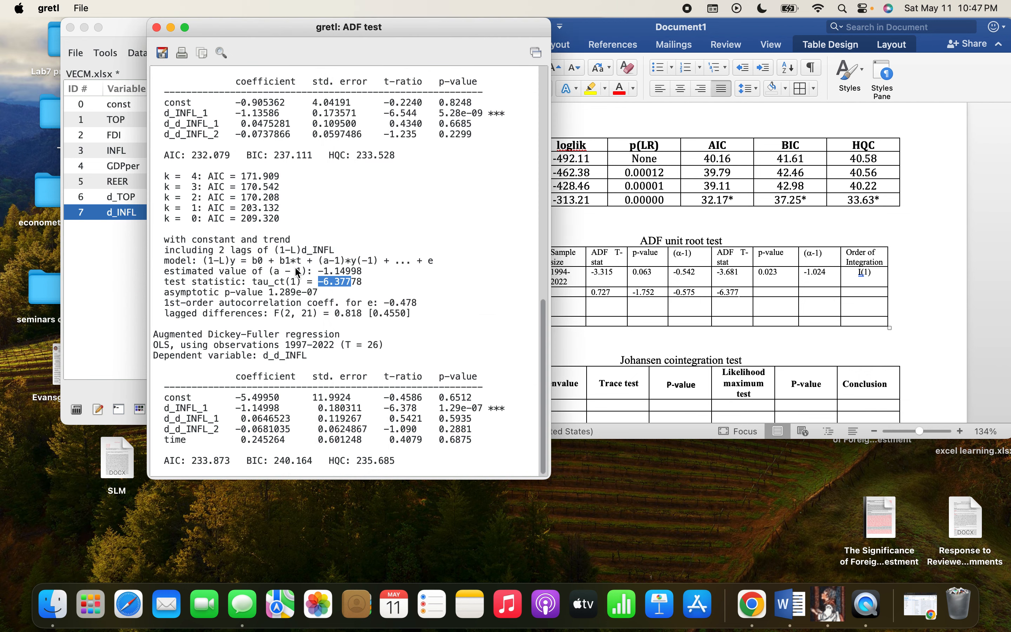
click(336, 273)
drag(319, 272, 352, 272)
key(super+c)
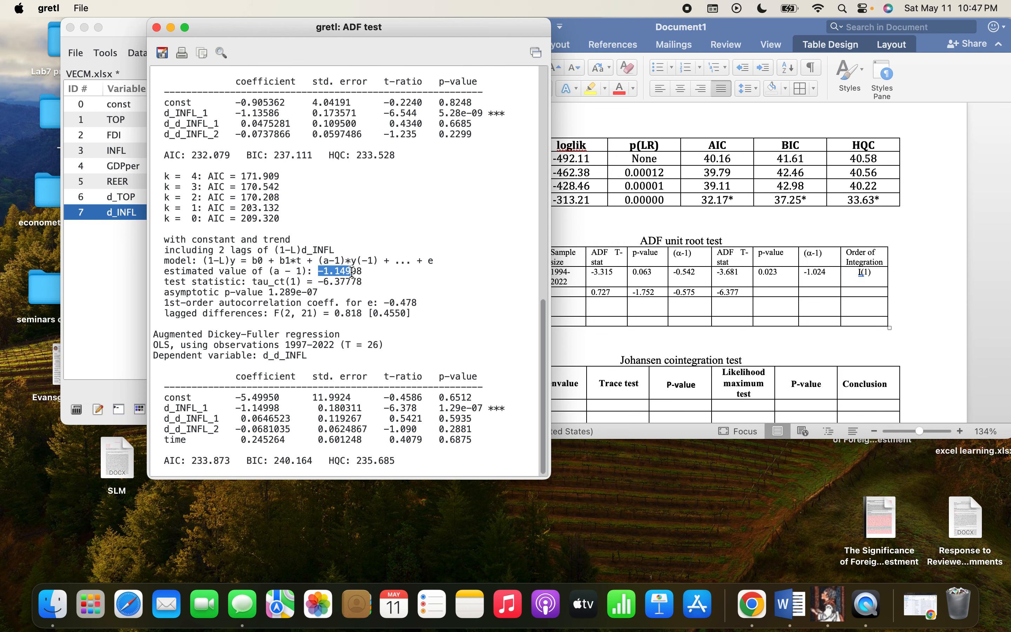
click(762, 281)
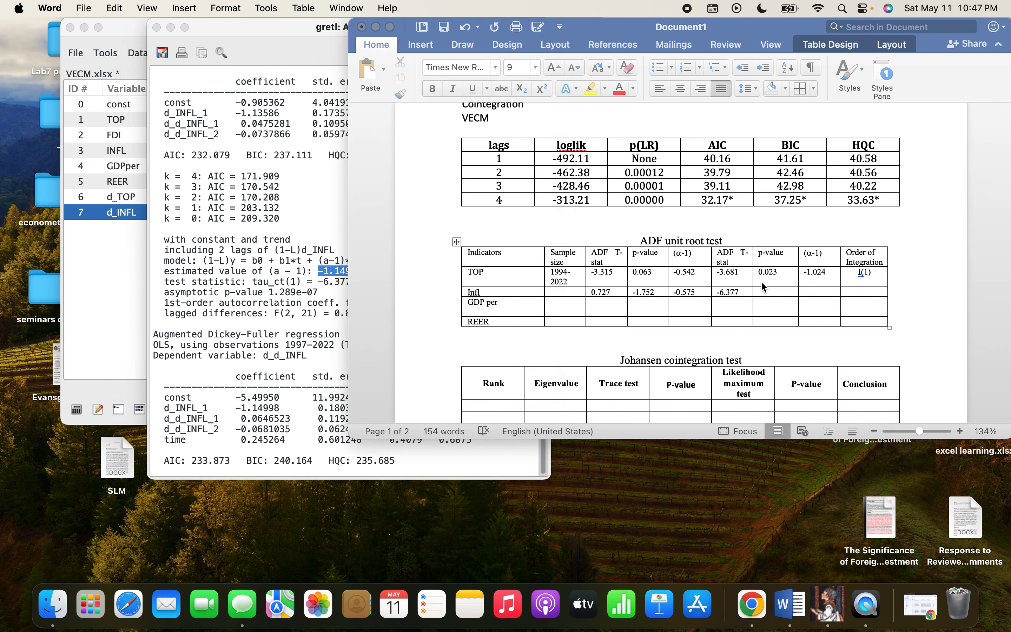
click(820, 292)
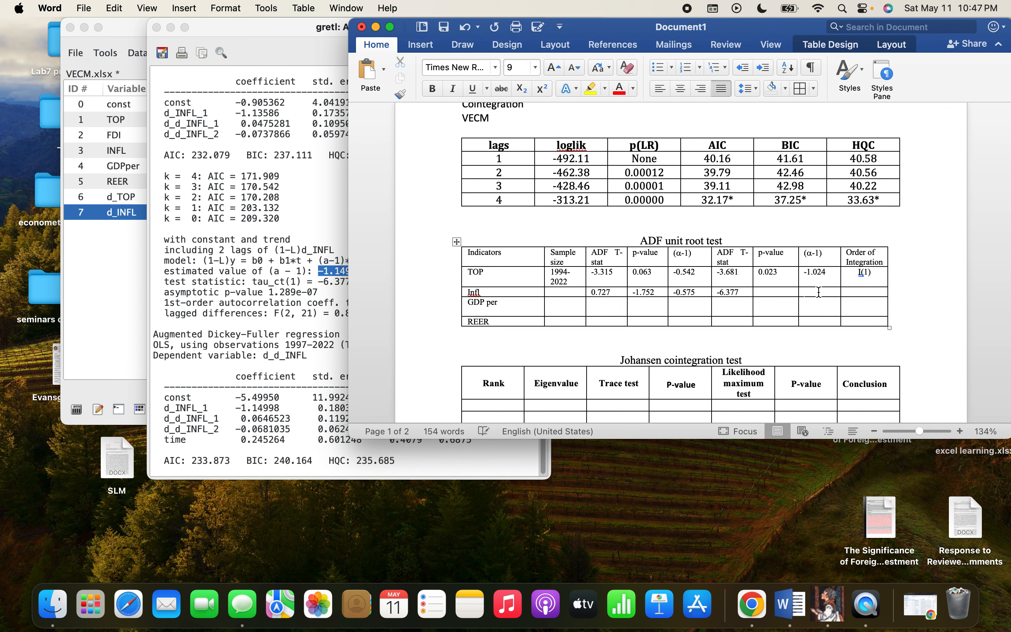
key(super+v)
- Complete the Infl row with second p-value 0.000 and order of integration I (1), and space TOP's order of integration the same way
click(766, 289)
text(0.000)
click(855, 292)
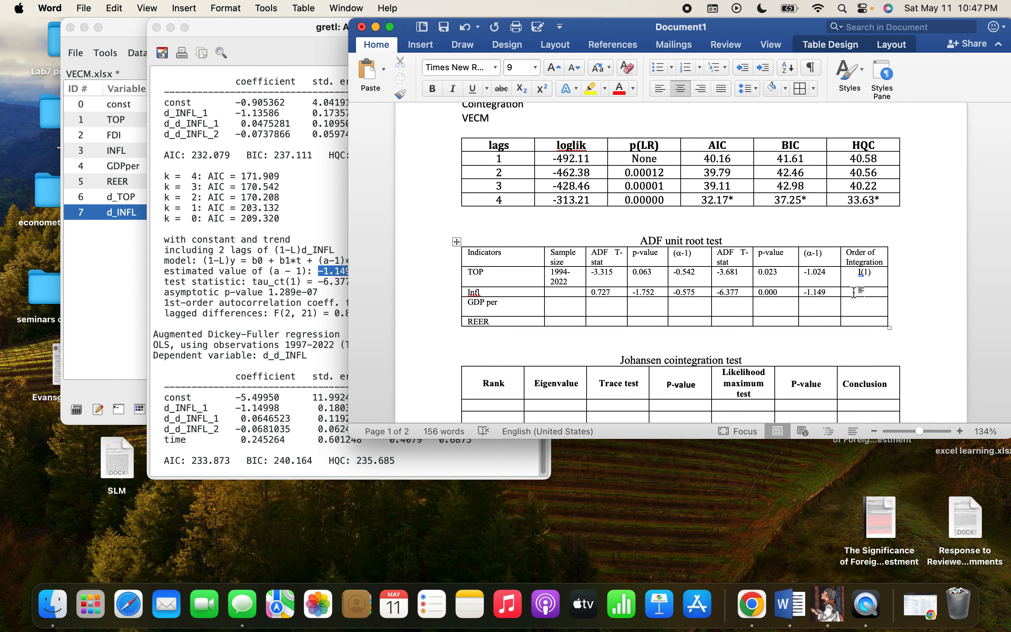
text(I(1))
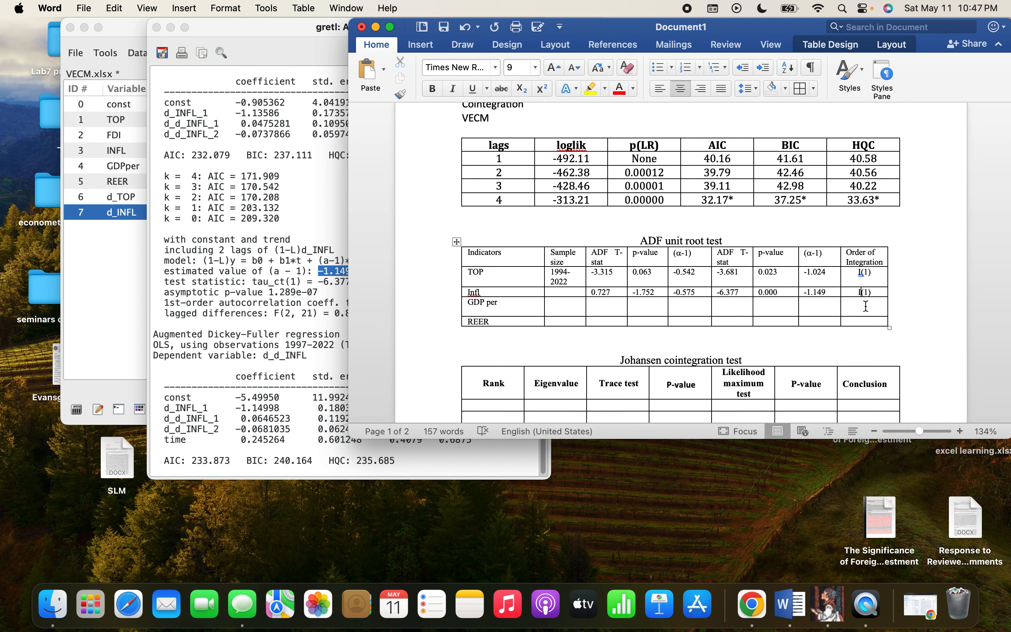
click(863, 291)
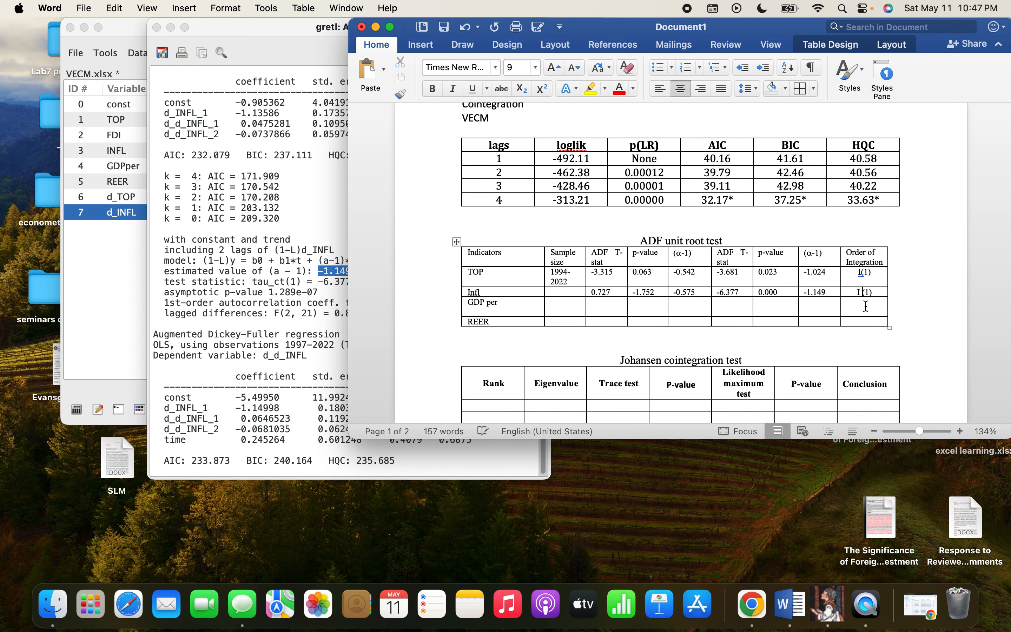
click(863, 273)
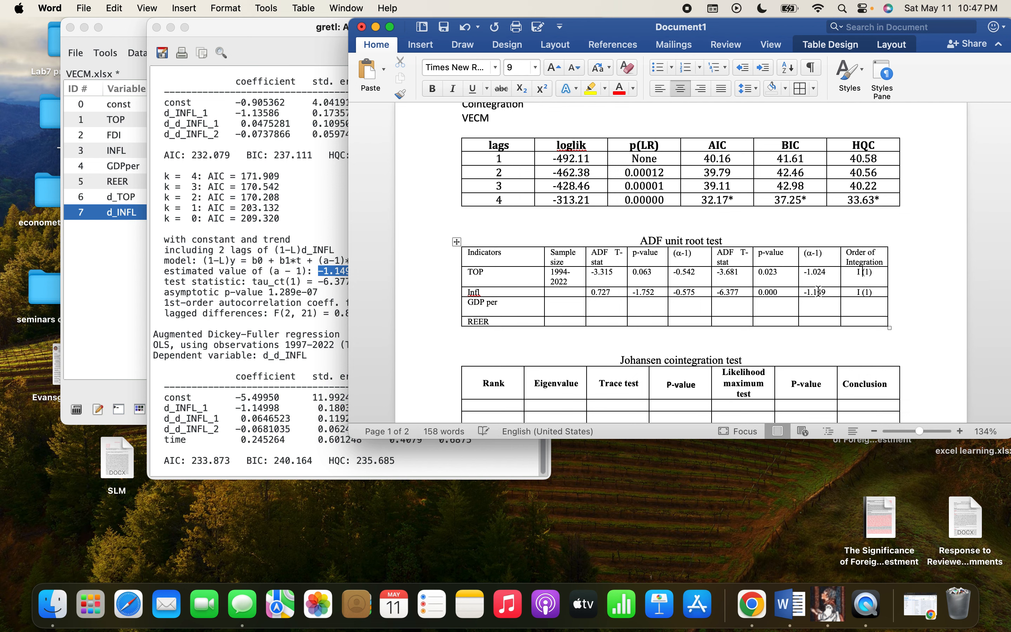
- Close the d_INFL output in gretl and run the ADF test on the level of GDPper with lag order 4, testing down by AIC
click(207, 240)
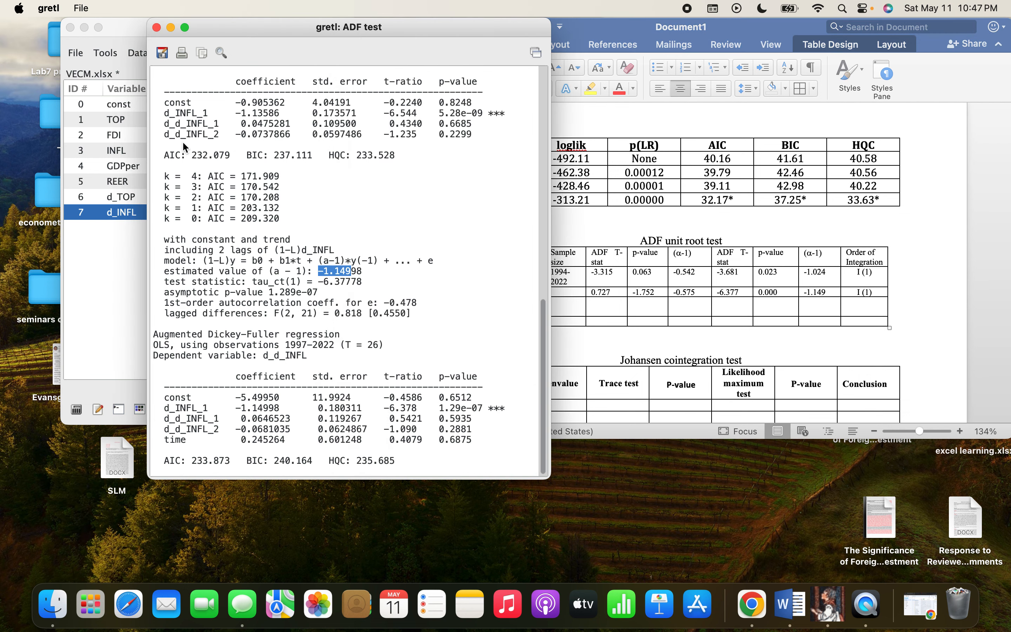
click(157, 27)
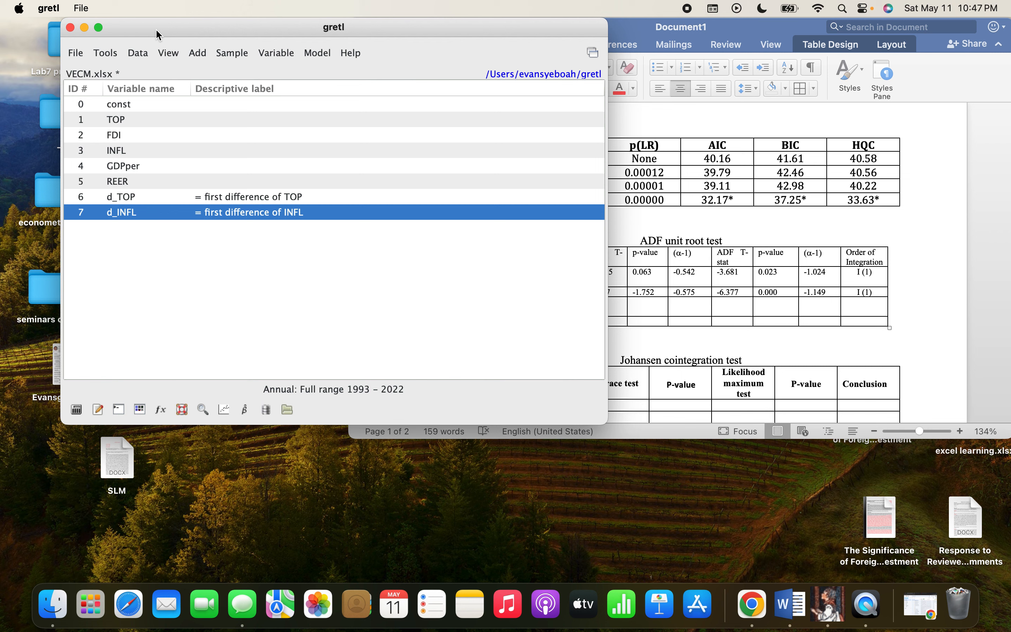
click(125, 169)
click(275, 54)
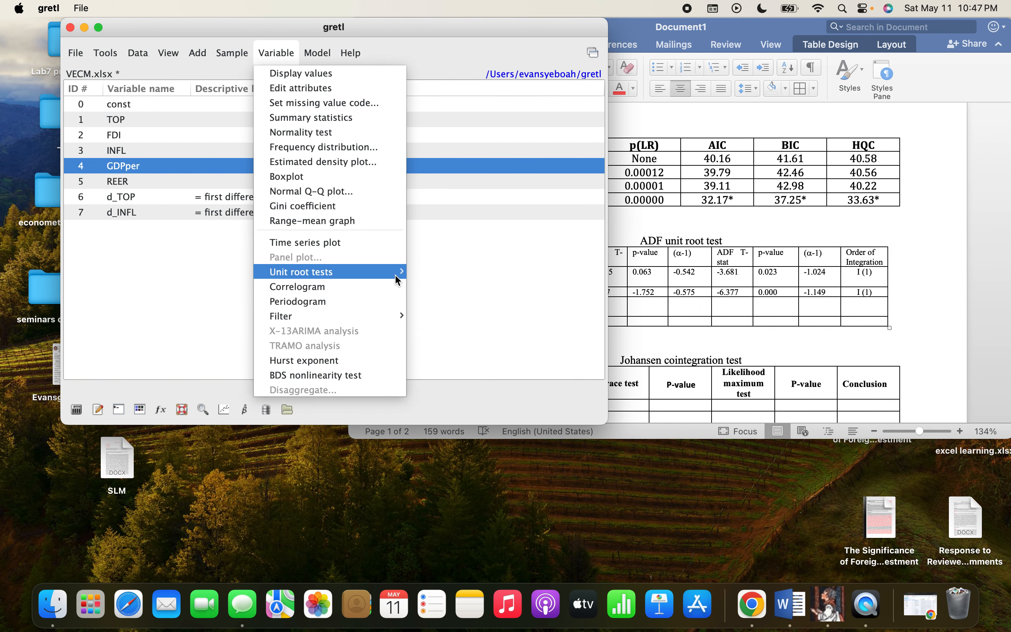
mouse_move(395, 274)
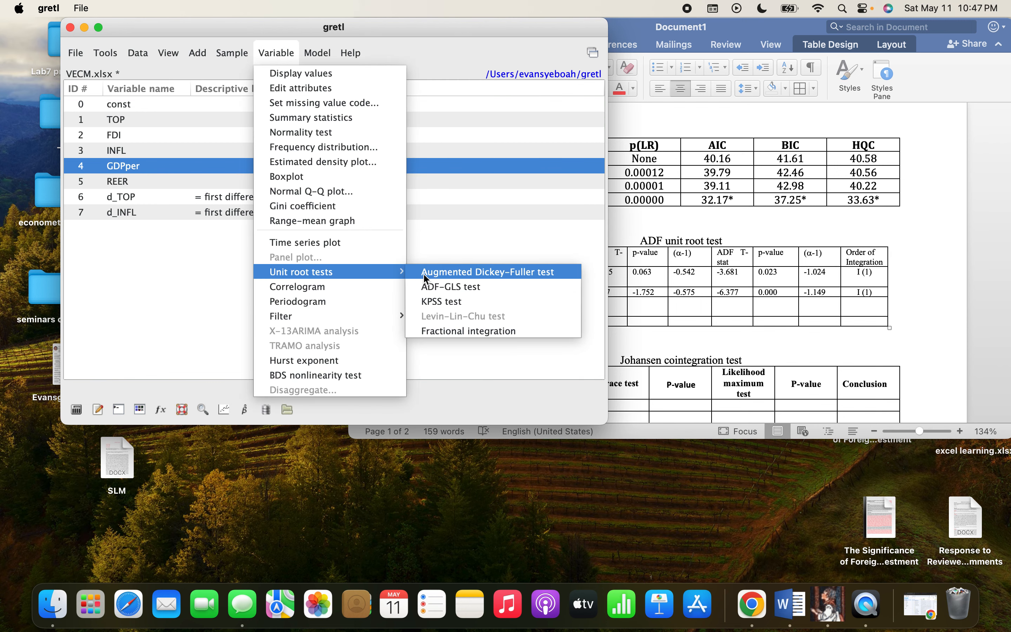
click(424, 272)
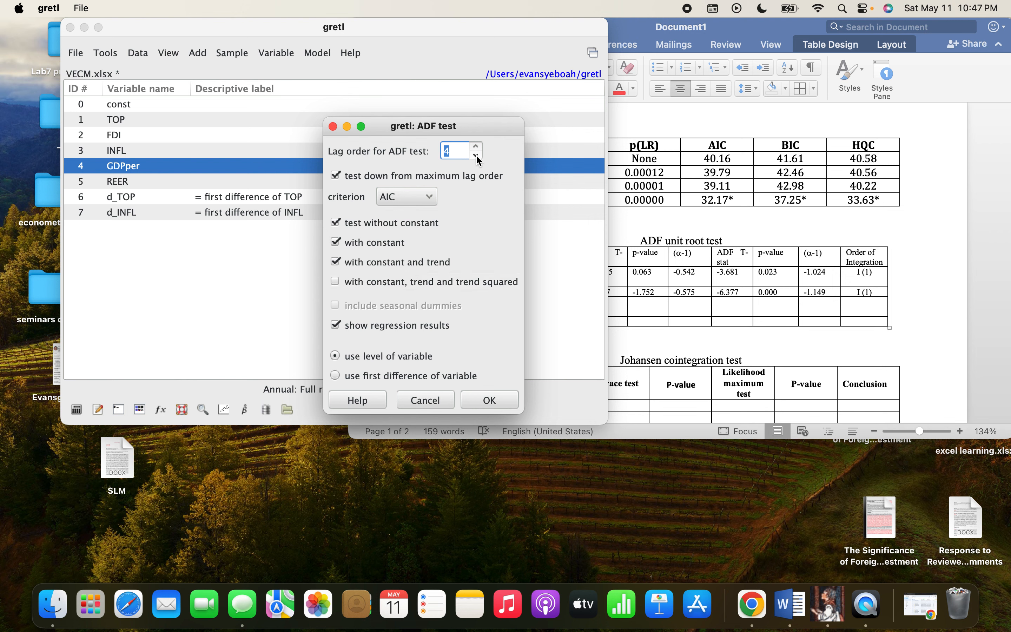
click(484, 399)
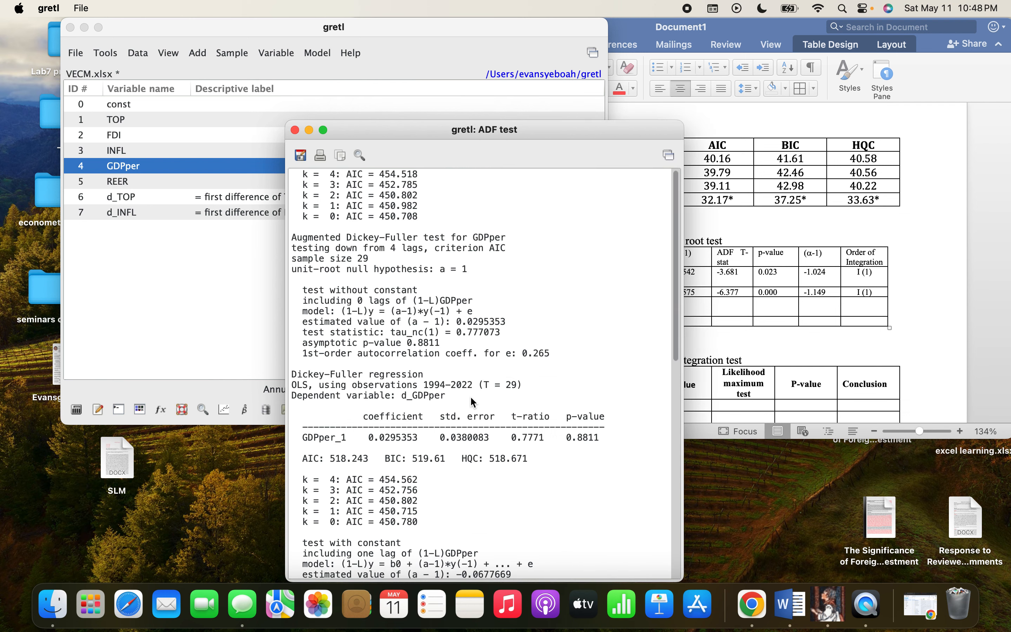
- Copy the GDPper with-constant-and-trend test statistic -2.552 from gretl into the first ADF T-stat cell of the GDP per row in Word
scroll(473, 401, down, 3)
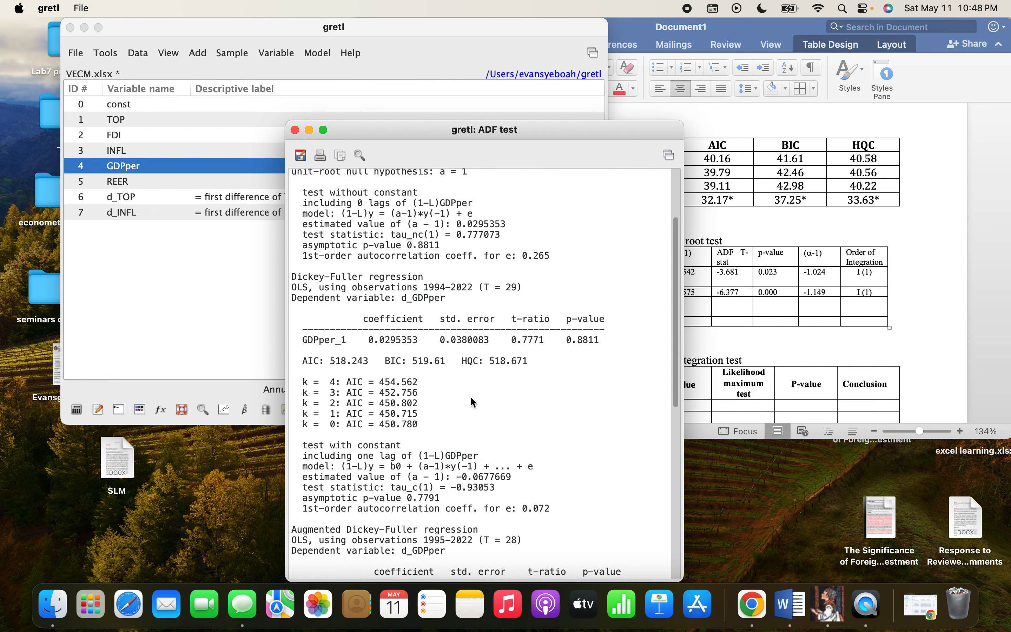
scroll(471, 397, down, 10)
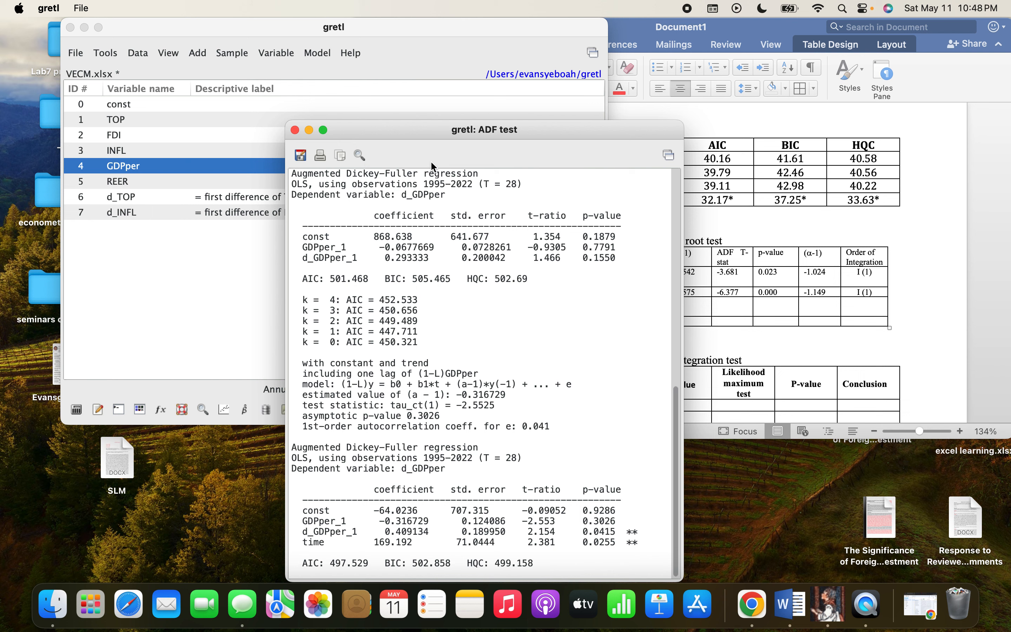
drag(425, 124, 336, 29)
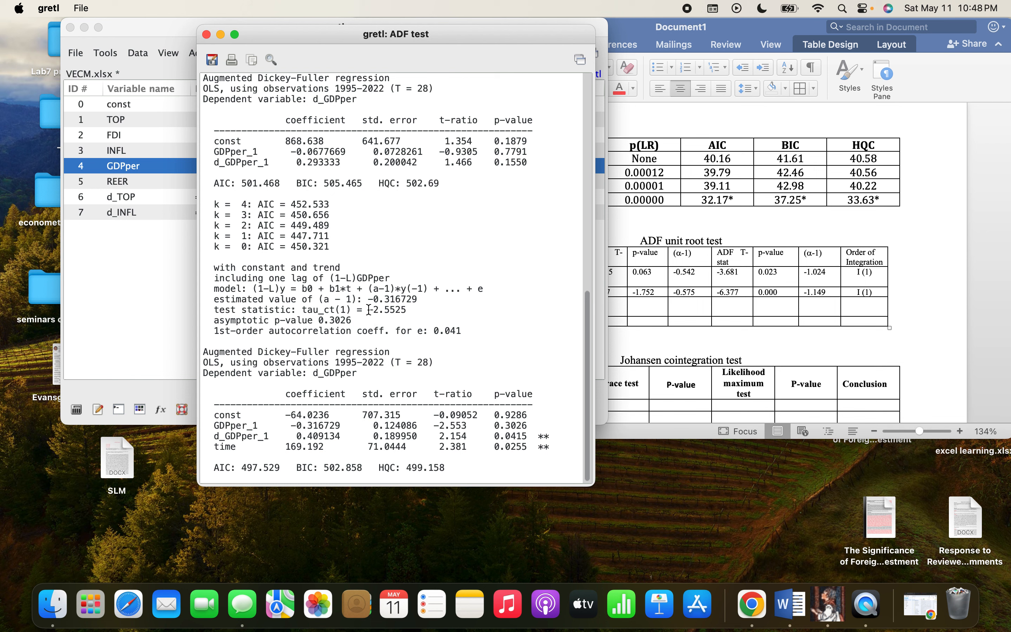
drag(367, 310, 400, 310)
key(super+c)
click(723, 336)
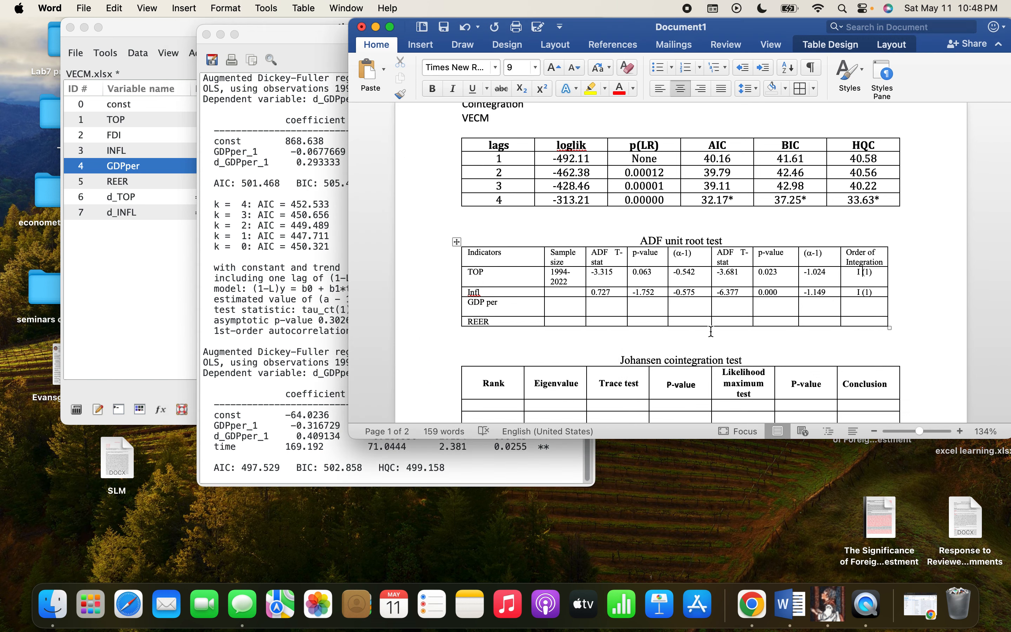
click(603, 306)
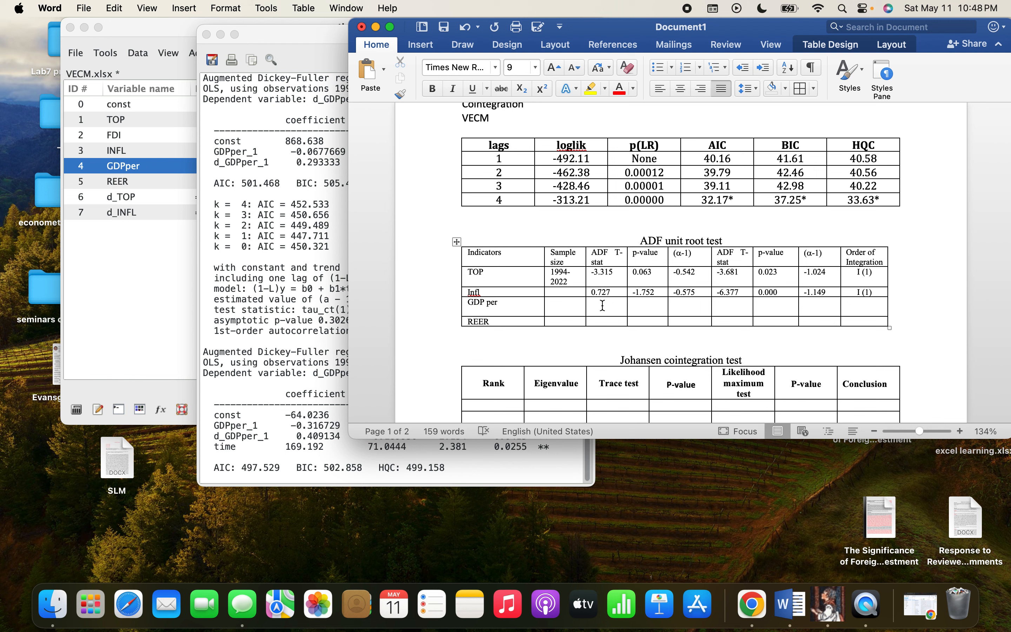
key(super+v)
- Correct the swapped level results in the Infl row, setting the first ADF T-stat to -1.752 and the first p-value to 0.727
drag(660, 292, 632, 287)
key(super+c)
click(611, 292)
drag(611, 292, 592, 294)
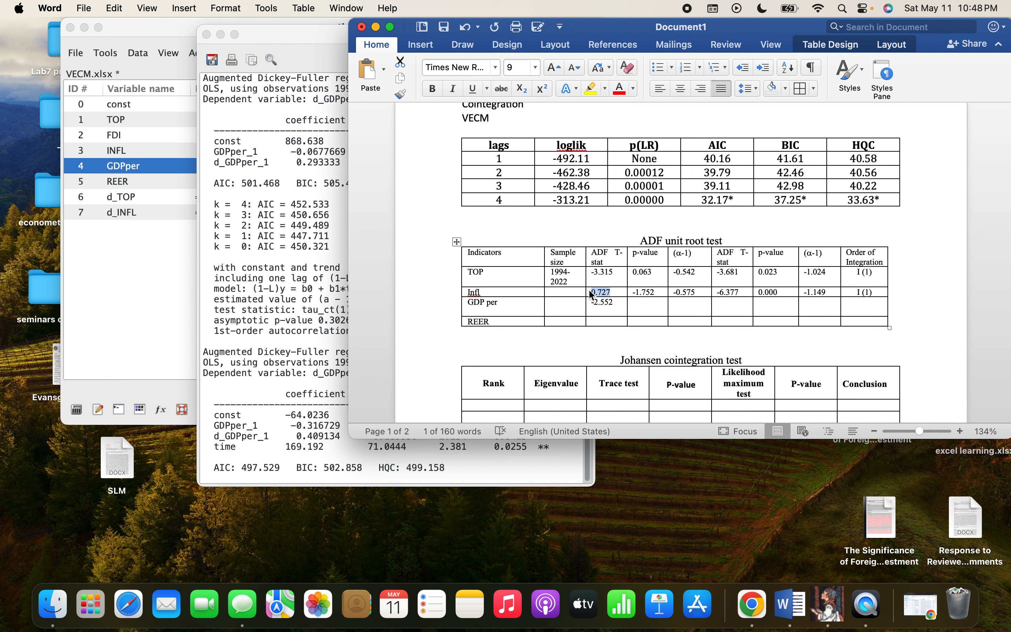
key(super+v)
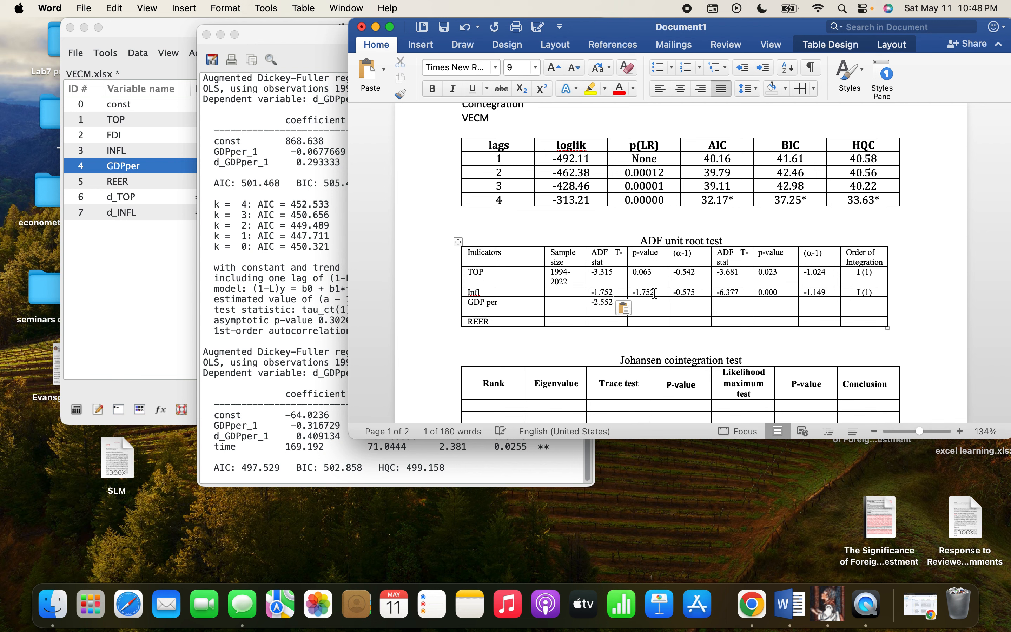
key(BackSpace)
key(BackSpace)
key(BackSpace)
key(BackSpace)
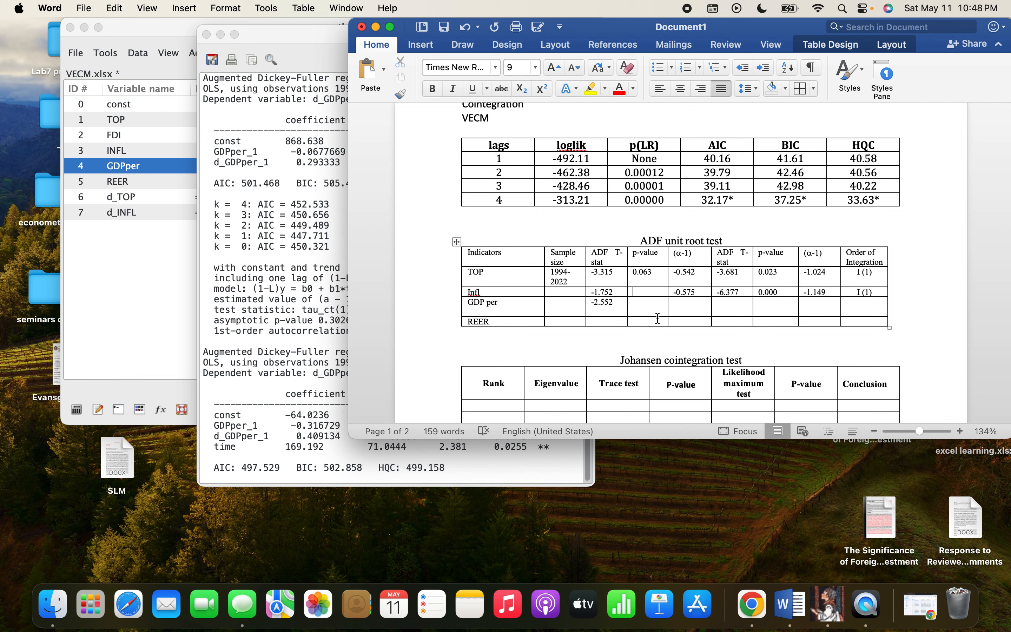
text(0.727)
- Copy the estimated (a - 1) value -0.316 from gretl into the first (α-1) cell of the GDP per row in Word
click(283, 318)
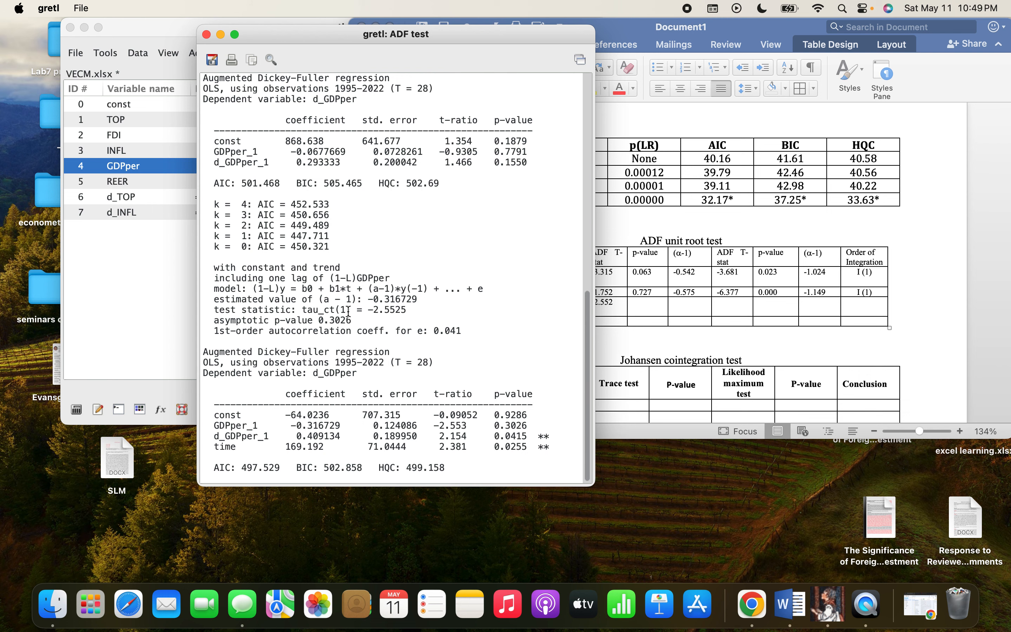
drag(367, 299, 402, 300)
key(super+c)
click(701, 310)
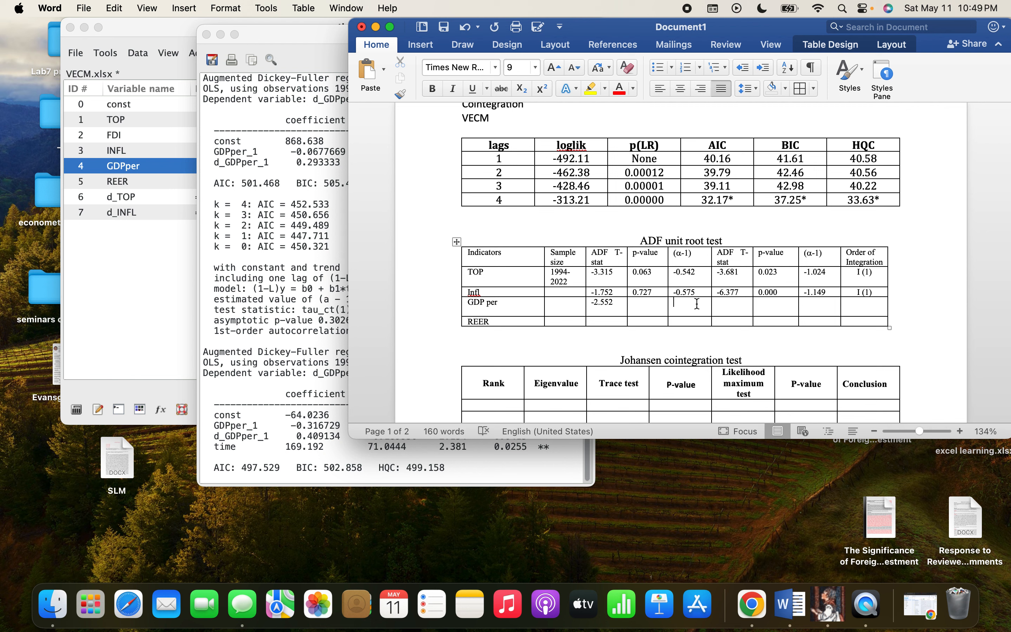
key(super+v)
- Copy the asymptotic p-value 0.302 from gretl into the first p-value cell of the GDP per row in Word
click(321, 336)
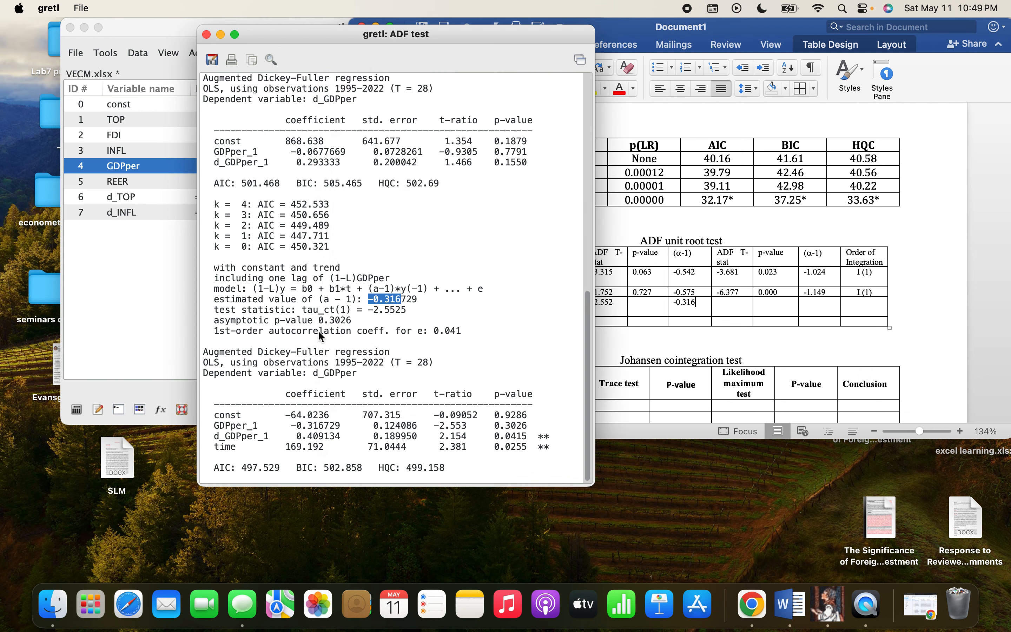
drag(314, 320, 346, 321)
key(super+c)
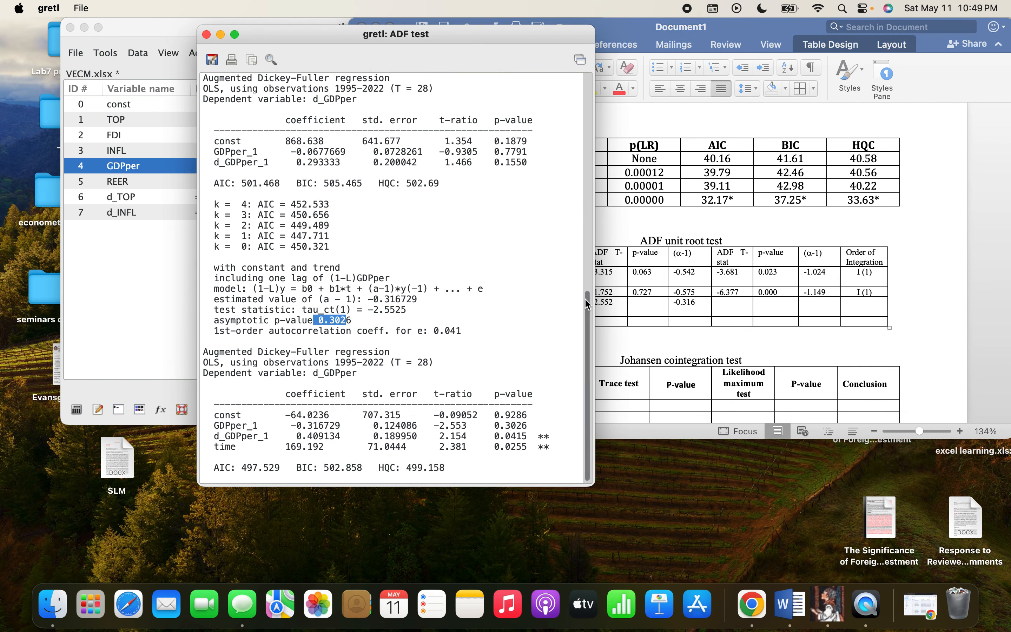
click(638, 303)
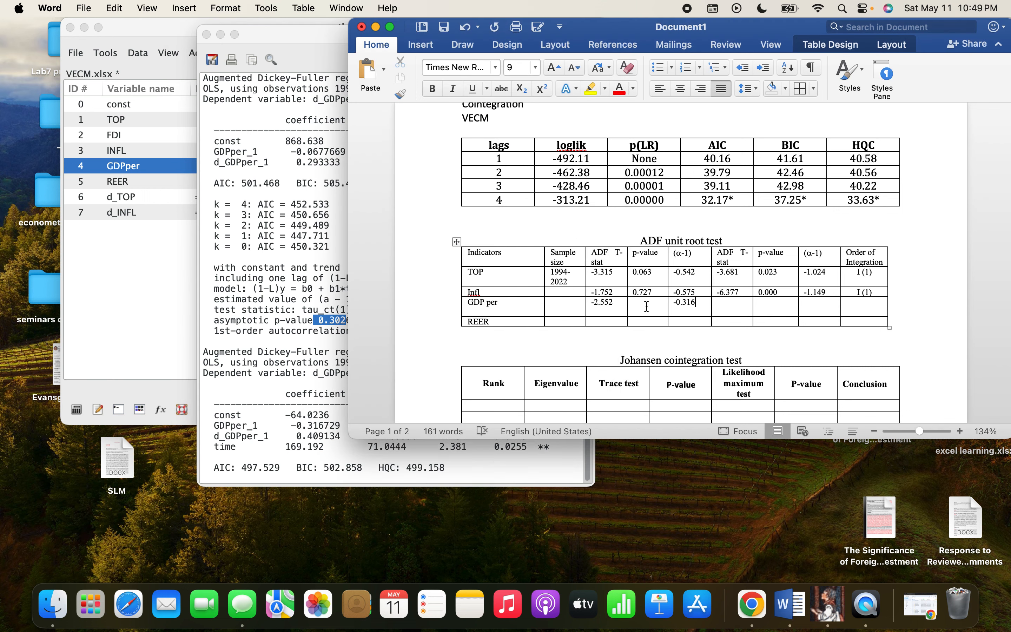
key(super+v)
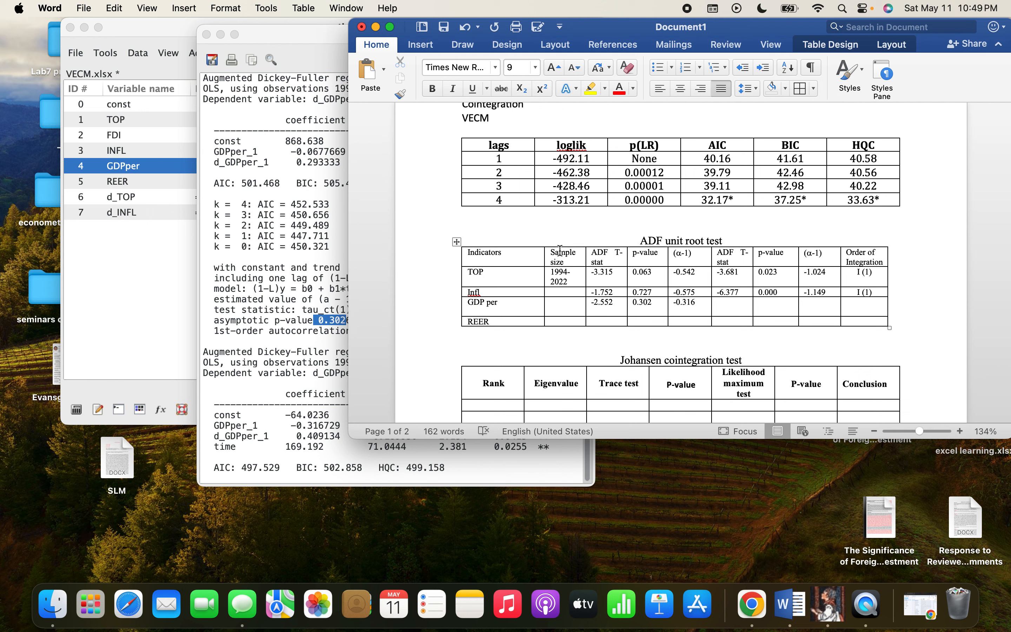
- Delete the Sample size column from the ADF unit root table in Word and close the GDPper test output in gretl
drag(560, 250, 559, 322)
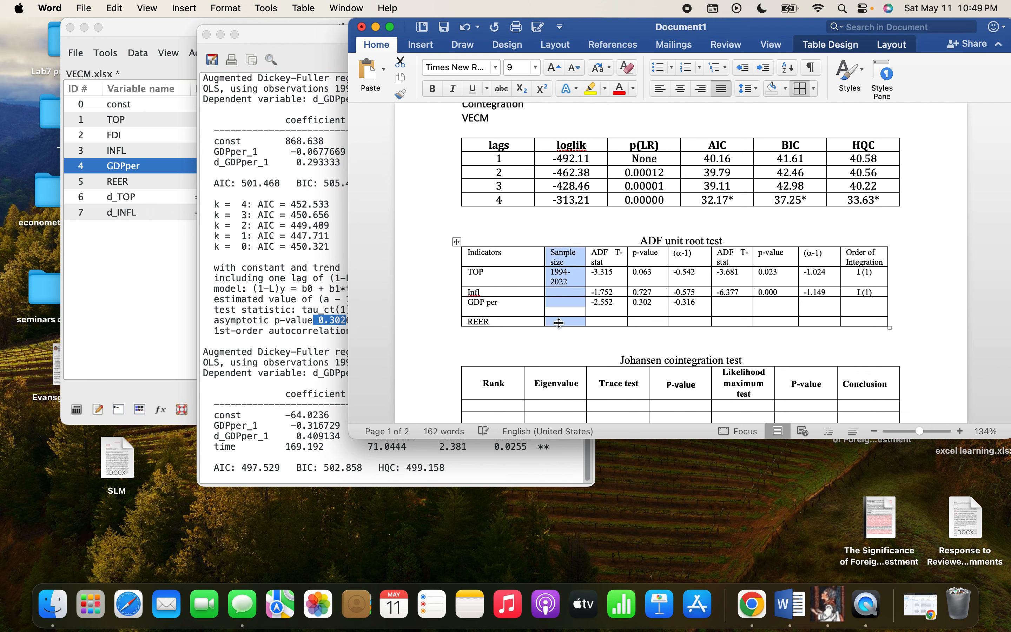
key(BackSpace)
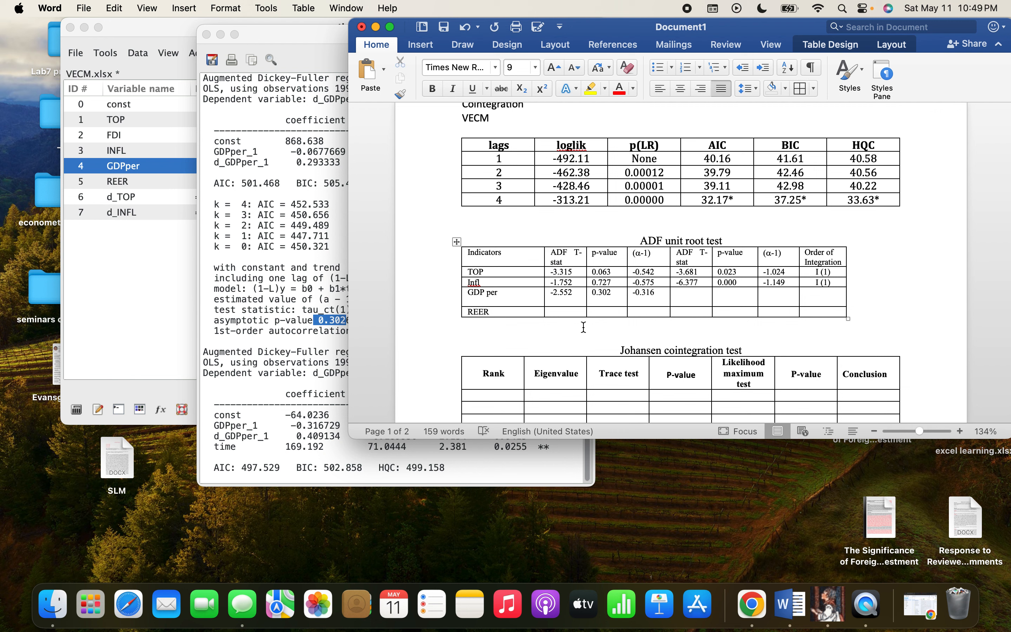
click(268, 288)
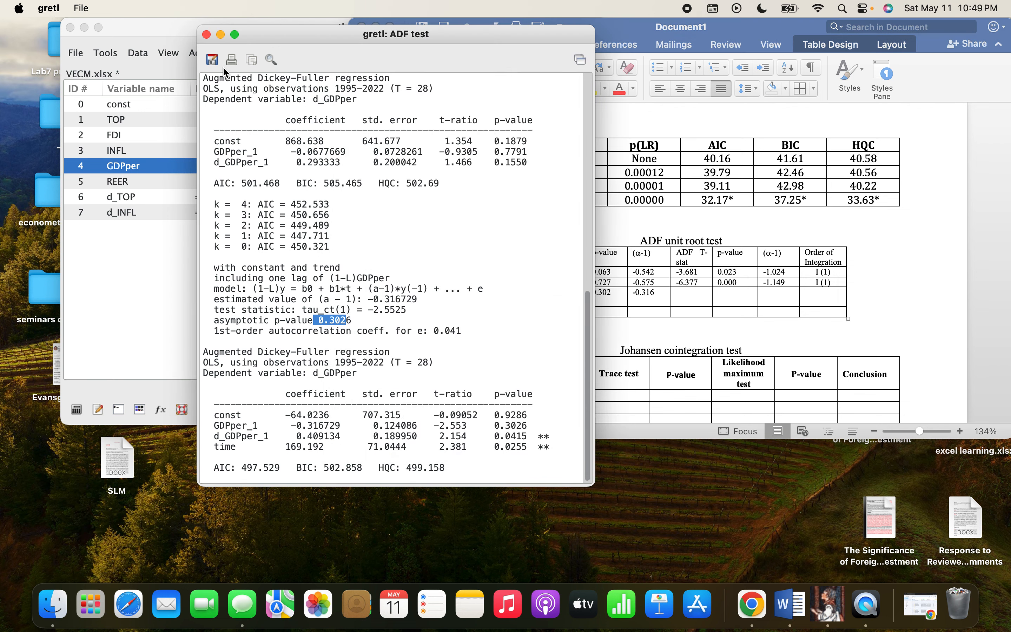
click(206, 34)
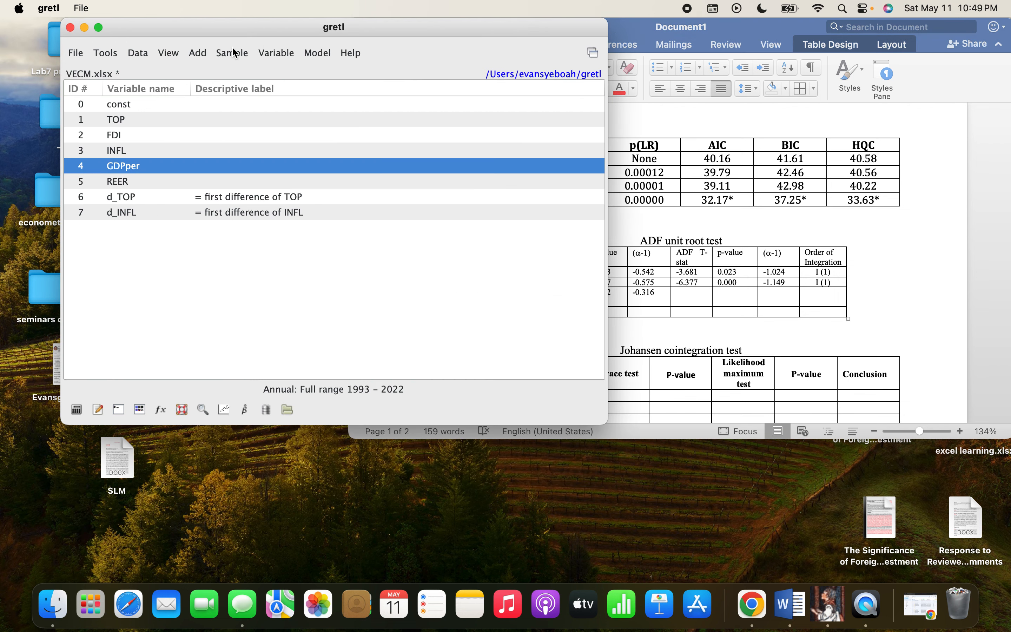
- Add the first difference of GDPper in gretl and run an Augmented Dickey-Fuller test on d_GDPper with lag order 4 and the AIC criterion
click(198, 52)
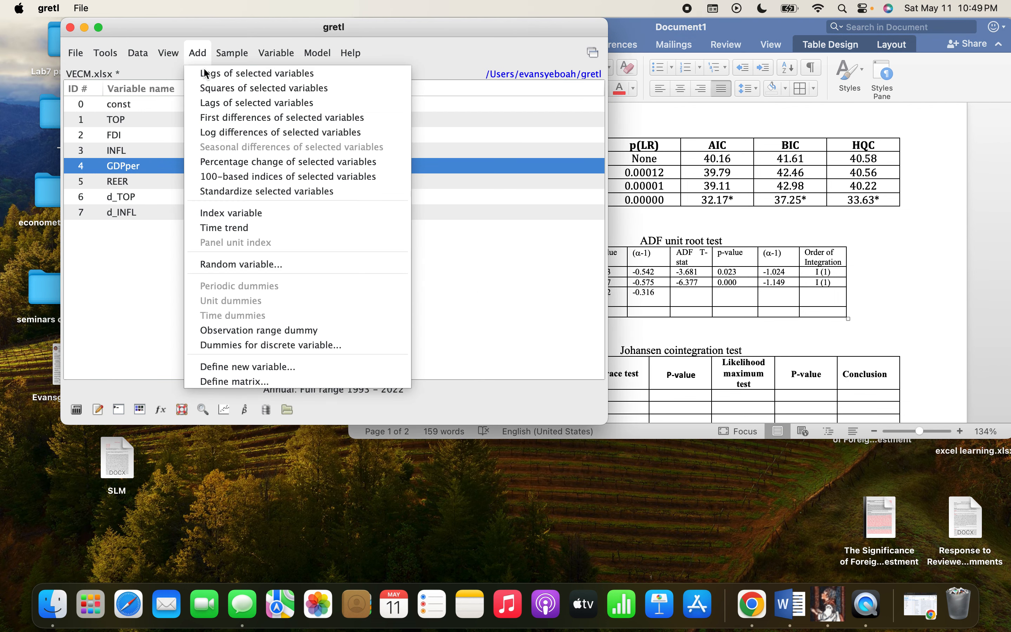
click(216, 120)
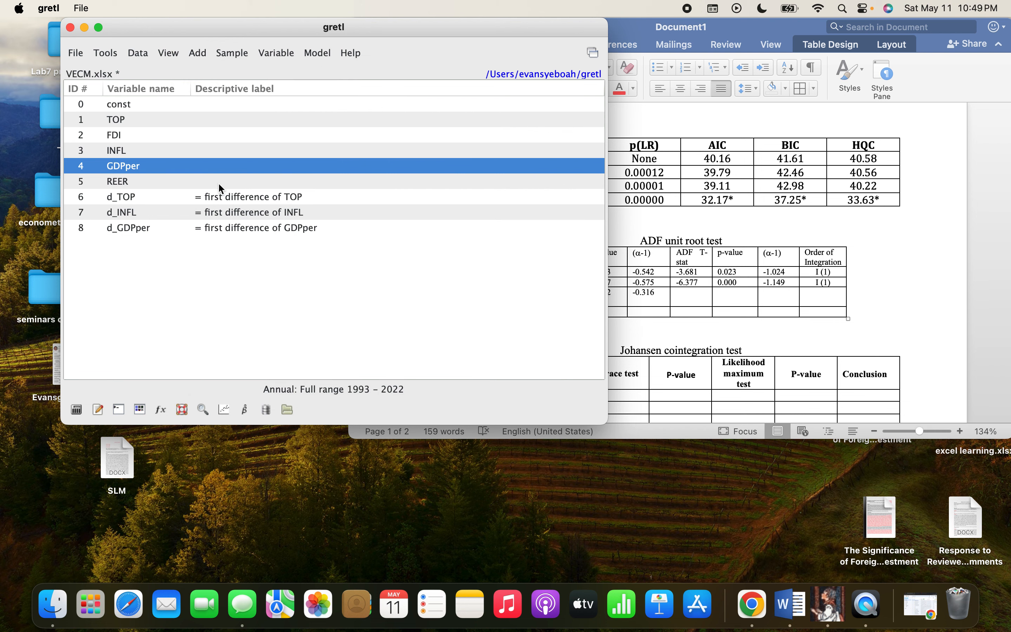
click(190, 228)
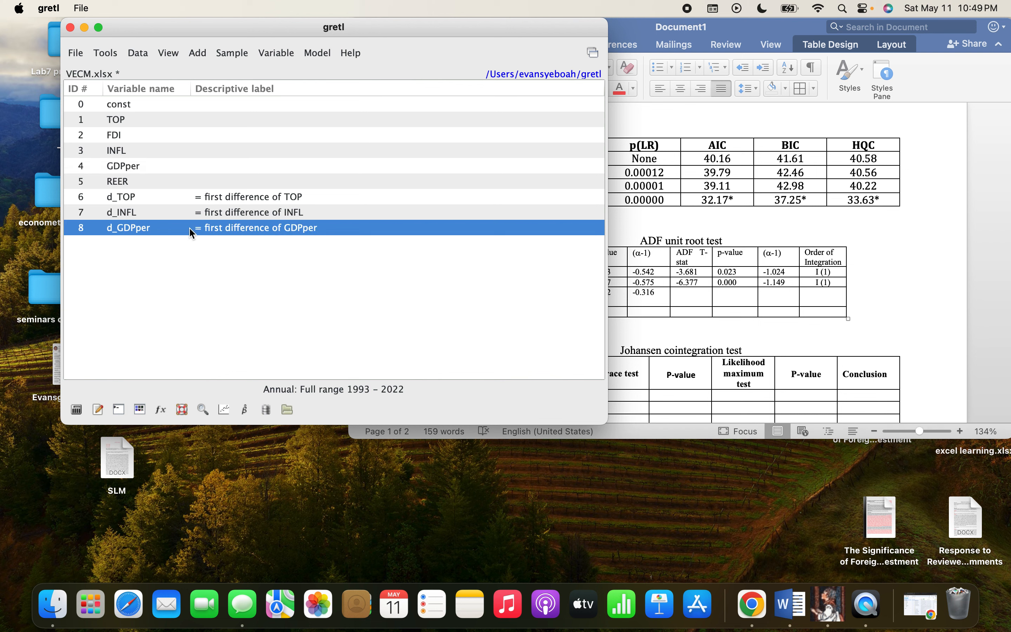
click(283, 51)
mouse_move(301, 274)
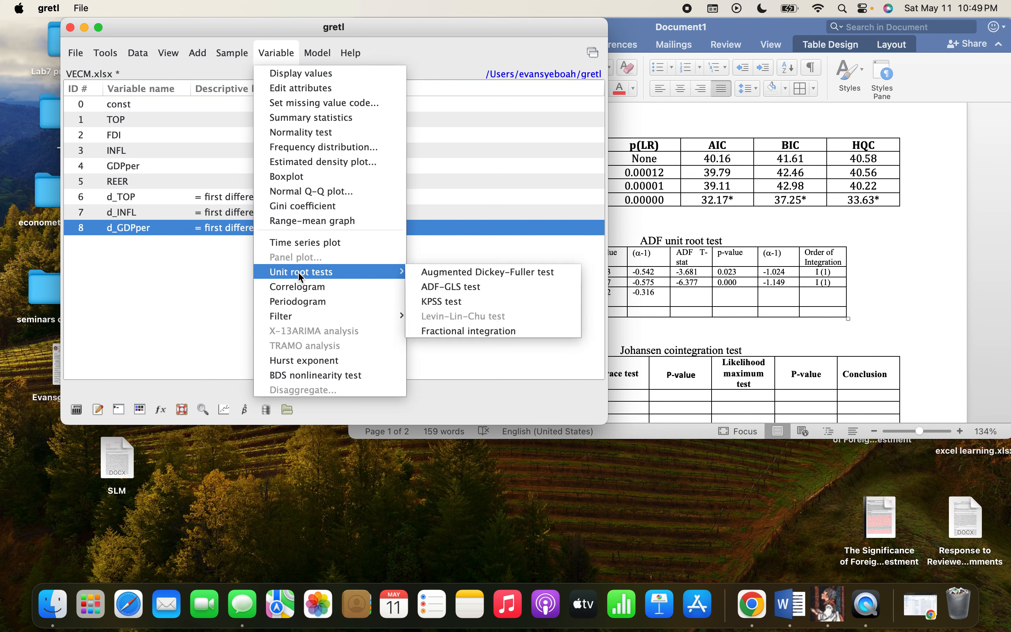
click(439, 270)
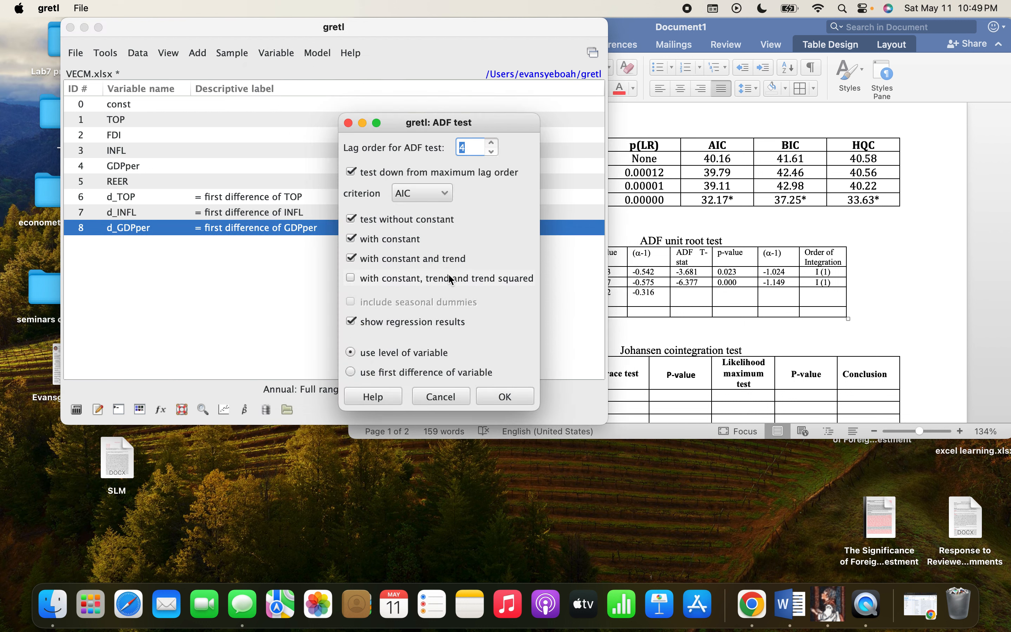
click(499, 395)
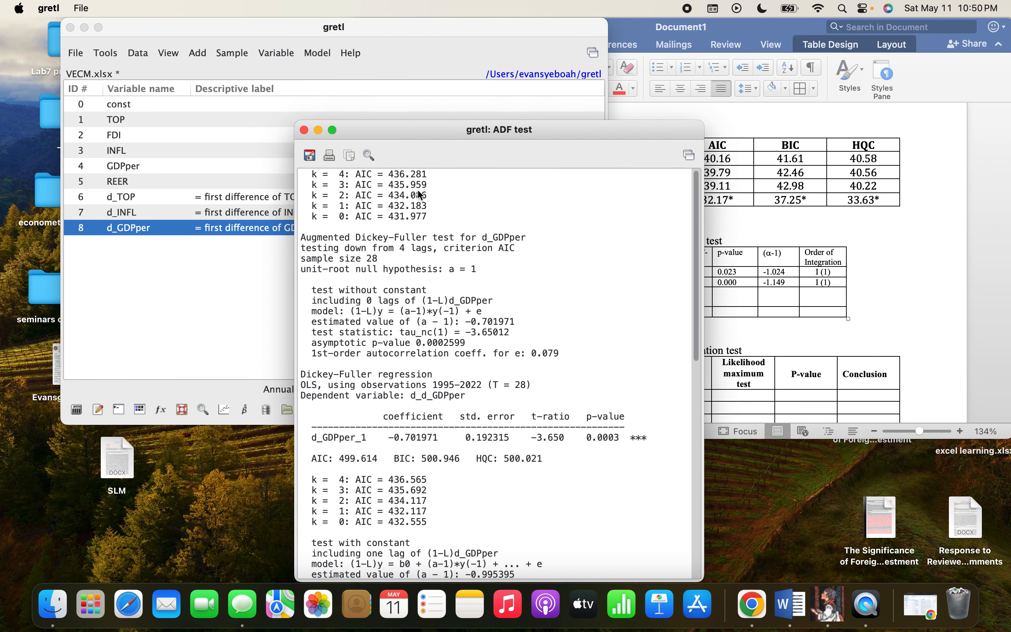
- Copy the constant-and-trend test statistic -3.825 from the d_GDPper output into the second ADF T-stat cell of the GDP per row in Word
drag(408, 125, 283, 21)
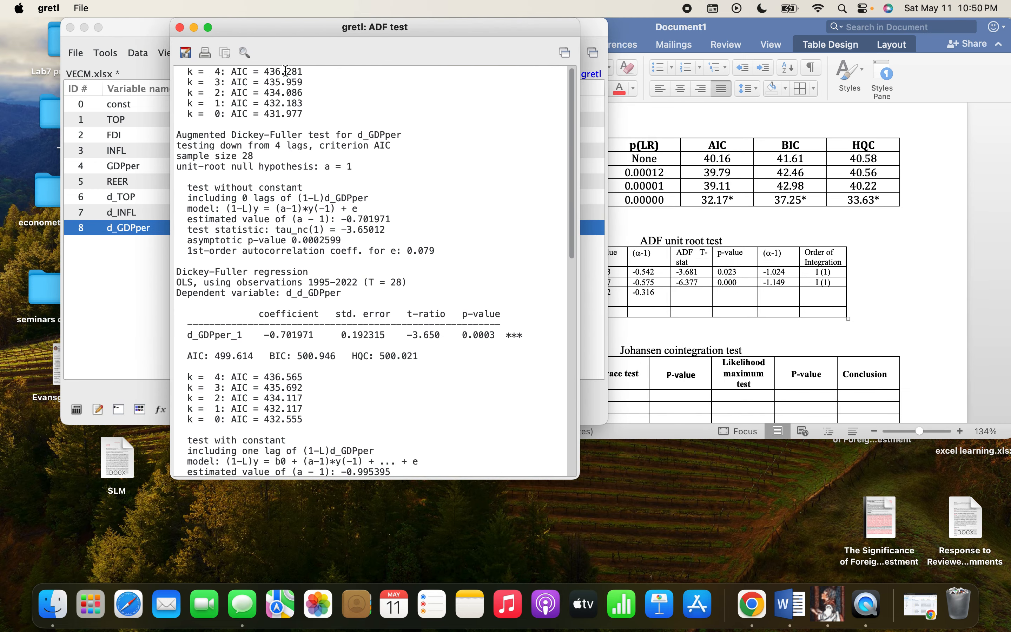
scroll(301, 263, down, 10)
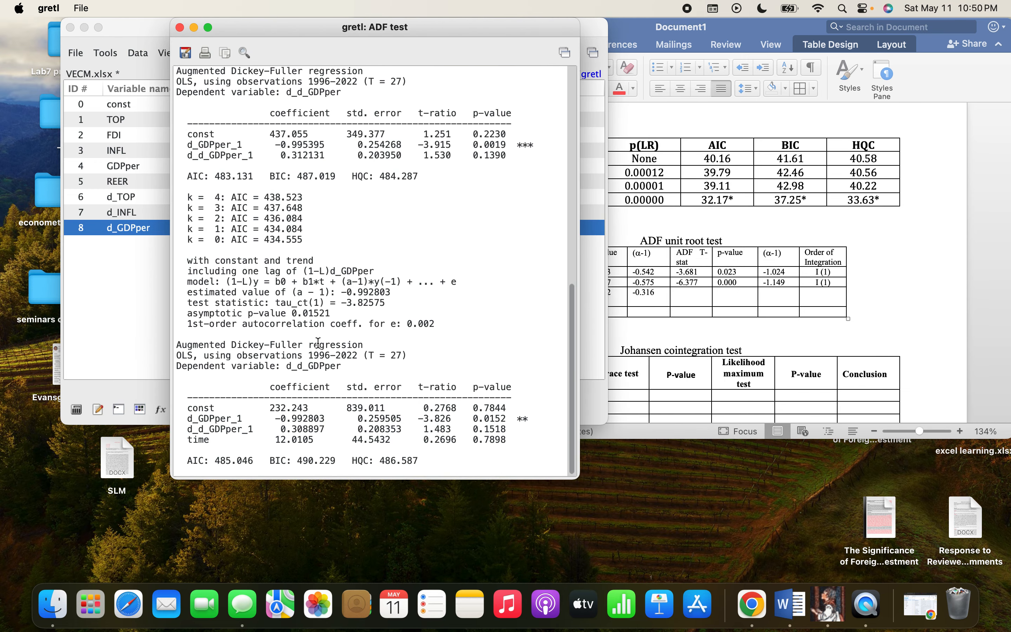
scroll(312, 323, up, 10)
scroll(311, 323, down, 3)
scroll(311, 323, up, 3)
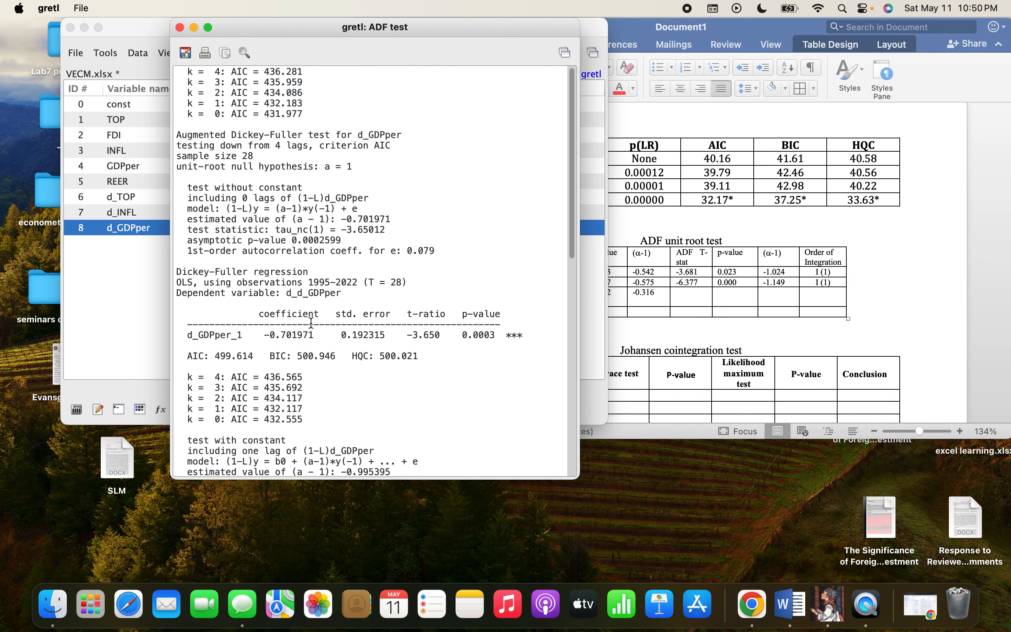
scroll(312, 322, down, 10)
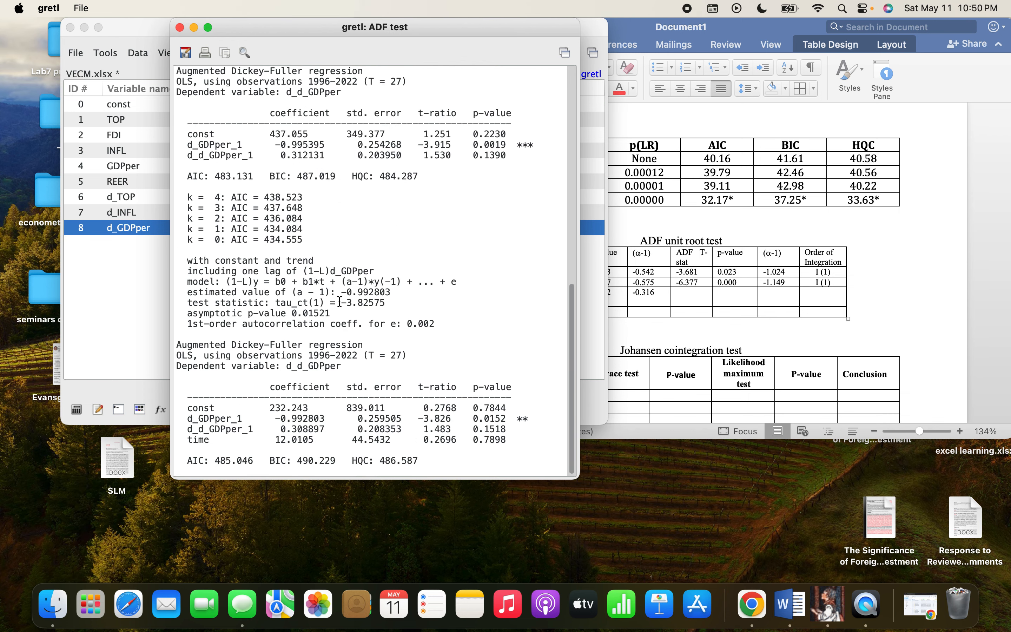
drag(341, 302, 377, 302)
key(super+c)
click(732, 320)
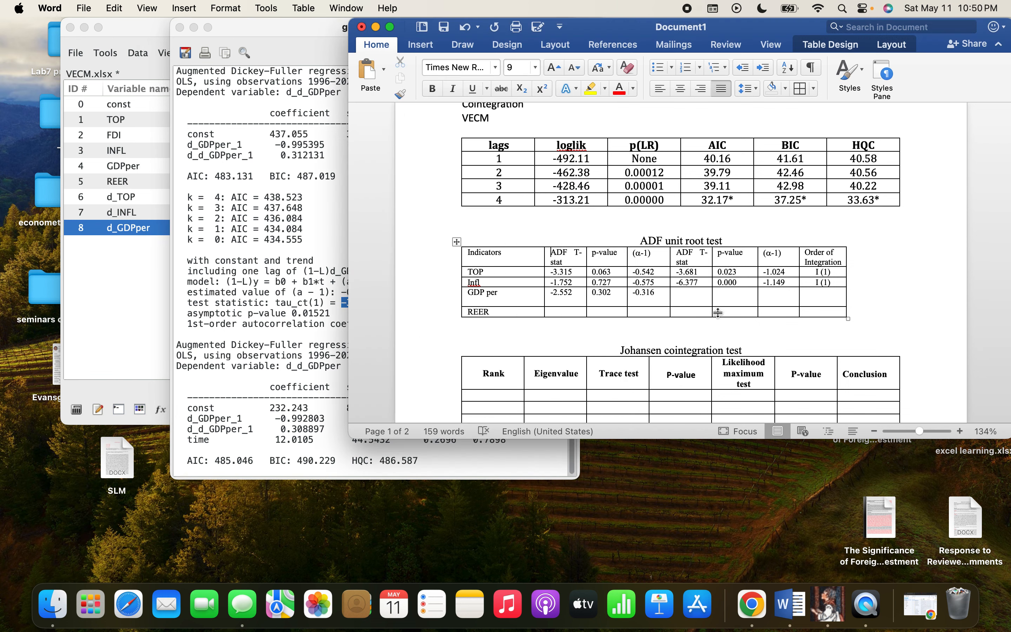
click(681, 293)
key(super+v)
- Copy the estimated (a - 1) value -0.992 from gretl into the second (α-1) cell of the GDP per row in Word
click(330, 305)
drag(337, 292, 376, 292)
key(super+c)
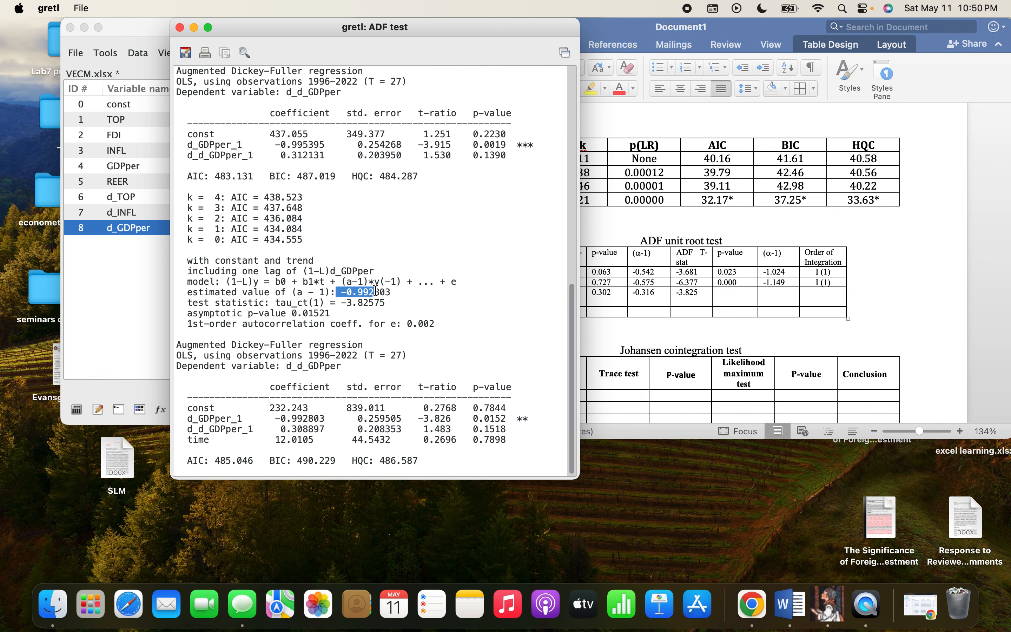
click(767, 283)
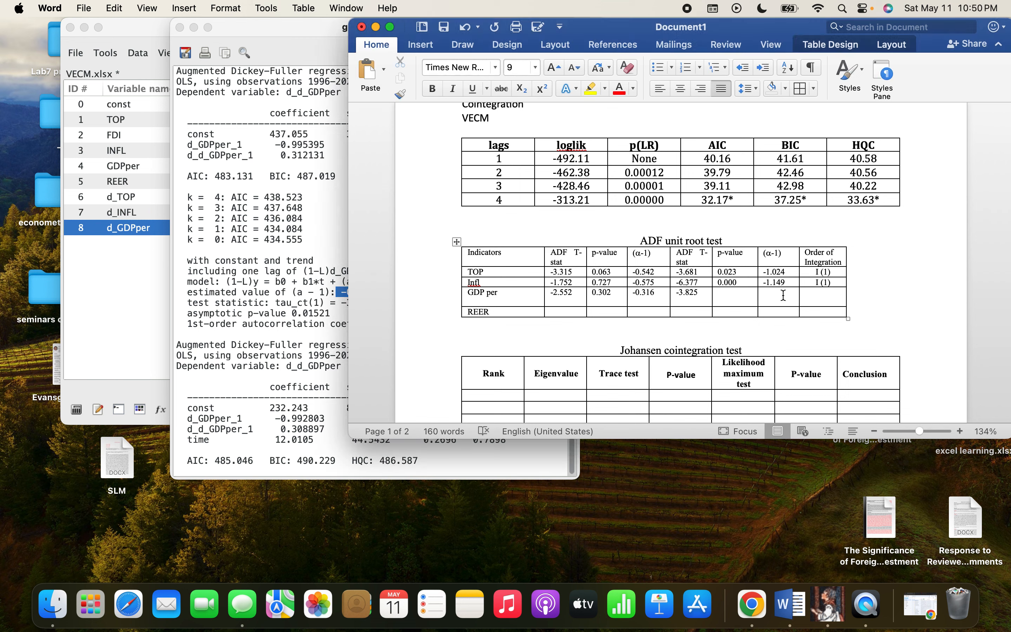
key(super+v)
- Copy the asymptotic p-value 0.015 from gretl into the second p-value cell of the GDP per row in Word
click(281, 299)
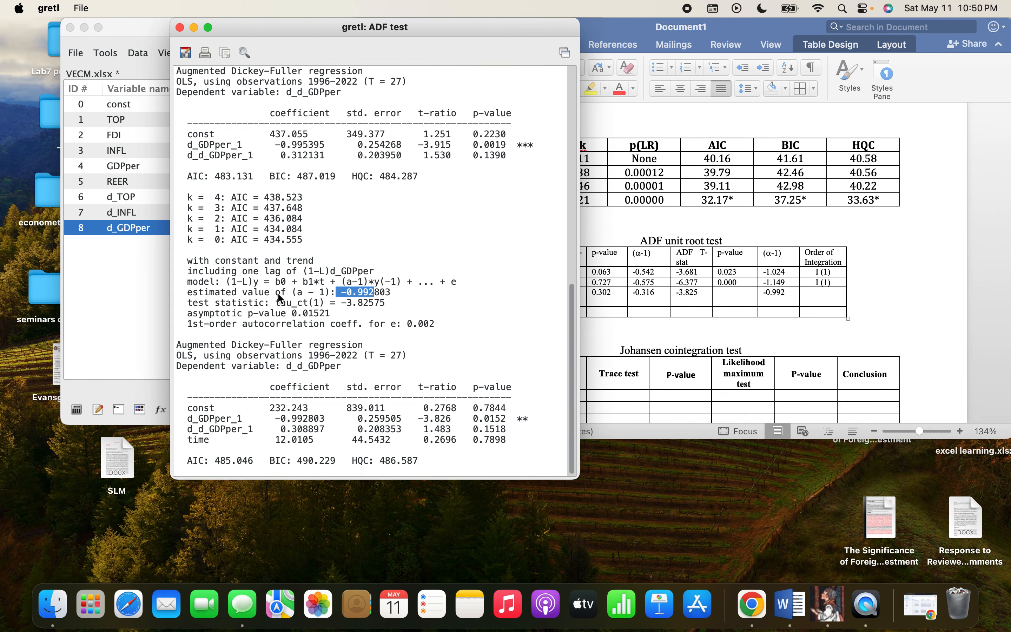
click(280, 312)
drag(292, 312, 321, 313)
key(super+c)
click(768, 338)
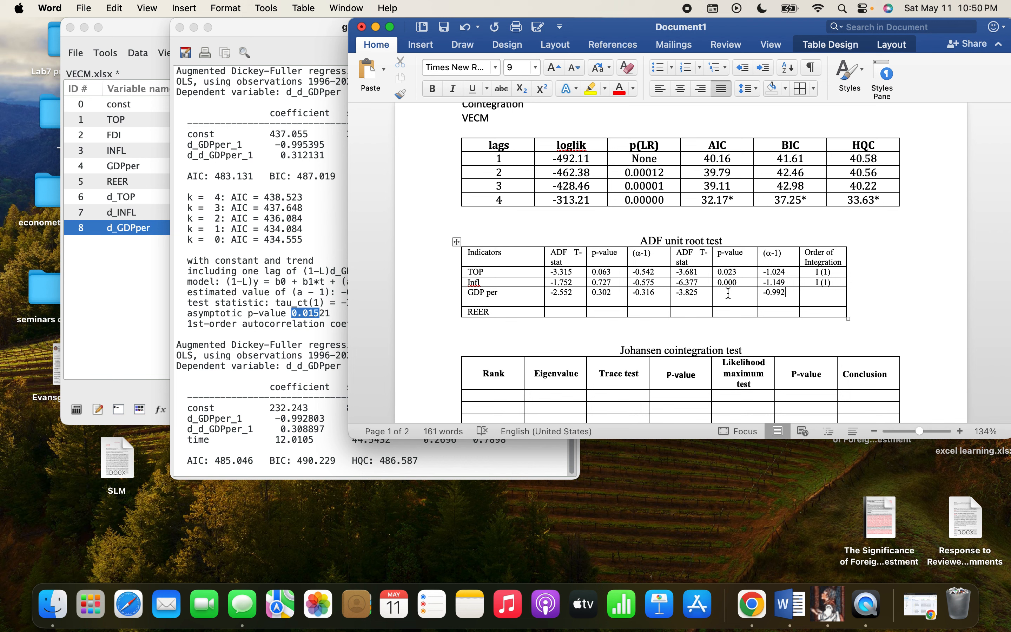
key(super+v)
- Enter I(1) as the order of integration in the GDP per row and close the d_GDPper test output in gretl
click(825, 292)
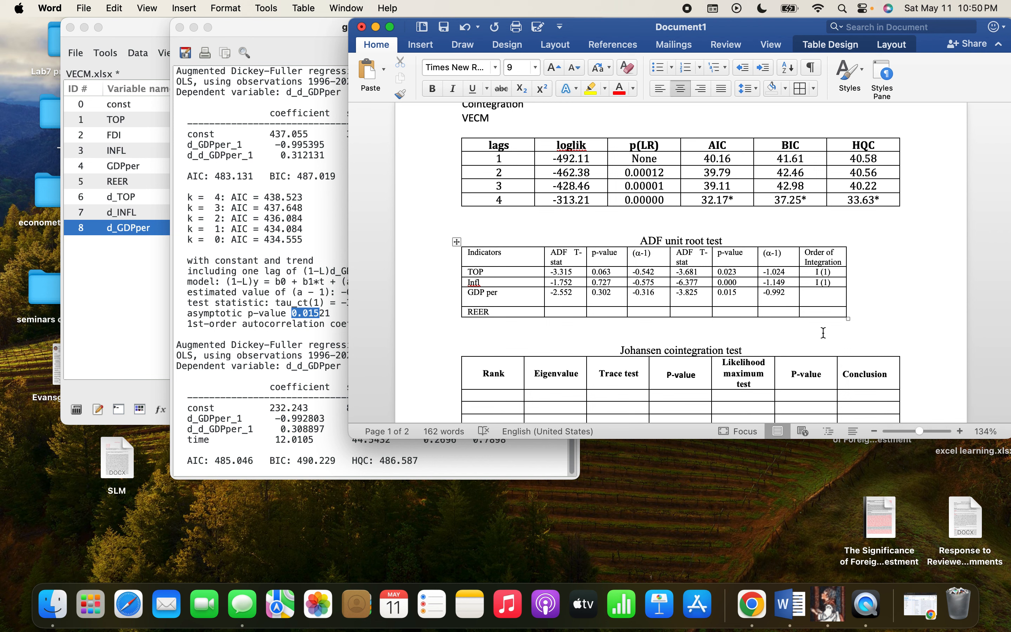
text(I(1))
click(264, 255)
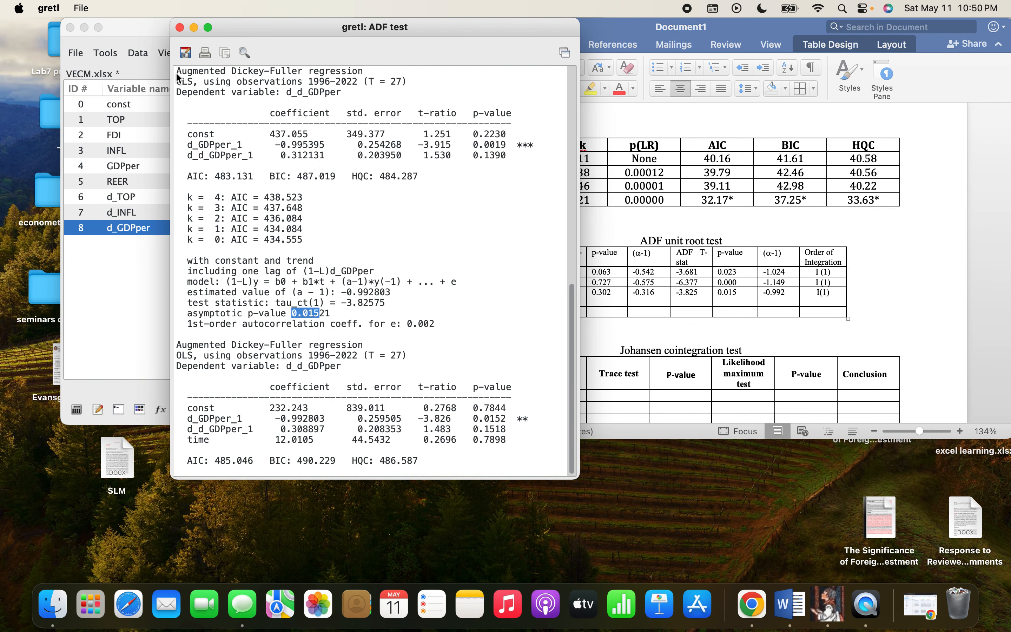
click(180, 27)
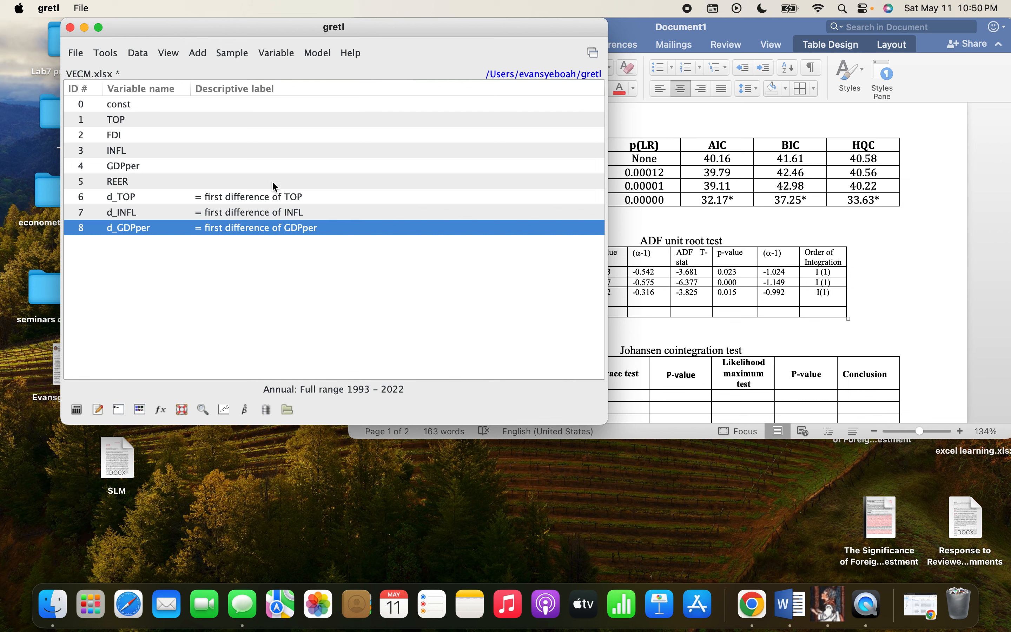
- Run an Augmented Dickey-Fuller test on the level of REER with lag order 4 and the AIC criterion
click(119, 184)
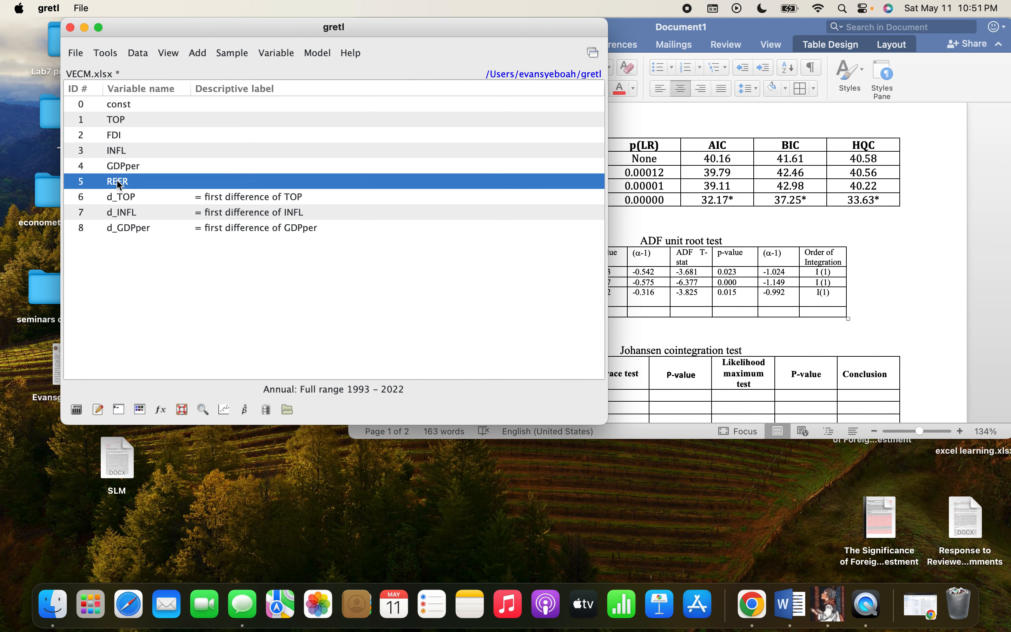
click(281, 55)
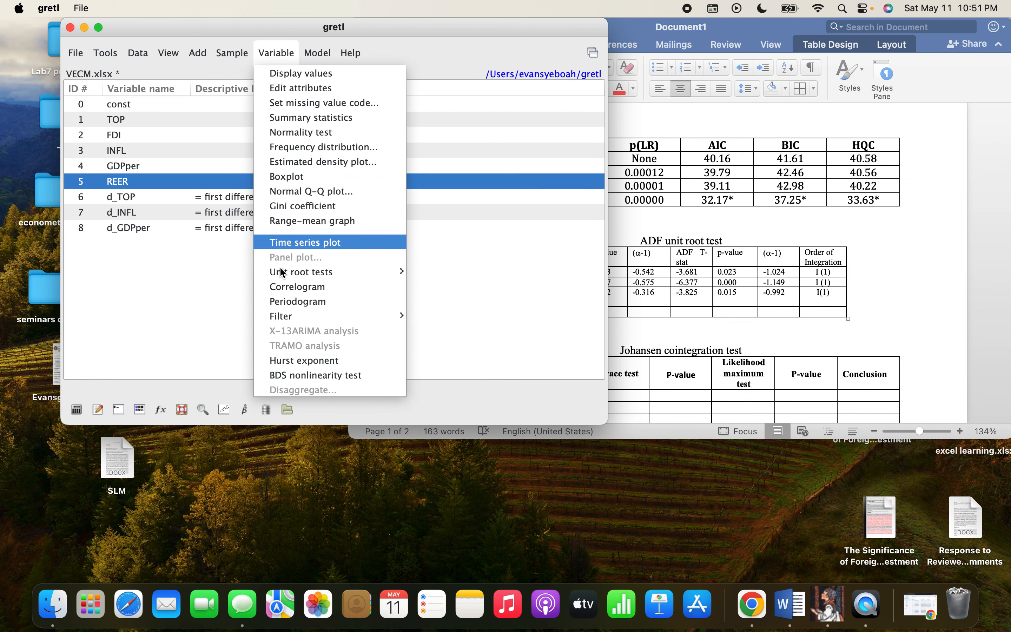
mouse_move(351, 272)
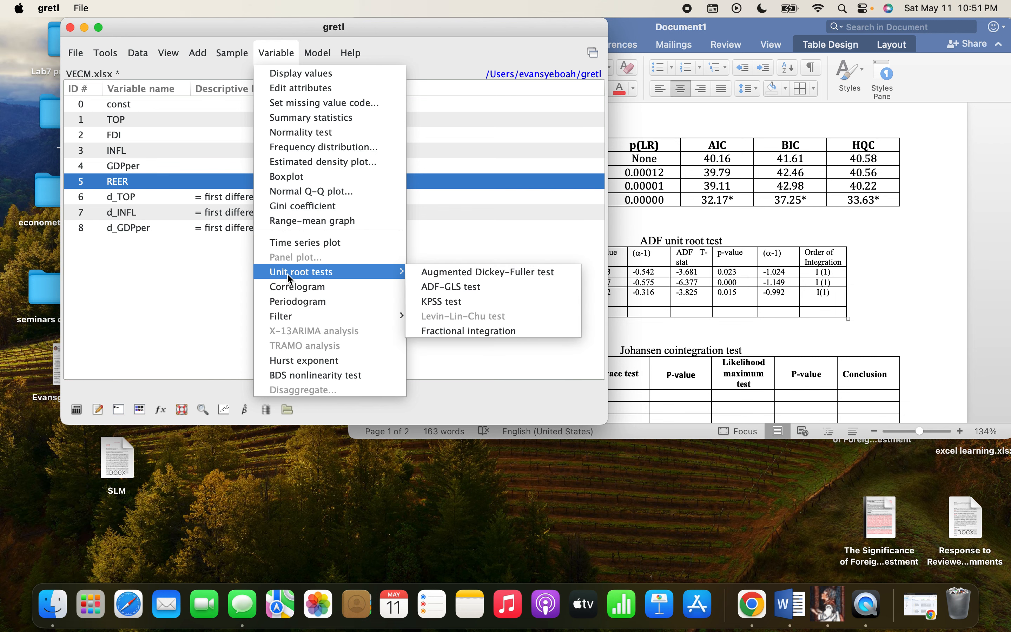
click(439, 272)
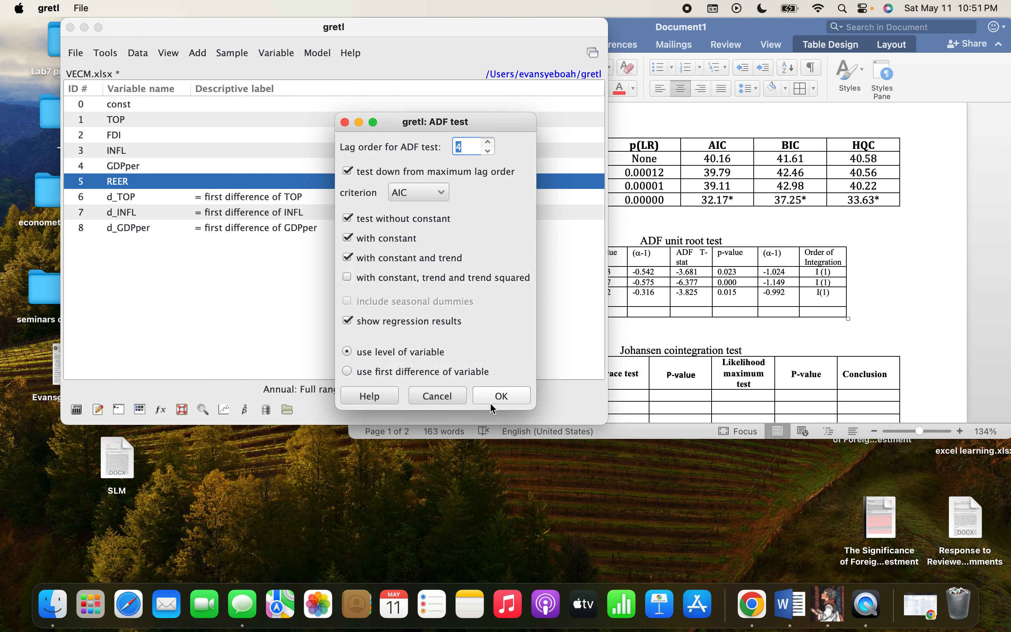
click(502, 400)
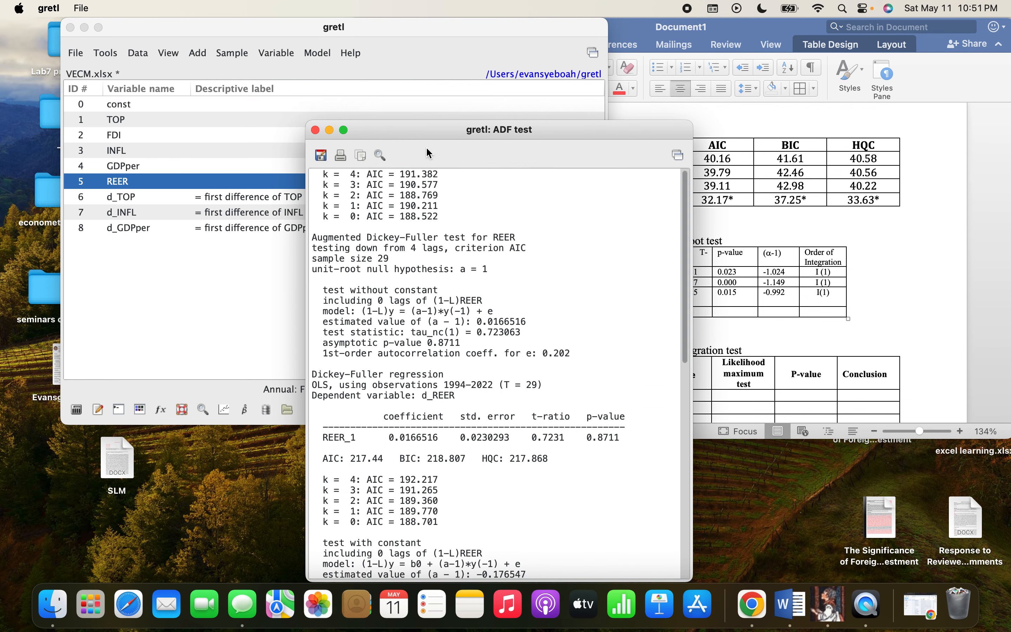
- Copy the constant-and-trend test statistic -2.964 from the REER output into the first ADF T-stat cell of the REER row in Word
drag(425, 133, 339, 46)
scroll(355, 323, down, 6)
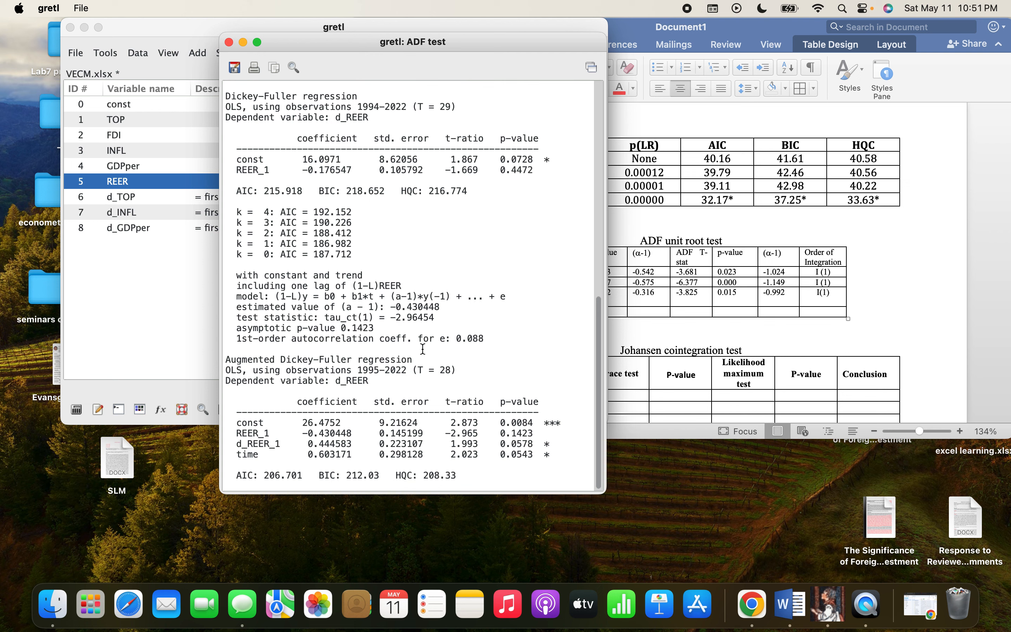
drag(390, 318, 426, 317)
key(super+c)
click(714, 310)
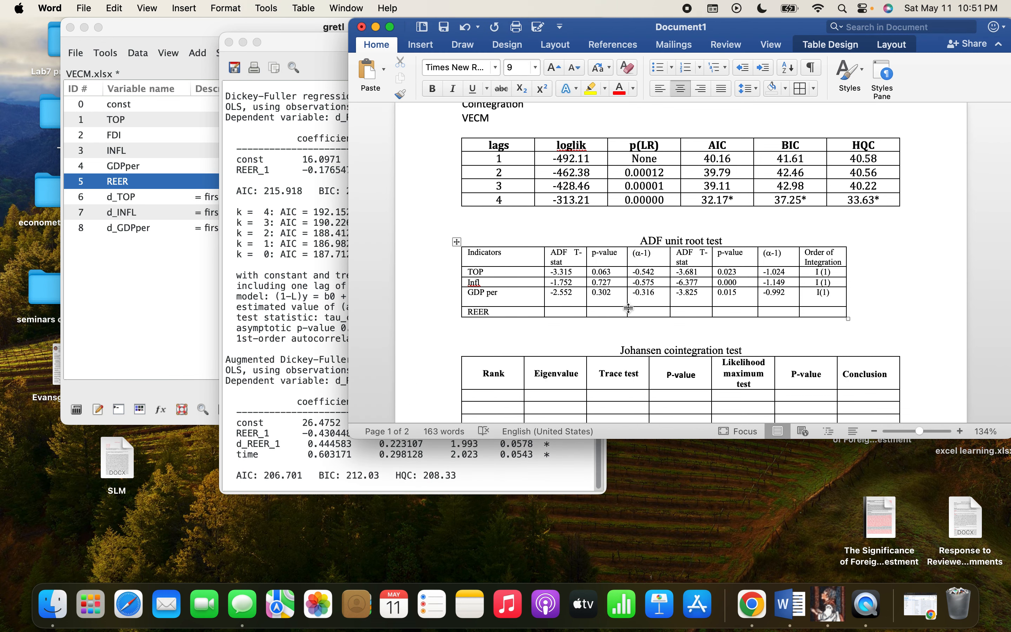
click(567, 312)
right_click(568, 312)
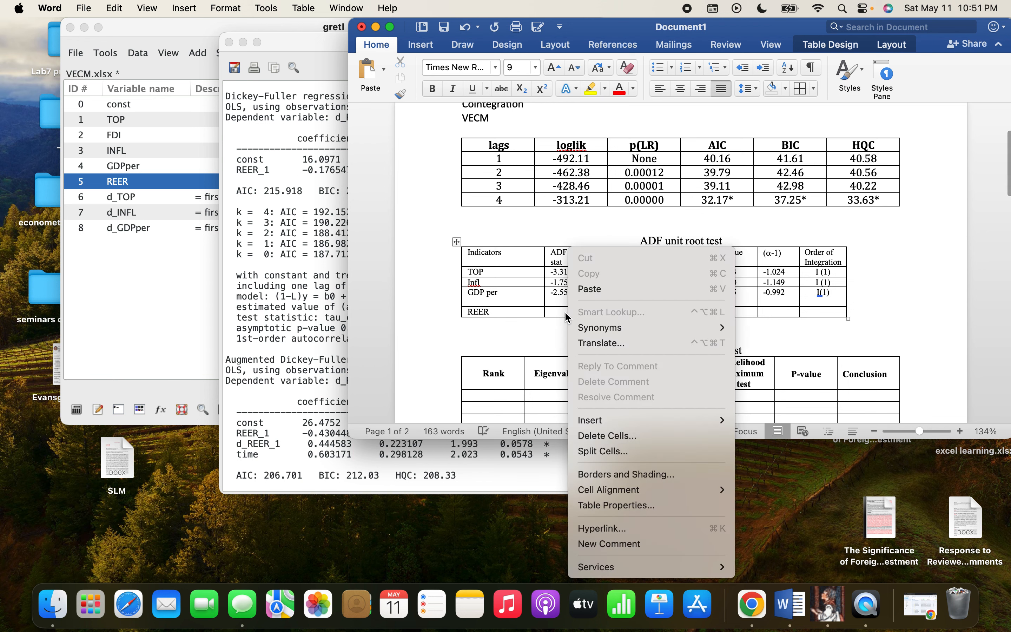
click(591, 292)
- Copy the estimated (a - 1) value -0.430 from gretl into the first (α-1) cell of the REER row in Word
click(249, 340)
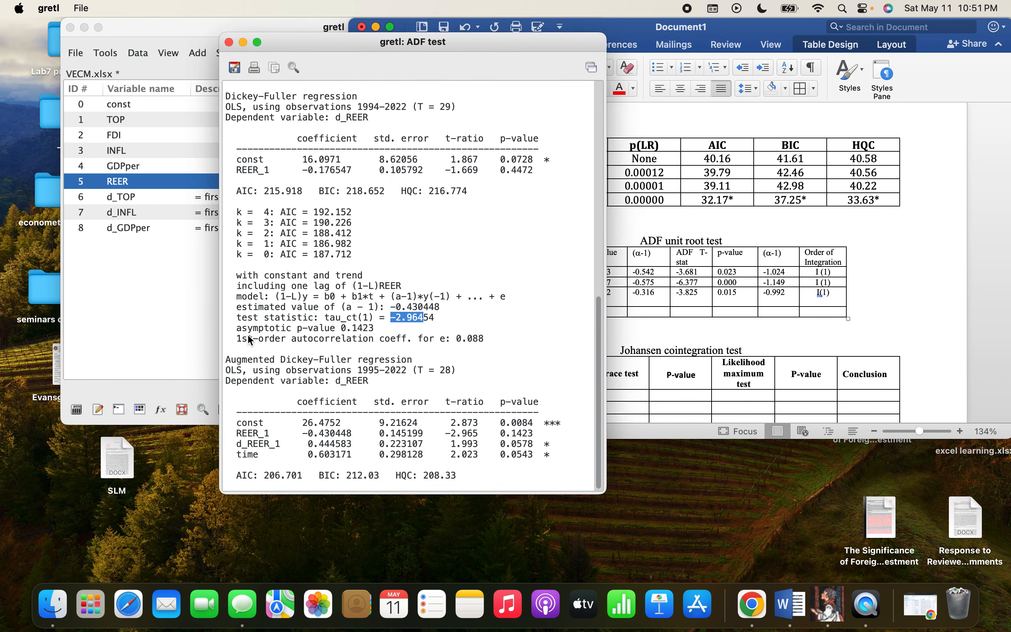
click(373, 322)
drag(391, 307, 422, 306)
key(super+c)
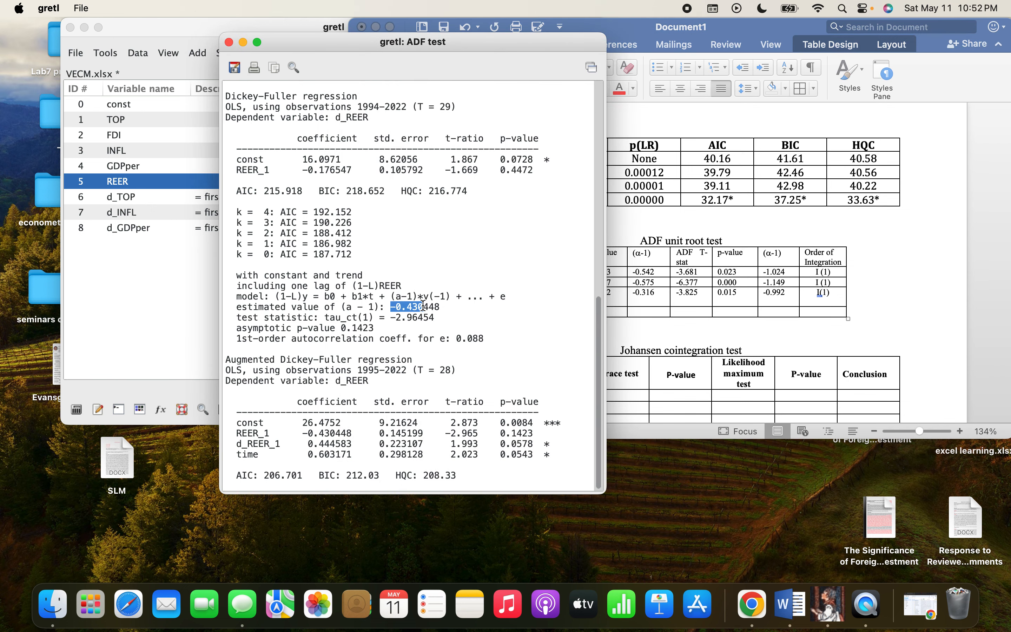
click(747, 312)
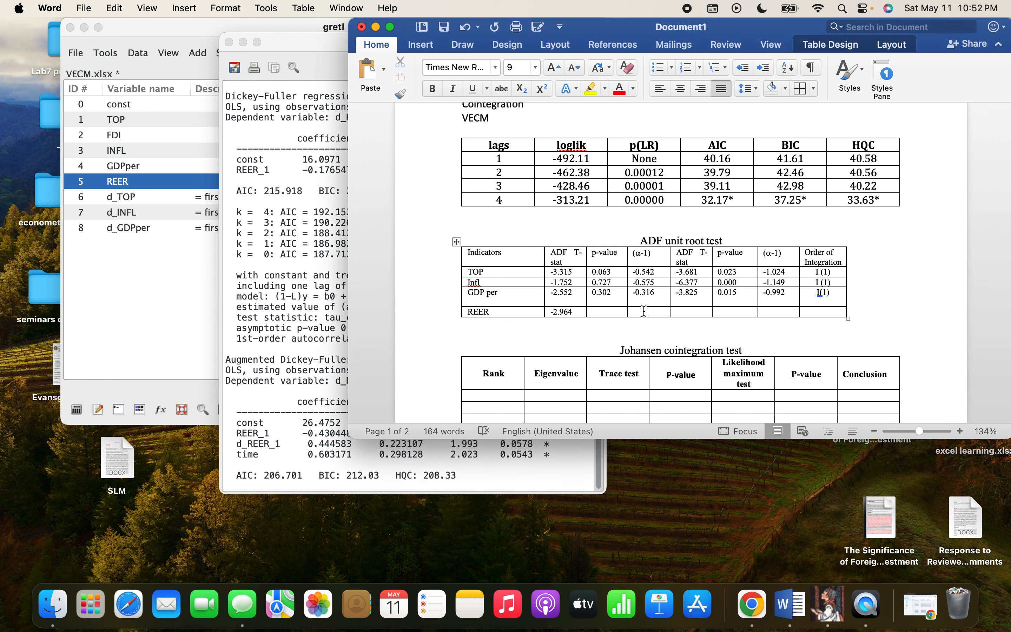
key(super+v)
- Copy the asymptotic p-value 0.142 from gretl into the first p-value cell of the REER row in Word
click(279, 290)
click(385, 311)
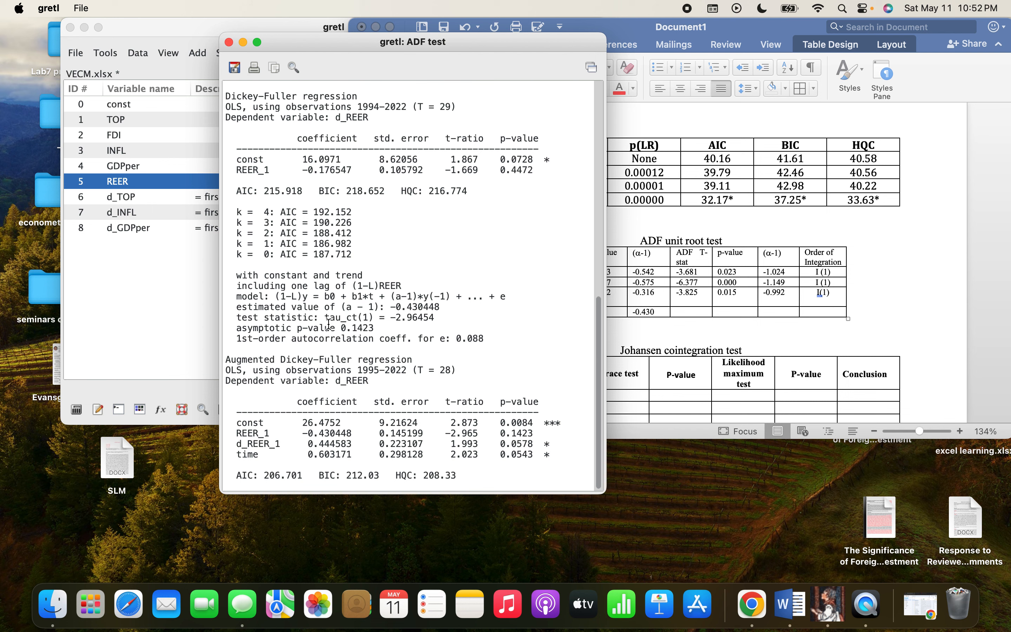
drag(341, 328, 374, 328)
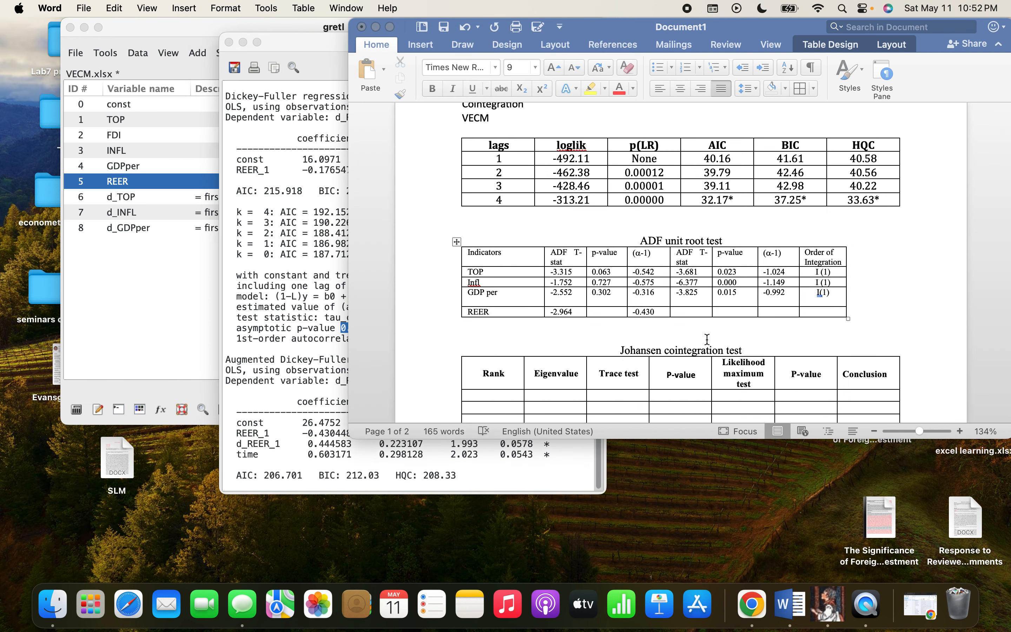
click(706, 336)
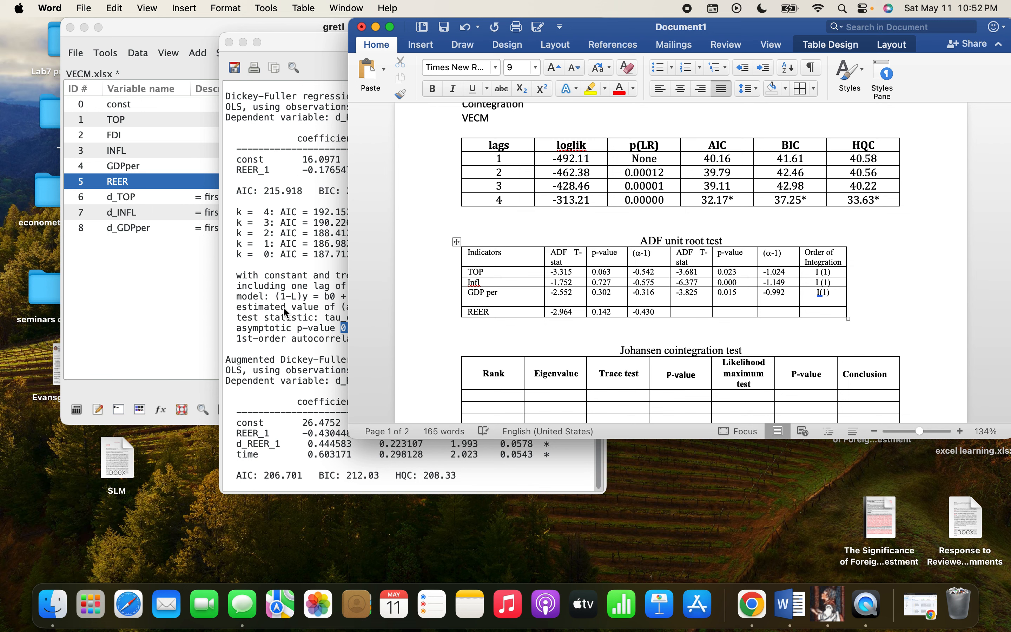
- In gretl, add the first difference of REER as a new variable
click(275, 292)
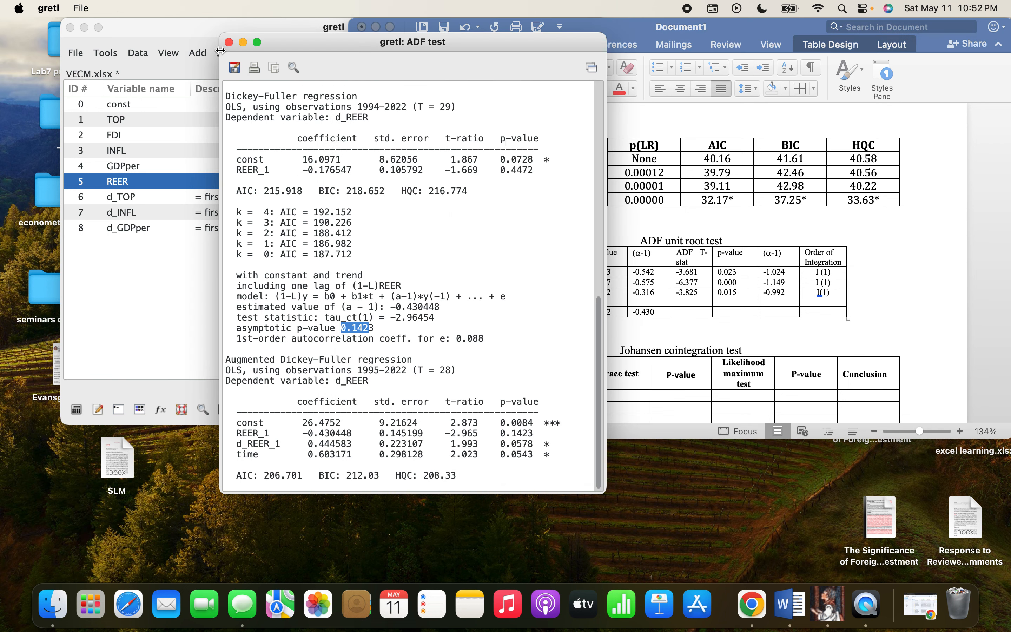
click(139, 184)
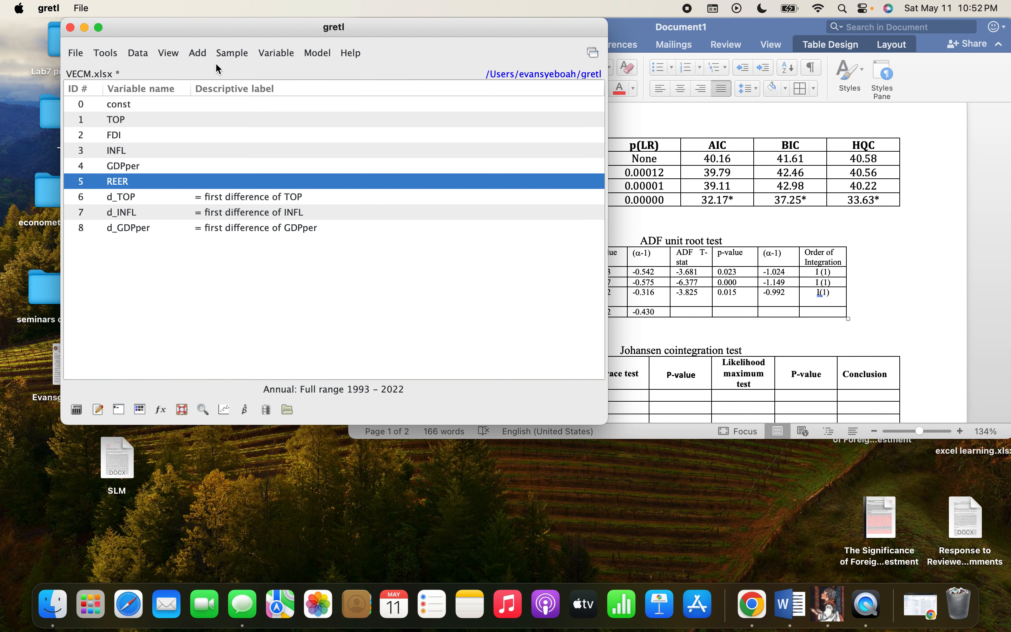
click(199, 53)
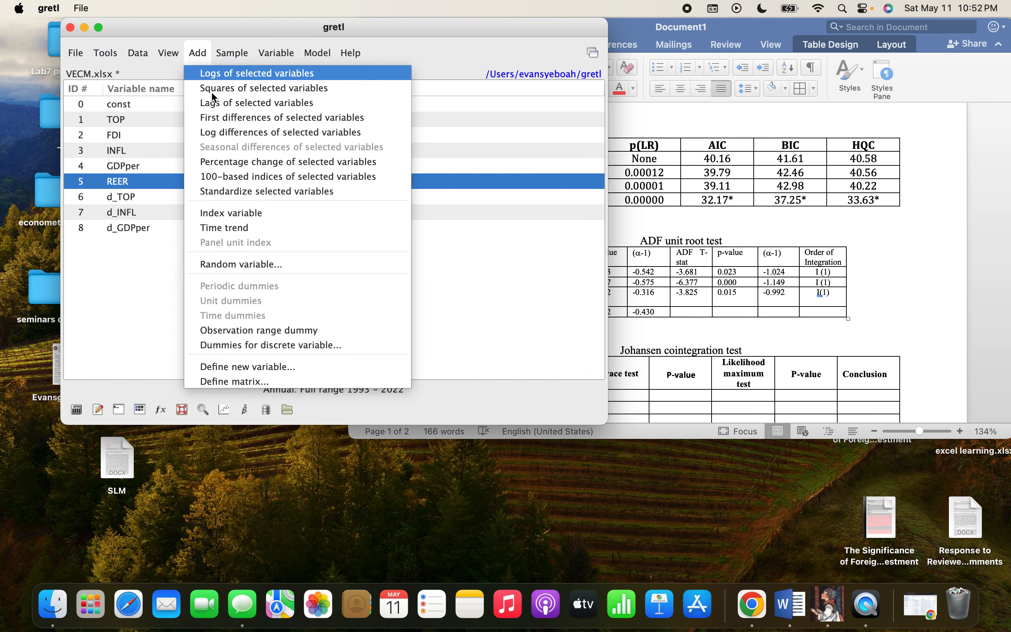
click(229, 119)
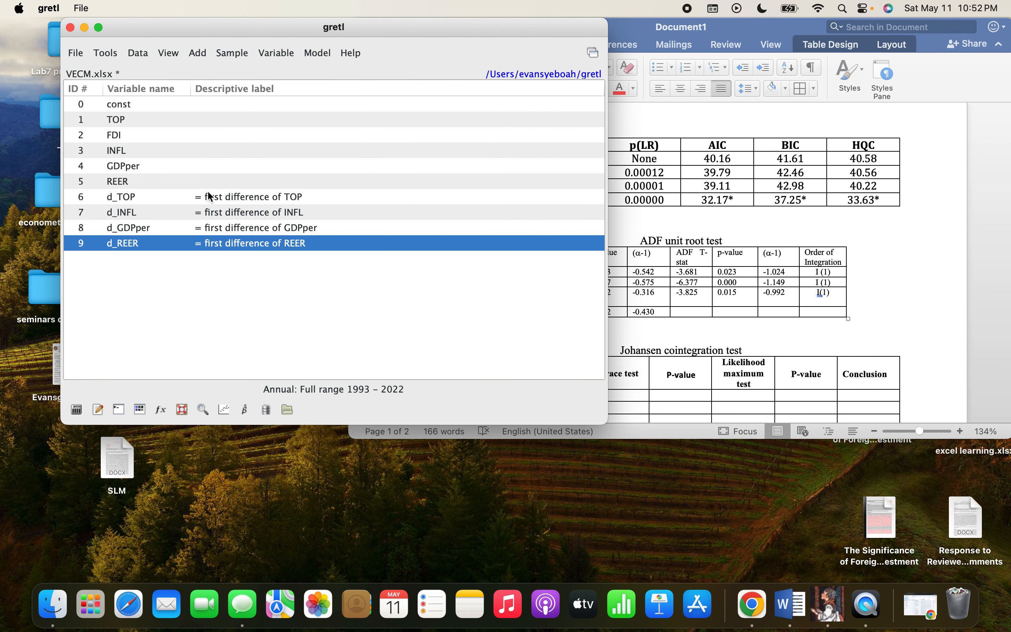
- Run an Augmented Dickey-Fuller test on the level of d_REER with lag order 4 and the AIC criterion
click(287, 55)
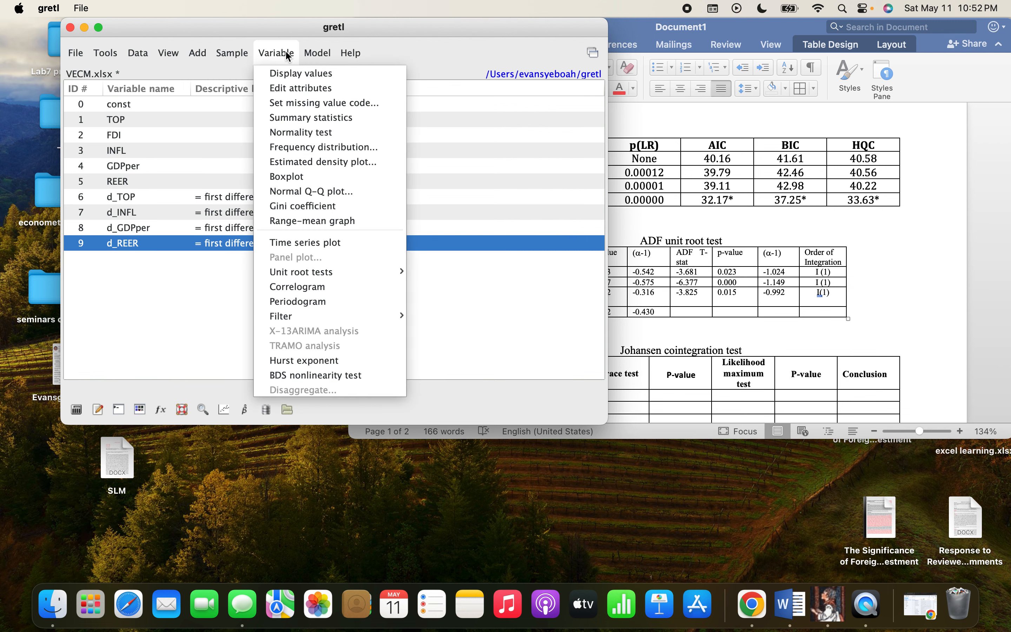
mouse_move(304, 272)
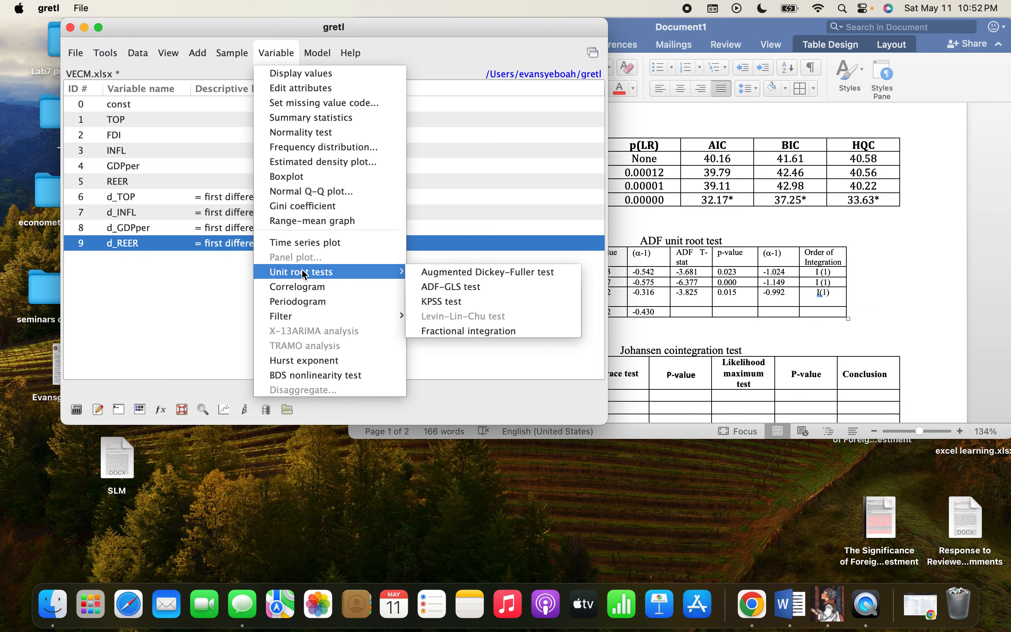
click(422, 275)
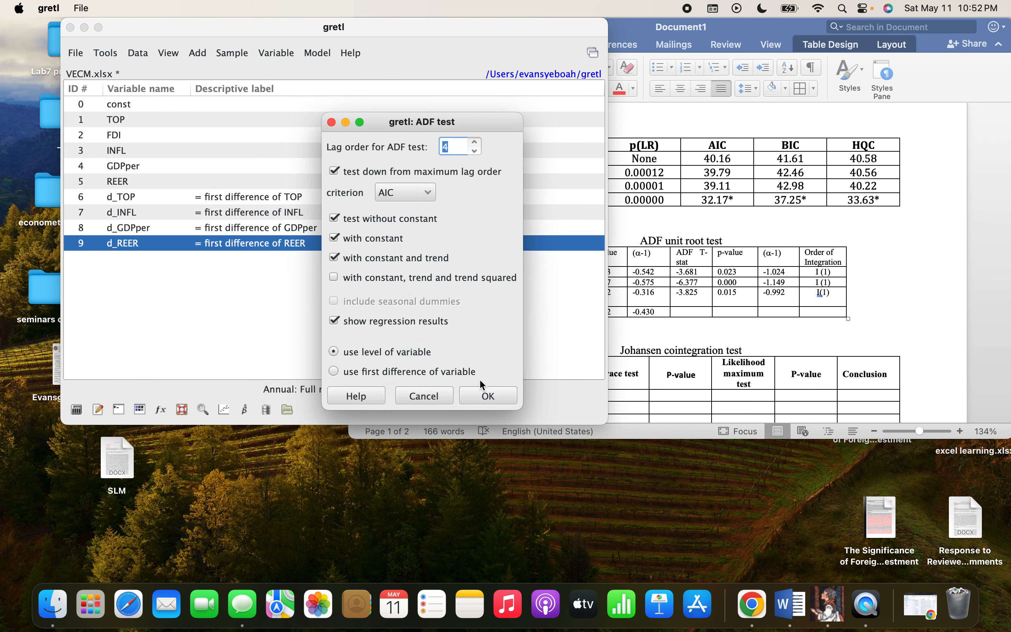
click(490, 396)
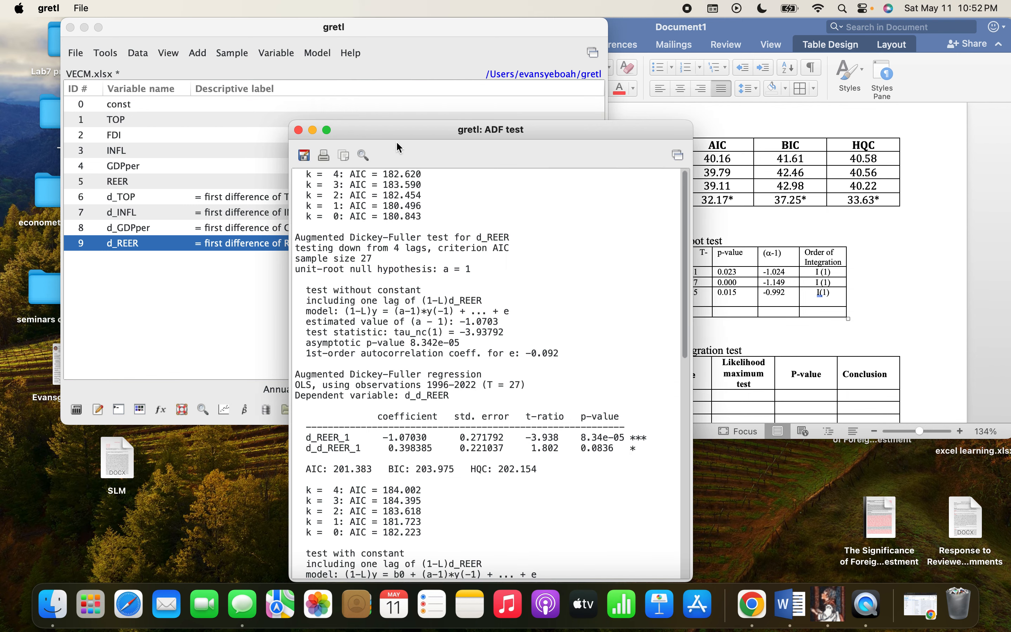
drag(397, 131, 297, 30)
- Examine the d_REER test output, comparing statistics and p-values without constant, with constant, and with constant and trend
scroll(296, 266, down, 15)
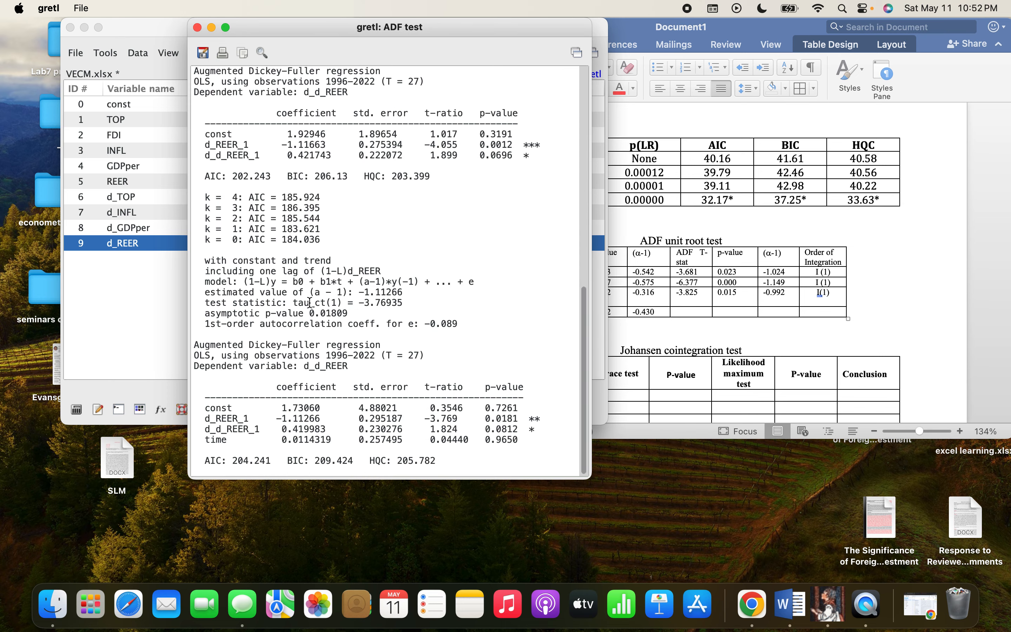
scroll(309, 310, up, 2)
scroll(308, 314, down, 2)
scroll(308, 320, up, 5)
scroll(306, 330, down, 5)
scroll(338, 321, up, 5)
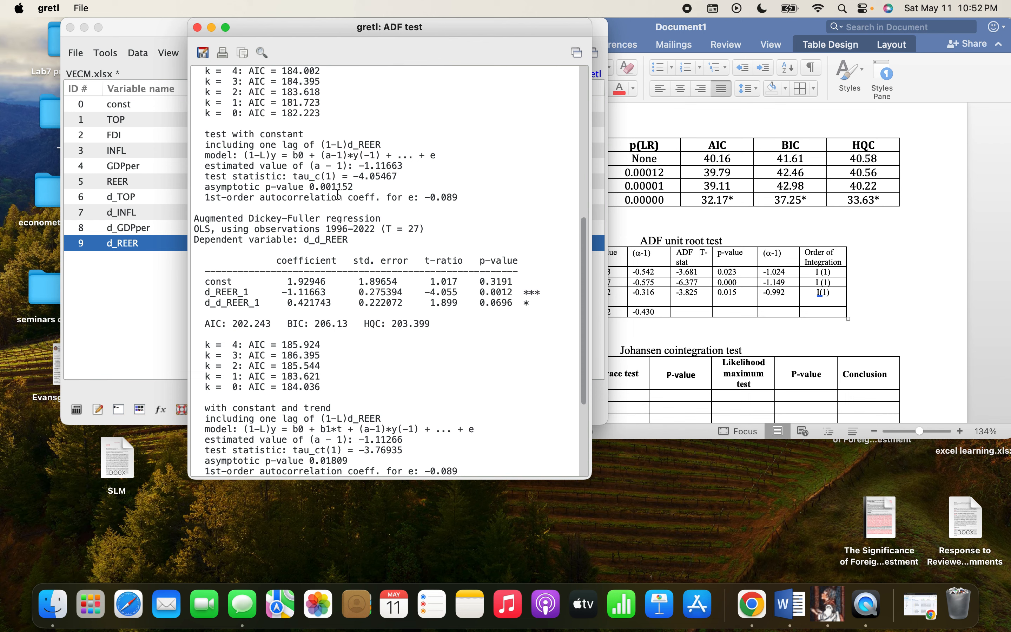
scroll(338, 195, up, 8)
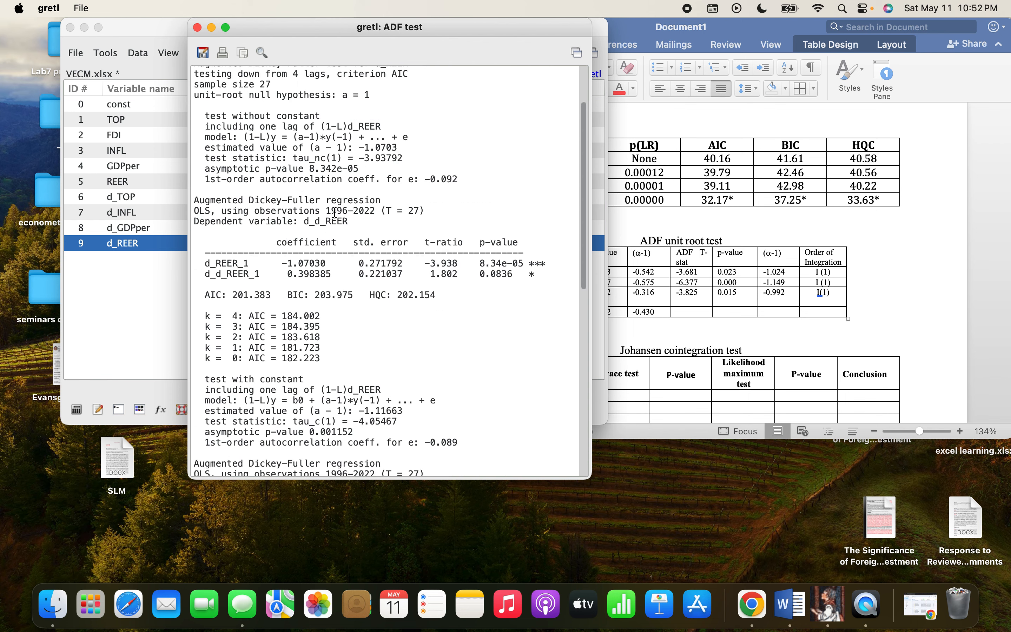
scroll(336, 212, up, 3)
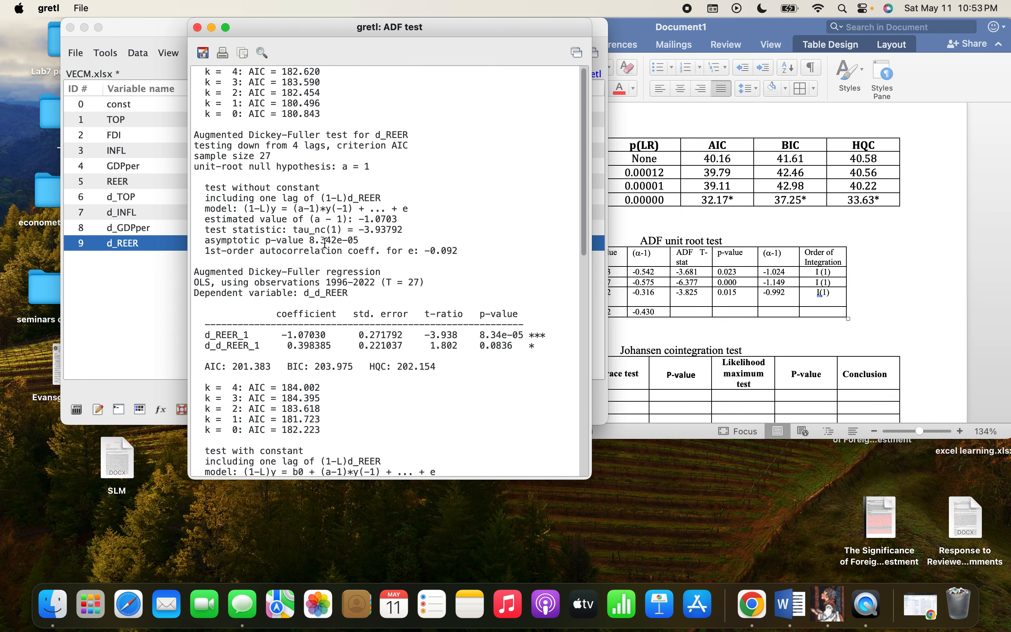
scroll(324, 242, down, 12)
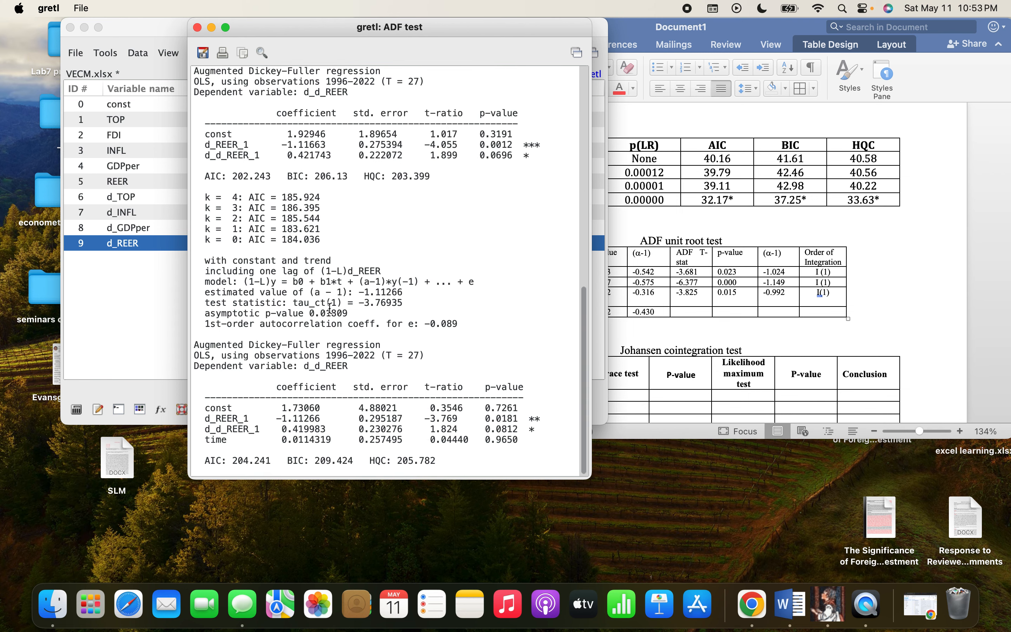
scroll(333, 327, up, 3)
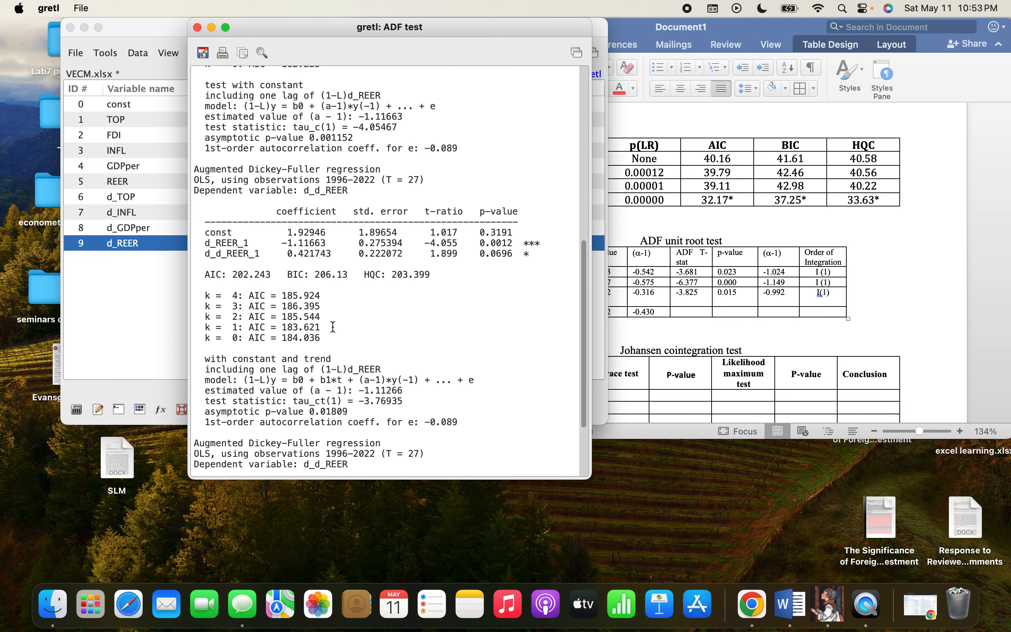
scroll(337, 232, up, 2)
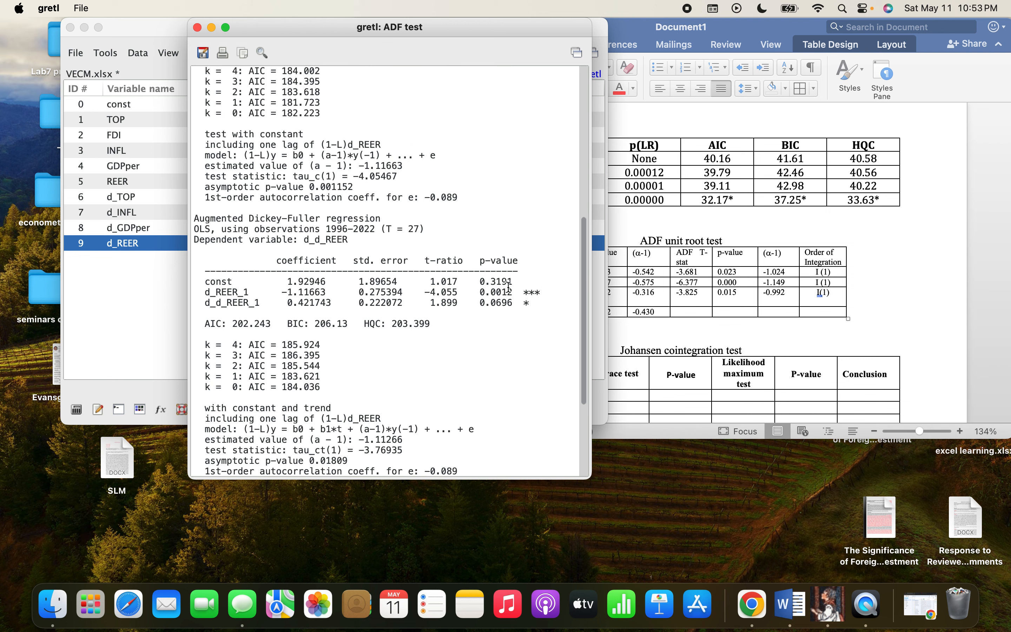
scroll(478, 292, up, 6)
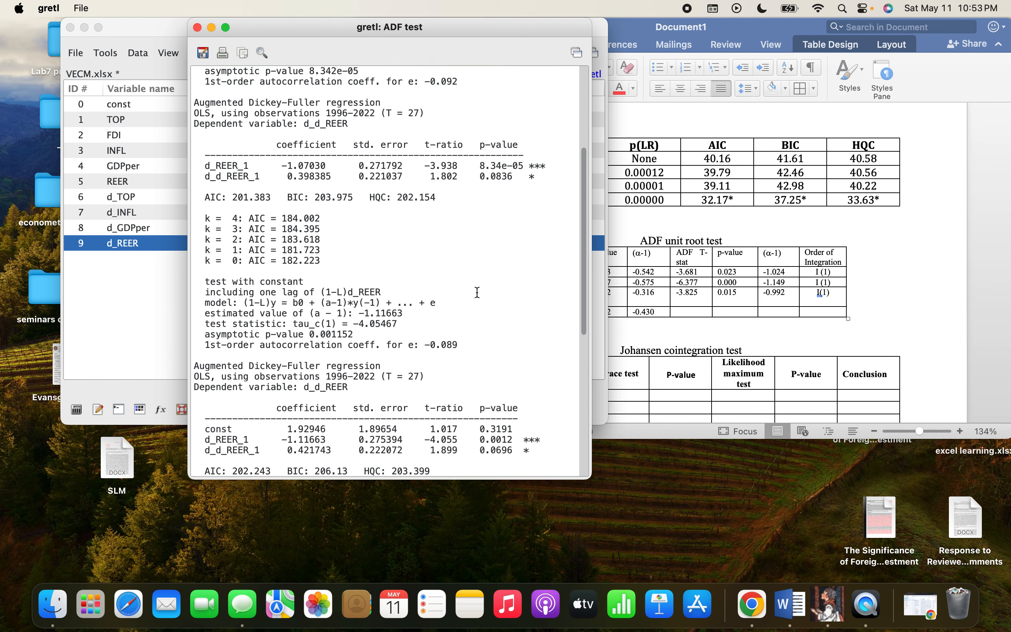
scroll(477, 292, up, 4)
scroll(474, 310, down, 16)
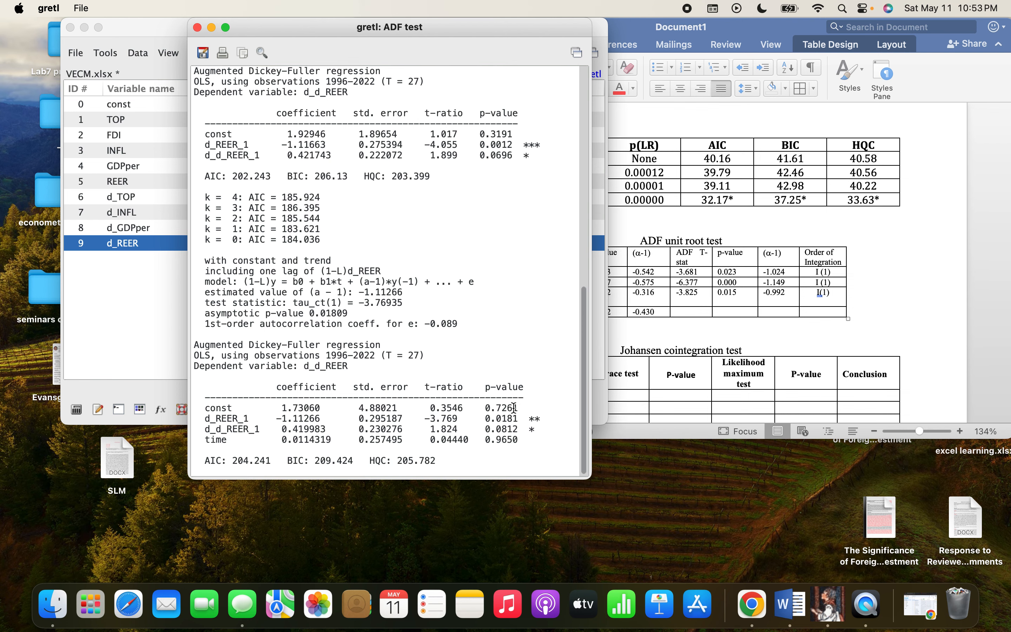
scroll(525, 416, up, 10)
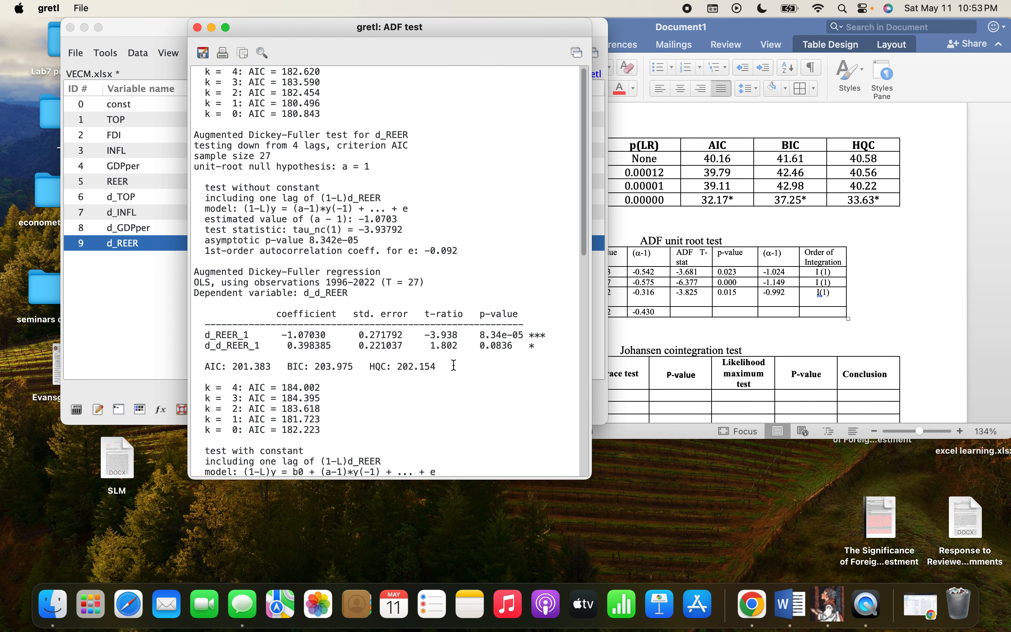
scroll(364, 281, down, 15)
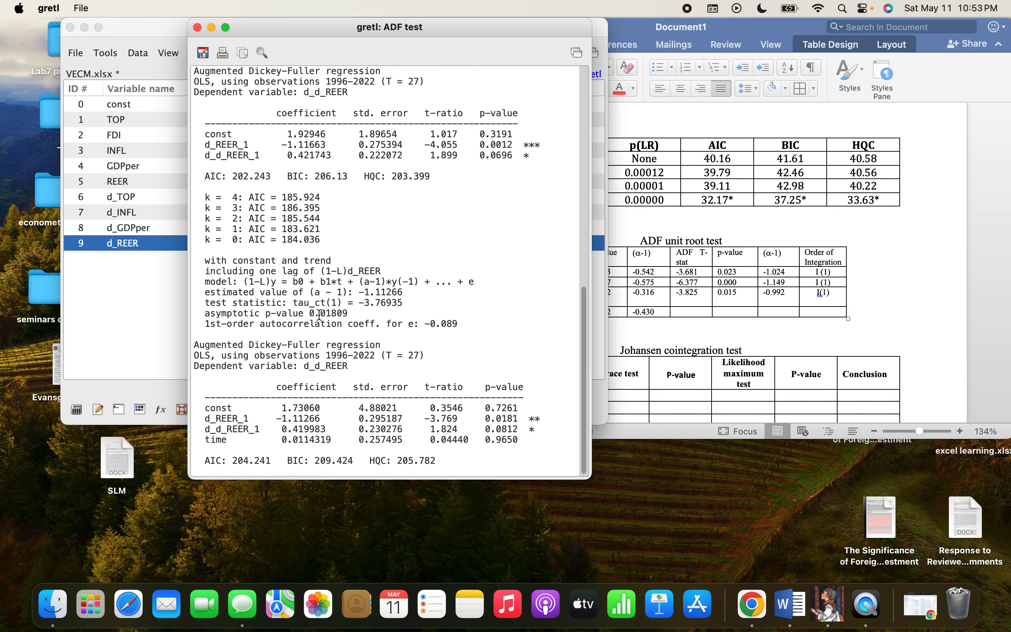
- Copy the constant-and-trend asymptotic p-value 0.018 from the d_REER output into the second p-value cell of the REER row in Word
drag(310, 313, 336, 313)
key(super+c)
click(737, 315)
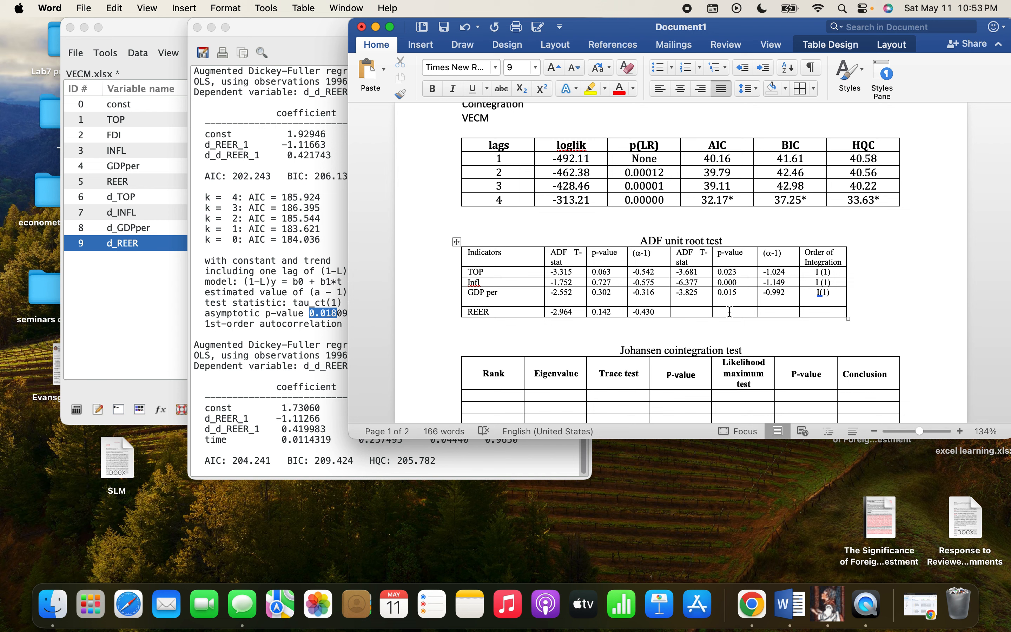
key(super+v)
- Transfer the constant-and-trend test statistic -3.769 from gretl into the second ADF T-stat cell of the REER row in Word
click(354, 301)
drag(359, 303, 392, 306)
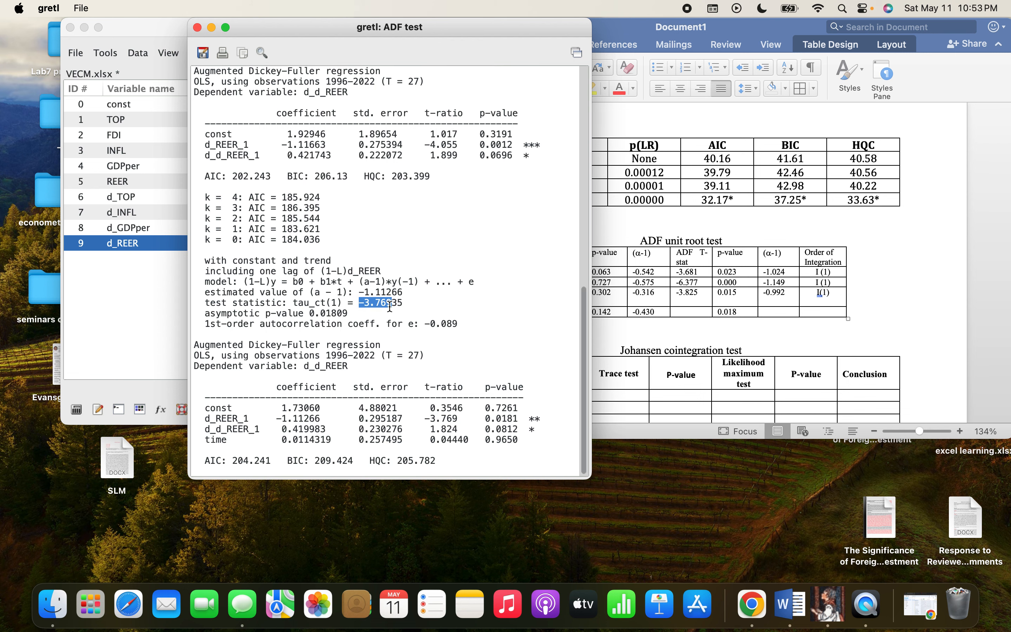
click(688, 312)
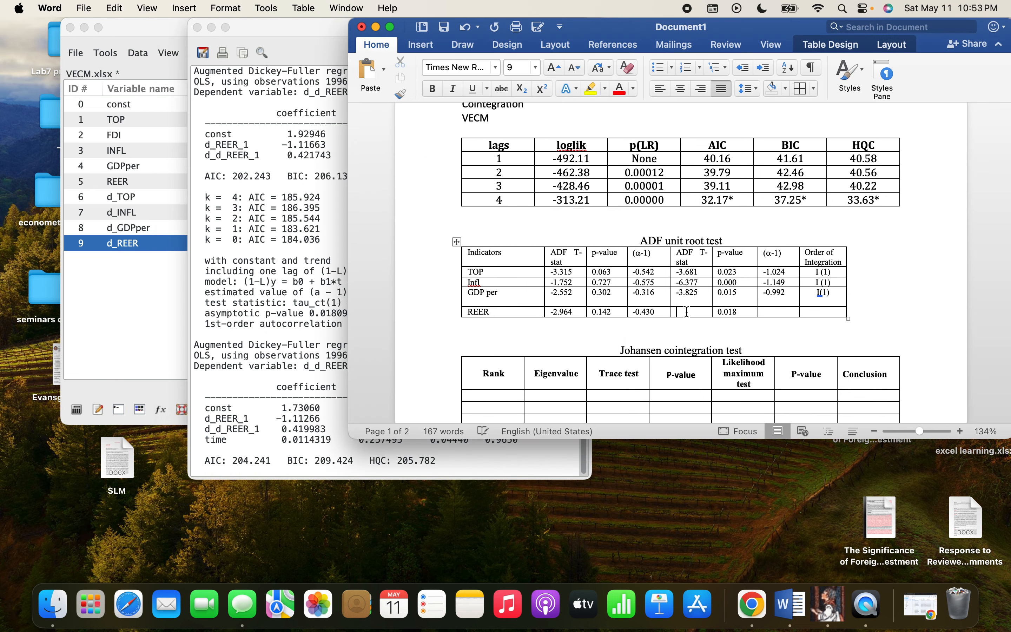
text(-3.769)
- Copy the estimated (a - 1) value -1.112 from gretl into the second (α-1) cell of the REER row in Word
click(266, 269)
click(372, 290)
drag(359, 292, 394, 291)
key(super+c)
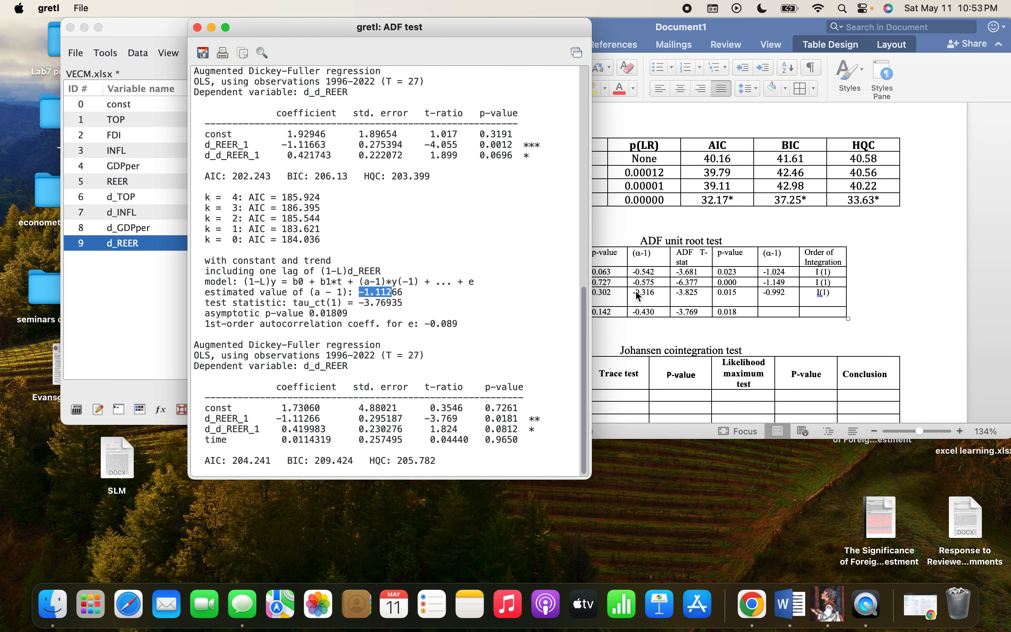
click(781, 311)
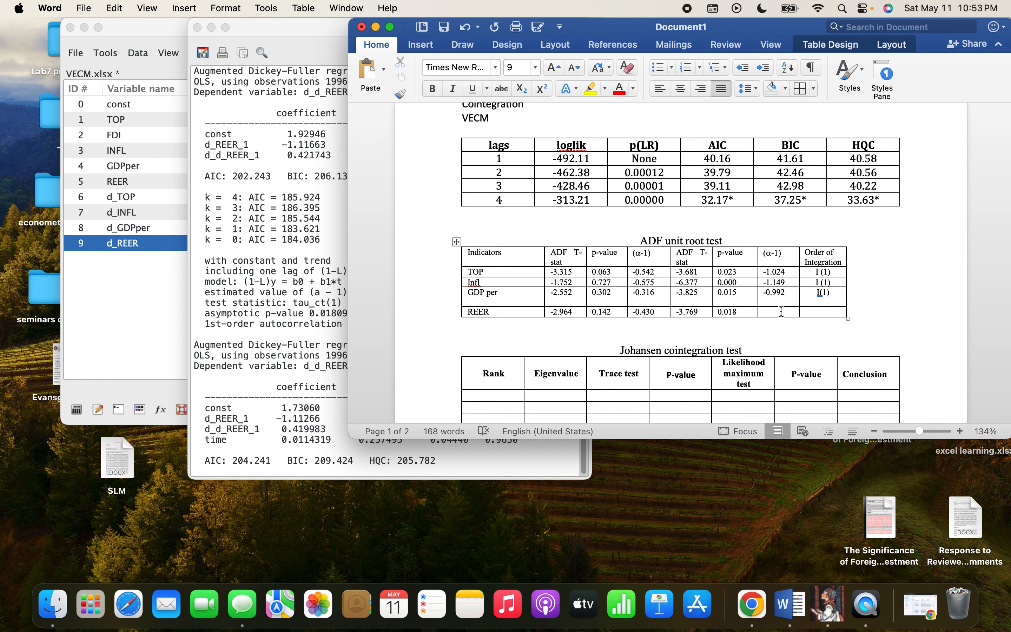
key(super+v)
- Enter I(1) as the order of integration for REER and save the document to the Desktop as First in .docx format
click(823, 312)
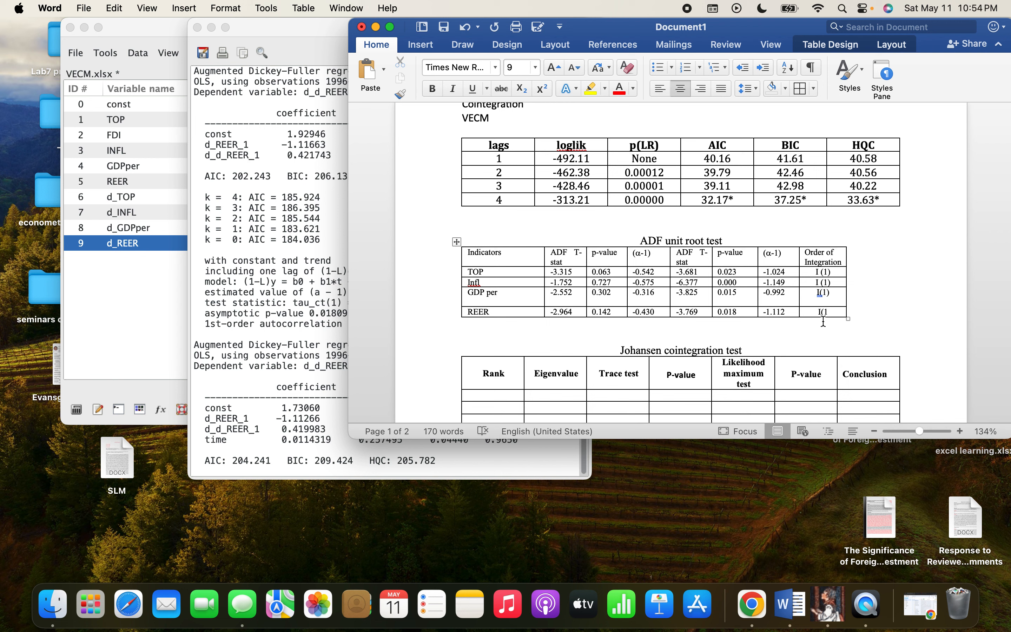
text(I(1))
key(super+s)
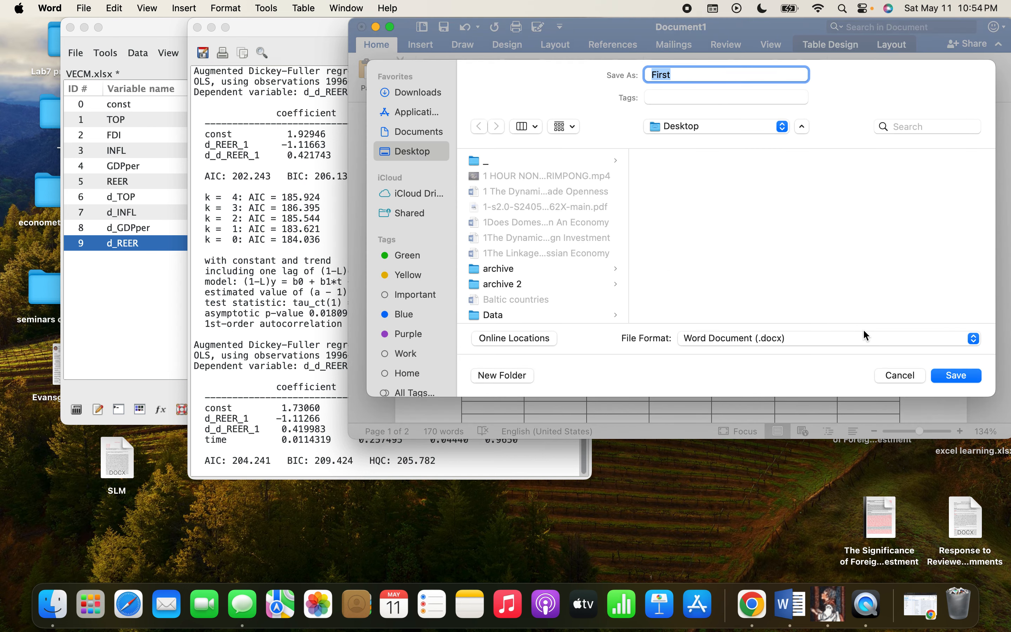
click(957, 376)
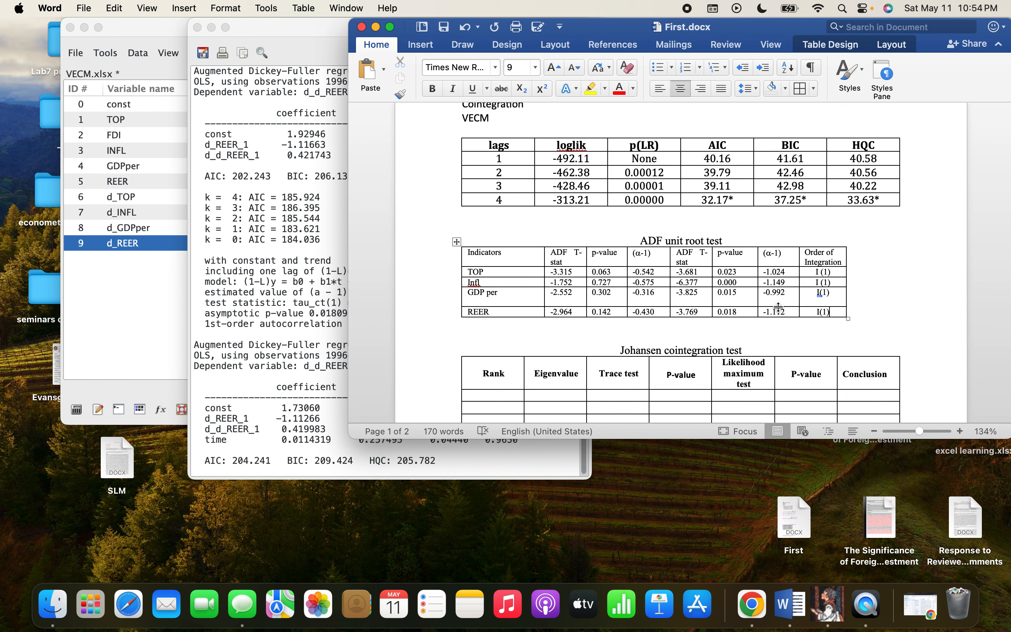
- Apply the suggested grammar correction to the I(1) entries in the GDP per and REER rows so they read I (1)
scroll(780, 309, down, 2)
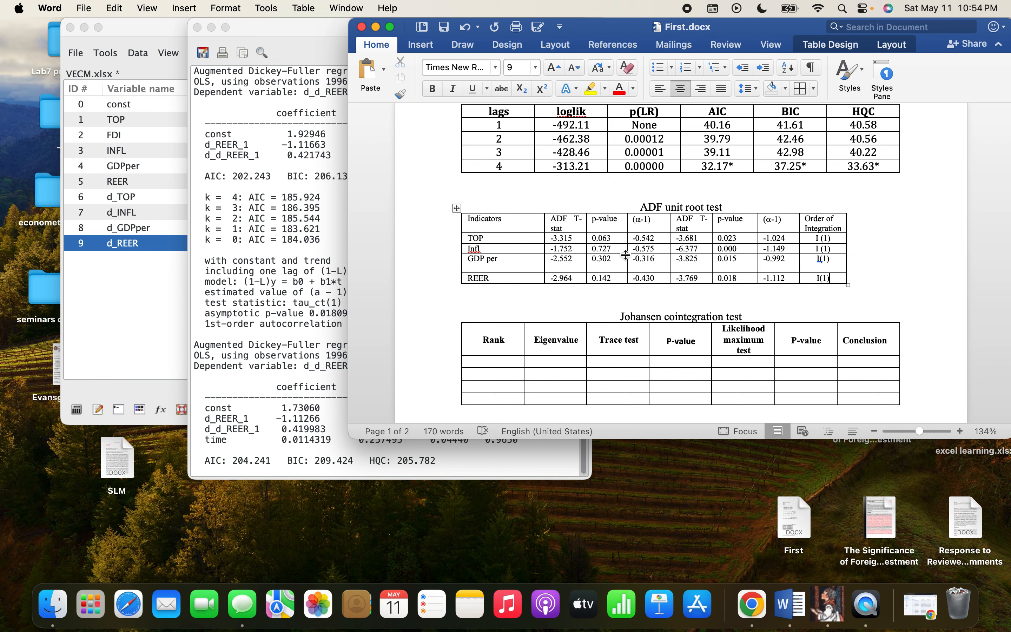
scroll(626, 254, down, 2)
scroll(626, 254, down, 1)
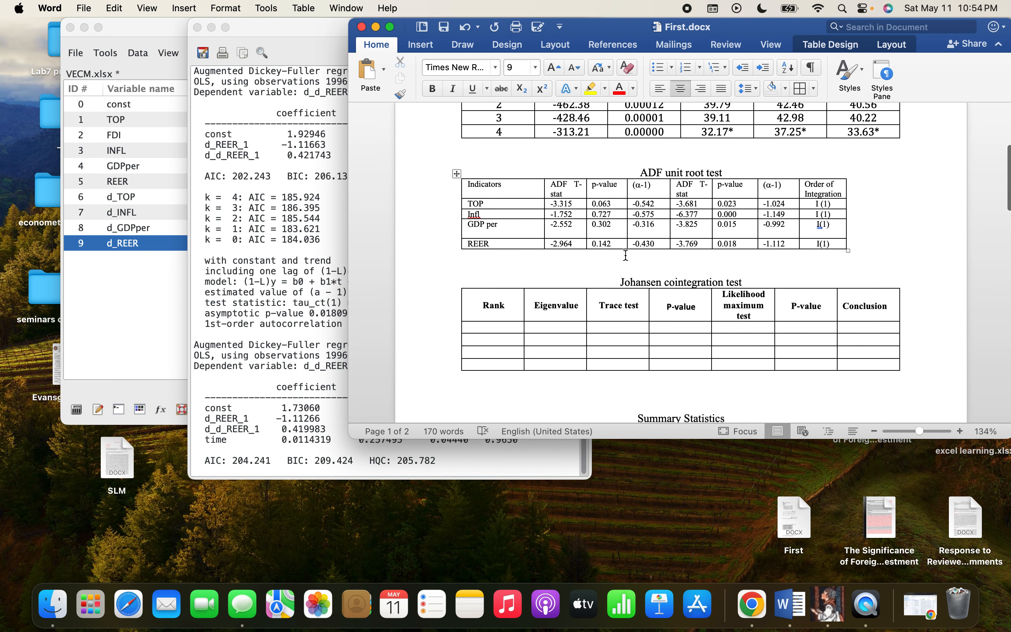
scroll(626, 254, up, 2)
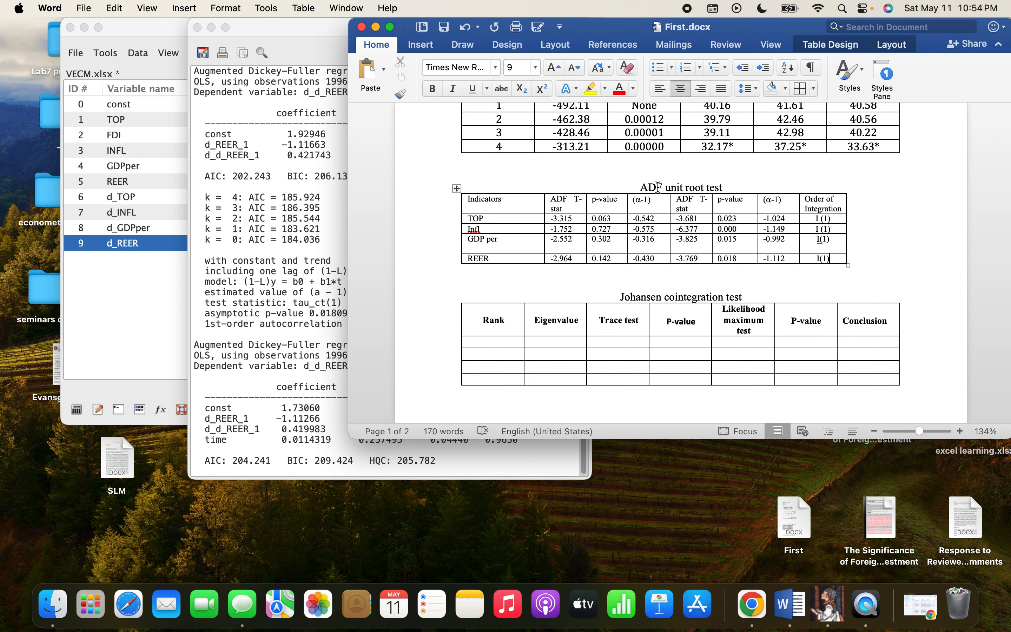
right_click(824, 239)
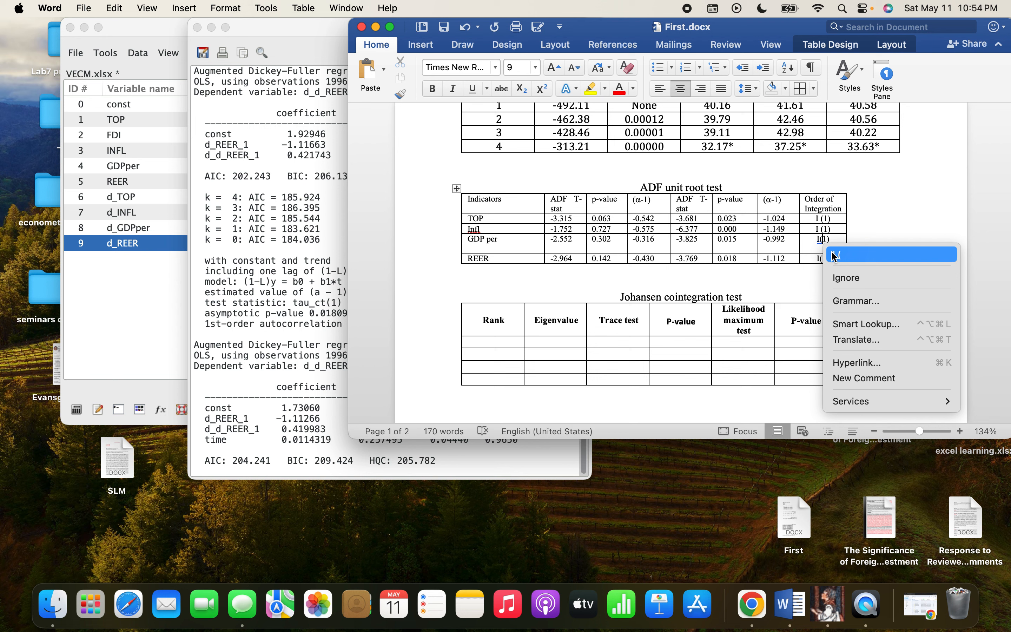
click(833, 256)
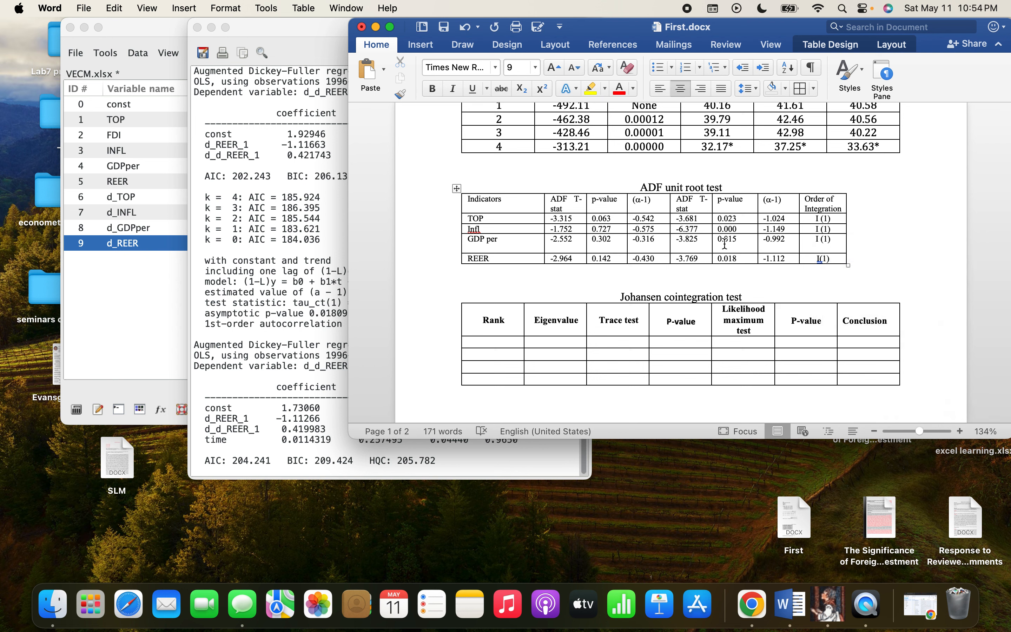
right_click(817, 259)
click(844, 274)
scroll(837, 290, down, 1)
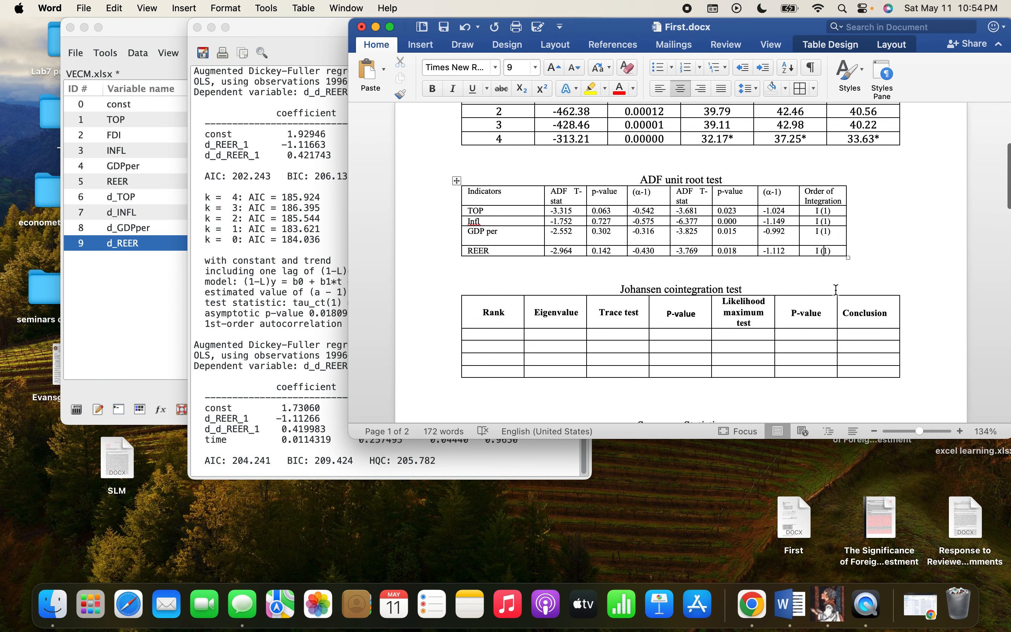
scroll(837, 290, down, 8)
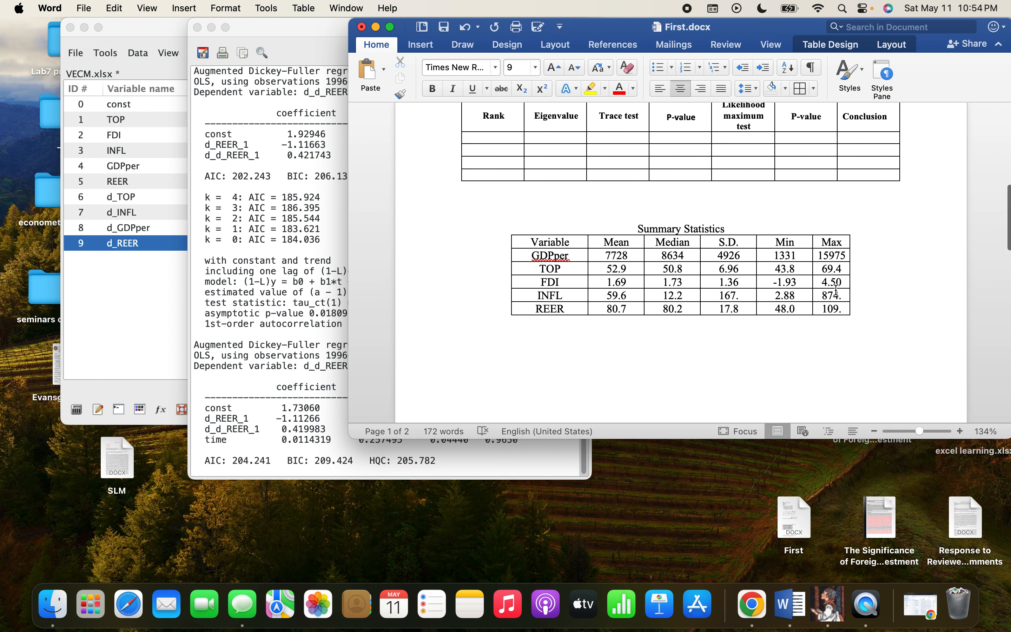
scroll(837, 290, up, 19)
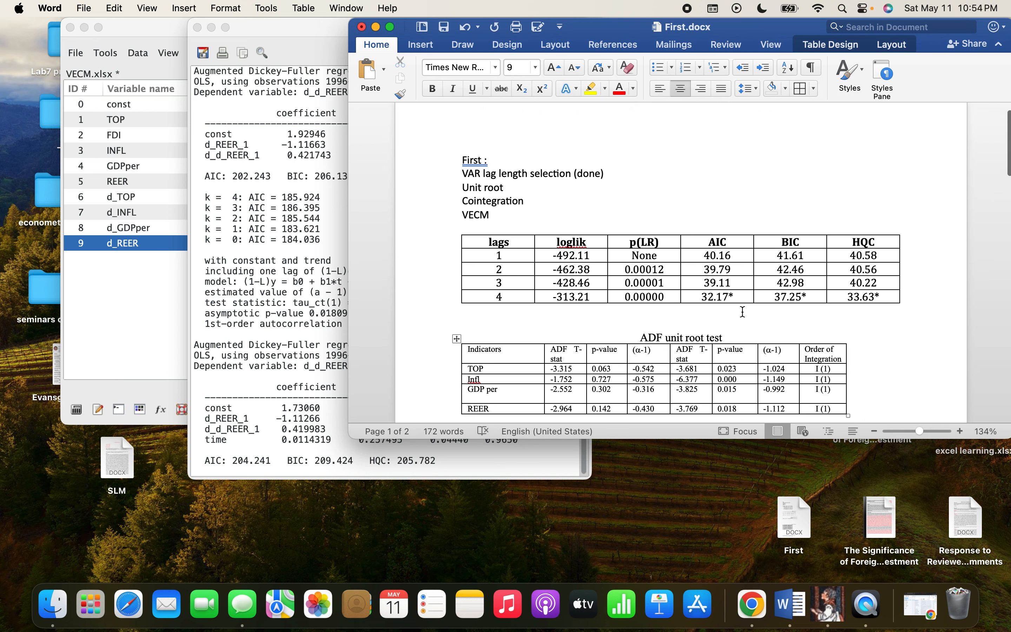
- Switch to gretl and close the ADF test output for d_REER
scroll(636, 322, down, 3)
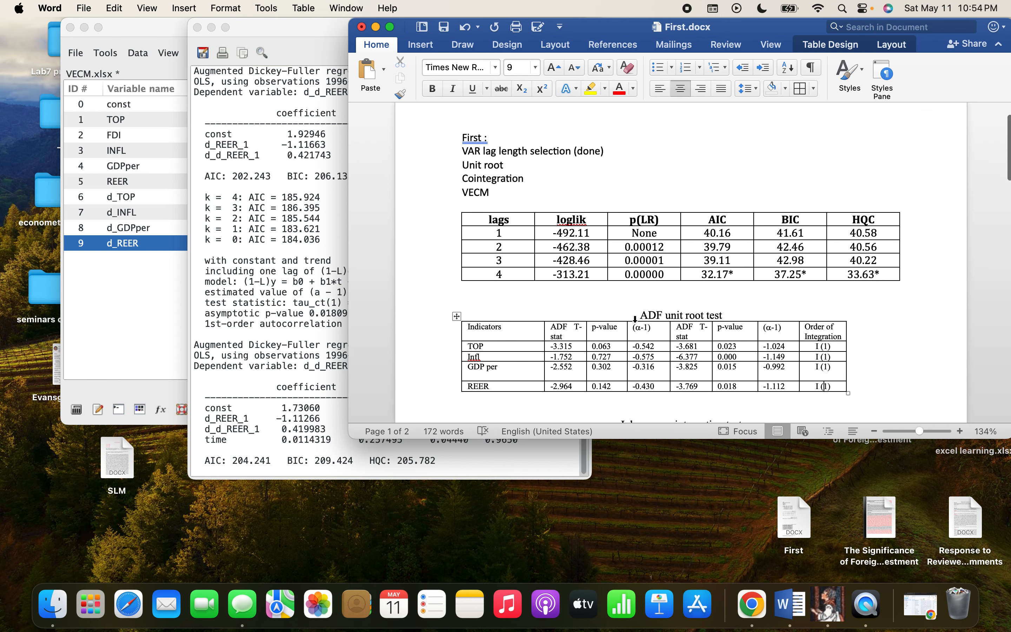
scroll(636, 322, down, 8)
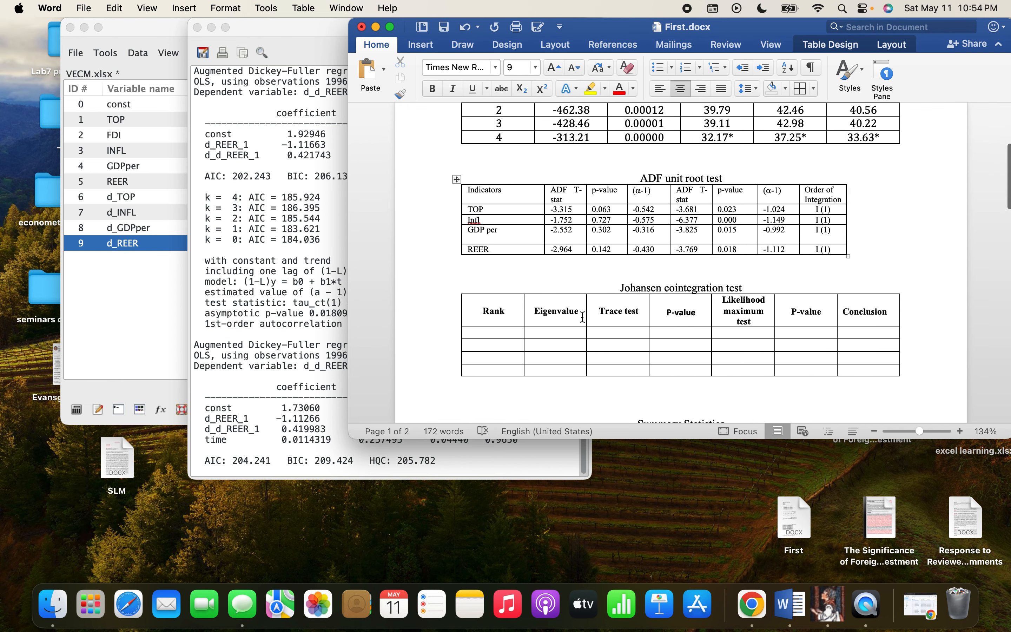
scroll(583, 317, down, 2)
scroll(582, 315, up, 5)
scroll(580, 314, down, 1)
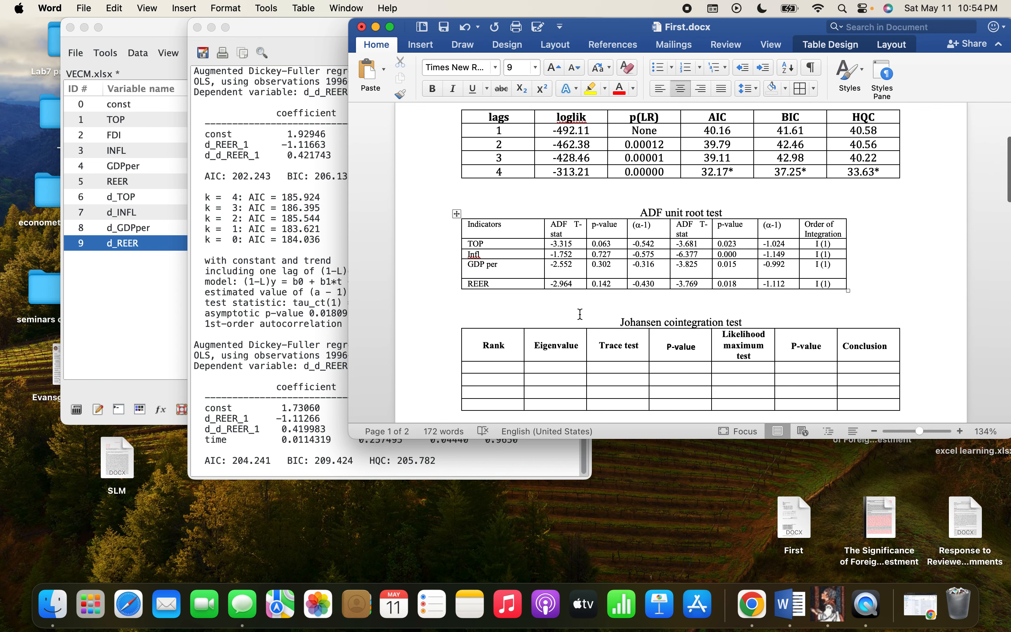
click(264, 198)
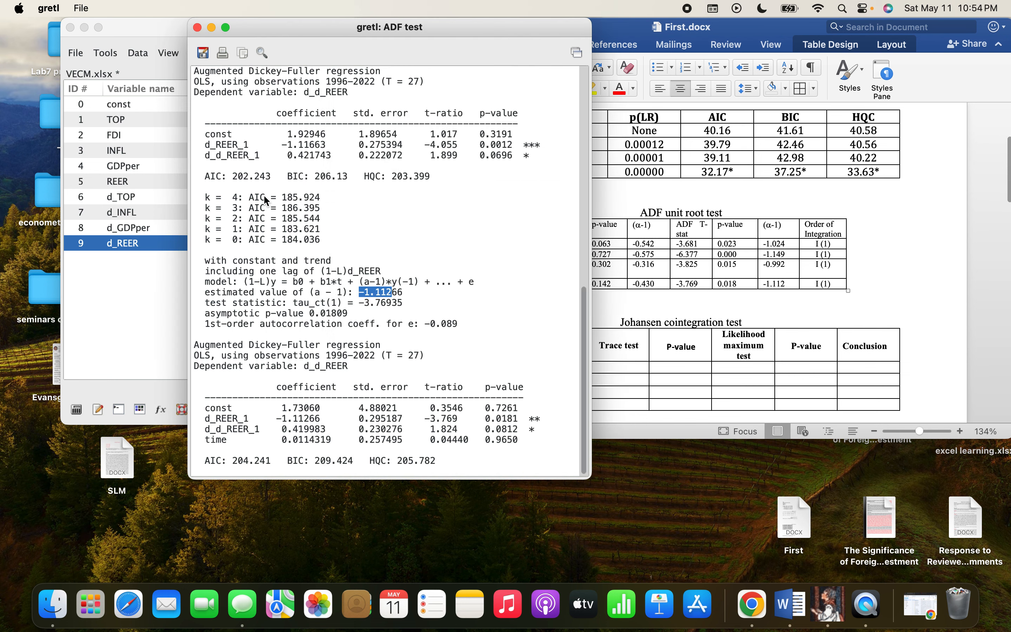
click(197, 28)
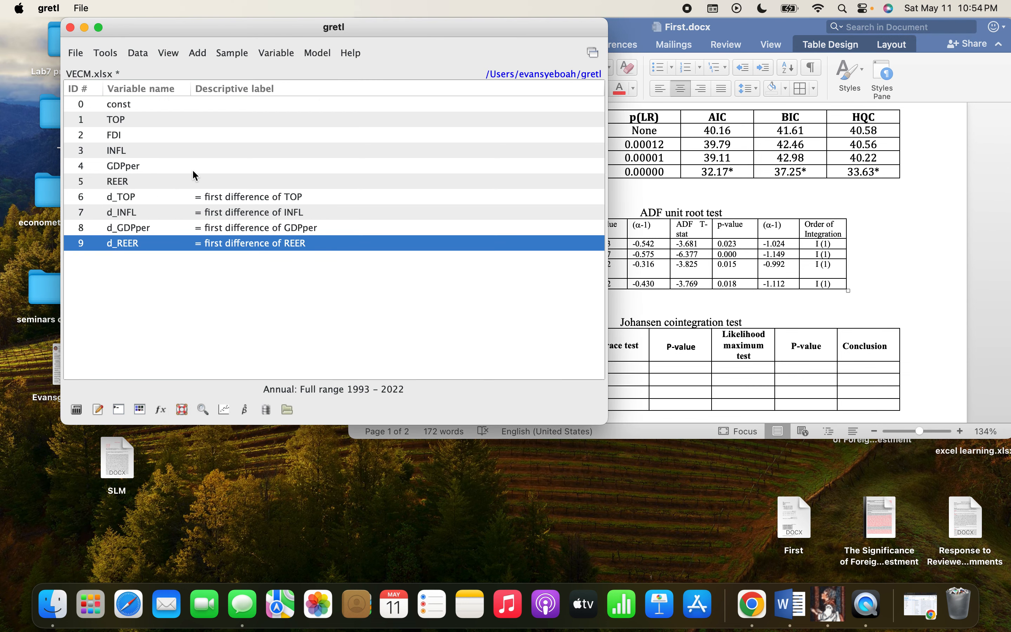
click(188, 198)
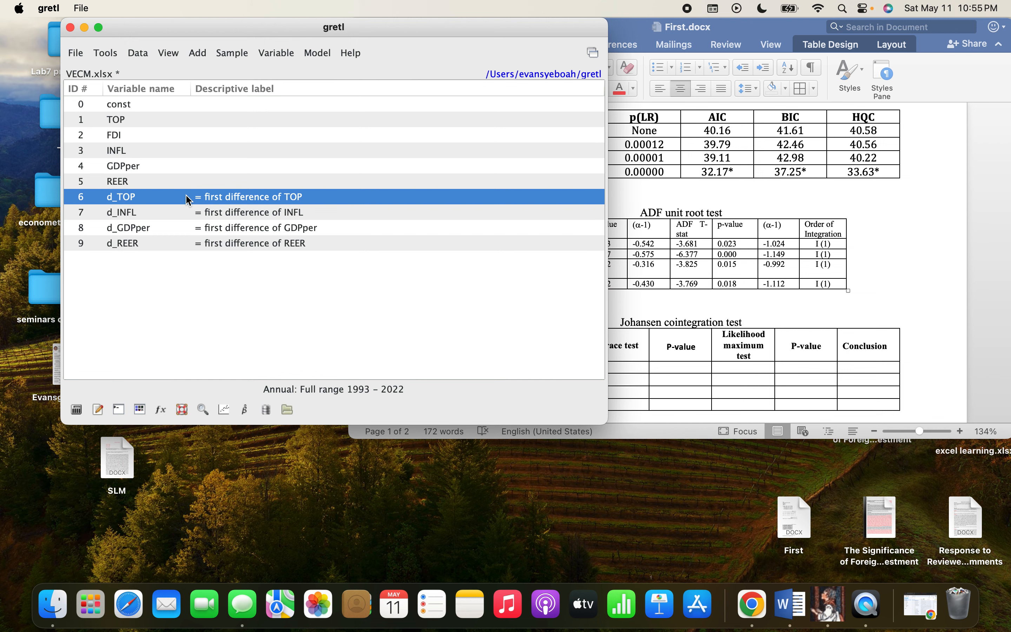
- Add a new row below REER in Word's ADF unit root table and label it FDI
click(743, 230)
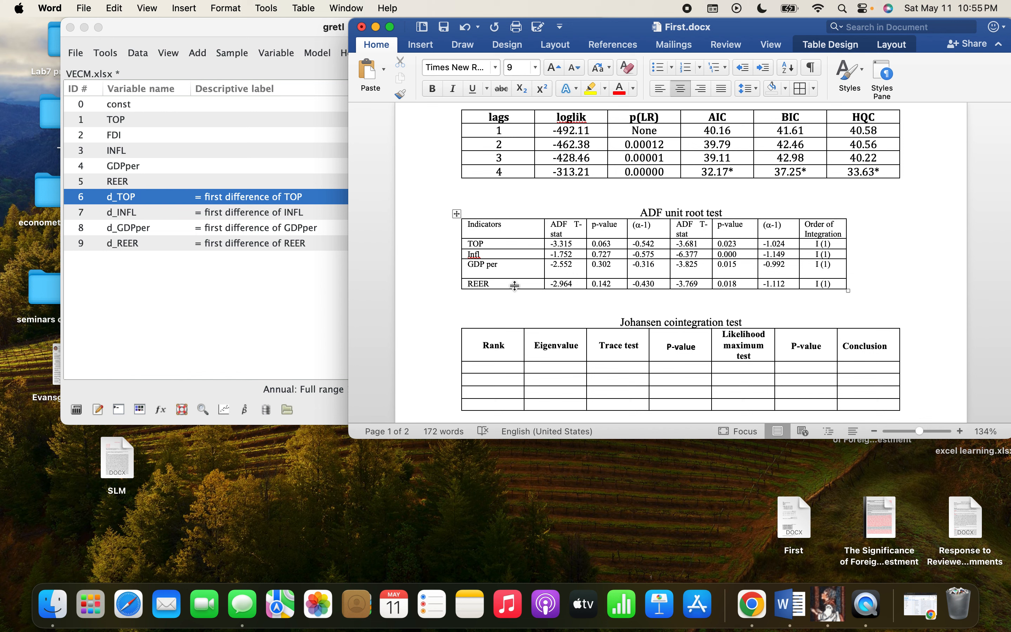
click(855, 286)
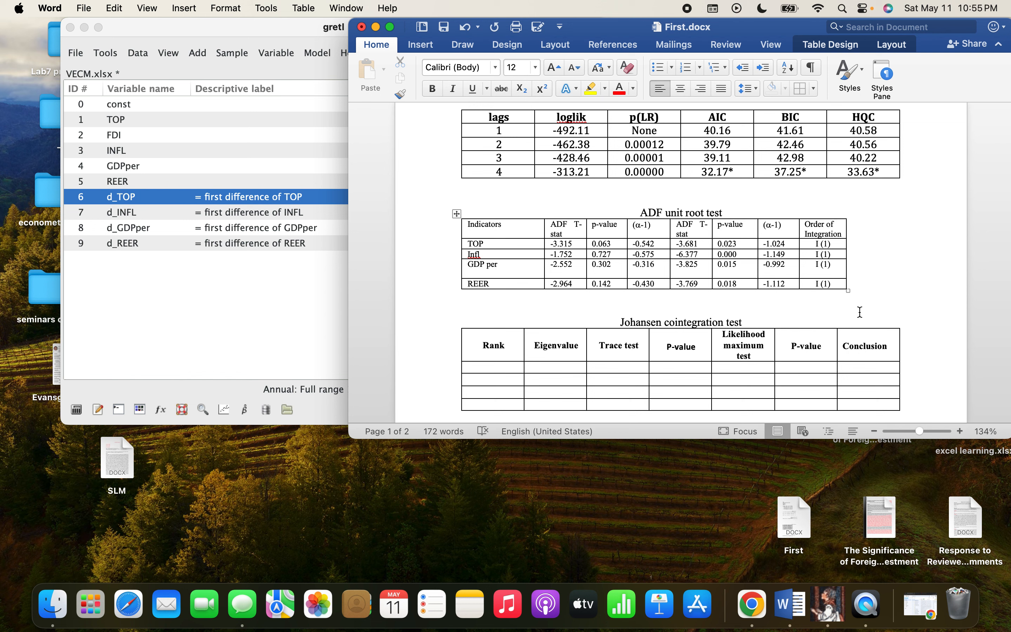
key(Return)
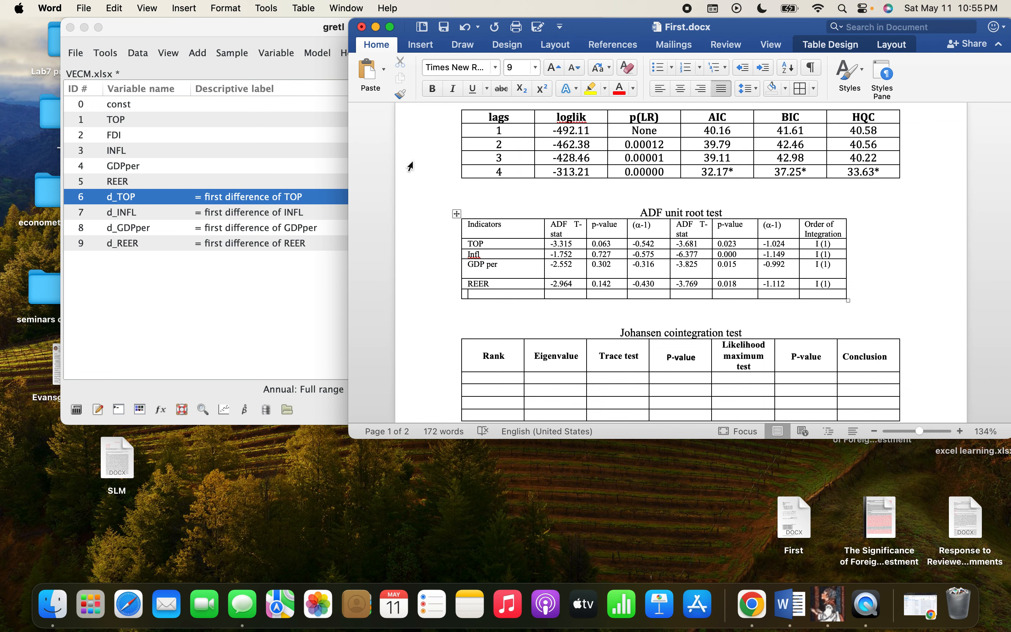
text(FDI)
- Run an Augmented Dickey-Fuller test on the level of FDI in gretl with lag order 4 and the AIC criterion
click(211, 316)
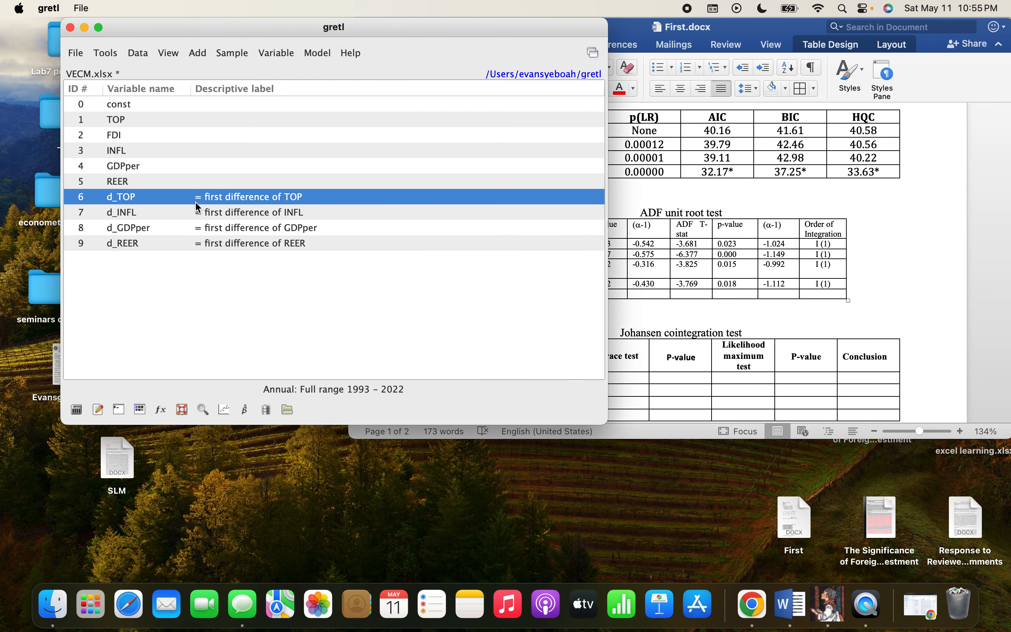
click(159, 141)
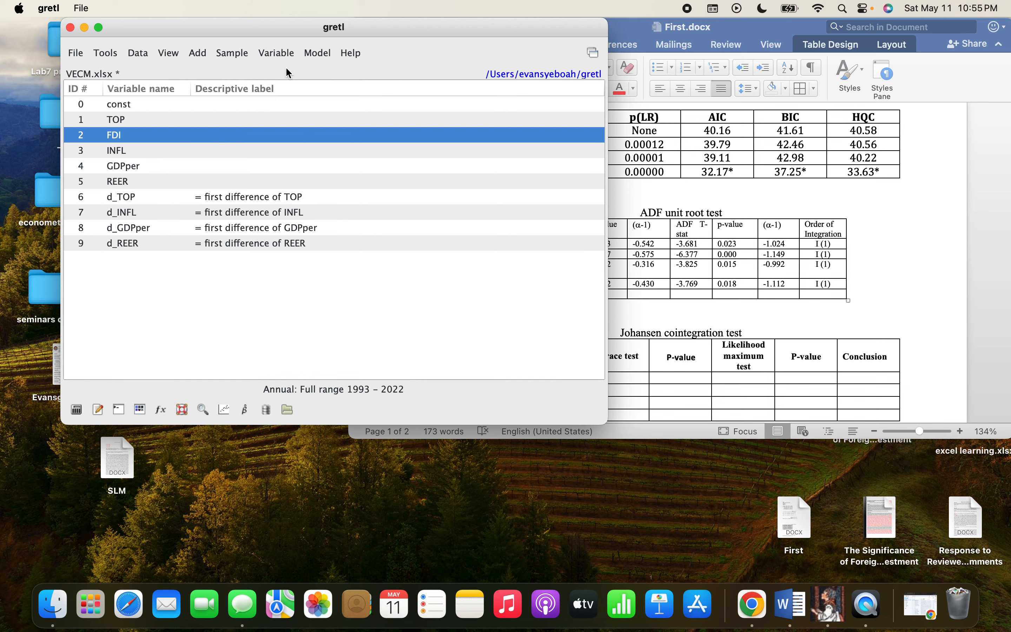
click(280, 57)
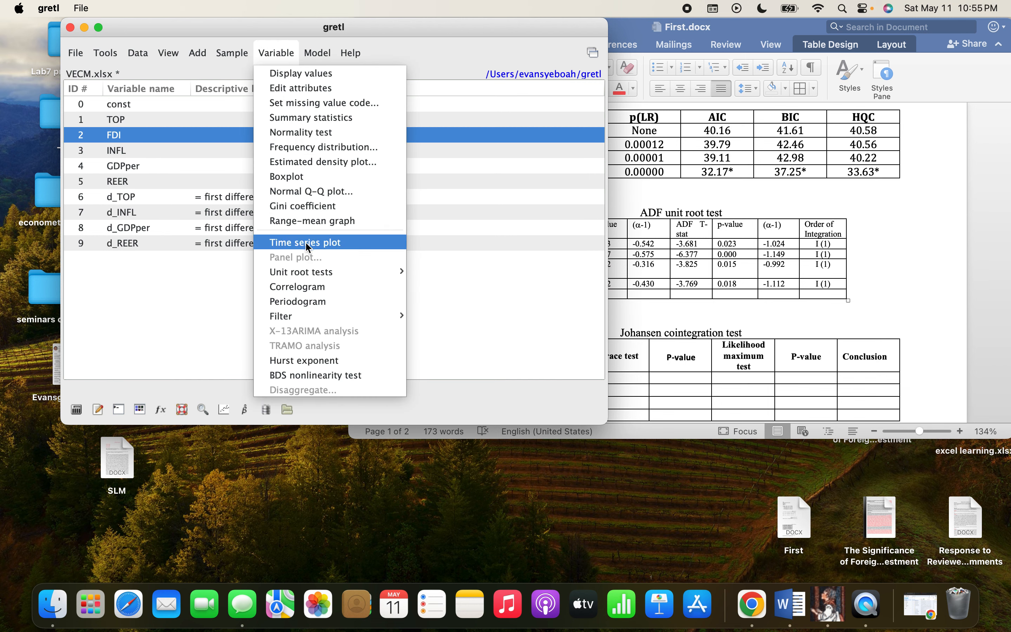
mouse_move(308, 274)
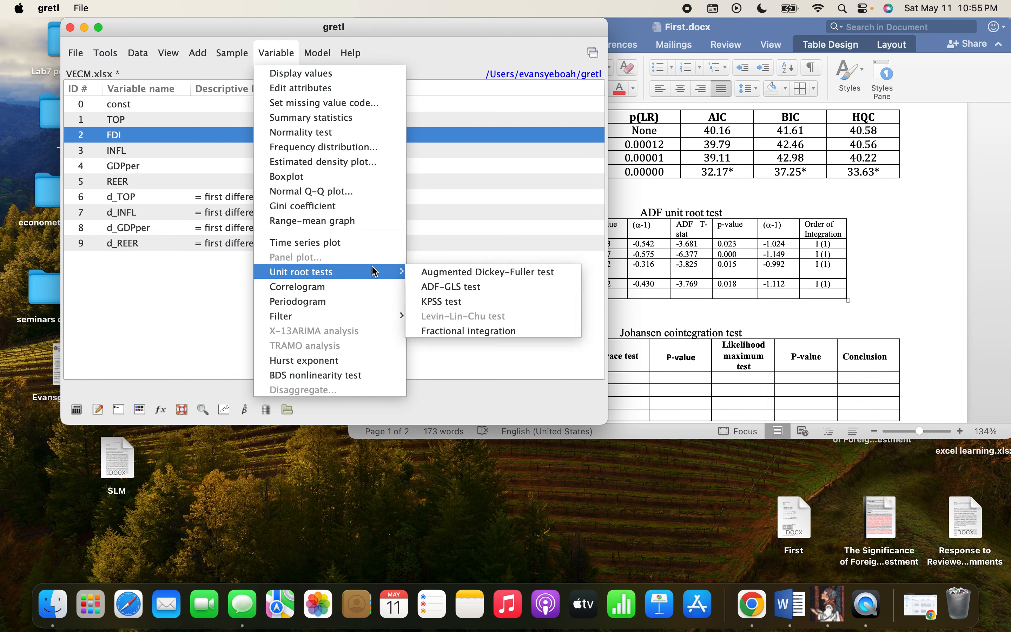
click(418, 272)
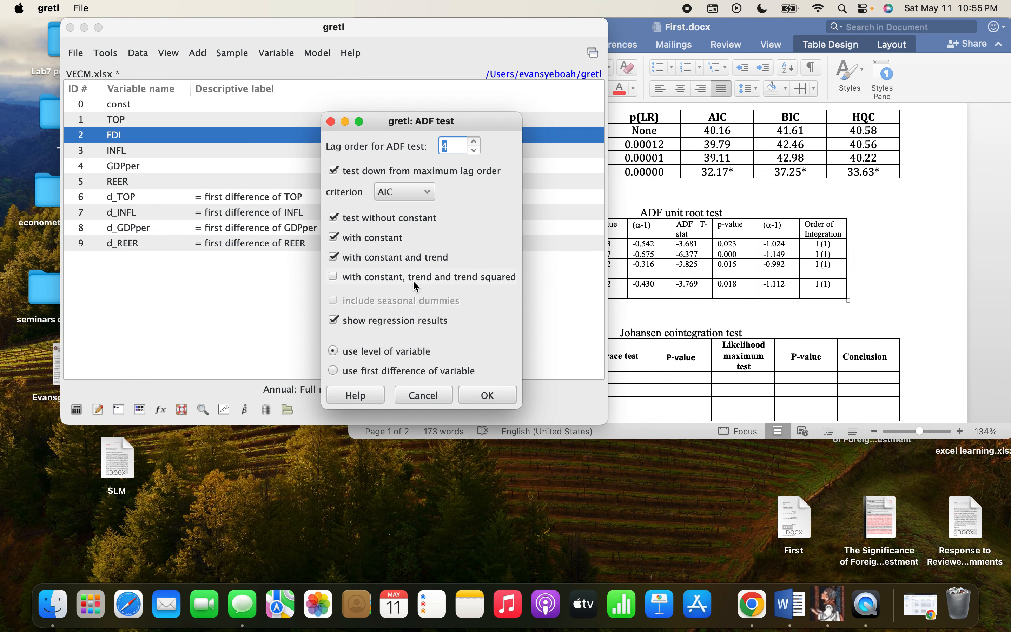
click(495, 399)
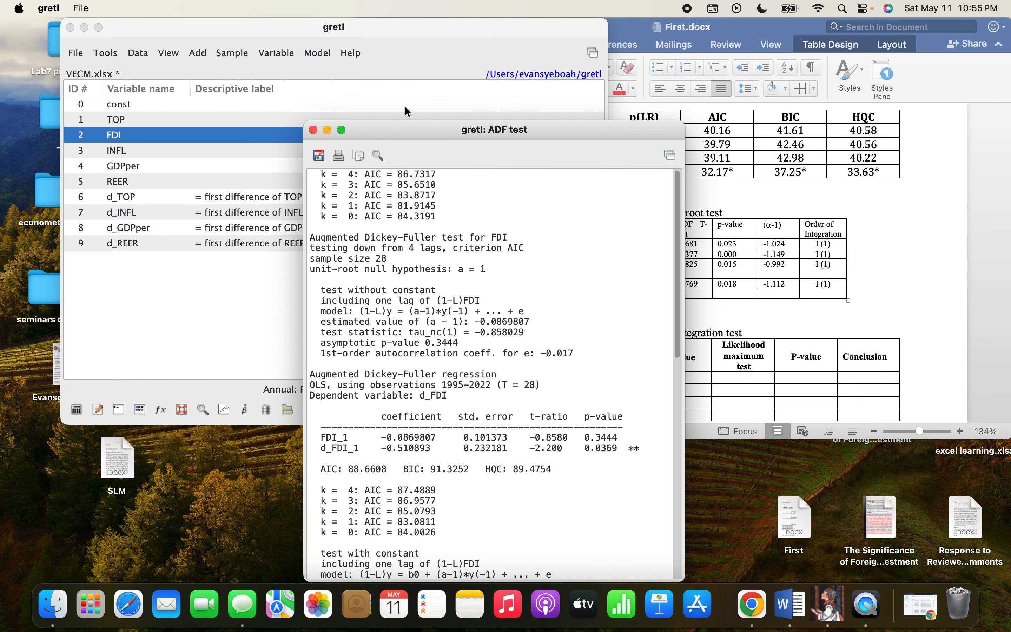
- Copy the constant-and-trend p-value 0.946 from gretl into the first p-value cell of the FDI row in Word
drag(401, 132, 248, 55)
scroll(308, 383, down, 10)
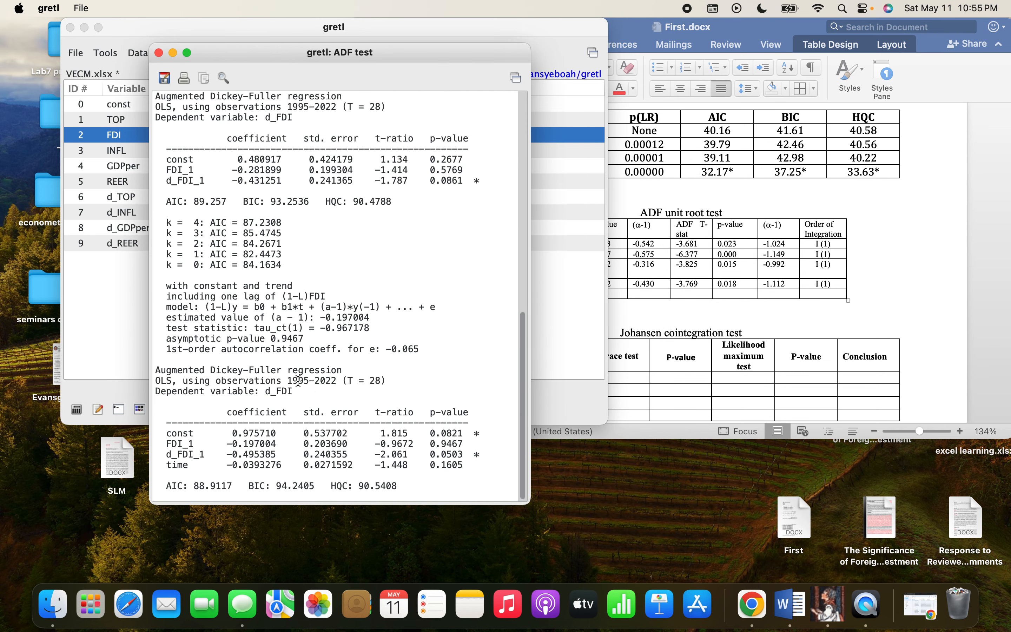
drag(277, 339, 300, 340)
key(super+c)
click(715, 290)
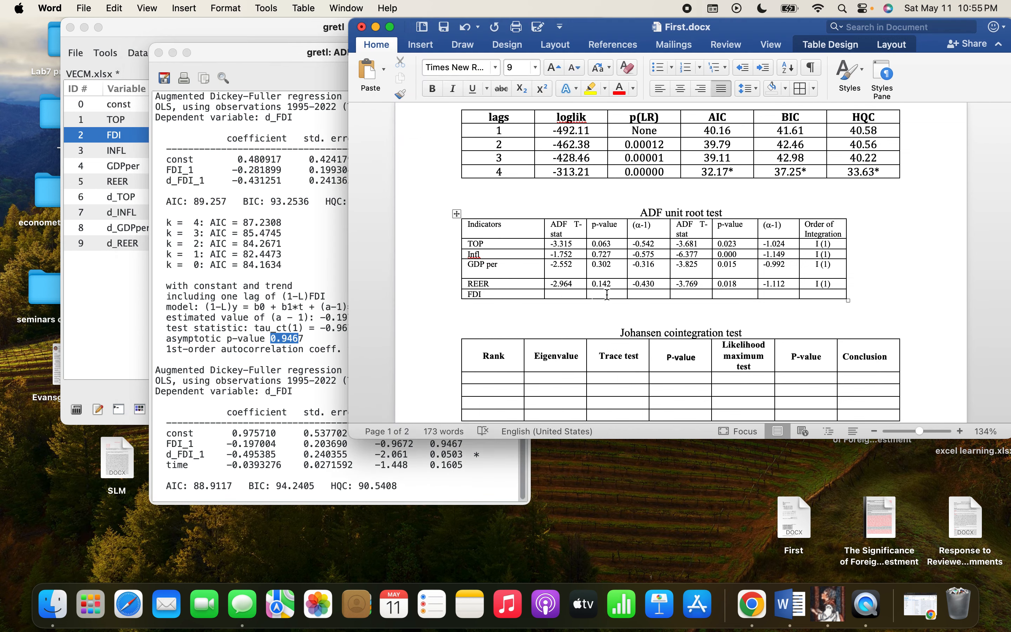
key(super+v)
- Copy the constant-and-trend test statistic -0.967 from gretl into the first ADF T-stat cell of the FDI row in Word
click(330, 330)
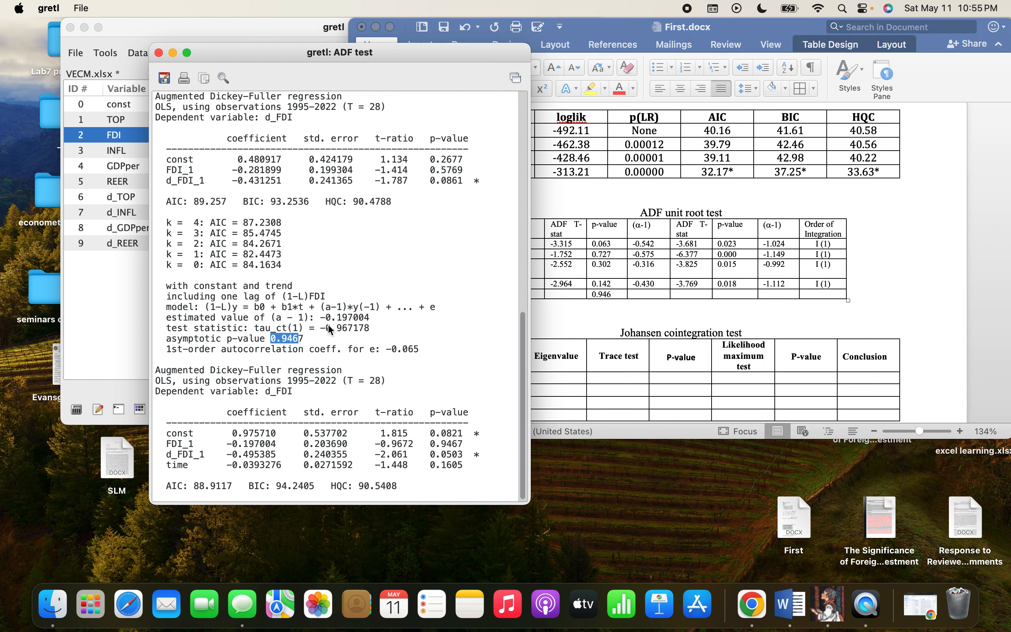
drag(316, 328, 353, 327)
key(super+c)
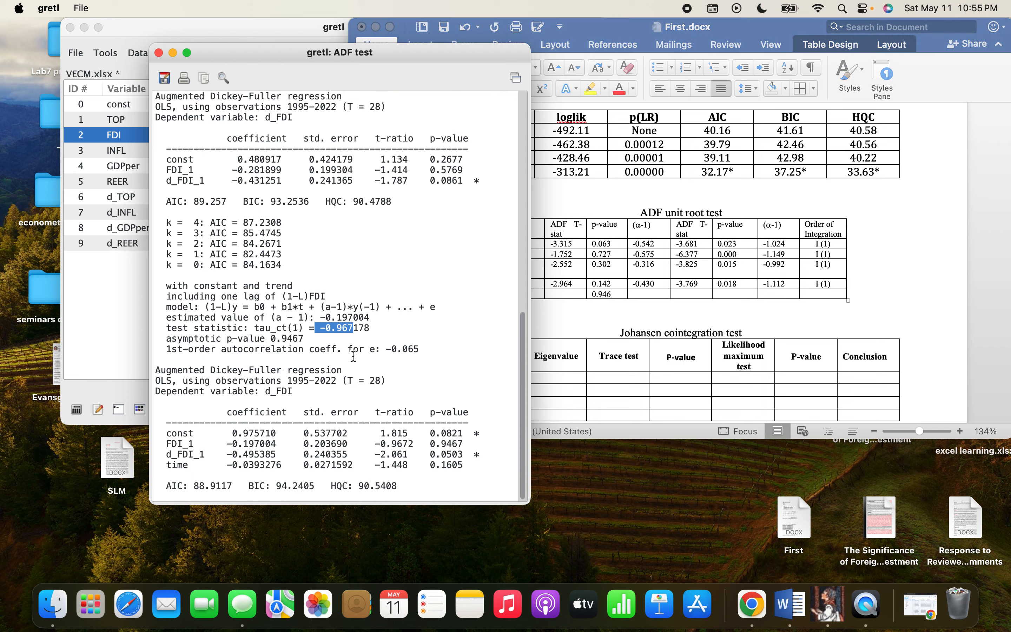
click(605, 292)
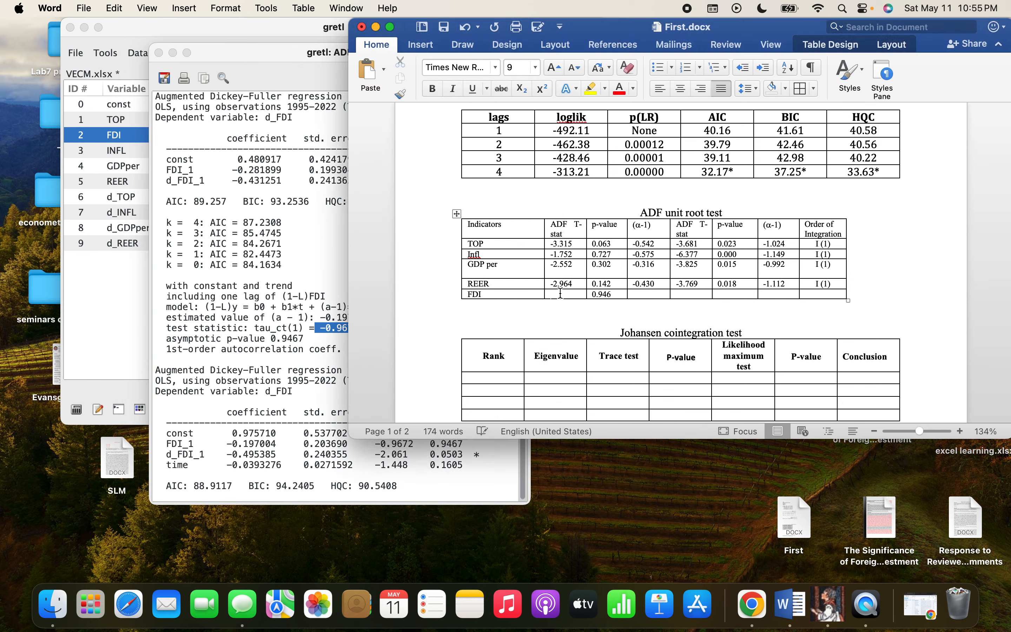
key(super+v)
- Copy the estimated (a - 1) value -0.197 from gretl into the first (α-1) cell of the FDI row in Word
click(321, 318)
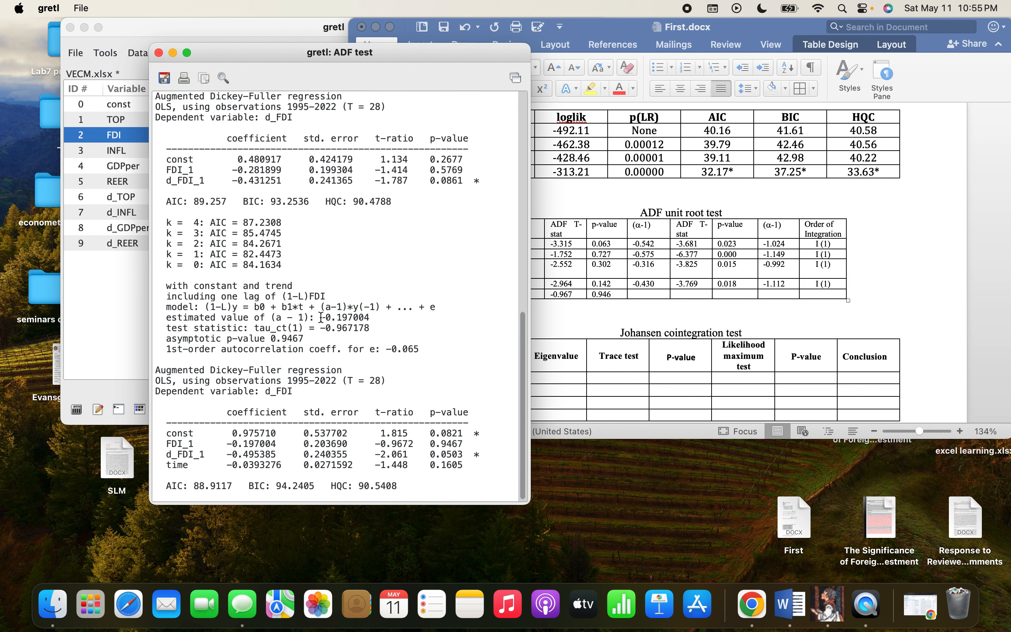
drag(321, 317, 352, 317)
key(super+c)
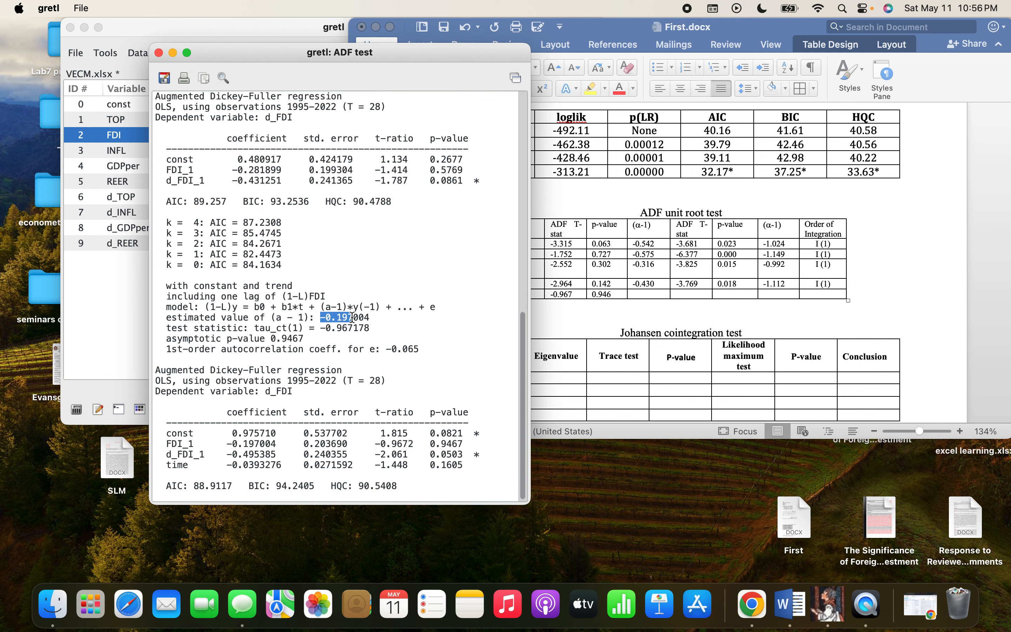
click(643, 294)
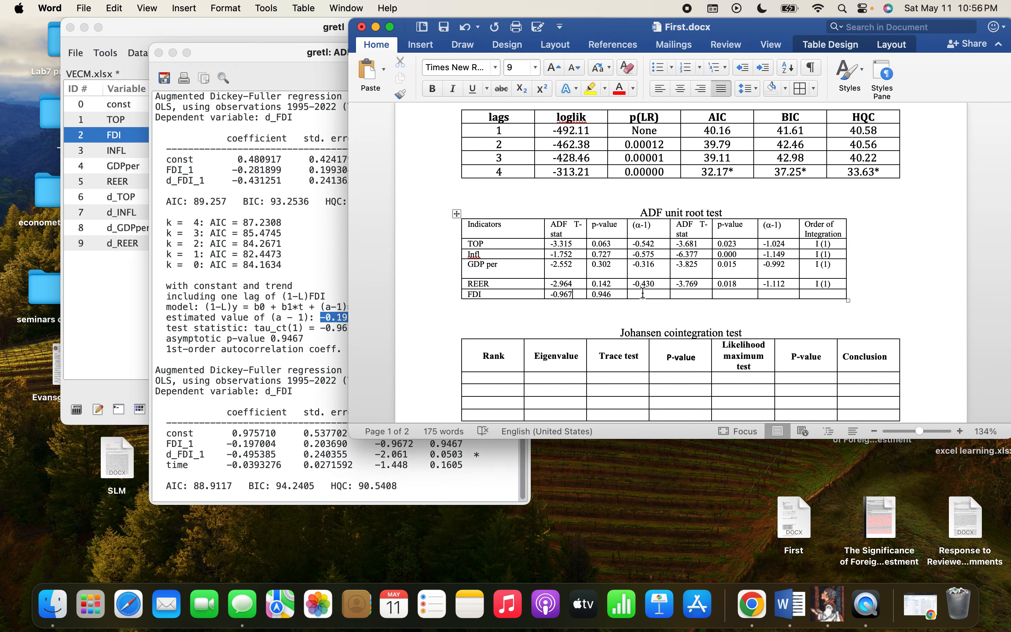
key(super+v)
- Close the FDI test output in gretl and add the first difference of FDI as a new variable
click(263, 288)
click(159, 53)
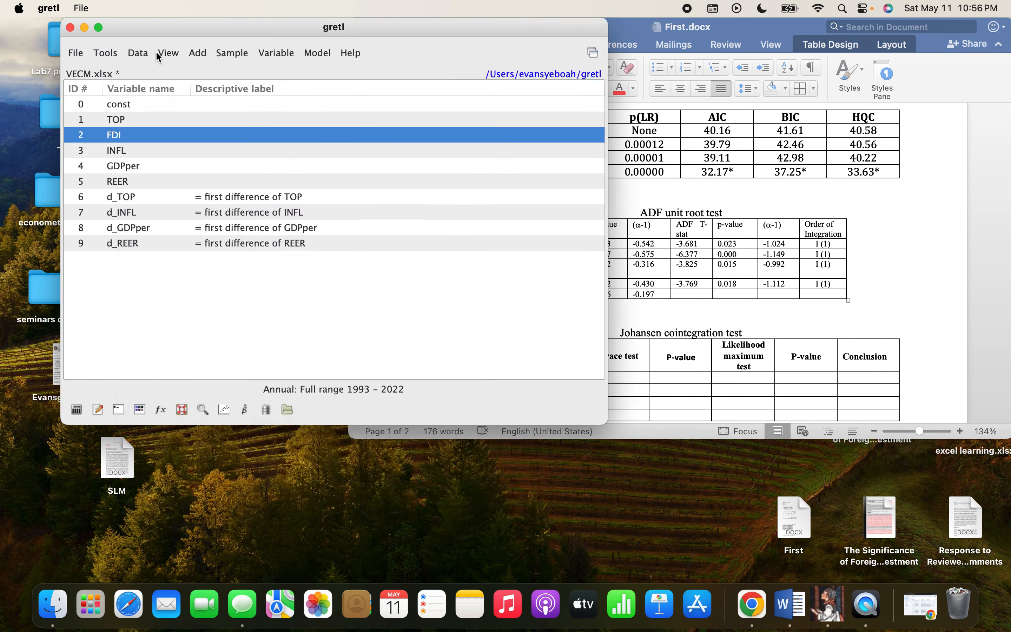
click(201, 58)
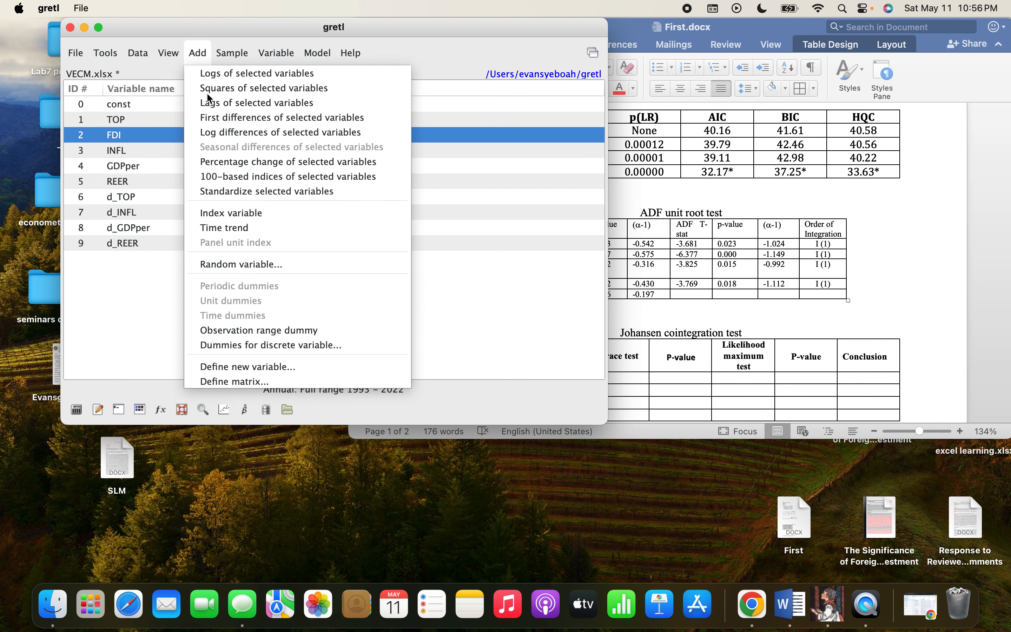
click(238, 121)
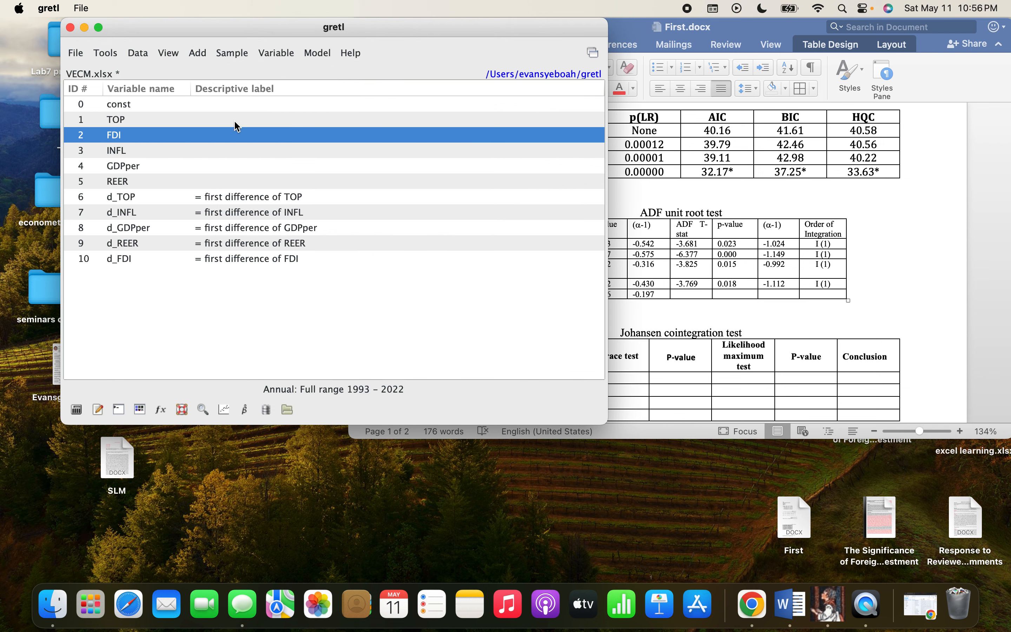
- Run an Augmented Dickey-Fuller test on the level of d_FDI with lag order 4 and the AIC criterion
click(126, 259)
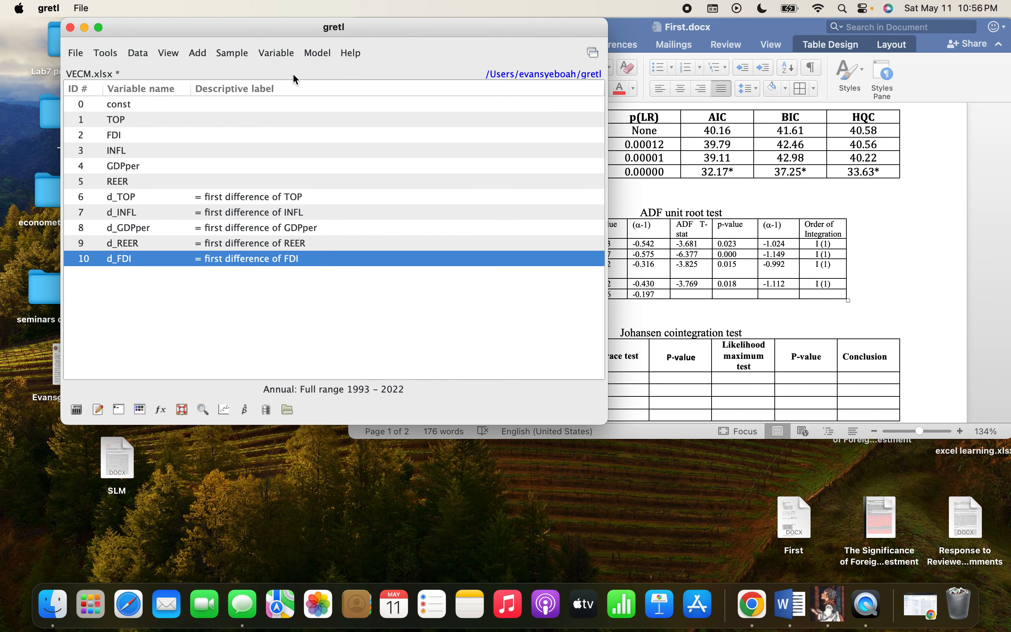
click(276, 53)
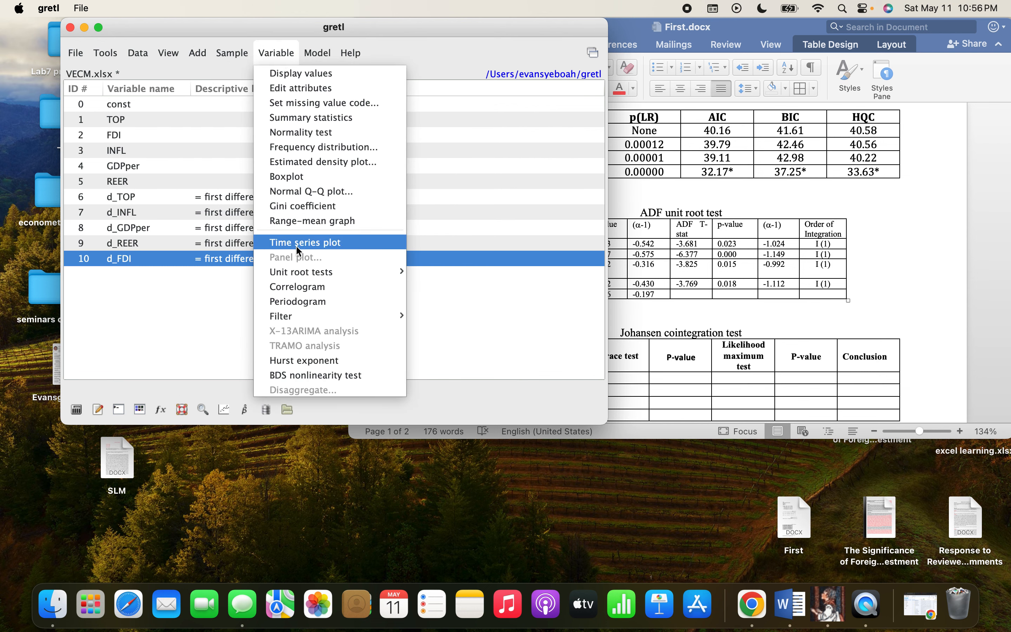
mouse_move(302, 270)
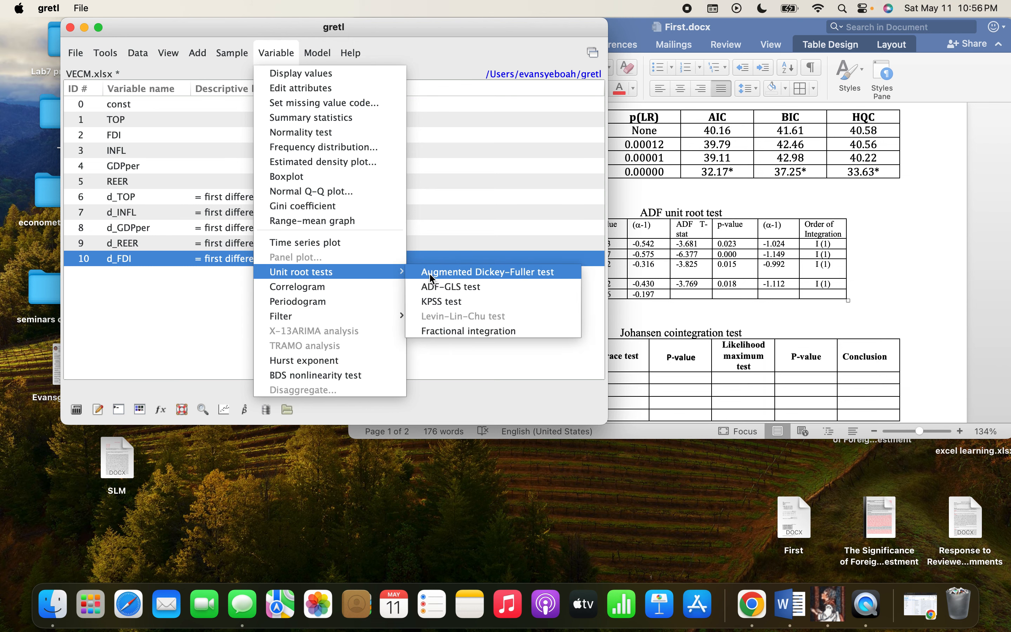
click(429, 273)
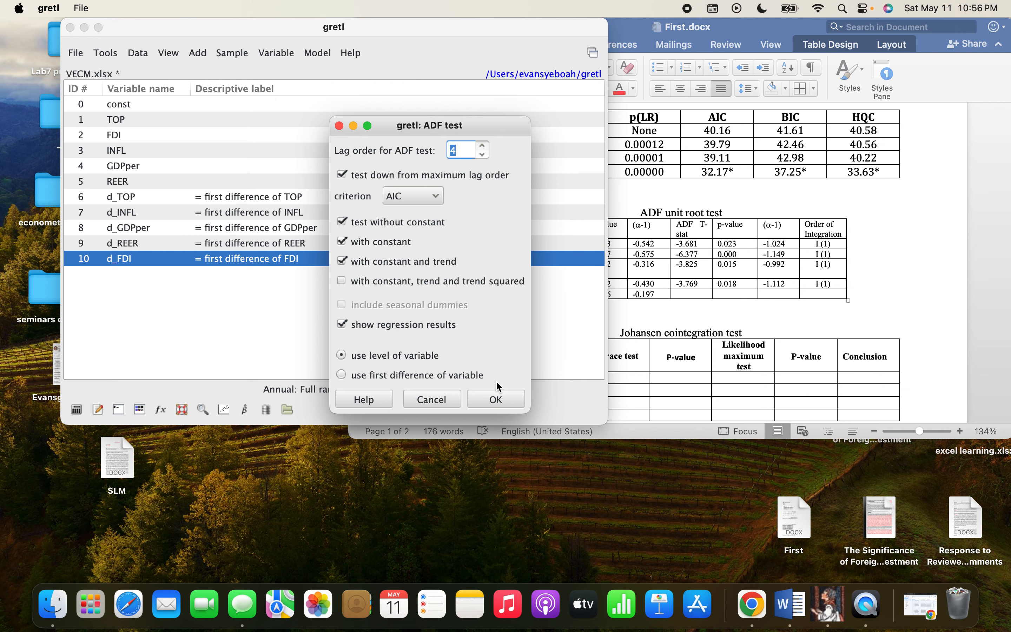
click(503, 406)
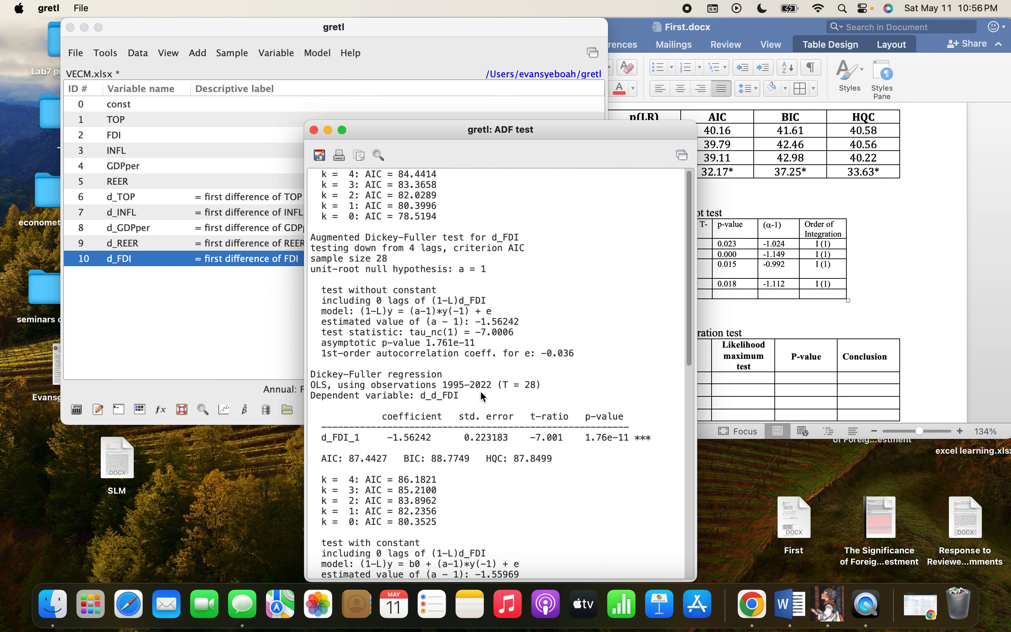
- Copy the constant-and-trend test statistic -7.252 for d_FDI from gretl into the second ADF T-stat cell of the FDI row in Word
scroll(482, 395, down, 10)
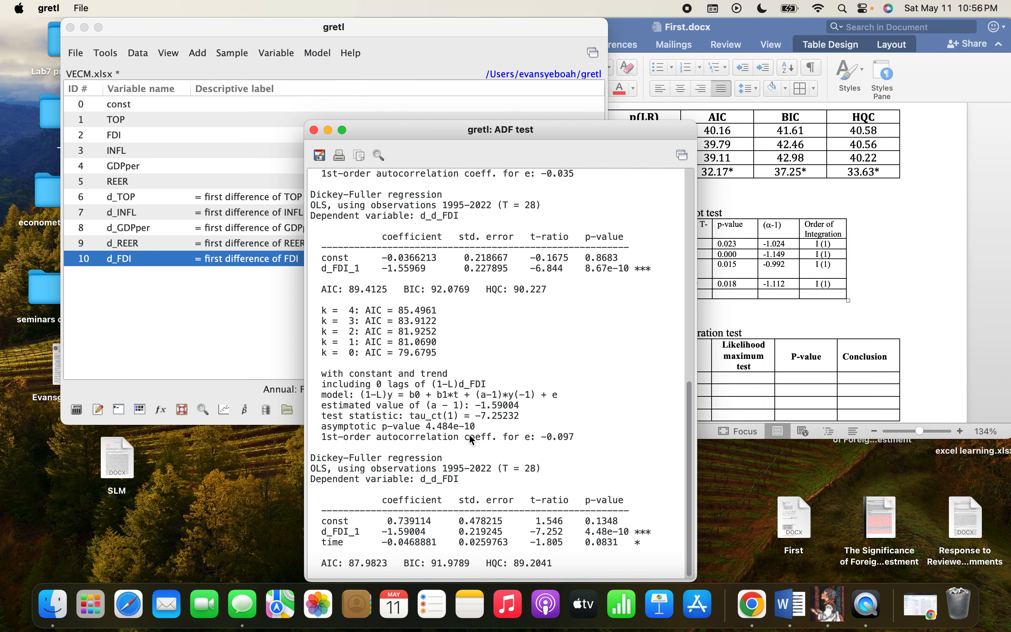
drag(442, 134, 350, 52)
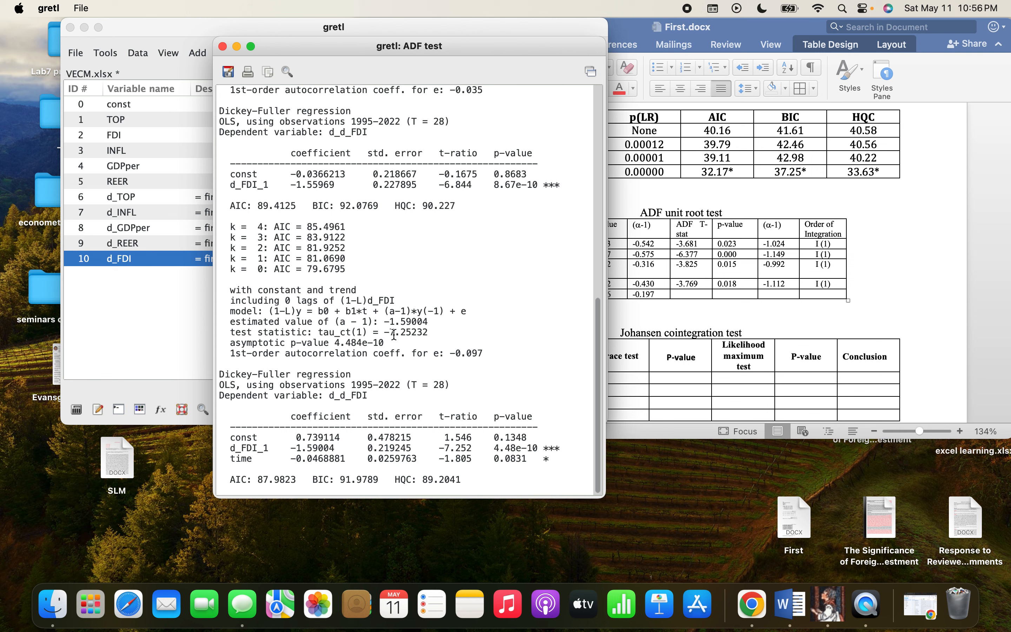
drag(384, 333, 415, 335)
click(406, 343)
drag(384, 335, 419, 336)
key(super+c)
click(740, 404)
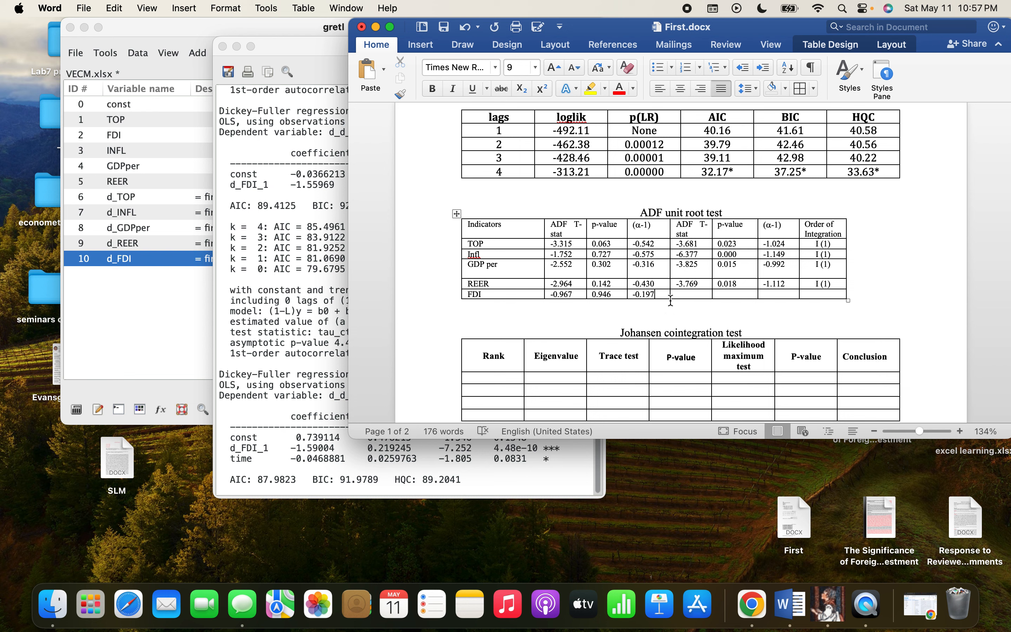
click(690, 294)
key(super+v)
- Copy the constant-and-trend estimated (a - 1) value -1.590 for d_FDI from gretl into the second (α-1) cell of the FDI row in Word
click(337, 301)
drag(385, 321, 417, 320)
key(super+c)
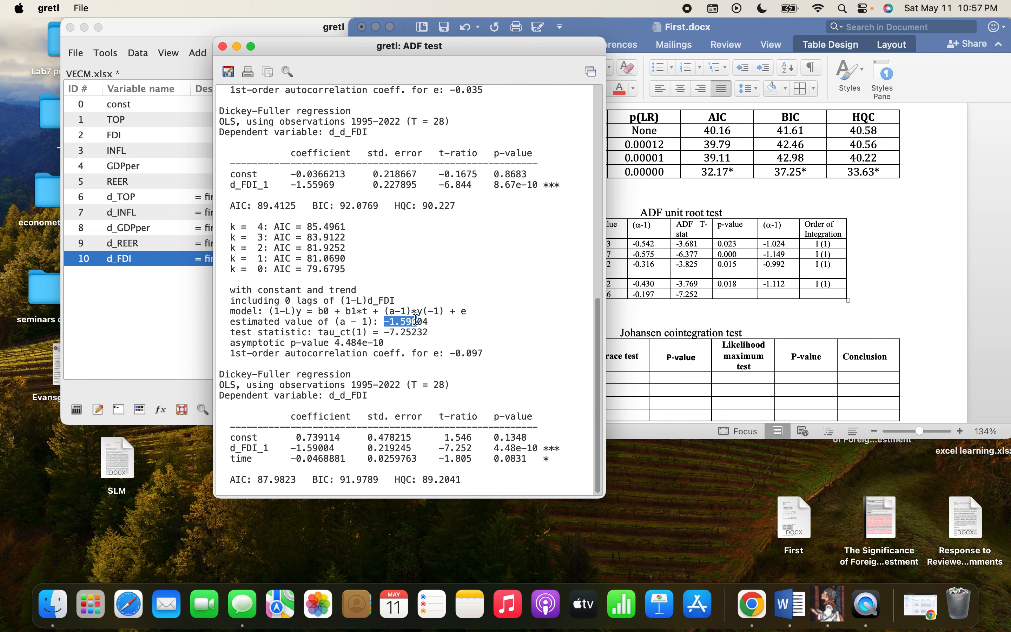
click(716, 318)
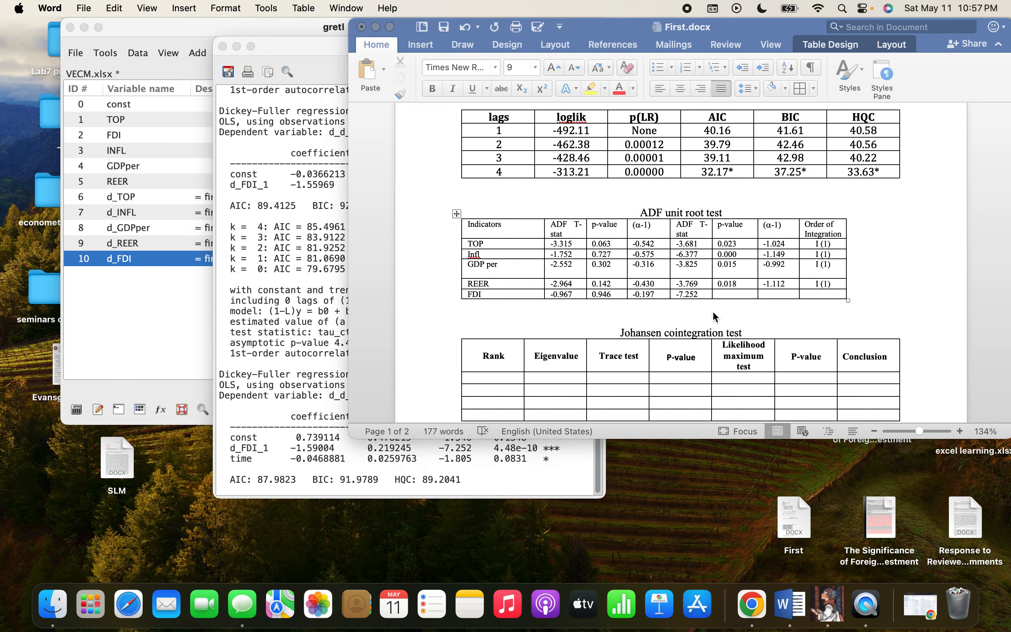
click(773, 295)
key(super+v)
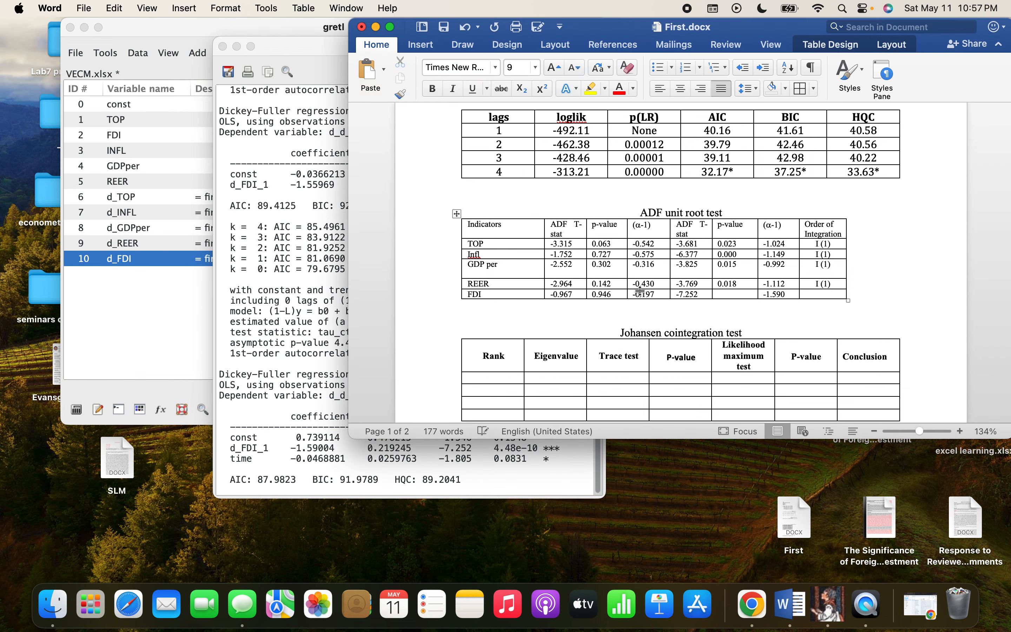
- Fill the FDI row's second p-value cell with 0.000 and its Order of Integration cell with I(1)
click(726, 293)
text(0.000)
click(828, 293)
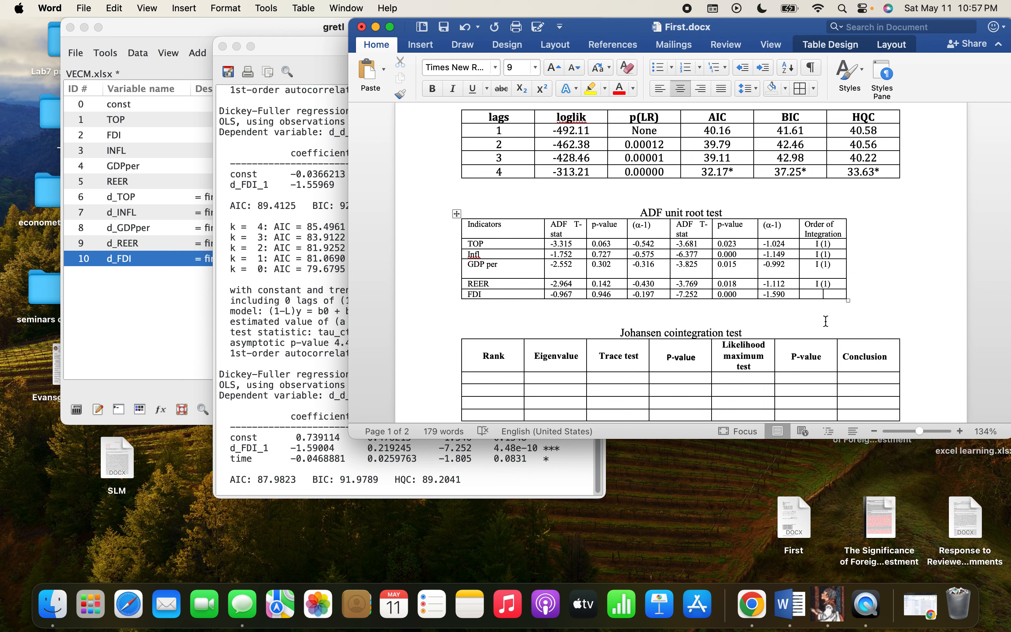
text(I(1)
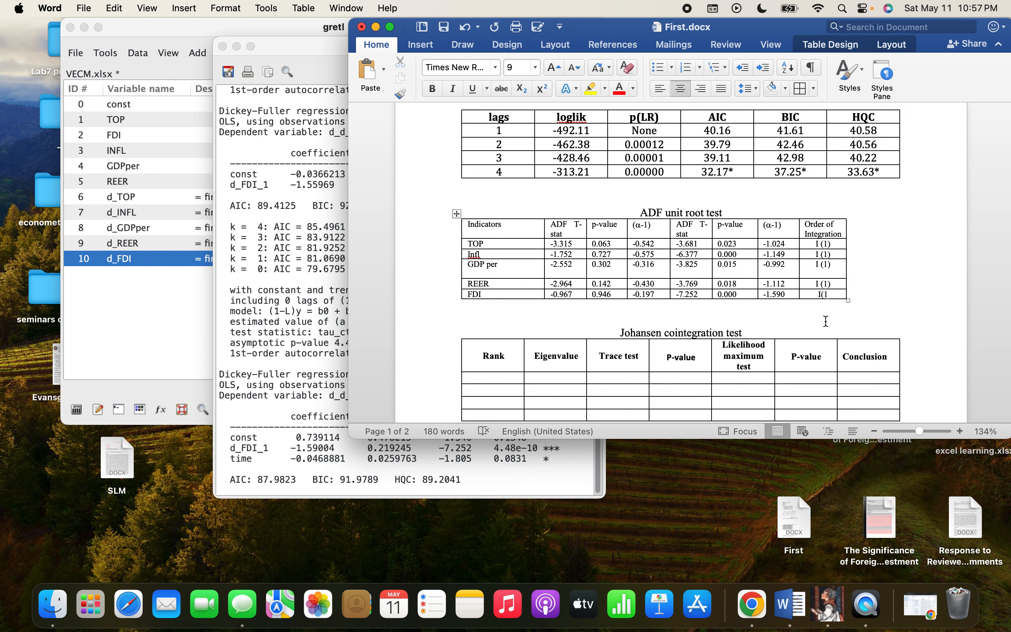
text())
scroll(809, 296, down, 3)
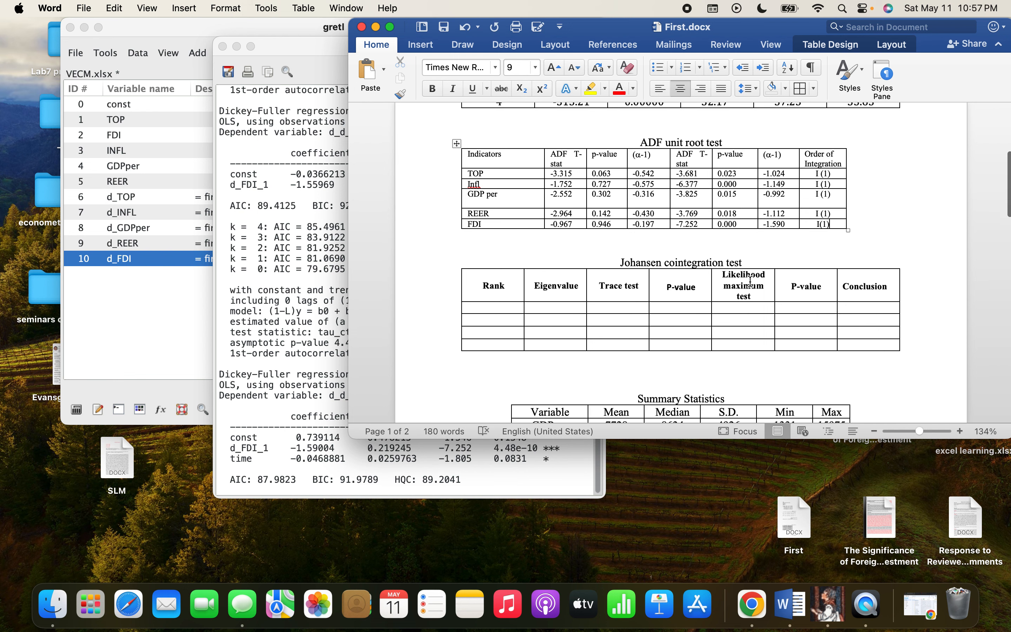
- Close the ADF test output in gretl and delete the five first-difference variables d_TOP, d_INFL, d_GDPper, d_REER and d_FDI
click(289, 218)
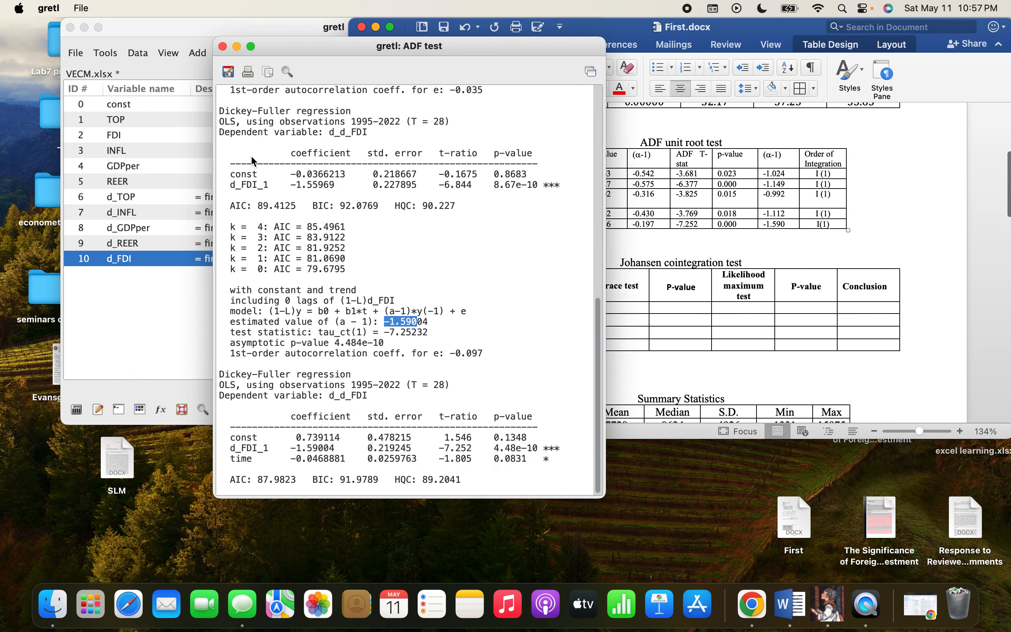
click(223, 46)
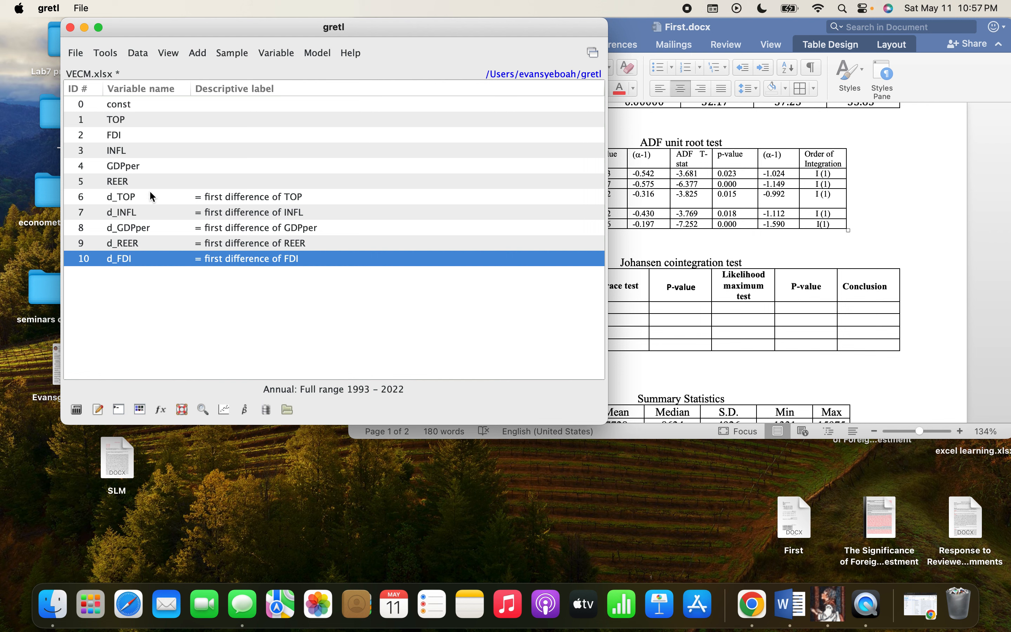
drag(155, 197, 129, 268)
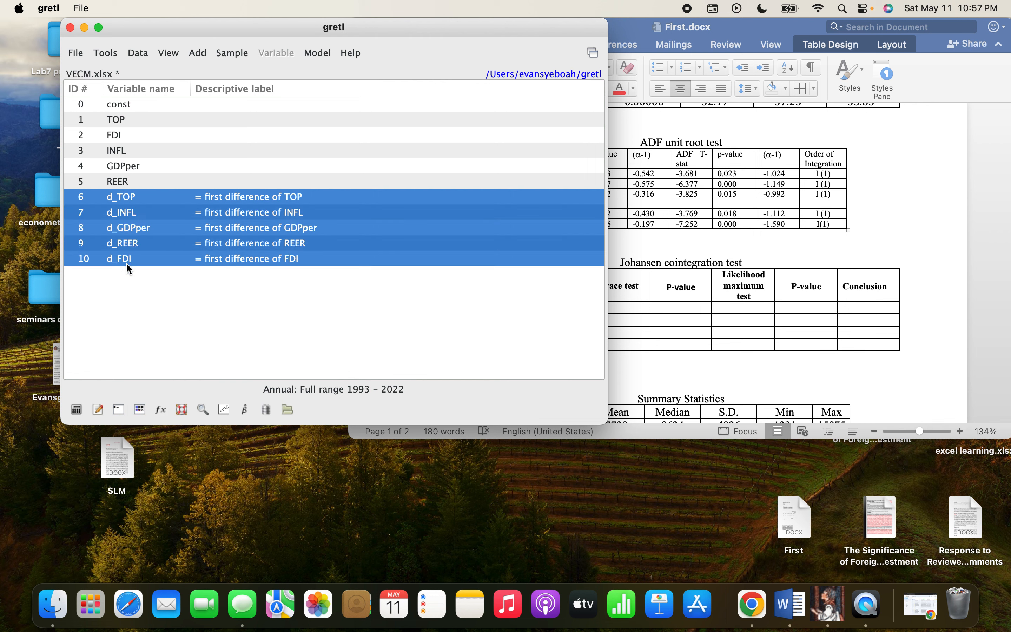
right_click(152, 210)
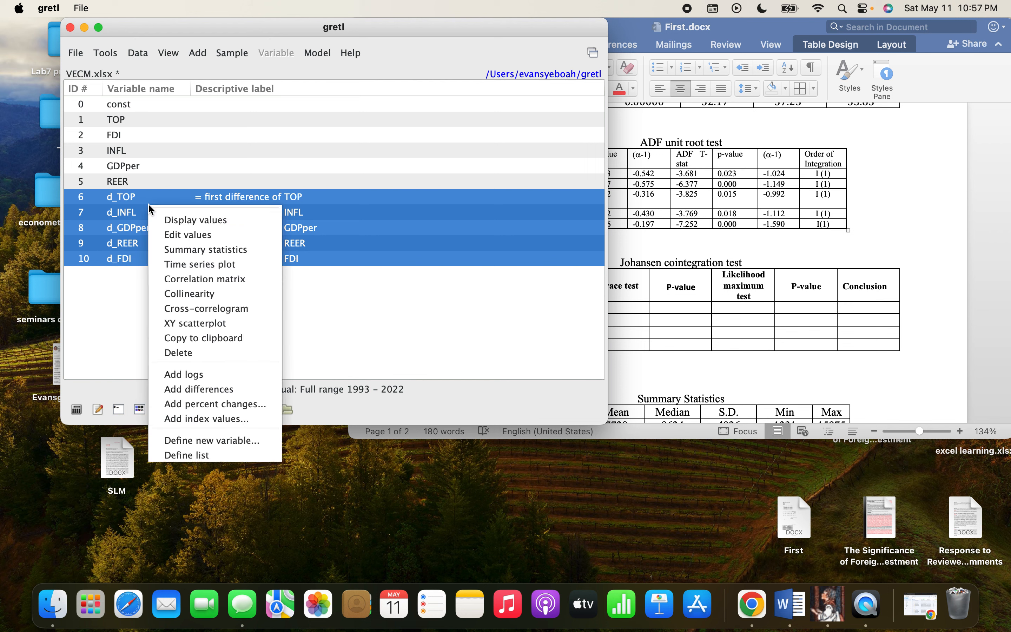
click(178, 354)
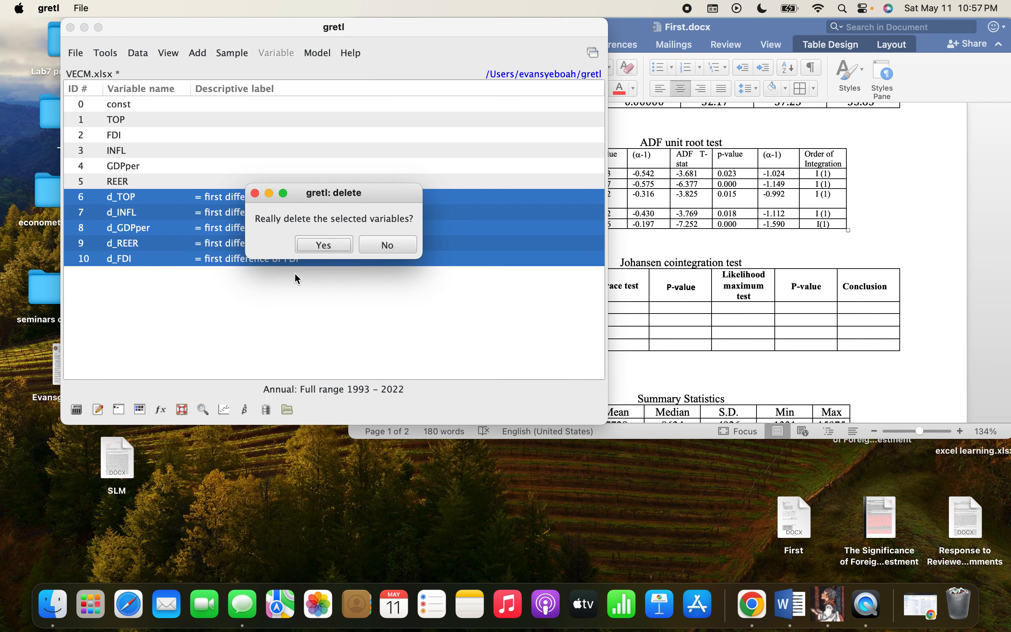
click(322, 245)
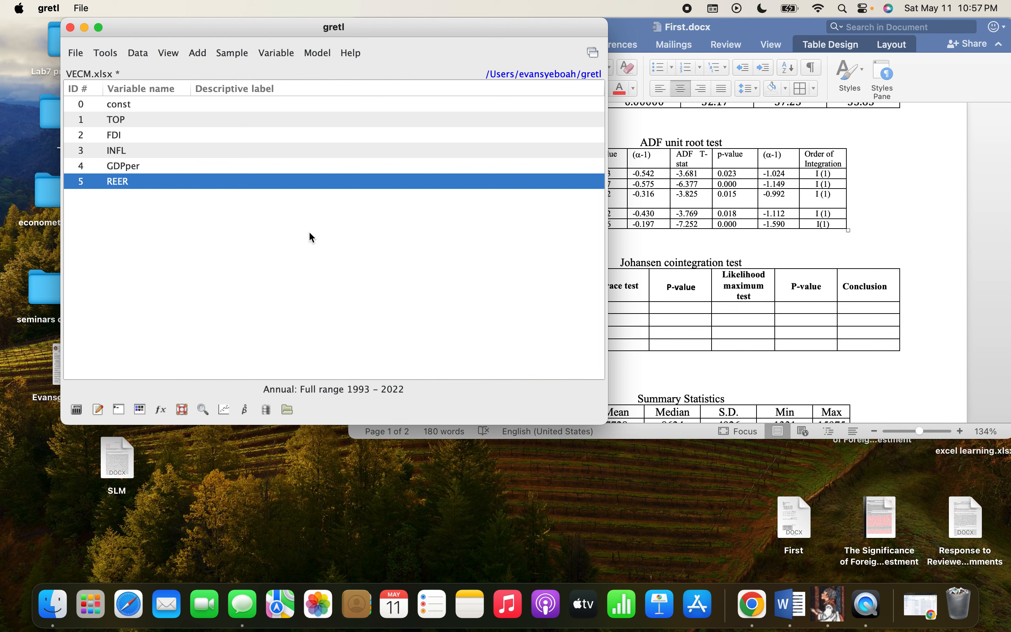
- Open the Johansen cointegration test setup and remove all five preset variables from the variables to test
click(314, 54)
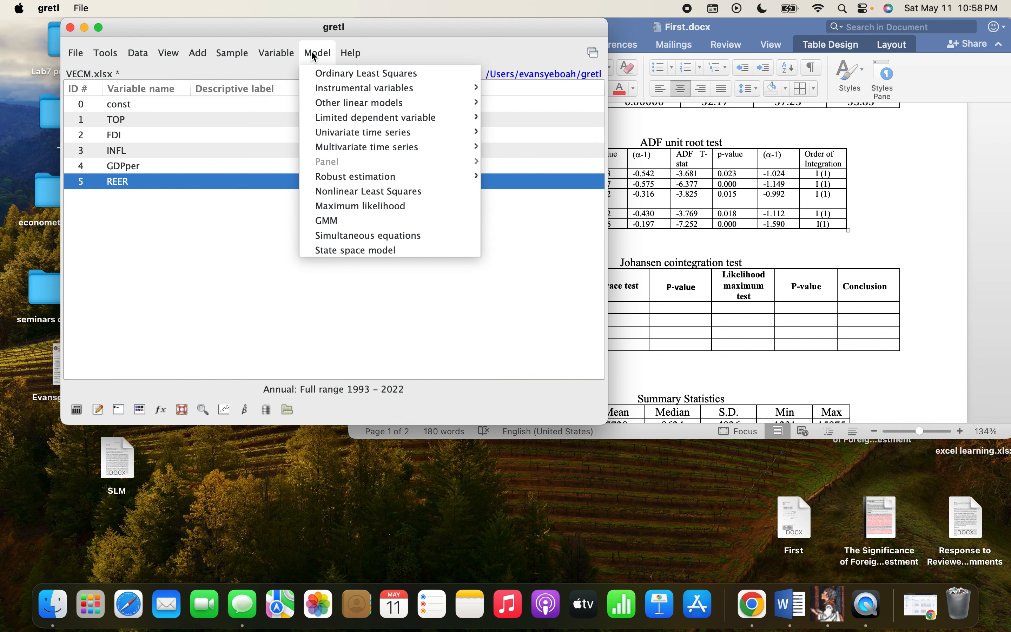
mouse_move(357, 149)
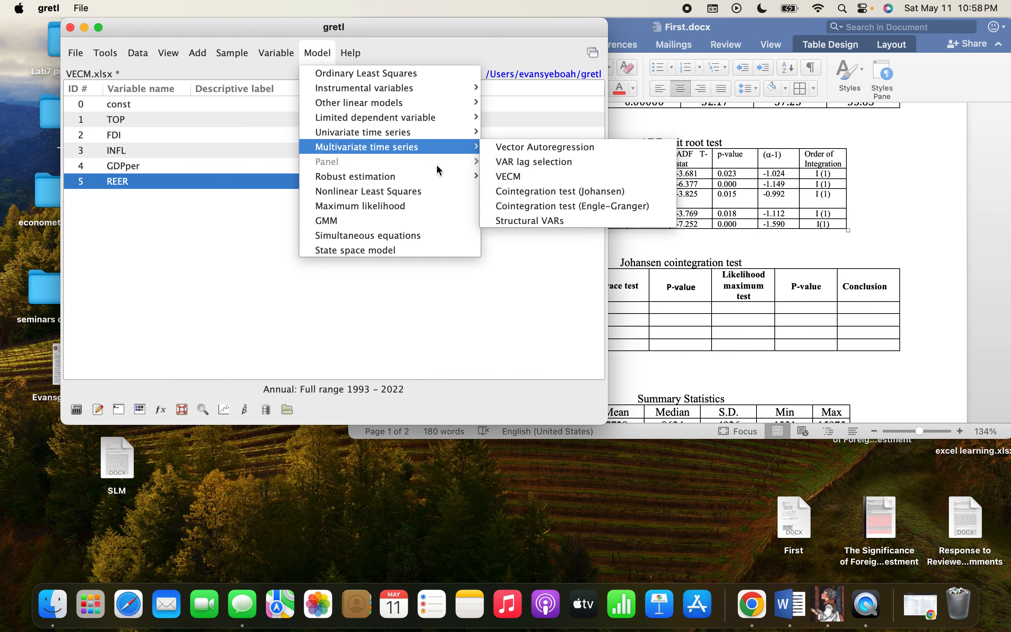
click(522, 193)
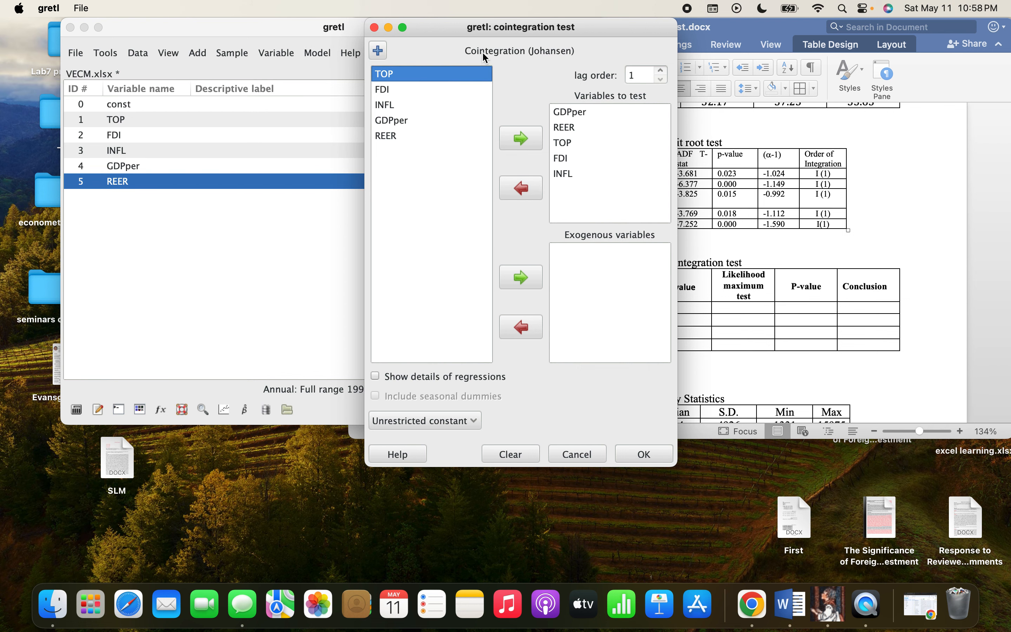
drag(473, 32, 388, 32)
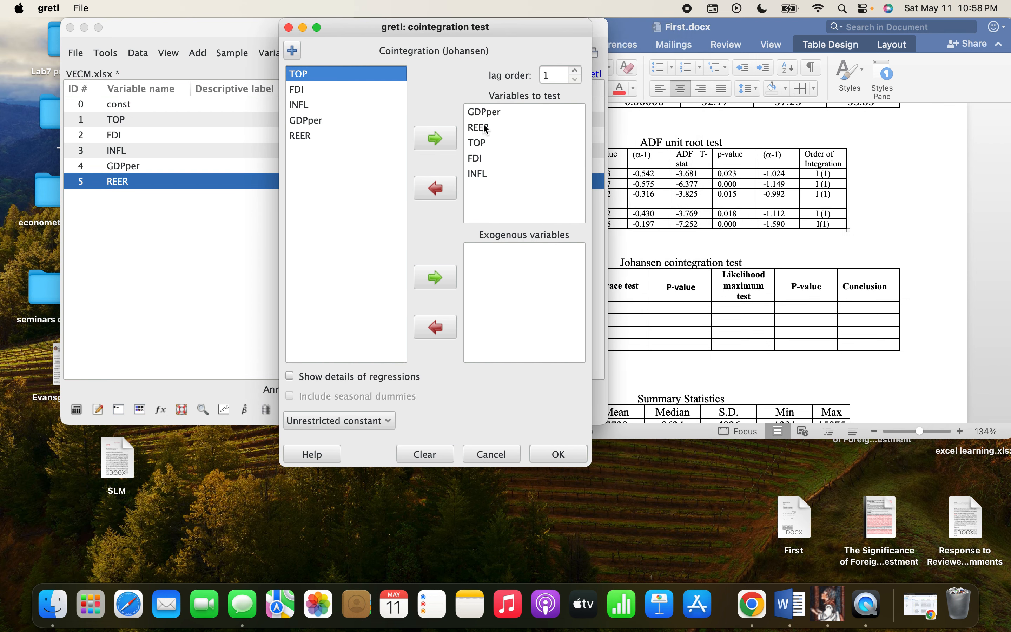
drag(484, 113, 483, 187)
click(438, 191)
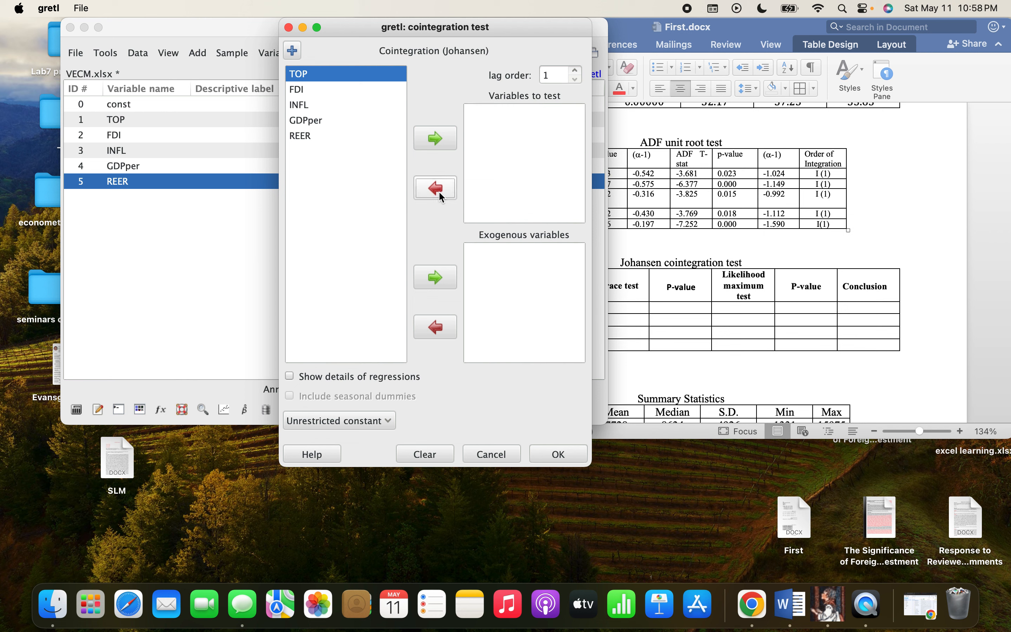
- Add GDPper, TOP, FDI, INFL and REER, in that order, to the variables for the Johansen cointegration test
click(300, 120)
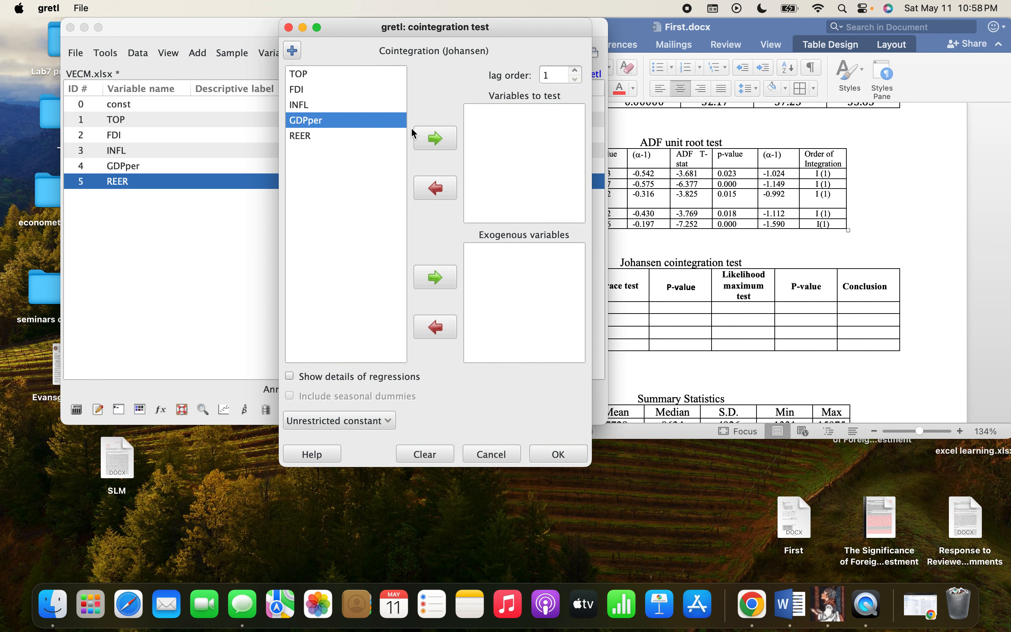
click(435, 138)
click(303, 74)
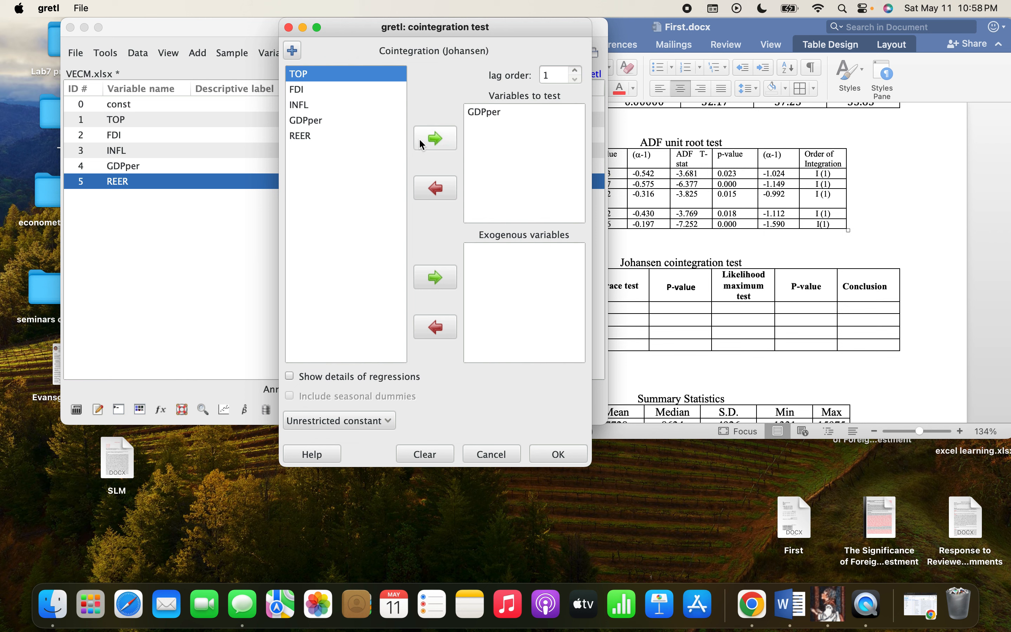
click(436, 139)
click(308, 93)
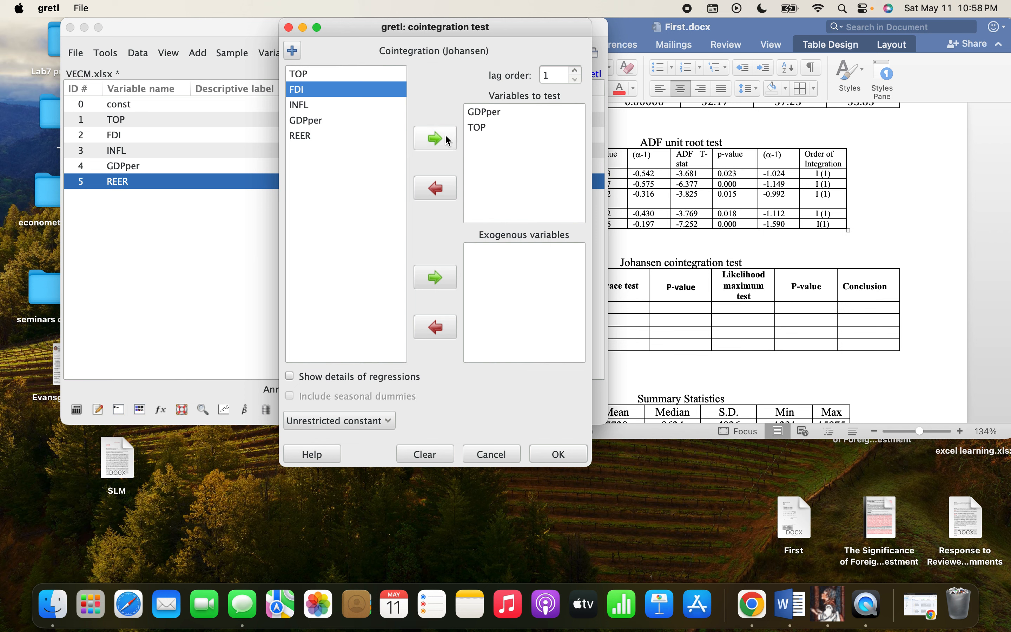
click(435, 139)
click(306, 108)
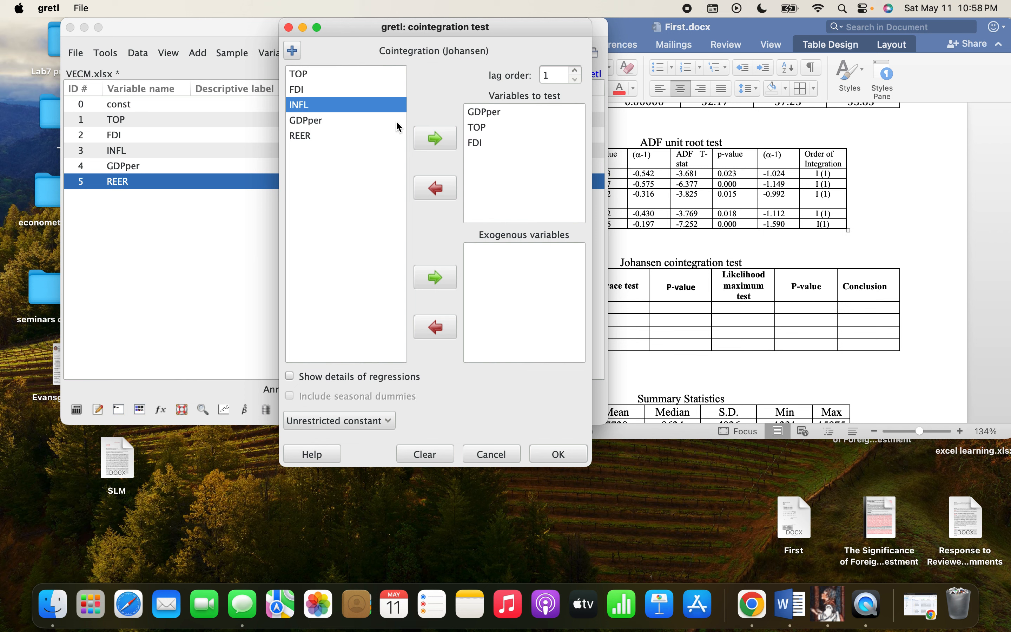
click(436, 138)
click(322, 141)
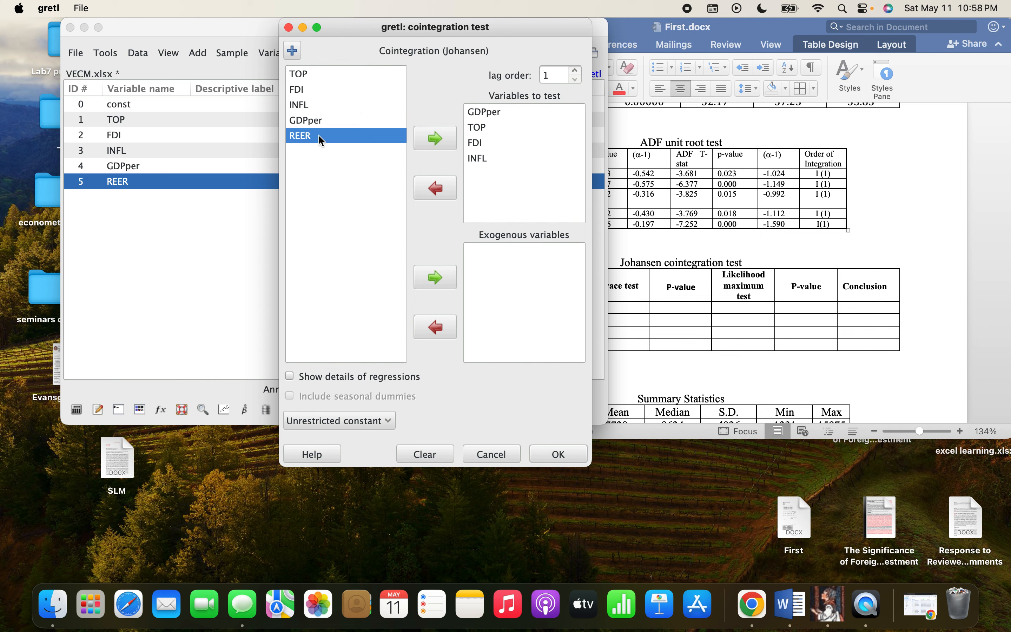
click(435, 138)
- Run the Johansen test with lag order 4 and move its output window beside the Word document
click(578, 72)
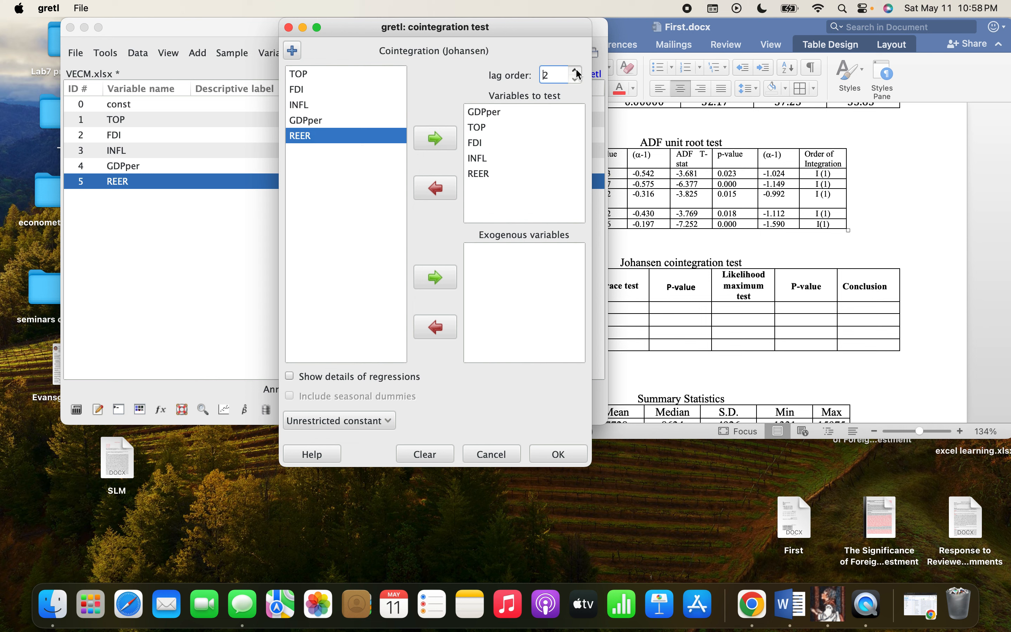
click(578, 72)
click(559, 455)
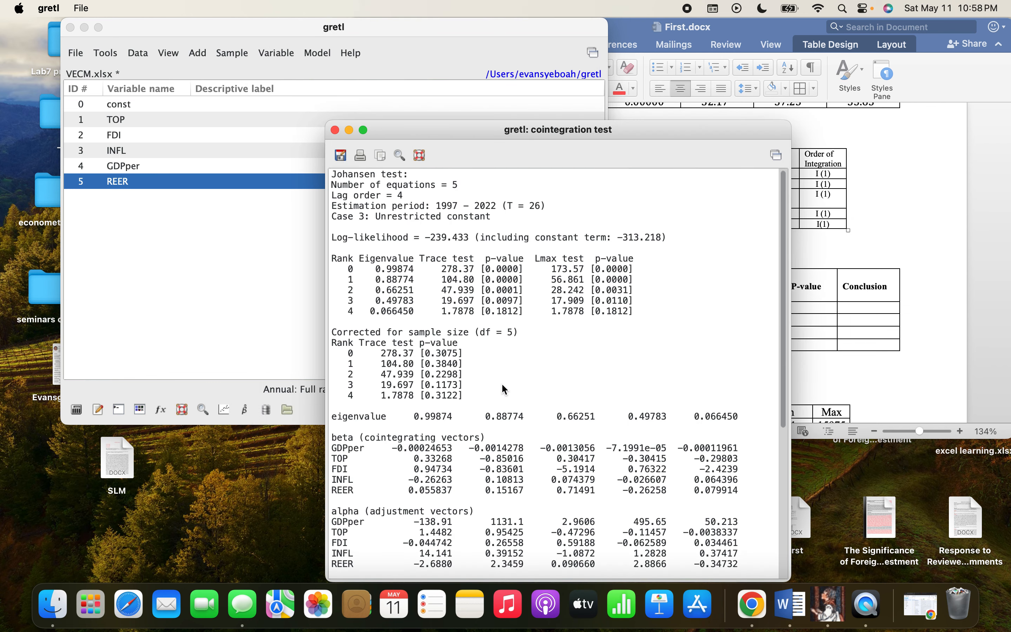
drag(425, 134, 265, 29)
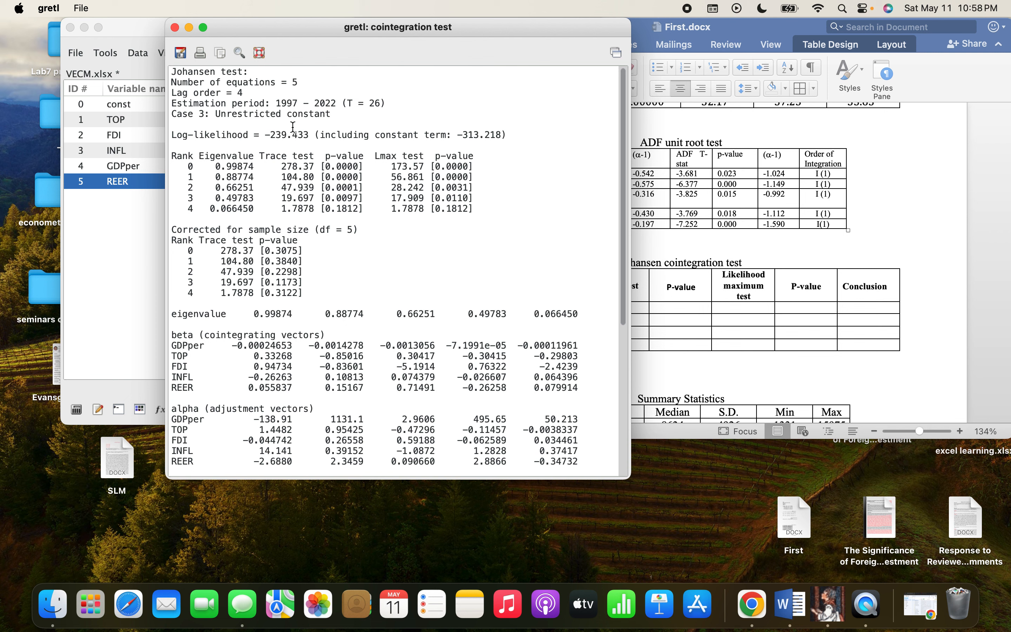
- Switch to Word and write the left-aligned line "Ho= no cointegration", with a subscript o, above the Johansen cointegration table's title
click(710, 245)
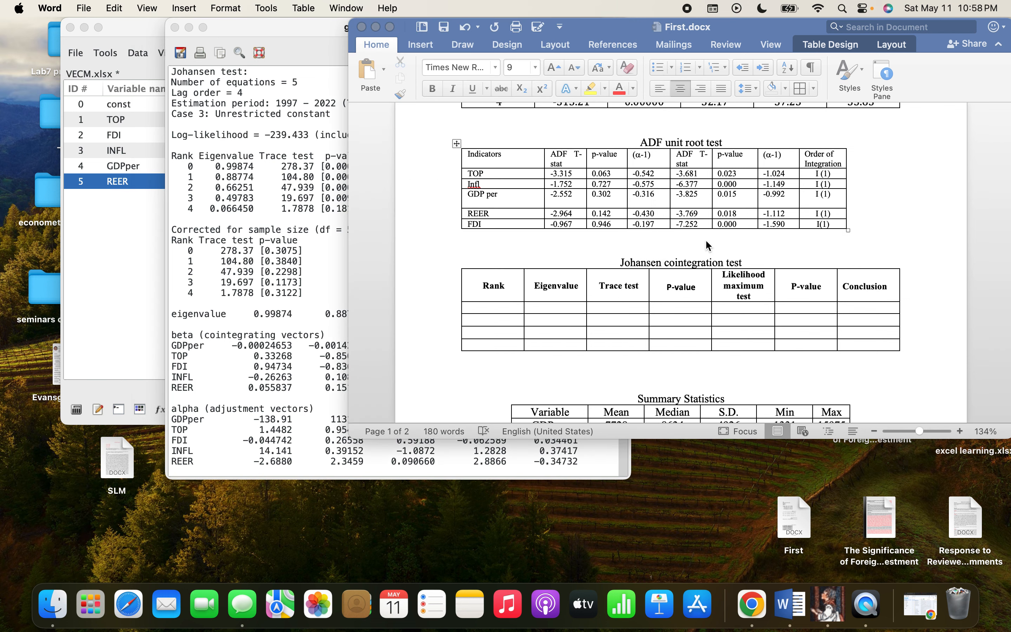
click(563, 243)
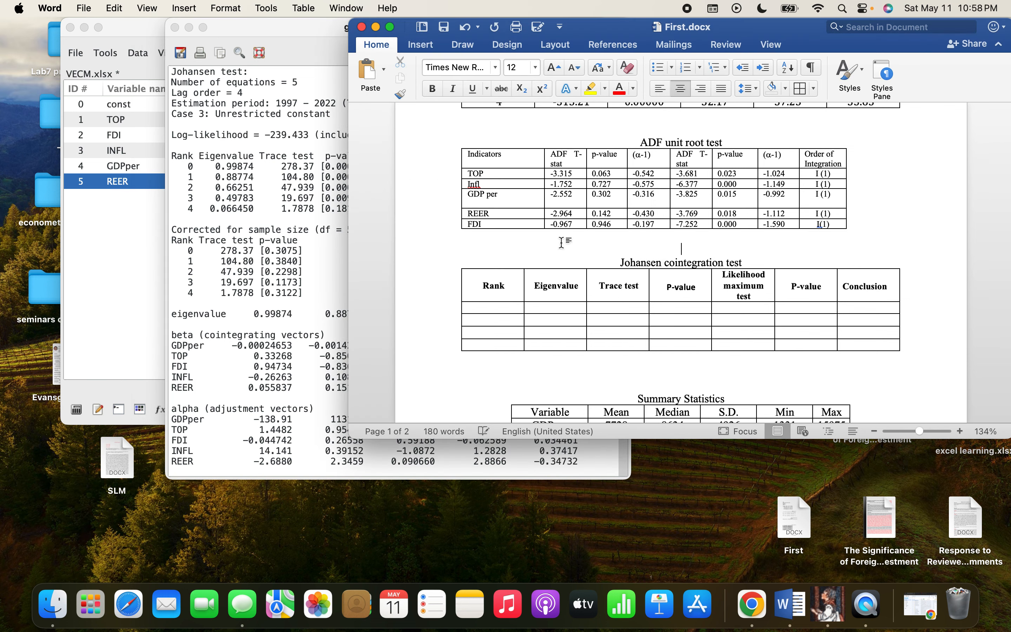
key(Return)
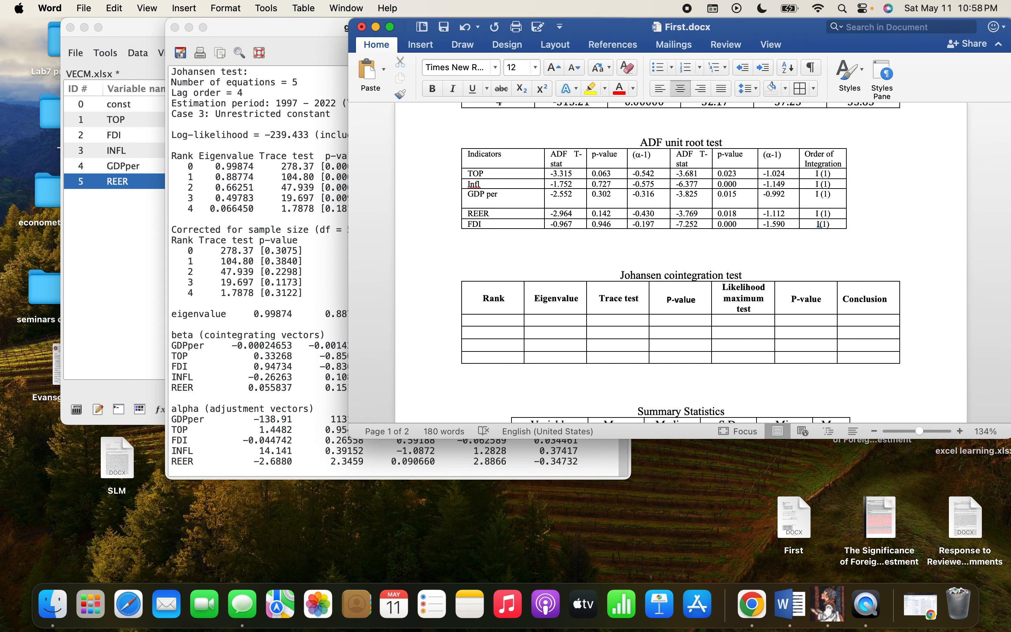
key(BackSpace)
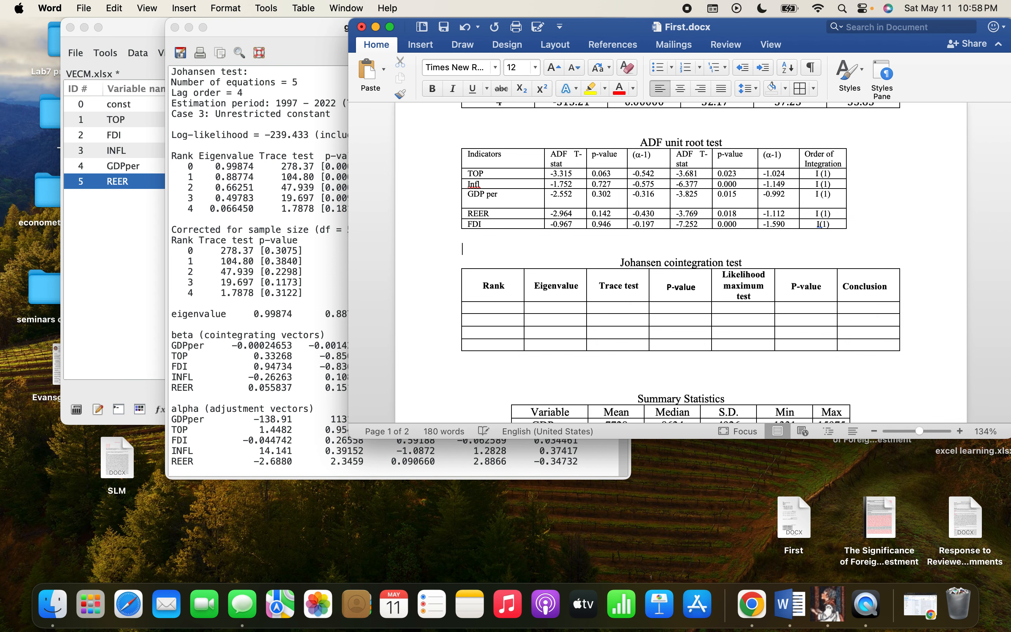
text(Ho)
key(BackSpace)
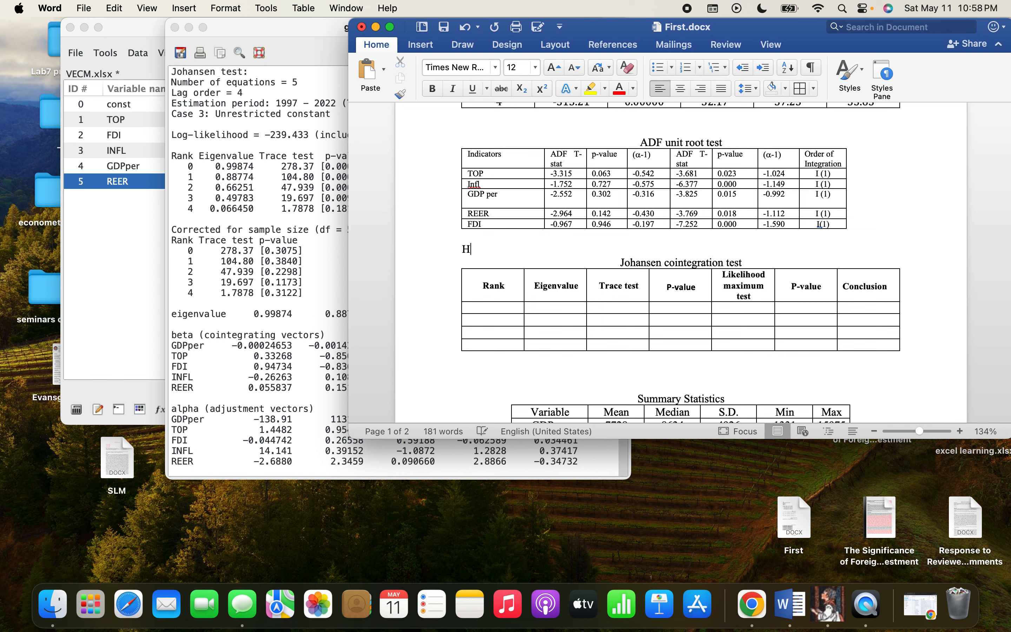
click(523, 90)
text(o)
click(522, 90)
text(=NO)
key(BackSpace)
key(BackSpace)
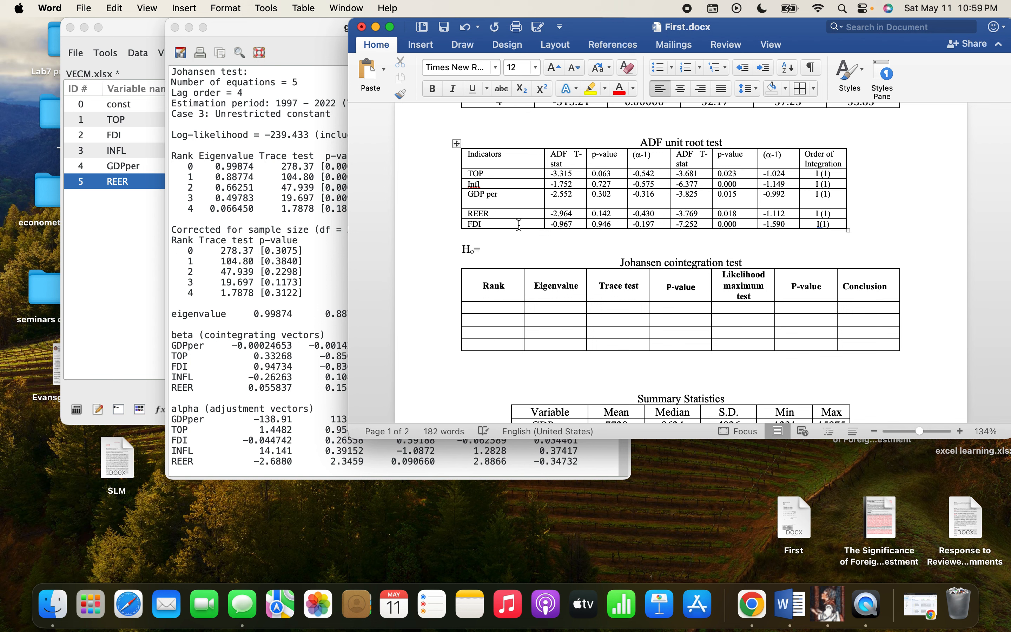
text(no cointegration)
key(Return)
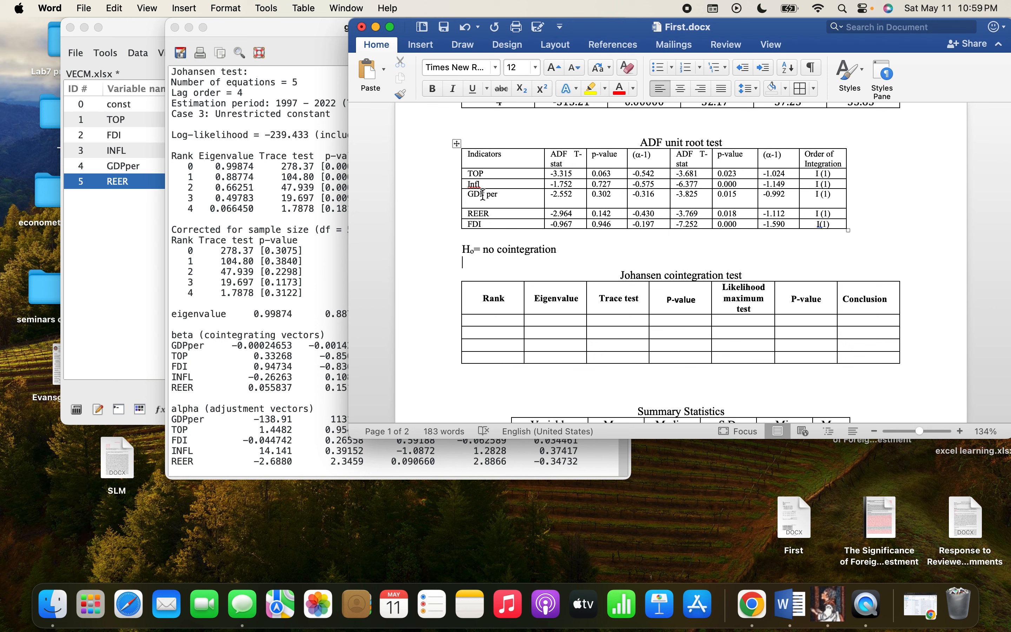
- Add the alternative hypothesis "H1= cointegration exist", with a subscript 1, on the line below the null hypothesis
text(H)
click(523, 88)
text(1)
click(526, 92)
text(=)
text( th)
text(er)
key(BackSpace)
key(BackSpace)
key(BackSpace)
key(BackSpace)
text(cointegration exist)
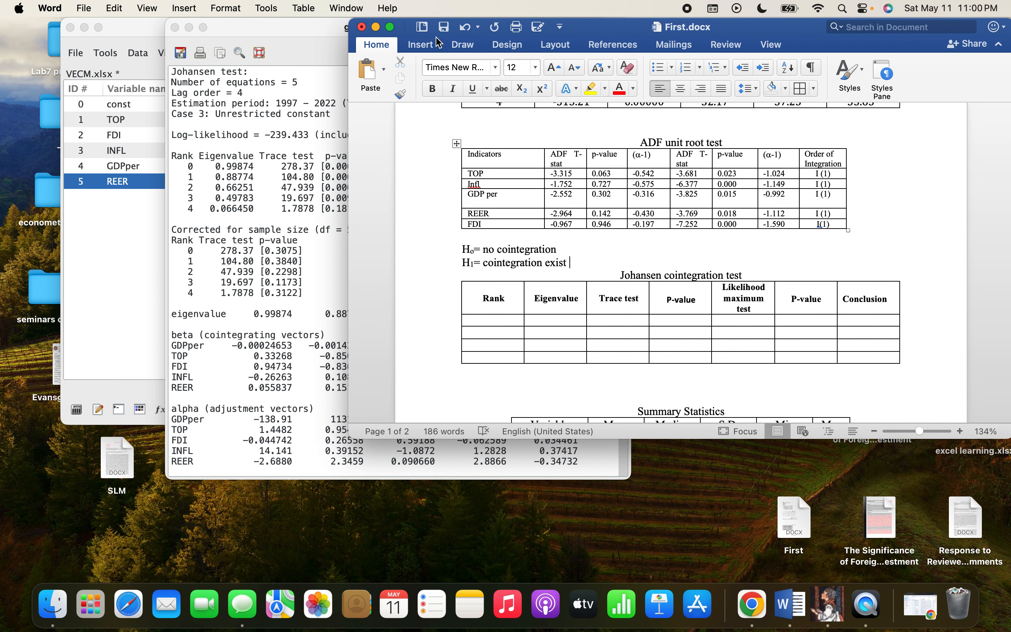
- Move the Word window clear of the gretl output and copy eigenvalue 0.998 for rank 0 into the table's first empty row
drag(410, 26, 457, 26)
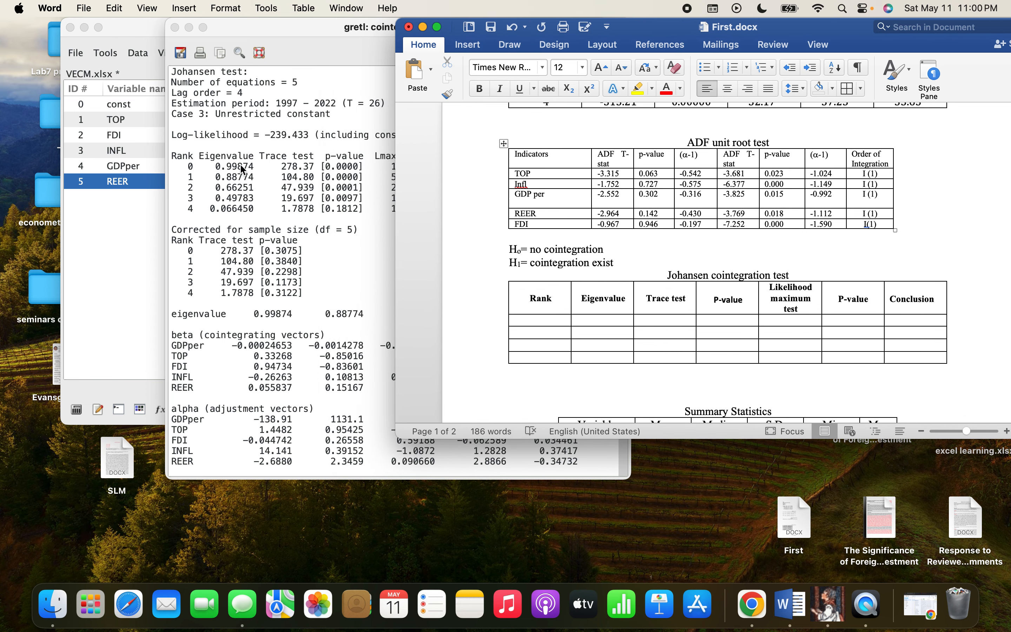
click(239, 187)
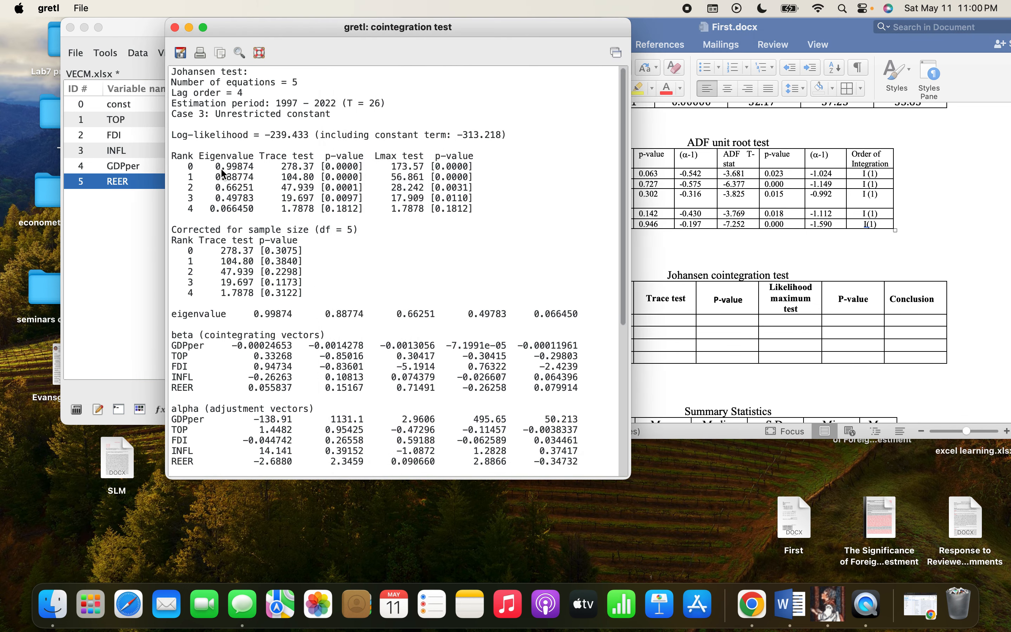
drag(216, 167, 245, 167)
click(743, 298)
click(598, 320)
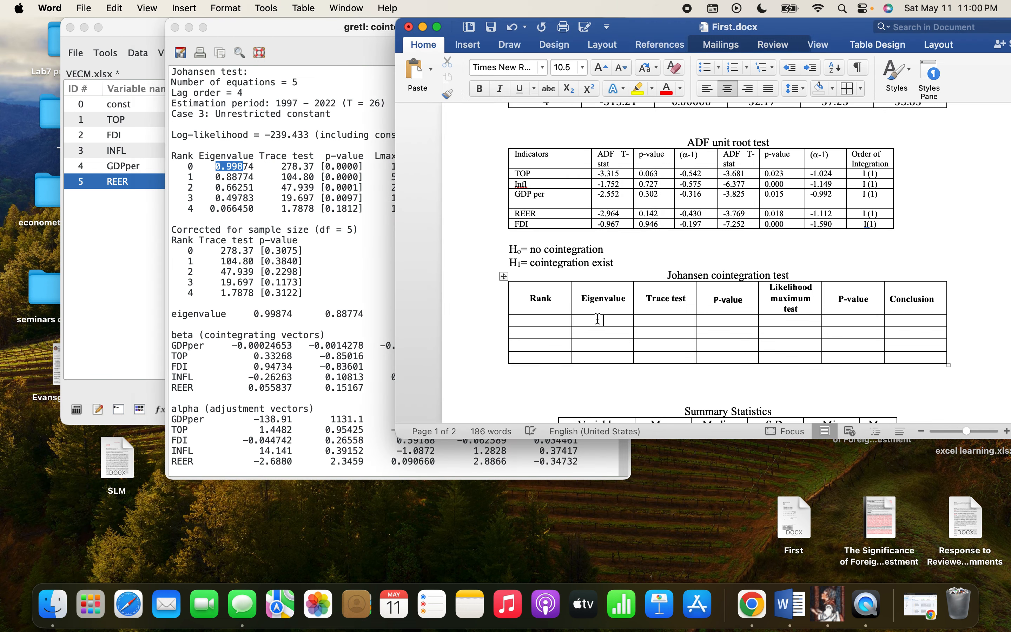
key(super+v)
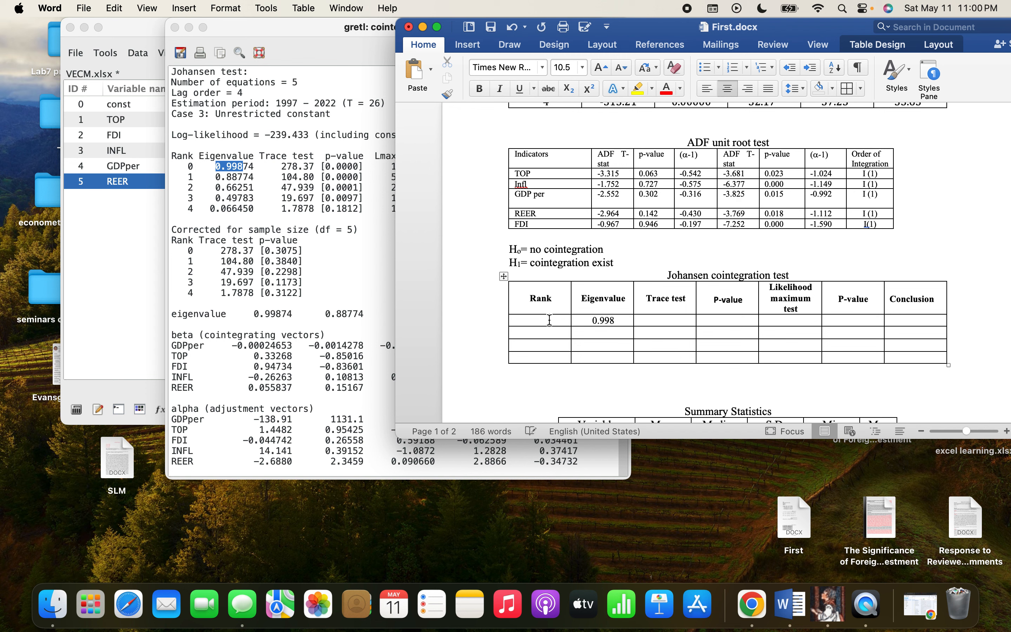
- Number the Rank column of the Johansen table from 0 to 4, adding one row at the end for rank 4
click(550, 320)
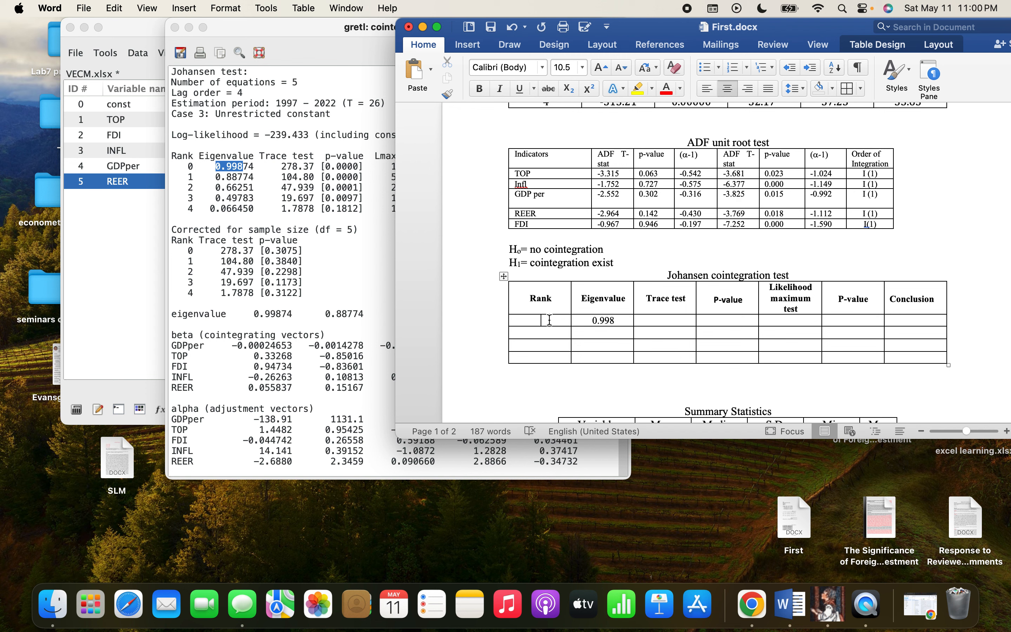
text(0)
click(554, 332)
text(1)
text(2)
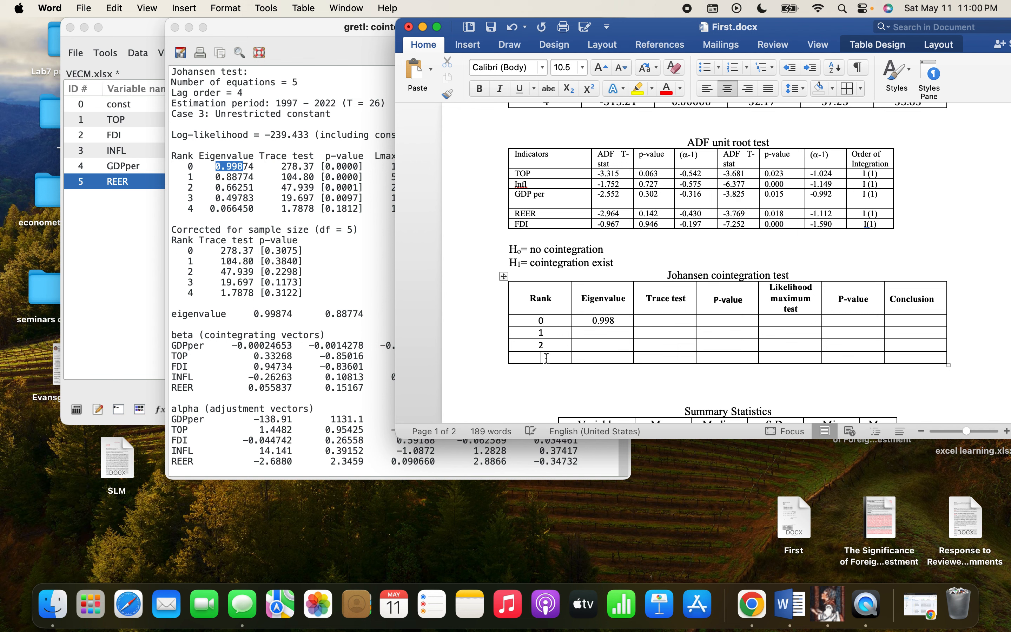
click(547, 359)
text(3)
click(961, 360)
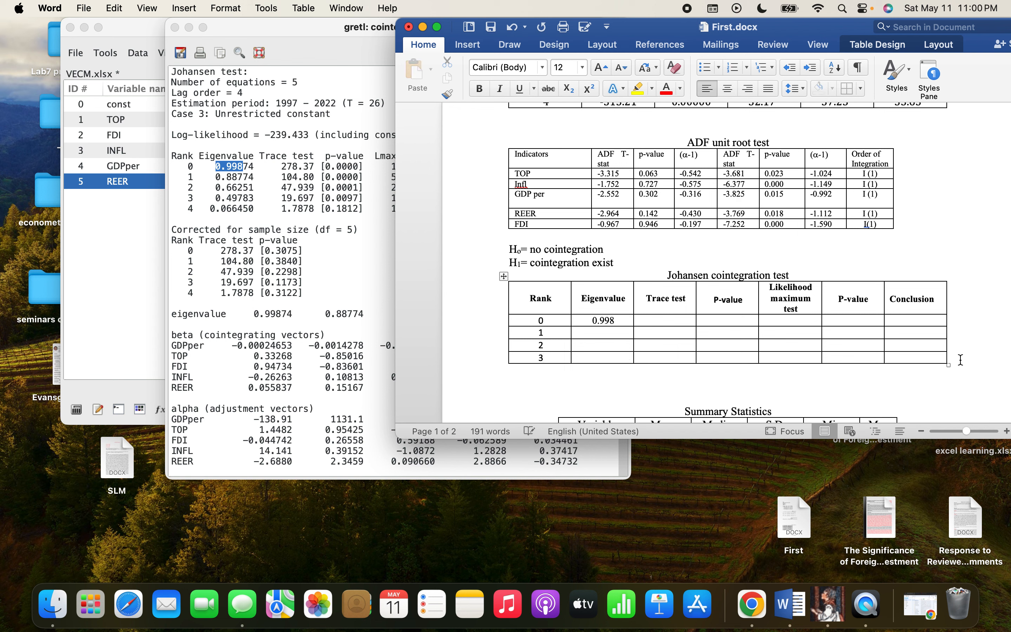
key(Return)
text(4)
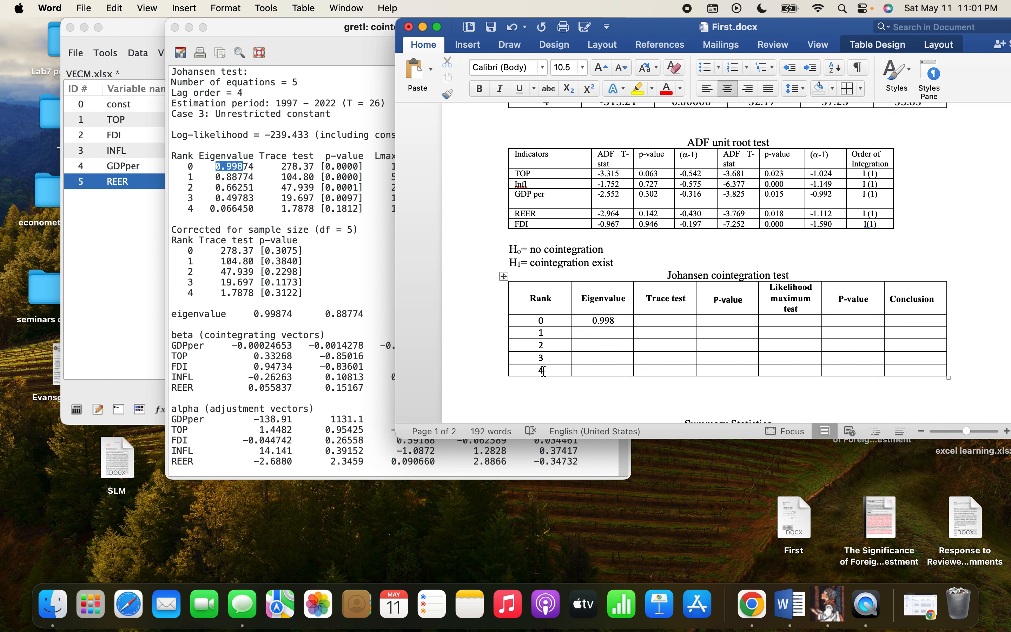
- Copy the rank 1 eigenvalue as 0.887 from the gretl output into the rank 1 row of the Word table
click(266, 213)
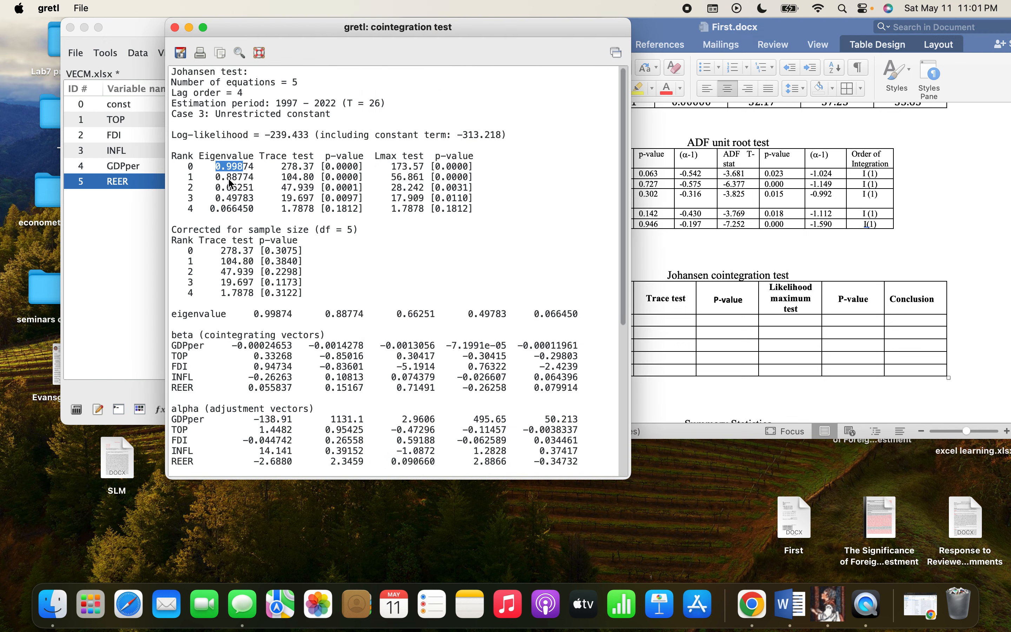
click(229, 180)
drag(219, 179, 242, 177)
key(super+c)
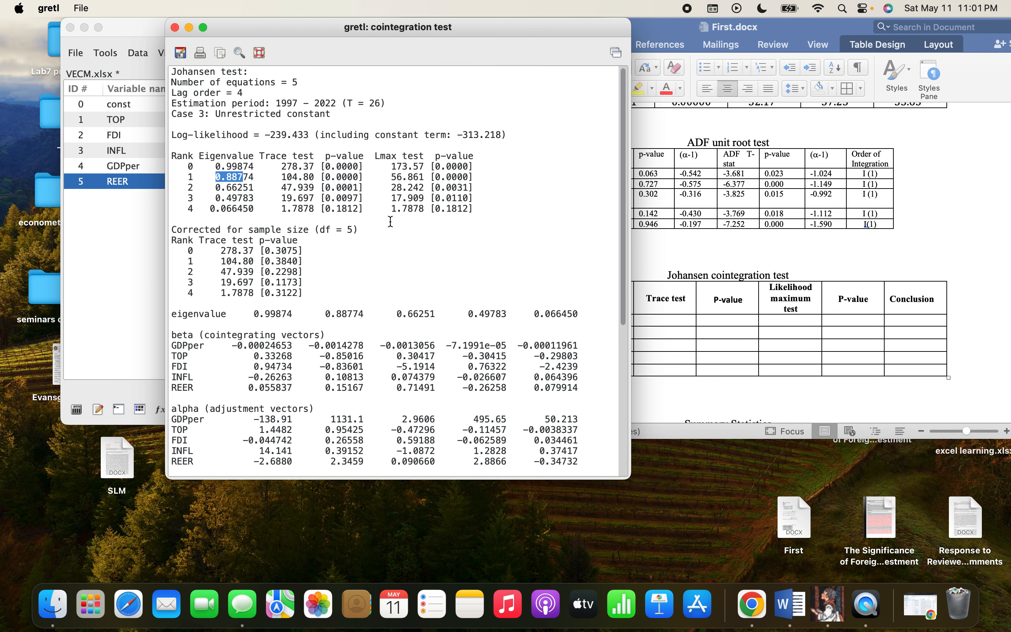
click(676, 330)
click(599, 332)
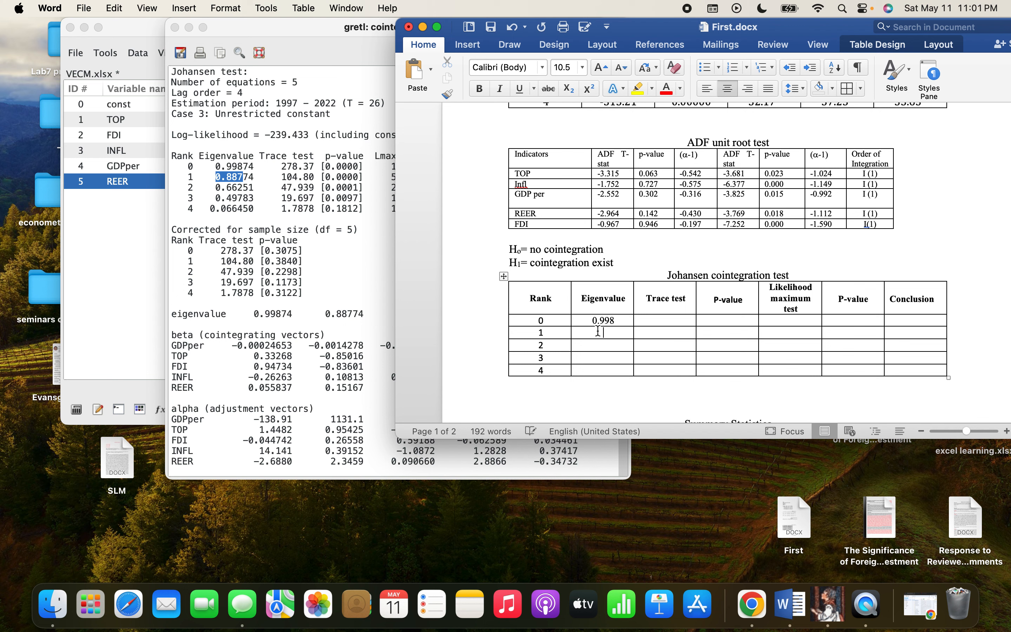
key(super+v)
- Copy the rank 2 eigenvalue as 0.662 from the gretl output into the rank 2 row of the Word table
click(289, 243)
click(221, 198)
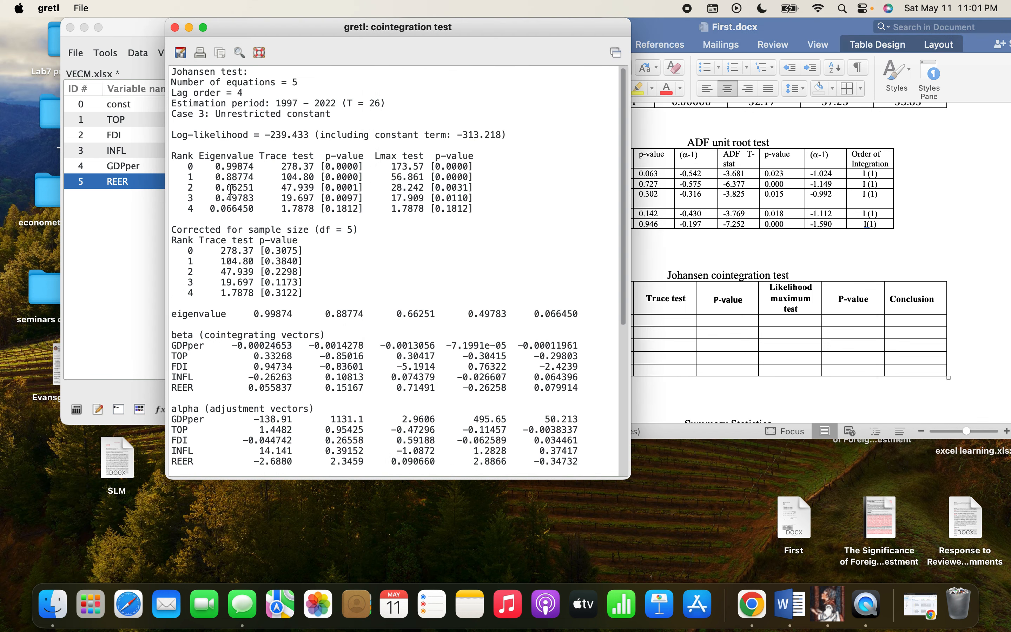
drag(217, 188, 243, 188)
key(super+c)
click(746, 305)
click(592, 344)
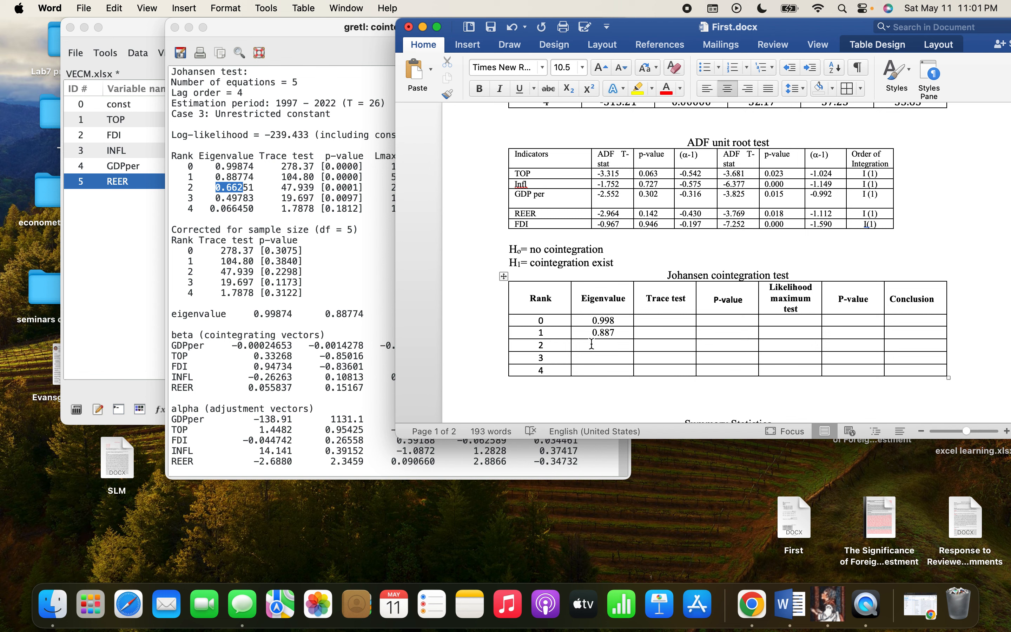
key(super+v)
- Copy the rank 3 eigenvalue as 0.497 from the gretl output into the rank 3 row of the Word table
click(271, 251)
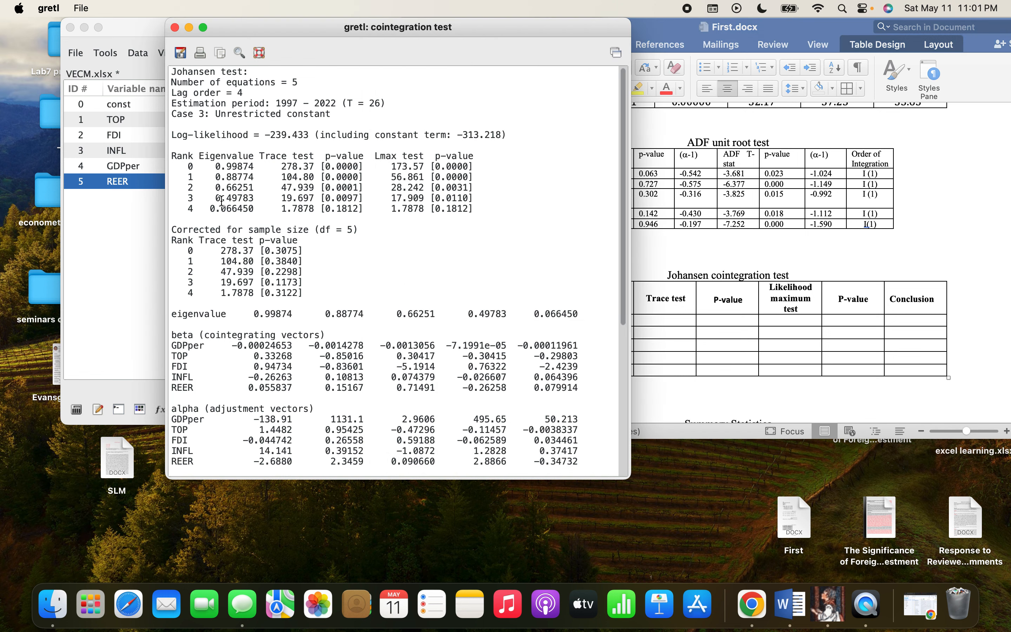
drag(211, 198, 243, 198)
key(super+c)
click(706, 362)
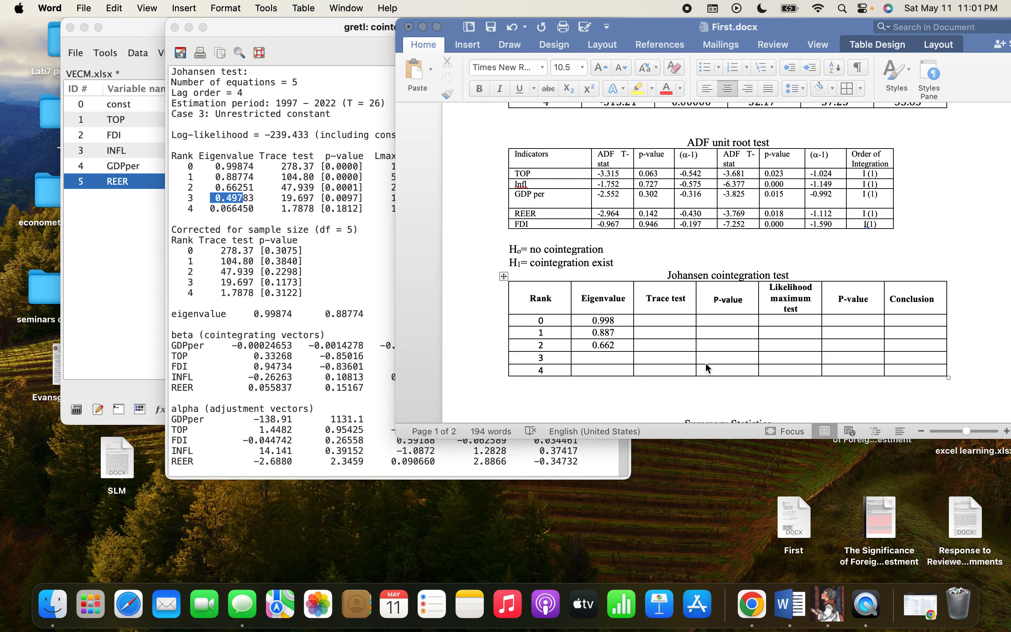
click(598, 357)
key(super+v)
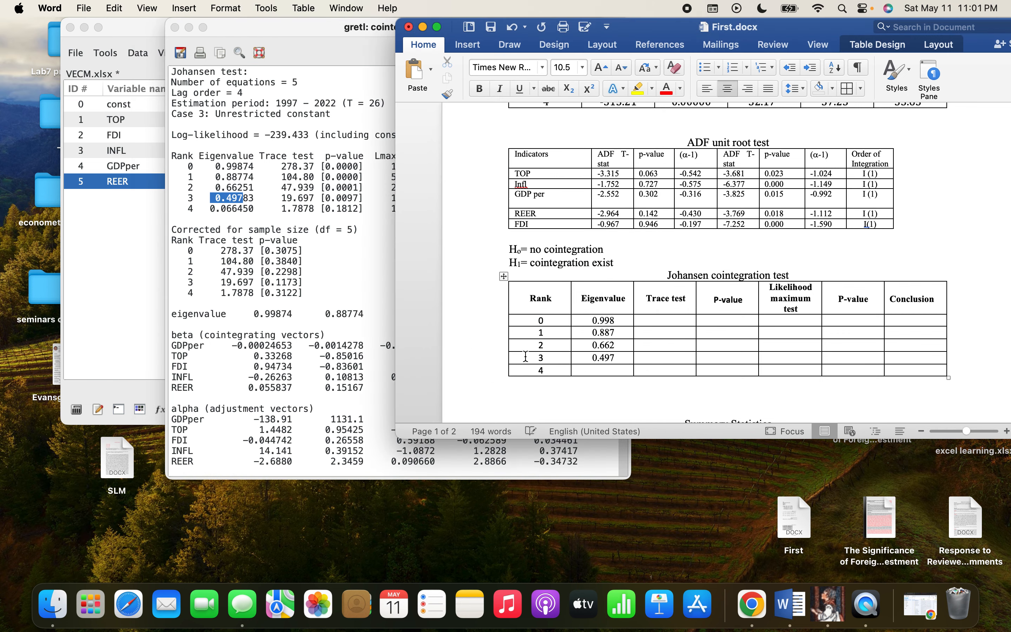
- Copy the rank 4 eigenvalue as 0.066 from the gretl output into the rank 4 row of the Word table
click(270, 253)
click(226, 211)
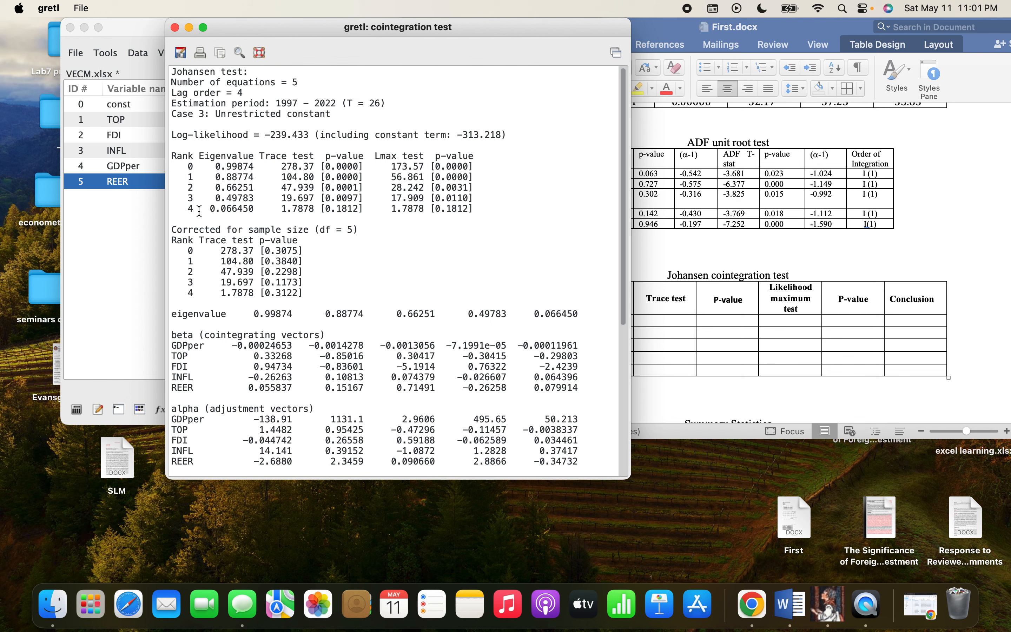
drag(210, 209, 239, 207)
key(super+c)
click(617, 360)
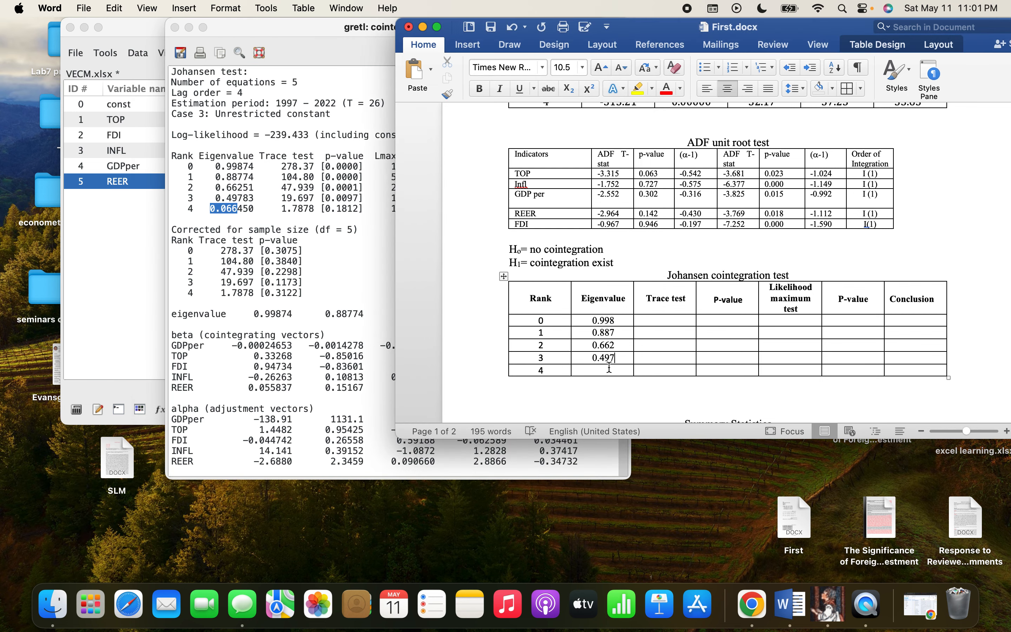
key(super+v)
- Copy the rank 0 trace test value 278.37 from the gretl output into the rank 0 row of the Word table
click(285, 171)
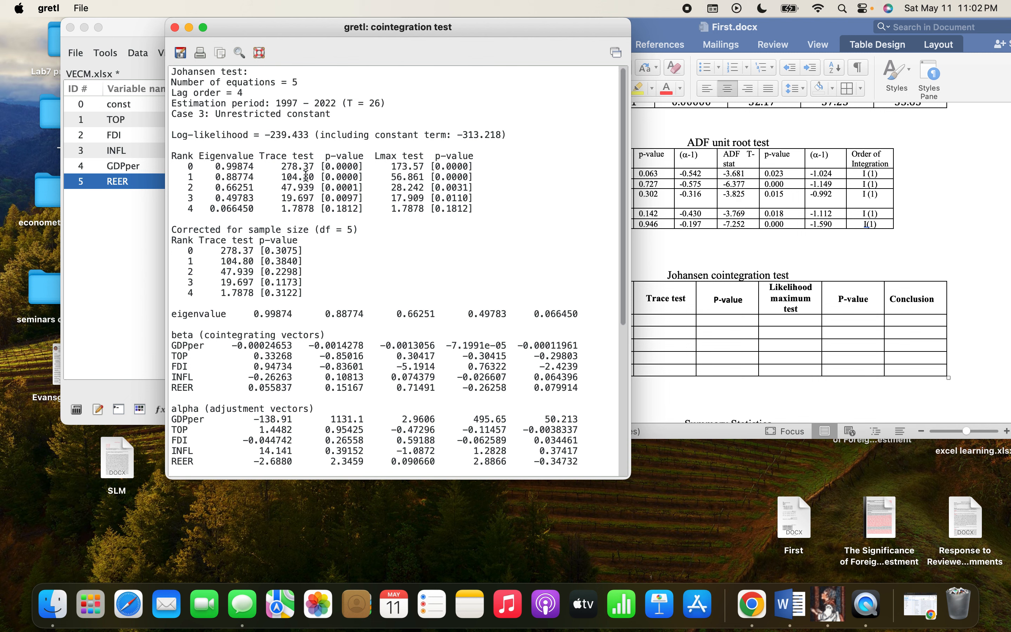
drag(281, 166, 319, 166)
key(super+c)
click(686, 331)
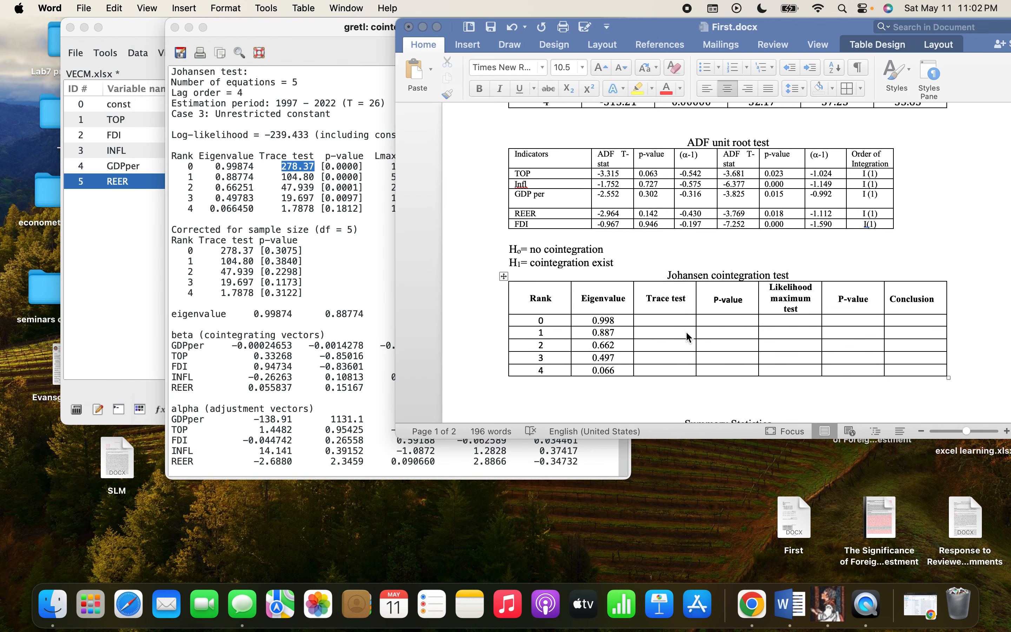
click(661, 320)
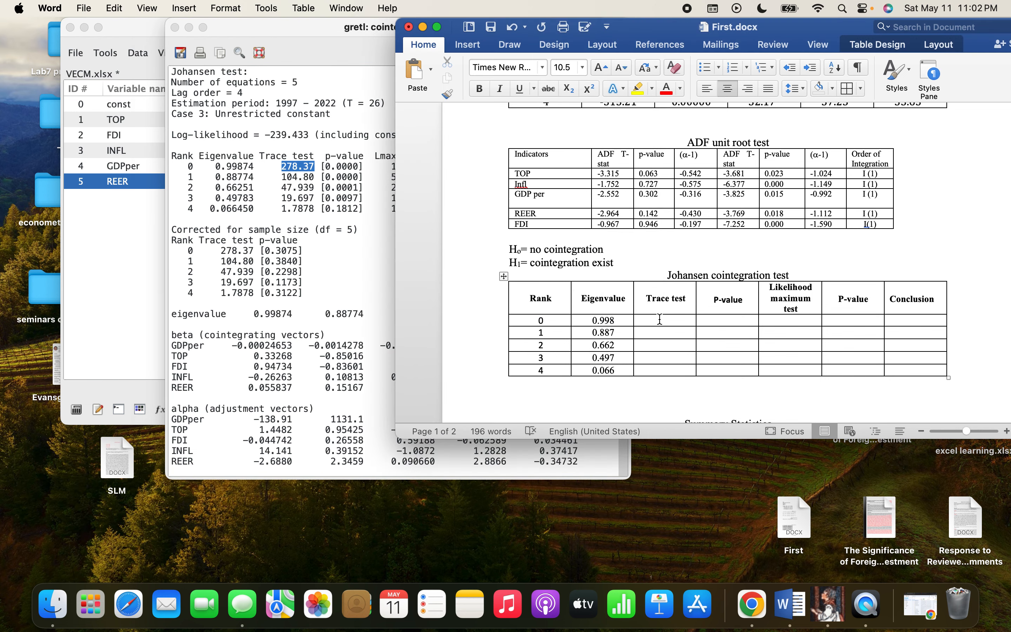
key(super+v)
- Copy the rank 1 trace test value 104.80 from the gretl output into the rank 1 row of the Word table
click(307, 206)
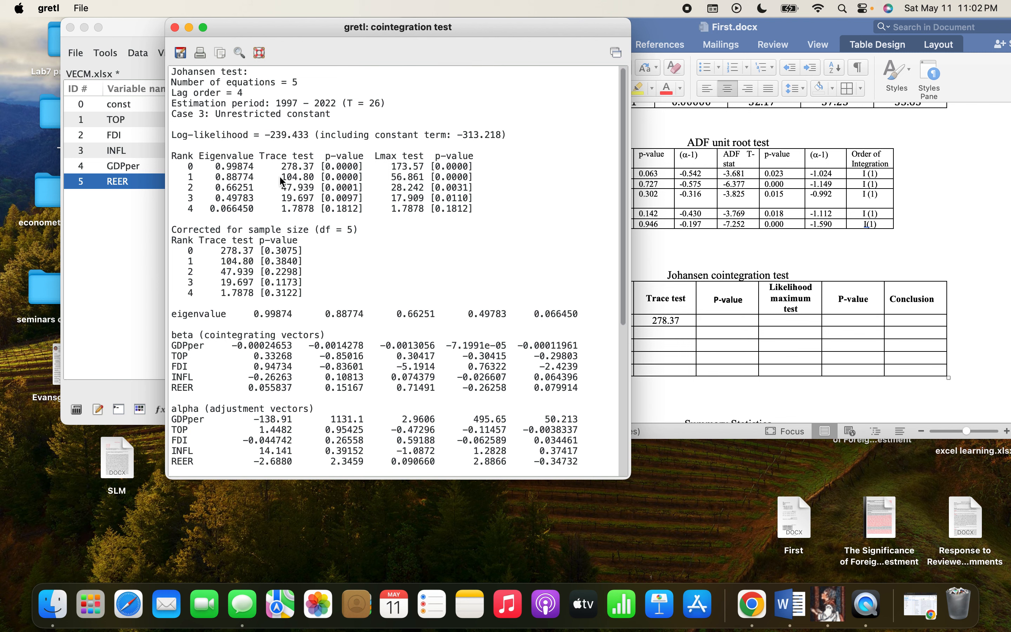
drag(281, 177, 317, 176)
key(super+c)
click(705, 328)
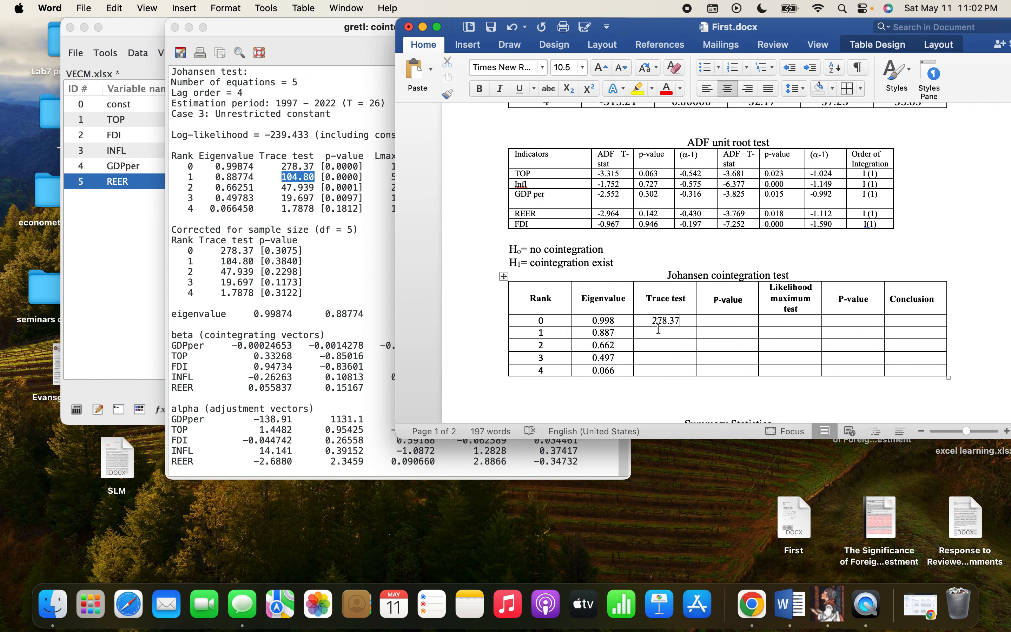
click(659, 330)
key(super+v)
- Copy the rank 2 trace test value 47.939 from the gretl output into the rank 2 row of the Word table
click(328, 233)
drag(281, 188, 317, 189)
key(super+c)
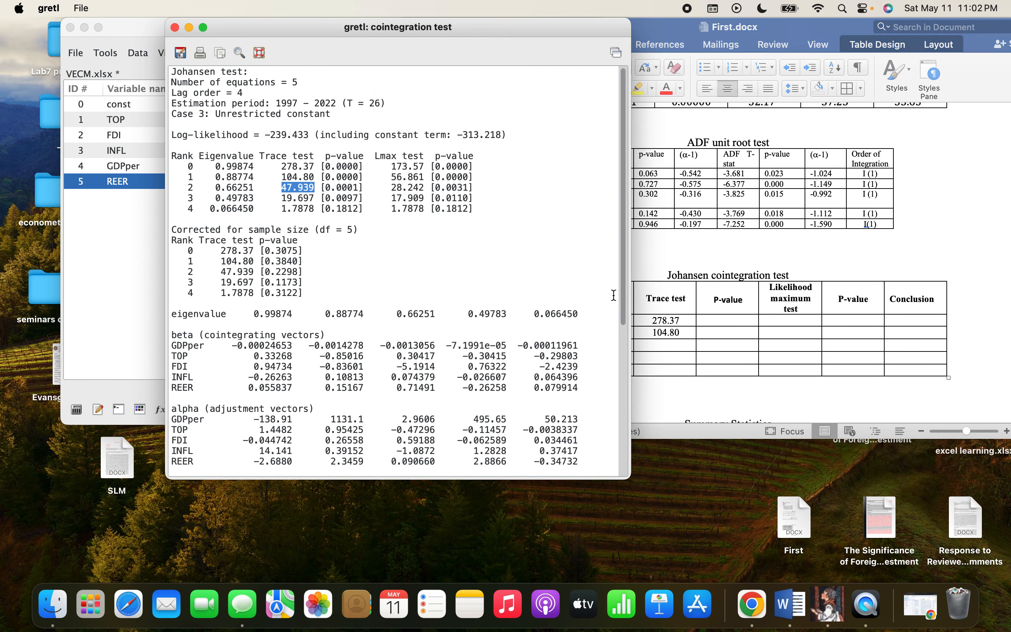
click(736, 326)
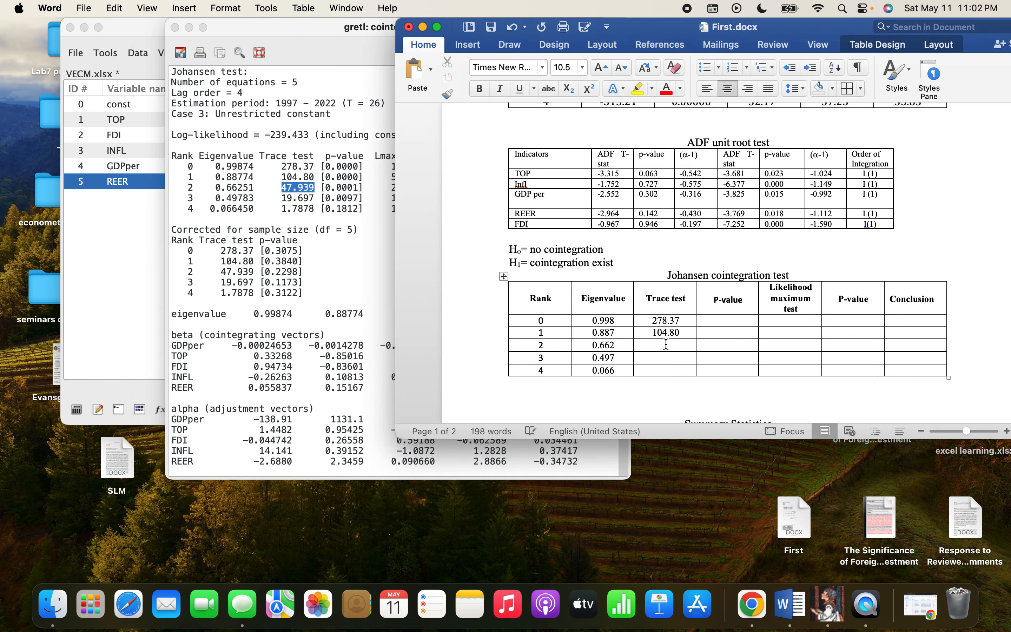
click(663, 347)
key(super+v)
- Copy the rank 3 trace test value 19.697 from the gretl output into the rank 3 row of the Word table
click(283, 198)
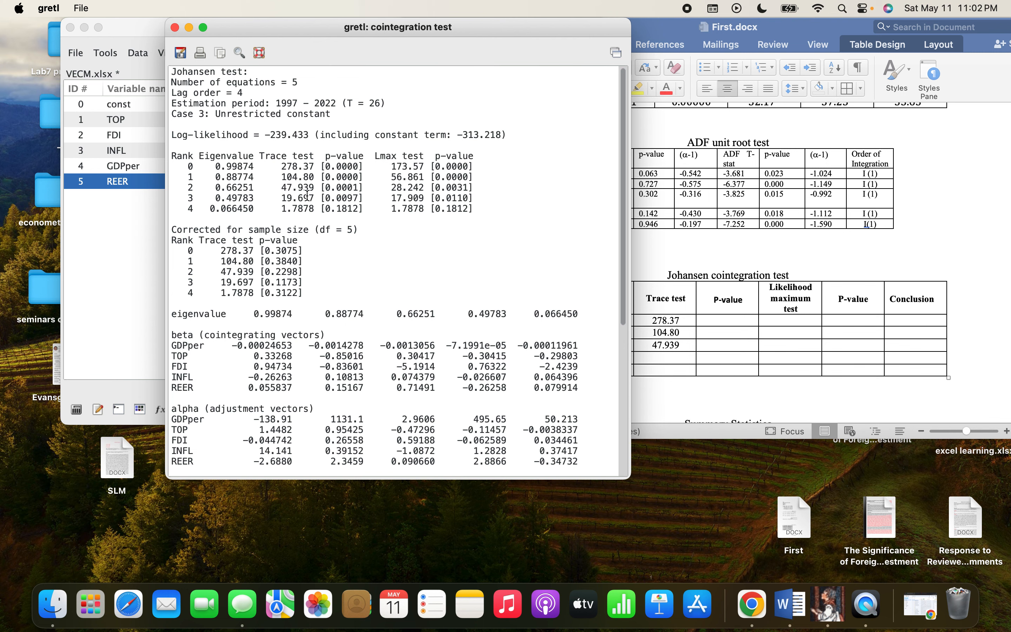
drag(276, 198, 316, 198)
key(super+c)
click(746, 369)
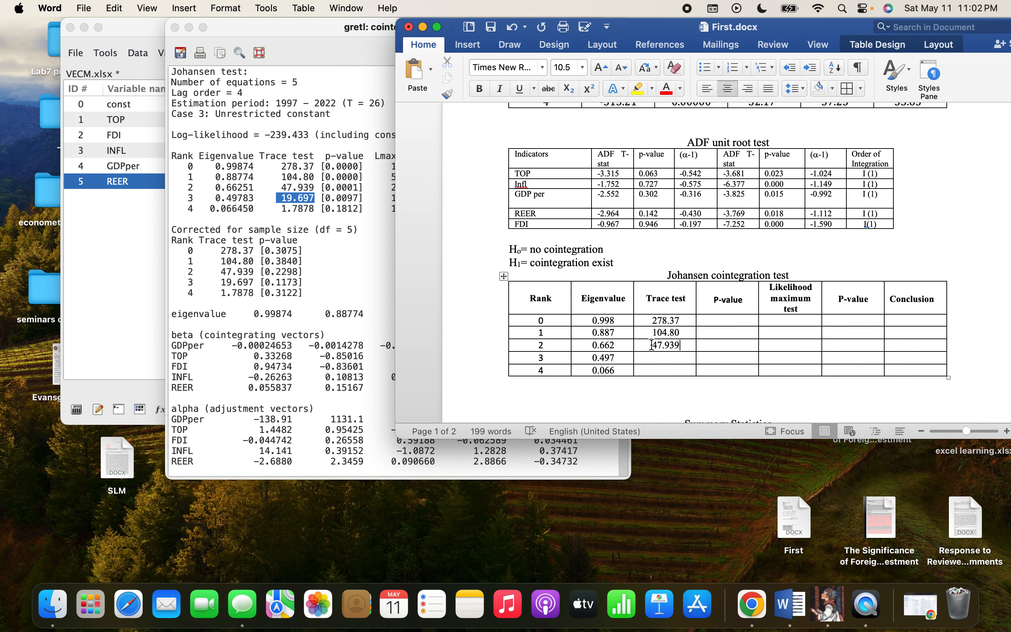
click(657, 354)
key(super+v)
- Transfer the rank 4 trace test value 1.7878 from the gretl output into the rank 4 row of the Word table
click(279, 205)
drag(281, 208, 304, 209)
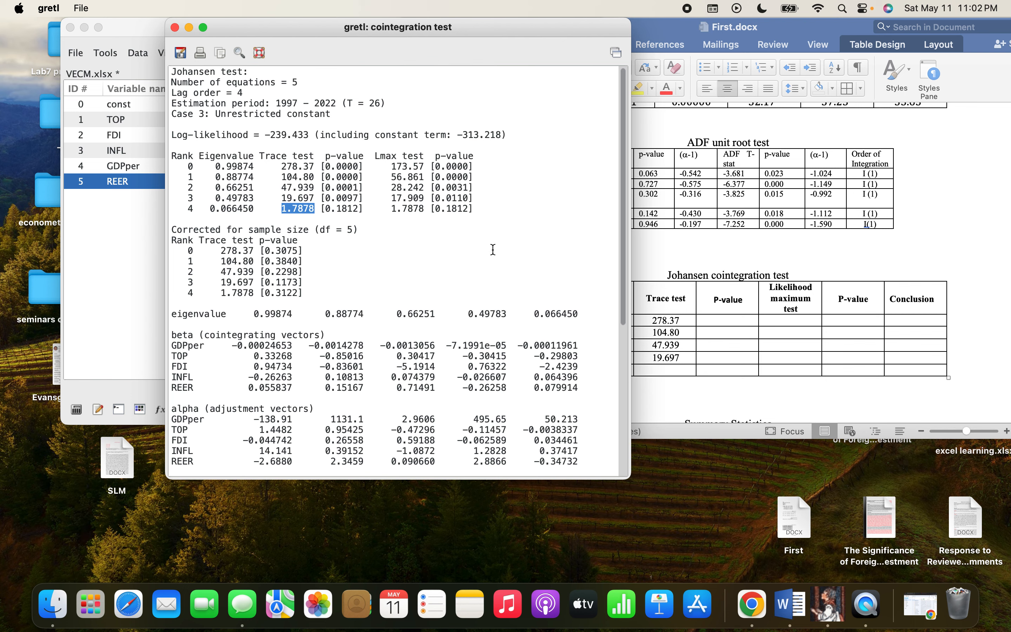
click(664, 334)
click(663, 368)
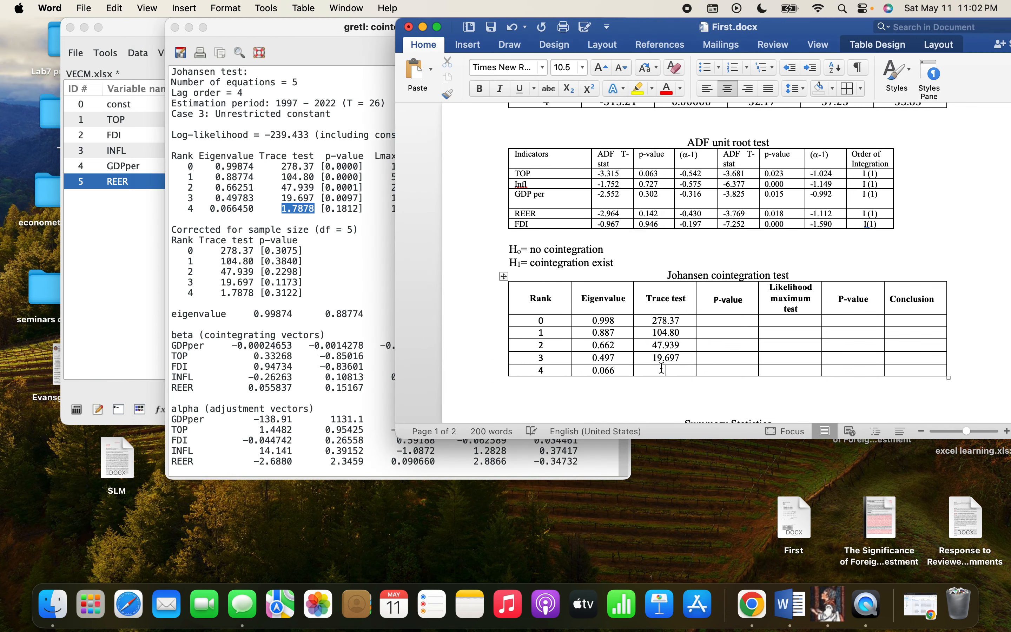
text(1.7878)
- Copy the rank 0 trace test p-value as 0.000 from the gretl output into the rank 0 row of the Word table
click(336, 167)
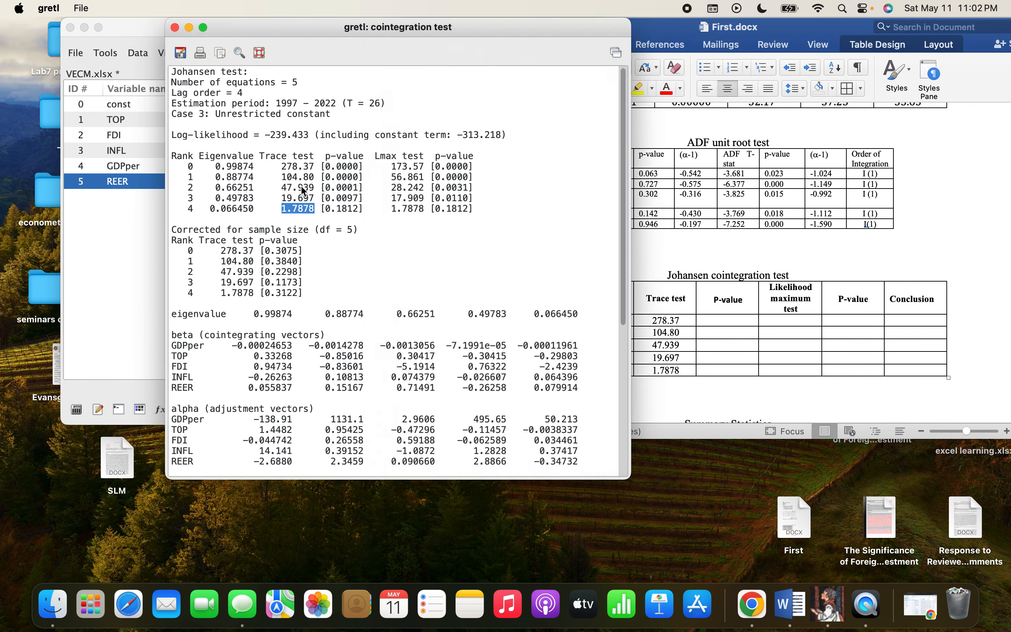
drag(326, 166, 356, 167)
key(super+c)
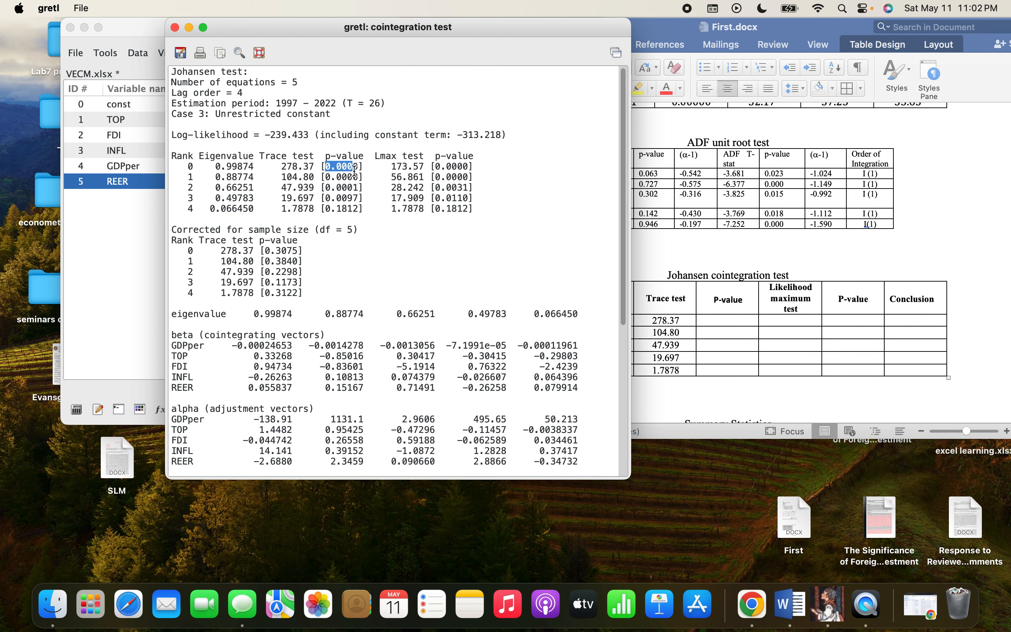
click(723, 339)
click(723, 320)
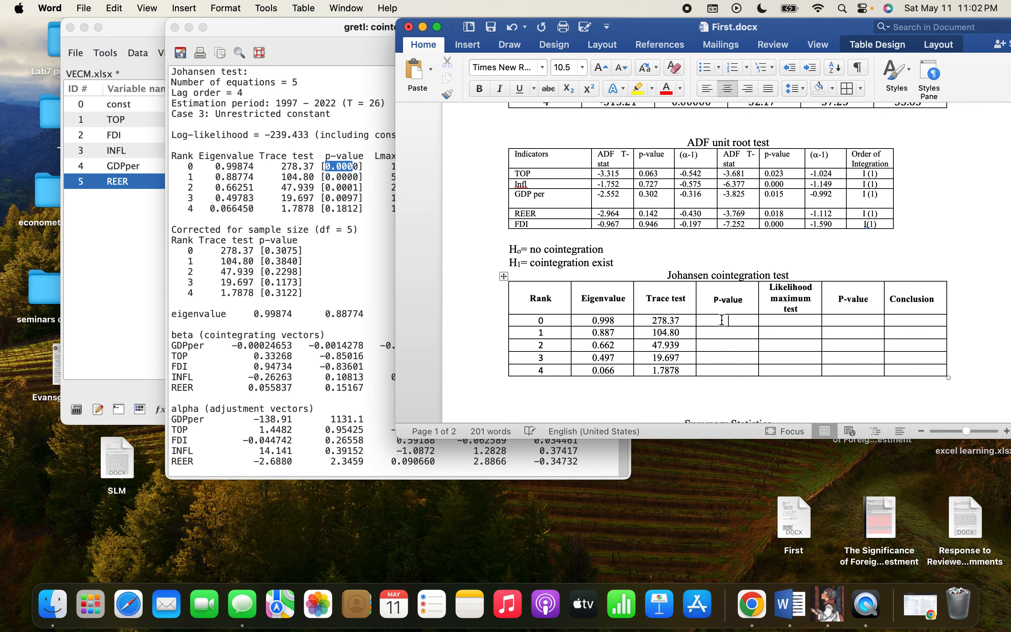
key(super+v)
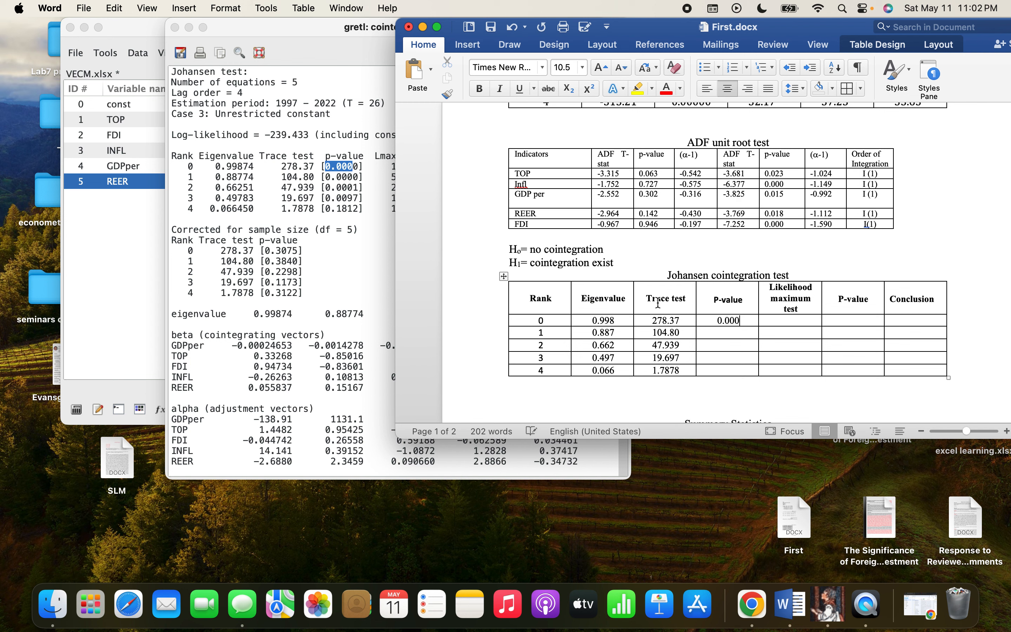
- Fill in 0.000 as the trace test p-value in the rank 1 and rank 2 rows of the Word table
click(722, 332)
key(super+v)
click(724, 346)
key(super+v)
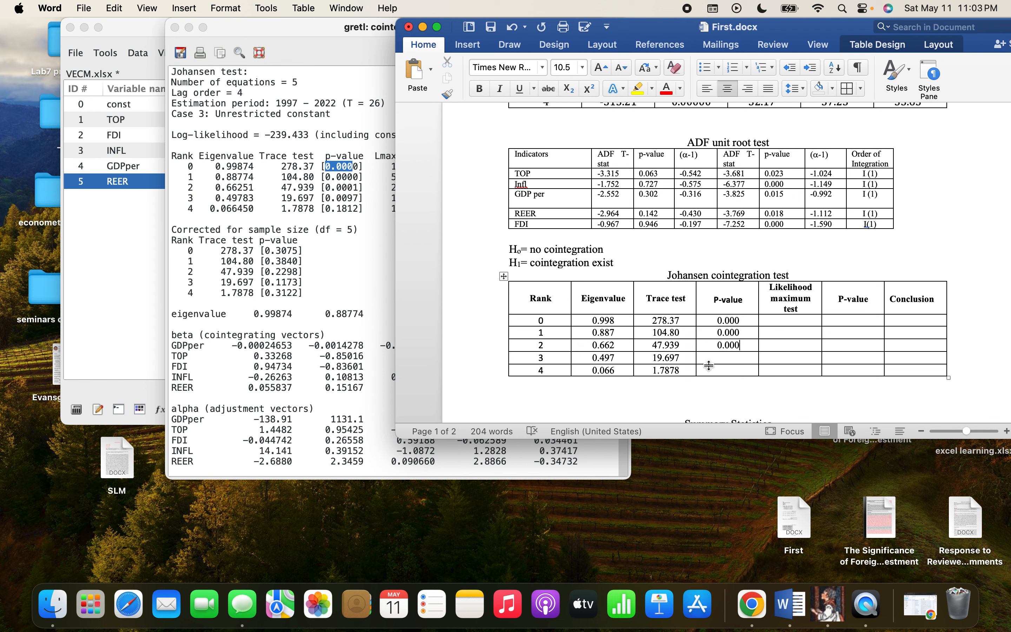
- Enter 0.009 as the trace test p-value in the rank 3 row of the Word table
click(721, 358)
key(super+v)
key(BackSpace)
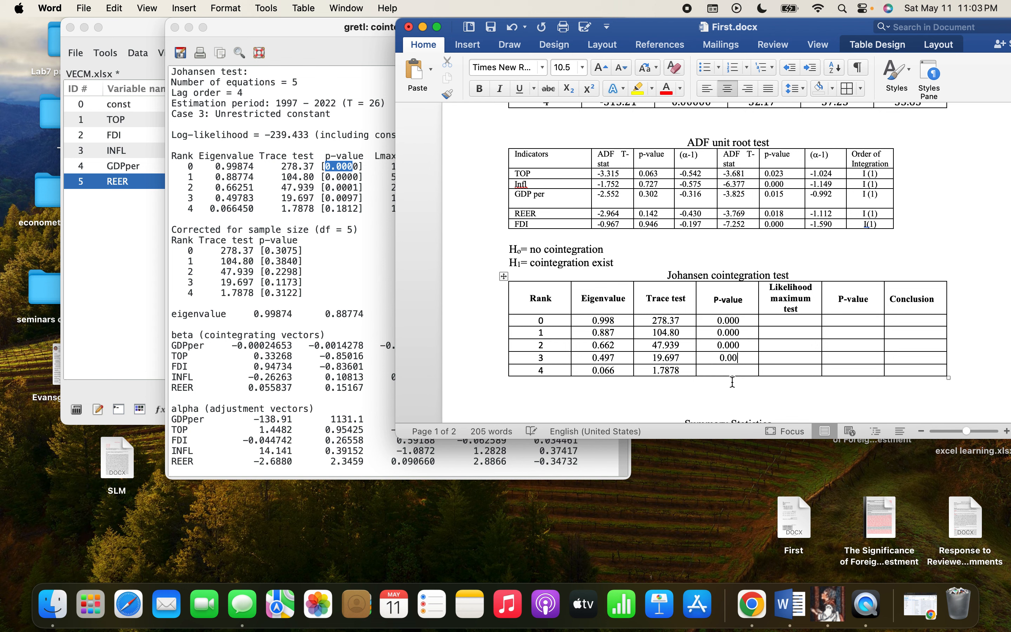
text(9)
- Copy the rank 4 trace test p-value as 0.181 from the gretl output into the rank 4 row of the Word table
click(333, 204)
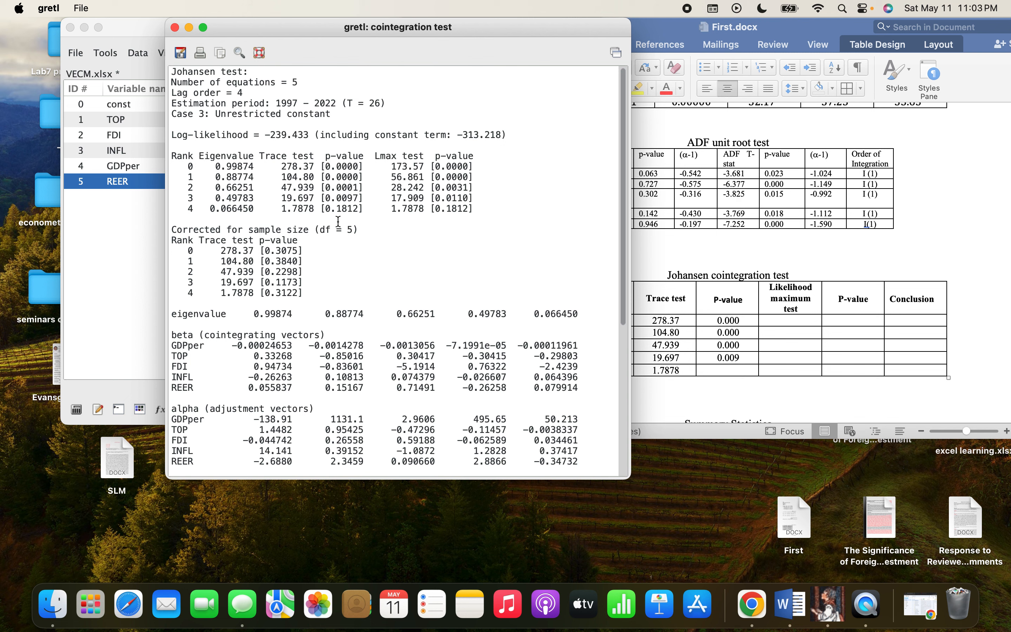
drag(325, 209, 355, 209)
key(cmd+c)
click(754, 373)
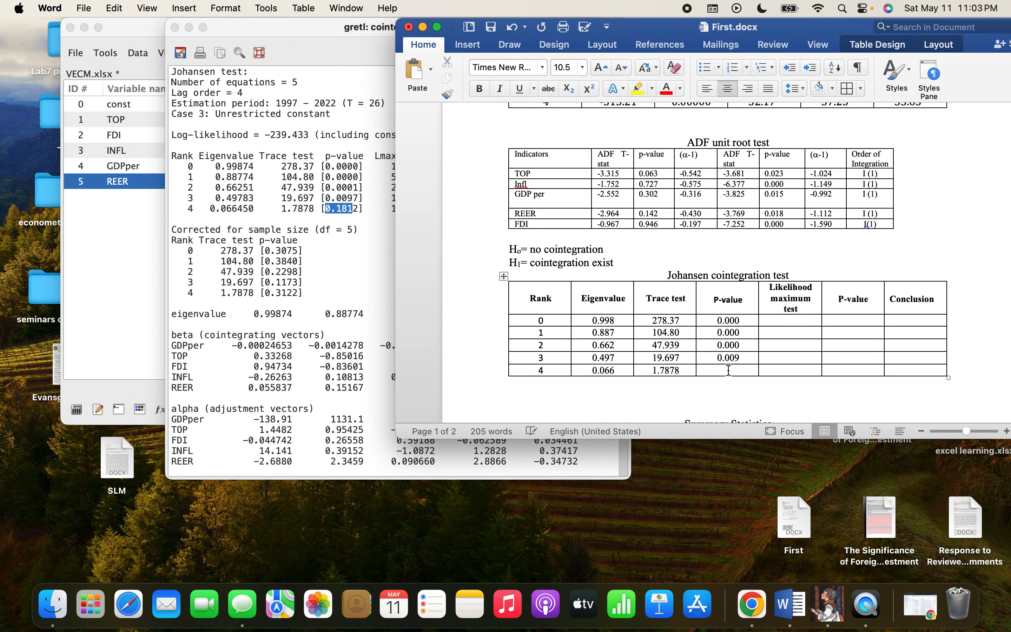
key(cmd+v)
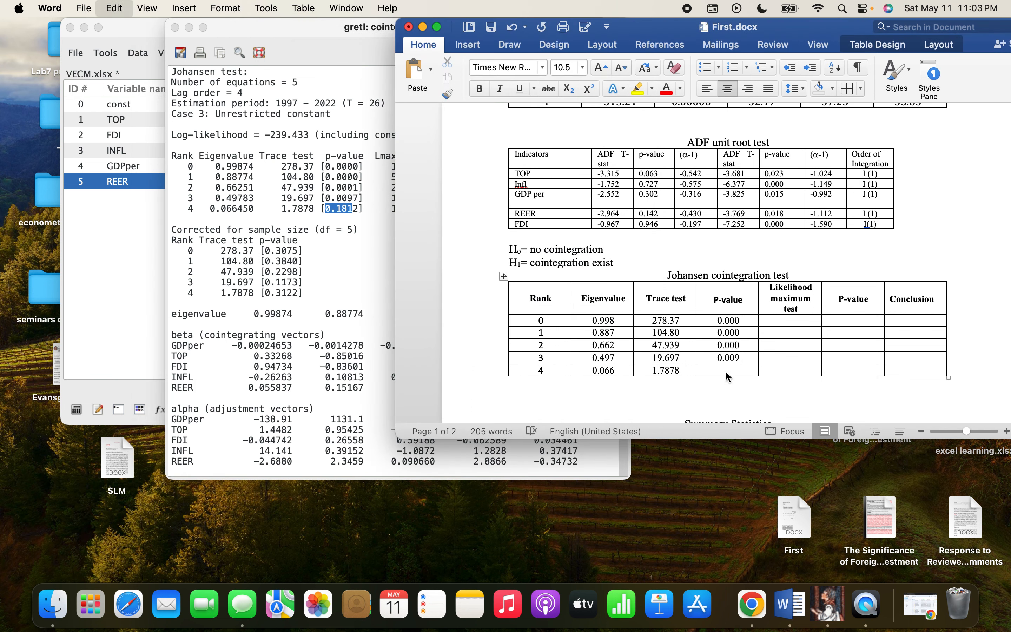
- Copy the rank 0 Lmax value 173.57 from the gretl output into the rank 0 likelihood maximum test cell in Word
click(377, 212)
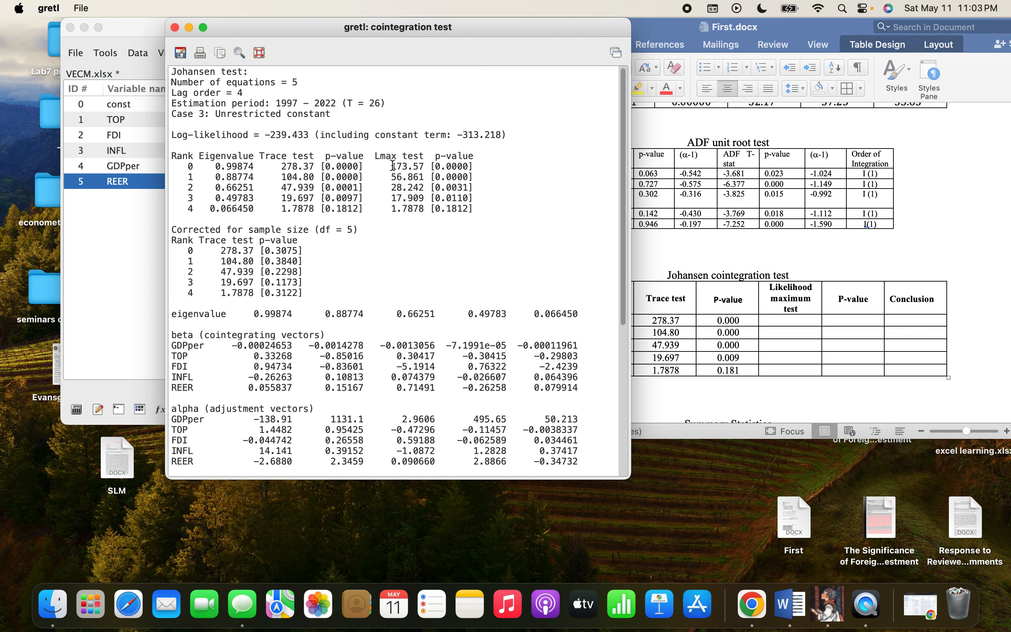
double_click(406, 164)
key(super+c)
click(832, 340)
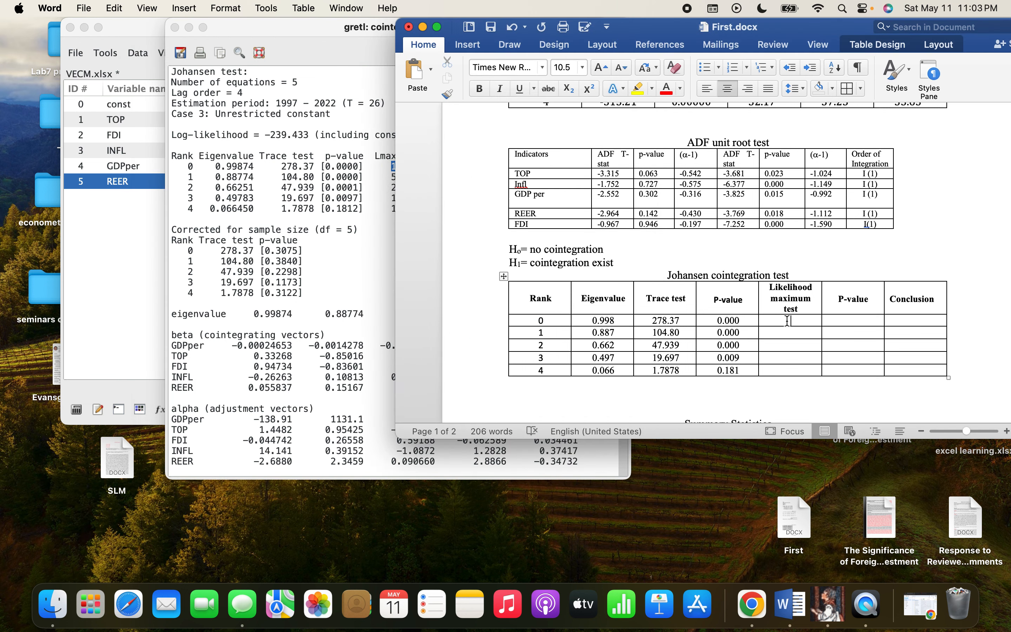
key(super+v)
- Copy the rank 1 Lmax value 56.861 from the gretl output into the rank 1 likelihood maximum test cell in Word
click(368, 221)
drag(391, 178, 426, 176)
key(super+c)
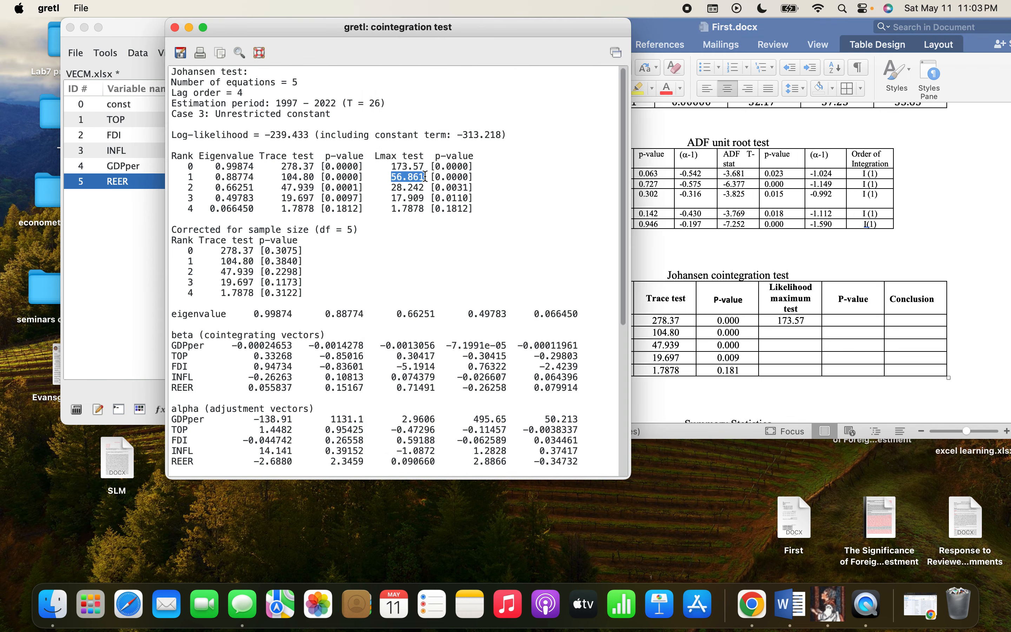
click(685, 281)
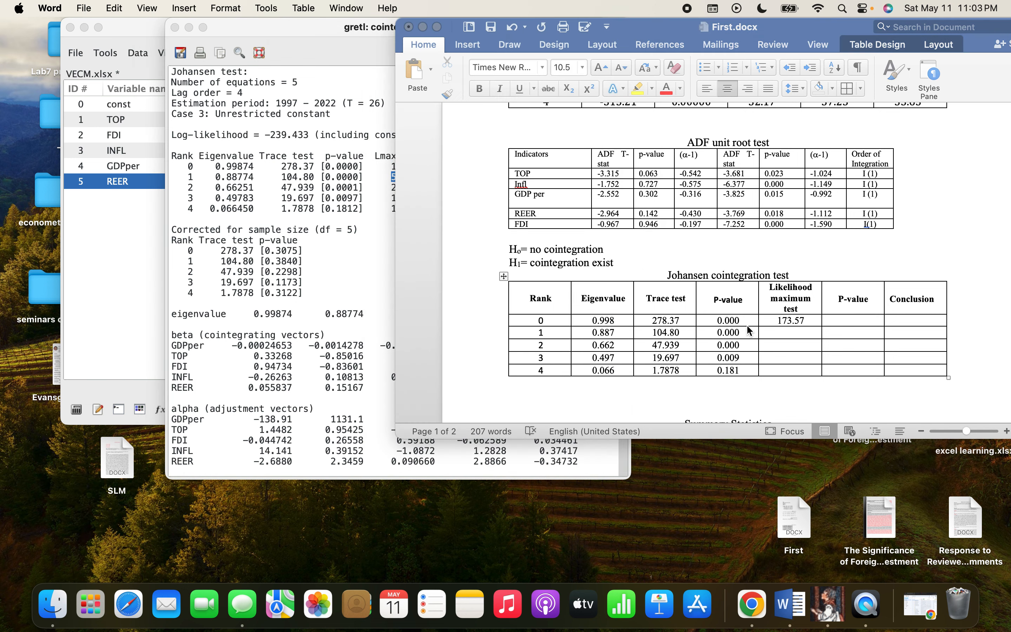
click(784, 331)
key(super+v)
- Copy the rank 2 Lmax value 28.242 from the gretl output into the rank 2 likelihood maximum test cell in Word
click(330, 225)
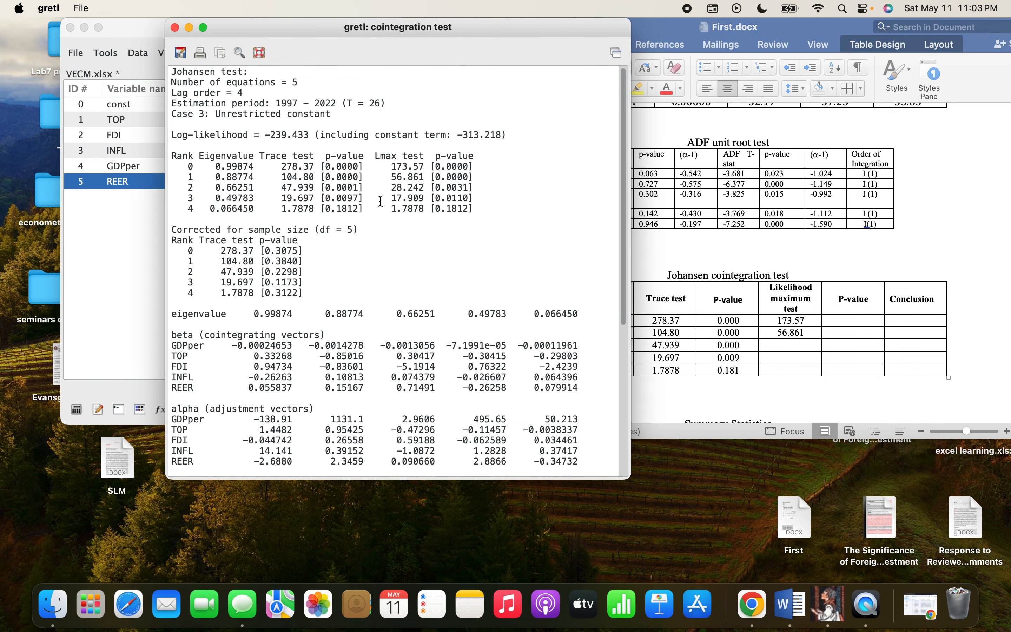
drag(391, 187, 425, 187)
key(super+c)
click(777, 361)
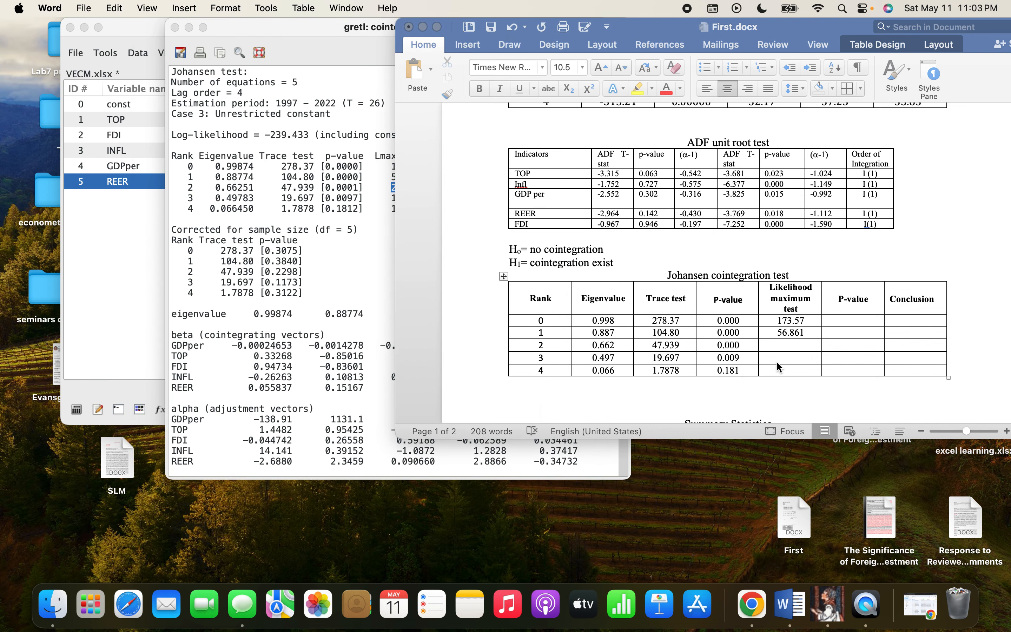
click(781, 344)
key(super+v)
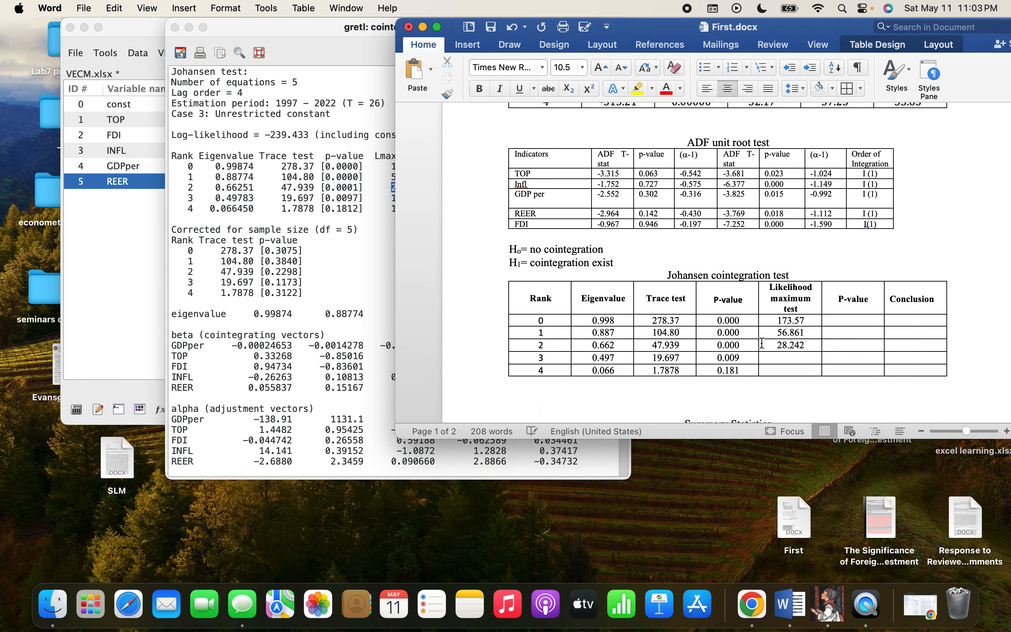
- Copy the rank 3 Lmax value 17.909 from the gretl output into the rank 3 likelihood maximum test cell in Word
click(393, 211)
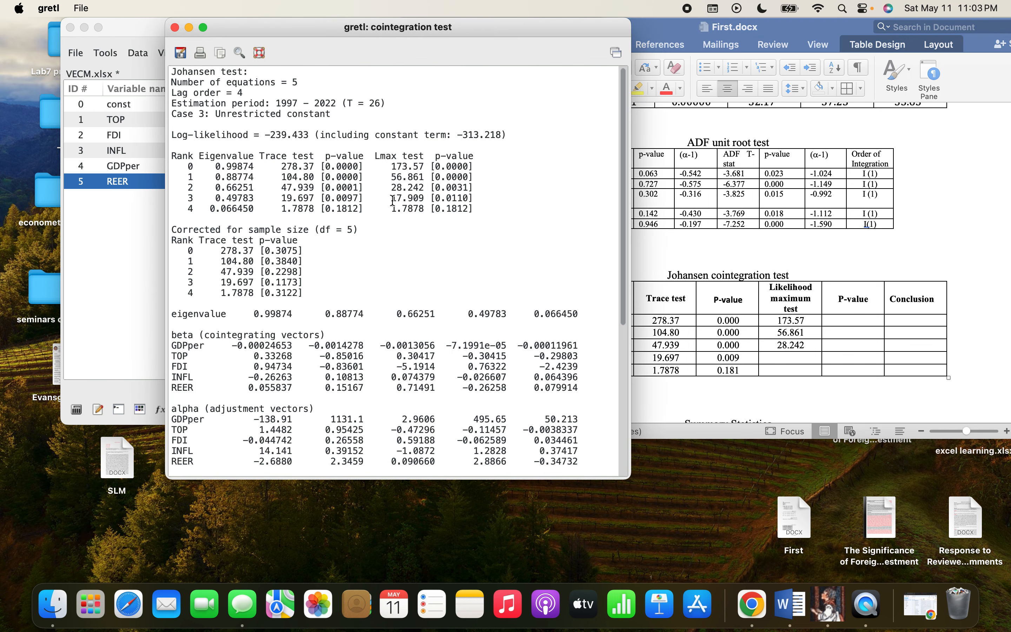
drag(391, 197, 426, 198)
key(super+c)
click(860, 378)
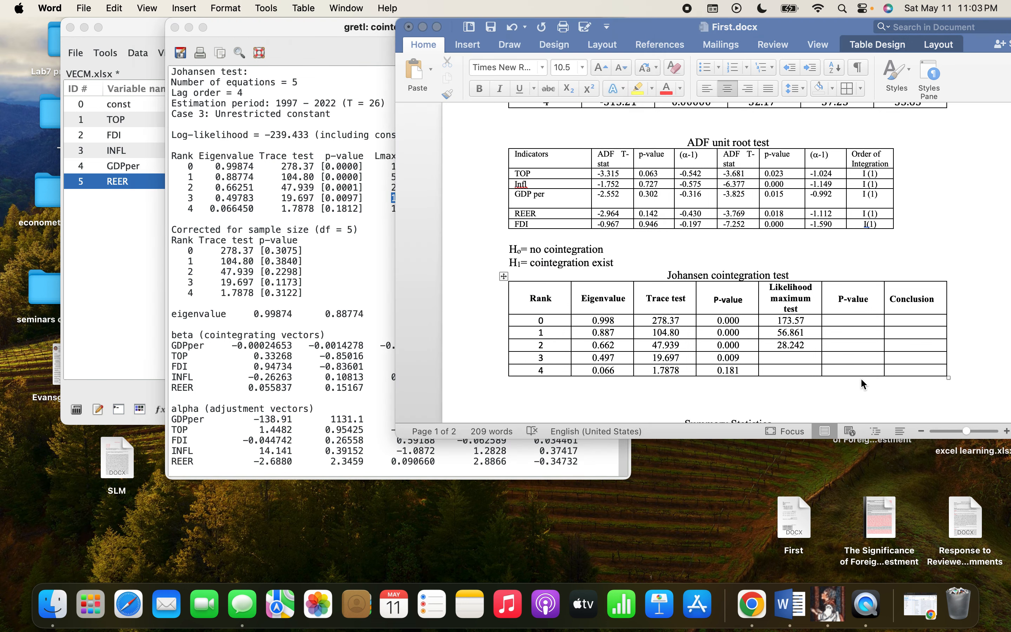
click(789, 356)
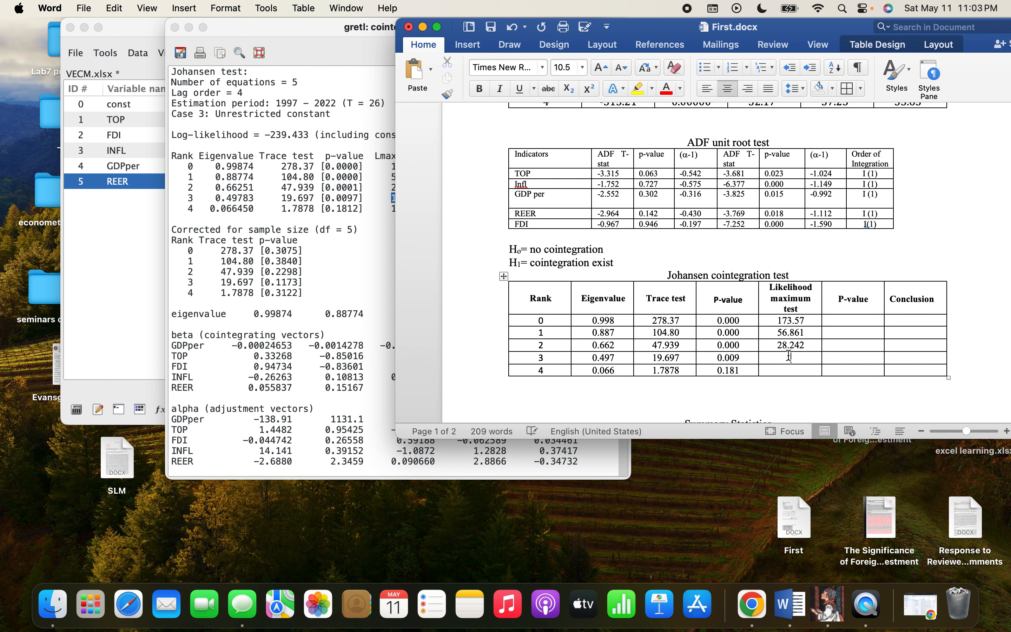
key(super+v)
- Copy the rank 4 Lmax value as 1.787 from the gretl output into the rank 4 likelihood maximum test cell in Word
click(373, 247)
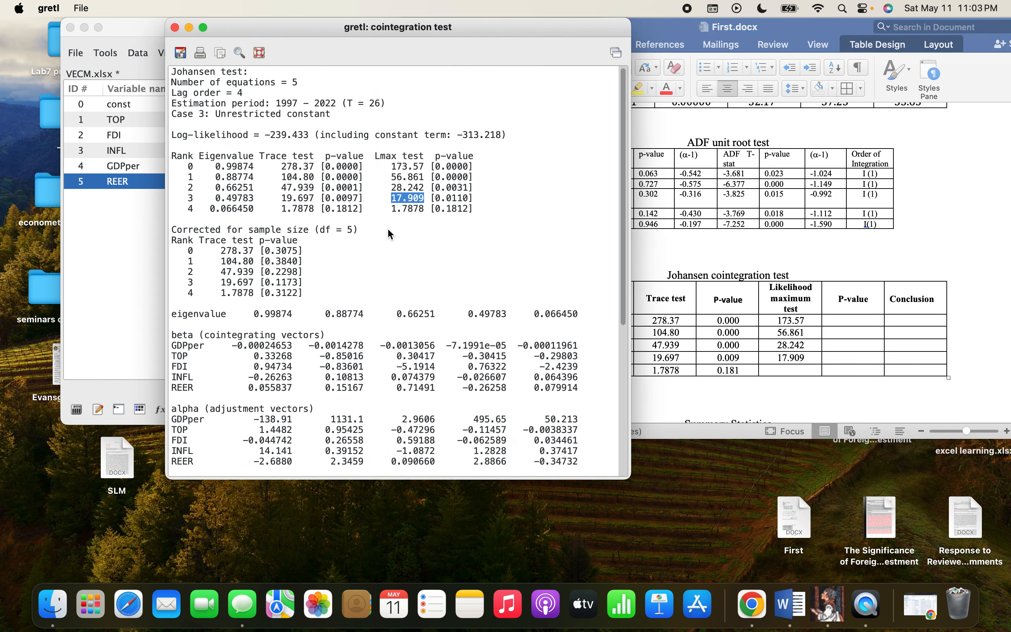
drag(386, 208, 418, 208)
key(super+c)
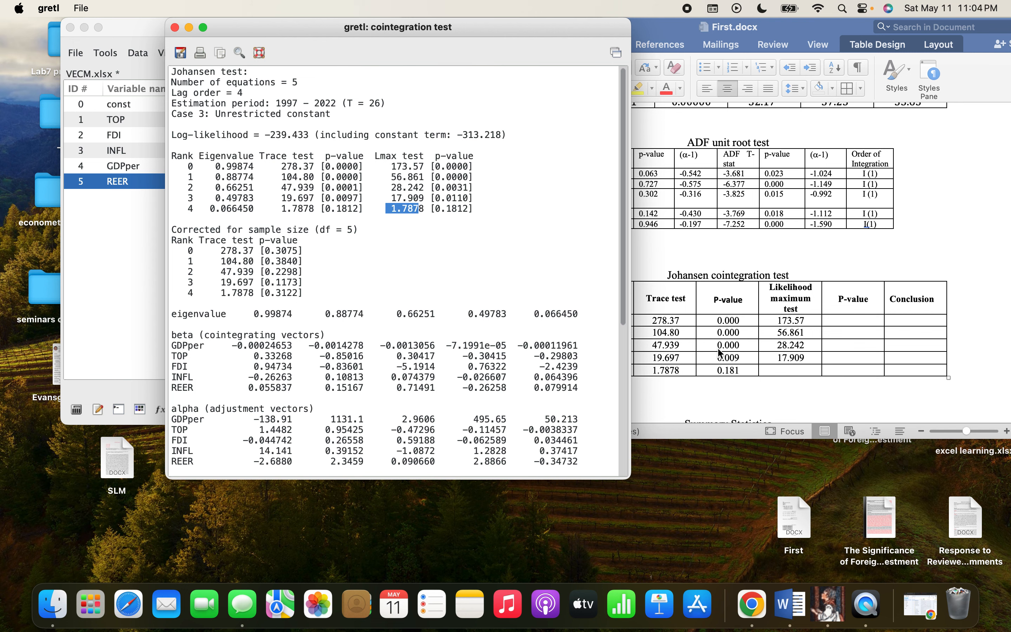
click(794, 359)
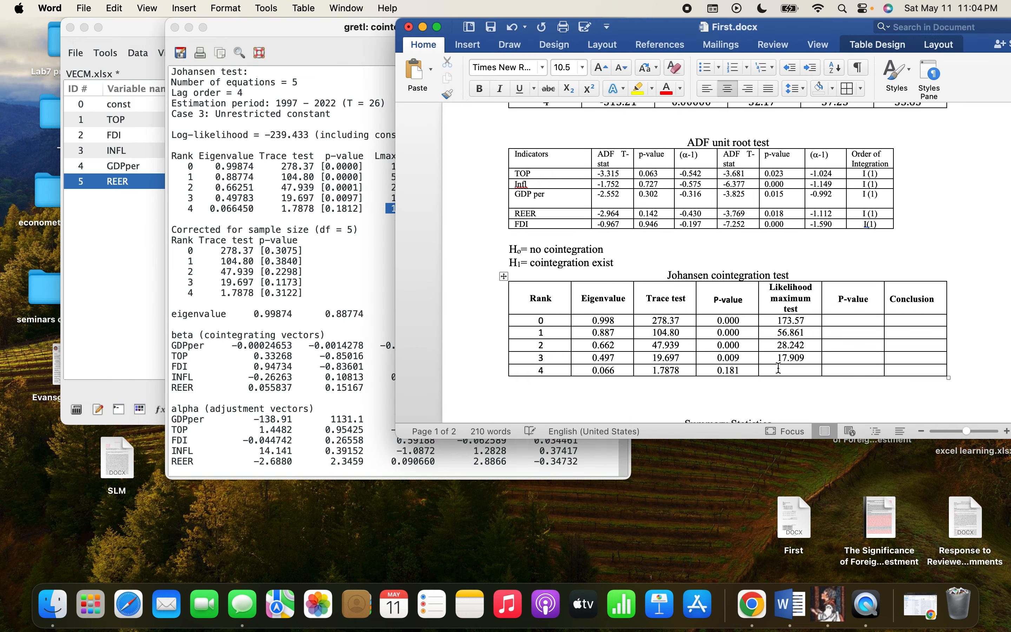
click(779, 368)
key(super+v)
- Copy the rank 0 Lmax p-value as 0.000 from the gretl output into the rank 0 cell of the second P-value column in Word
click(373, 218)
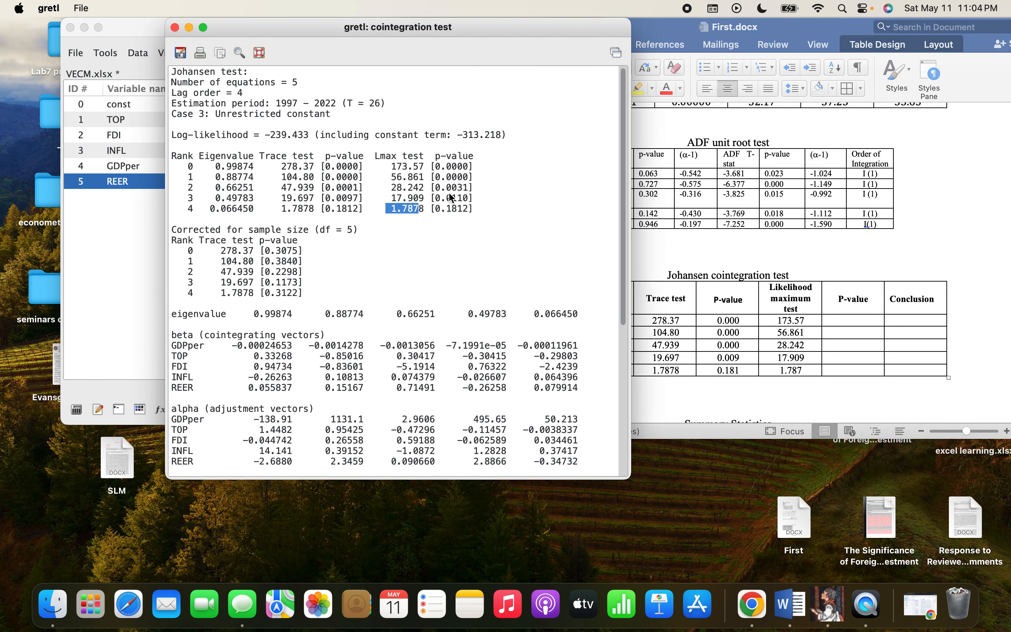
drag(436, 166, 464, 167)
key(super+c)
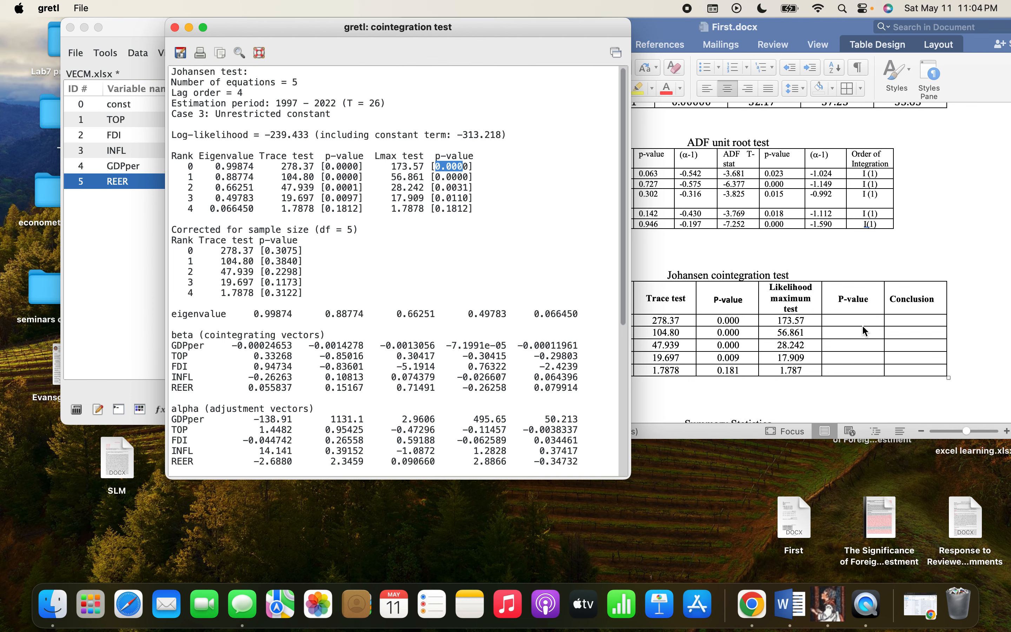
click(853, 311)
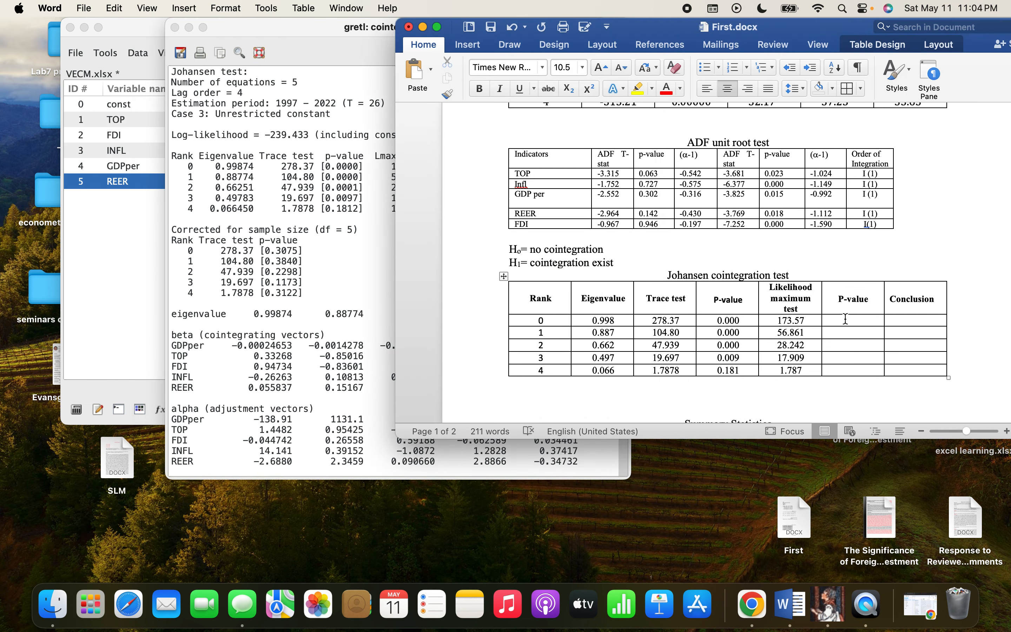
click(846, 319)
key(super+v)
- Enter 0.000 as the rank 1 Lmax p-value in the second P-value column of the Word table
click(380, 237)
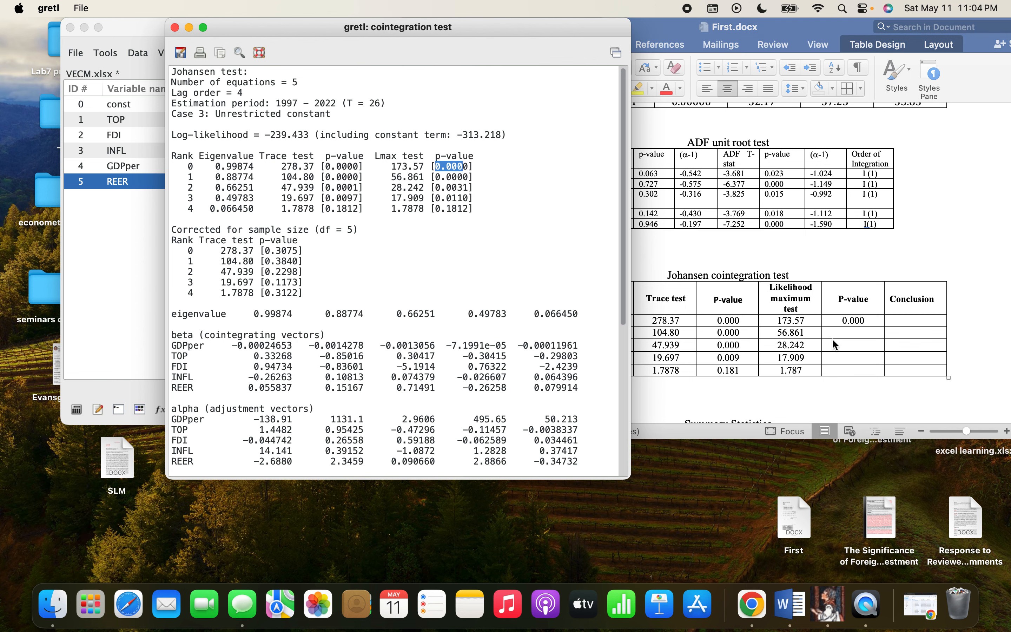
click(849, 332)
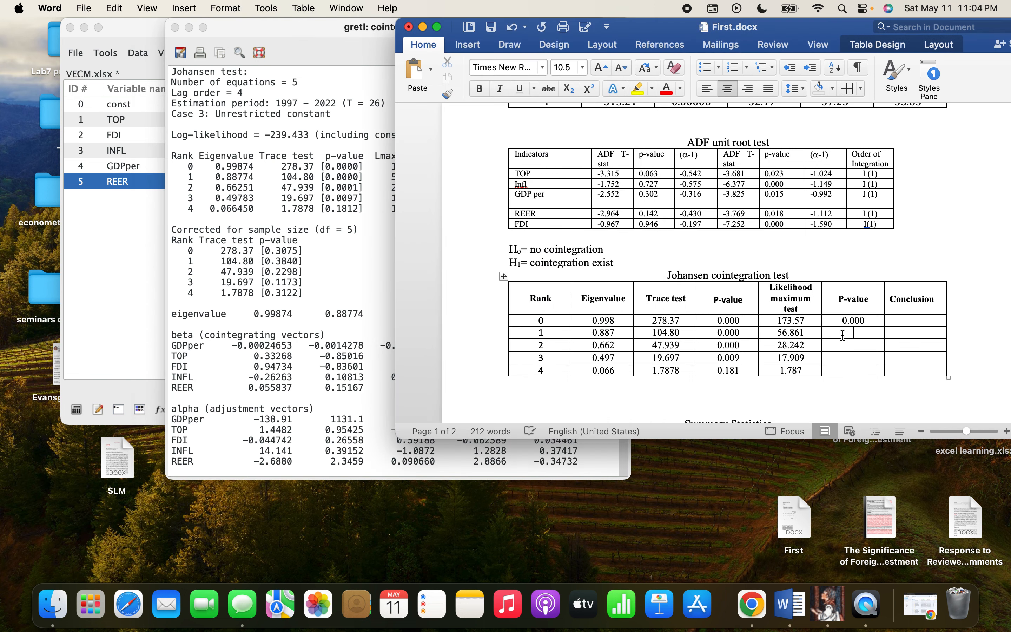
key(super+v)
- Enter 0.003 as the rank 2 Lmax p-value in the second P-value column of the Word table
click(351, 215)
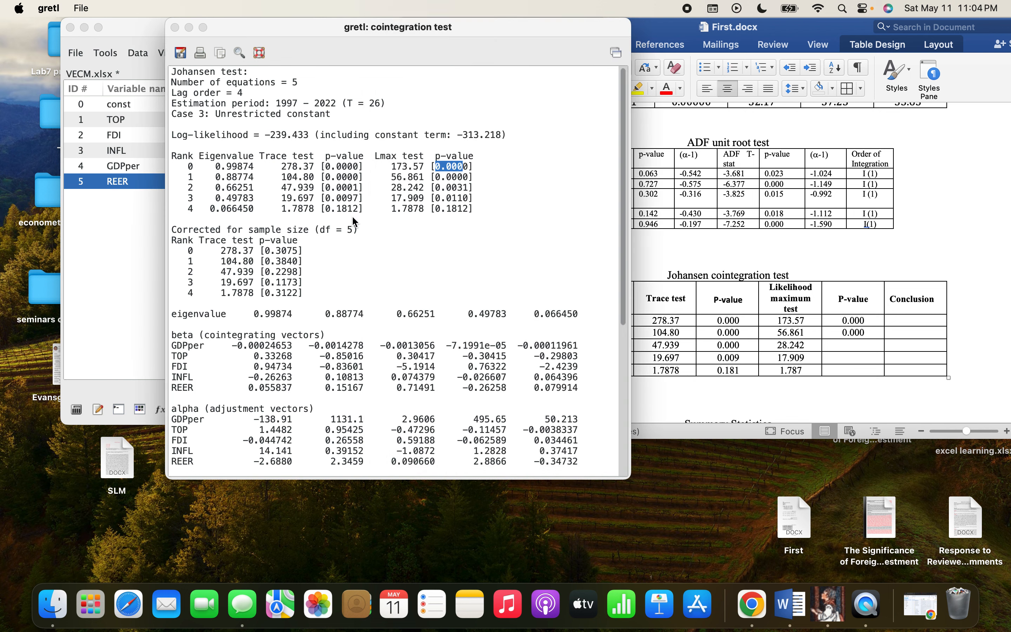
click(847, 339)
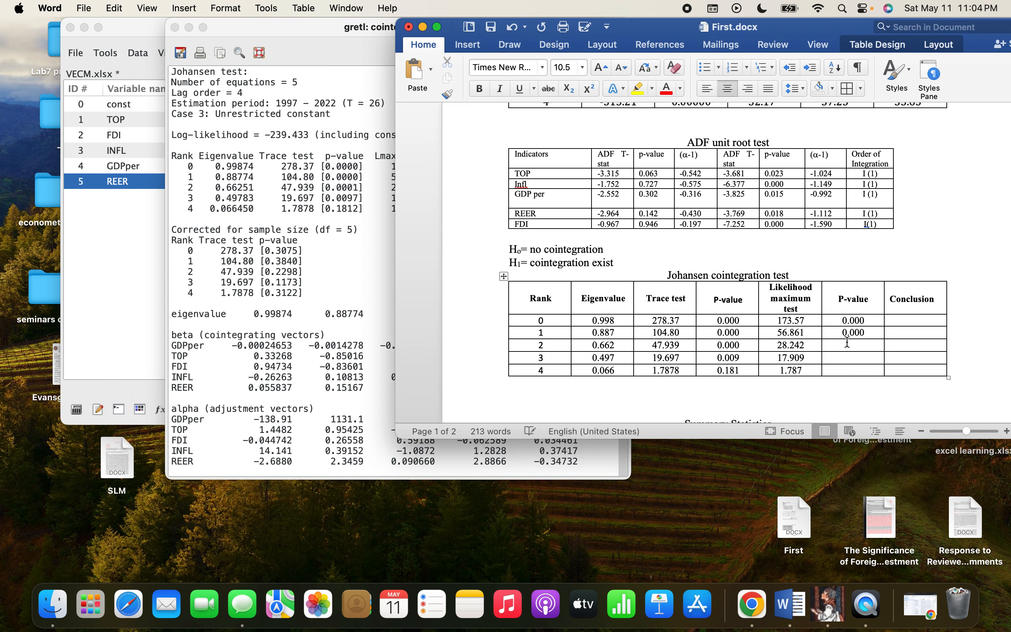
click(849, 342)
text(0.003)
- Copy the rank 3 Lmax p-value as 0.011 from the gretl output into the rank 3 cell of Word's second P-value column
click(317, 230)
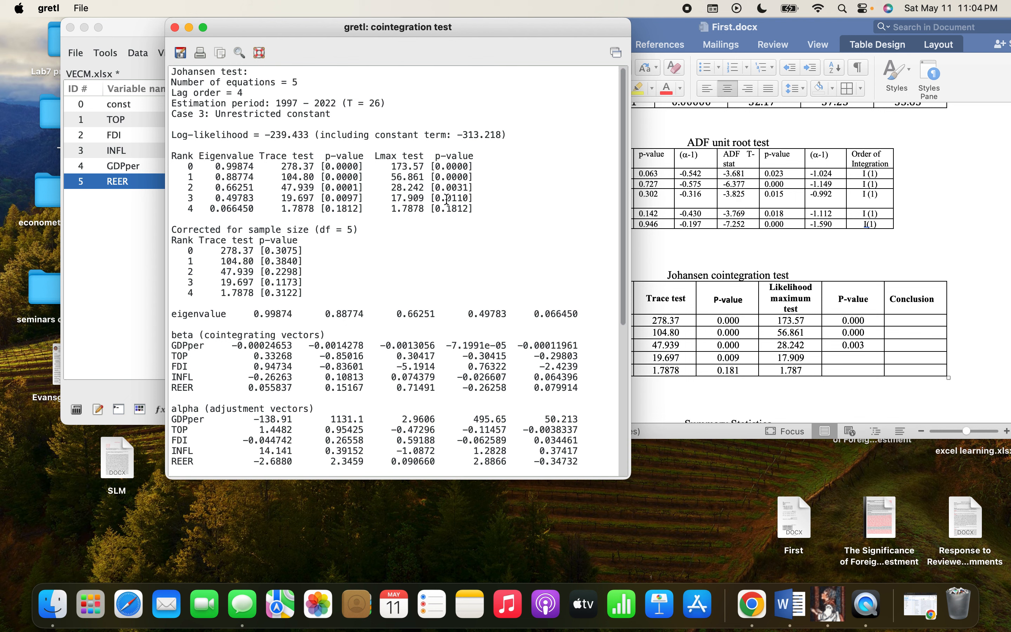
drag(436, 198, 464, 198)
key(super+c)
click(845, 359)
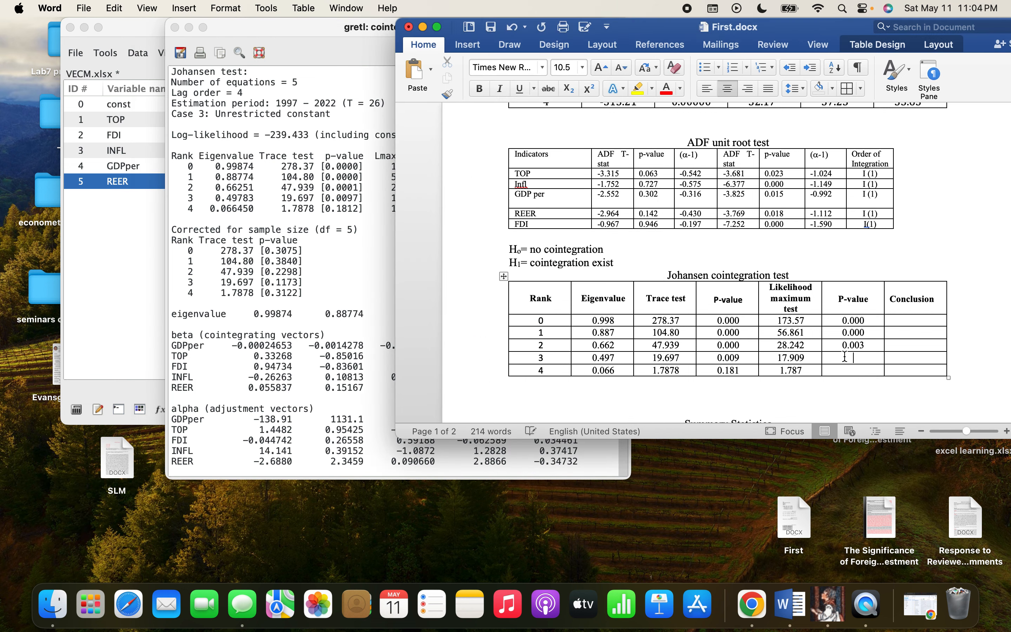
key(super+v)
- Copy the rank 4 Lmax p-value as 0.181 from the gretl output into the rank 4 cell of Word's second P-value column
click(392, 216)
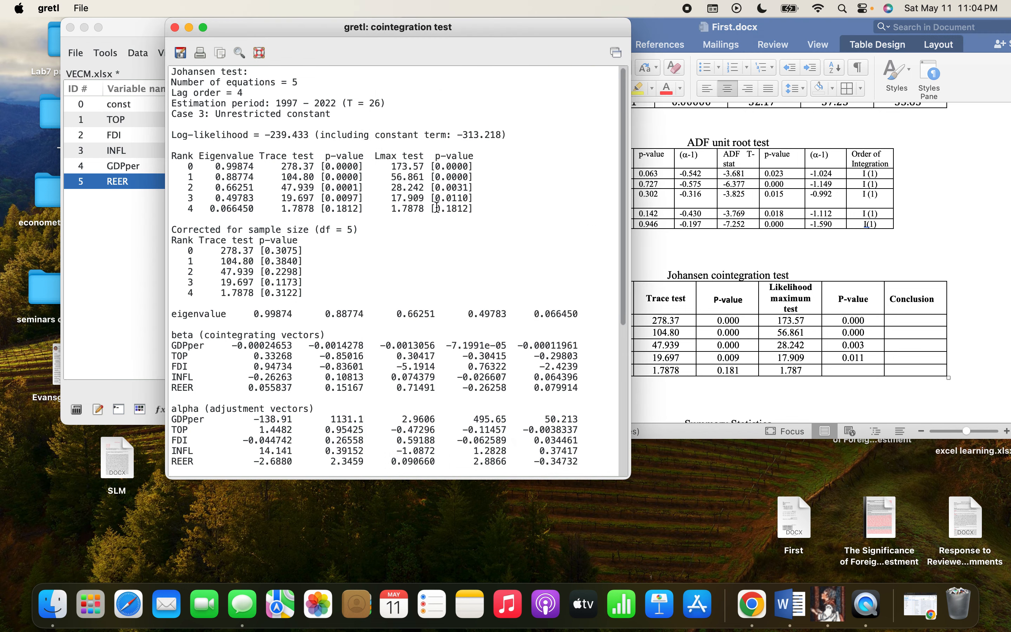
drag(435, 208, 463, 207)
key(super+c)
click(869, 370)
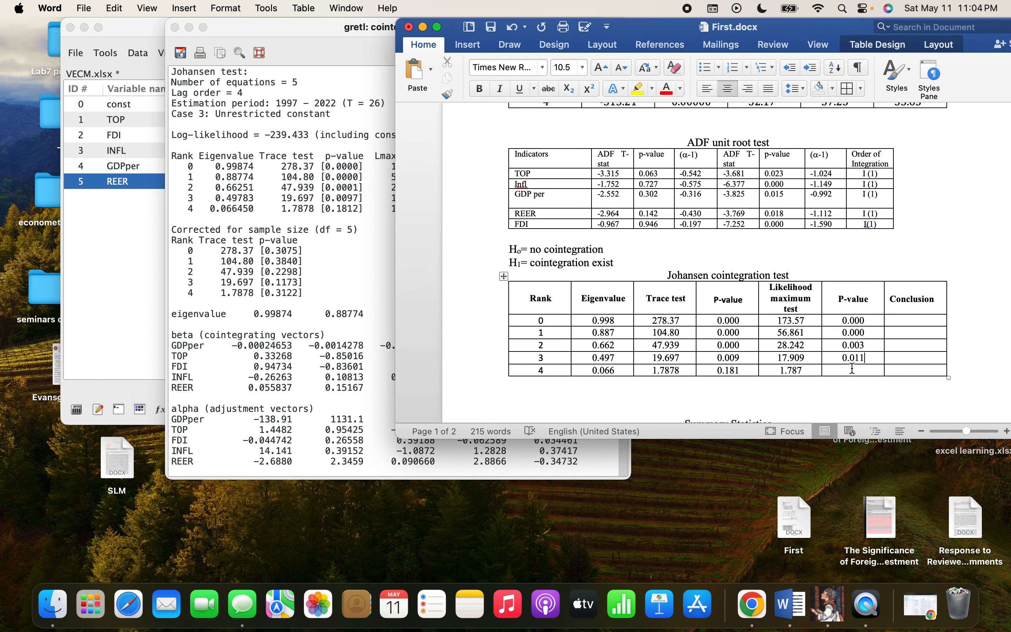
key(super+v)
- Fill the Conclusion cells for ranks 0 to 3 of the Johansen table with "Rejected"
click(914, 322)
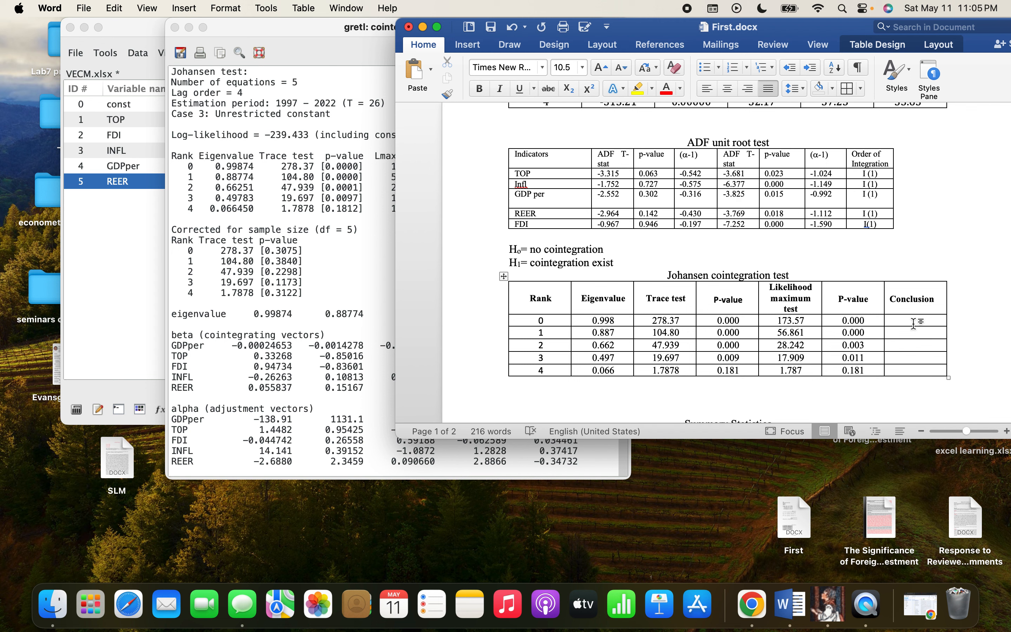
text(Rejected)
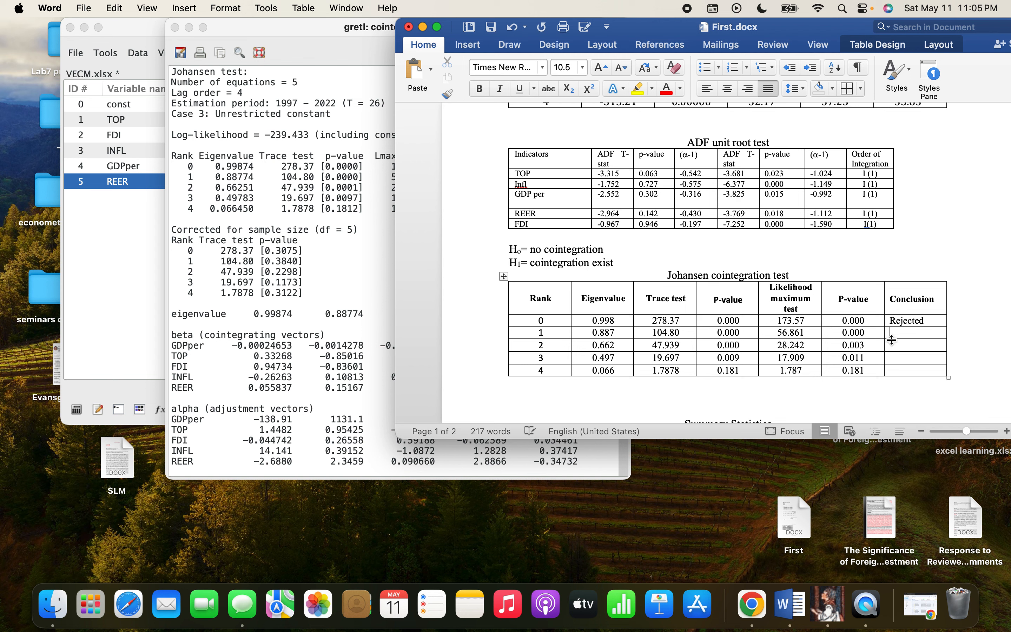
drag(927, 320, 890, 322)
key(super+c)
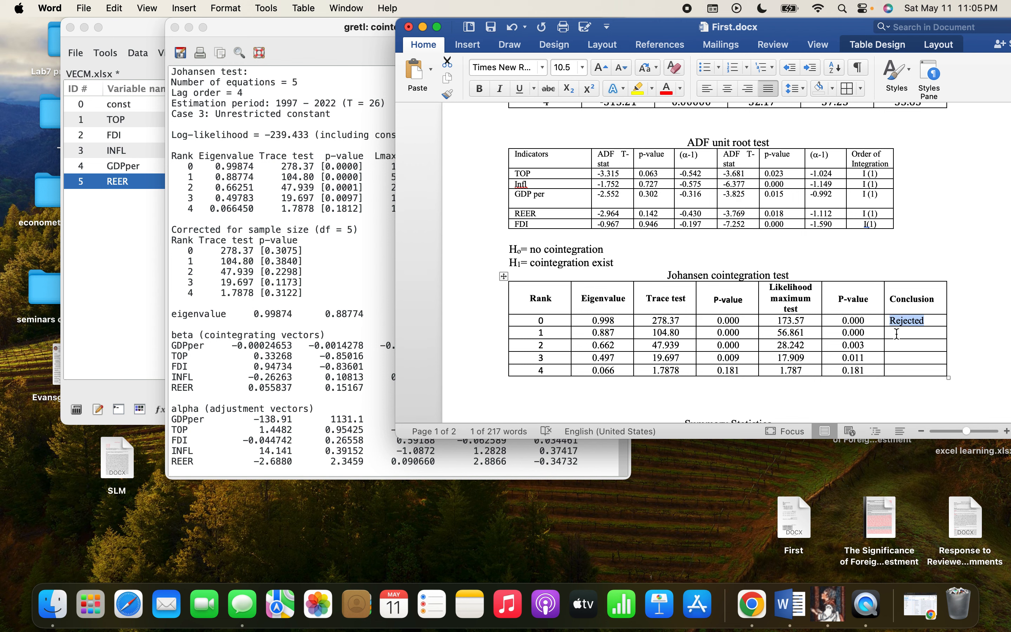
click(897, 333)
key(super+v)
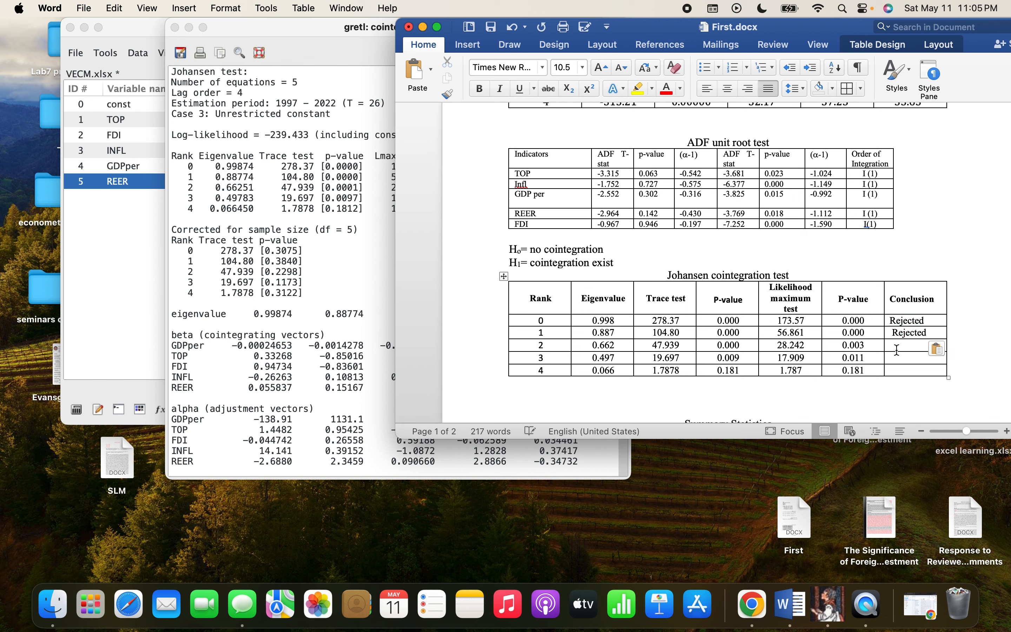
click(901, 341)
key(super+v)
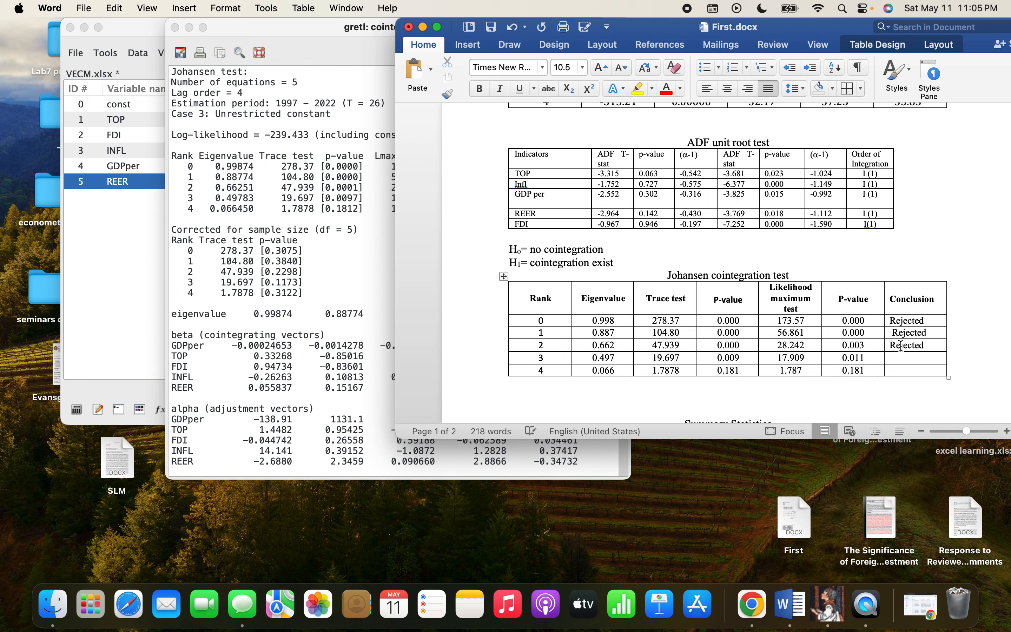
click(899, 358)
key(super+v)
- Enter "Not Rejected" in the Conclusion cell for rank 4
click(903, 372)
key(super+v)
text(Not)
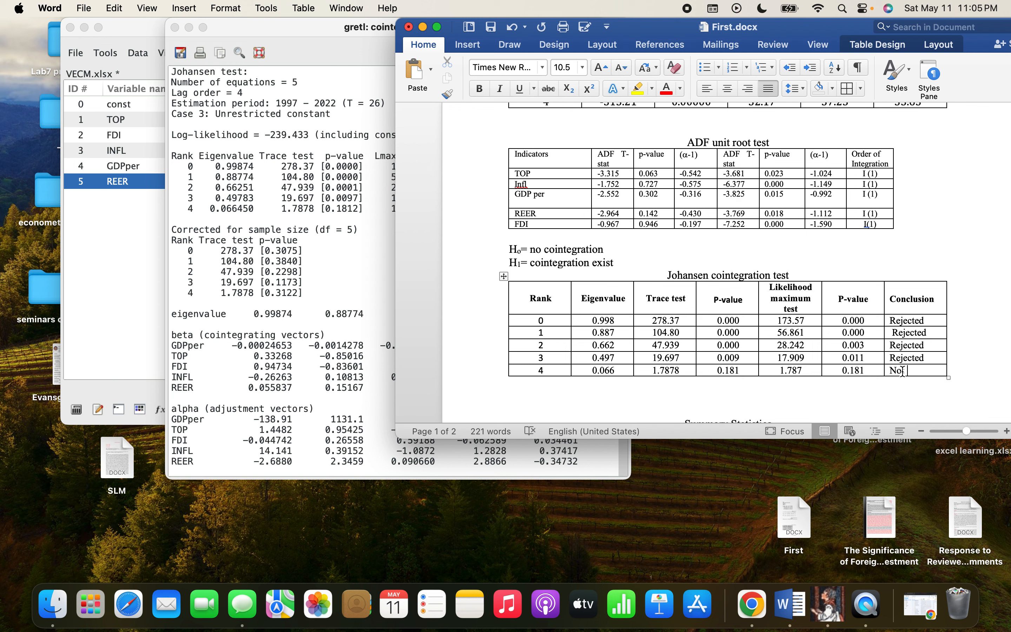
key(super+v)
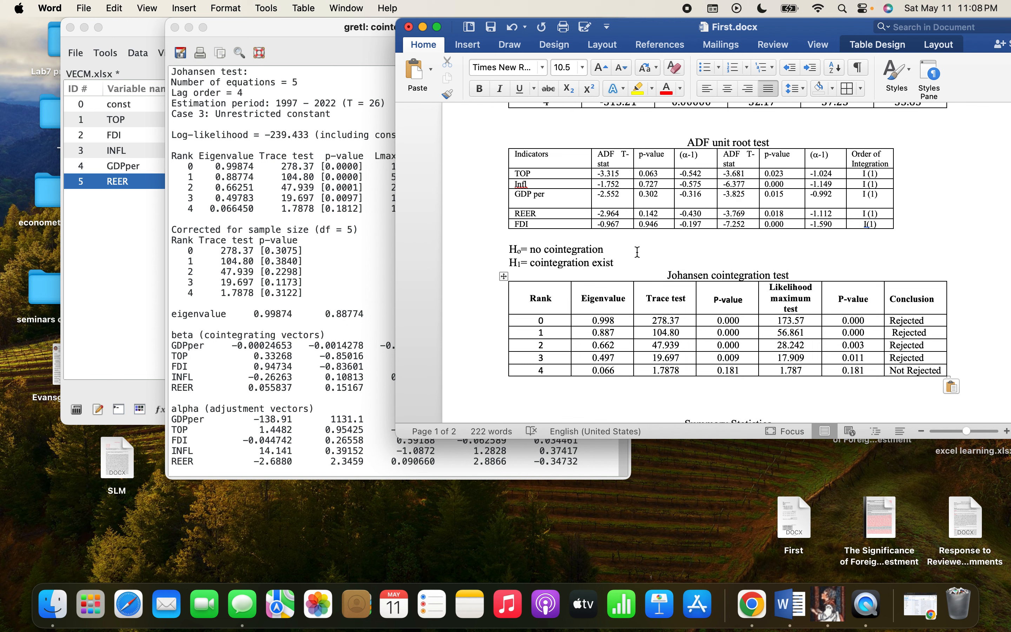
- Close the cointegration test output and examine the yearly values of GDPper and FDI in gretl
click(176, 26)
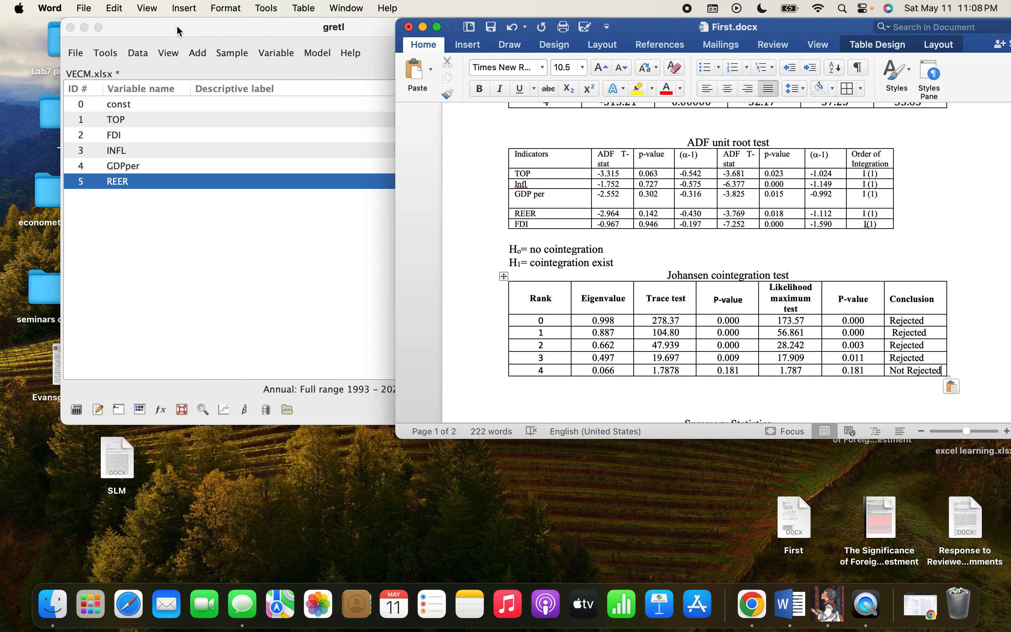
click(120, 169)
double_click(120, 167)
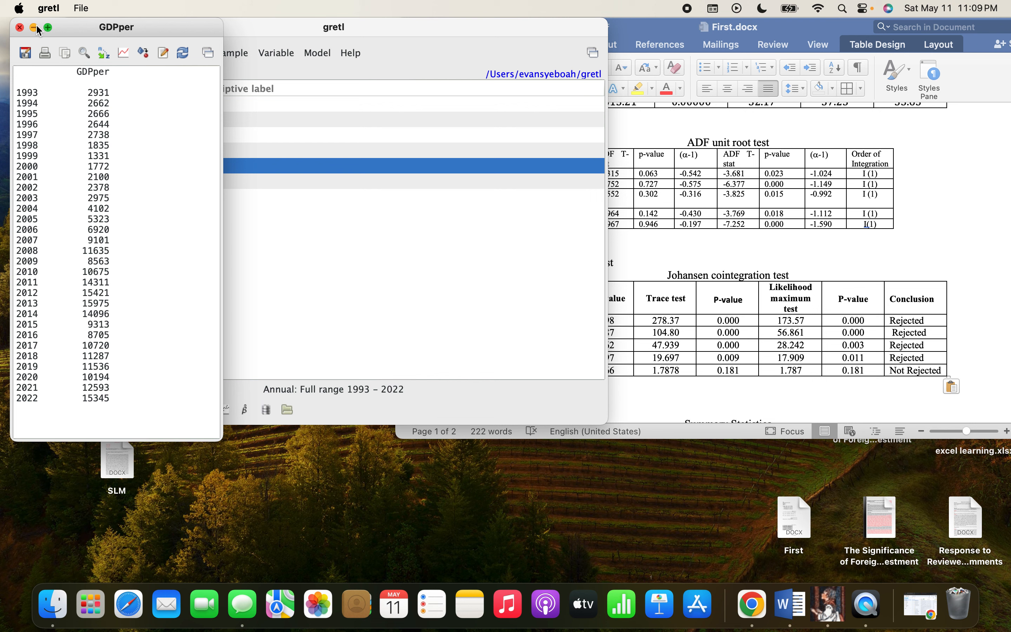
click(20, 28)
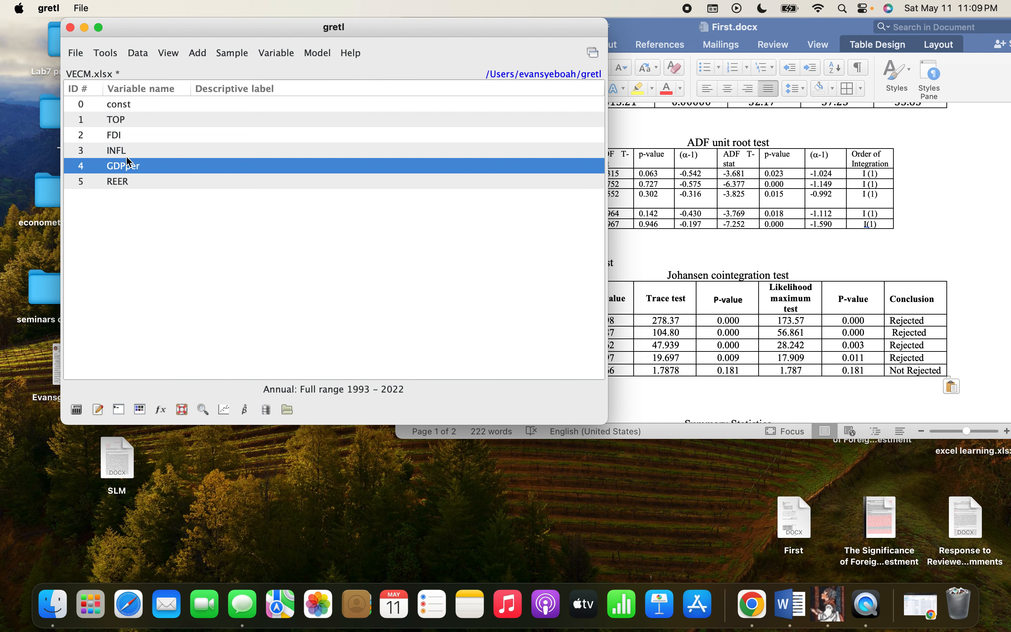
double_click(119, 133)
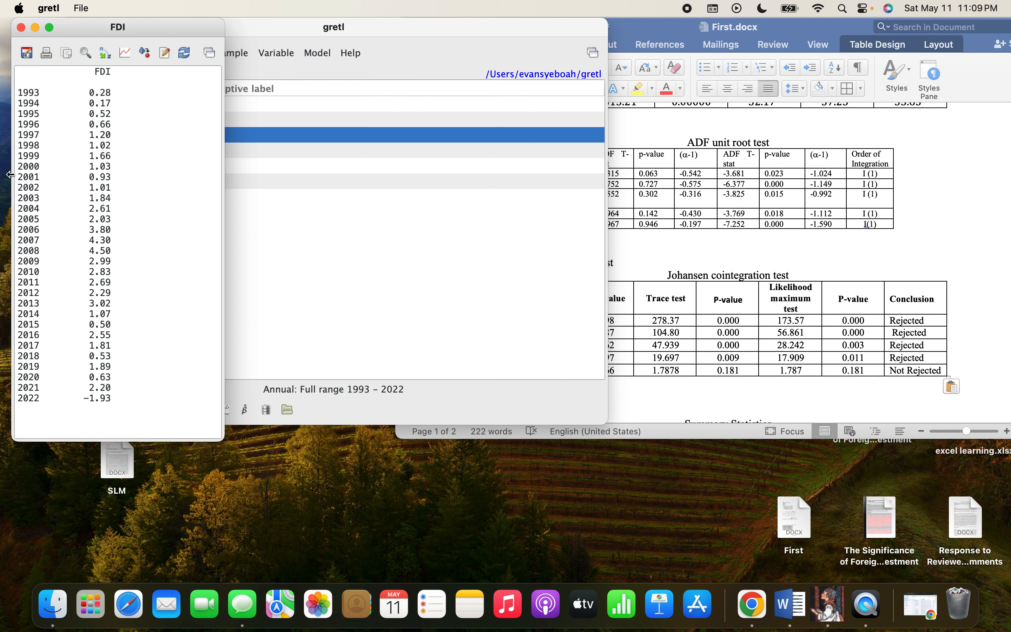
click(20, 27)
- Add the logs of TOP, FDI, INFL, GDPper and REER to the gretl dataset
drag(121, 120, 121, 180)
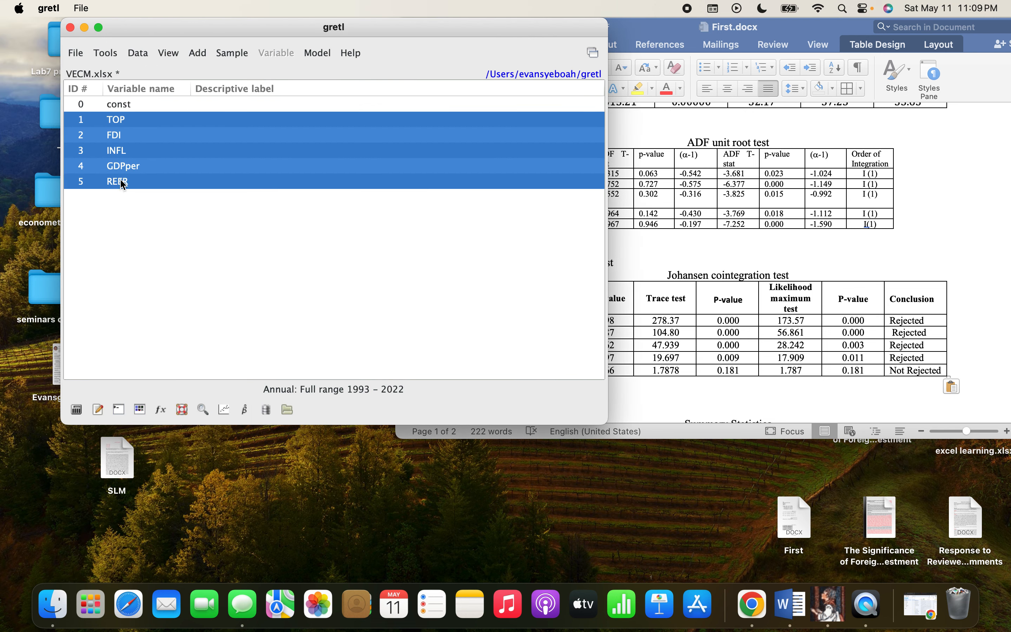
click(198, 53)
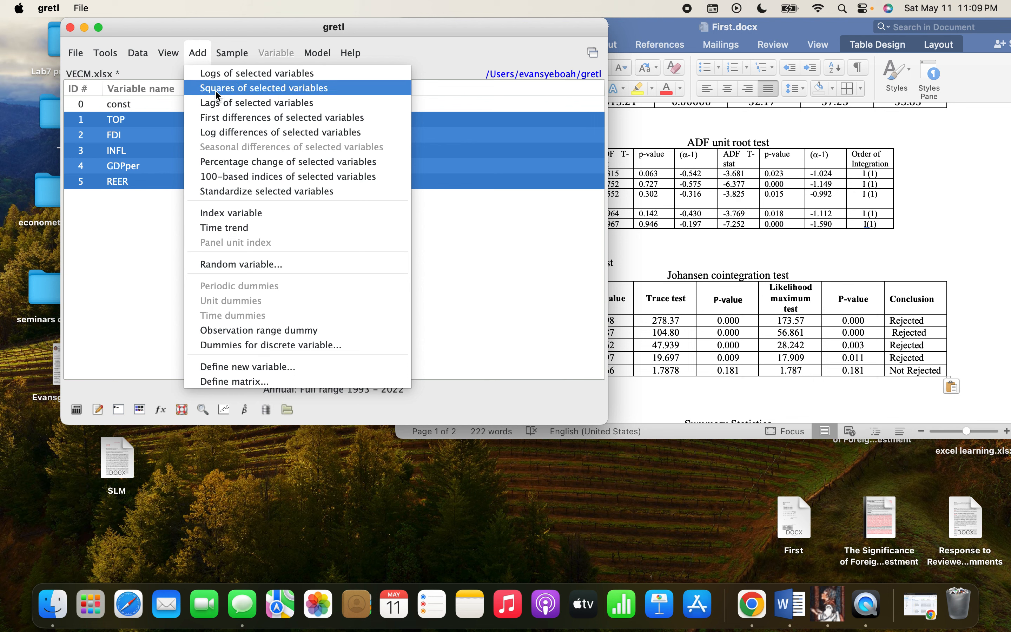
click(217, 79)
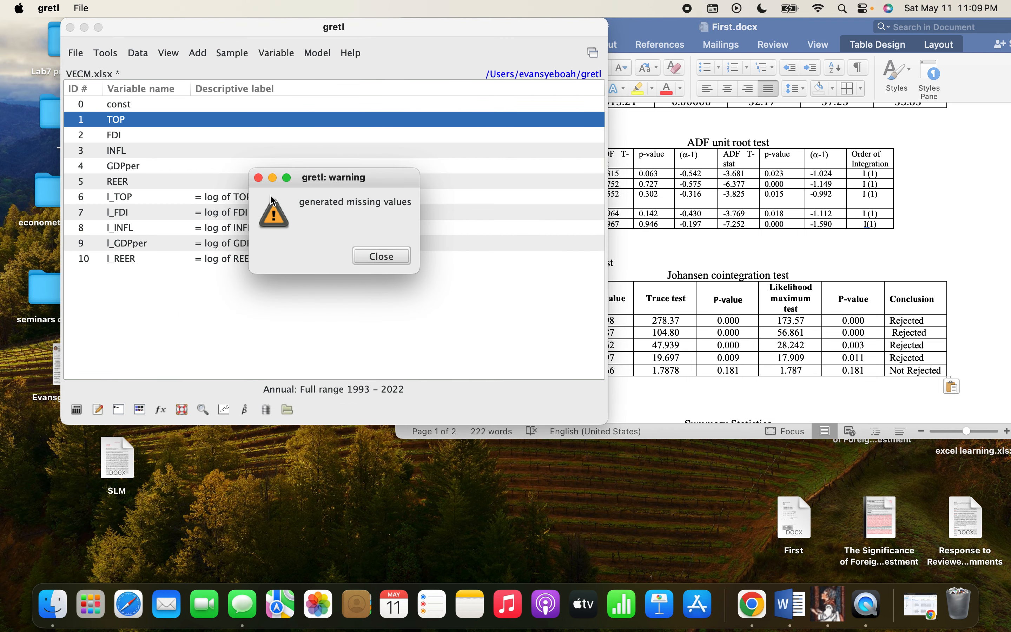
click(387, 257)
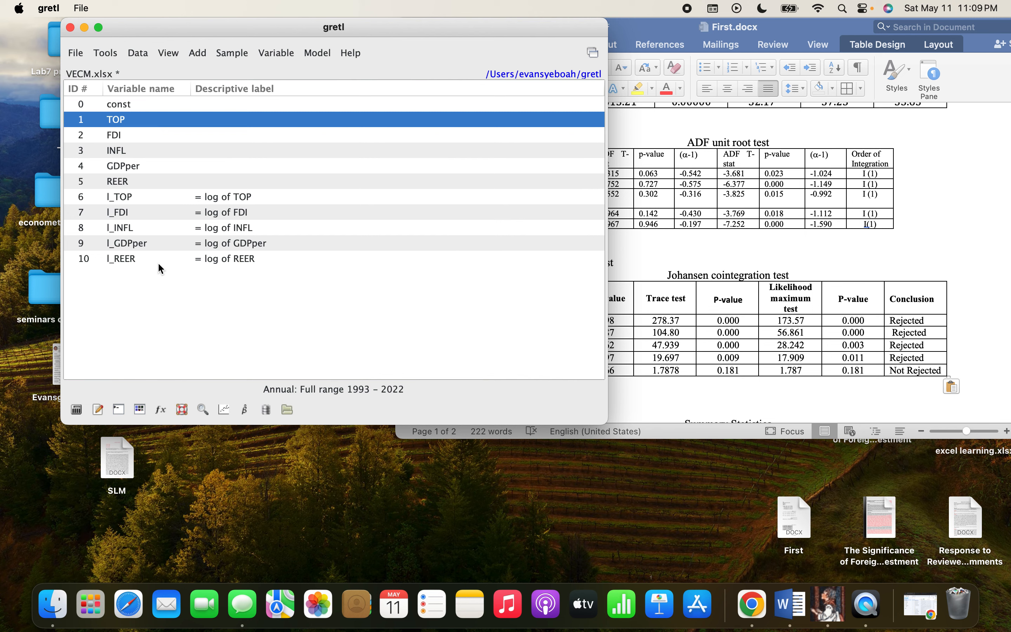
- Examine the yearly values of the logged series l_REER, l_GDPper, l_INFL, l_FDI and l_TOP
double_click(136, 258)
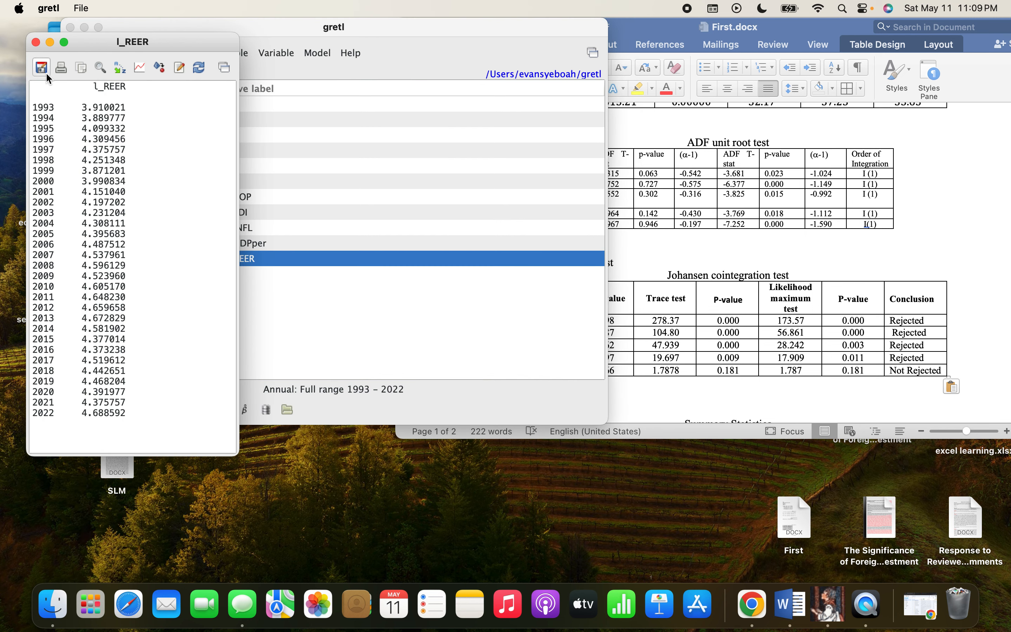
click(36, 43)
double_click(122, 244)
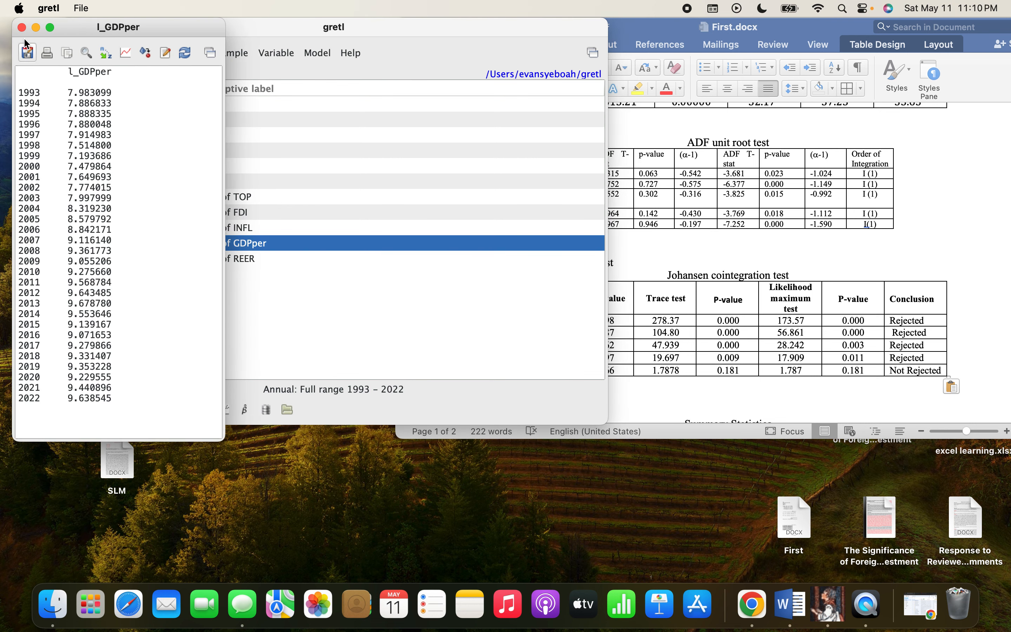
click(22, 28)
double_click(130, 229)
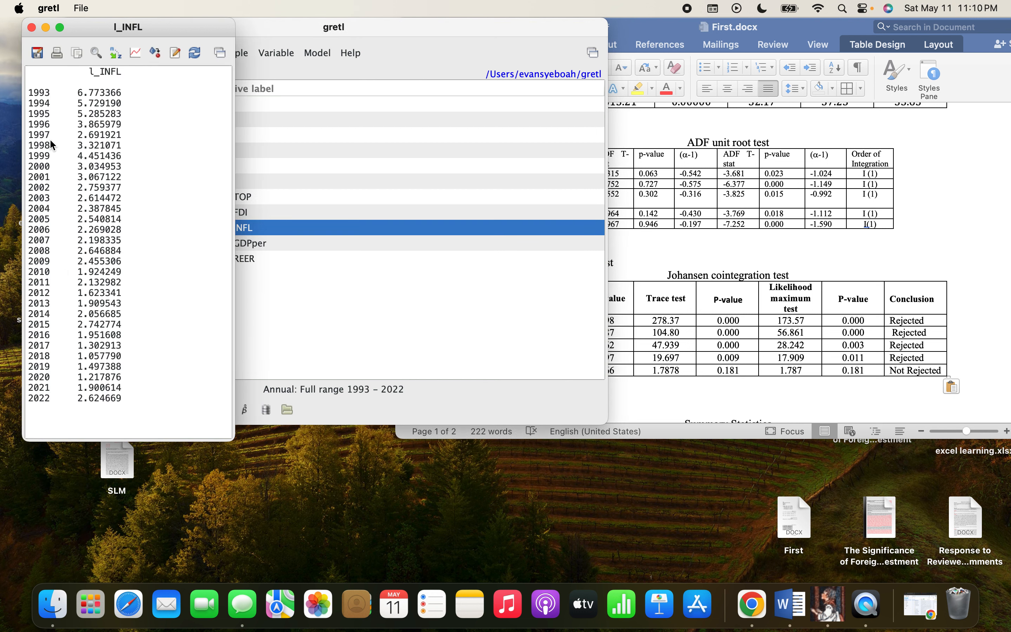
click(32, 28)
double_click(128, 213)
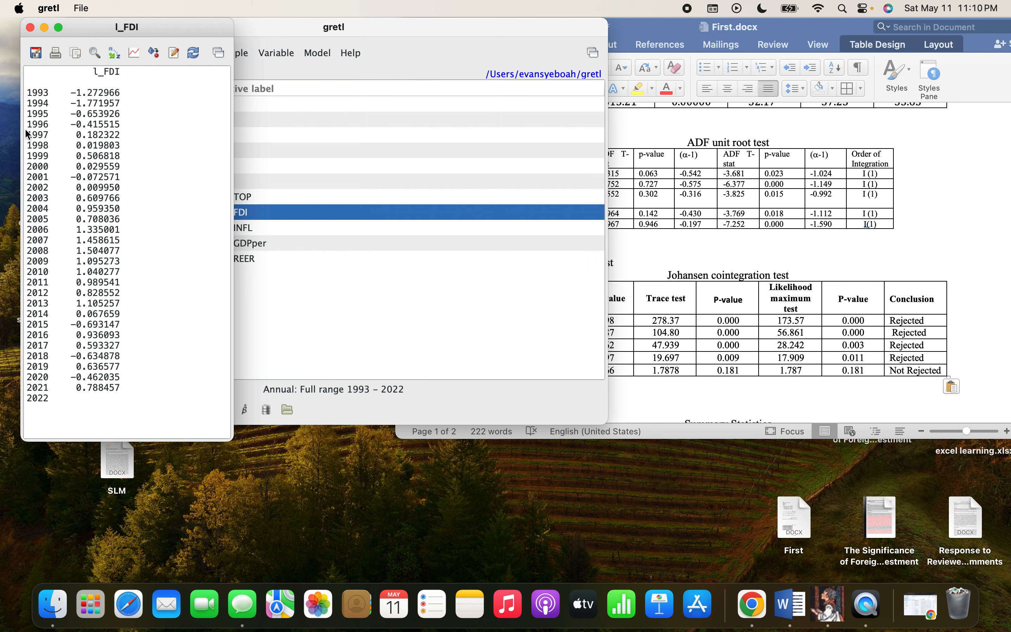
click(31, 28)
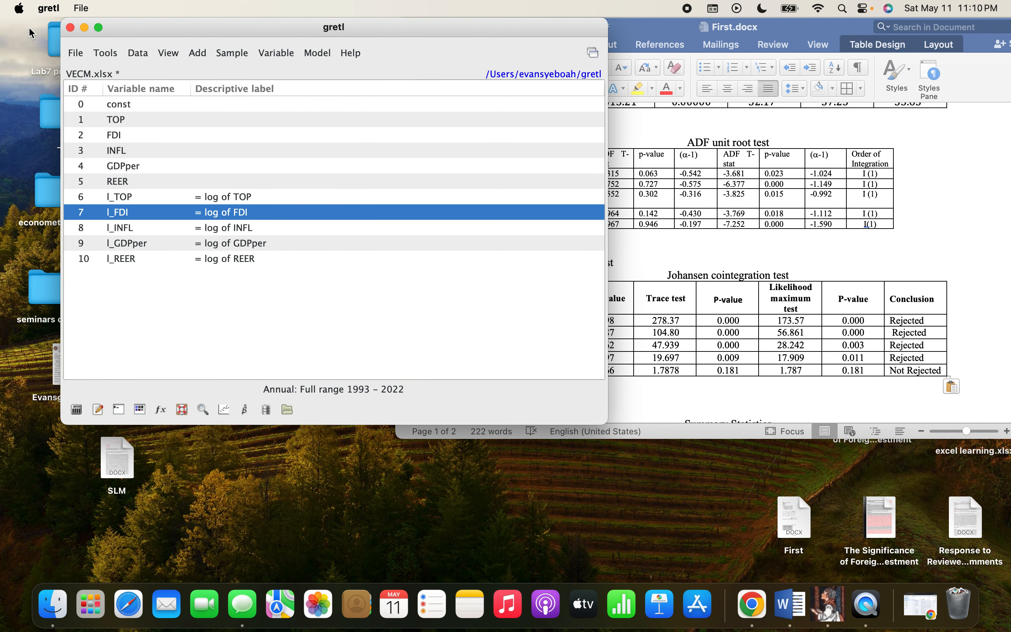
double_click(152, 196)
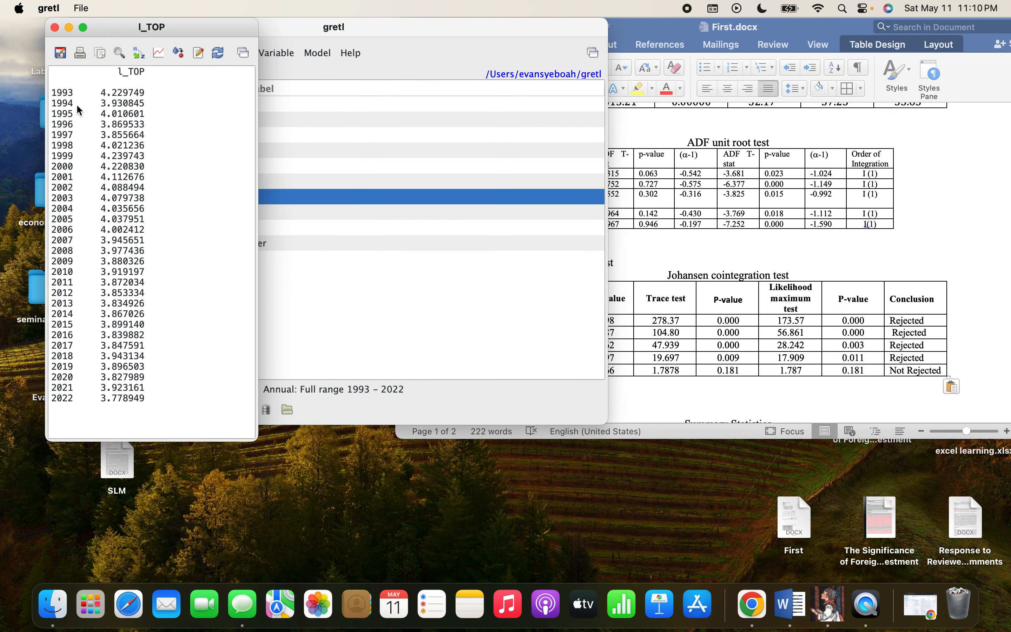
click(55, 28)
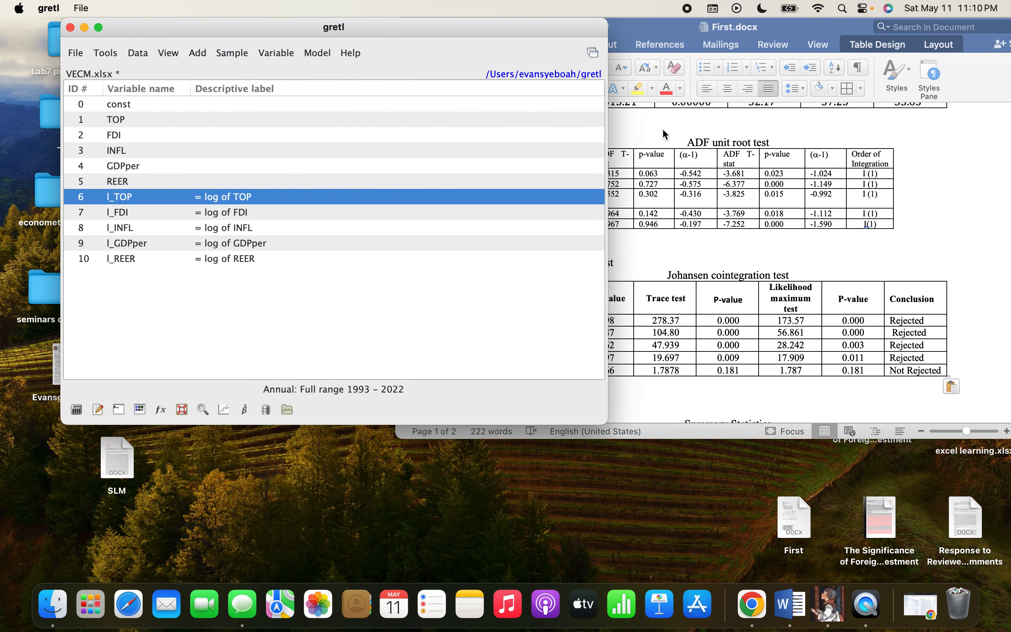
- Switch to Word and review the Johansen cointegration test and Summary Statistics tables
click(684, 239)
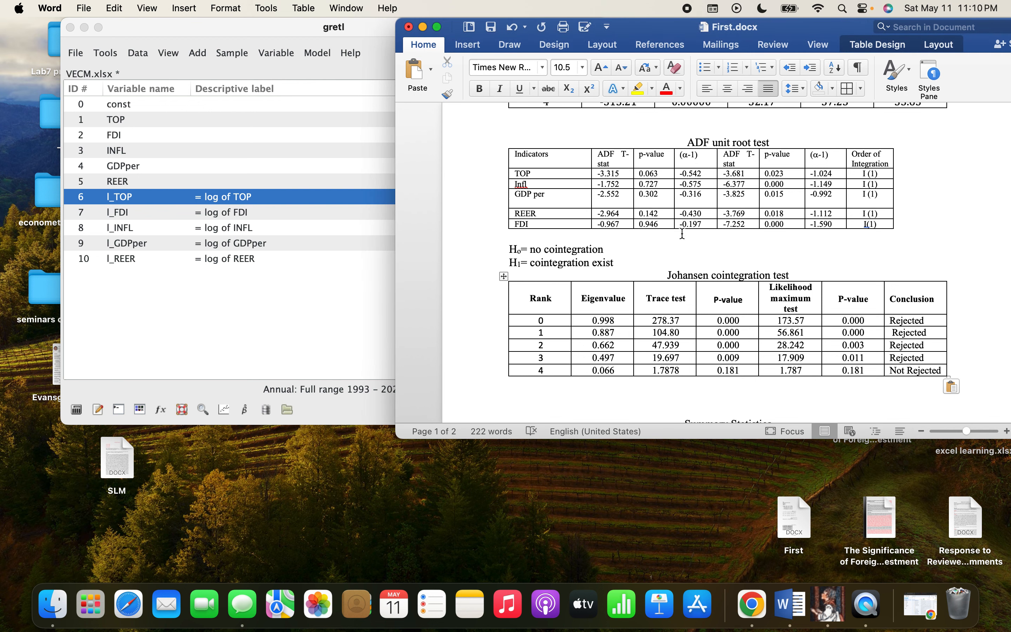
scroll(684, 234, down, 5)
scroll(411, 192, up, 1)
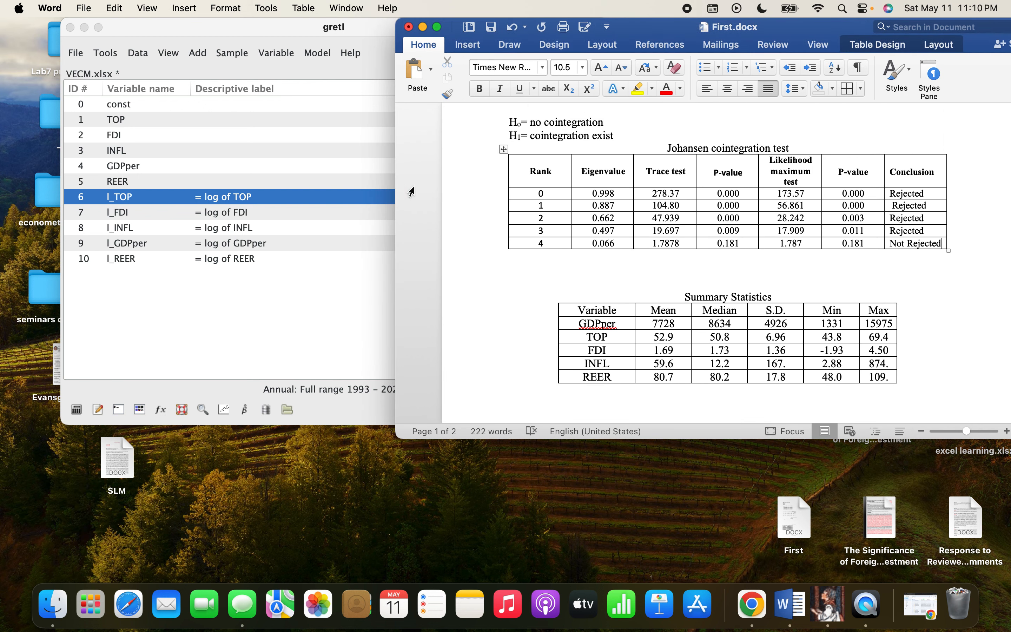
- Switch to gretl, start a VECM specification and remove all existing endogenous variables from it
click(317, 283)
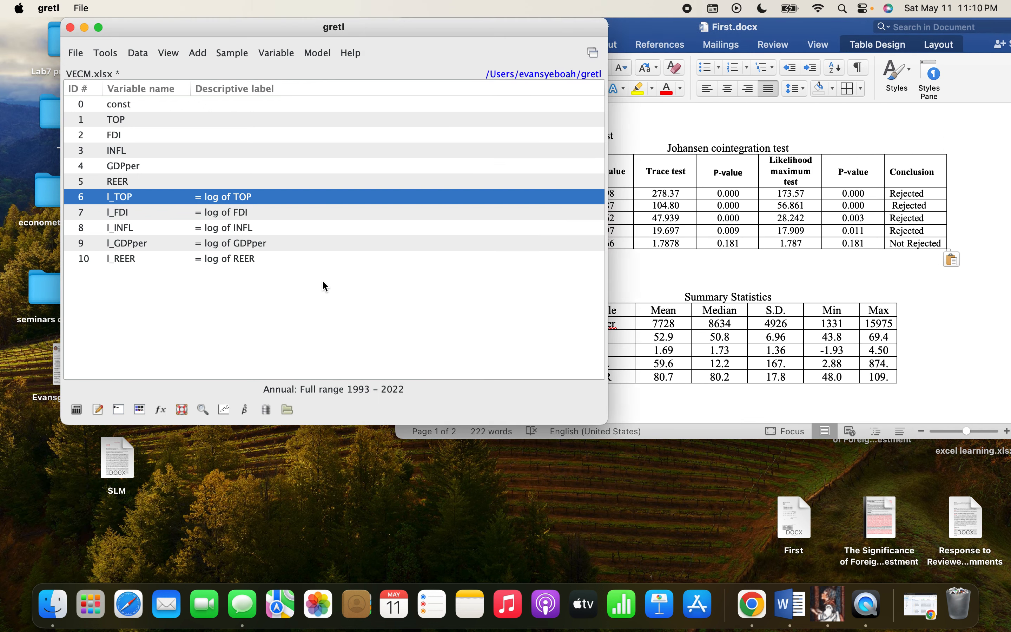
click(319, 54)
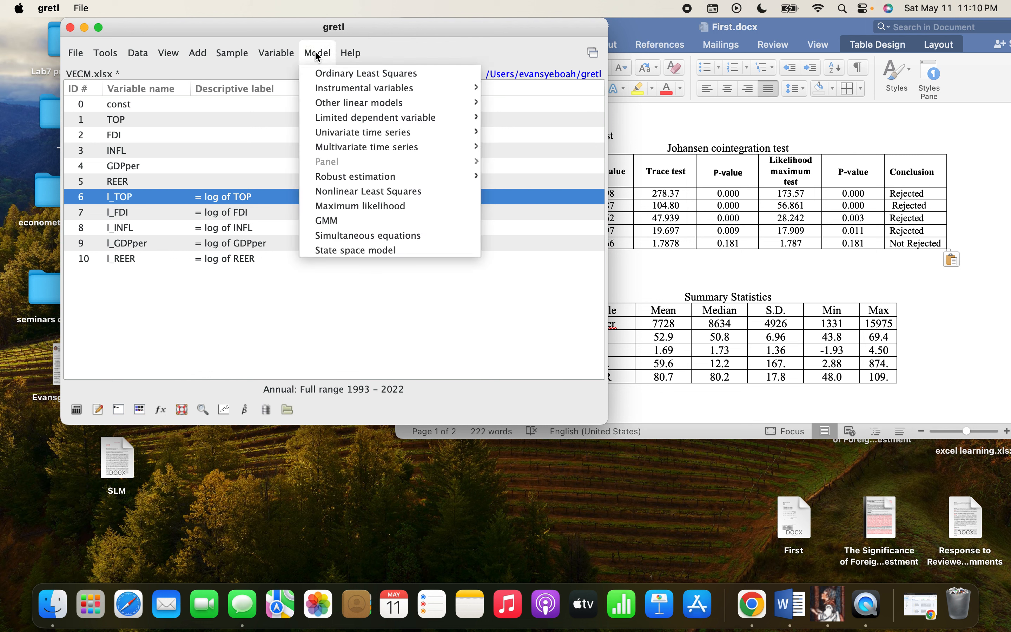
mouse_move(330, 149)
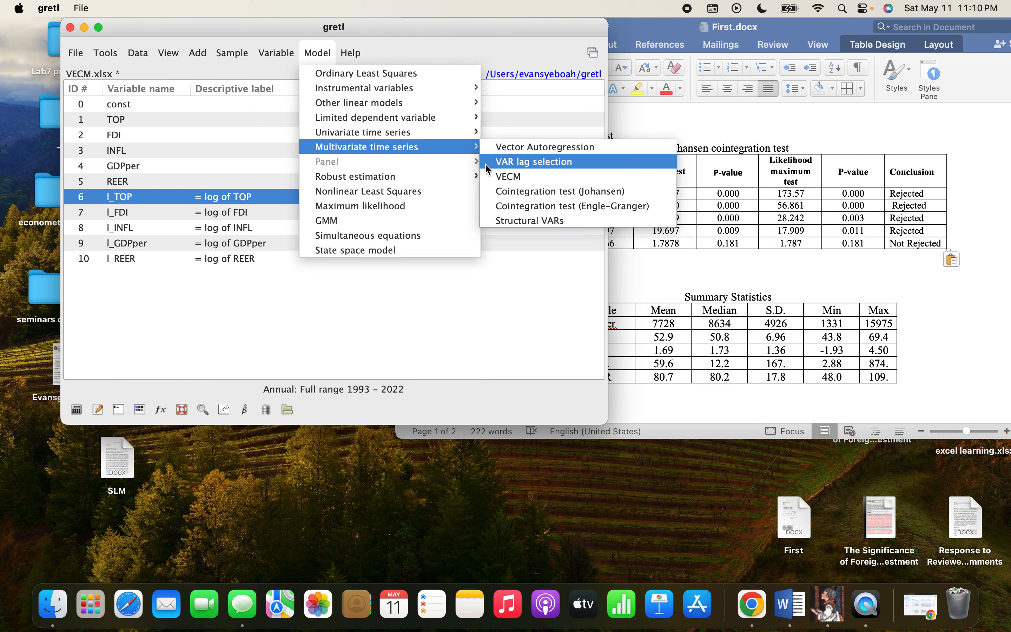
click(519, 178)
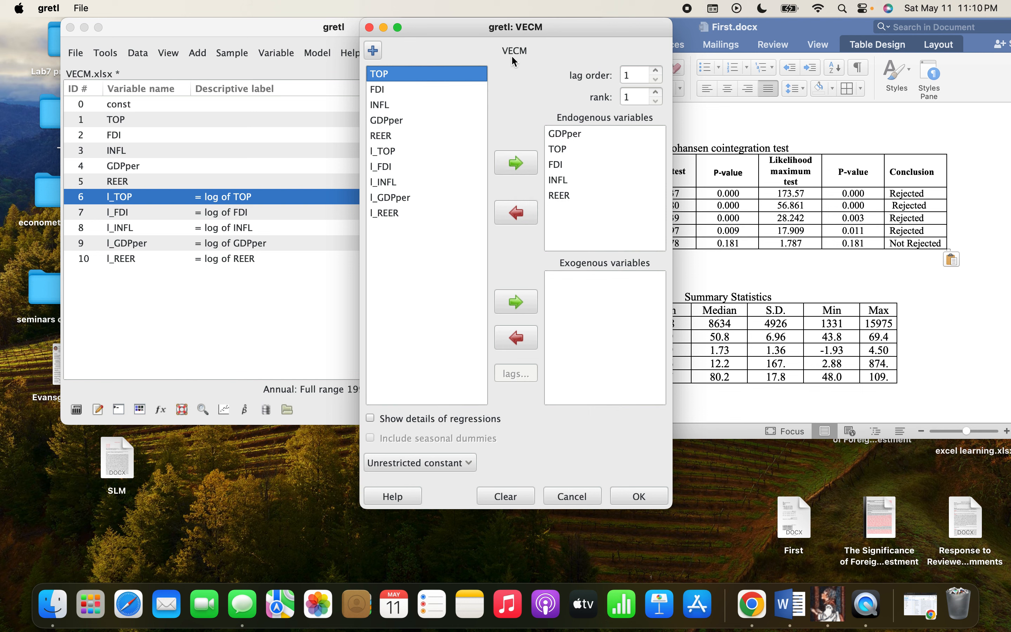
drag(505, 33, 317, 7)
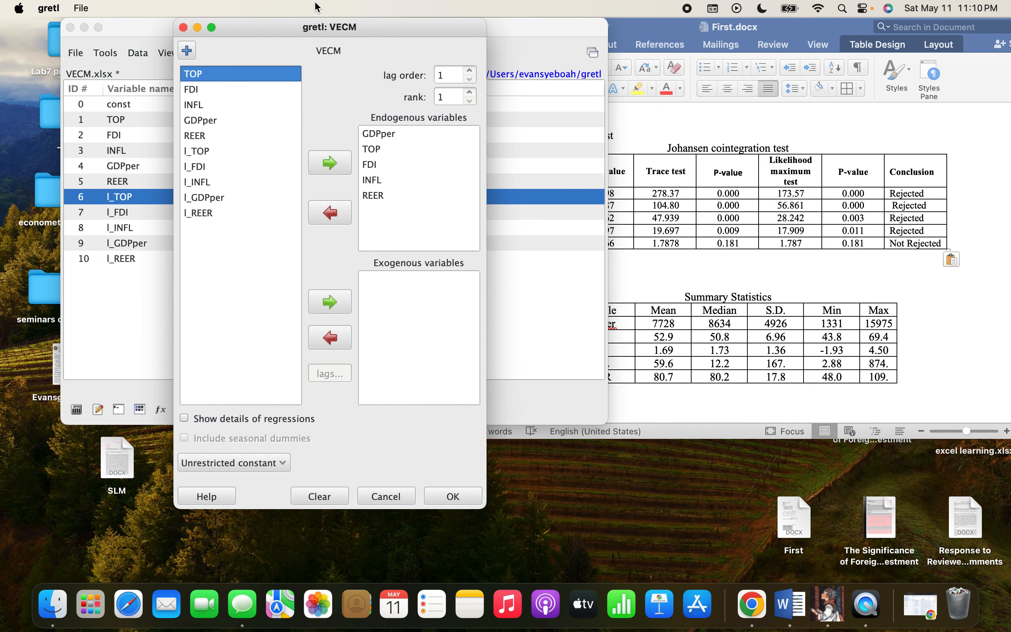
drag(378, 134, 383, 217)
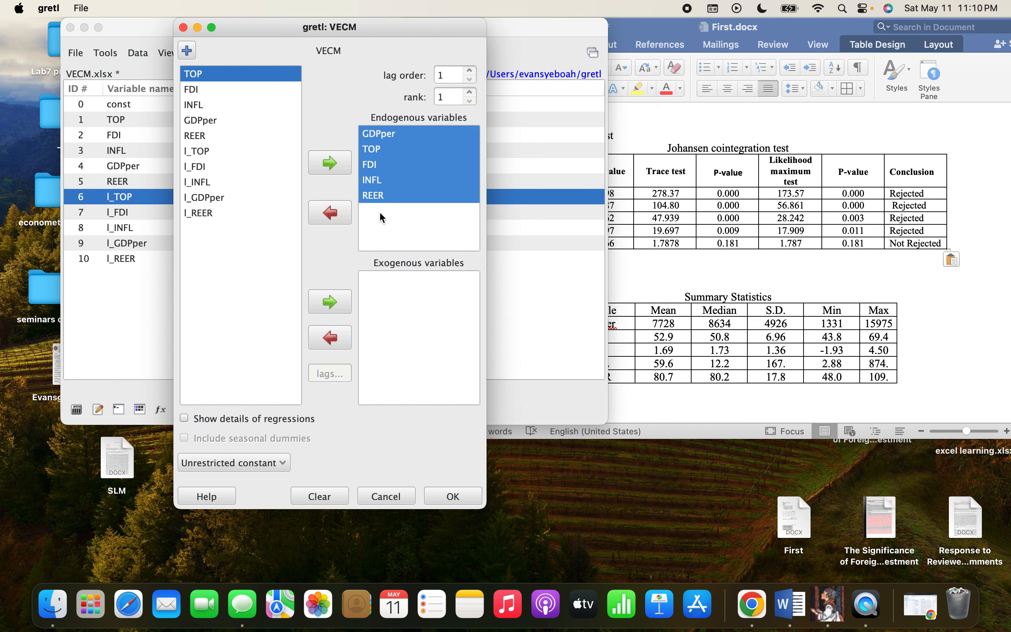
click(335, 214)
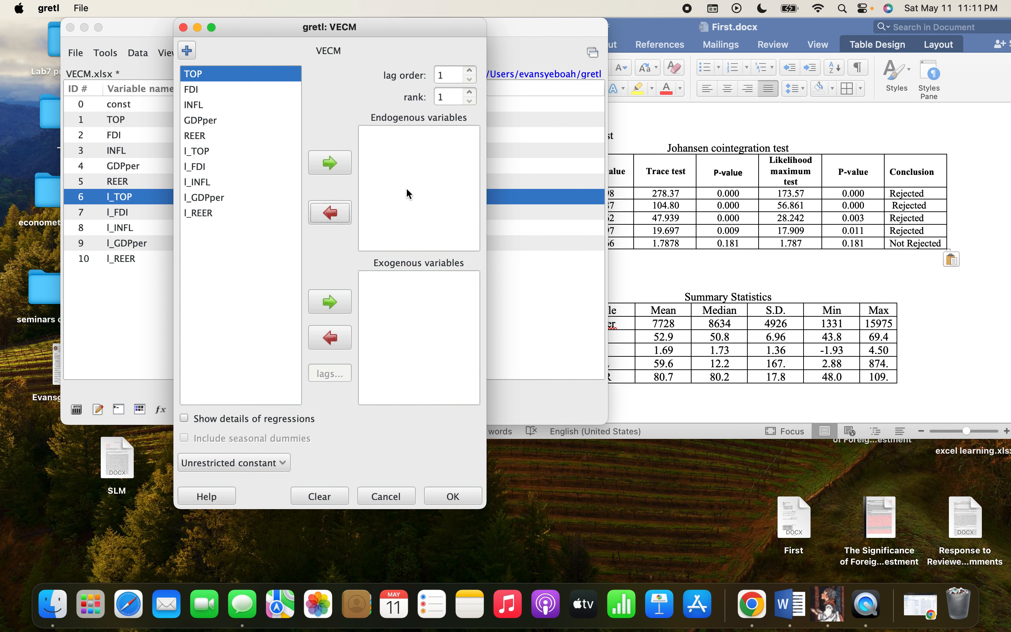
- Set the VECM lag order to 3 and add l_GDPper and l_REER as endogenous variables
double_click(472, 72)
drag(201, 143, 202, 153)
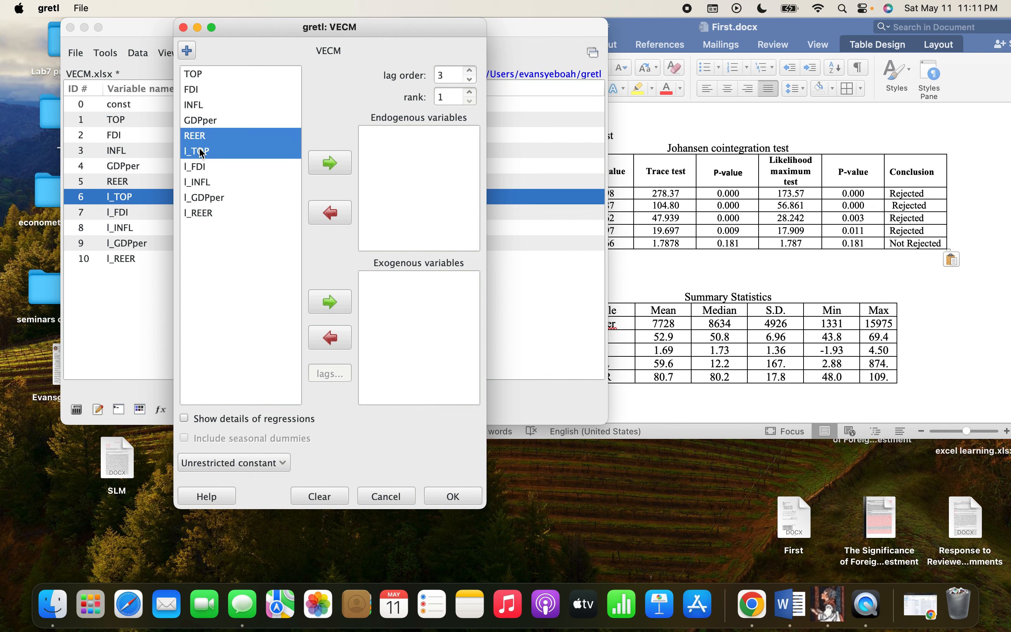
click(203, 197)
click(329, 162)
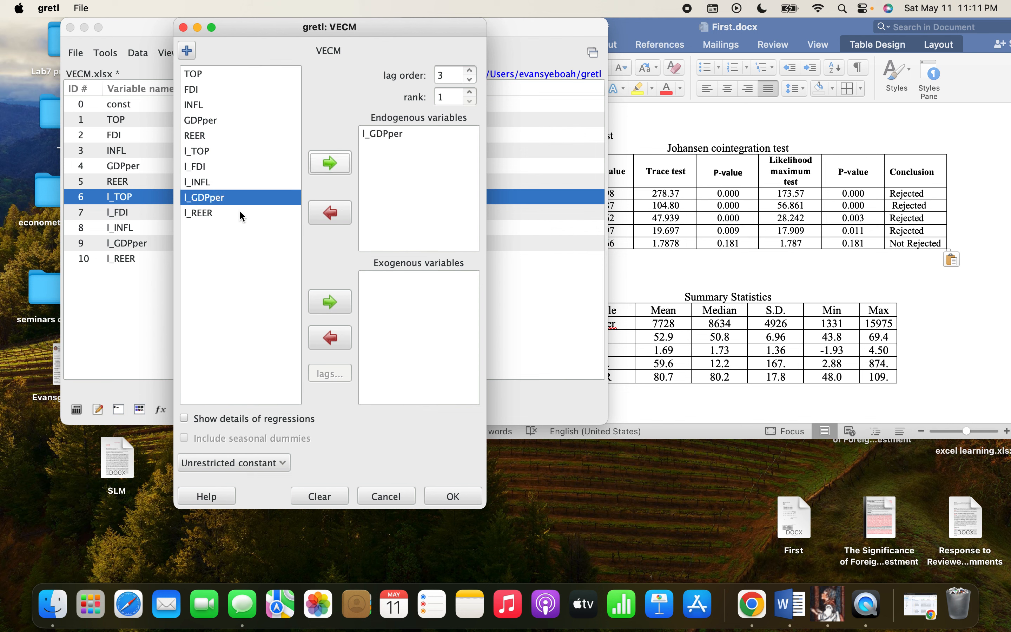
click(209, 212)
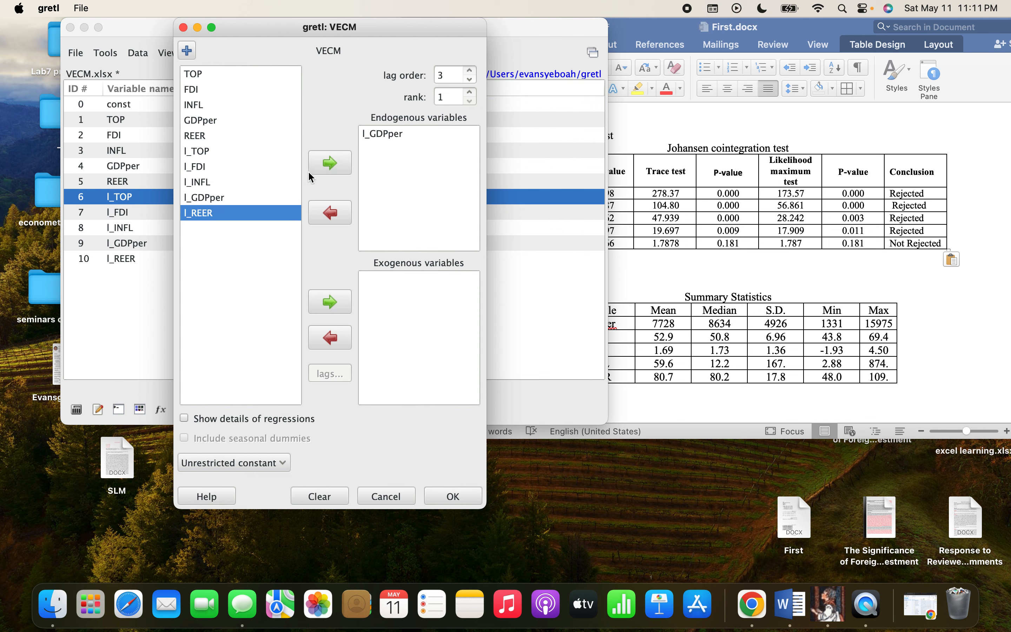
click(335, 164)
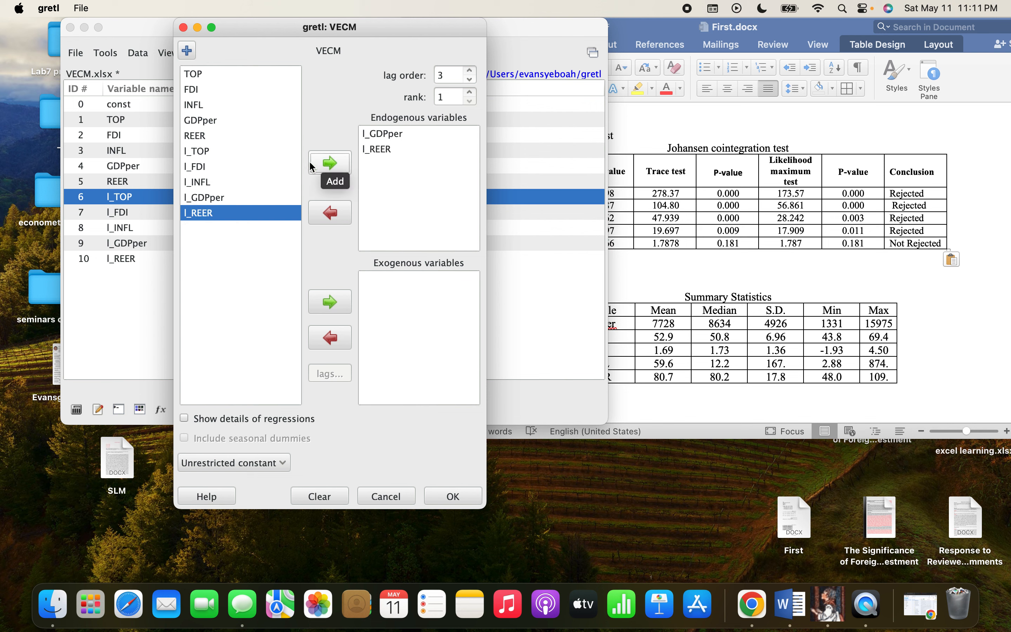
- Add l_TOP, l_FDI and l_INFL as endogenous variables and estimate the VECM
click(212, 151)
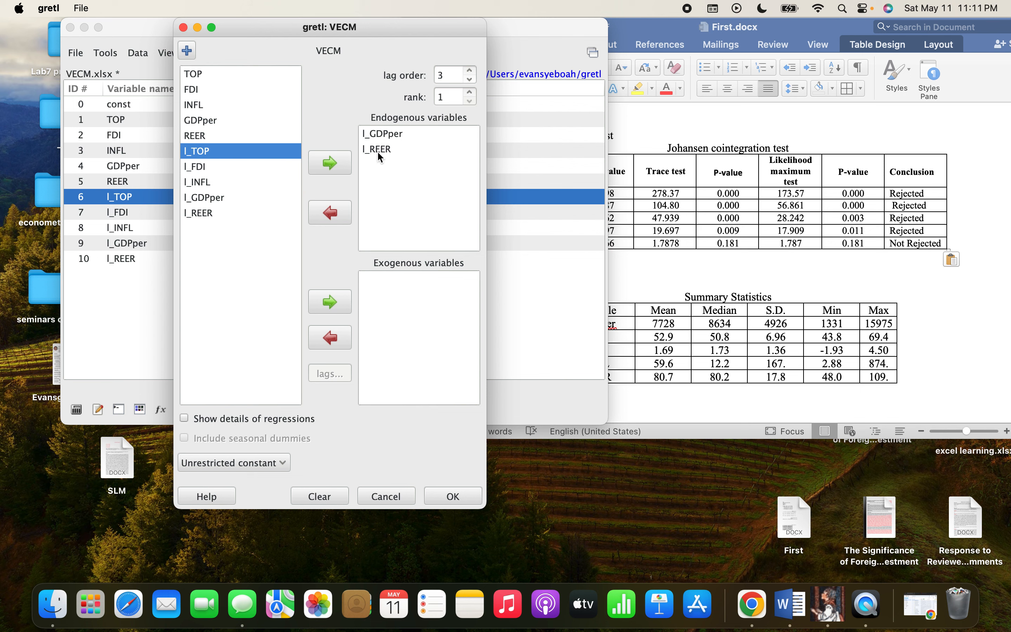
click(330, 162)
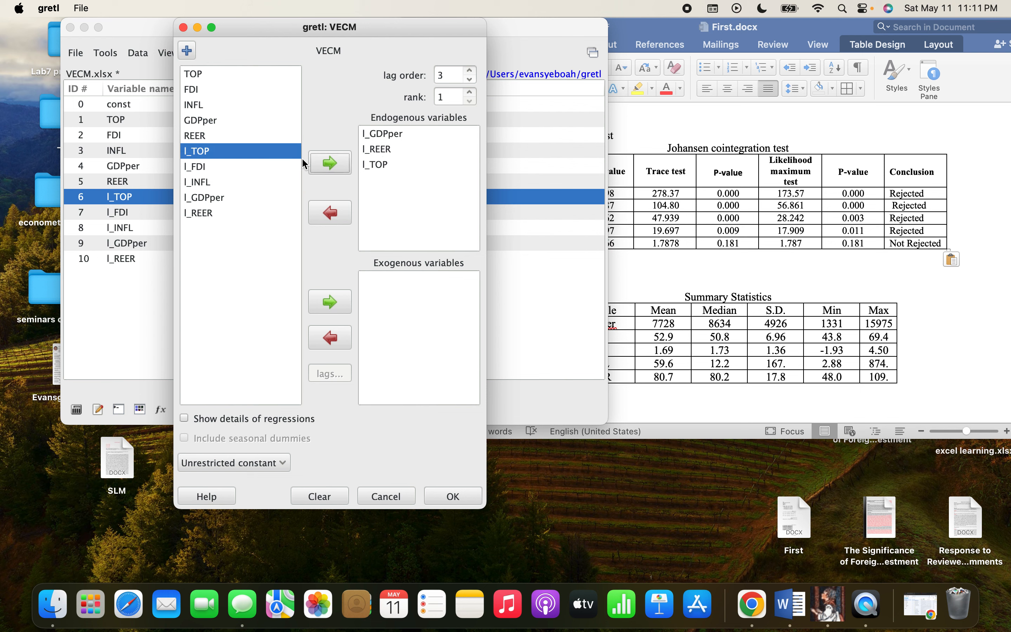
click(216, 167)
click(327, 163)
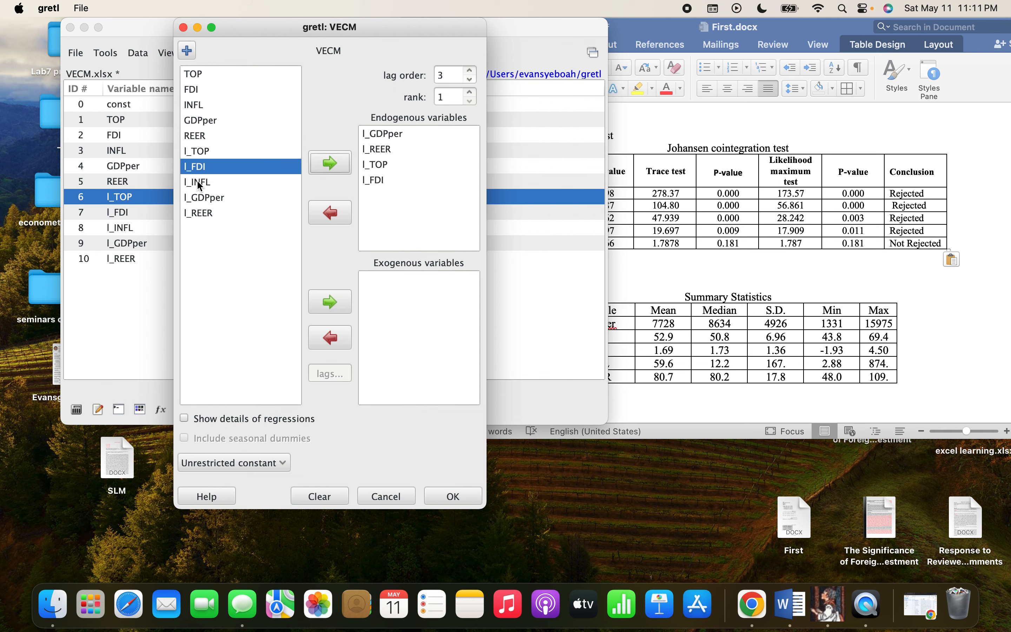
click(200, 184)
click(328, 165)
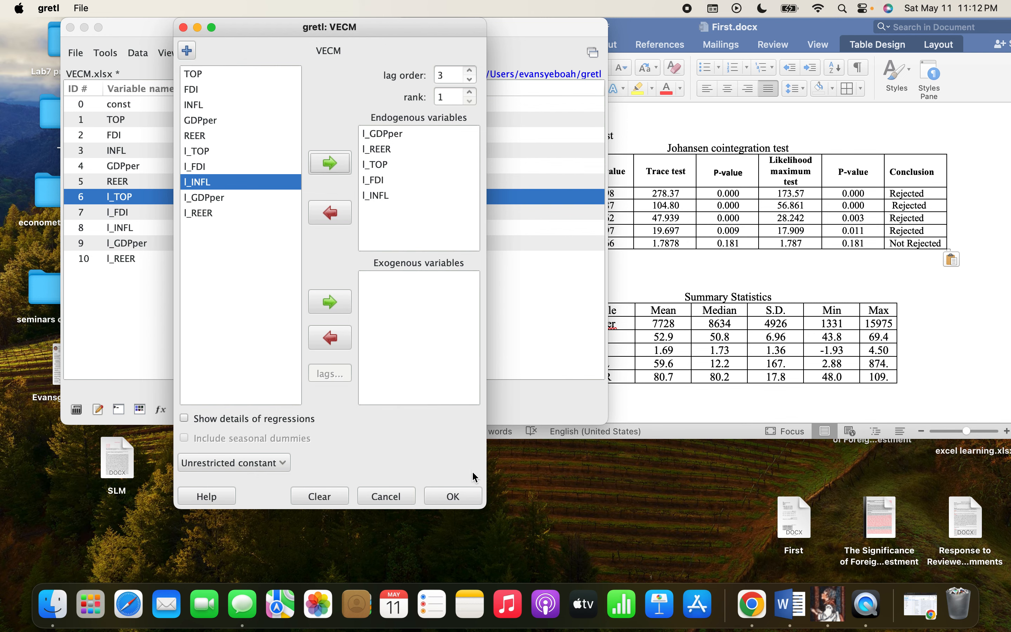
click(460, 492)
- Examine the coefficients, p-values and fit statistics of all five equations in the VECM output
scroll(453, 489, down, 5)
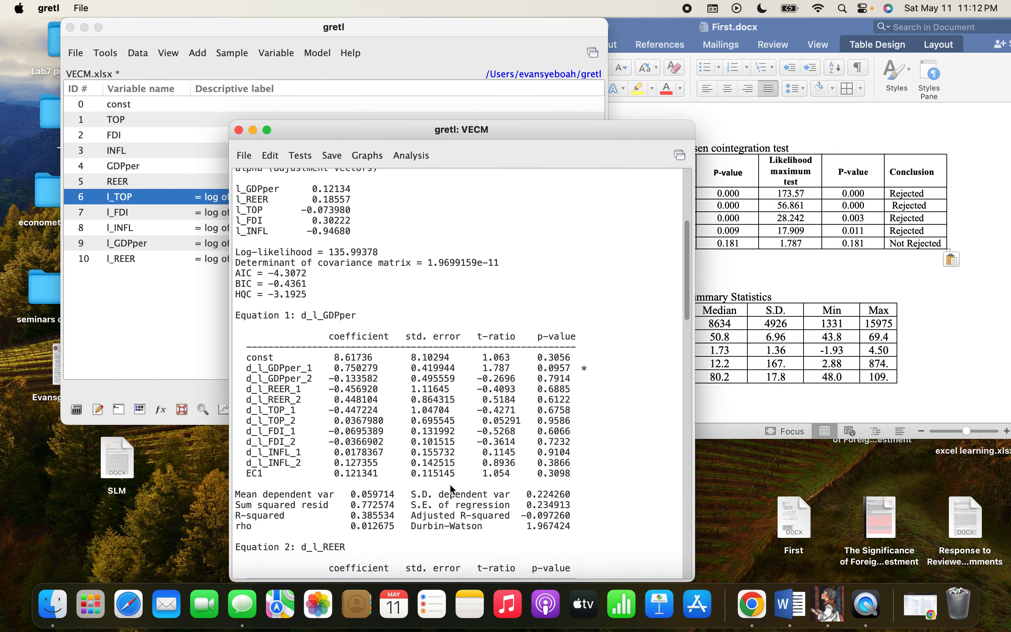
scroll(450, 485, down, 17)
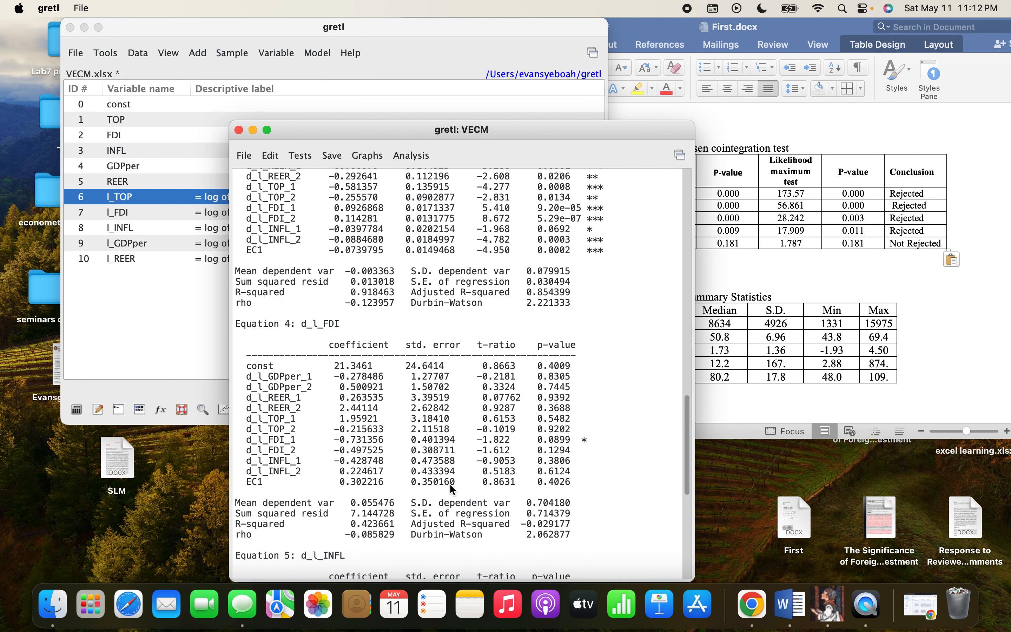
scroll(453, 490, up, 5)
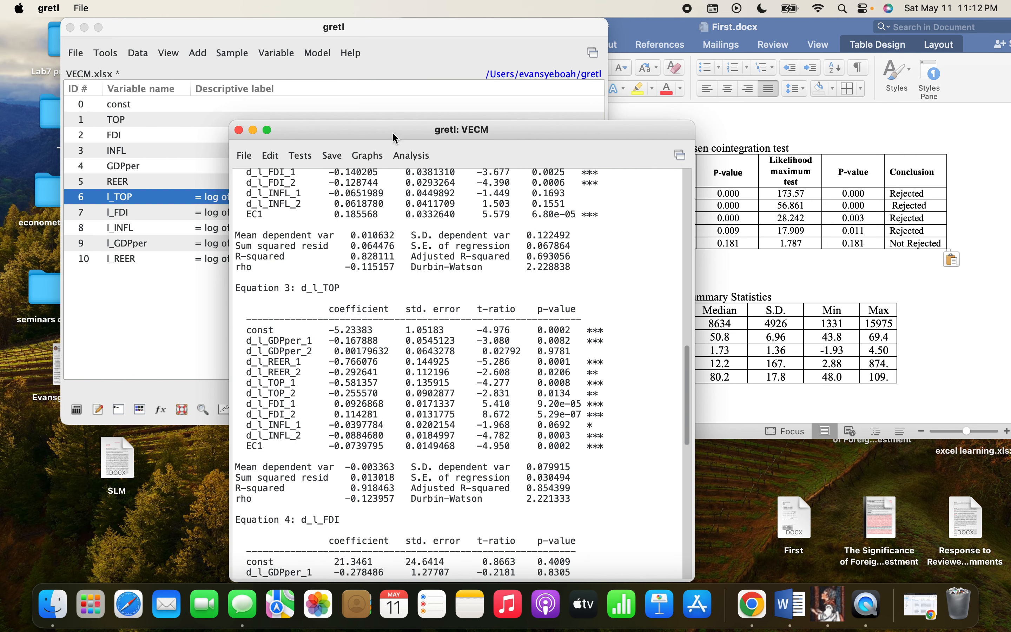
drag(393, 141, 313, 66)
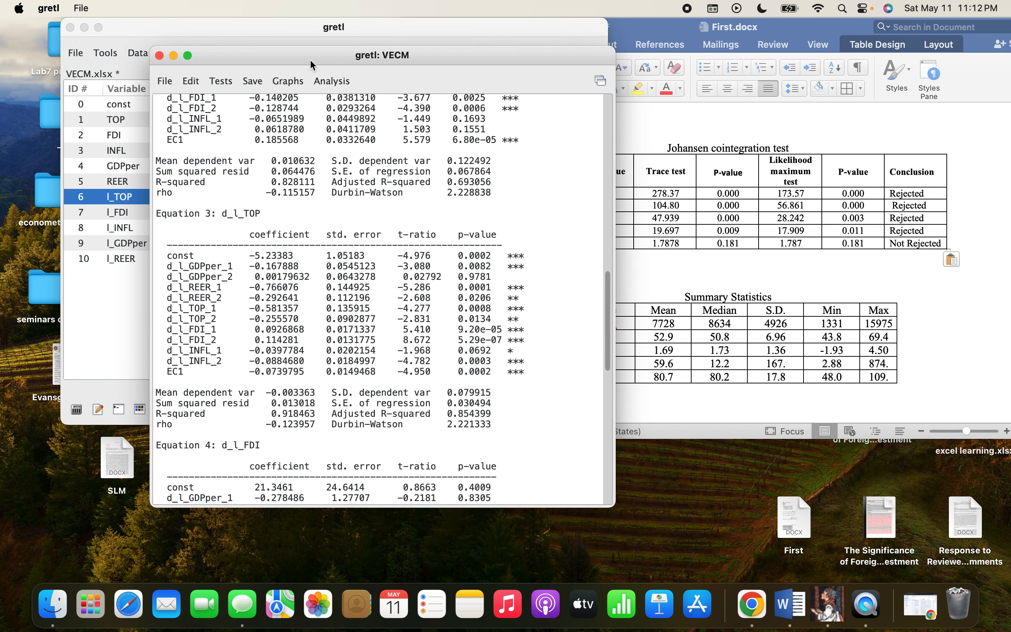
scroll(314, 177, down, 7)
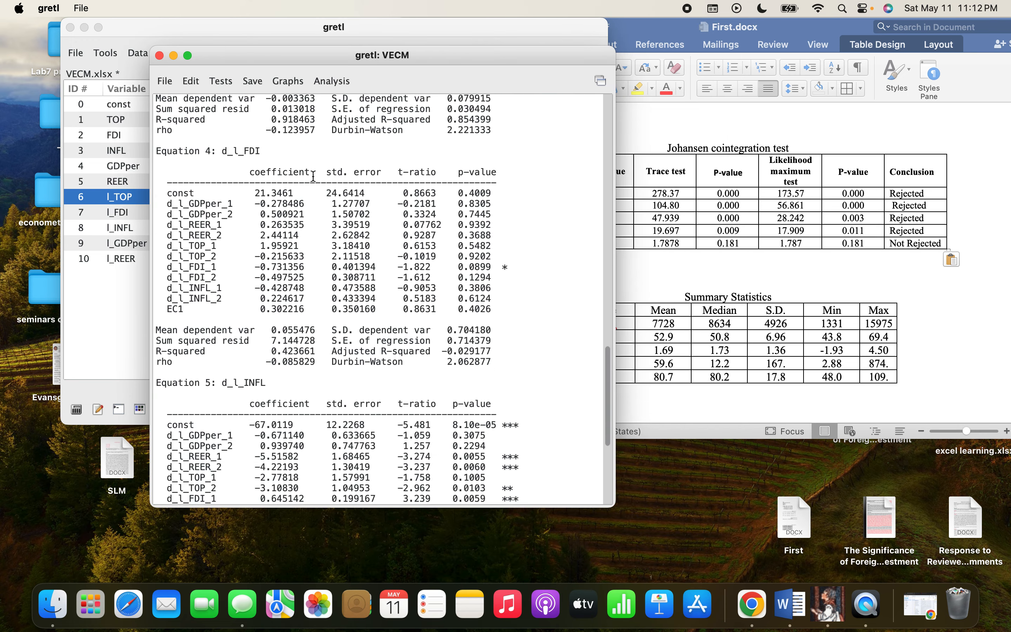
scroll(314, 177, down, 5)
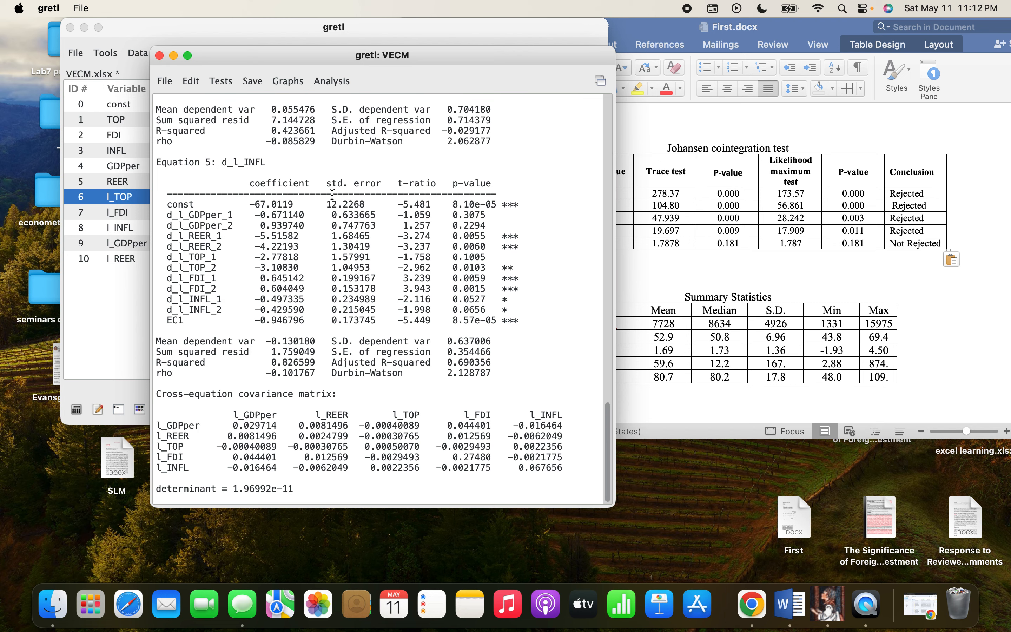
scroll(333, 194, up, 20)
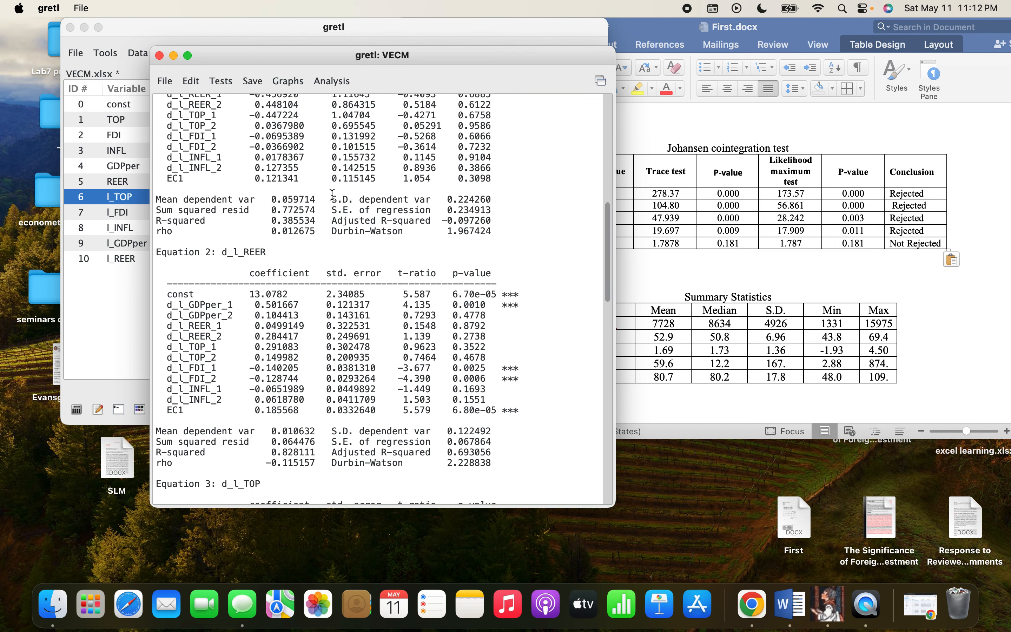
scroll(333, 194, down, 10)
scroll(333, 195, up, 5)
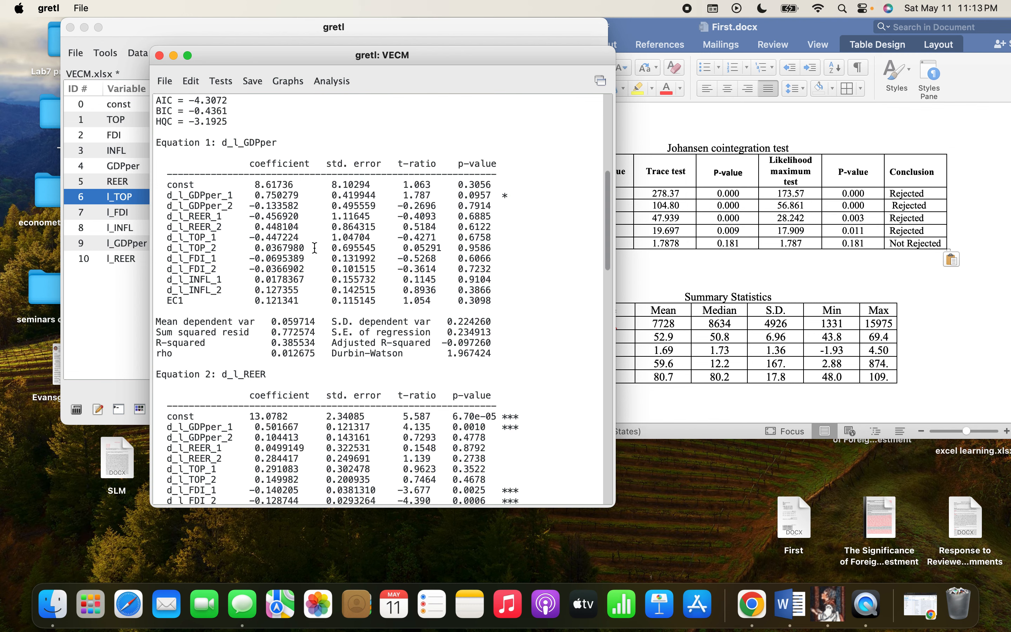
scroll(288, 227, down, 3)
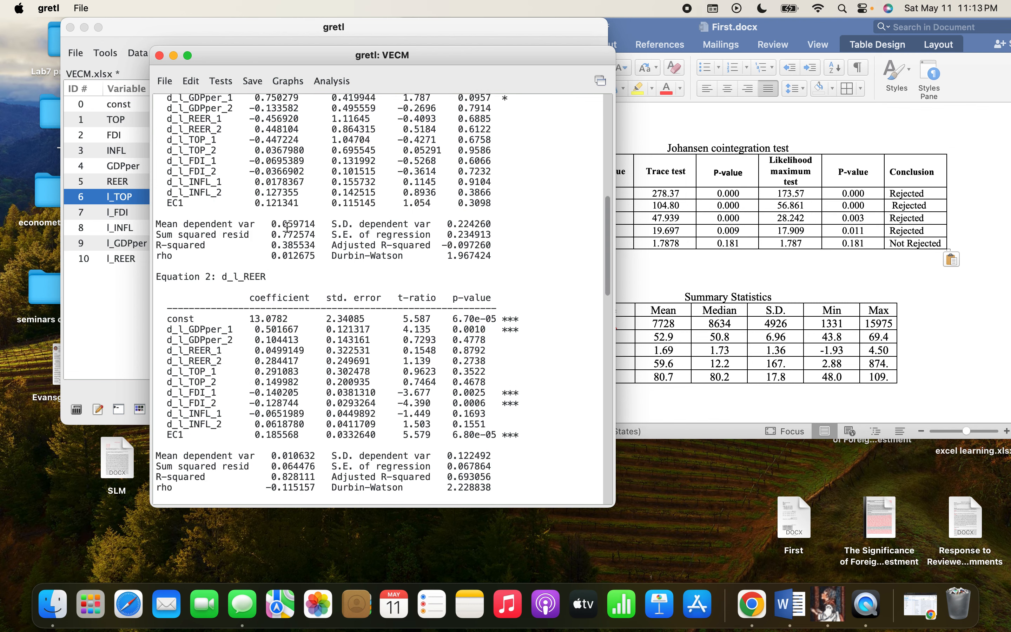
scroll(288, 227, up, 3)
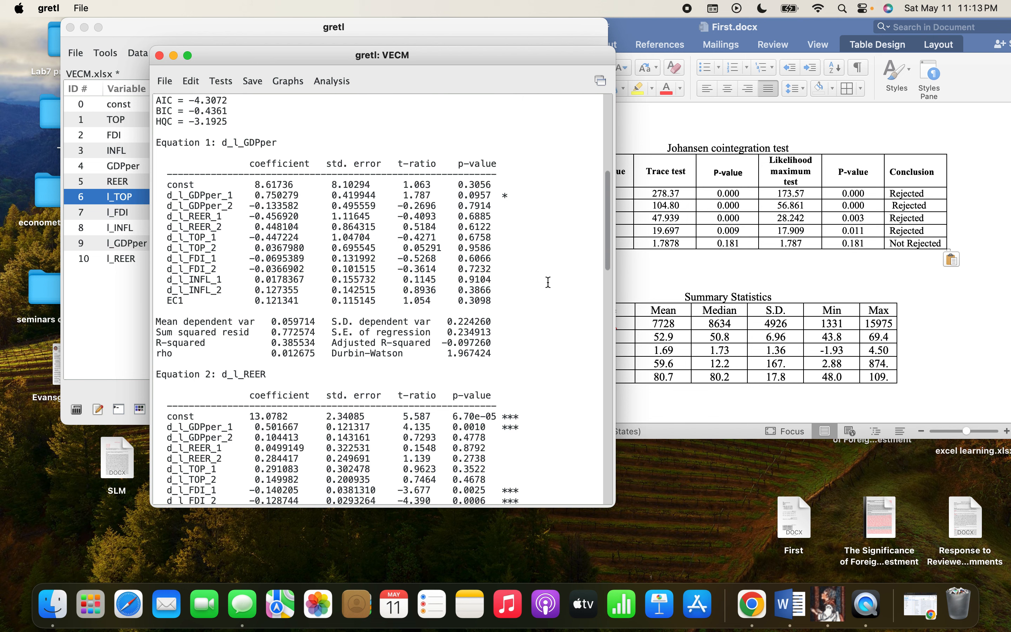
click(672, 283)
click(605, 267)
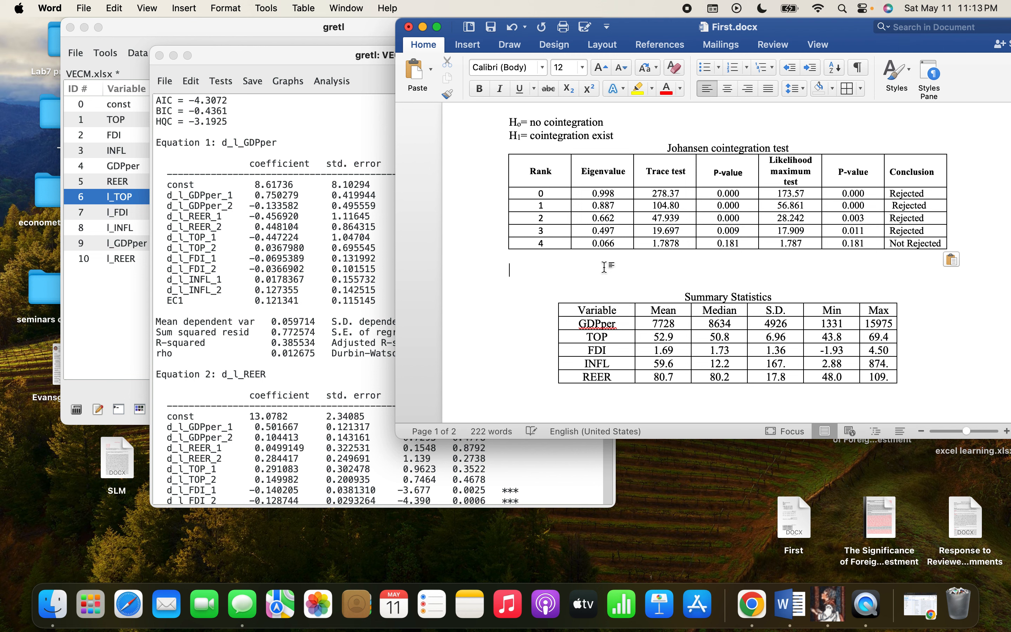
text(Iage)
key(BackSpace)
key(BackSpace)
key(BackSpace)
key(BackSpace)
key(BackSpace)
- Copy the complete VECM output from gretl in RTF format
click(359, 244)
scroll(332, 250, up, 10)
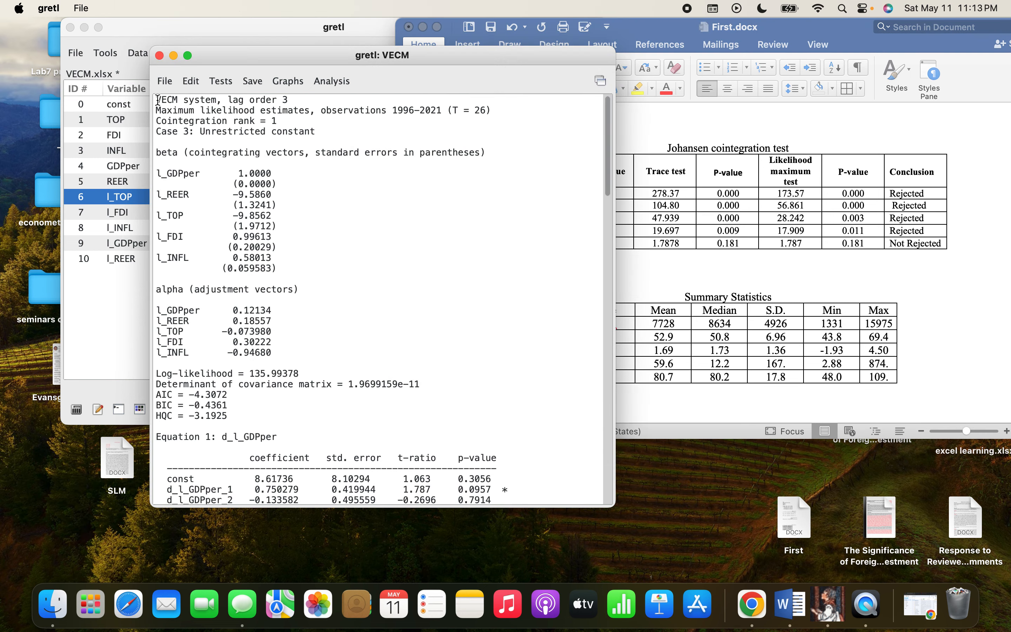
drag(159, 101, 295, 627)
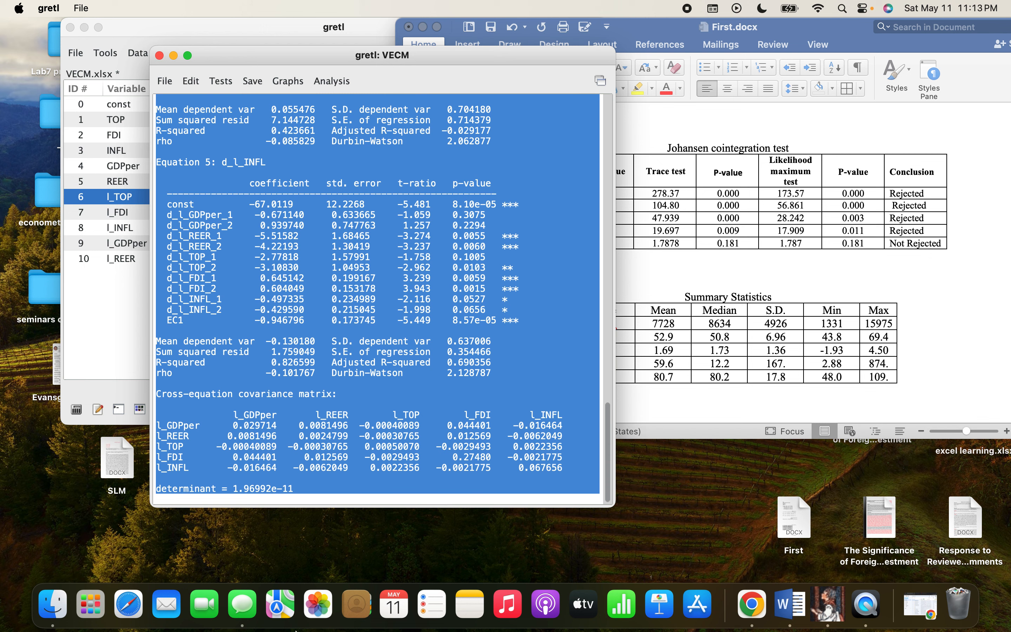
right_click(347, 250)
click(369, 287)
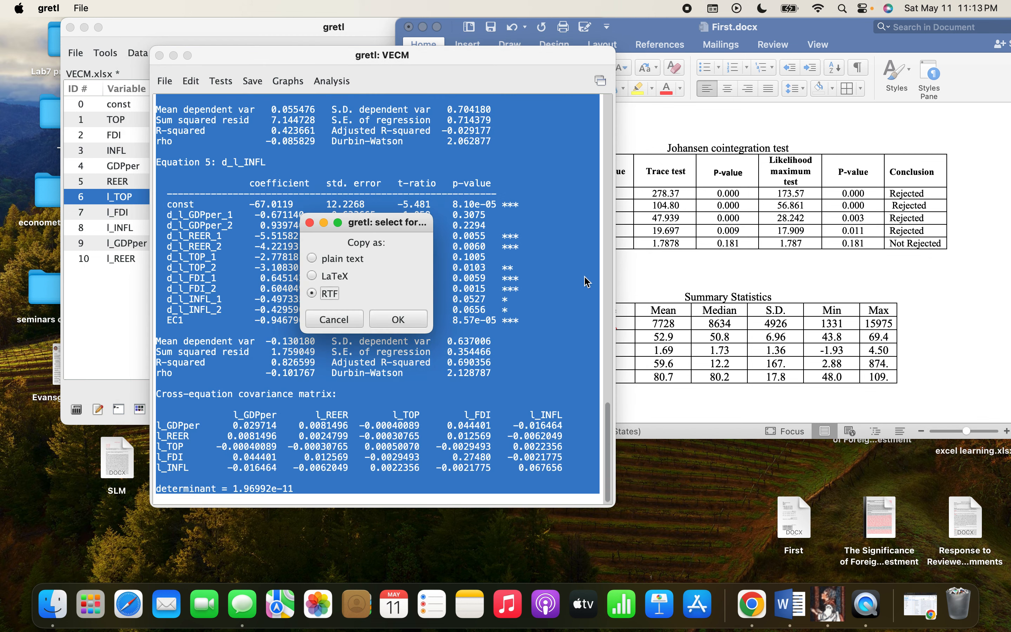
click(430, 318)
- Paste the copied VECM output into First.docx in Word, in the blank space below the correlation table
click(656, 276)
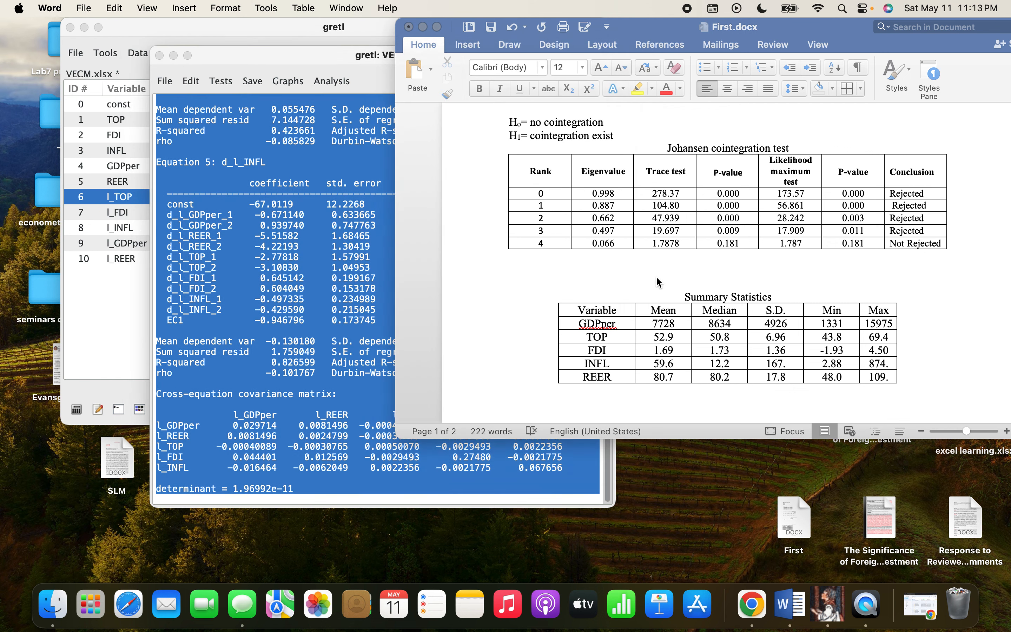
scroll(657, 277, up, 5)
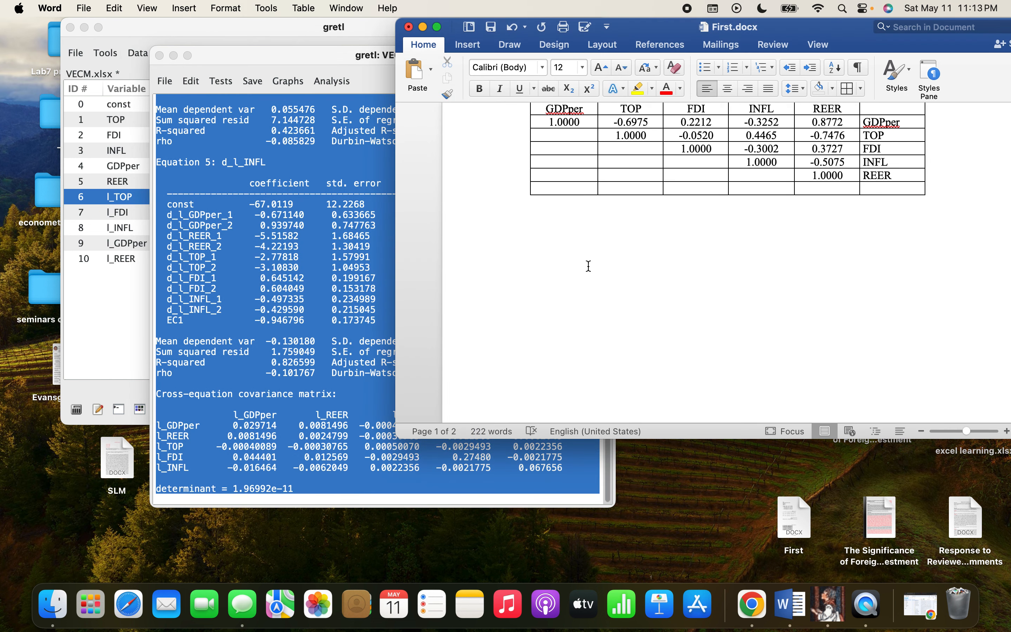
click(561, 231)
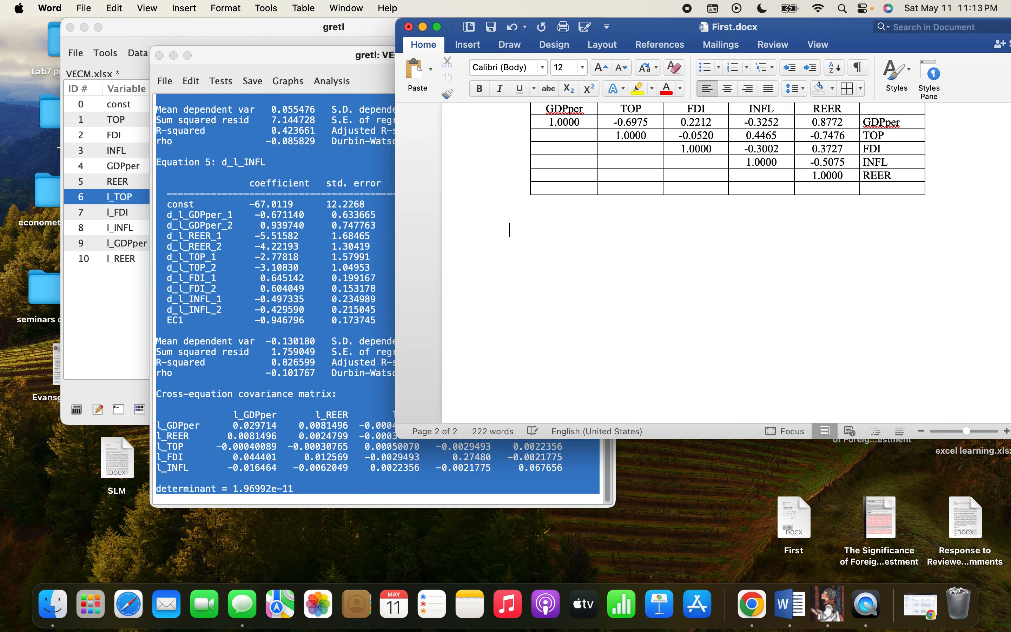
right_click(516, 231)
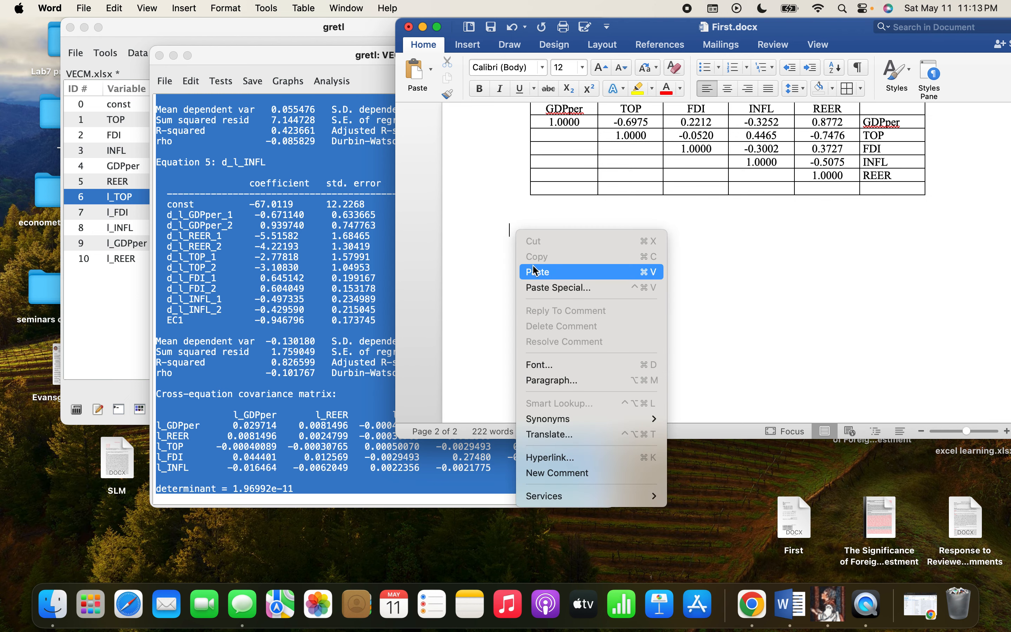
click(539, 267)
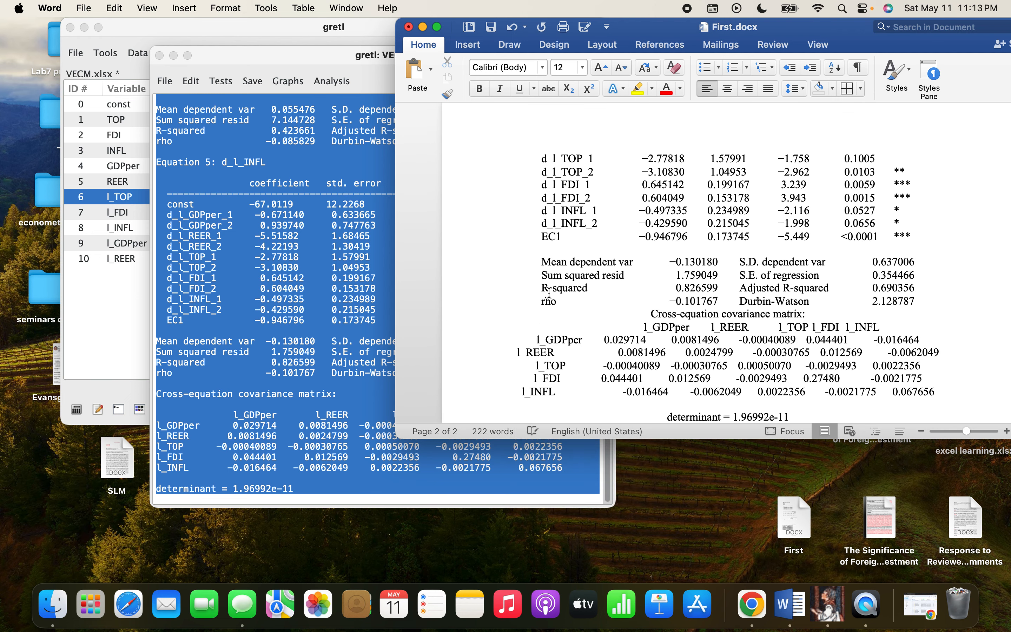
scroll(549, 292, up, 15)
scroll(550, 292, up, 10)
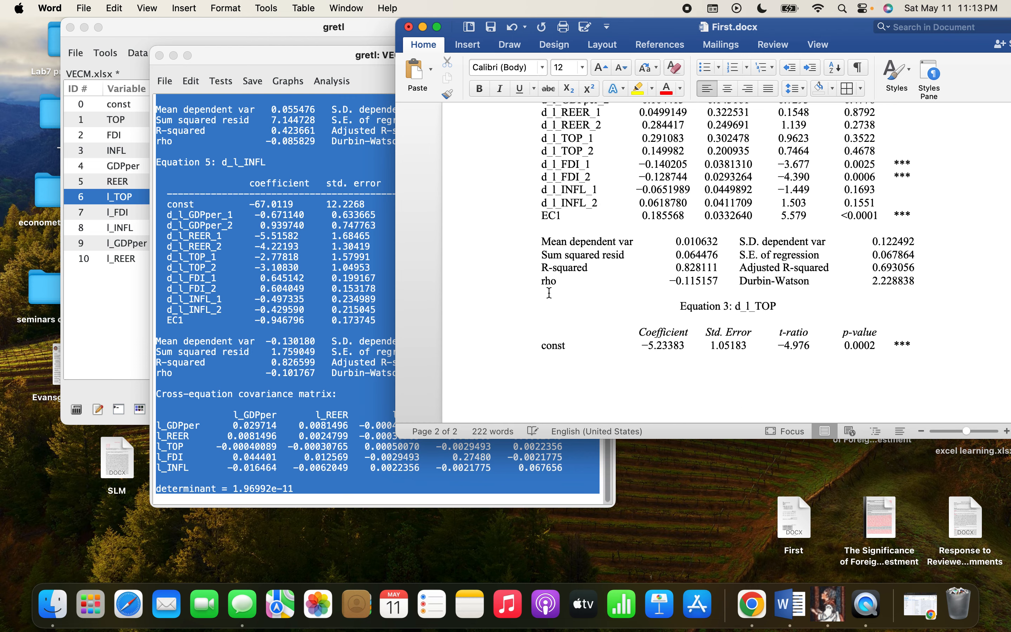
- Delete the VECM header, beta and alpha vectors and log-likelihood text between the correlation table and the Equation 1 heading
scroll(549, 293, up, 10)
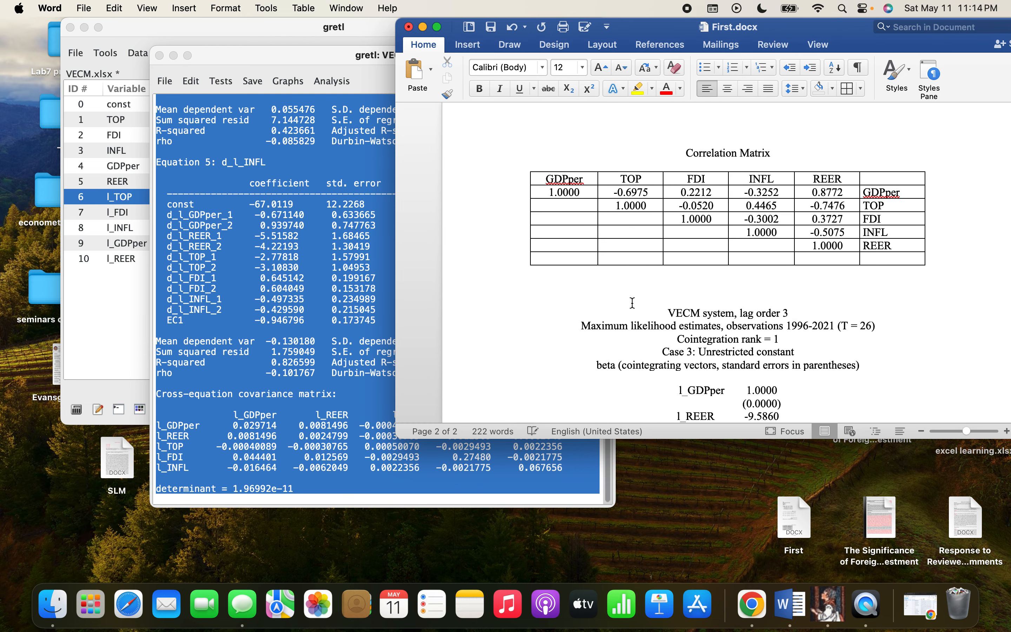
drag(632, 303, 785, 119)
scroll(787, 122, up, 8)
scroll(787, 122, up, 1)
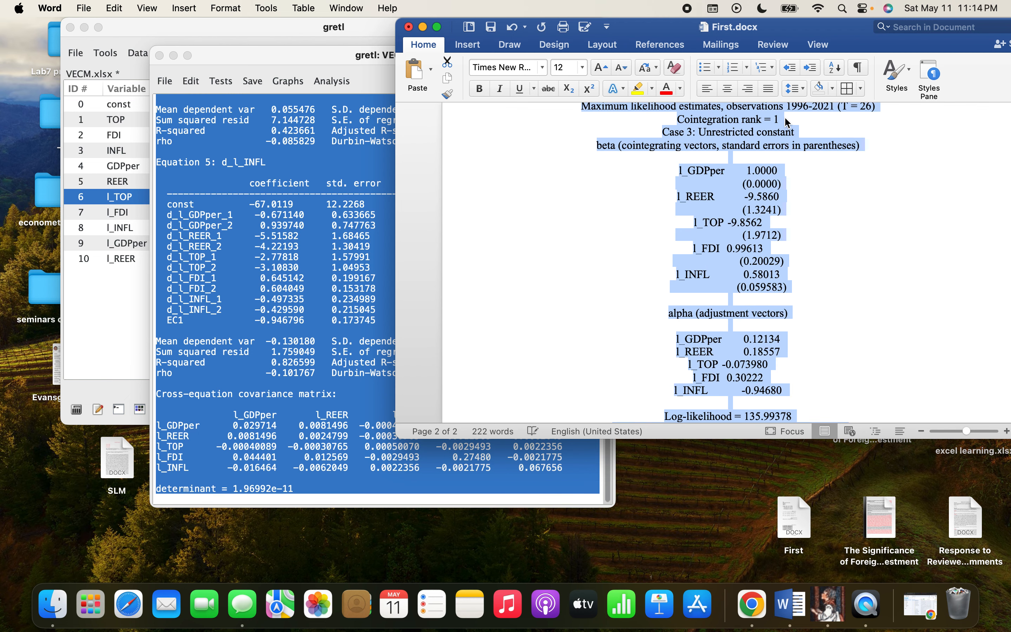
key(BackSpace)
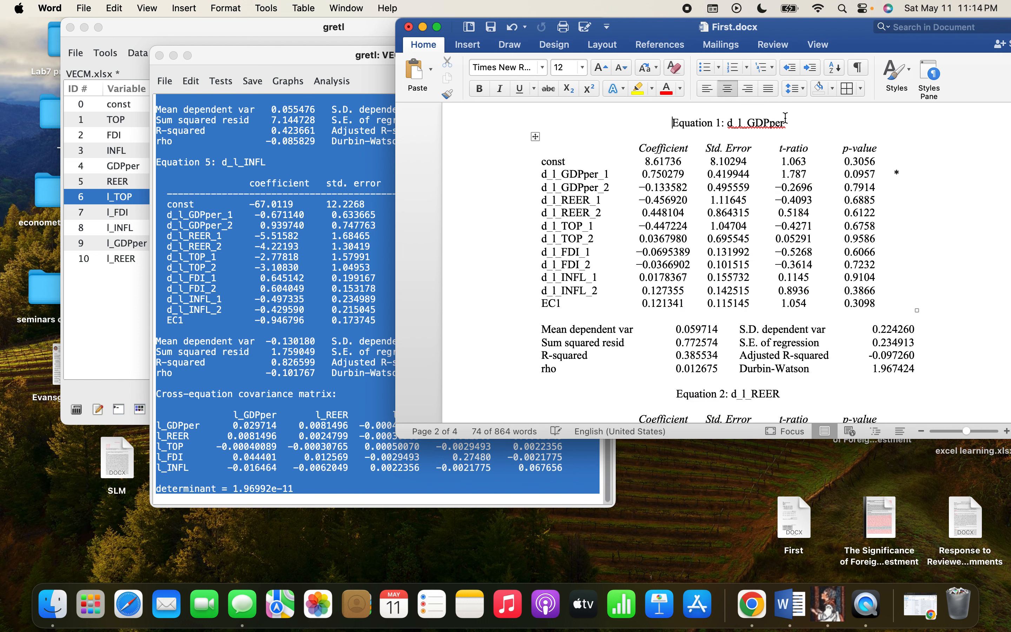
- Apply all borders to the coefficient table and the fit statistics table of Equation 1: d_l_GDPper
scroll(772, 164, up, 5)
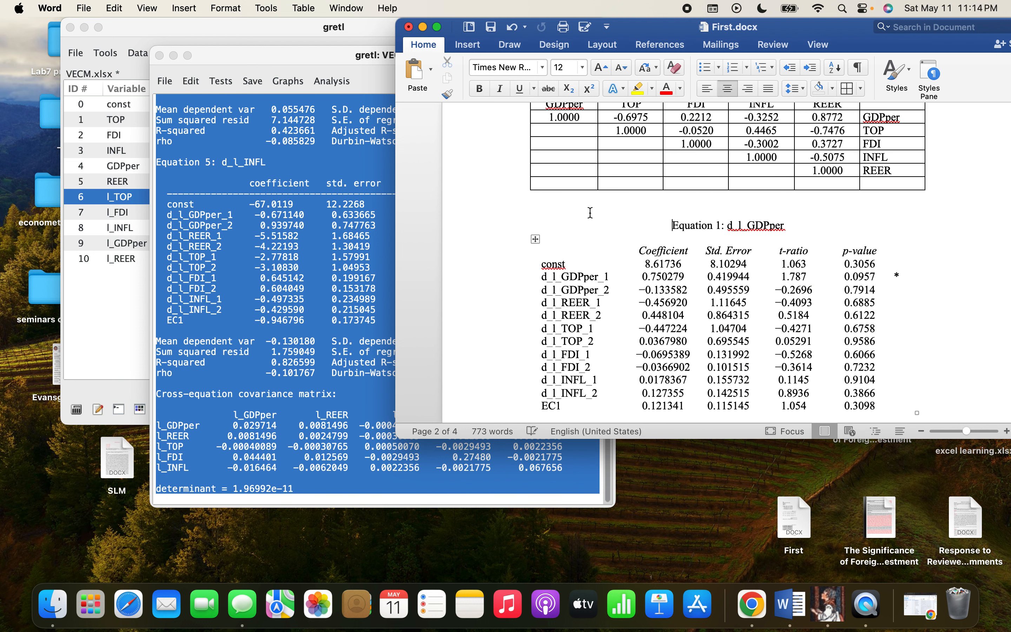
click(536, 238)
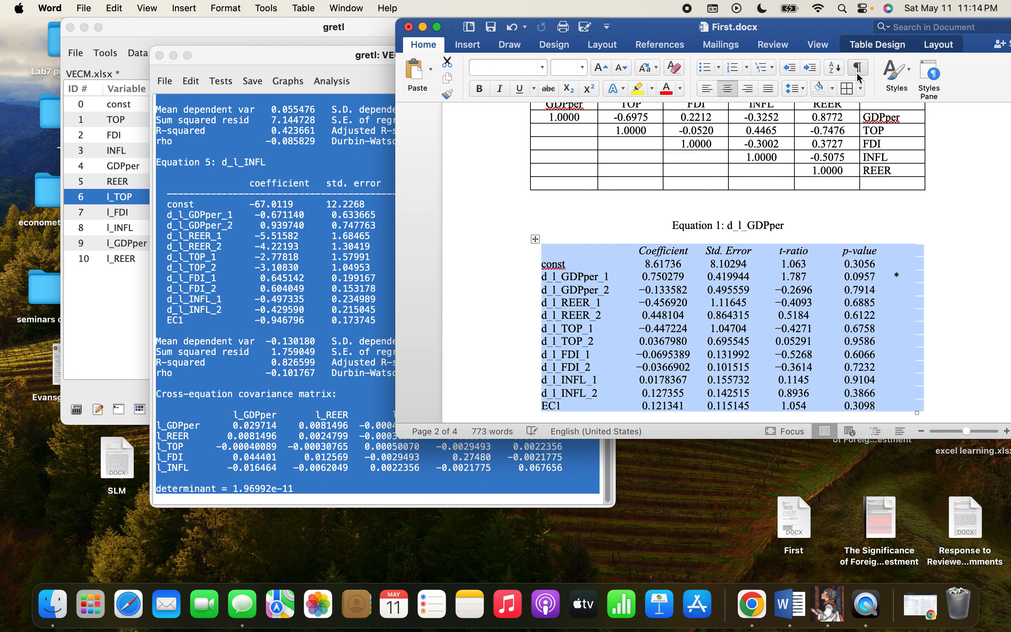
click(852, 91)
scroll(703, 214, down, 14)
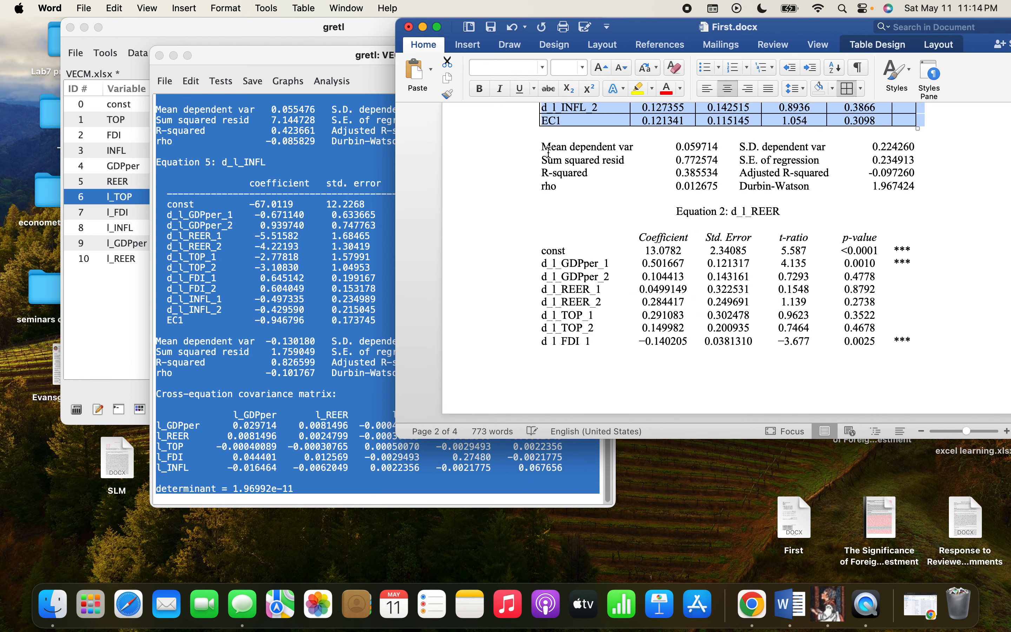
click(536, 135)
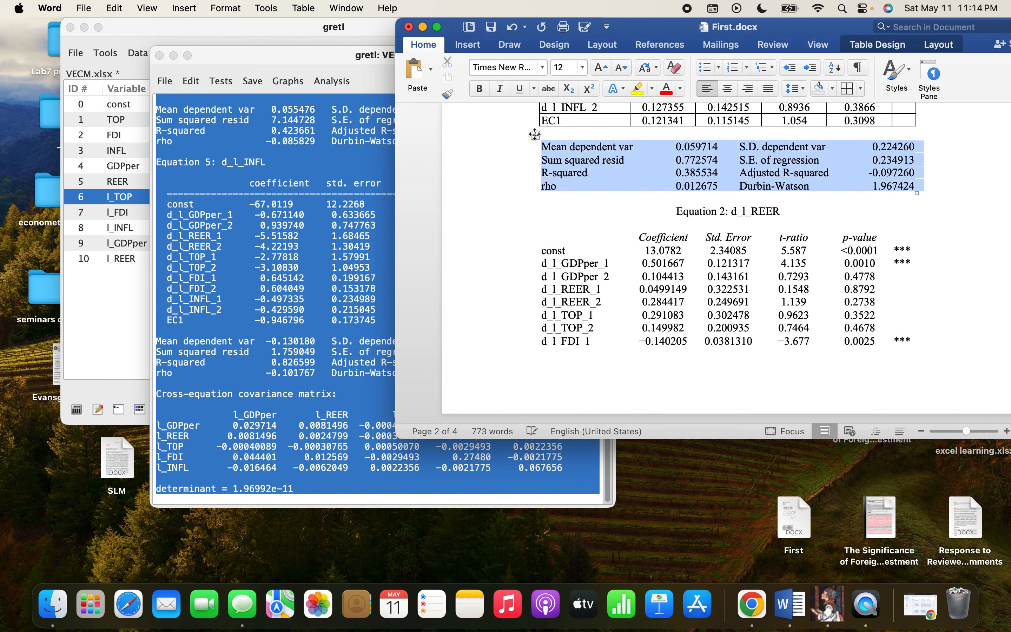
click(844, 90)
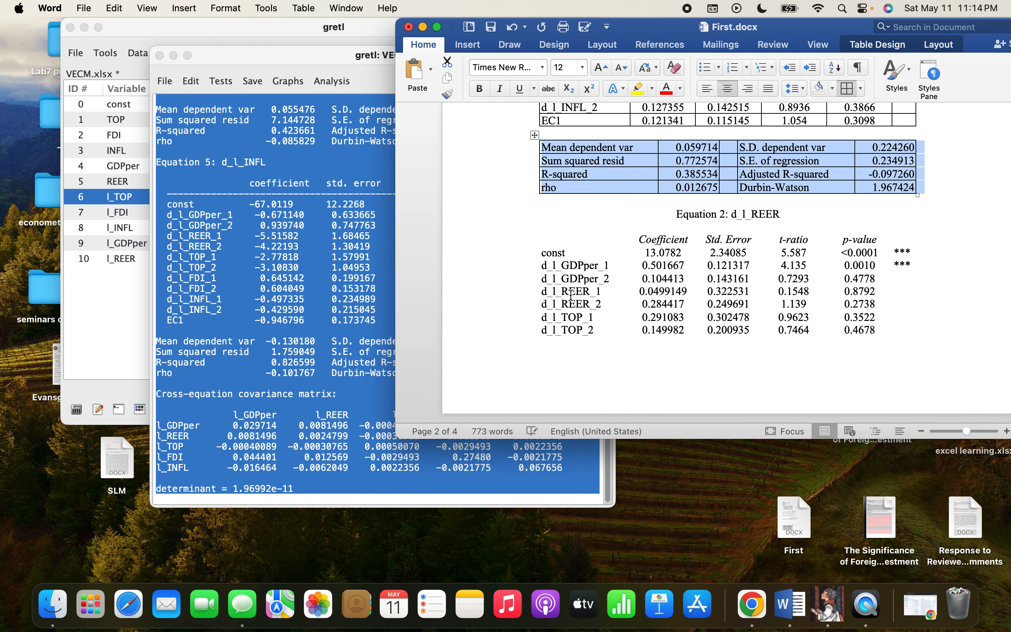
- Apply all borders to the coefficient table and the fit statistics table of Equation 2: d_l_REER
scroll(570, 292, down, 3)
click(556, 238)
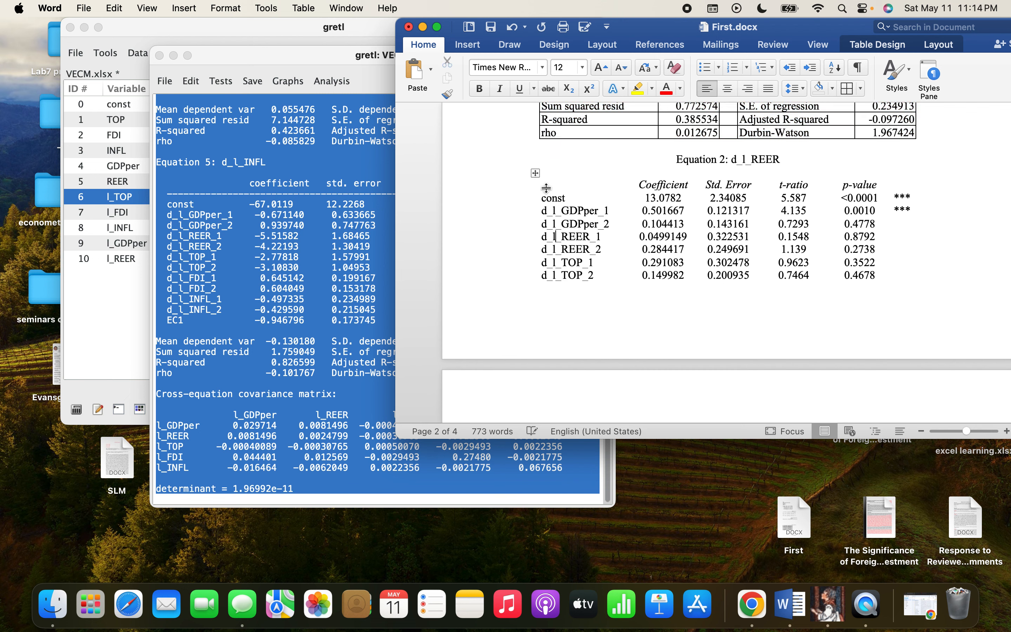
click(537, 173)
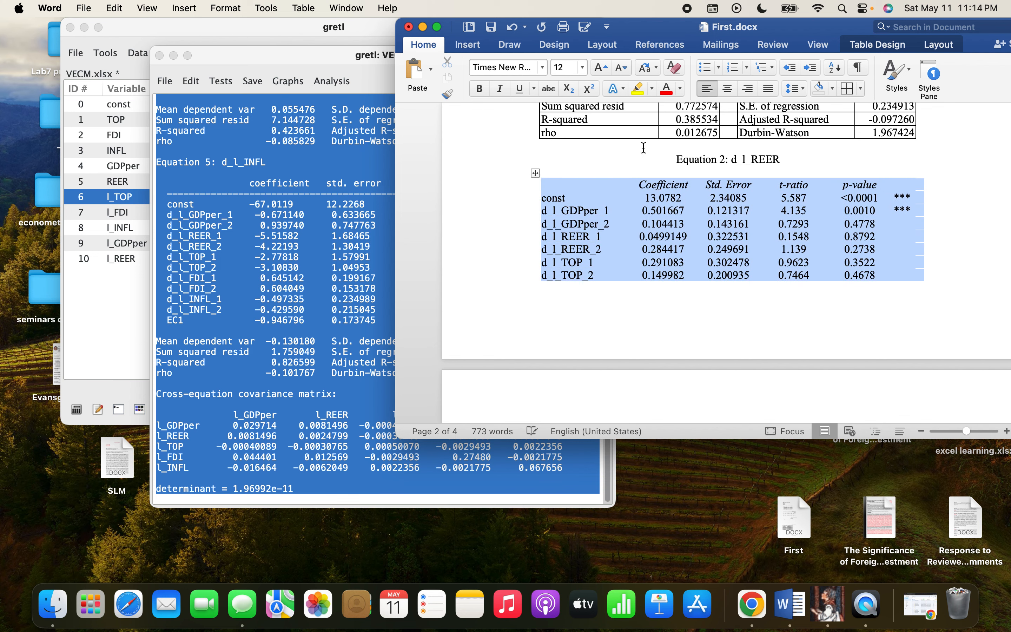
click(848, 88)
click(784, 206)
scroll(703, 288, down, 10)
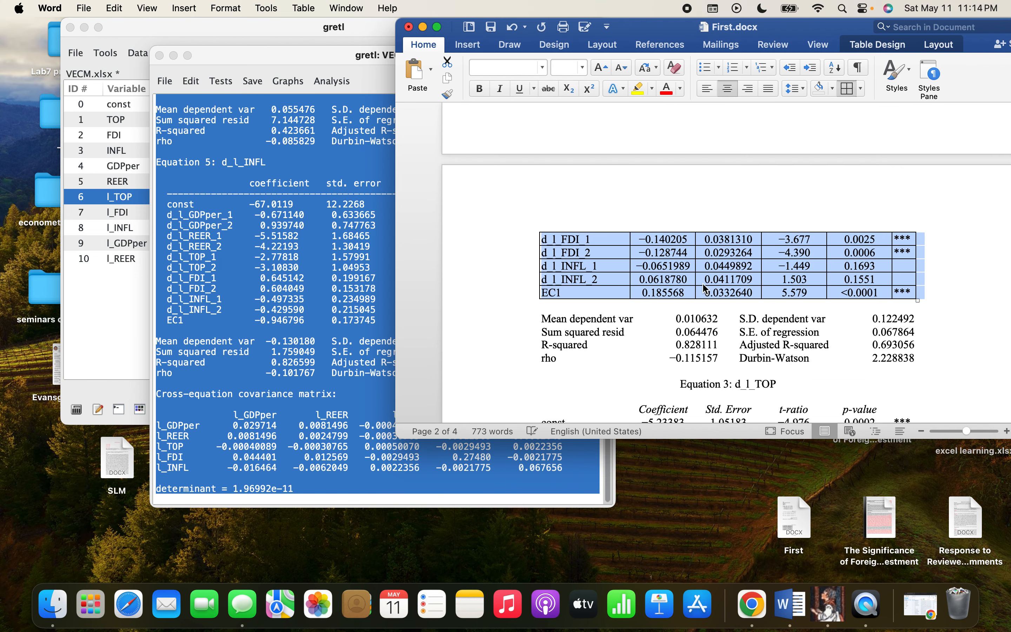
scroll(636, 322, down, 5)
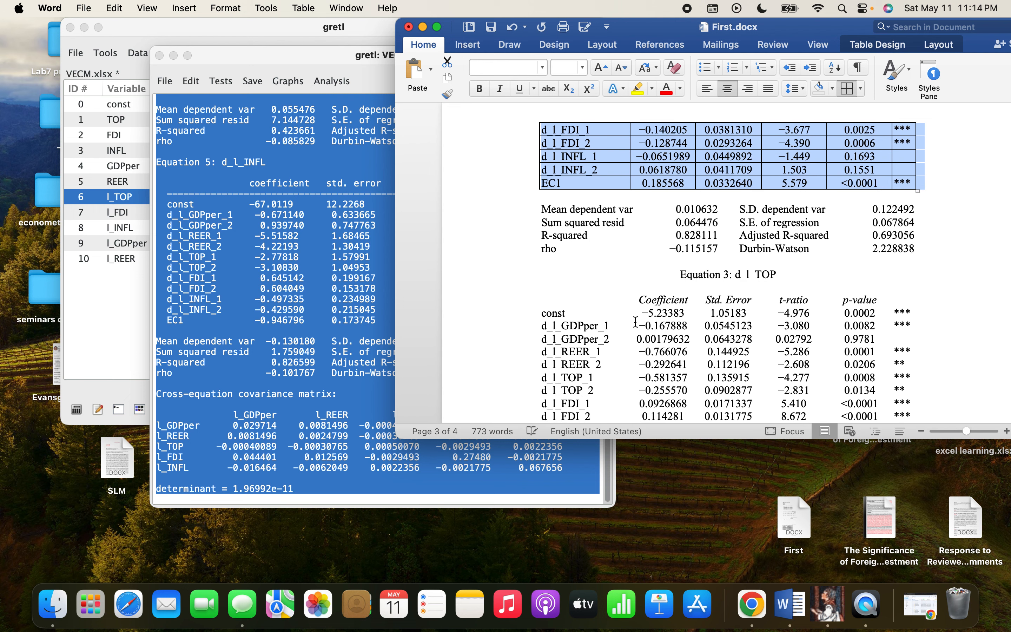
click(561, 235)
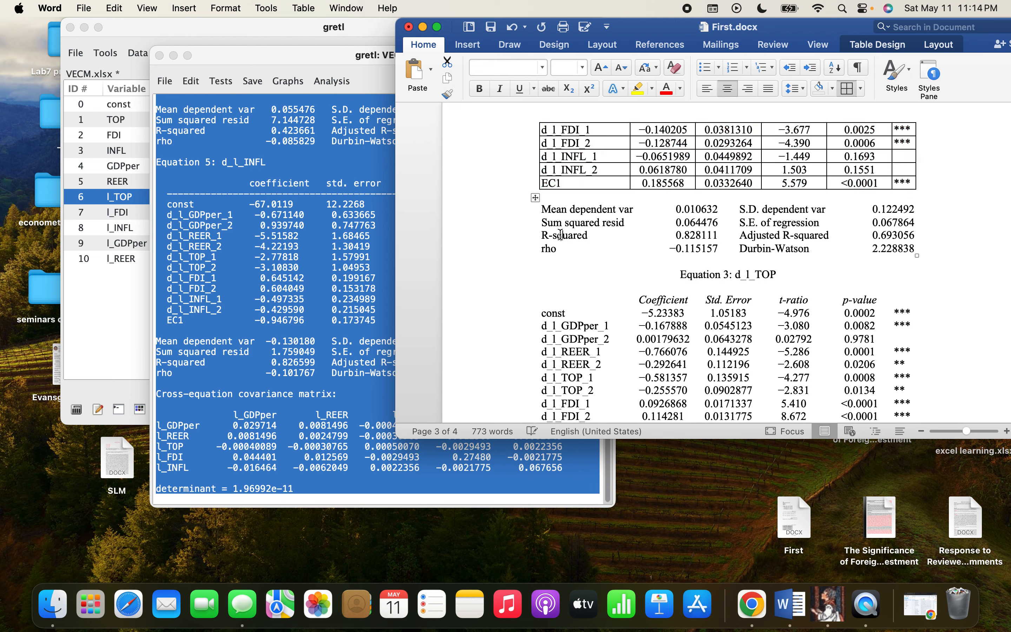
click(535, 197)
click(845, 89)
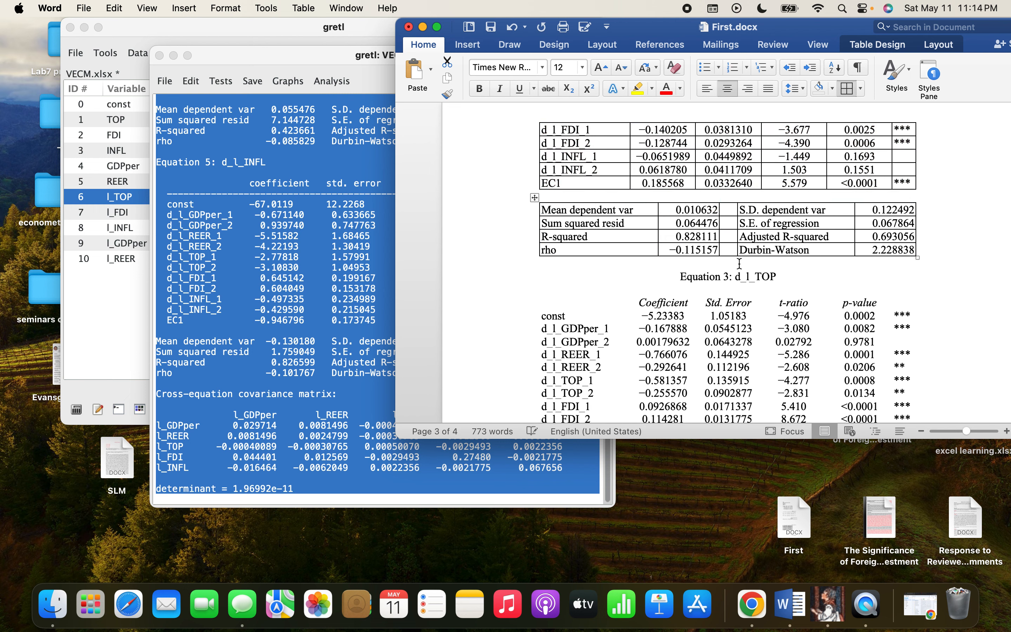
- Apply all borders to the coefficient table and the fit statistics table of Equation 3: d_l_TOP
scroll(569, 218, down, 5)
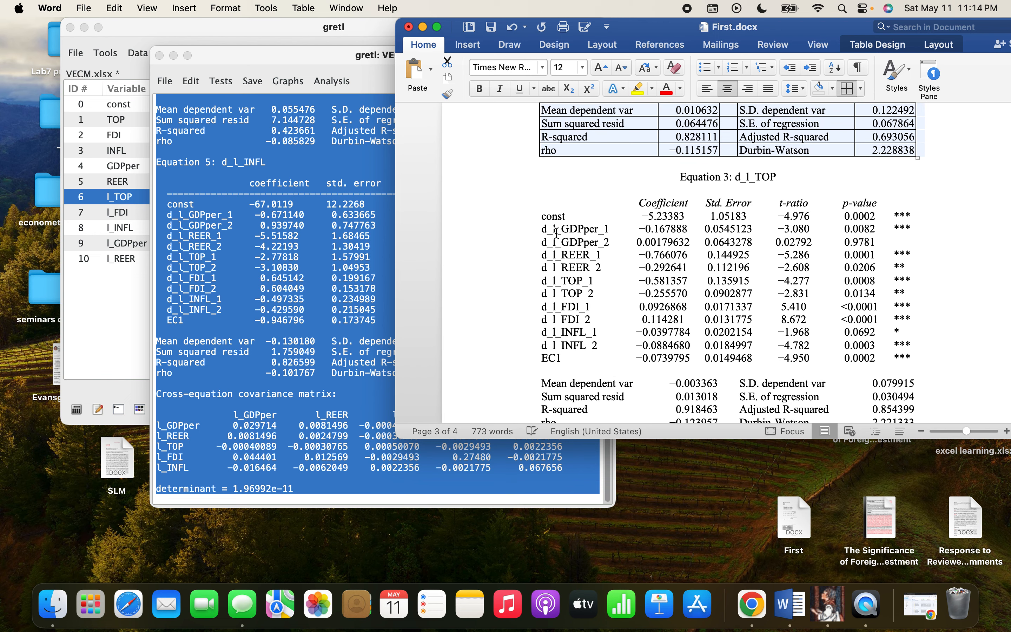
click(554, 226)
click(536, 191)
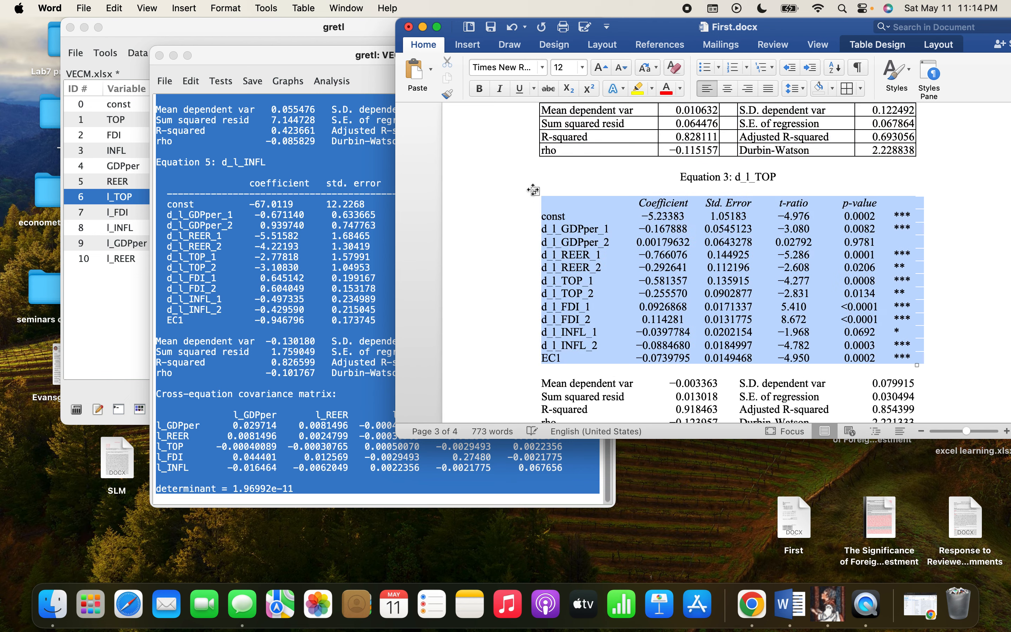
click(847, 89)
scroll(575, 274, down, 5)
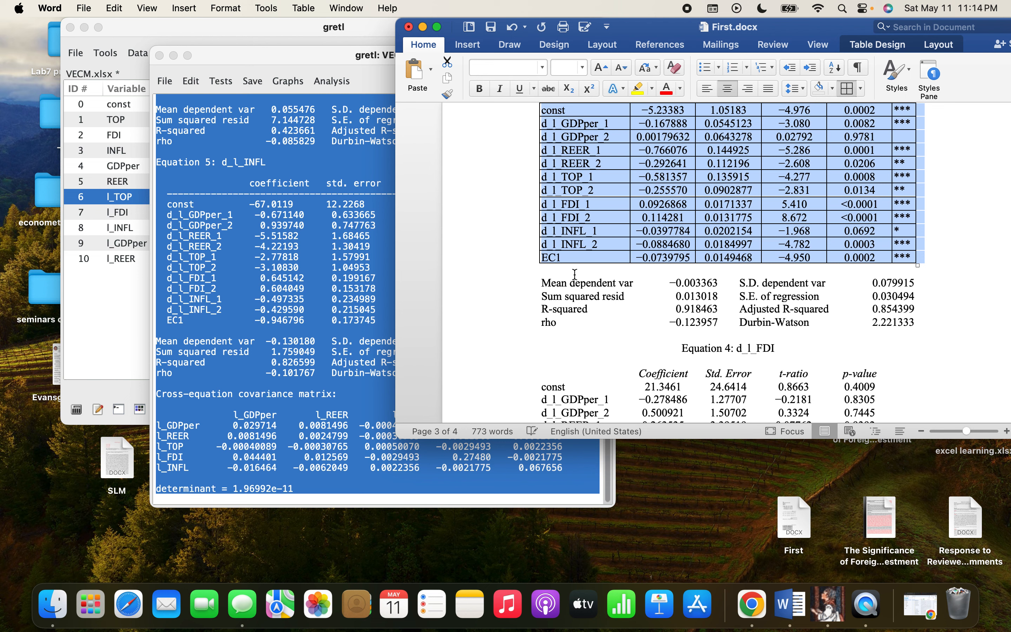
click(574, 276)
click(535, 271)
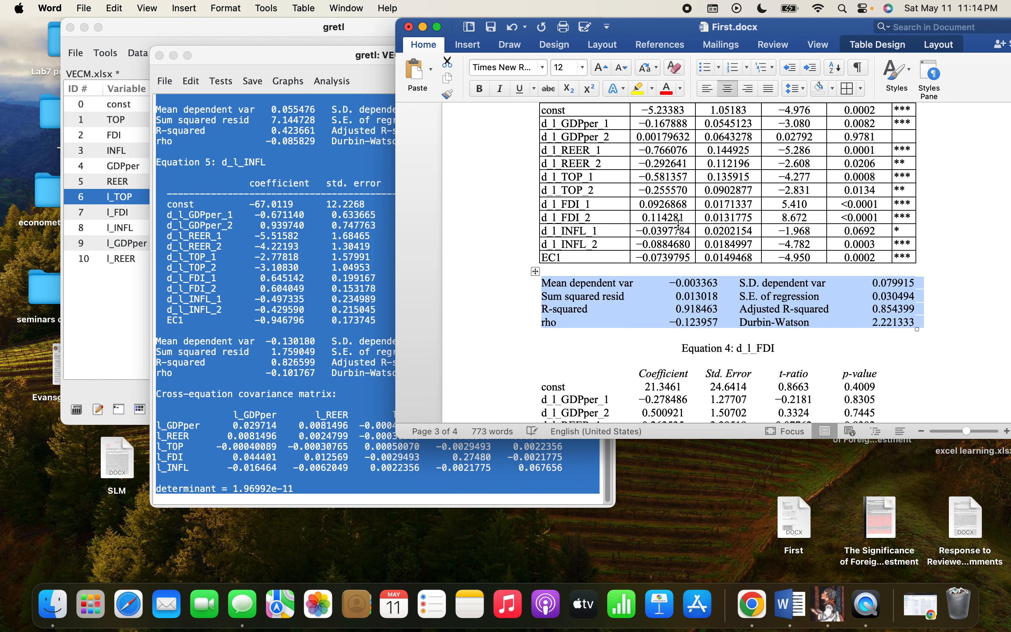
click(847, 89)
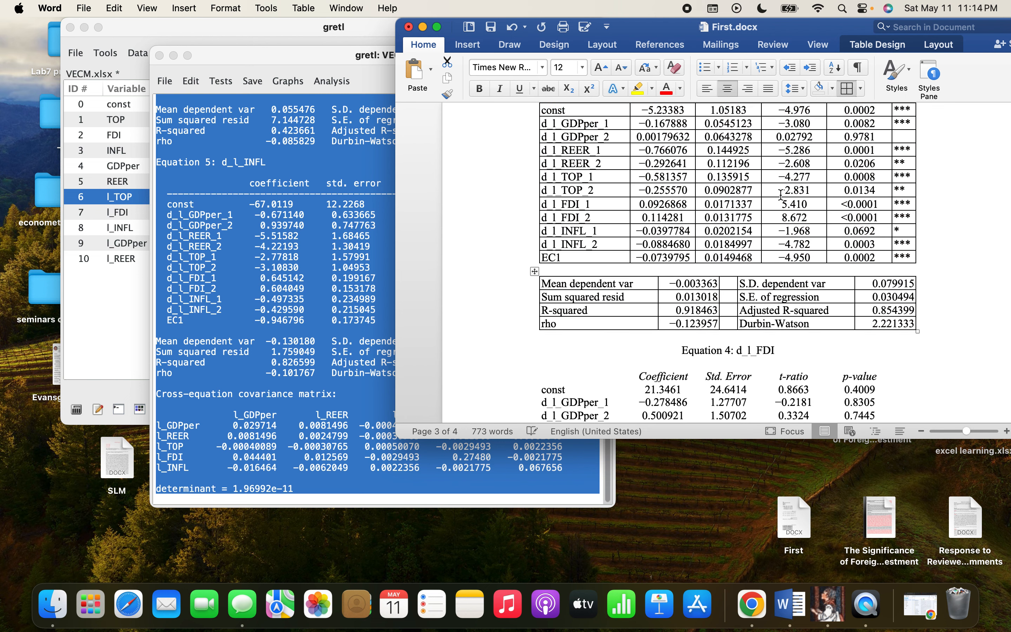
- Apply all borders to the coefficient table and the fit statistics table of Equation 4: d_l_FDI
scroll(620, 155, down, 10)
scroll(620, 155, up, 3)
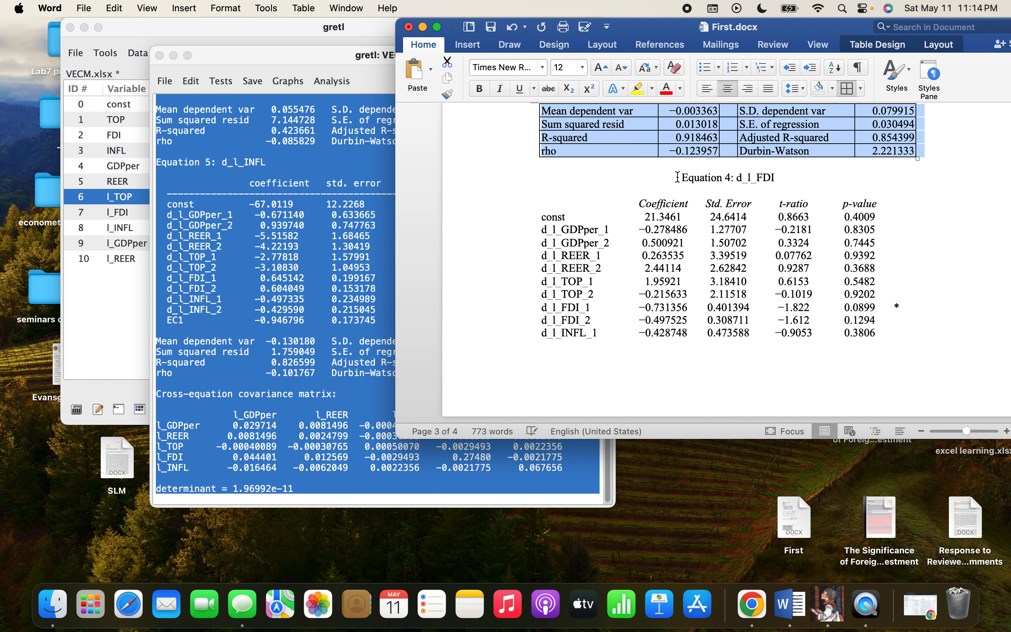
click(551, 226)
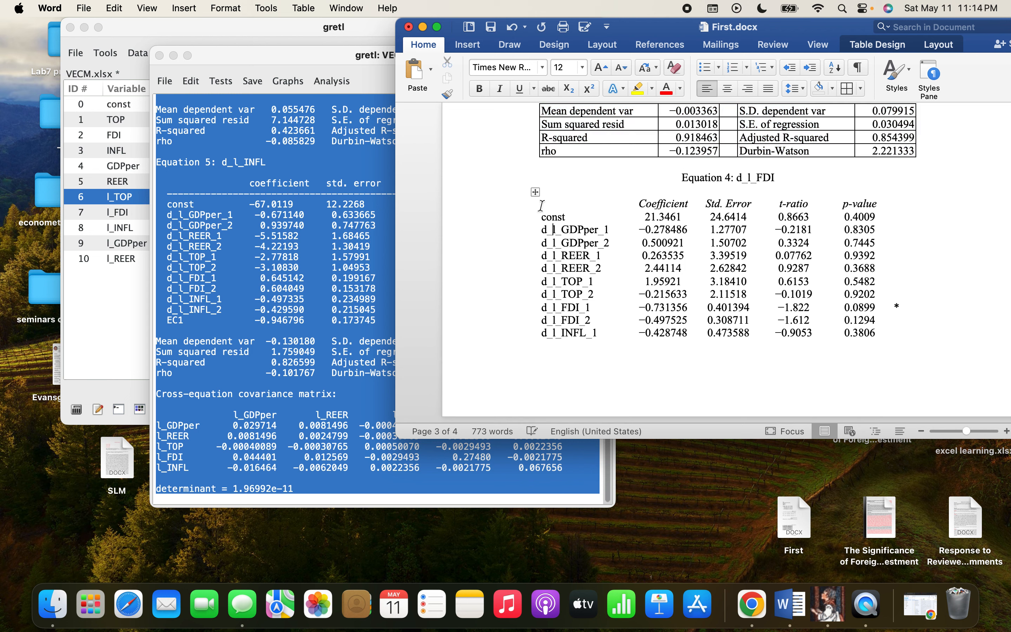
click(535, 191)
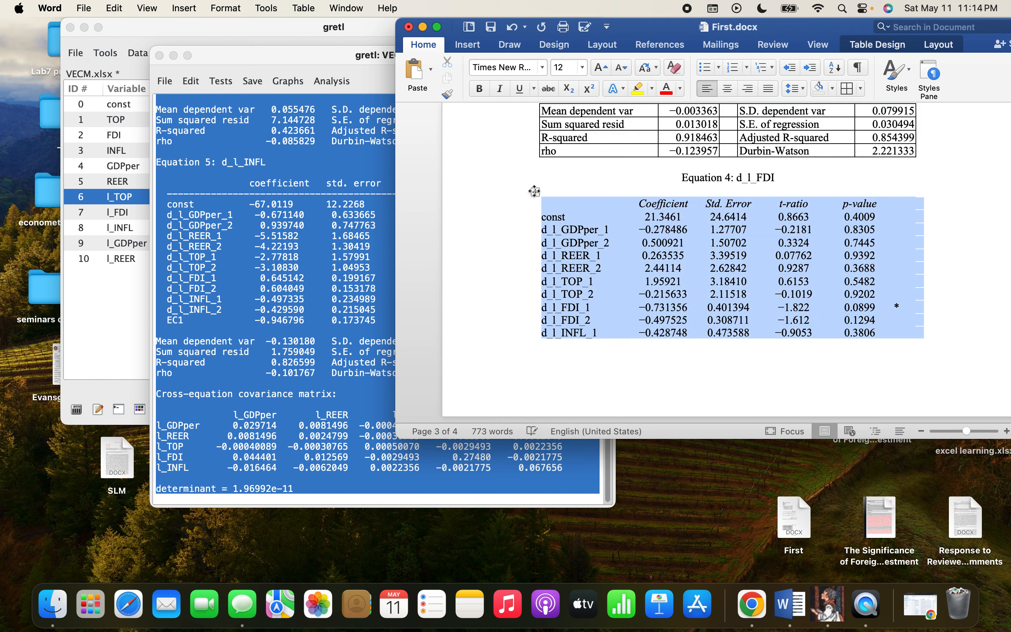
click(850, 88)
scroll(732, 248, down, 10)
scroll(732, 249, down, 4)
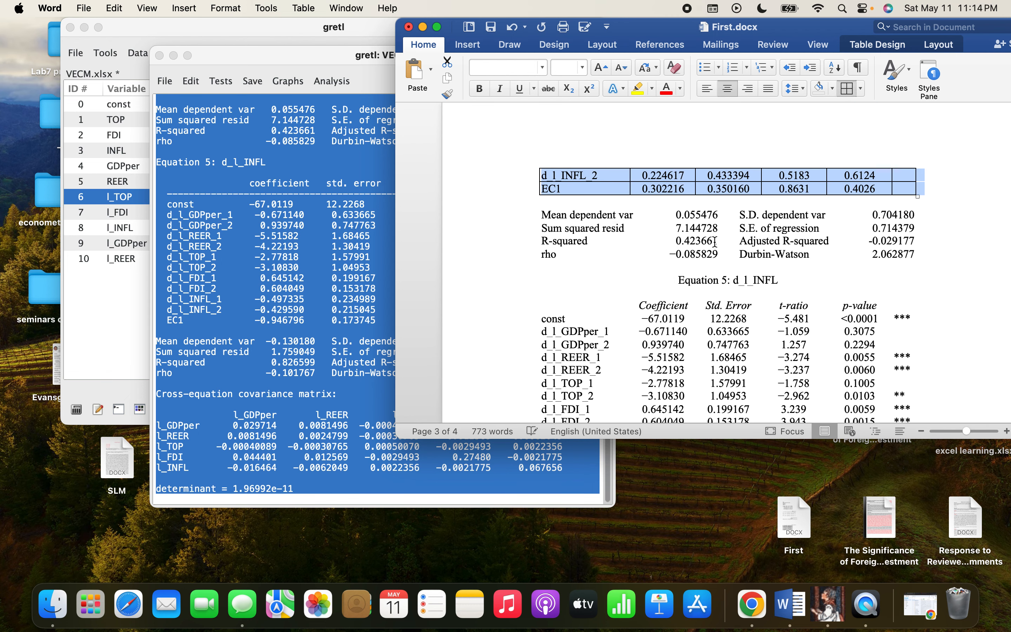
click(570, 215)
click(535, 204)
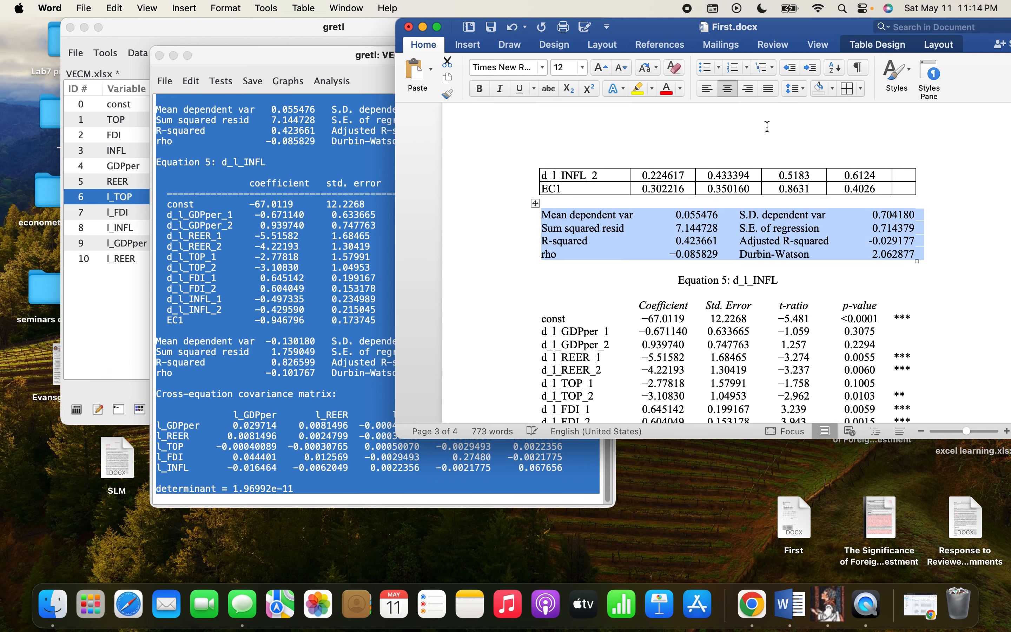
click(849, 89)
click(748, 266)
- Apply all borders to the coefficient table and the fit statistics table of Equation 5: d_l_INFL
scroll(748, 265, down, 4)
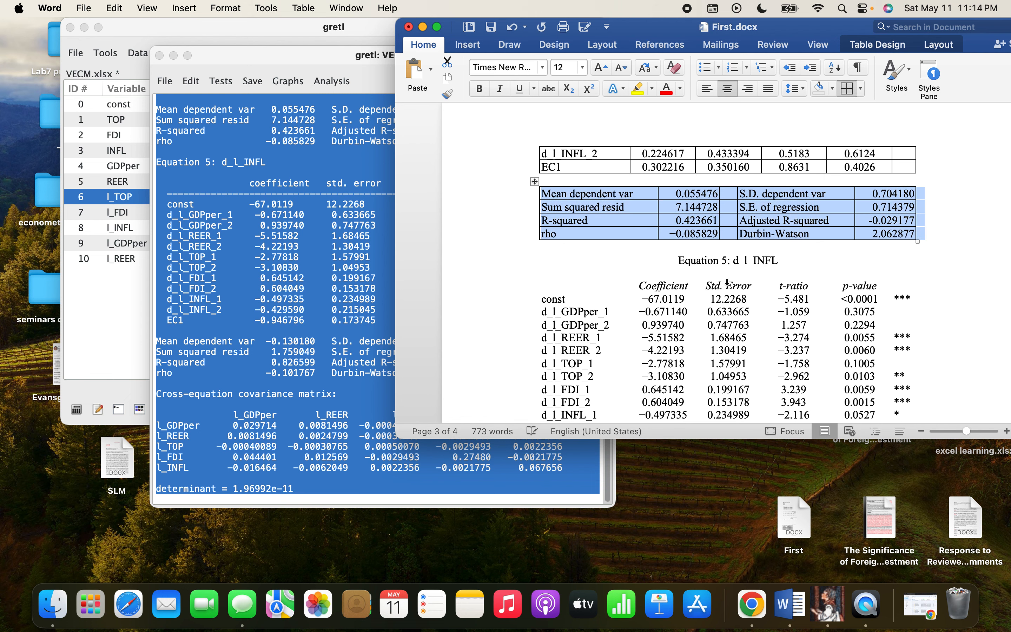
click(675, 239)
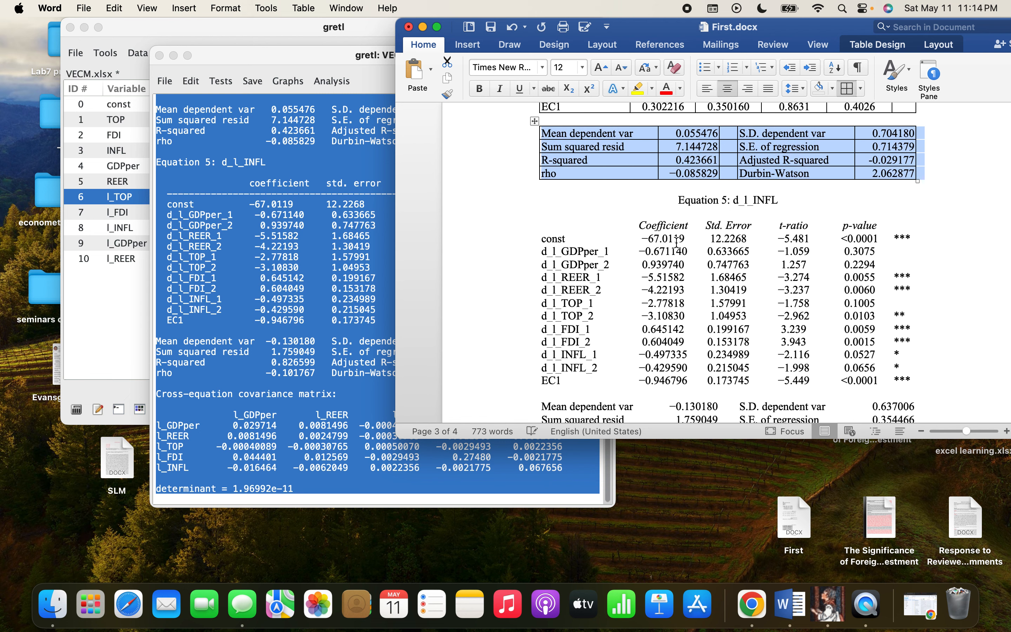
click(535, 213)
click(849, 90)
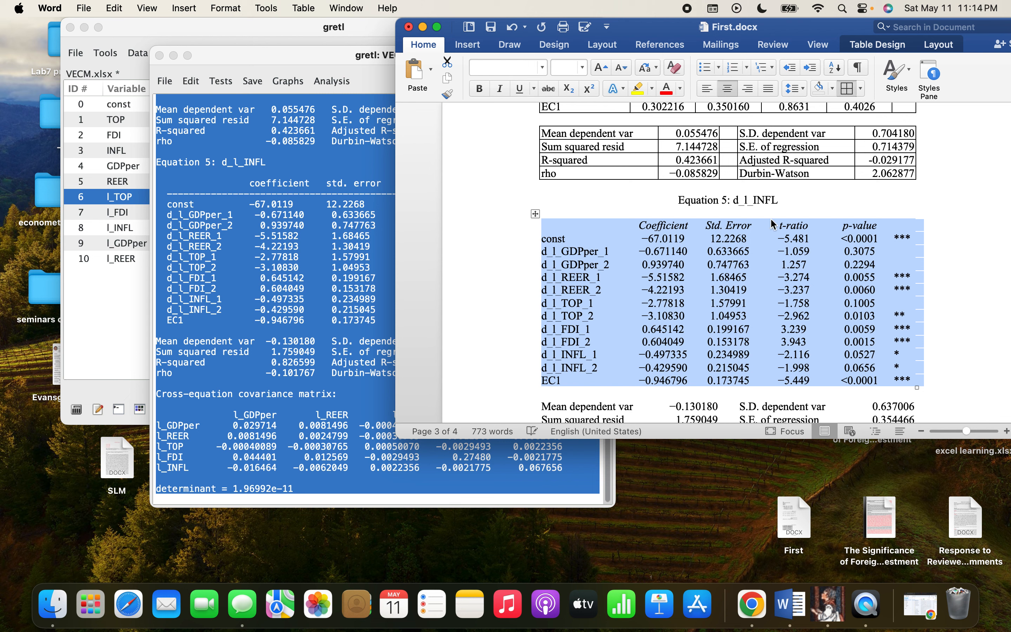
scroll(576, 294, down, 5)
click(573, 303)
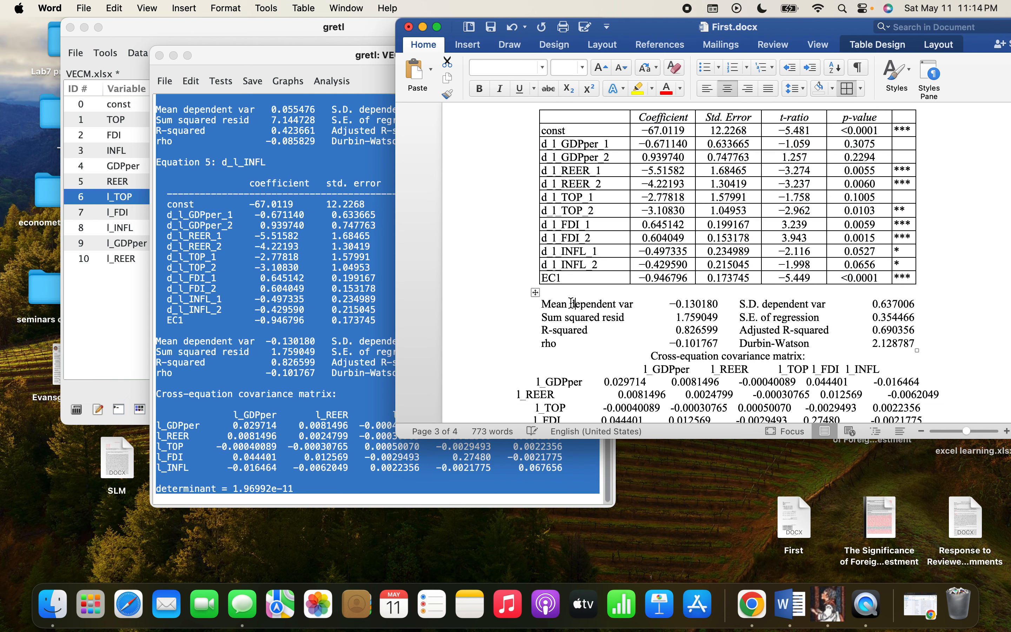
click(535, 292)
click(728, 89)
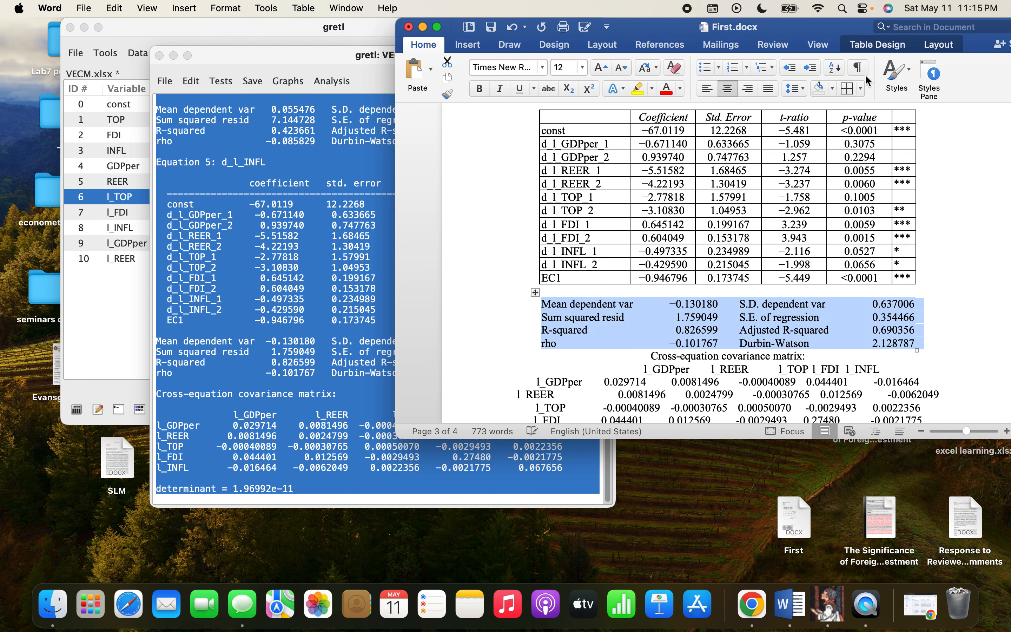
click(849, 90)
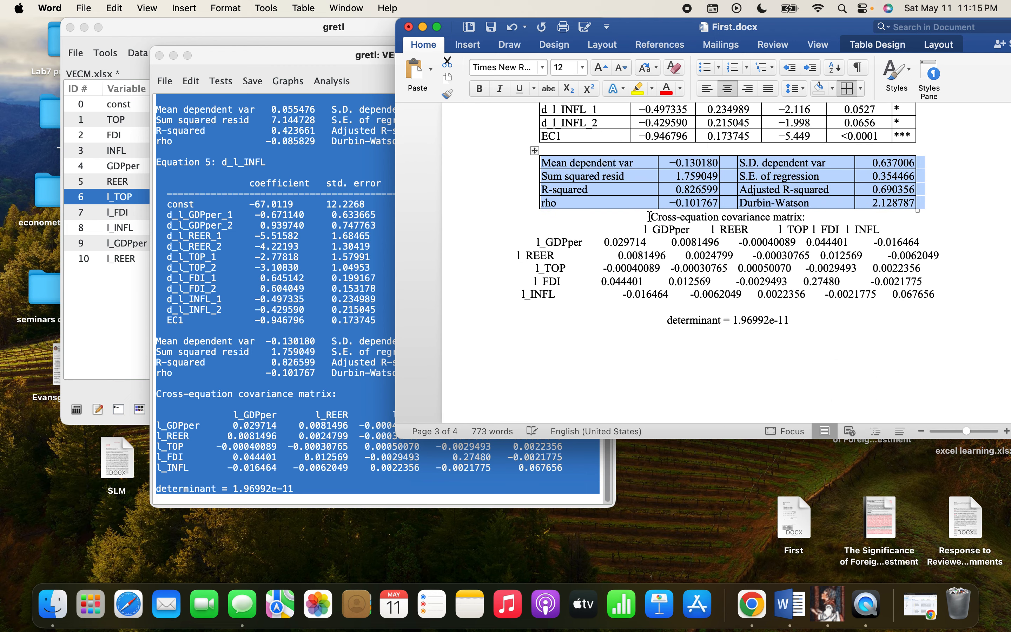
- Delete the cross-equation covariance matrix and determinant text below the Equation 5 fit statistics table
drag(652, 212, 671, 227)
drag(788, 246, 873, 326)
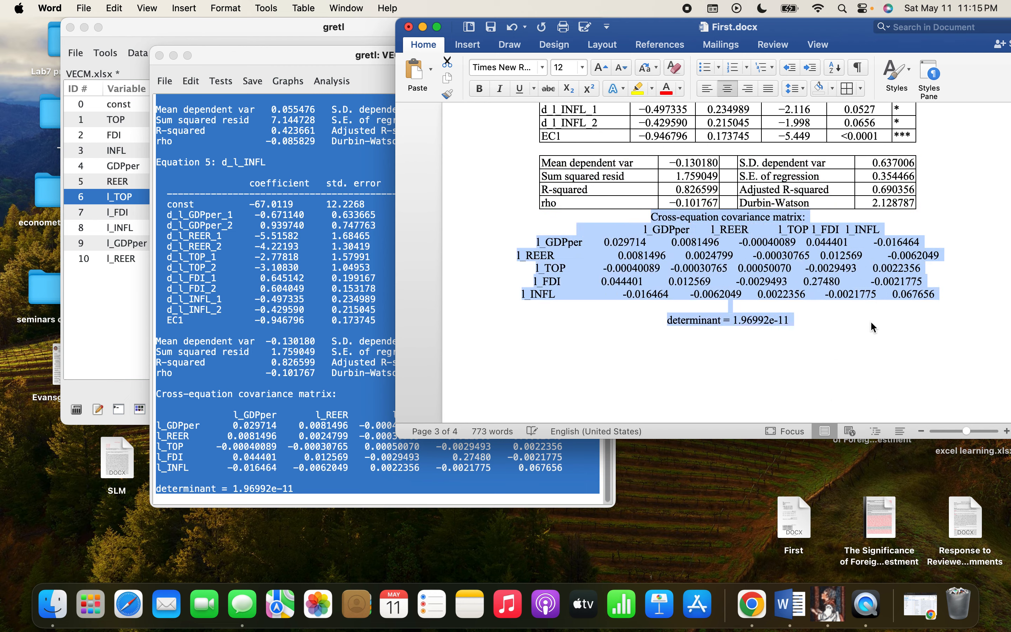
key(BackSpace)
scroll(872, 321, up, 2)
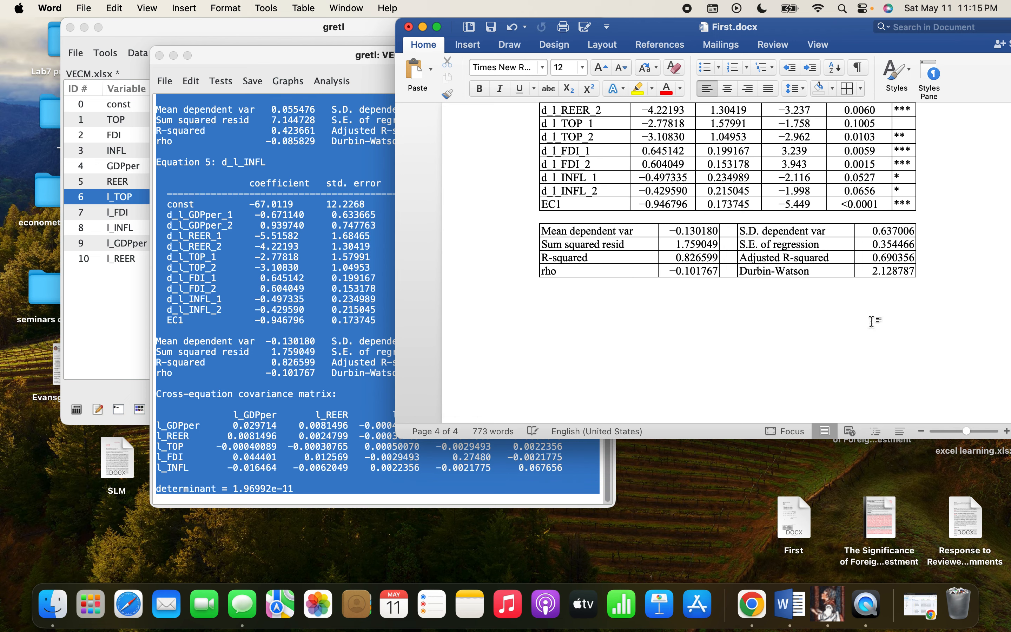
scroll(872, 321, up, 15)
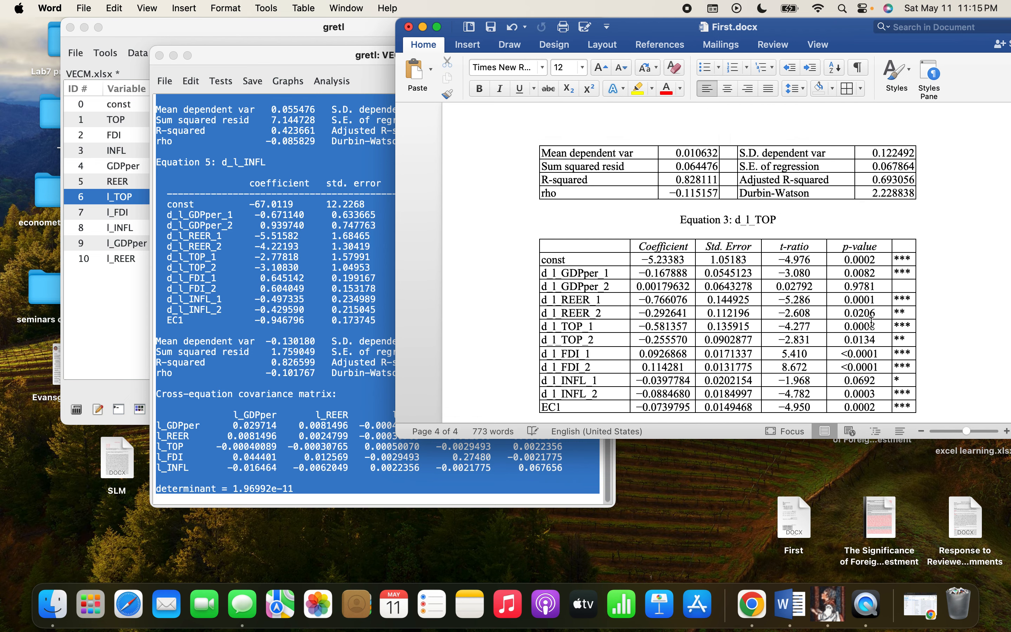
scroll(872, 322, up, 20)
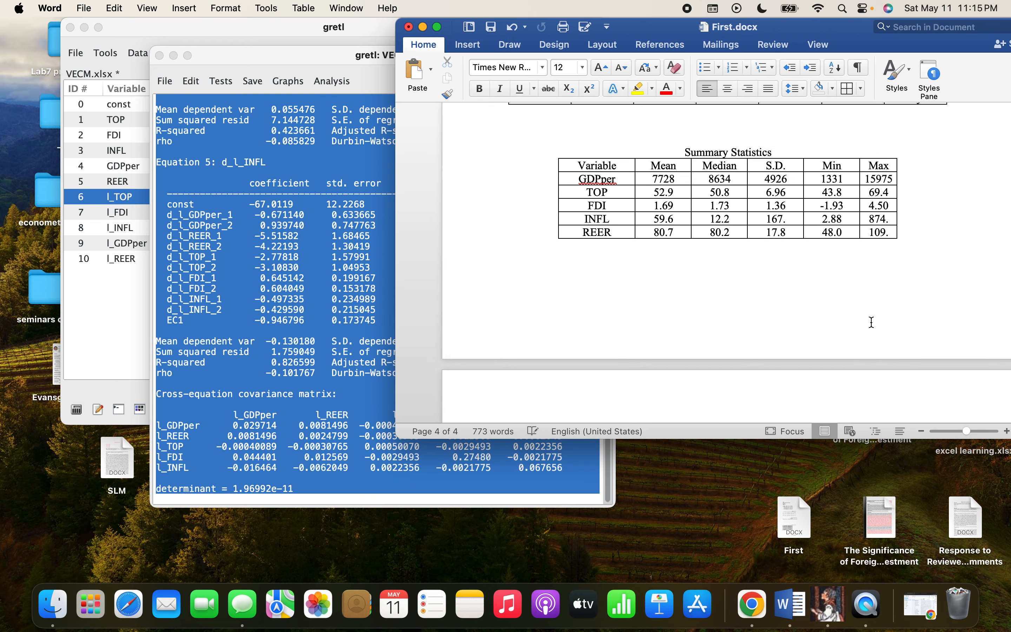
scroll(873, 322, down, 10)
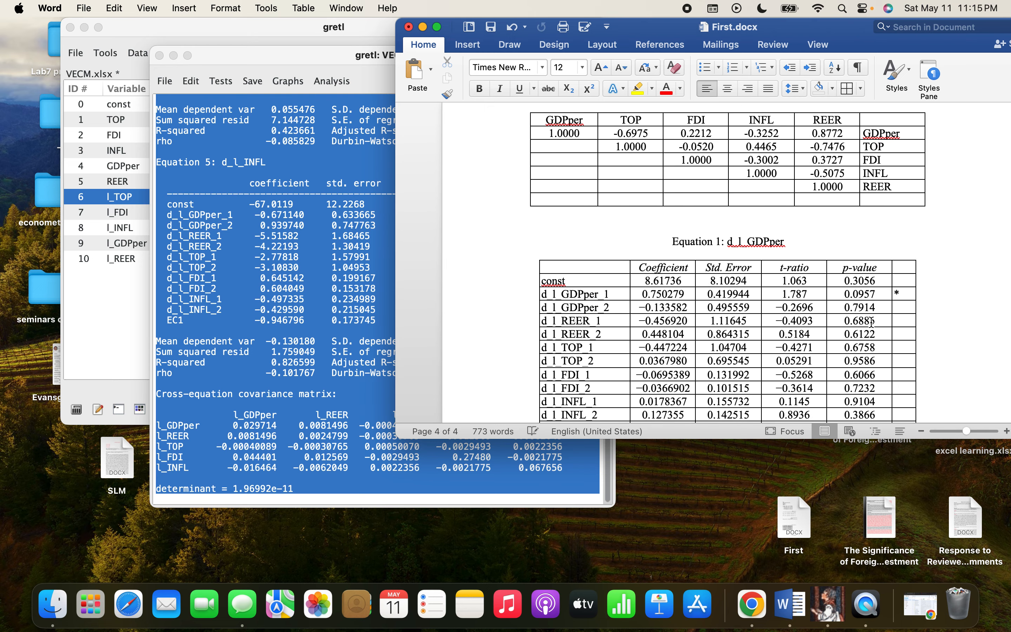
- Add the note "Lag 1= previous one year ago" on a new line above the Equation 1: d_l_GDPper heading
scroll(873, 322, down, 5)
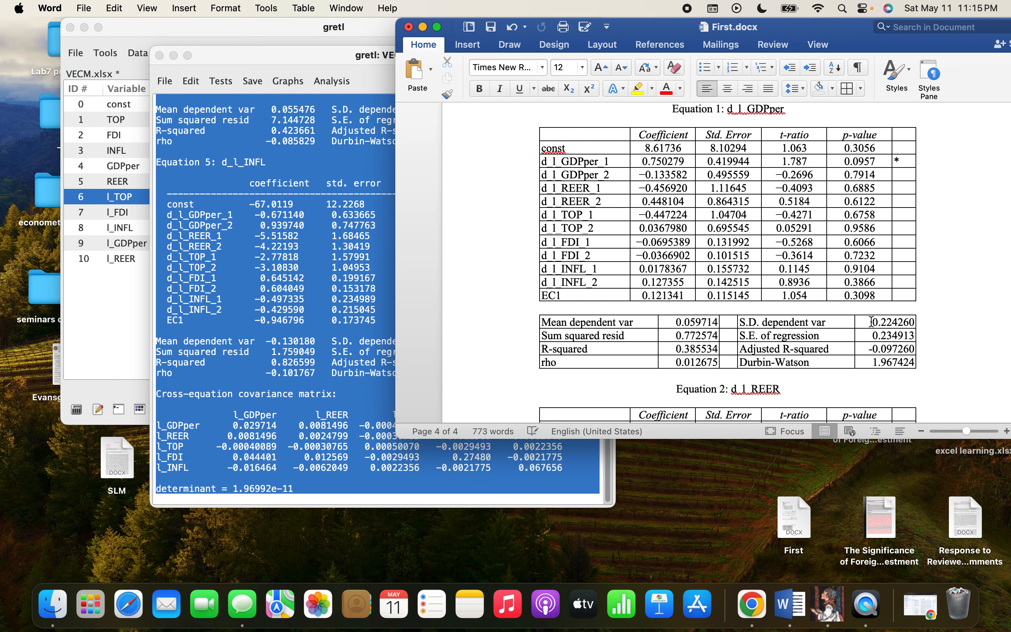
scroll(796, 294, up, 4)
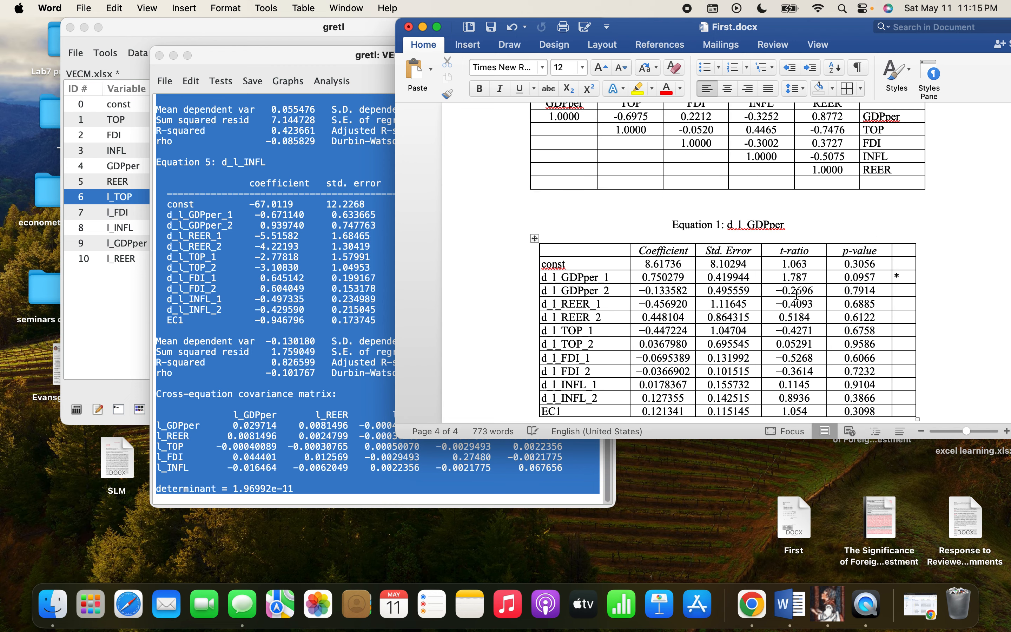
scroll(797, 294, up, 1)
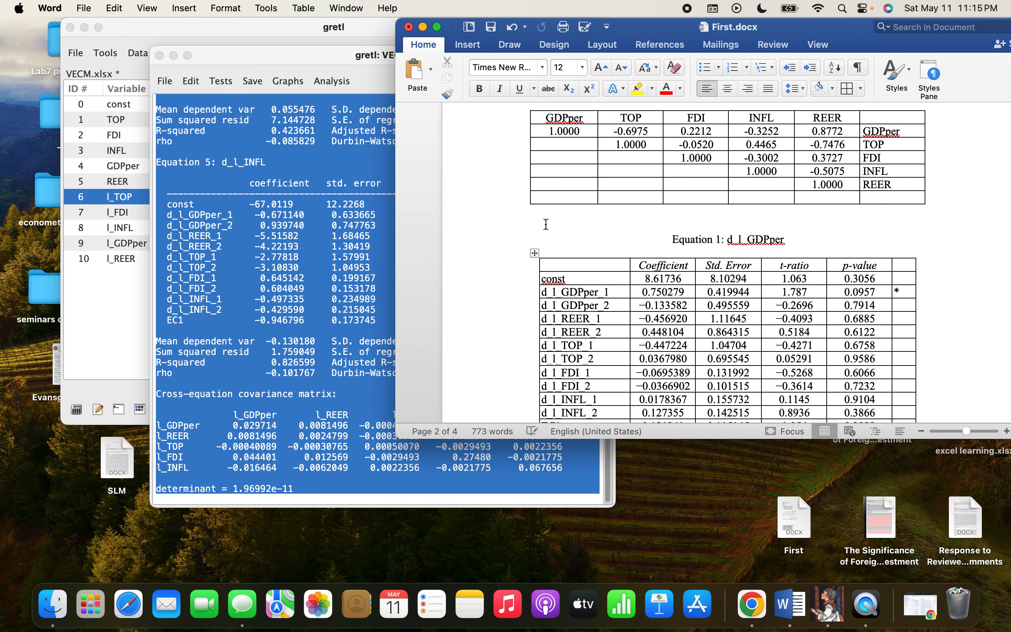
click(544, 246)
key(Return)
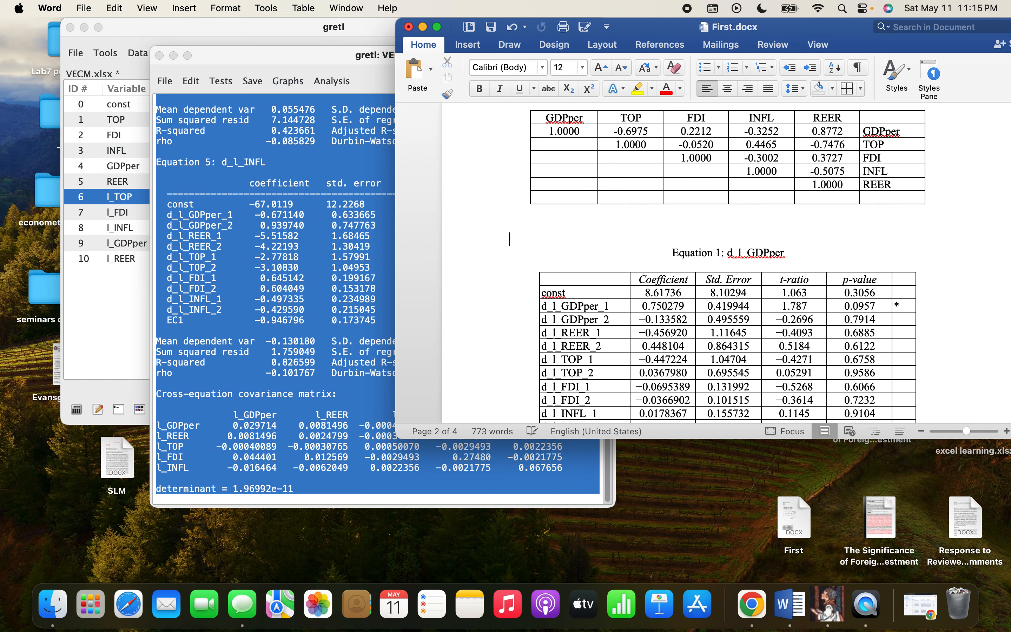
text(lag 1)
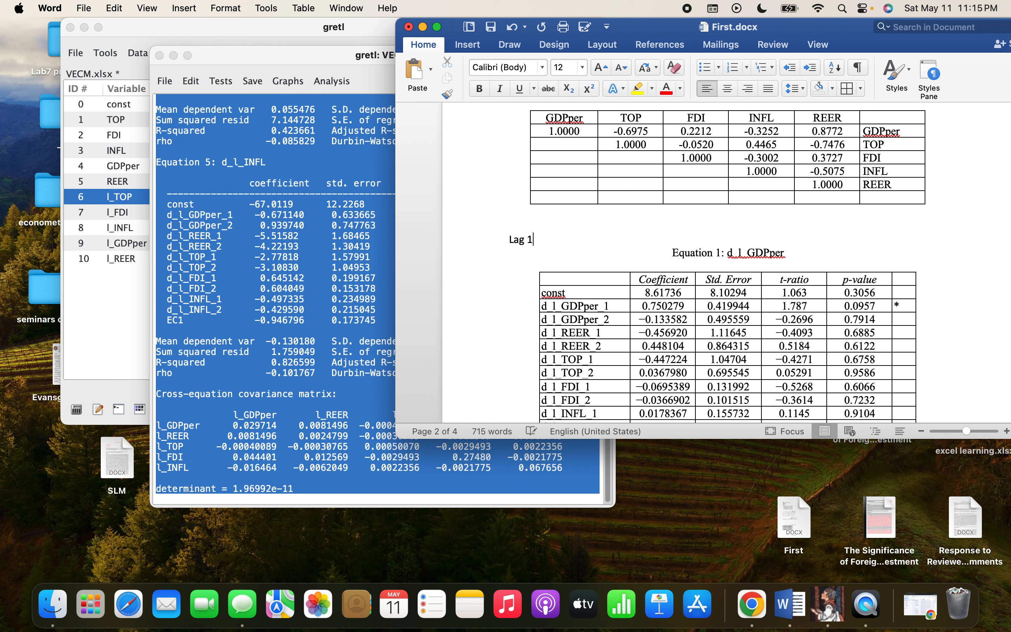
text(= )
text(on)
text(e)
key(BackSpace)
key(BackSpace)
key(BackSpace)
text(previous one)
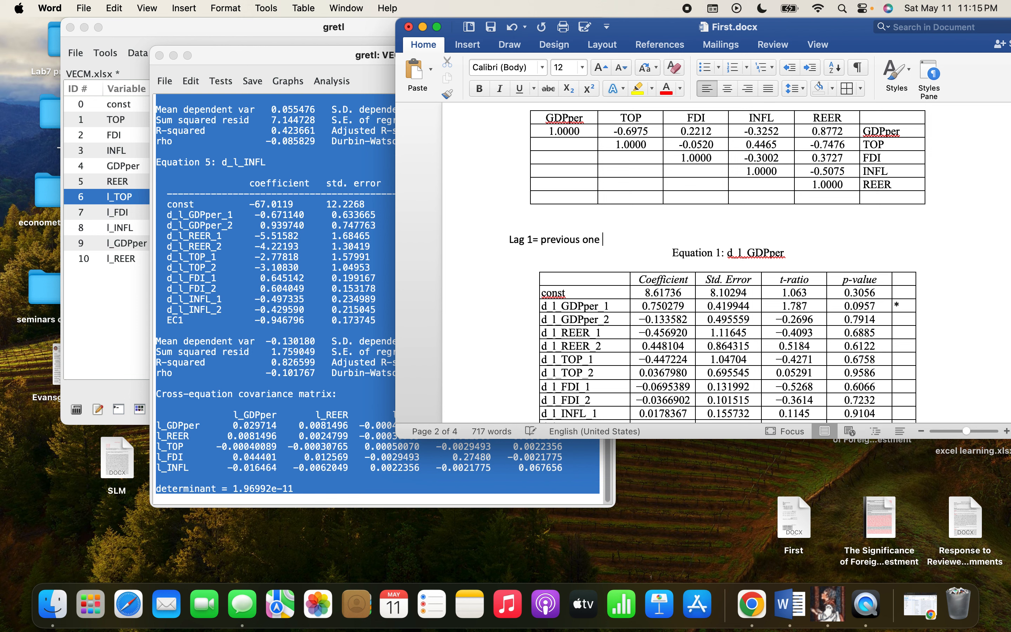
key(BackSpace)
text(year ago)
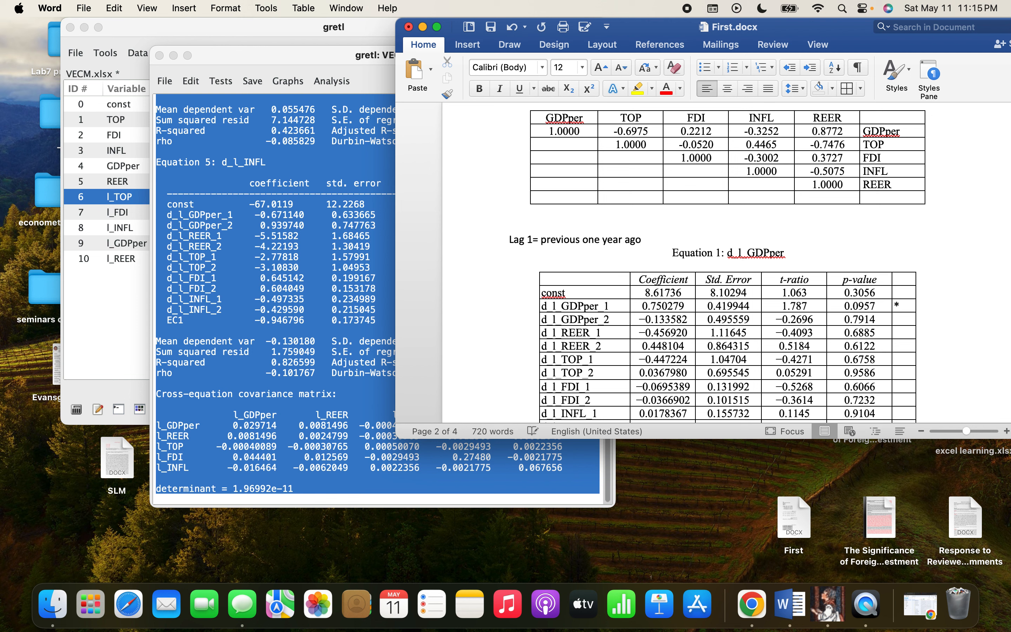
- Add a second note line reading "Lag 2= previous 2 years ago" directly below the Lag 1 note
key(Return)
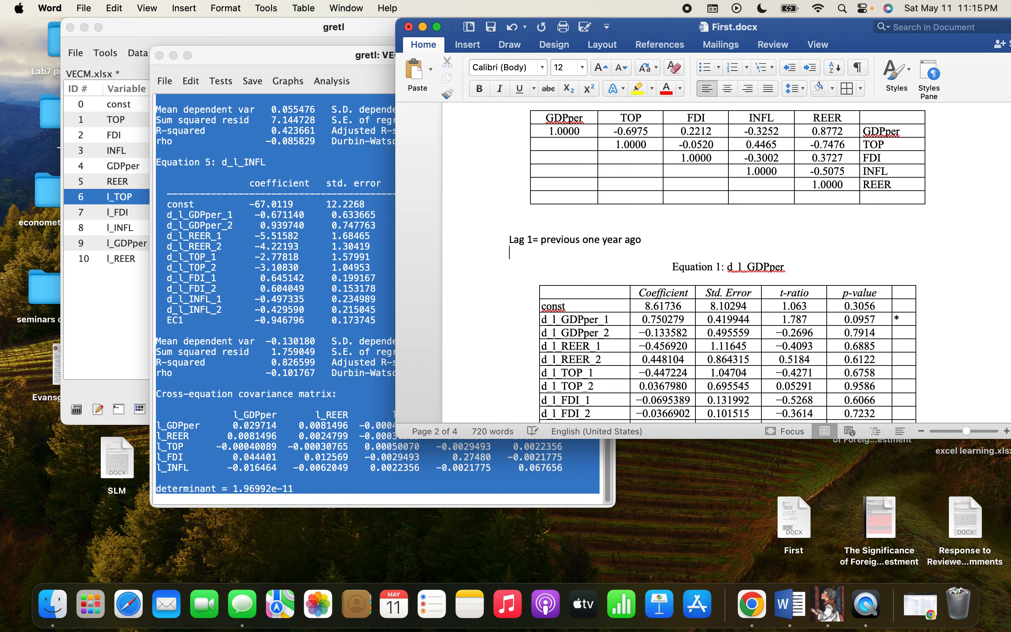
text(lag 2)
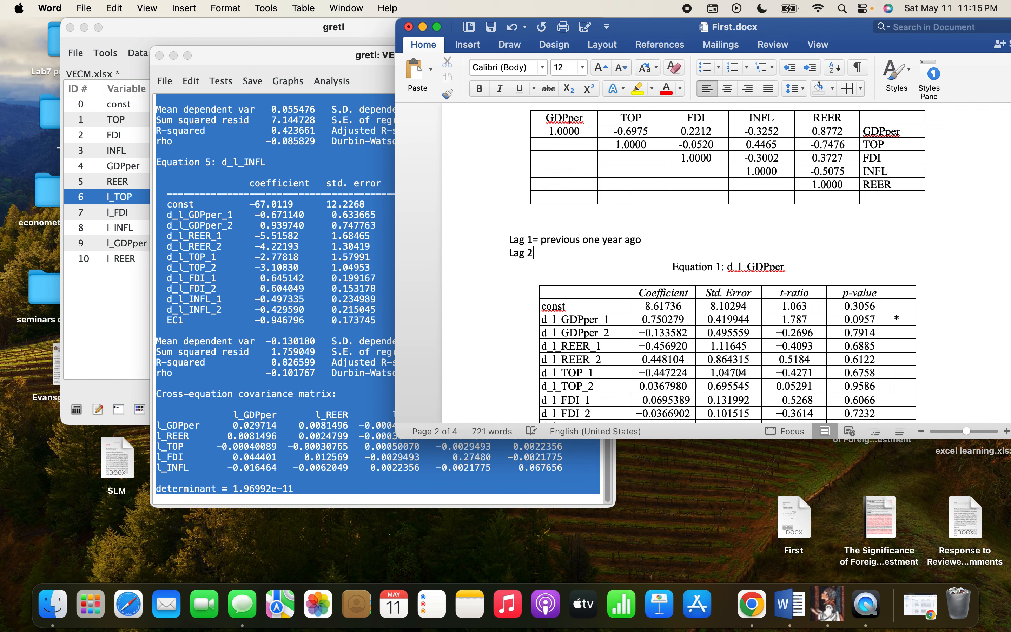
text(=2\)
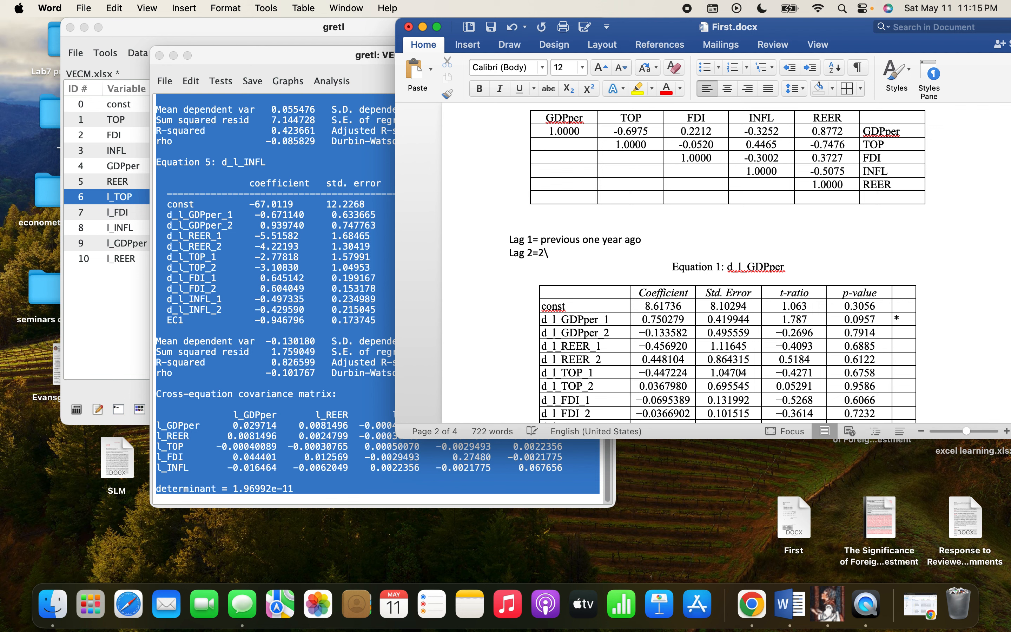
key(BackSpace)
key(BackSpace)
text(2)
key(BackSpace)
text(previous)
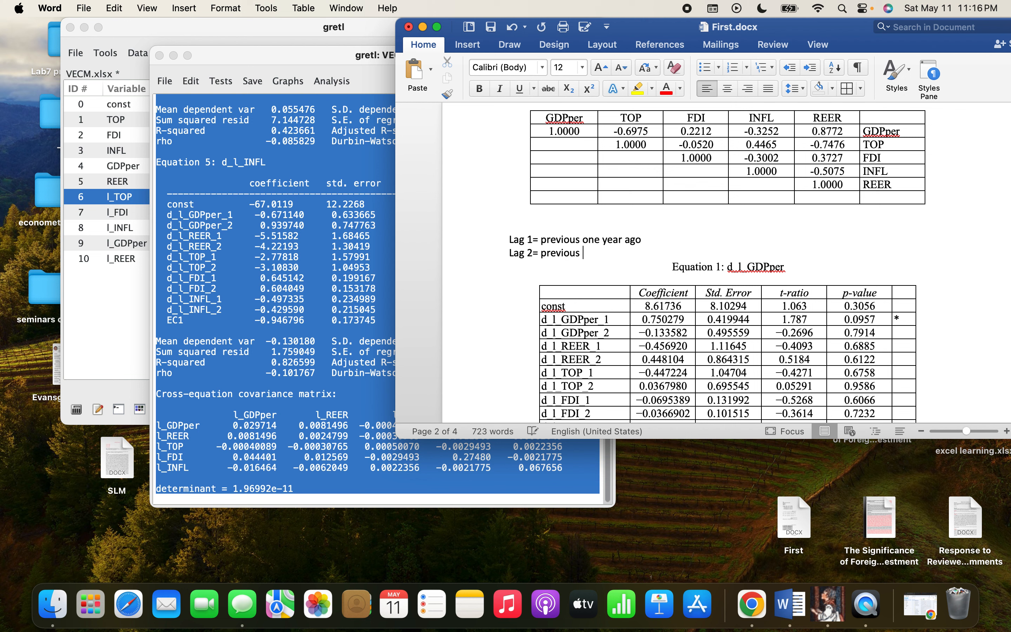
text( 2 years ago]]])
key(BackSpace)
key(BackSpace)
key(BackSpace)
key(BackSpace)
key(BackSpace)
text(0)
key(BackSpace)
text(o)
- Examine the lag 1 and lag 2 rows of the Equation 1 table, especially the d_l_GDPper_1 coefficient
scroll(579, 239, down, 1)
scroll(579, 239, down, 9)
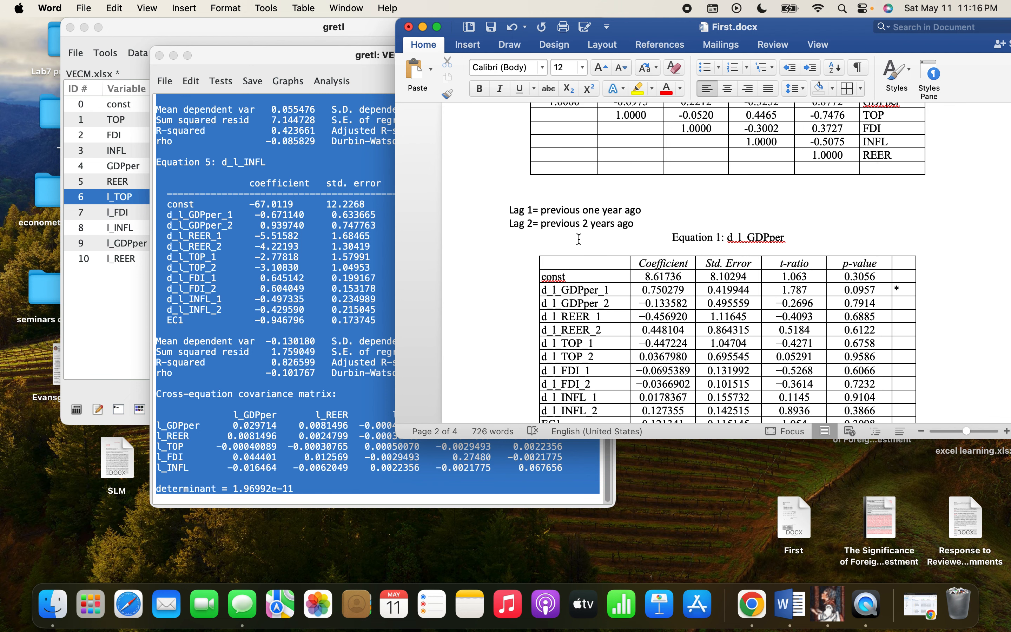
scroll(579, 239, down, 2)
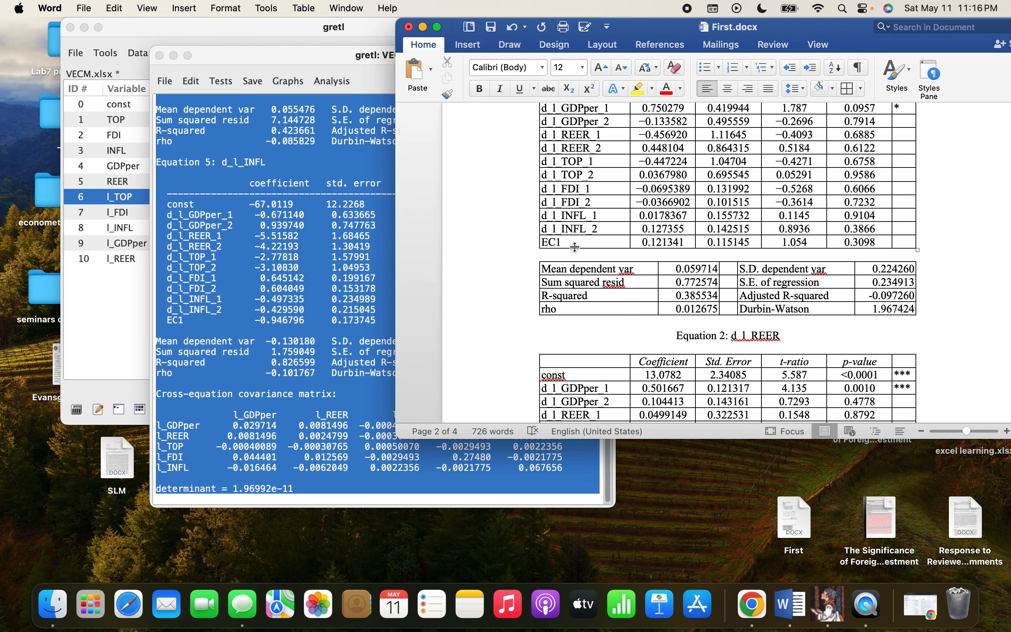
scroll(587, 237, up, 6)
scroll(575, 248, up, 2)
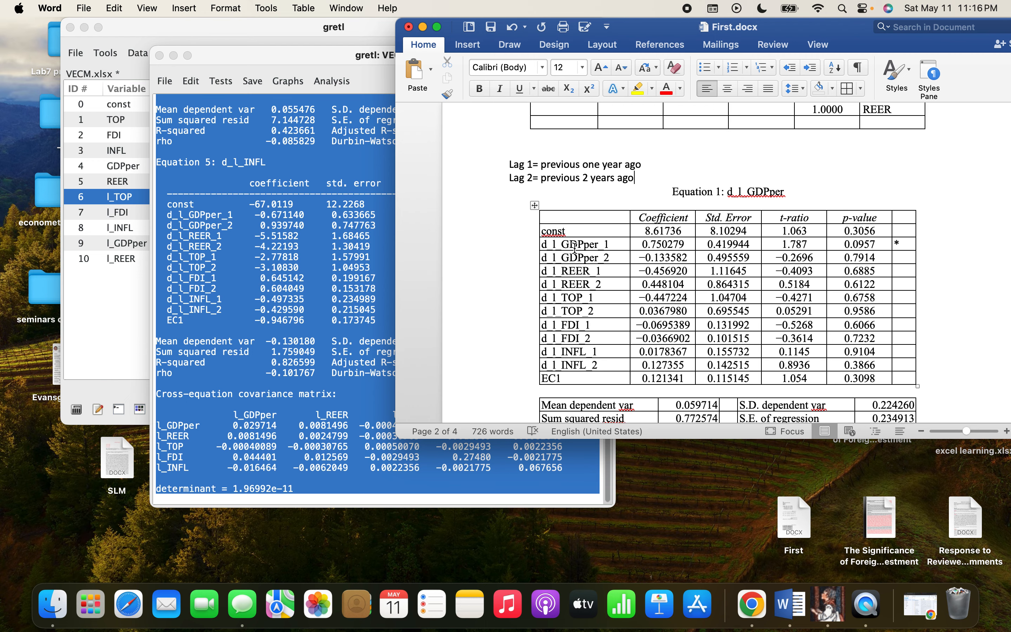
scroll(576, 248, down, 1)
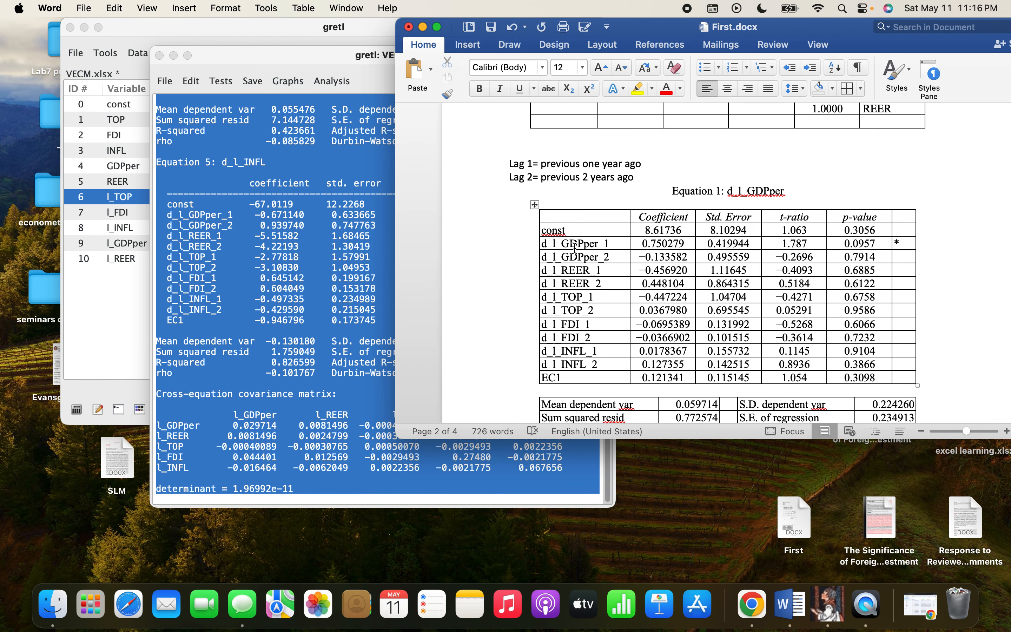
scroll(575, 247, up, 2)
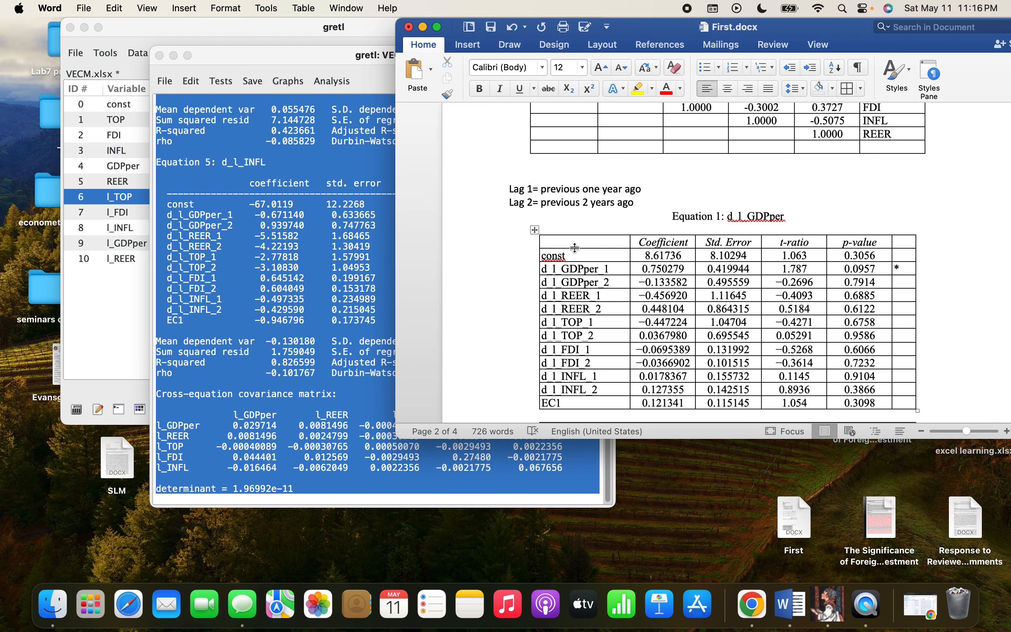
scroll(589, 247, up, 3)
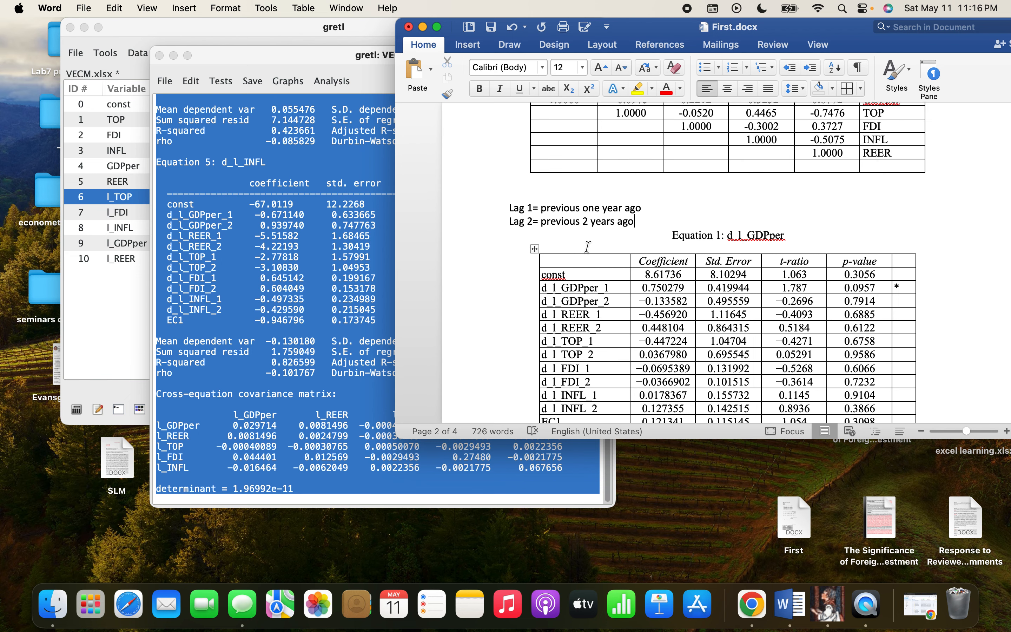
scroll(588, 246, up, 10)
scroll(588, 247, down, 15)
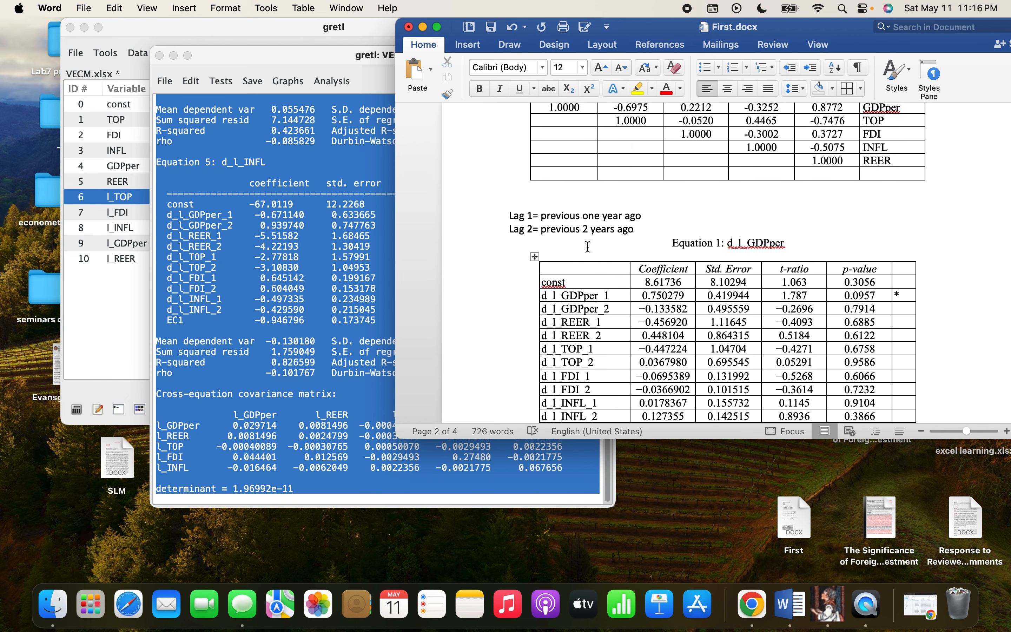
scroll(588, 247, down, 2)
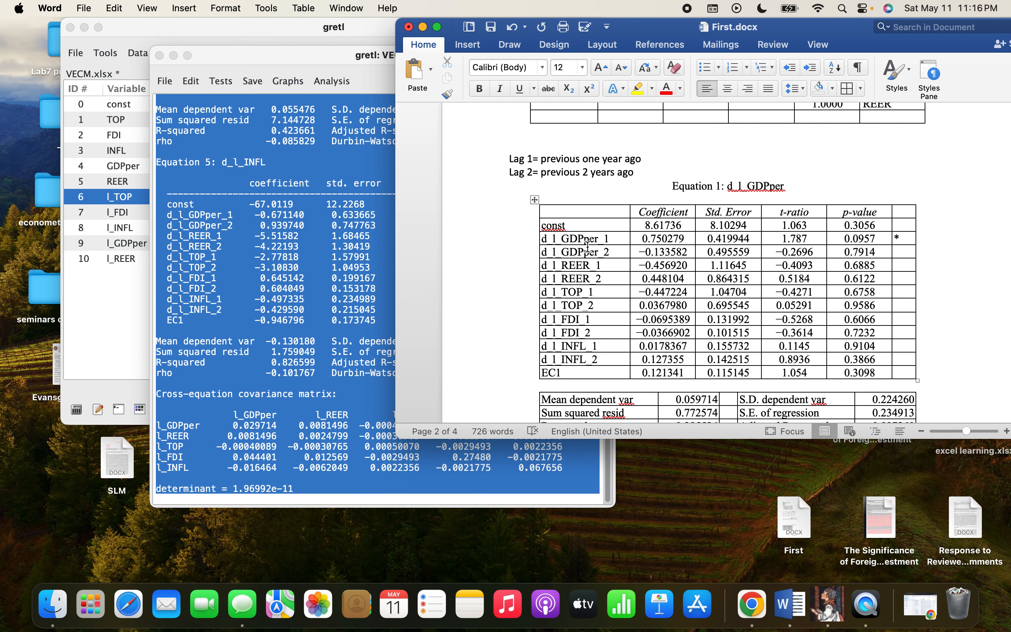
scroll(588, 247, down, 2)
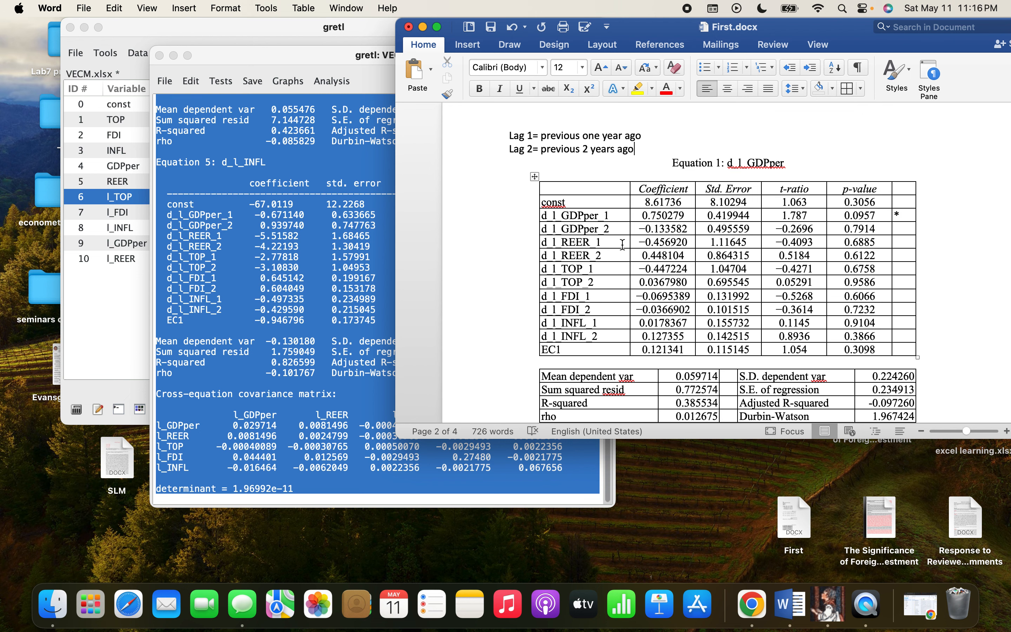
scroll(623, 244, down, 2)
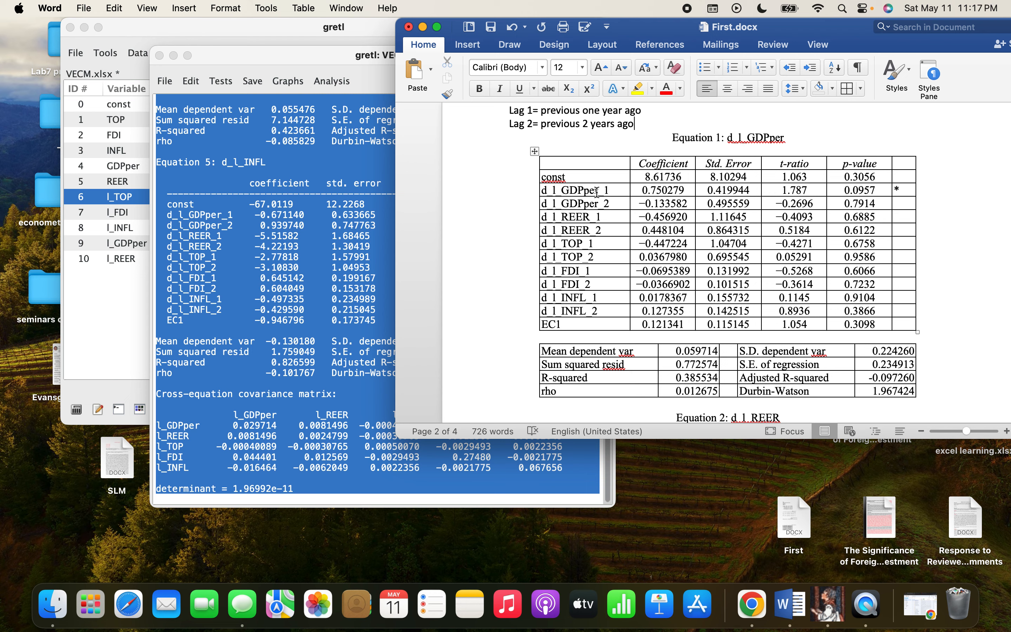
scroll(623, 180, up, 2)
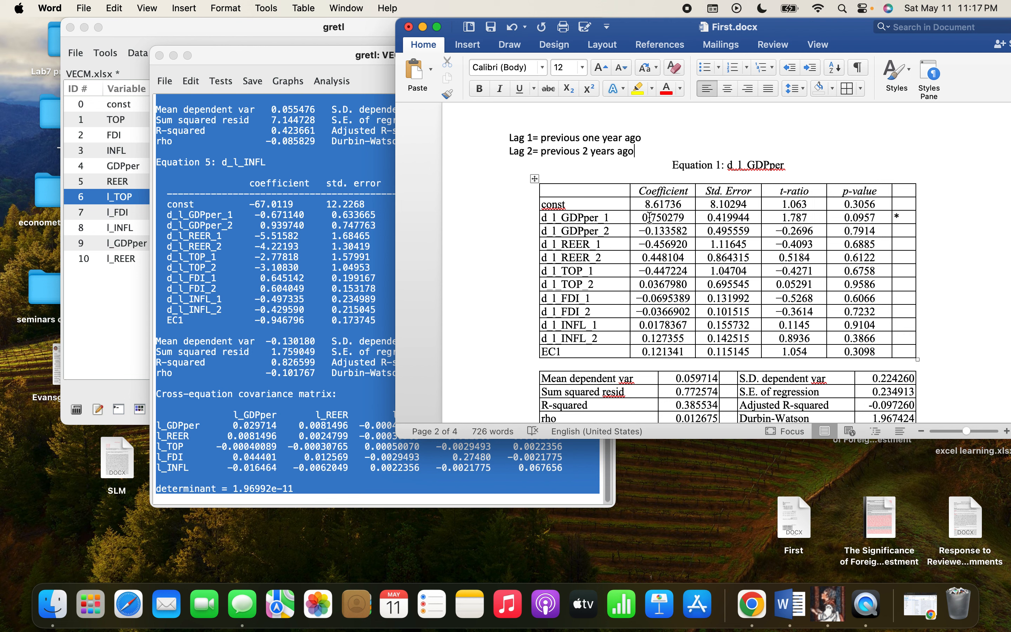
drag(642, 217, 662, 217)
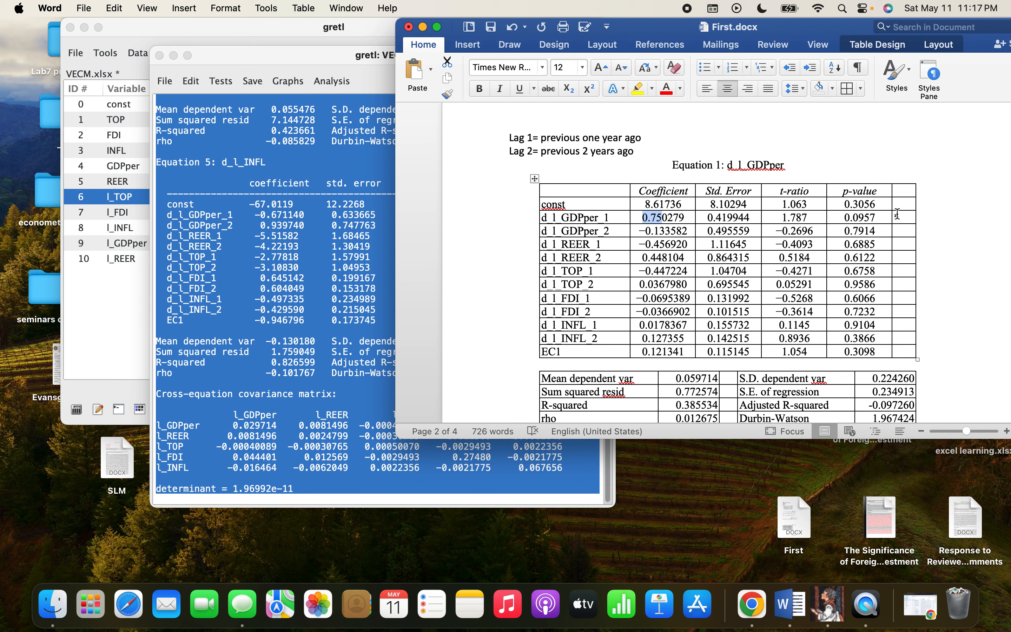
- Add the significance legend "*10% , **5%, ***1%" below the lag notes, leaving one blank line between them
click(635, 153)
key(Return)
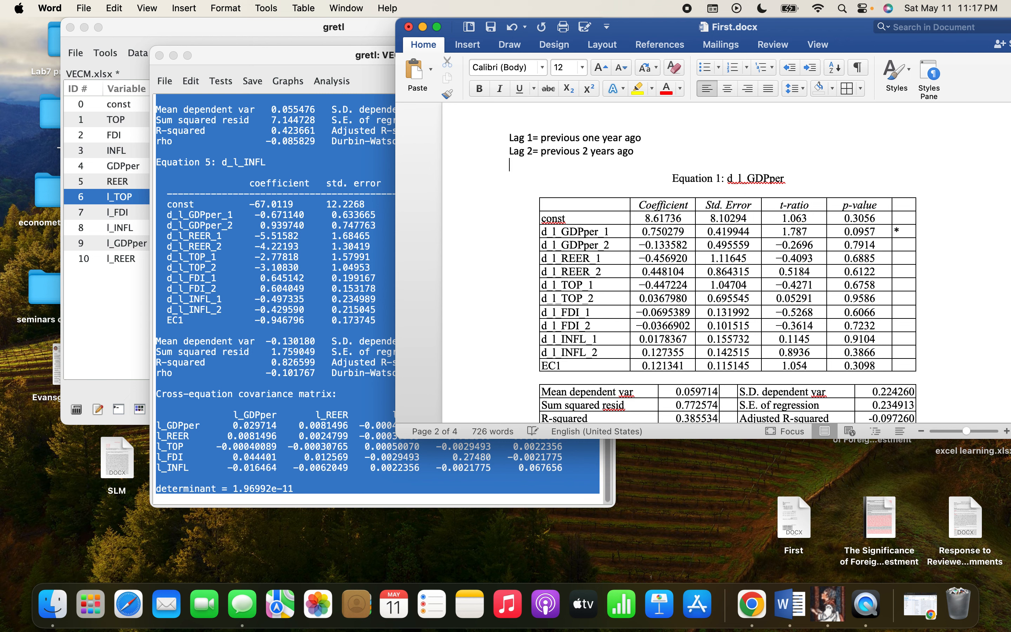
key(Return)
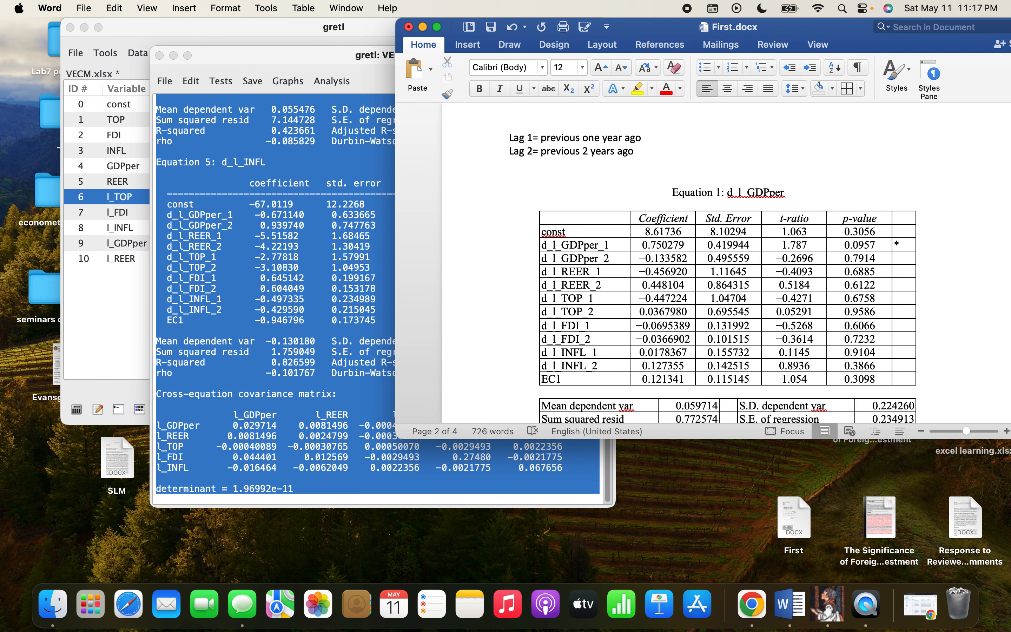
text(*)
key(BackSpace)
text(*10% , **5%, ***1%)
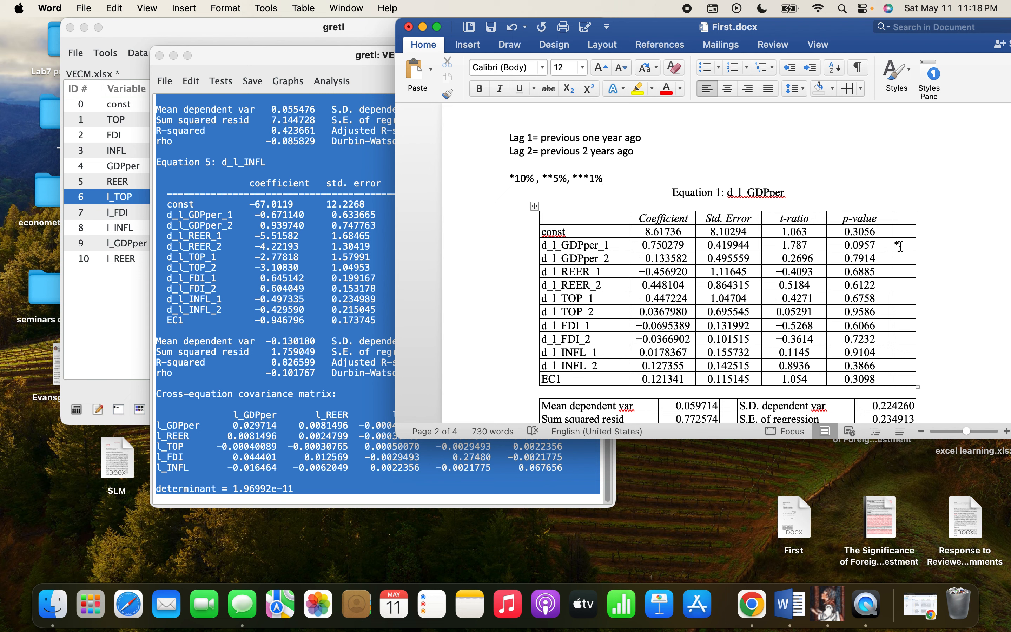
- Review the p-values and significance stars in the coefficient tables of Equation 1: d_l_GDPper and Equation 2: d_l_REER
scroll(894, 249, down, 3)
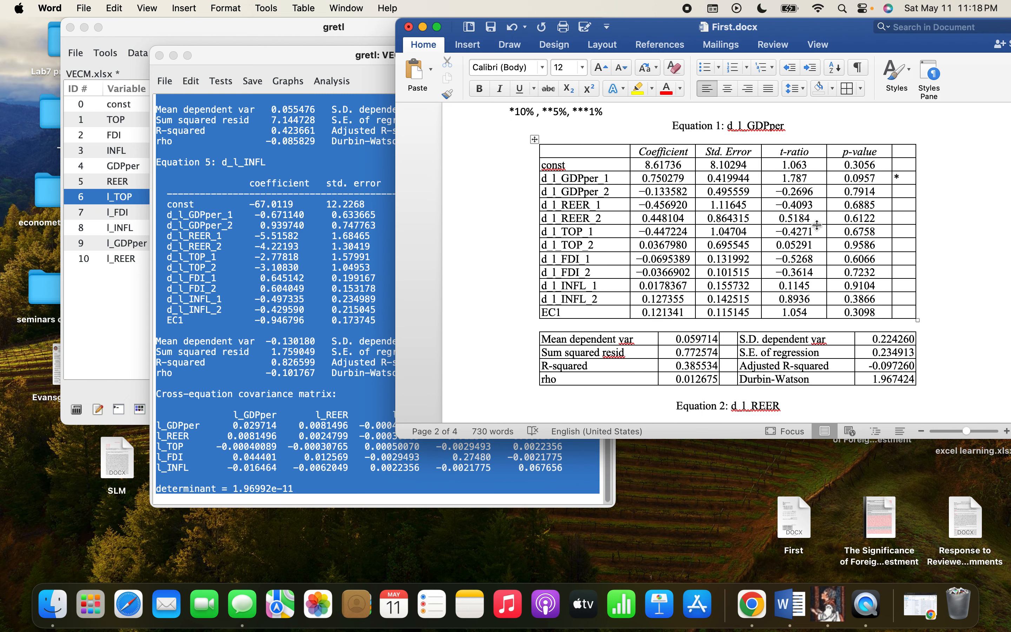
scroll(794, 216, up, 1)
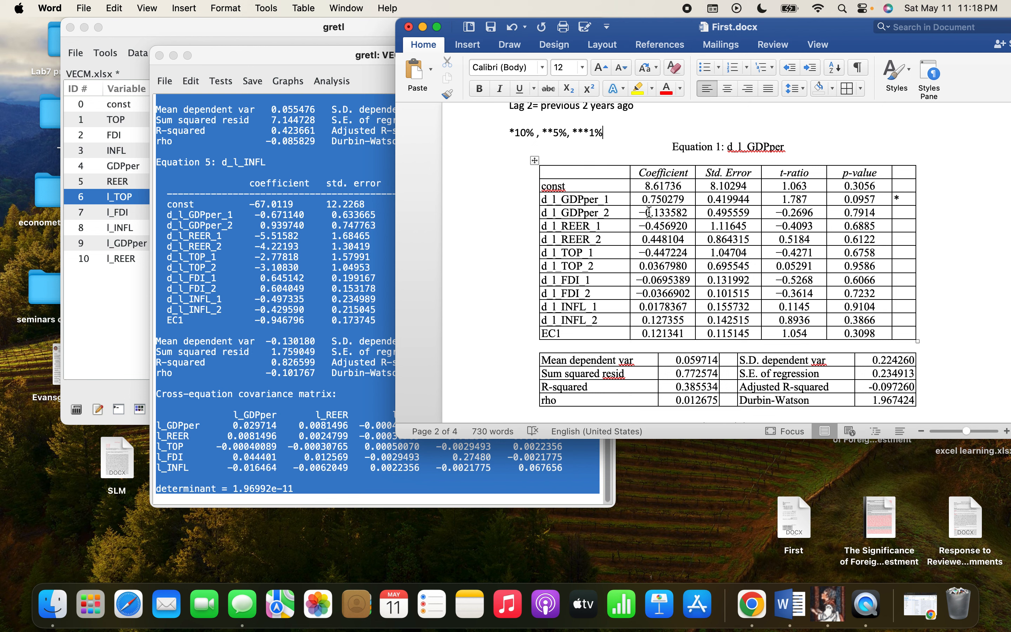
double_click(898, 199)
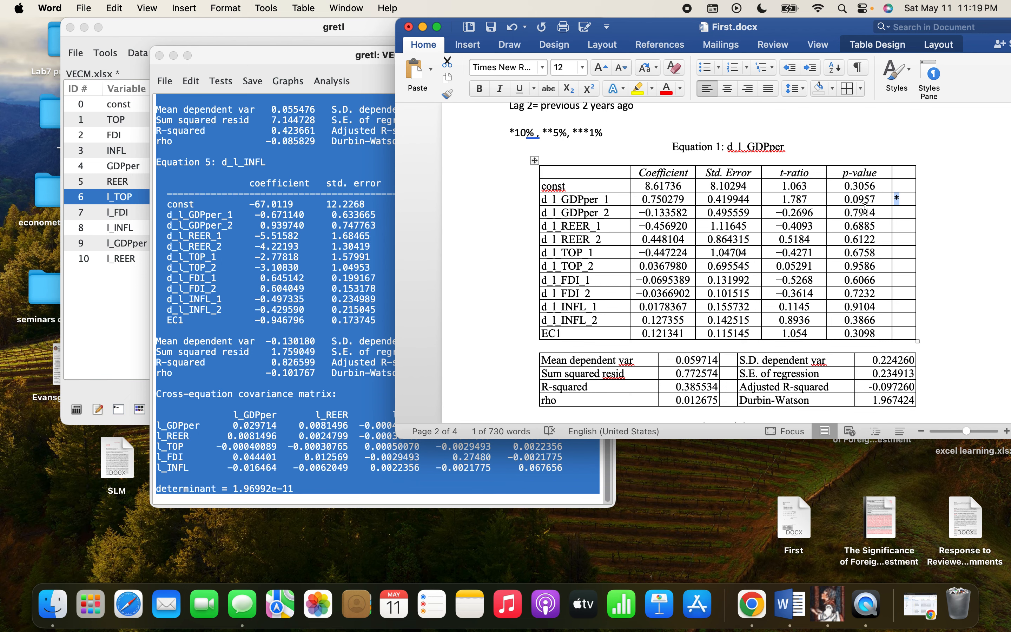
scroll(866, 209, down, 10)
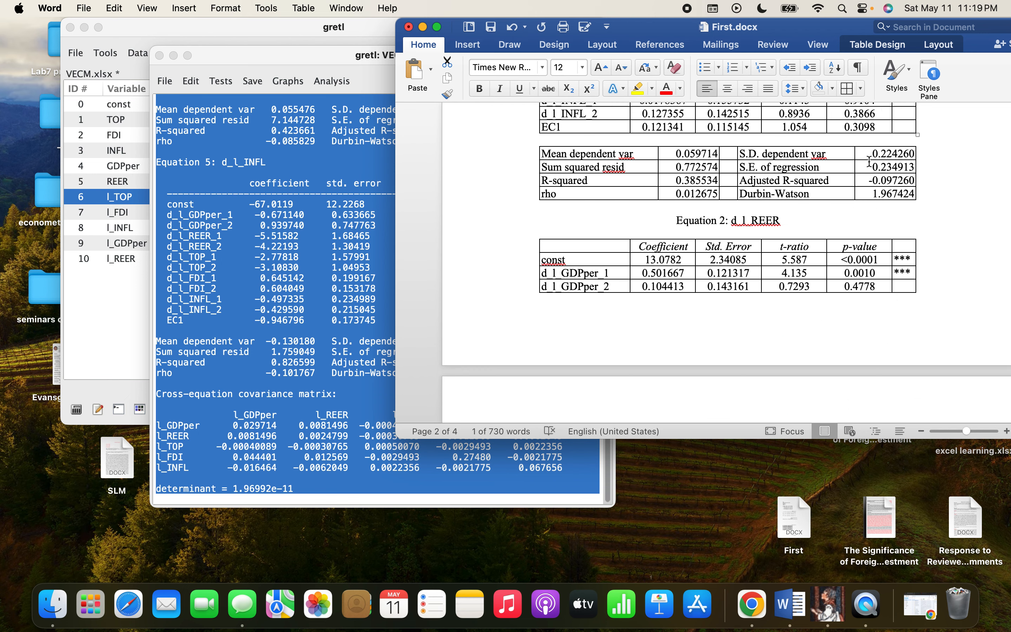
scroll(870, 161, up, 6)
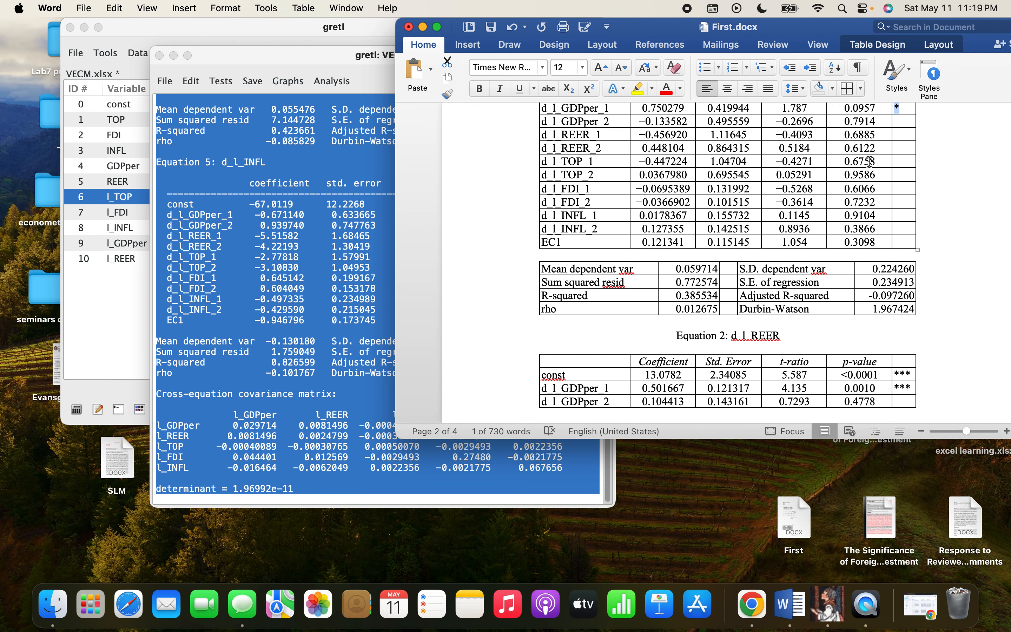
scroll(870, 161, up, 2)
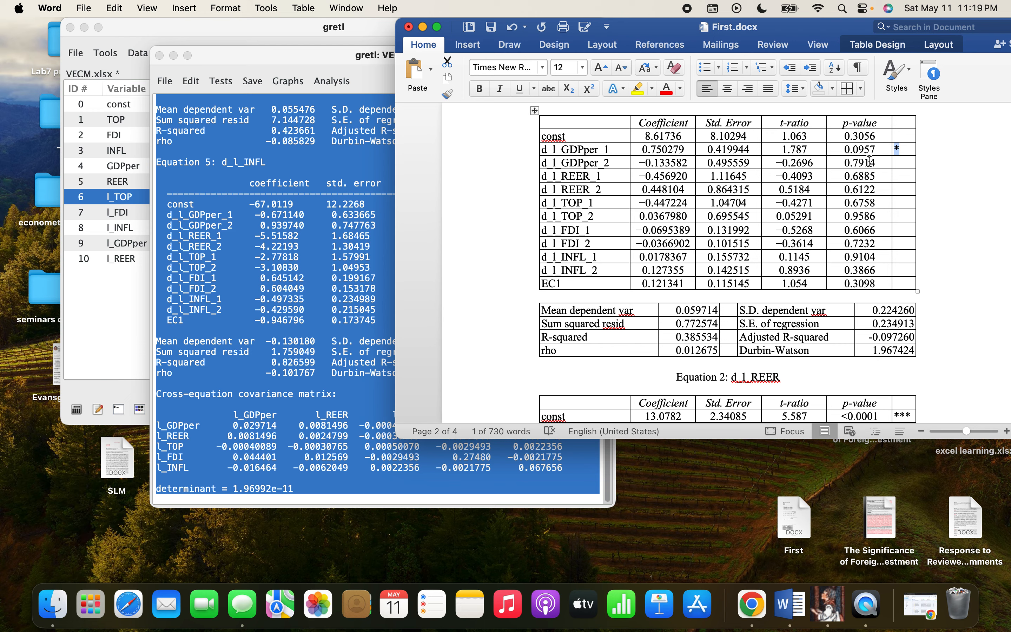
scroll(871, 161, down, 4)
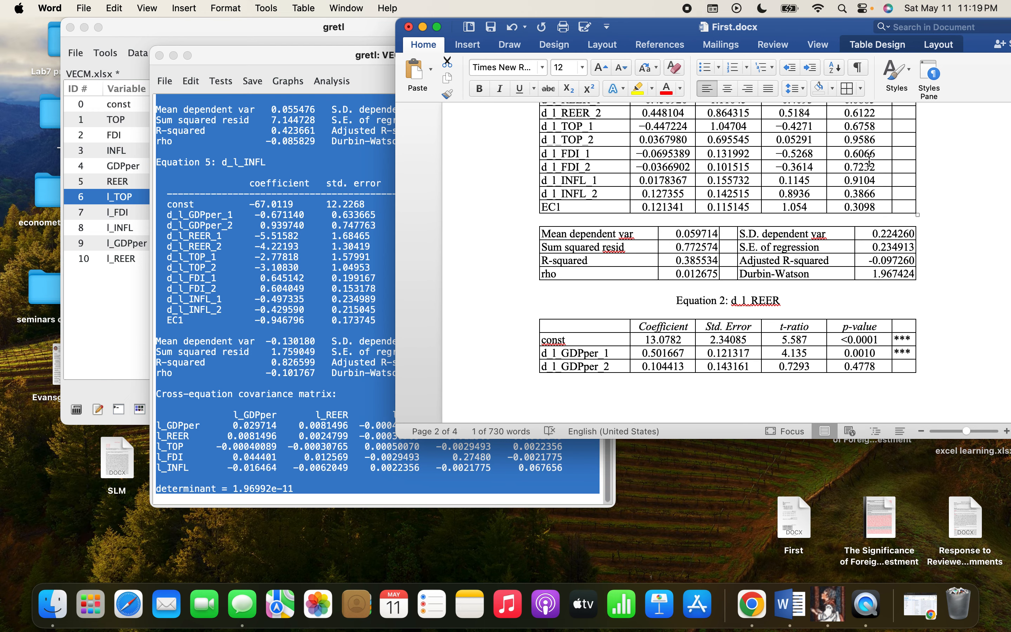
scroll(871, 161, down, 8)
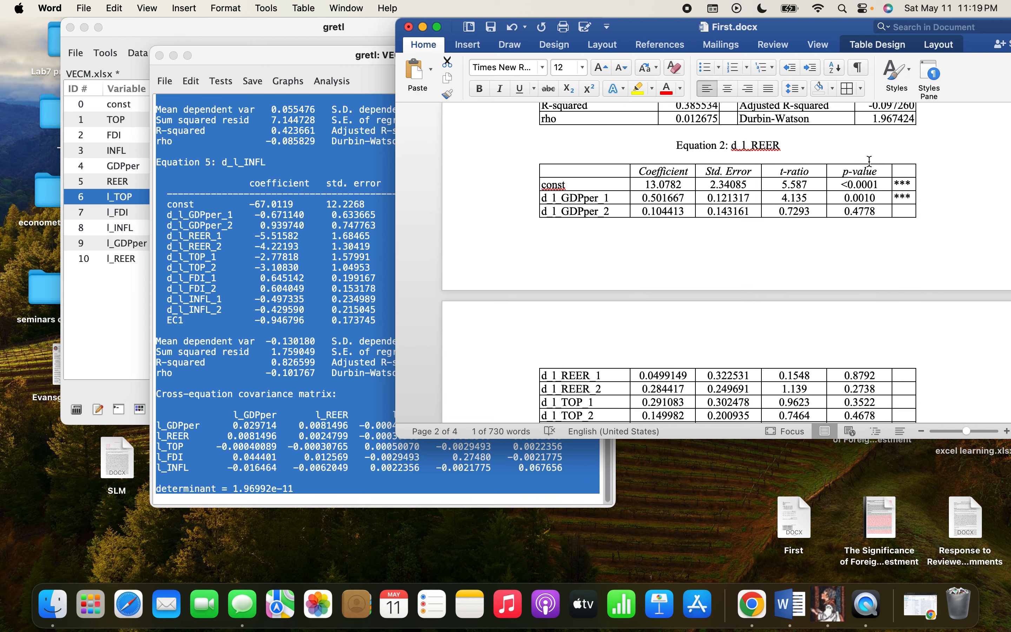
scroll(870, 161, down, 7)
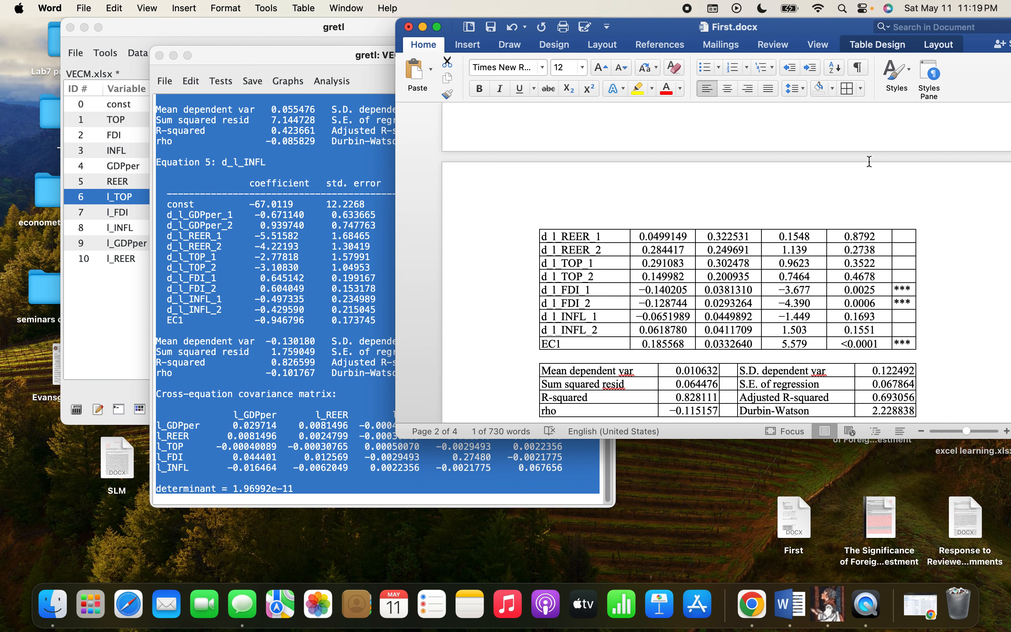
- Examine the d_l_GDPper_1 coefficient in the Equation 2 table in relation to the dependent variable d_l_REER
scroll(871, 161, up, 7)
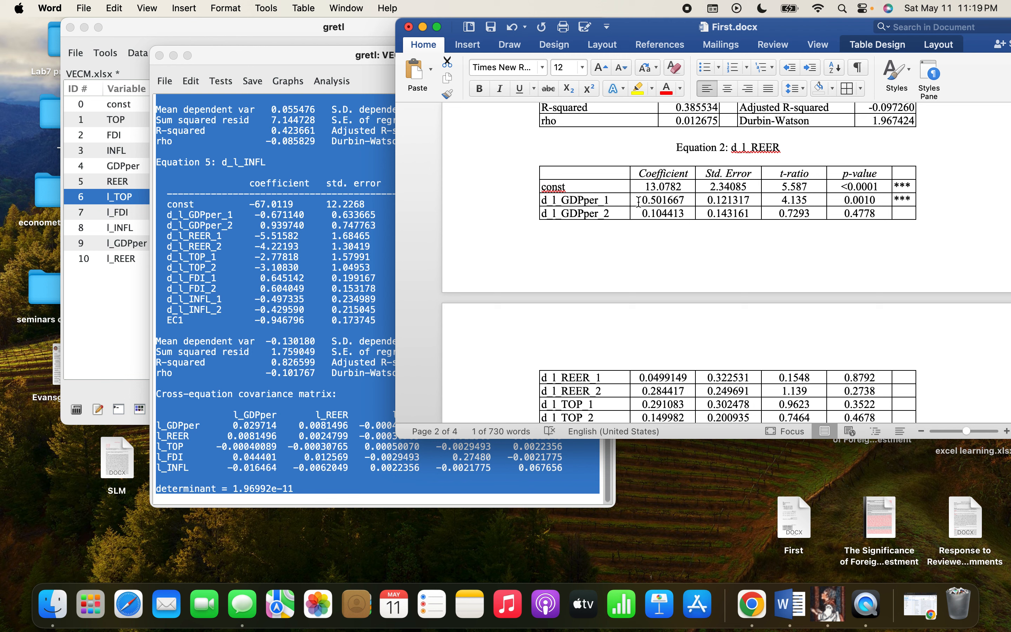
drag(618, 204, 540, 201)
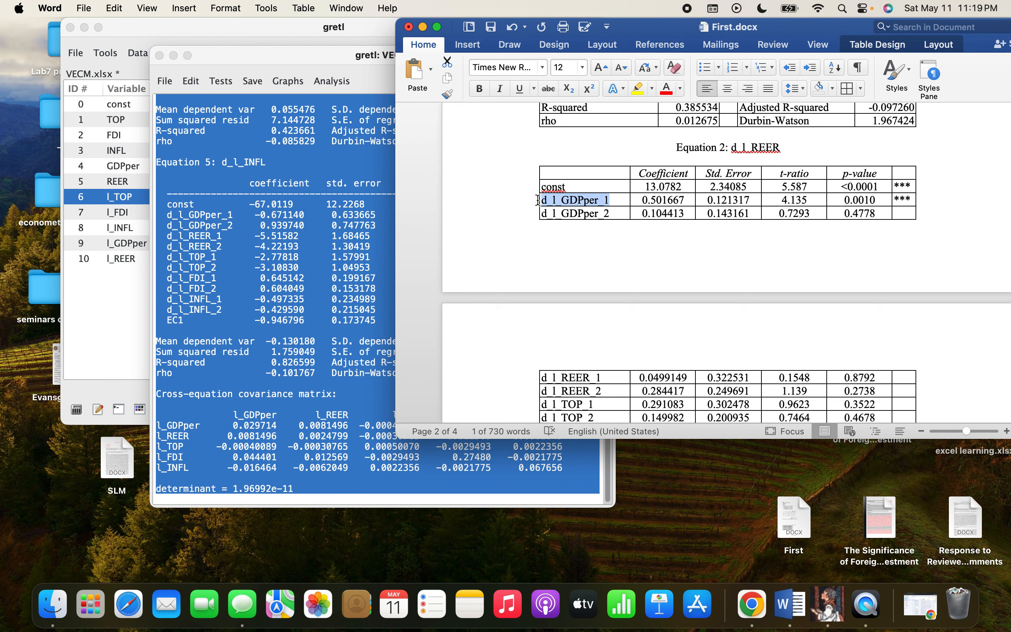
drag(642, 200, 675, 201)
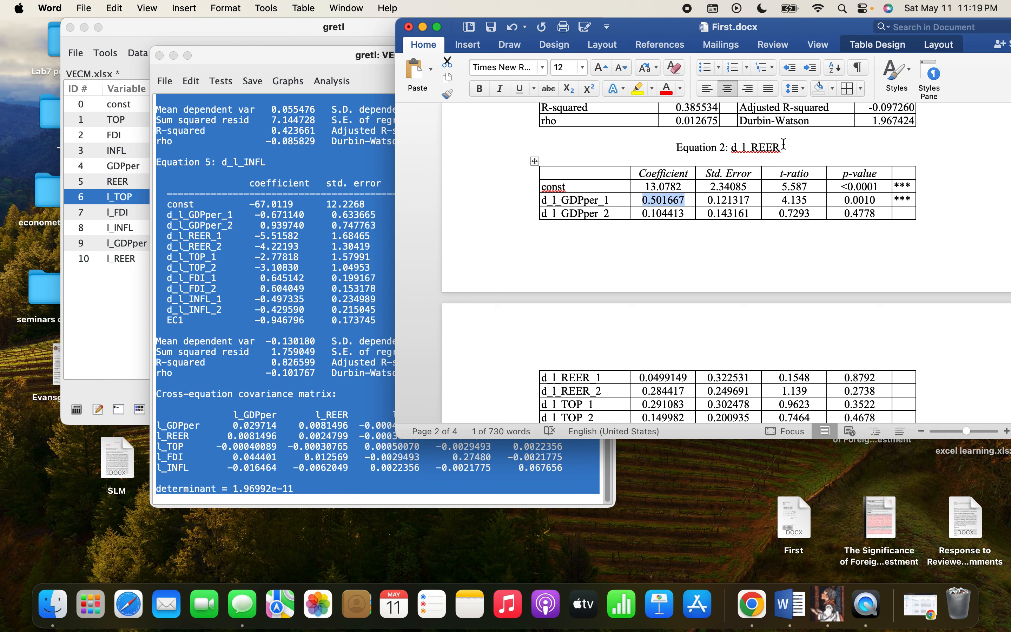
drag(783, 144, 746, 148)
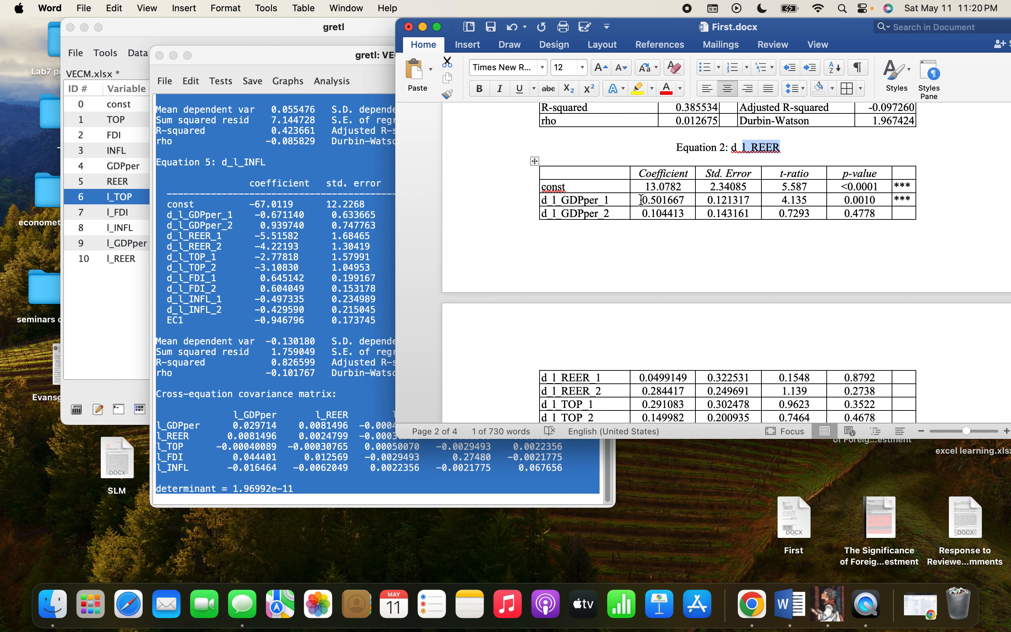
drag(642, 198, 685, 200)
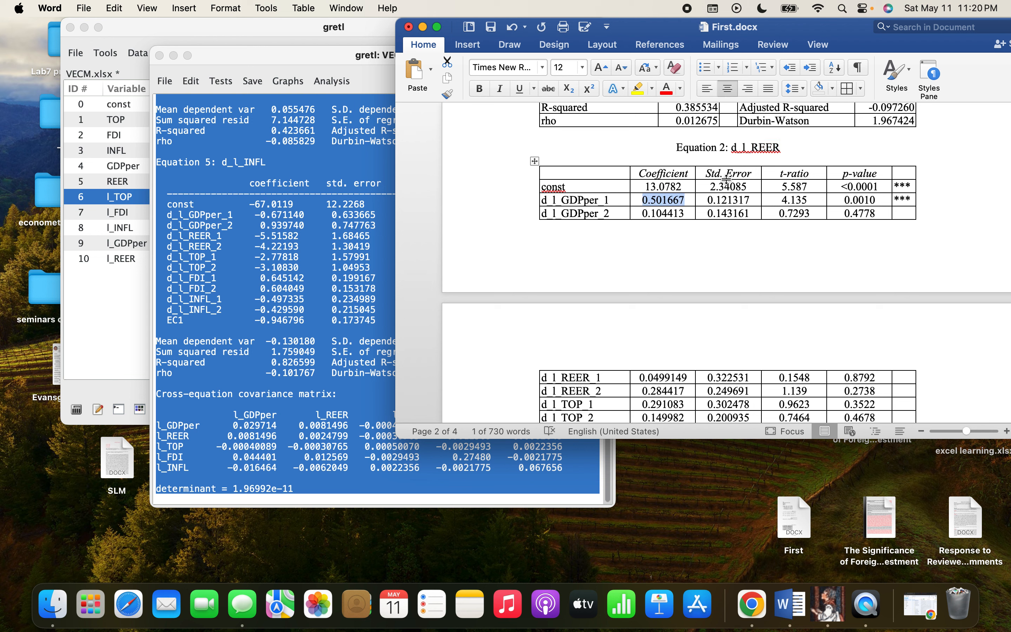
drag(783, 145, 747, 145)
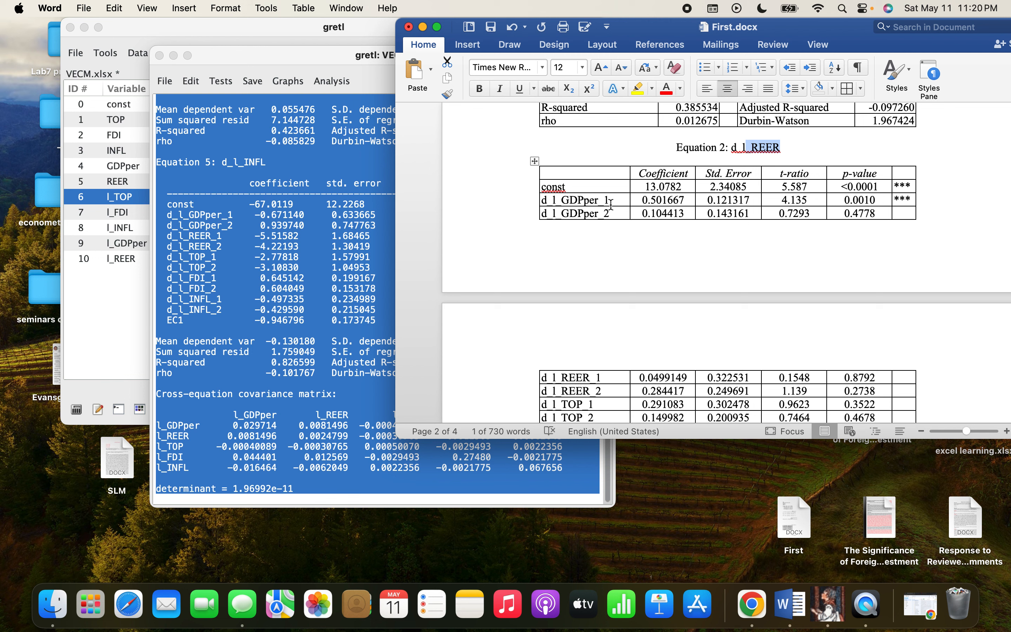
drag(611, 196, 555, 201)
- Review the significance of the remaining lag rows of Equation 2, from d_l_GDPper_2 through the REER, TOP and FDI lags
scroll(586, 231, down, 5)
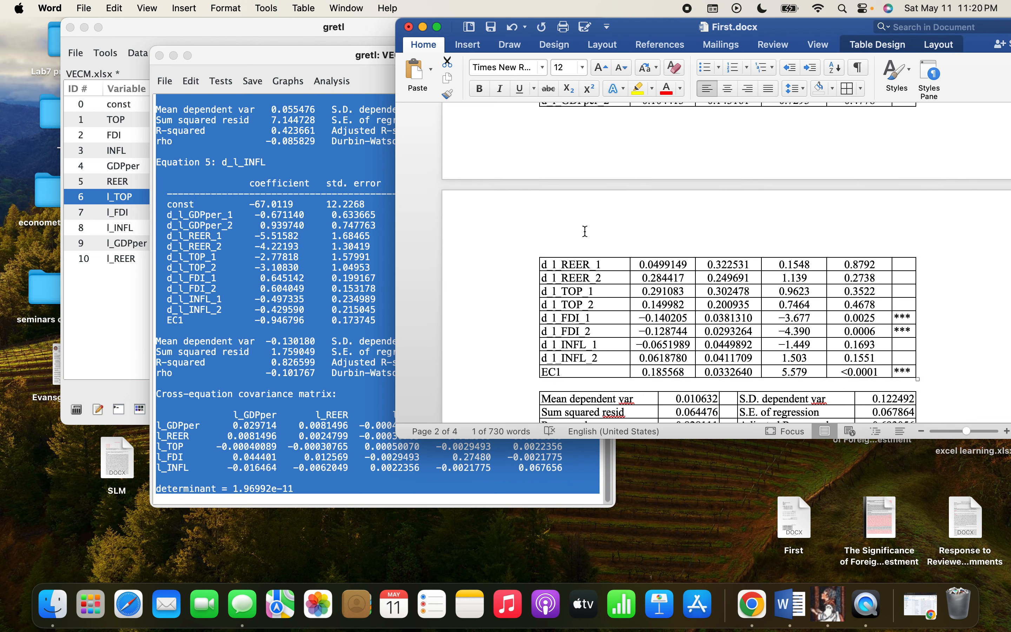
scroll(586, 231, up, 5)
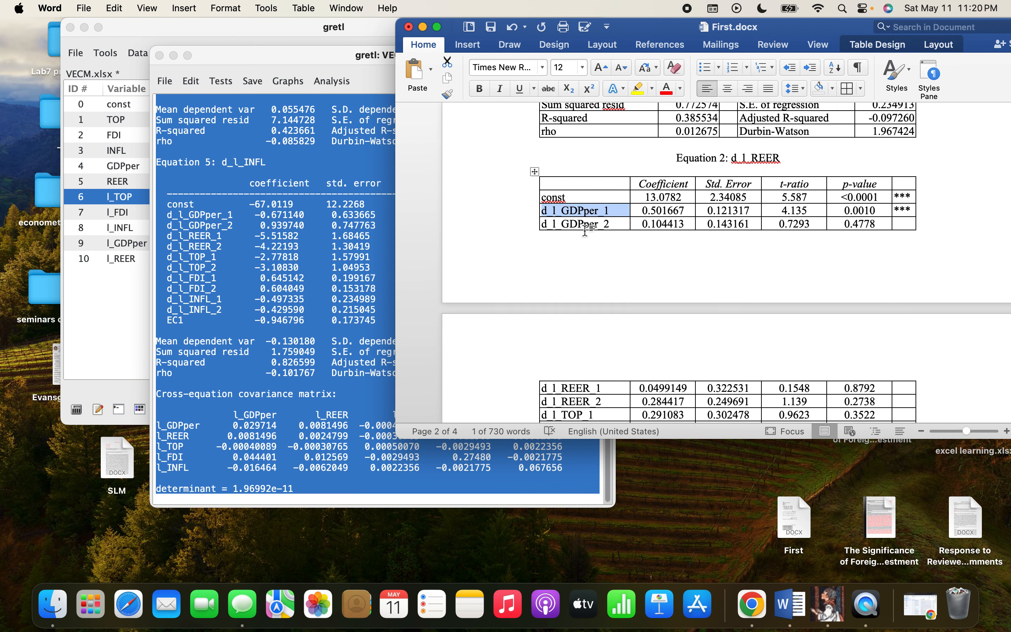
scroll(585, 230, down, 5)
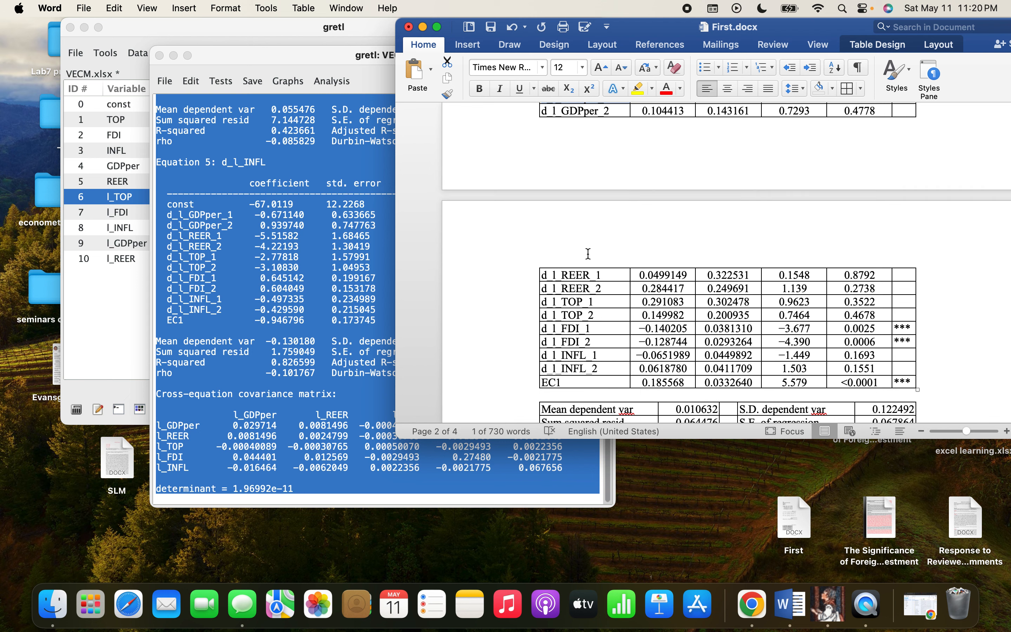
scroll(598, 303, down, 1)
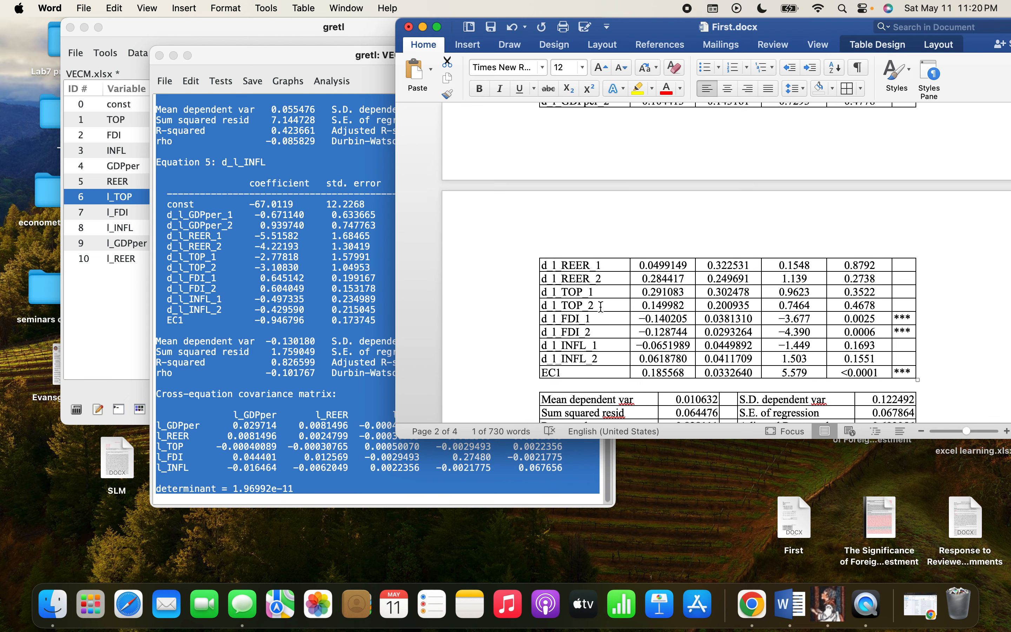
scroll(602, 308, down, 1)
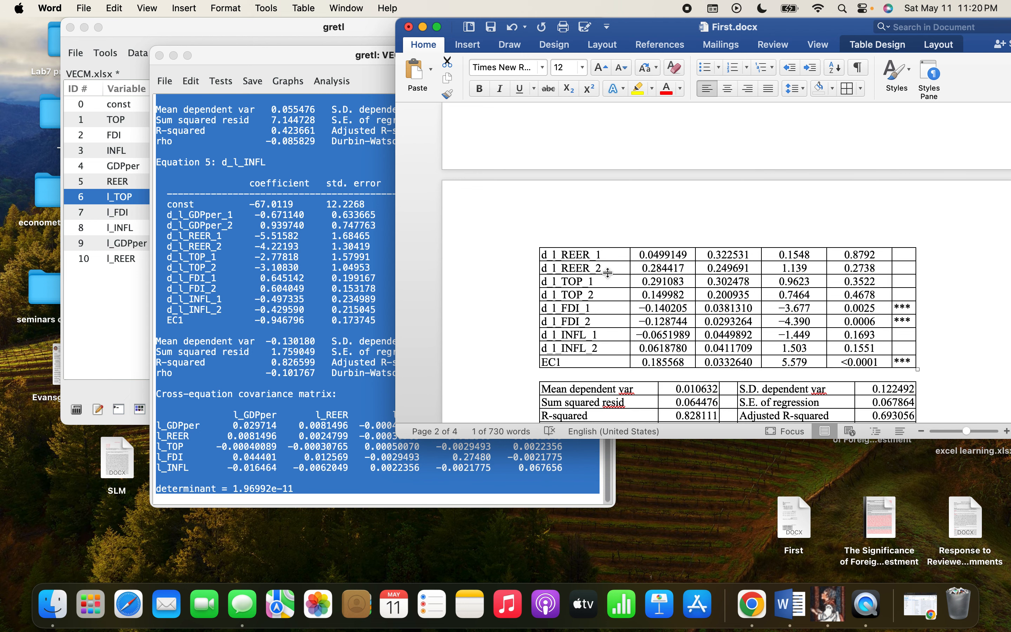
scroll(608, 272, down, 4)
click(608, 273)
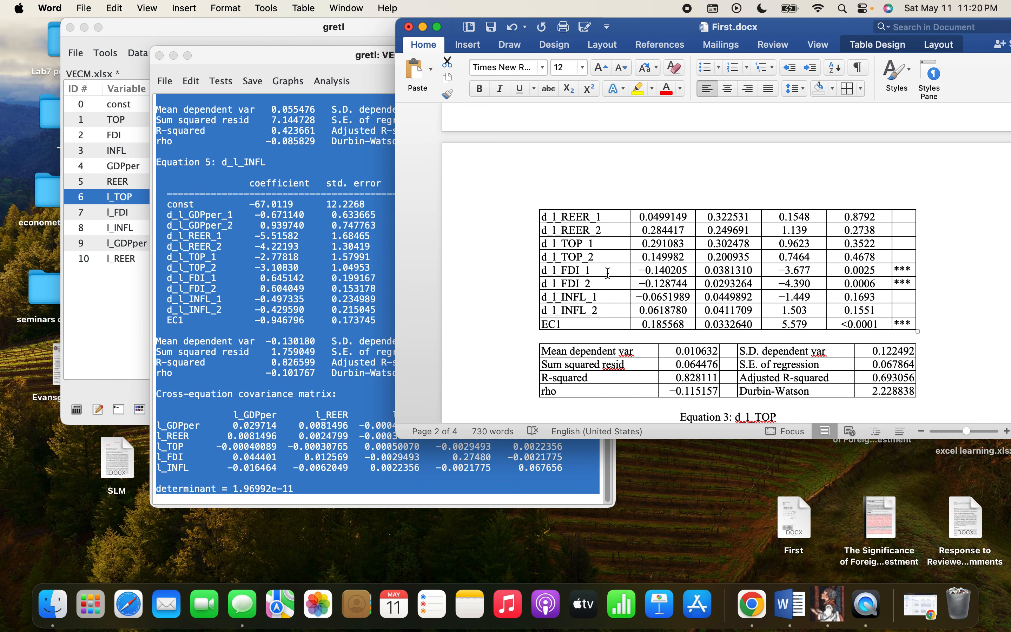
- Examine the d_l_FDI_1 and d_l_FDI_2 rows of Equation 2, focusing on the d_l_FDI_1 coefficient, and compare against the lag and significance notes
scroll(608, 273, up, 5)
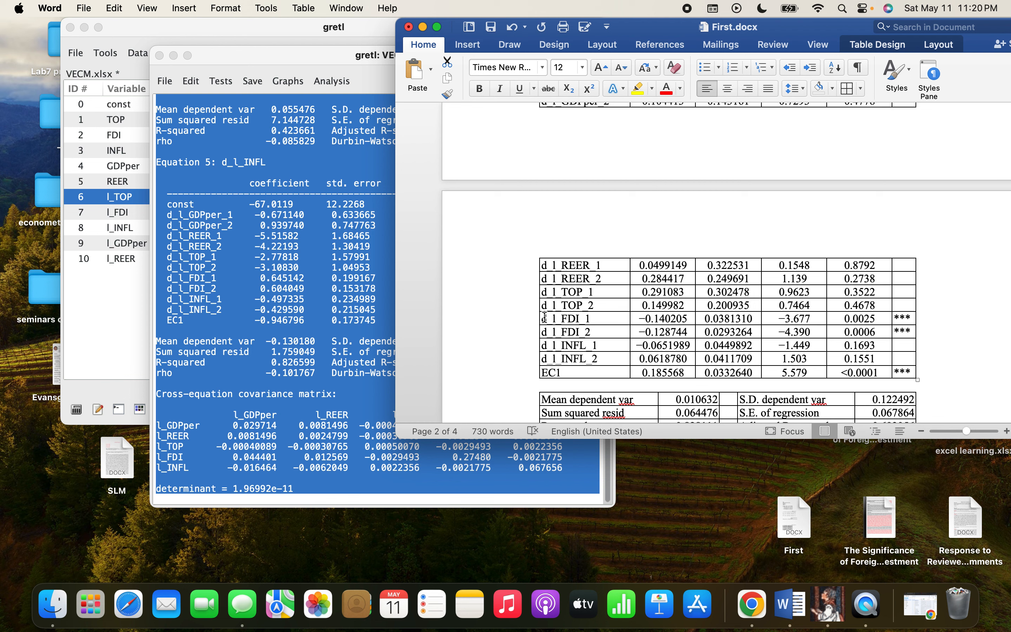
drag(545, 318, 905, 320)
scroll(815, 307, down, 5)
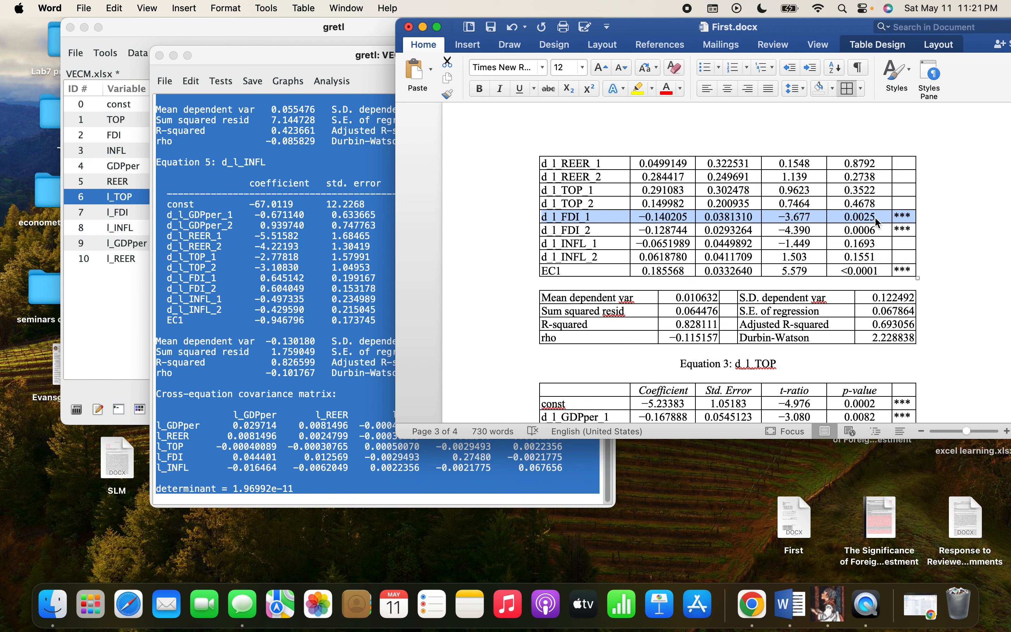
click(690, 227)
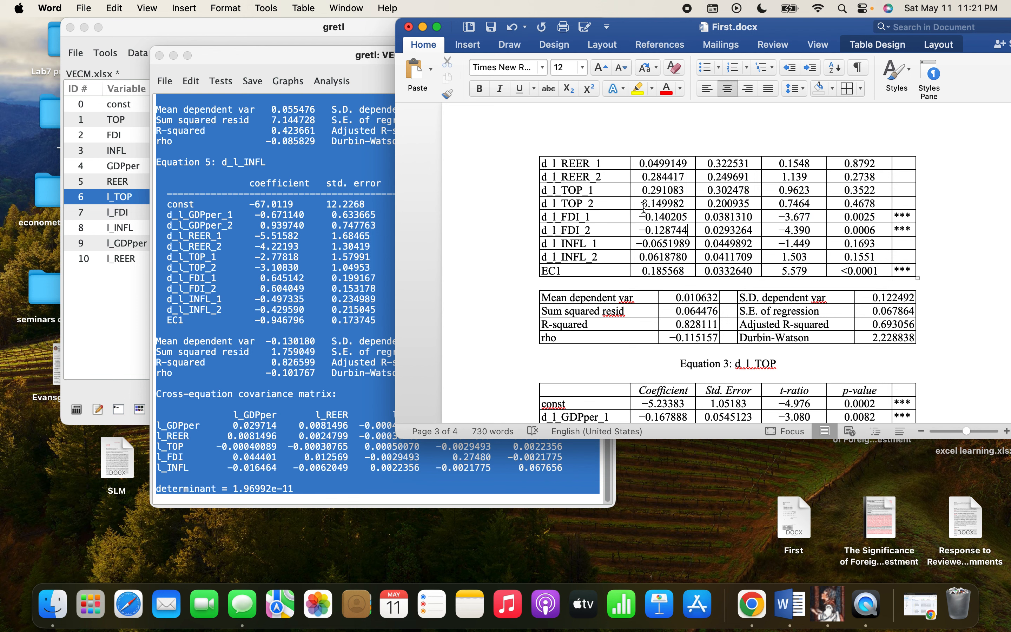
drag(640, 217, 680, 220)
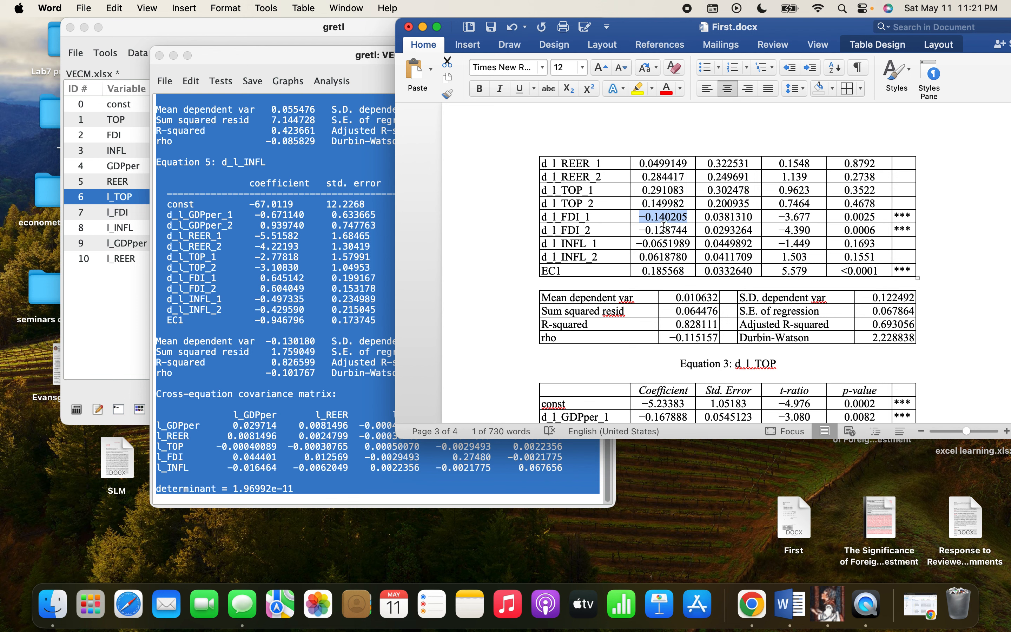
scroll(670, 220, up, 5)
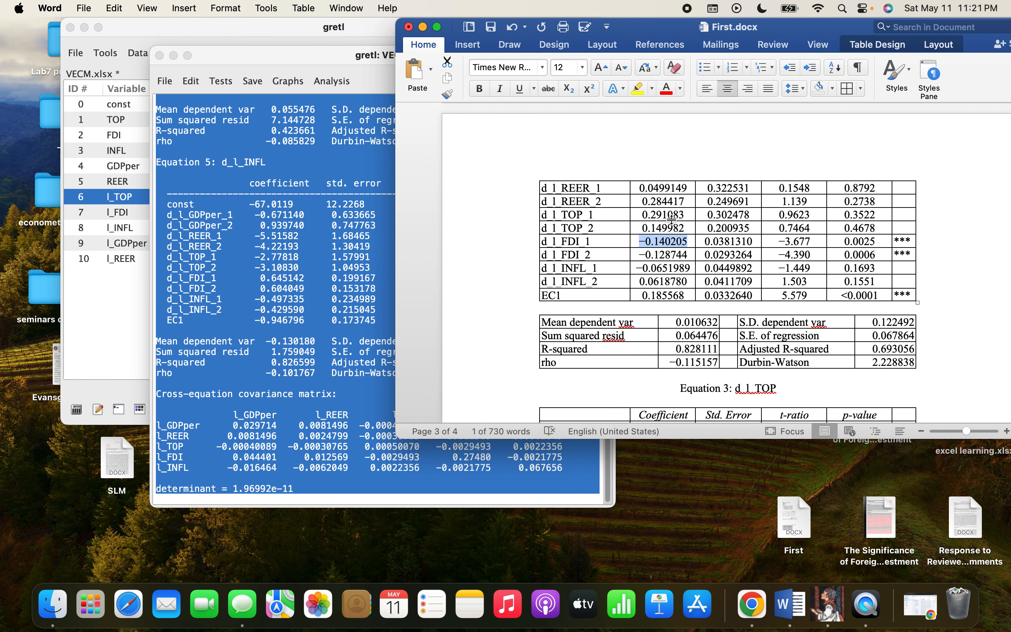
scroll(673, 221, down, 8)
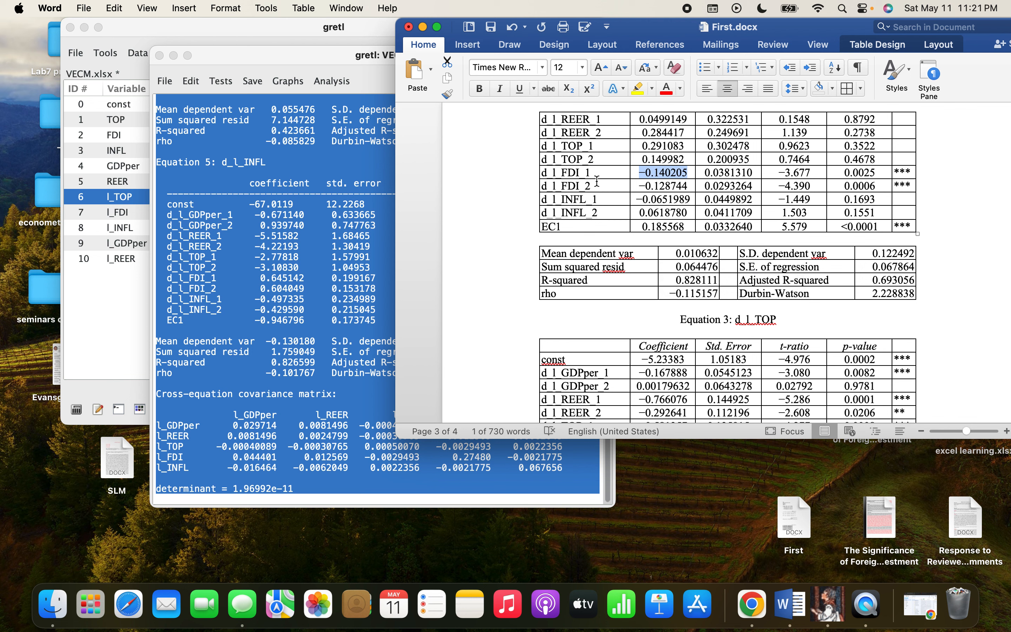
scroll(598, 181, up, 15)
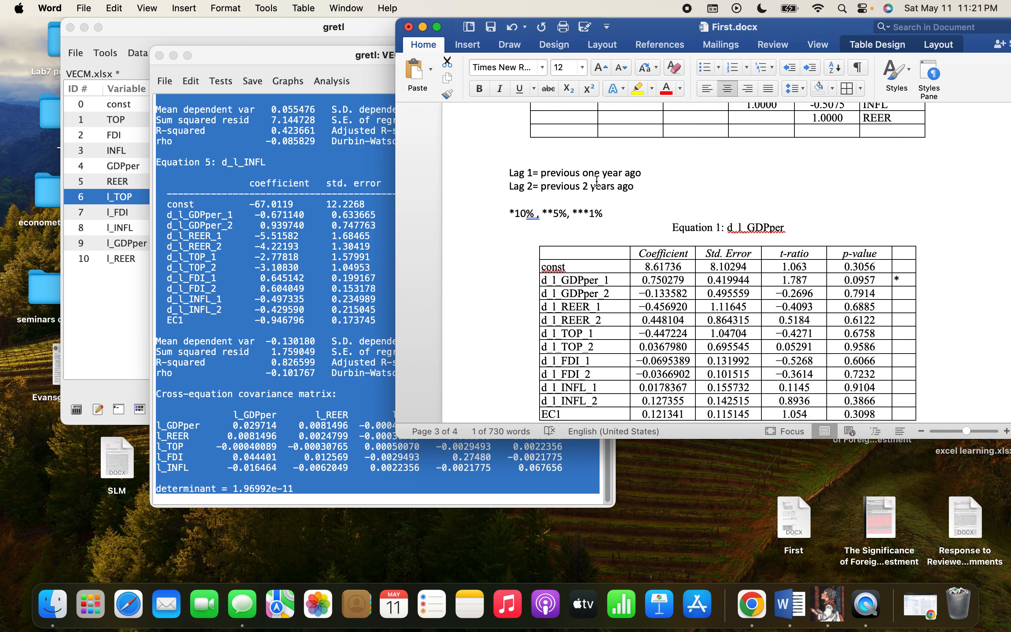
scroll(597, 182, up, 2)
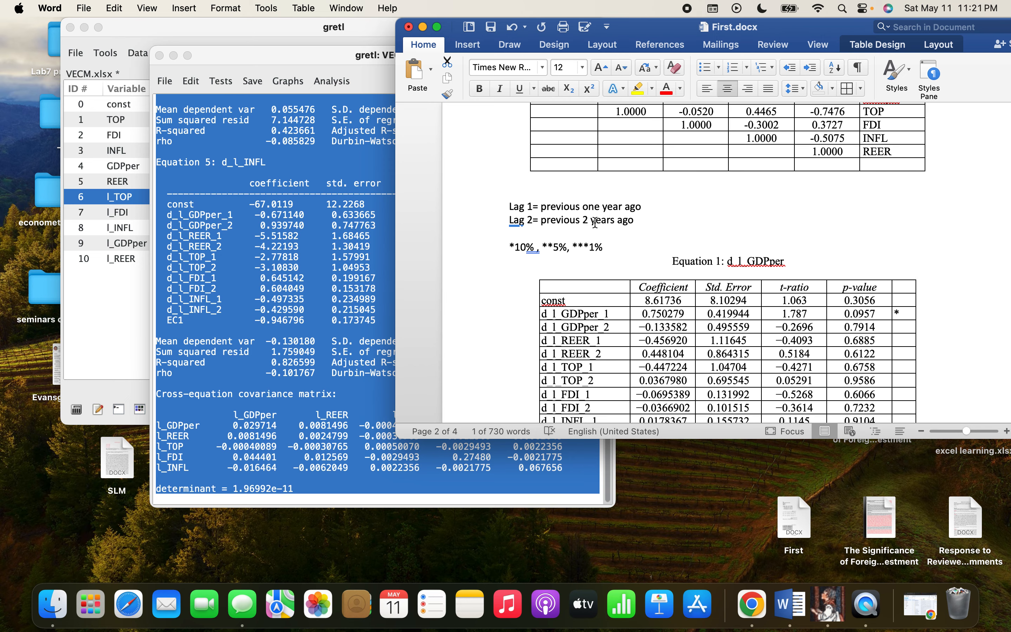
scroll(513, 233, down, 15)
double_click(664, 172)
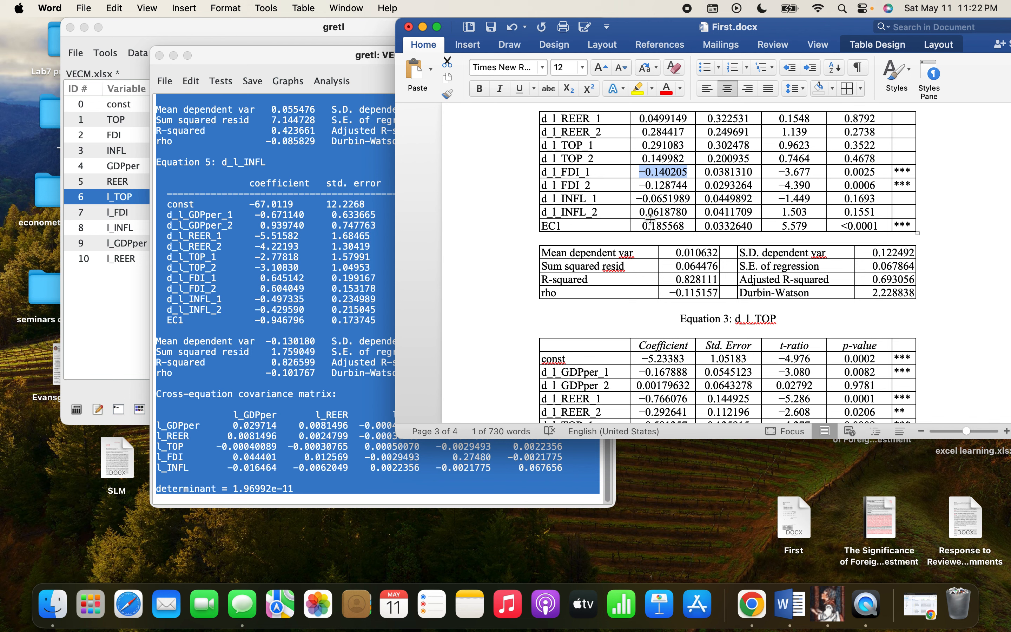
- Examine the EC1 error correction coefficient of Equation 2 in relation to the dependent variable d_l_REER
double_click(664, 227)
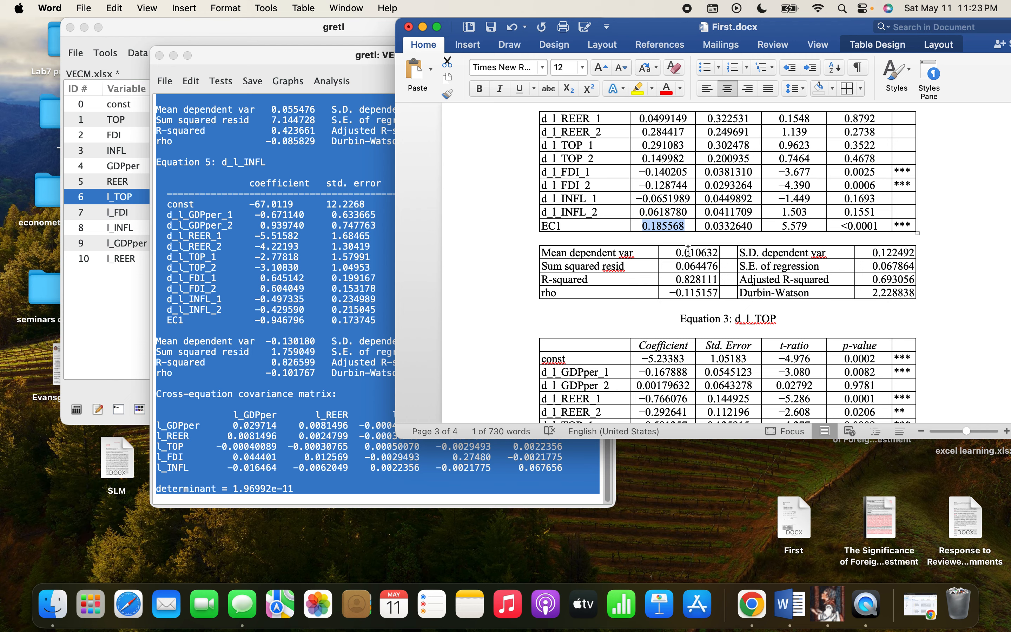
scroll(688, 250, up, 2)
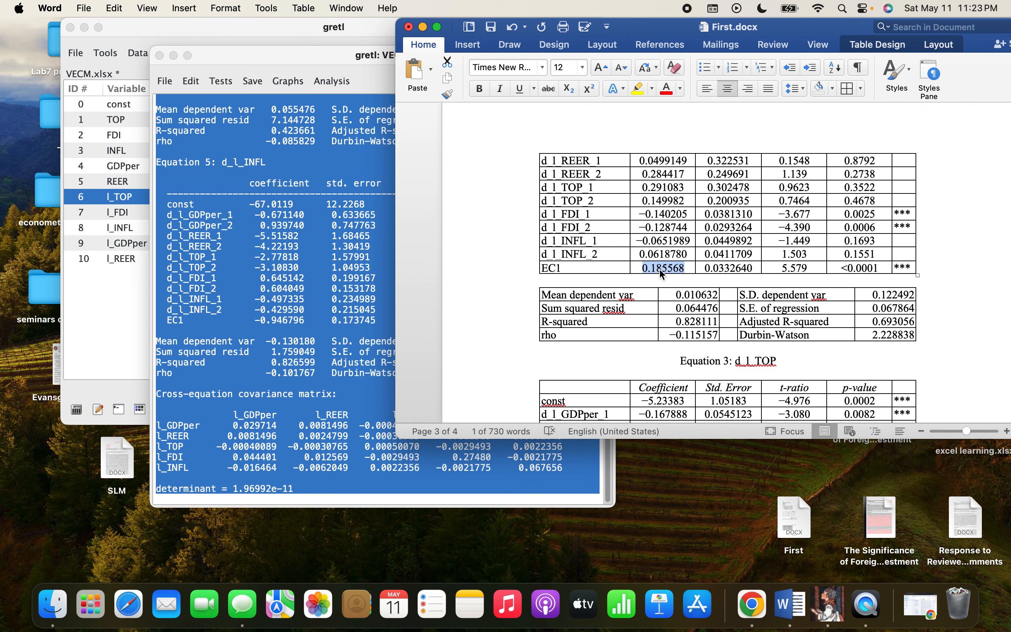
scroll(660, 269, up, 5)
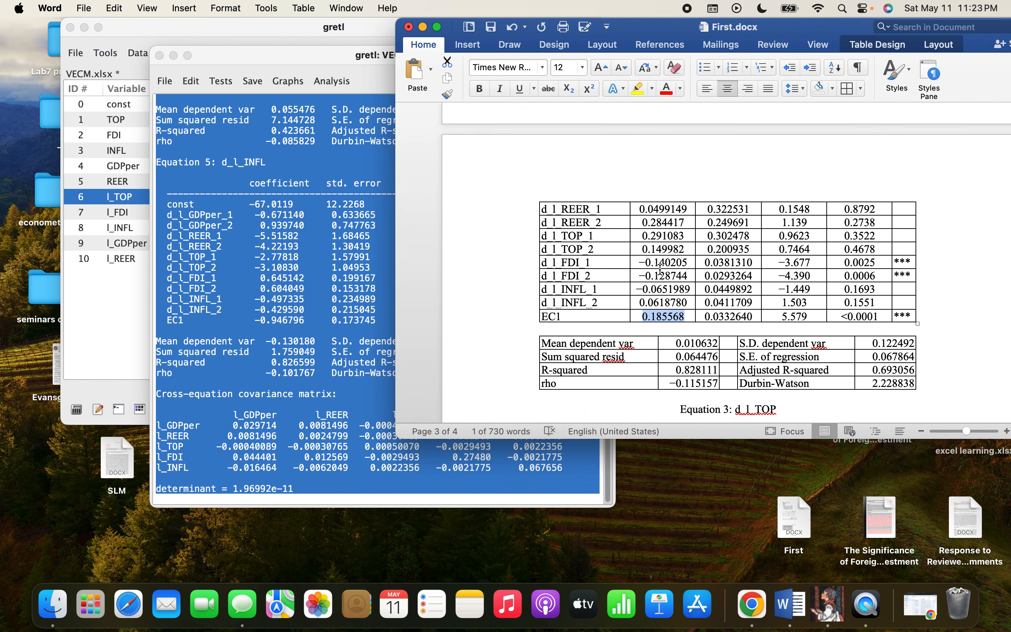
scroll(660, 270, down, 6)
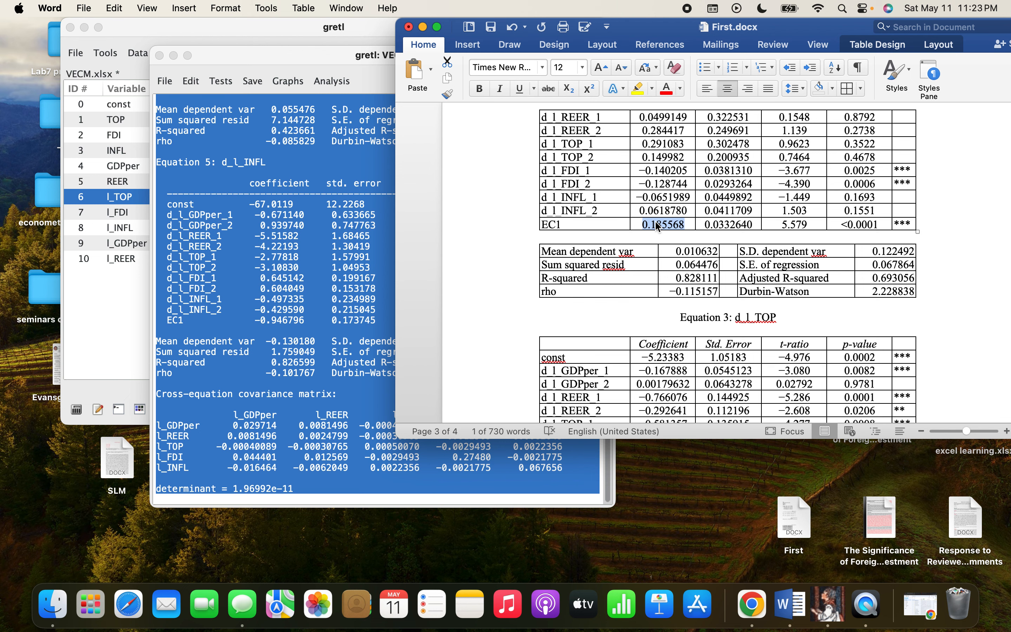
scroll(657, 220, up, 2)
scroll(657, 220, up, 6)
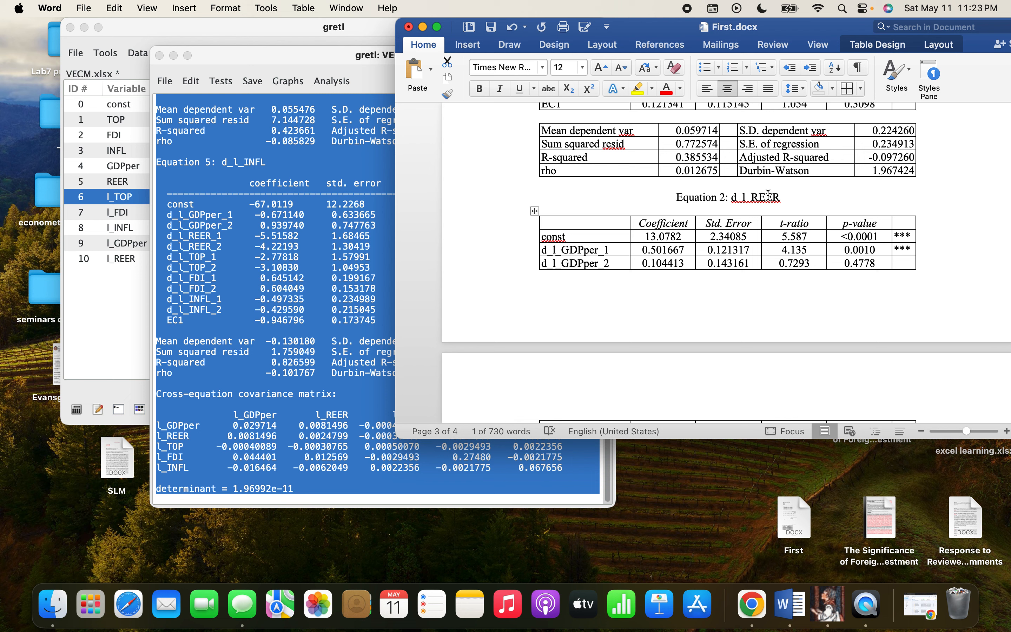
scroll(765, 197, down, 1)
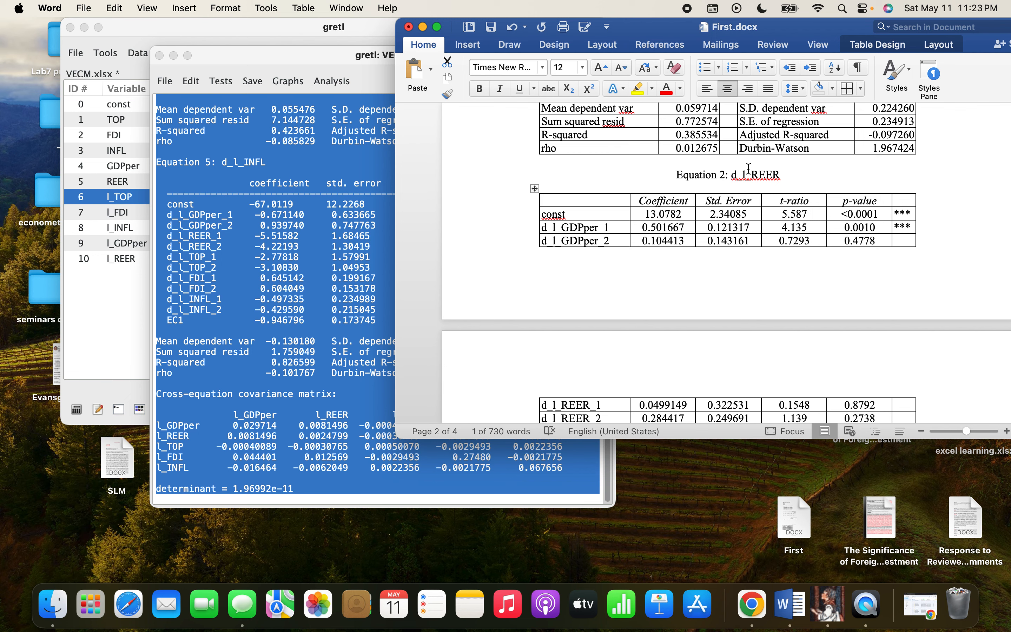
- Examine the d_l_GDPper_1, d_l_GDPper_2 and d_l_REER_1 rows of the Equation 3: d_l_TOP table, comparing coefficients and significance
scroll(748, 167, down, 10)
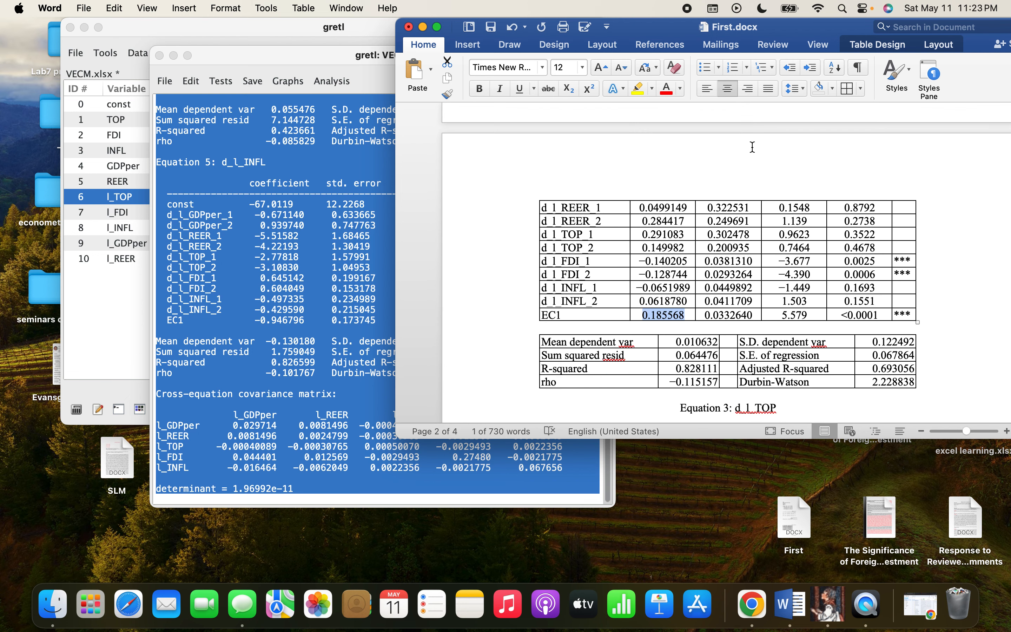
scroll(752, 147, down, 4)
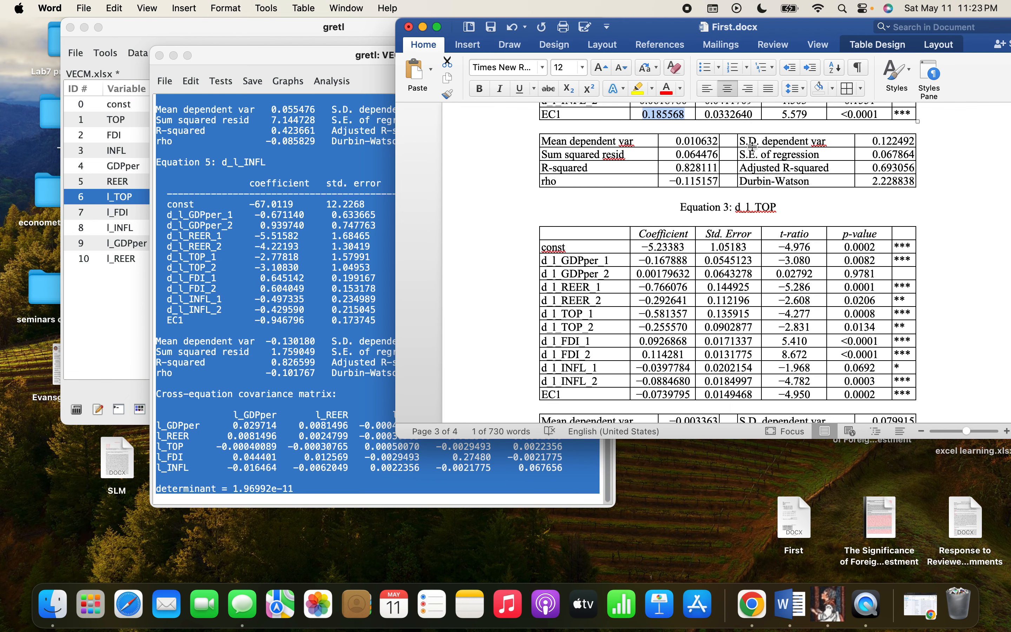
scroll(754, 167, down, 1)
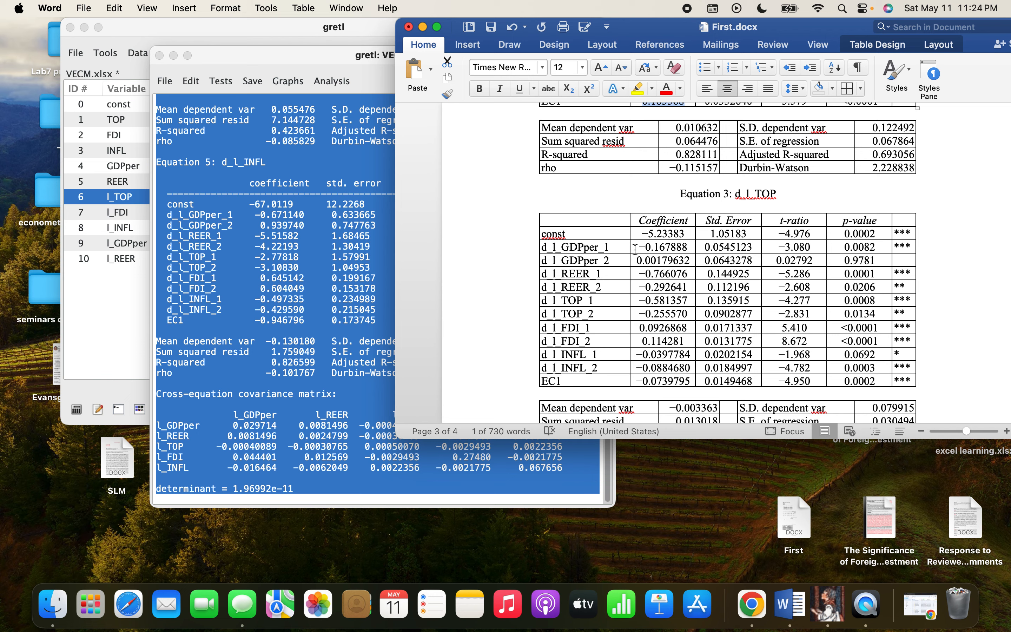
drag(635, 249, 671, 246)
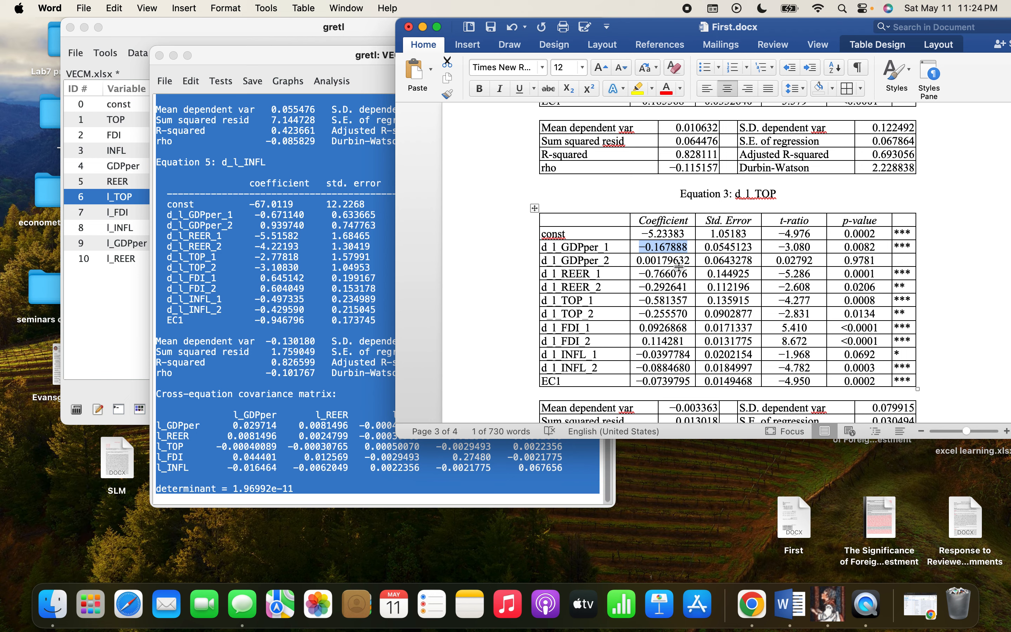
drag(782, 195, 744, 189)
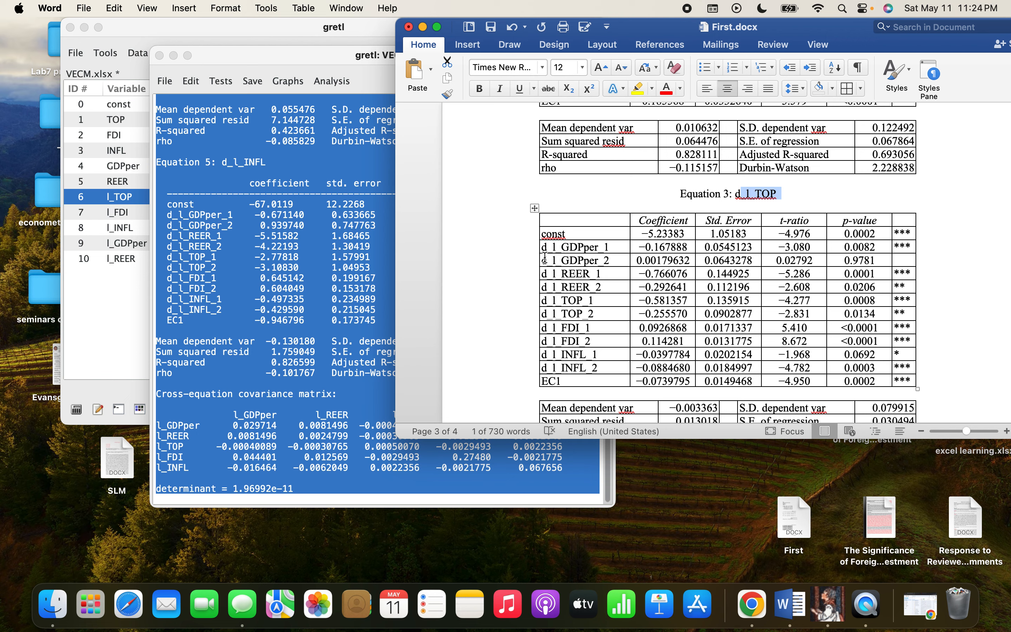
drag(545, 258, 899, 260)
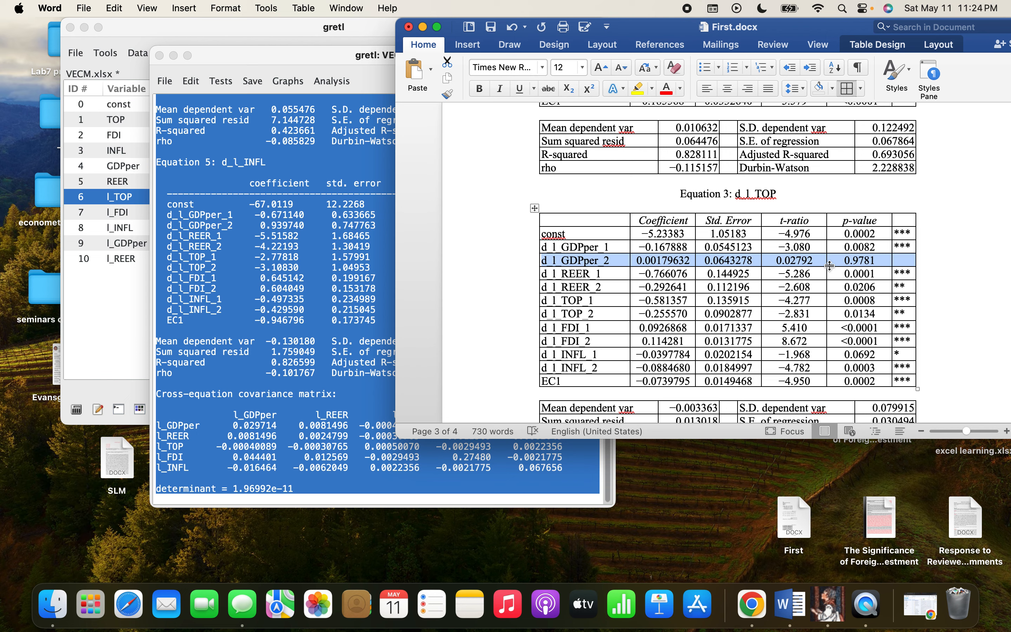
click(598, 276)
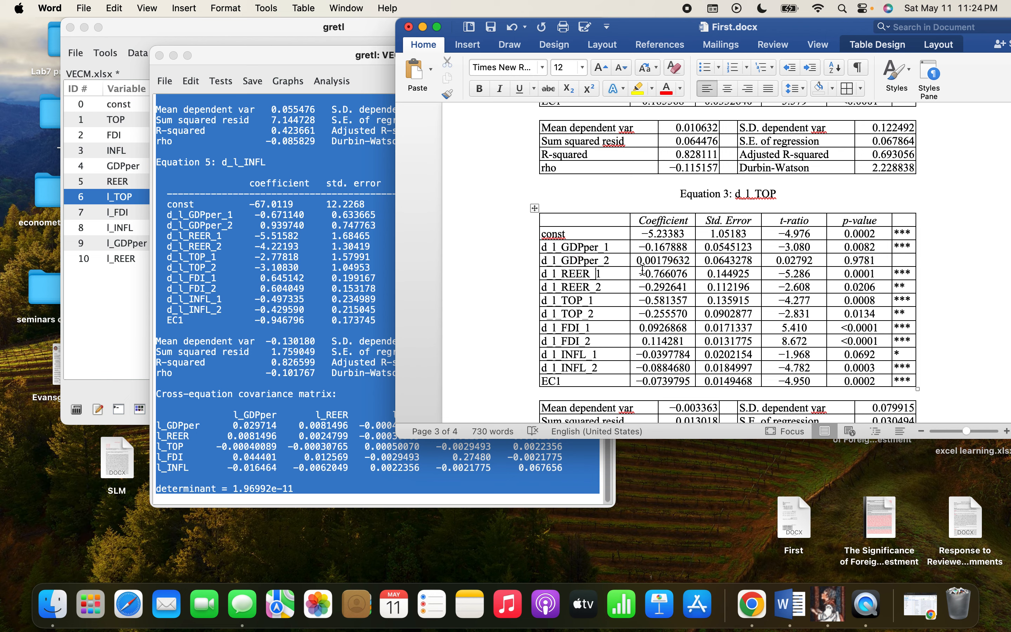
drag(642, 272, 664, 278)
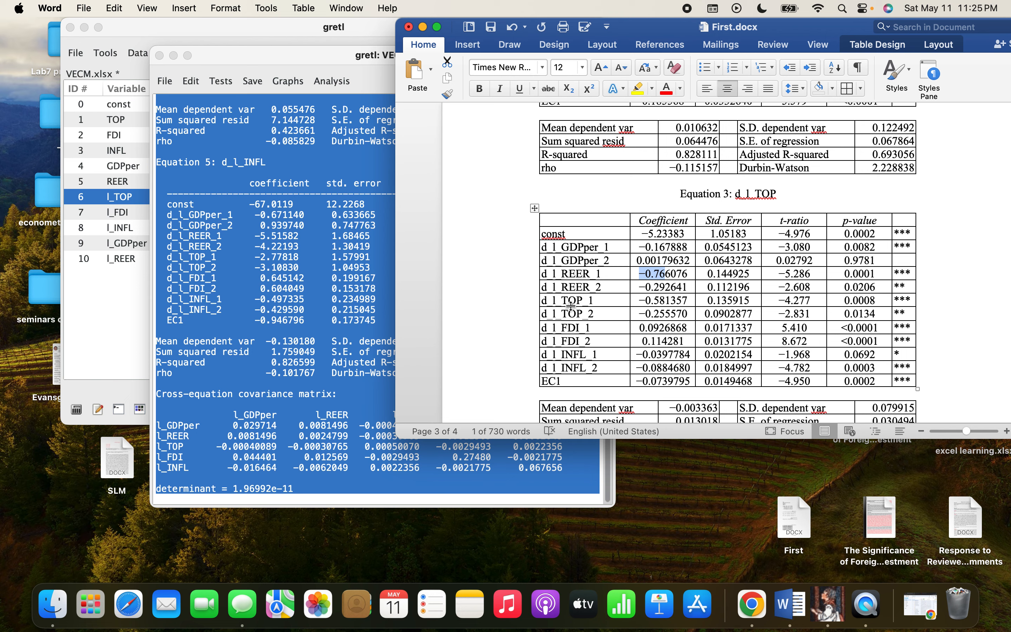
- Examine the Equation 3 coefficients for d_l_REER_1, d_l_INFL_2 and the EC1 error correction term
click(647, 301)
scroll(698, 327, down, 2)
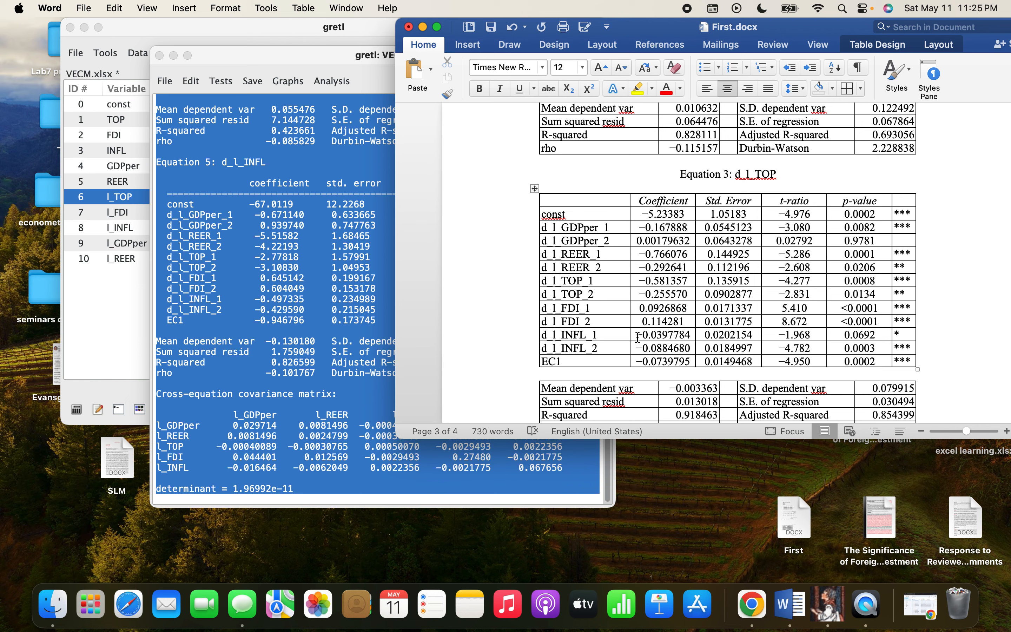
drag(638, 337, 663, 343)
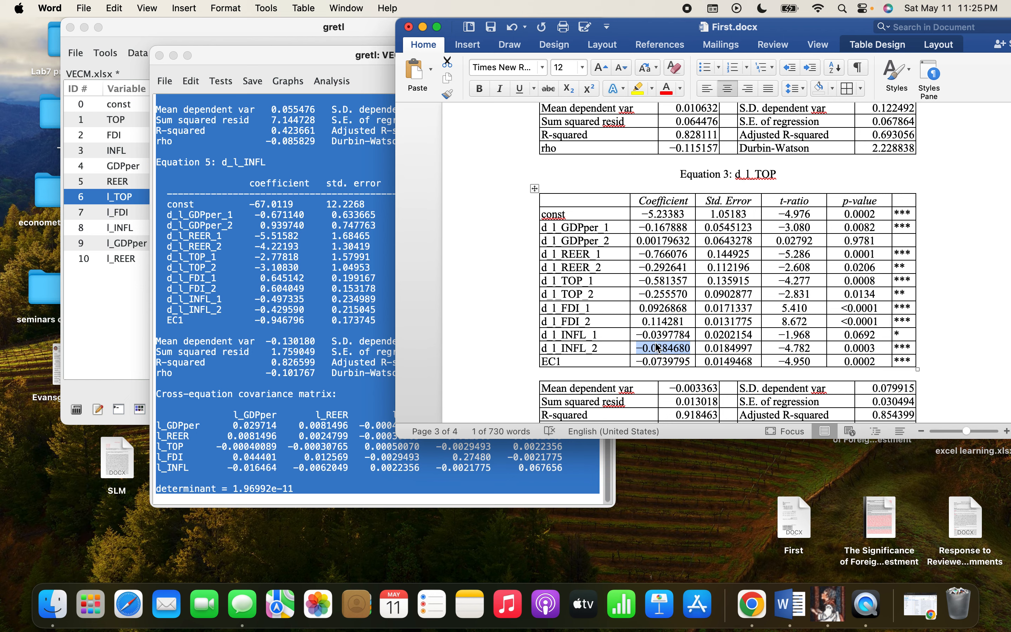
scroll(660, 321, down, 2)
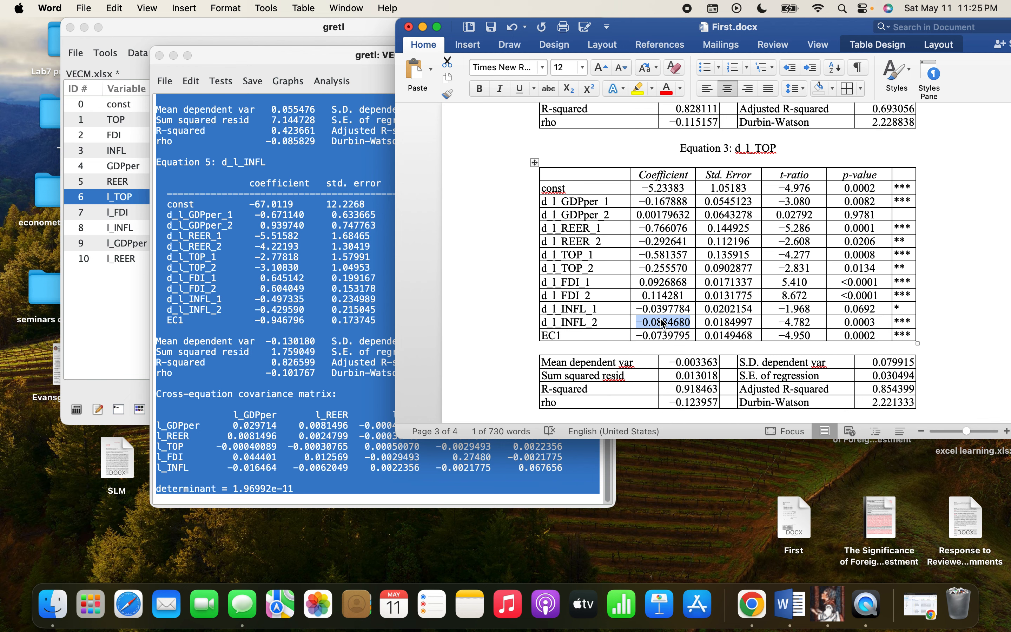
scroll(663, 323, down, 1)
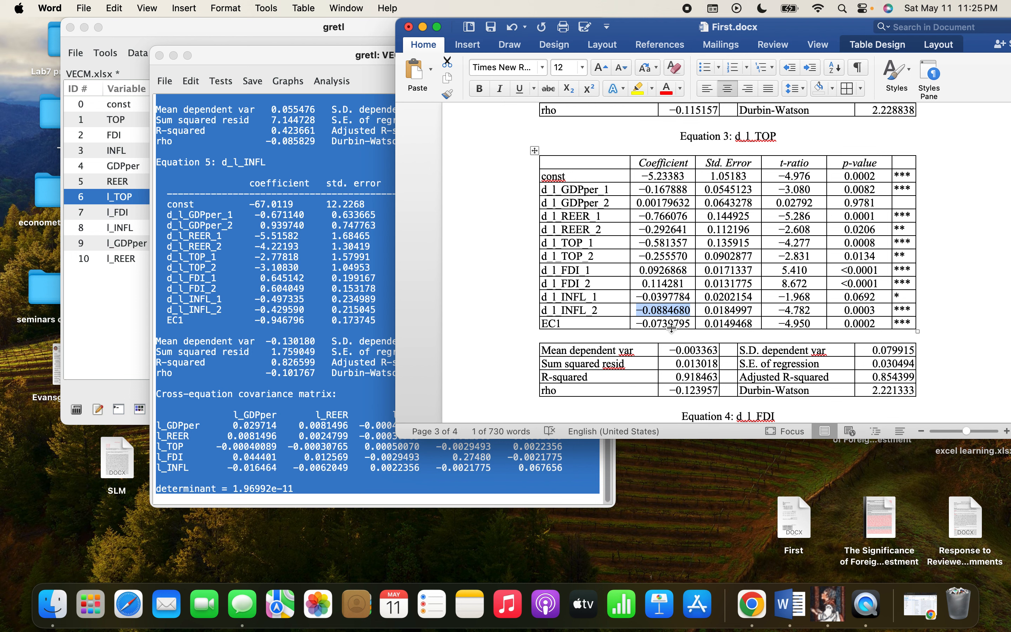
click(654, 334)
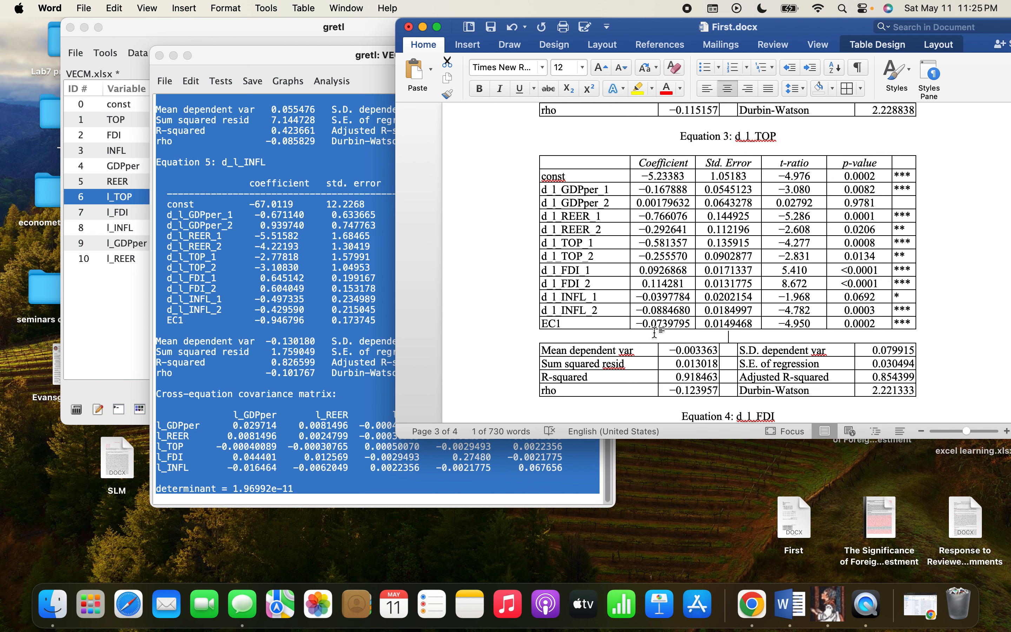
click(639, 320)
- Review Equation 3's summary statistics, including the Durbin-Watson value, against its coefficient table
scroll(898, 322, down, 5)
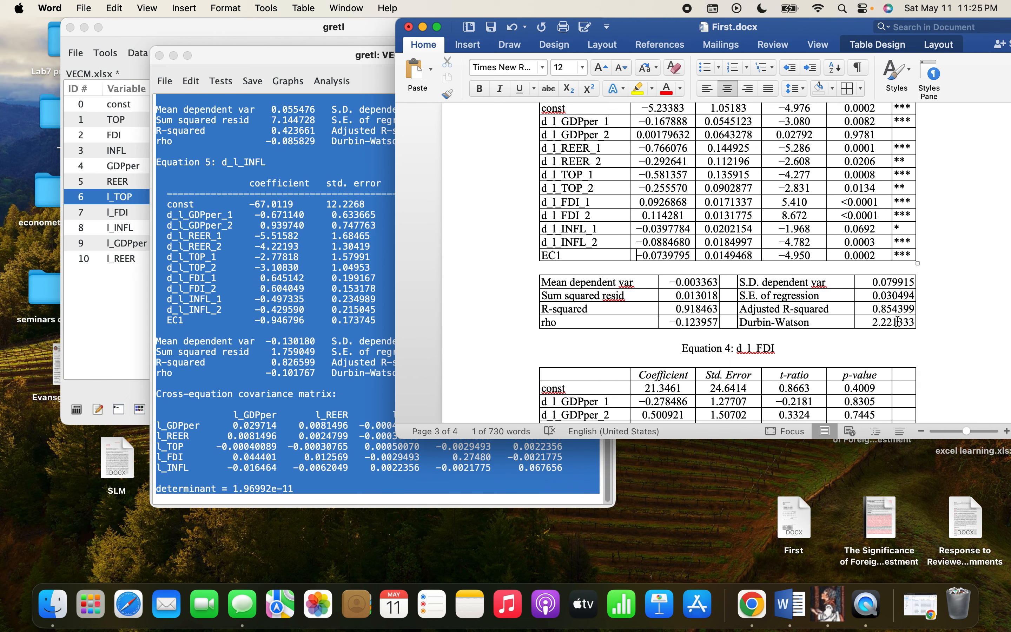
click(884, 316)
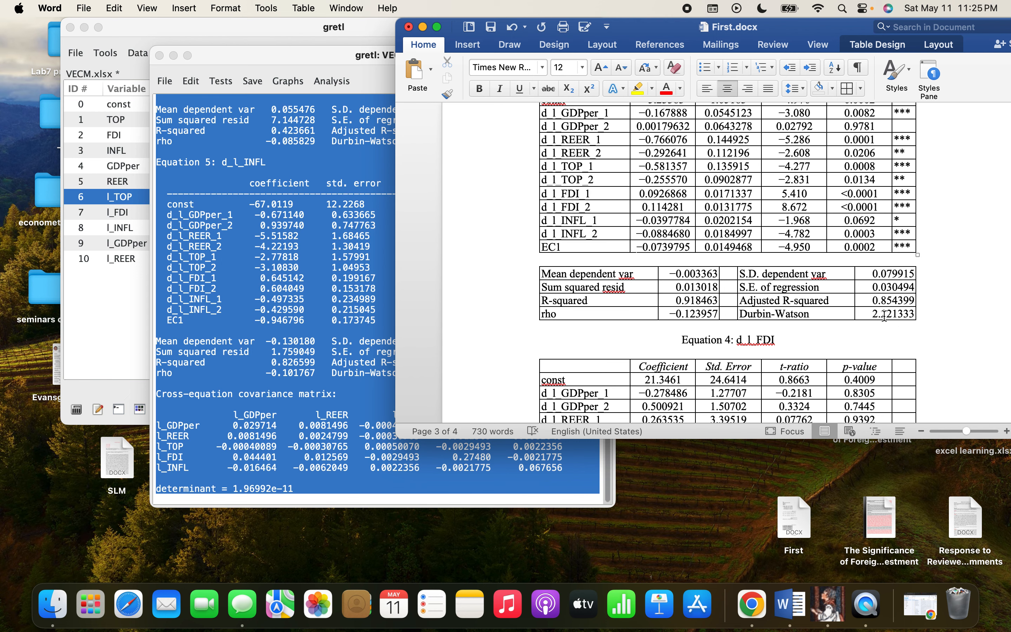
scroll(885, 316, up, 10)
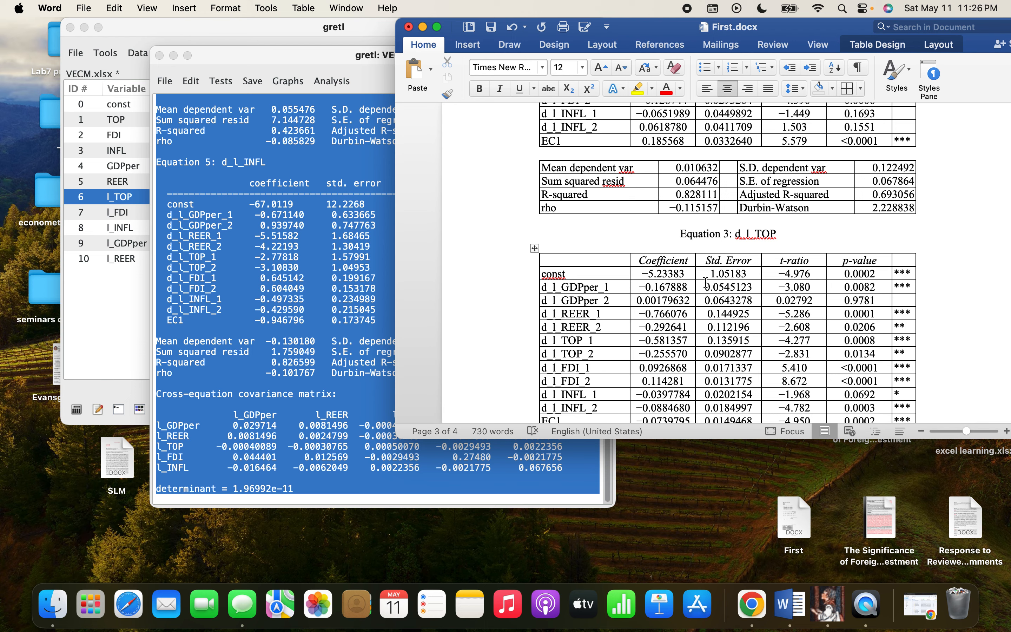
scroll(672, 280, down, 3)
scroll(673, 279, down, 10)
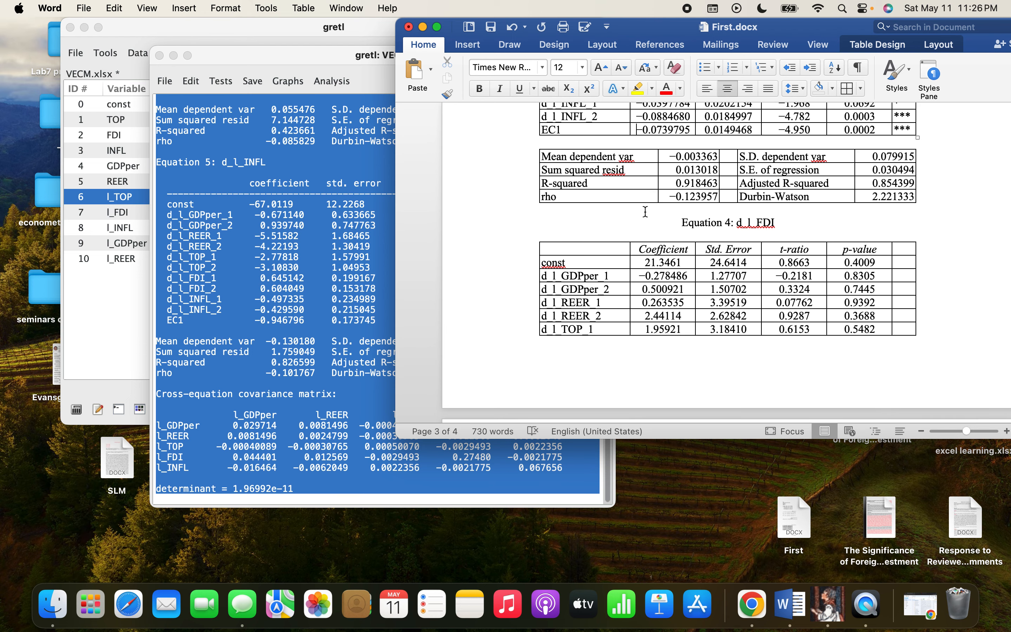
scroll(646, 217, up, 3)
scroll(646, 217, up, 3)
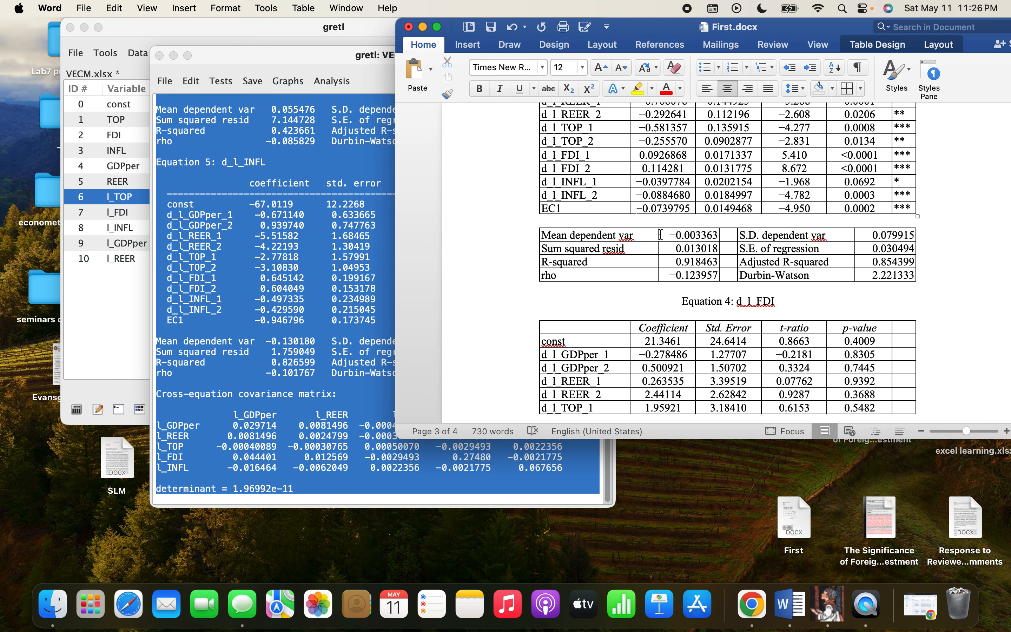
- Add a left-aligned blank line between Equation 3's summary statistics table and the Equation 4 heading
click(590, 300)
key(Return)
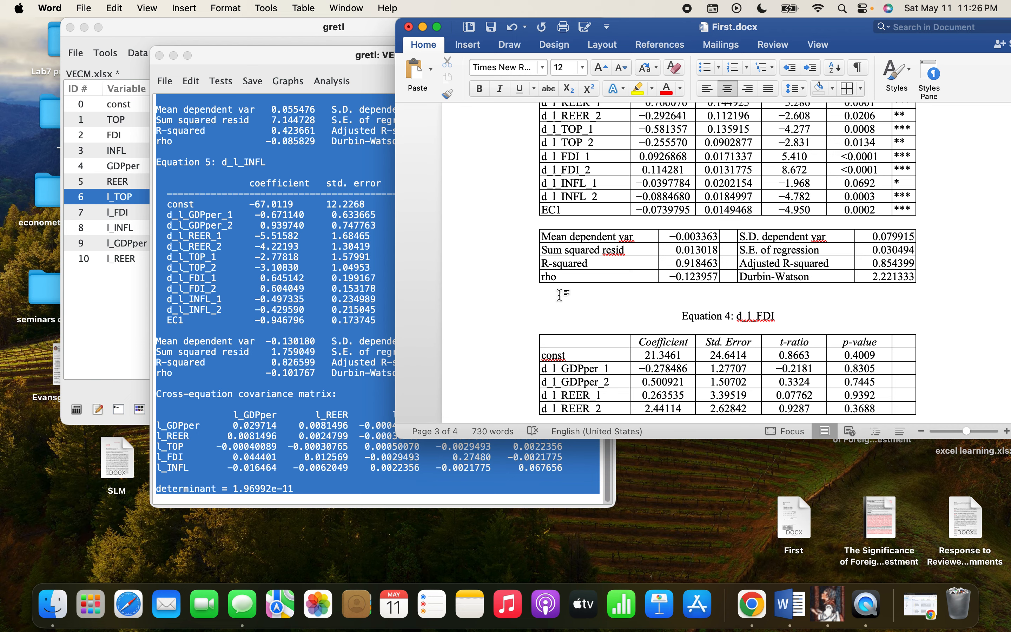
key(BackSpace)
key(super+l)
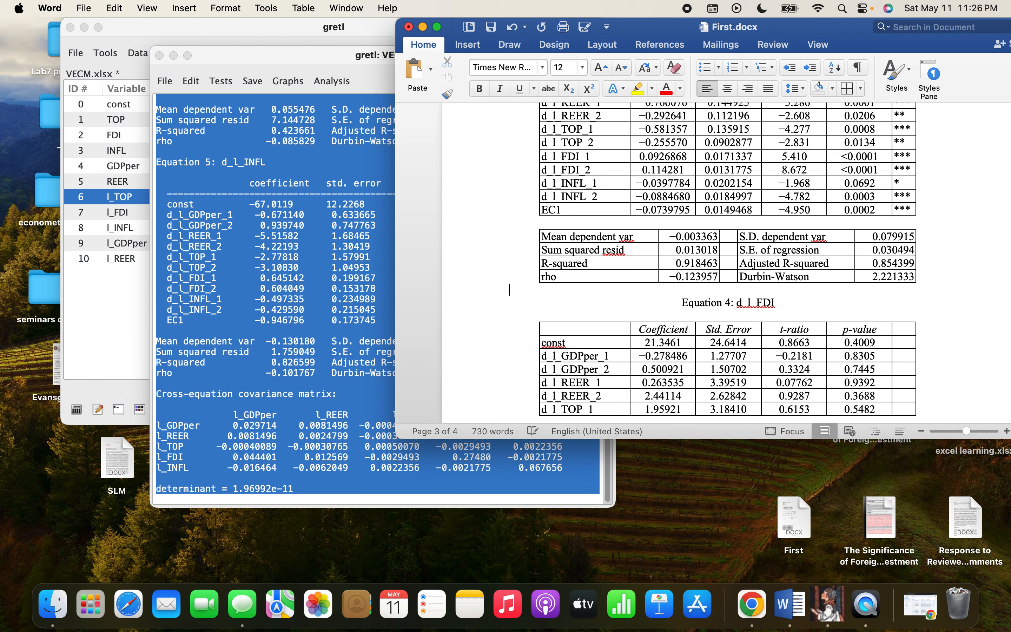
key(Return)
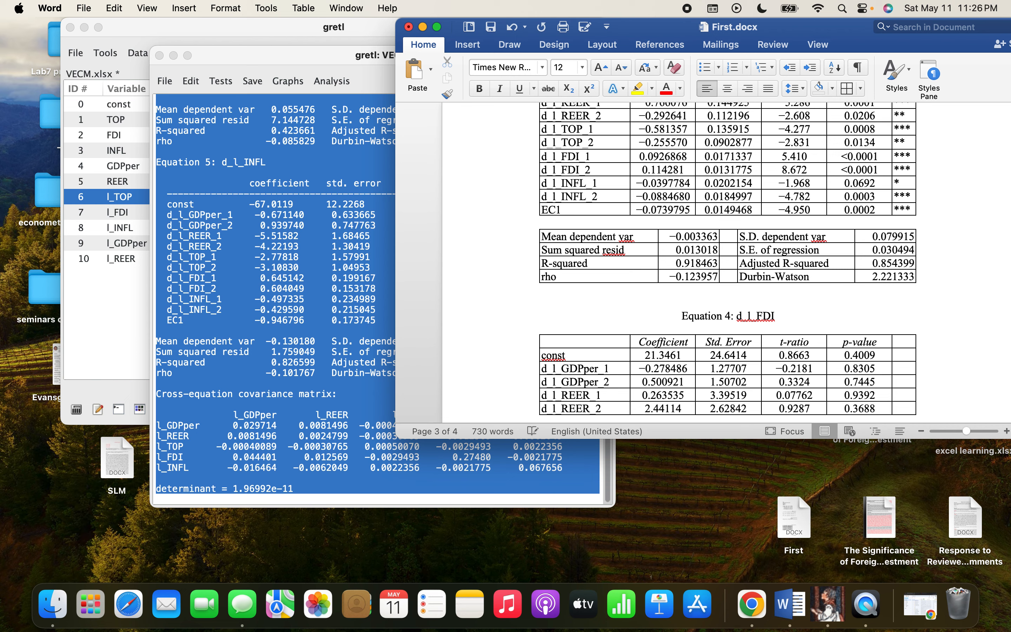
- Write "Error correction coefficient (-0.073), in terms of an deviations the speed of adjustment will be 7.3%." under Equation 3's statistics table
text(Error c)
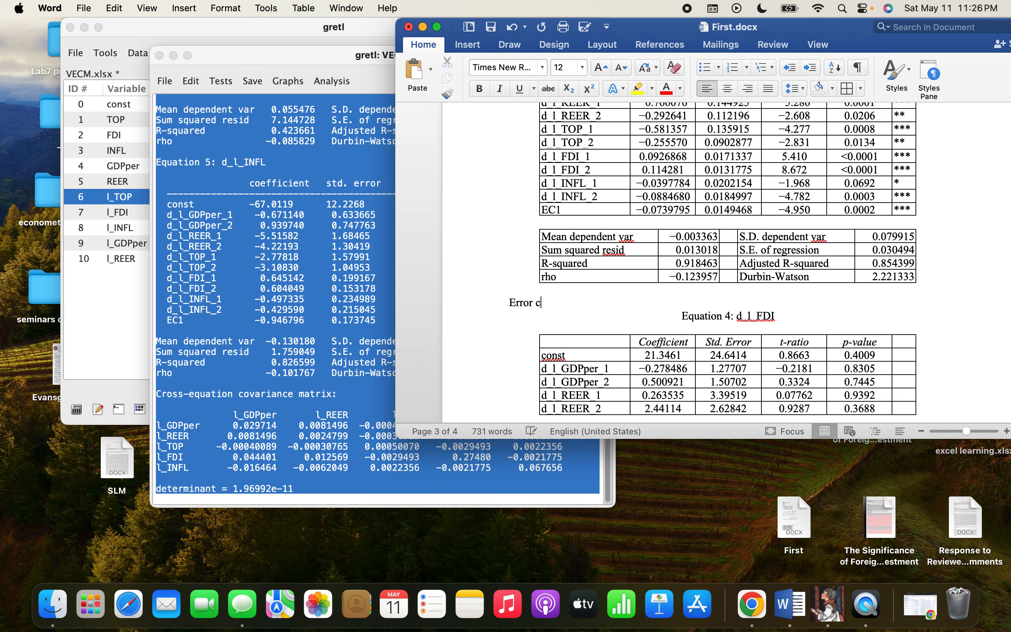
text(orrect)
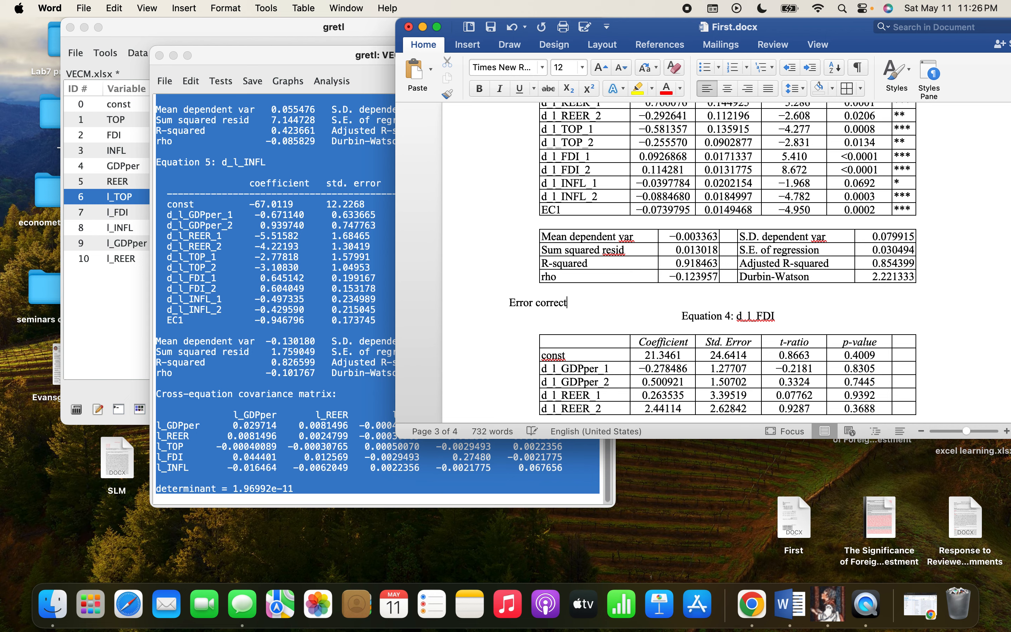
text(ion cofff)
key(BackSpace)
key(BackSpace)
key(BackSpace)
text(efficient )
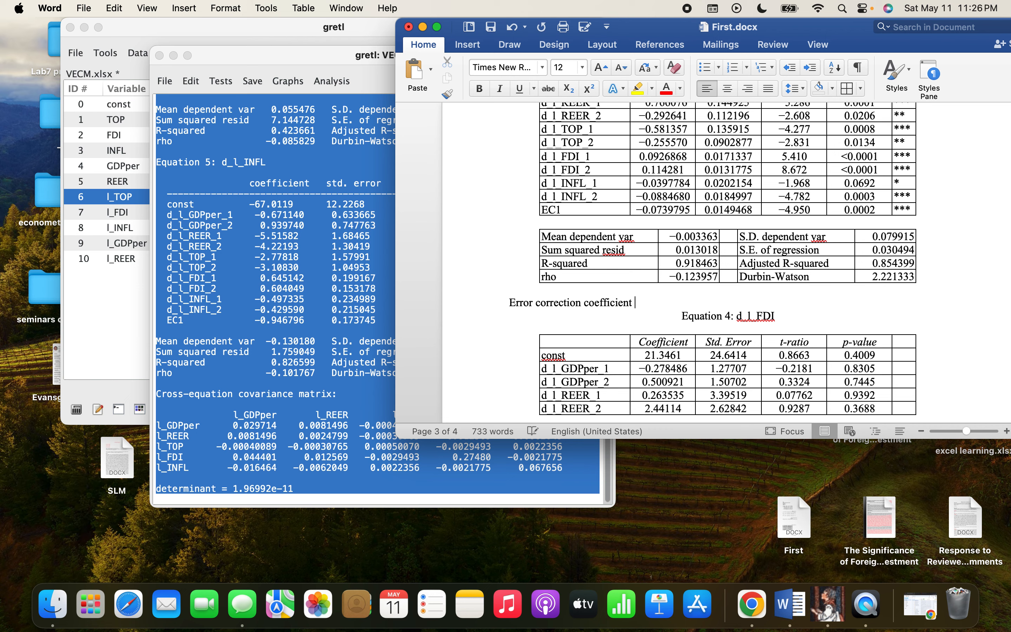
text((-0.073)
key(BackSpace)
text(4)
key(BackSpace)
text(3))
key(BackSpace)
text(, in terms of )
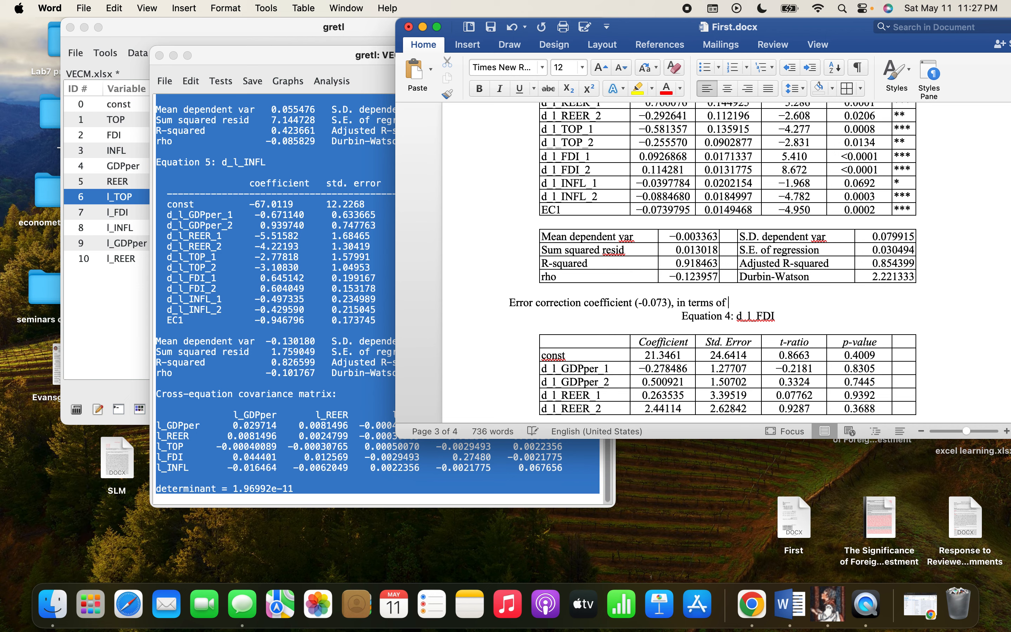
text(an deviations the spe)
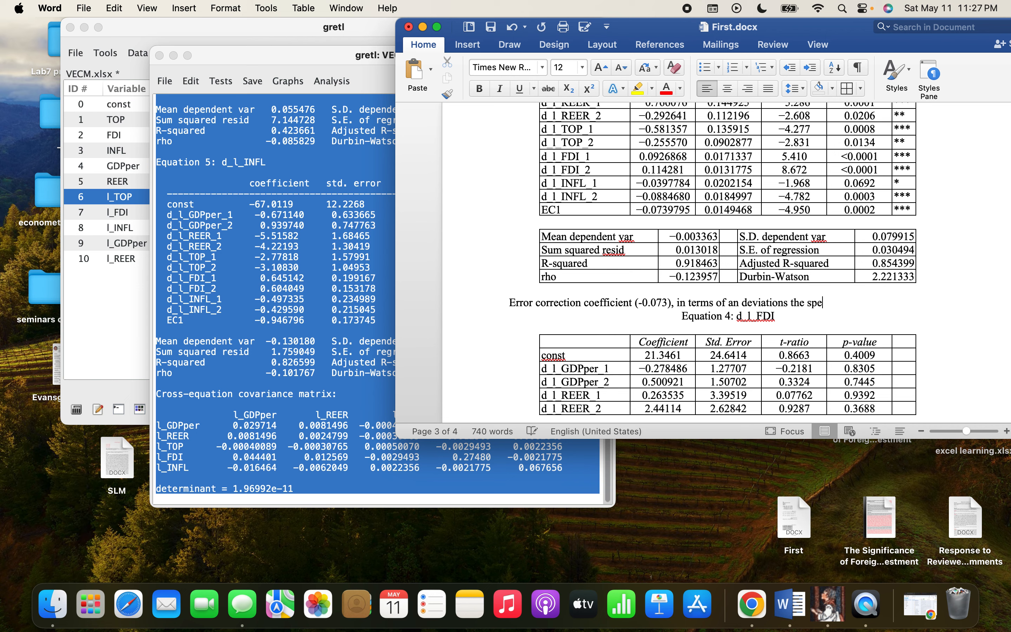
text(ed of adjustment will b)
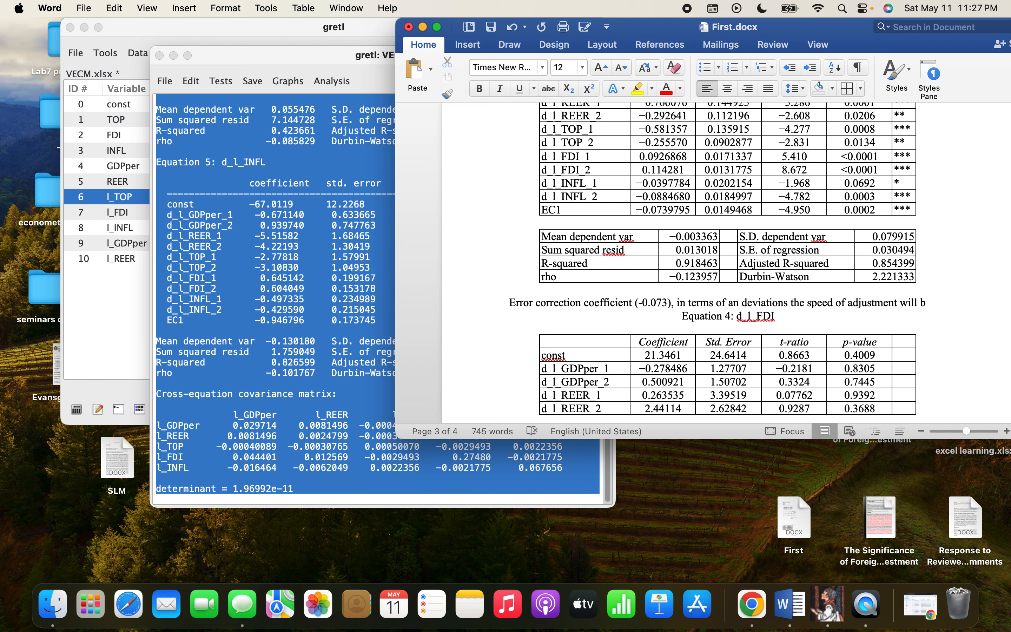
text(e 7.3)
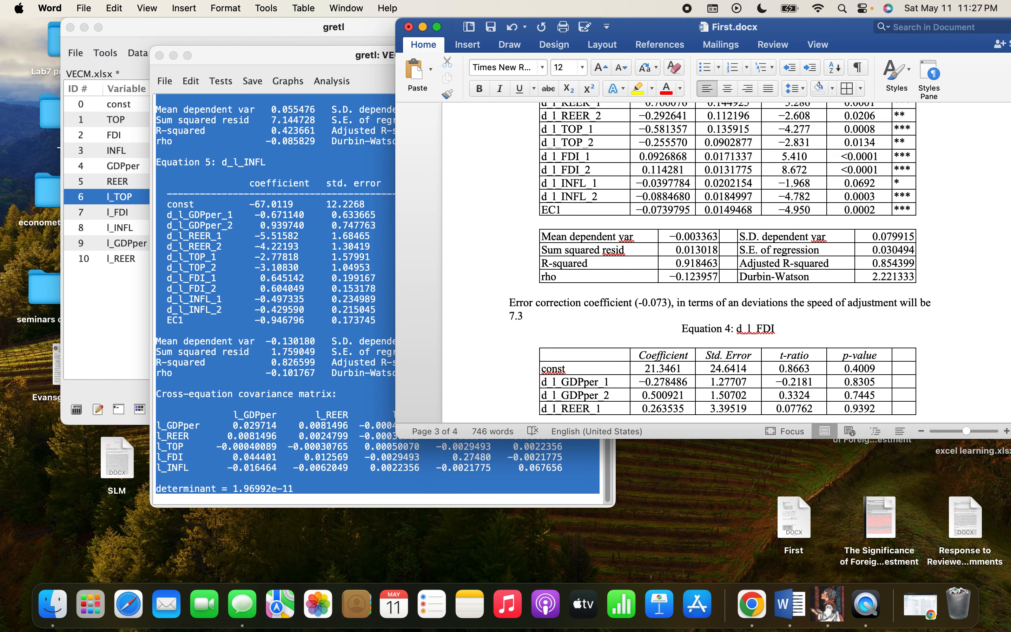
text(%.)
scroll(555, 318, up, 5)
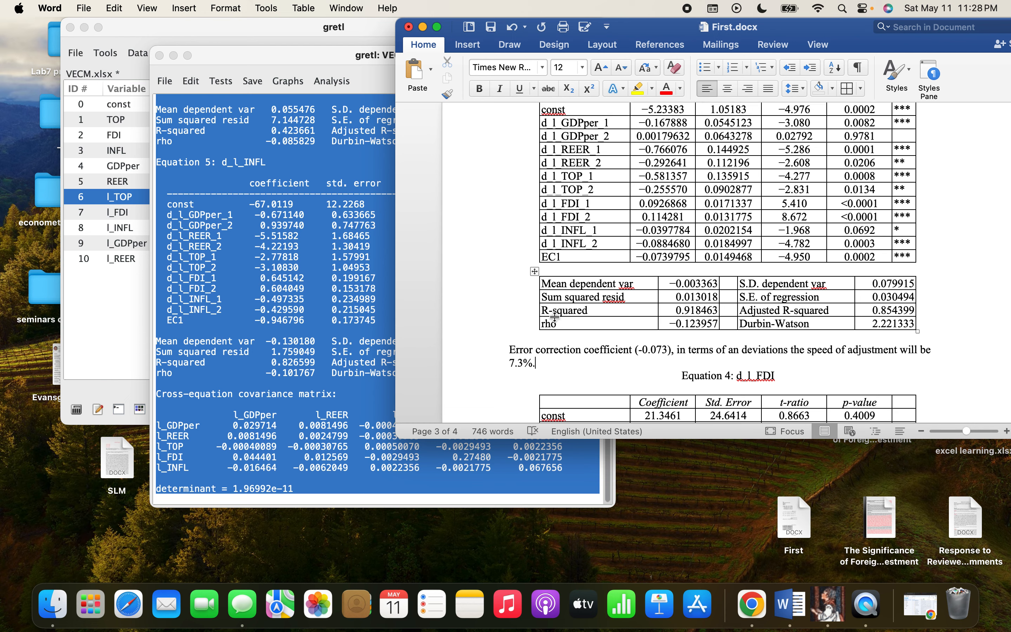
- Examine the coefficients and significance marks across both pages of the Equation 4: d_l_FDI table, especially the d_l_FDI_1 row
scroll(627, 307, down, 6)
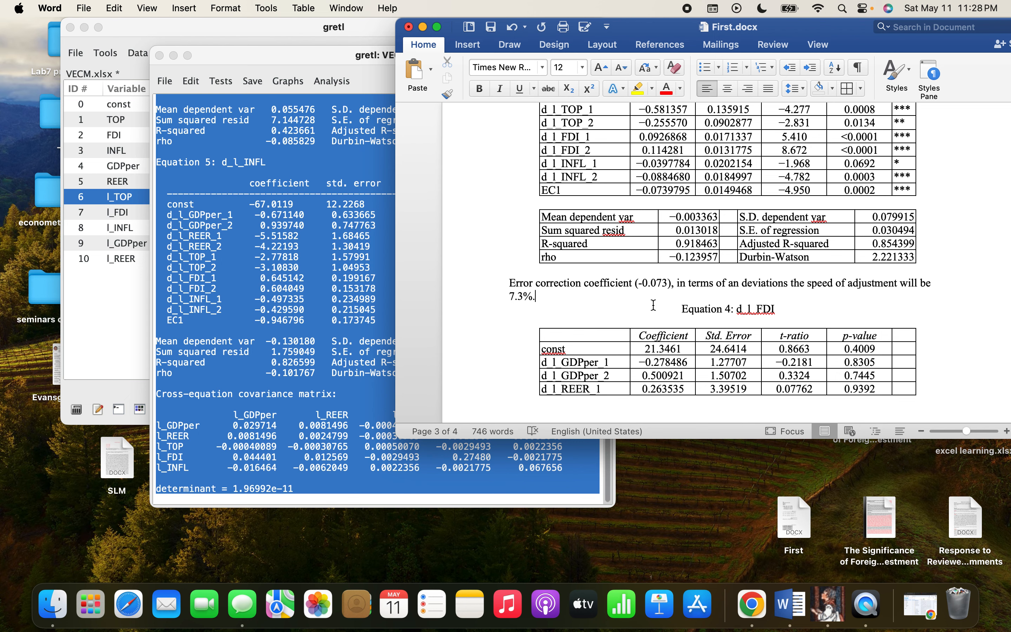
scroll(654, 305, down, 10)
scroll(658, 292, up, 7)
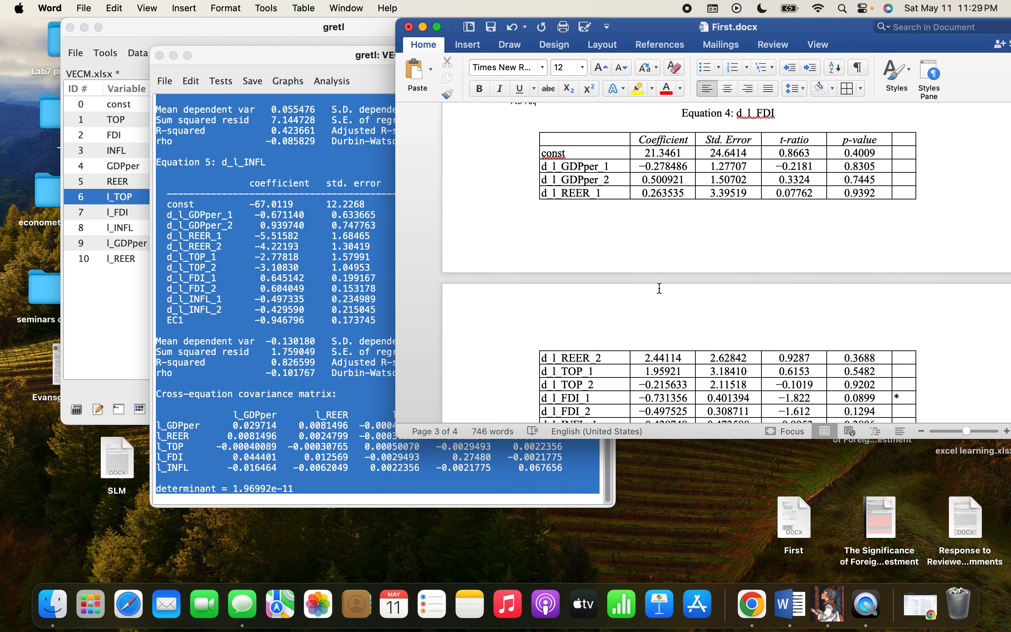
scroll(660, 288, up, 1)
scroll(659, 288, down, 10)
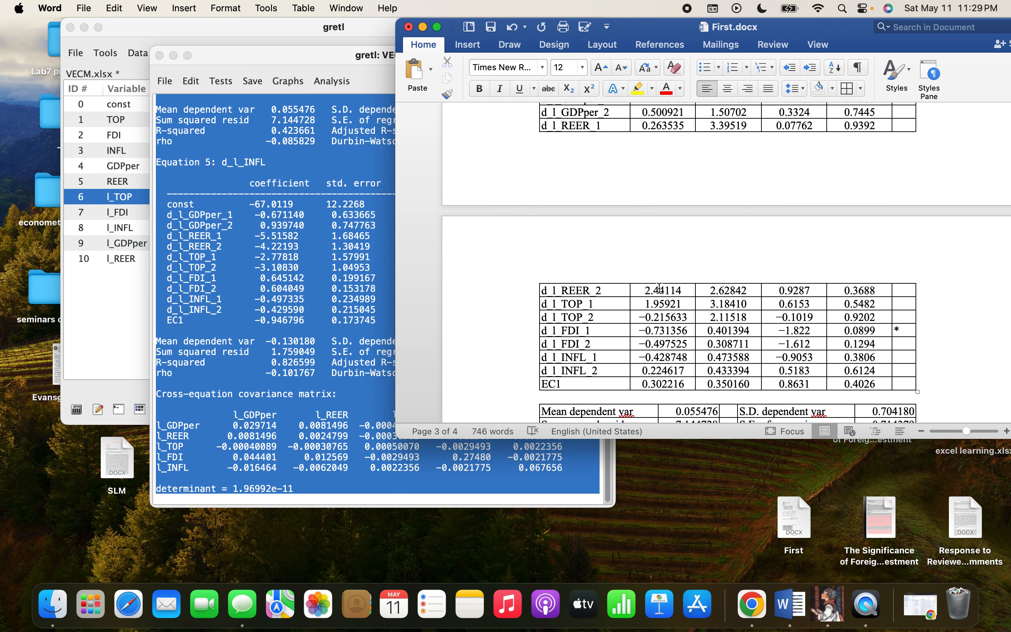
scroll(660, 288, up, 7)
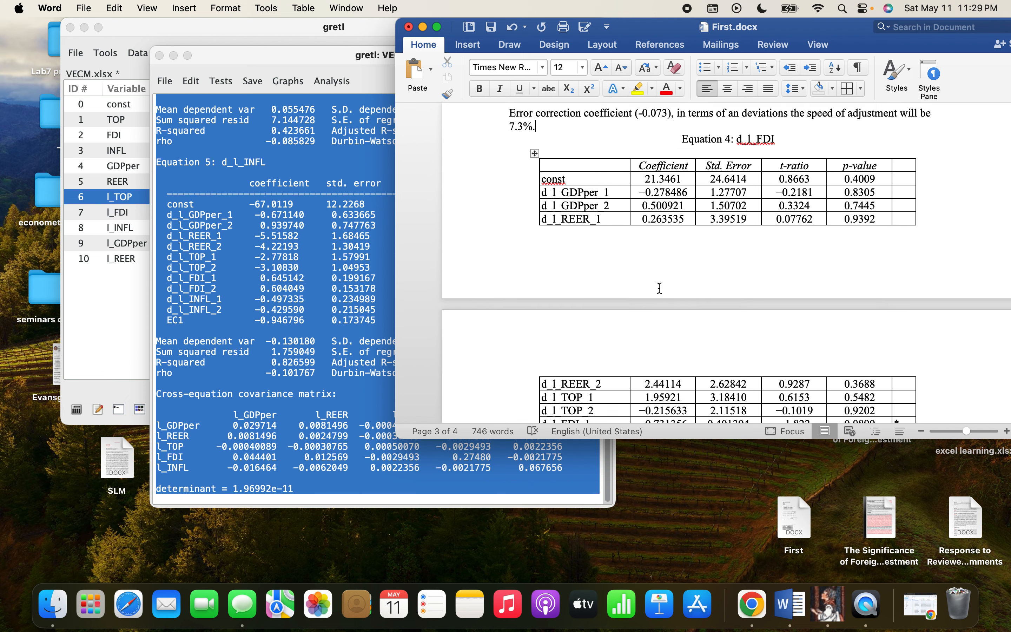
scroll(660, 288, down, 10)
scroll(659, 287, up, 10)
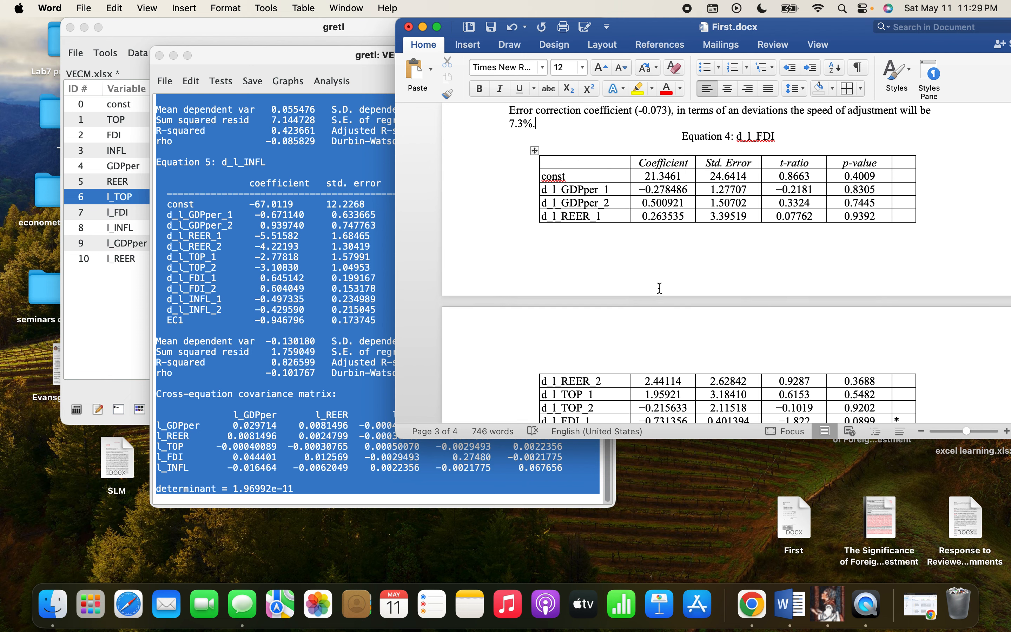
scroll(659, 288, down, 15)
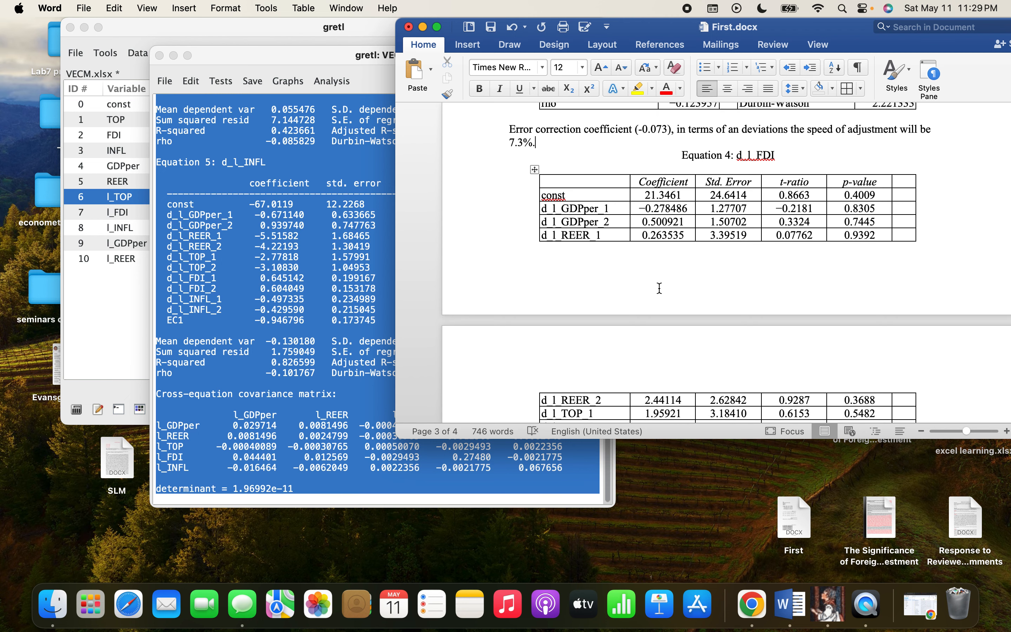
scroll(660, 287, up, 2)
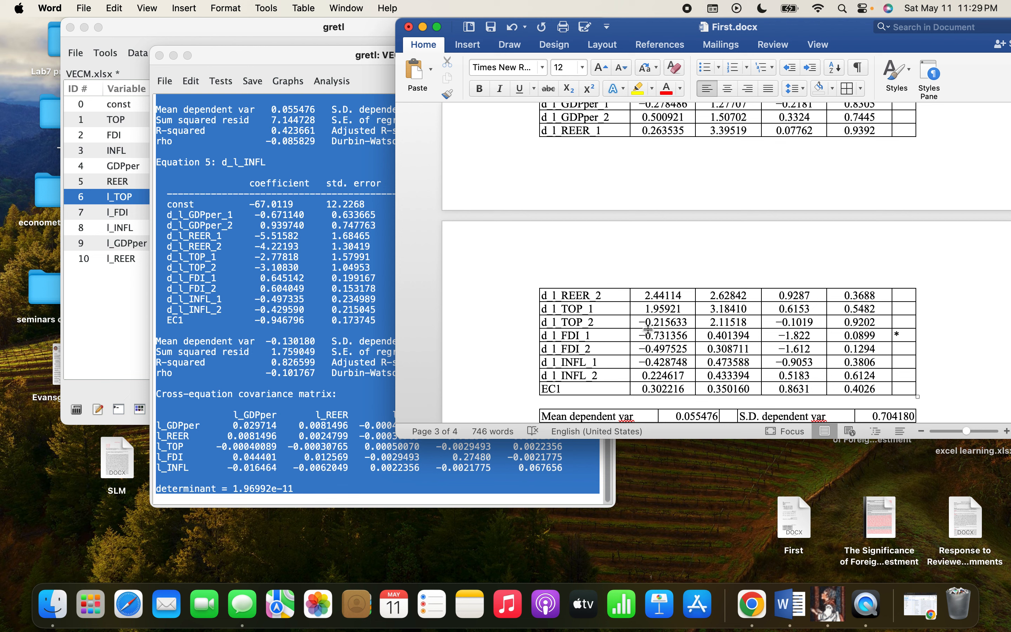
scroll(658, 318, up, 2)
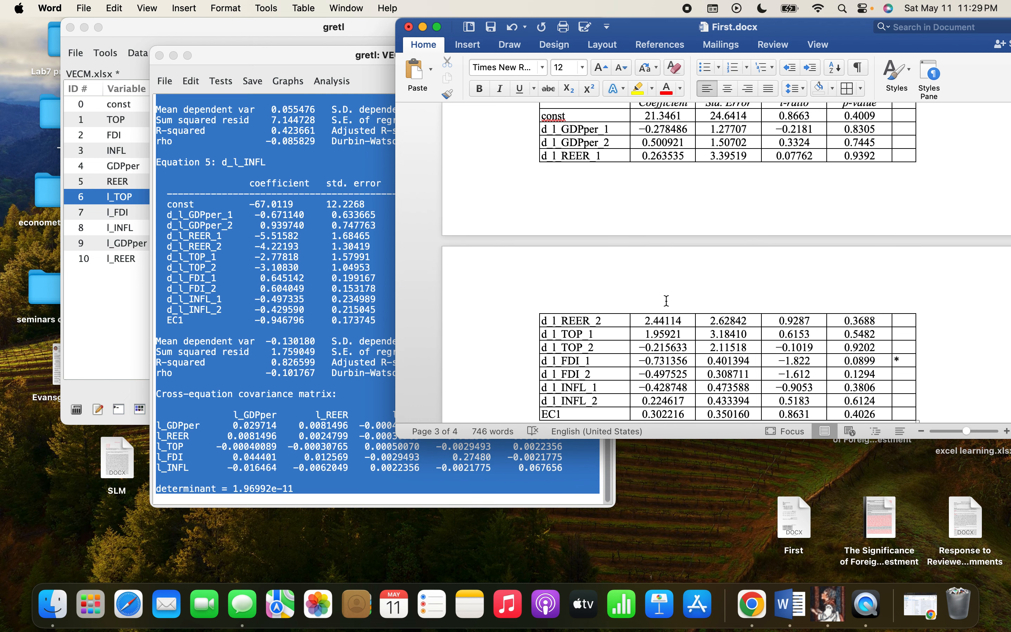
scroll(667, 301, up, 2)
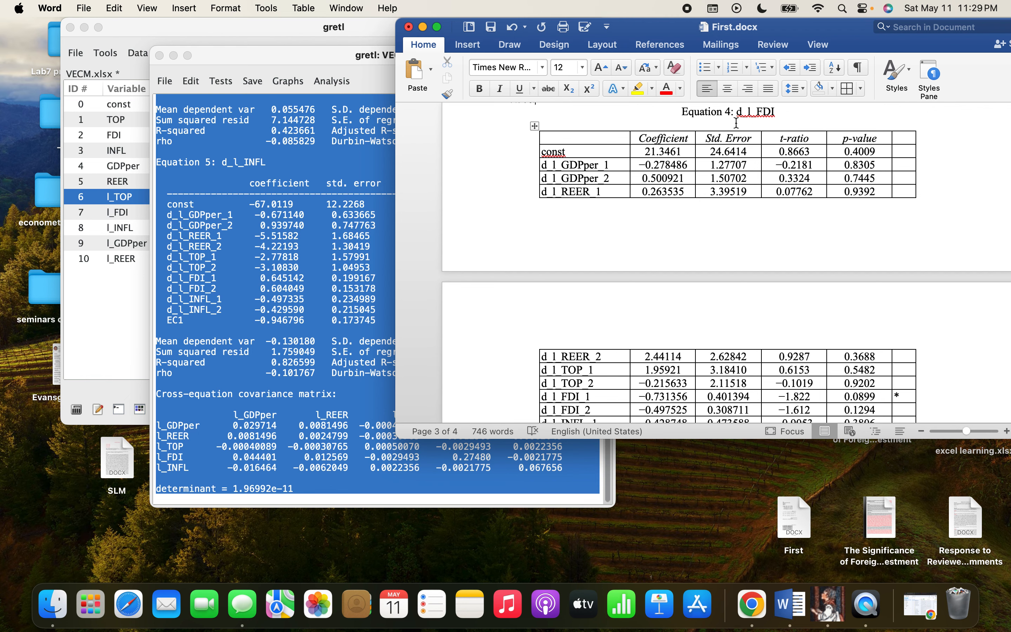
scroll(728, 191, down, 2)
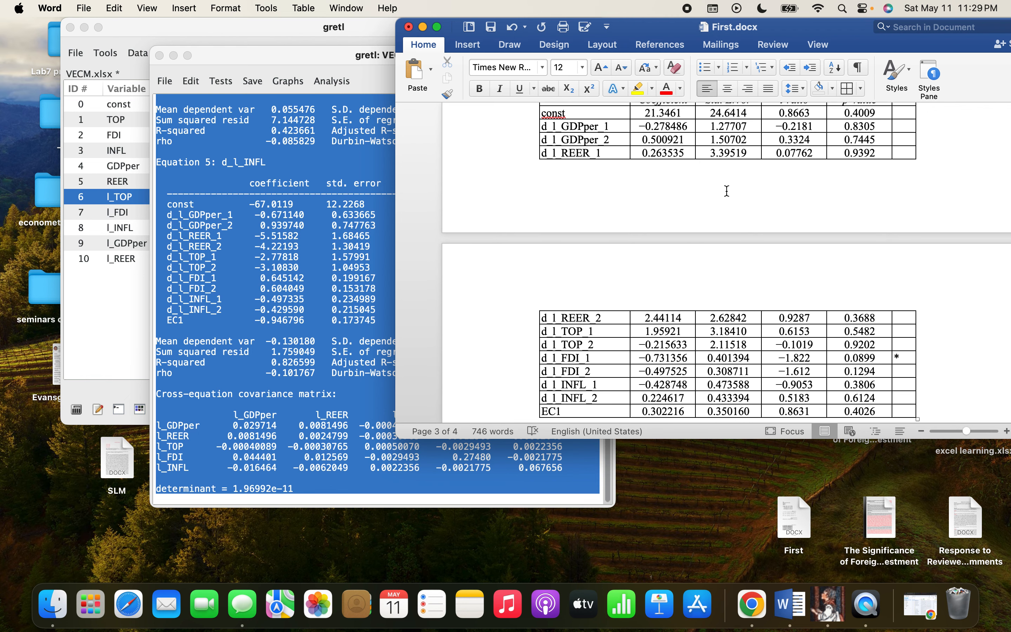
- Review the Equation 5: d_l_INFL coefficient table and its summary statistics at the end of the document
scroll(727, 191, down, 10)
scroll(727, 191, up, 1)
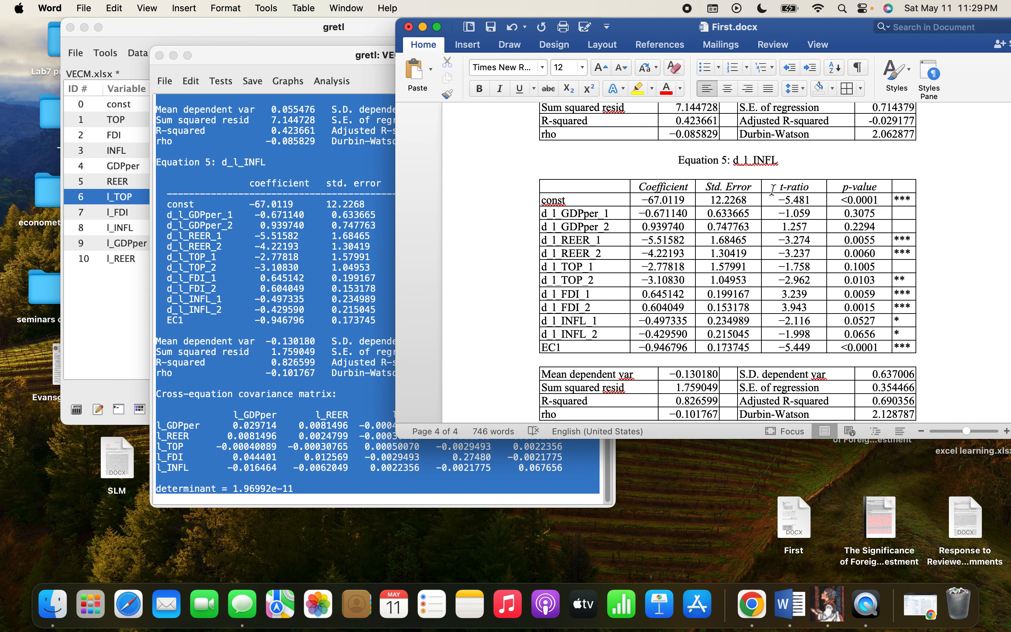
scroll(773, 190, down, 8)
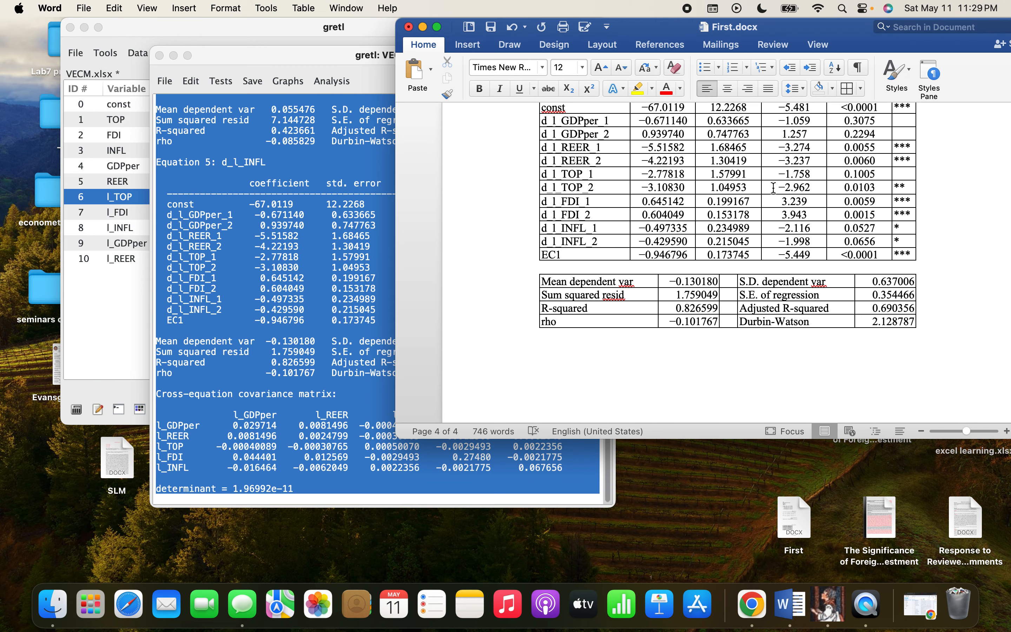
scroll(774, 189, up, 4)
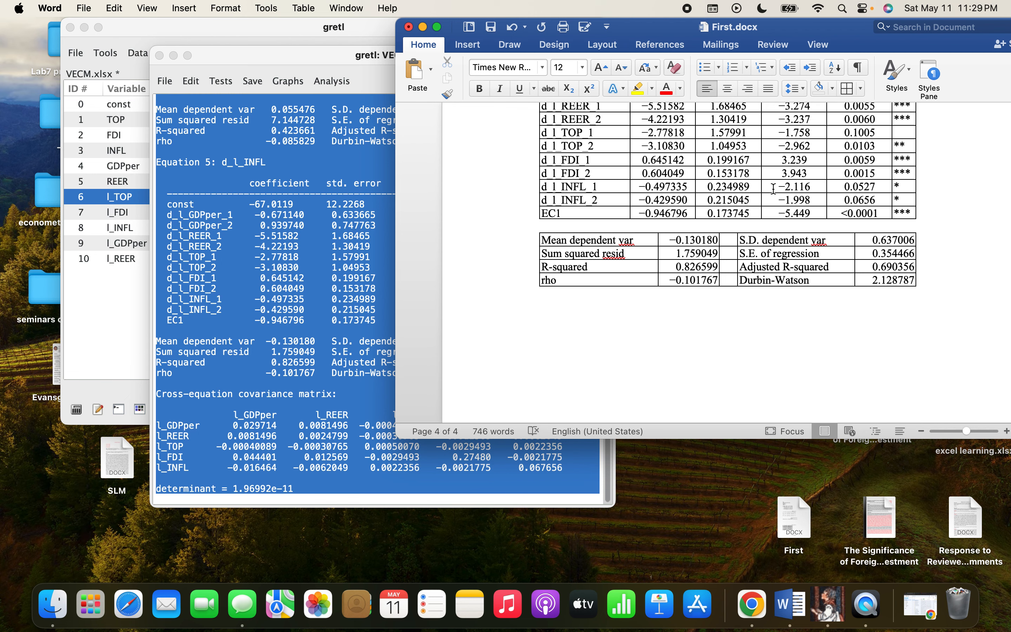
scroll(774, 189, up, 2)
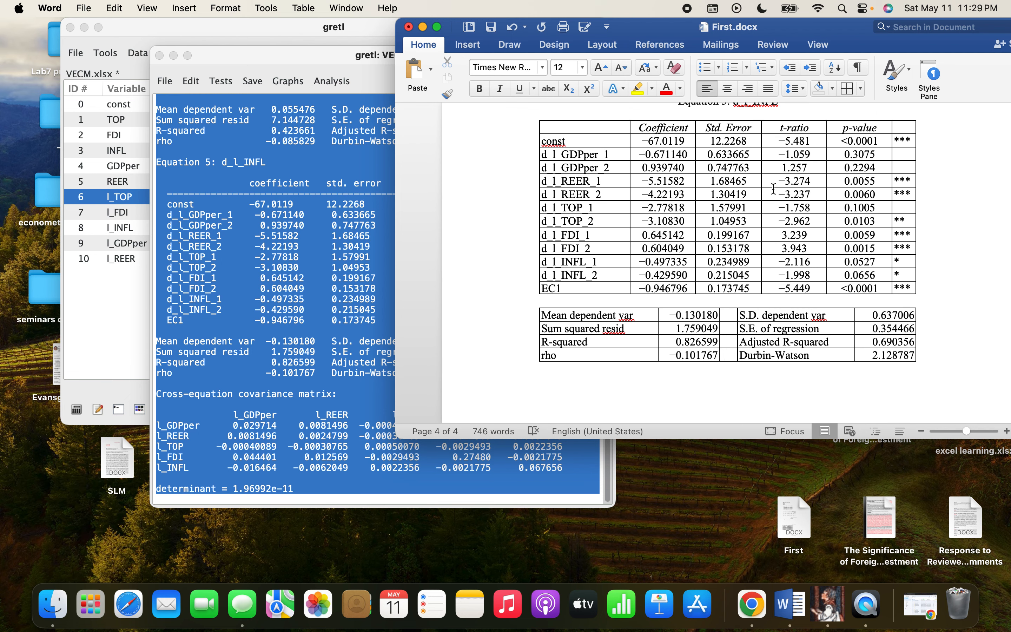
- Examine the d_l_REER_1 coefficient and the full d_l_TOP_1 and d_l_TOP_2 rows in the Equation 5 table
scroll(757, 218, up, 1)
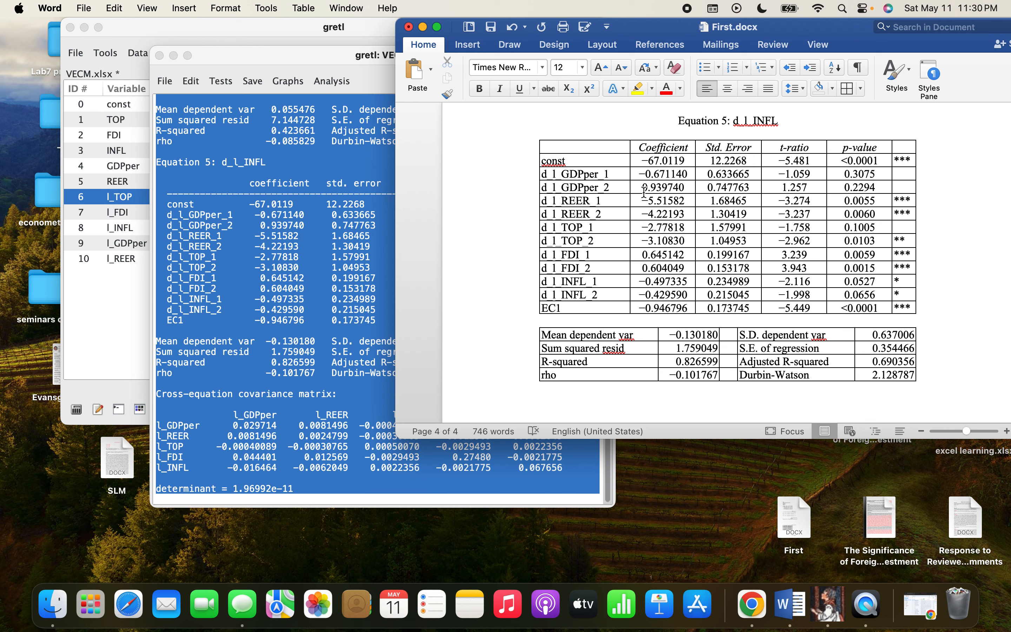
drag(640, 200, 665, 198)
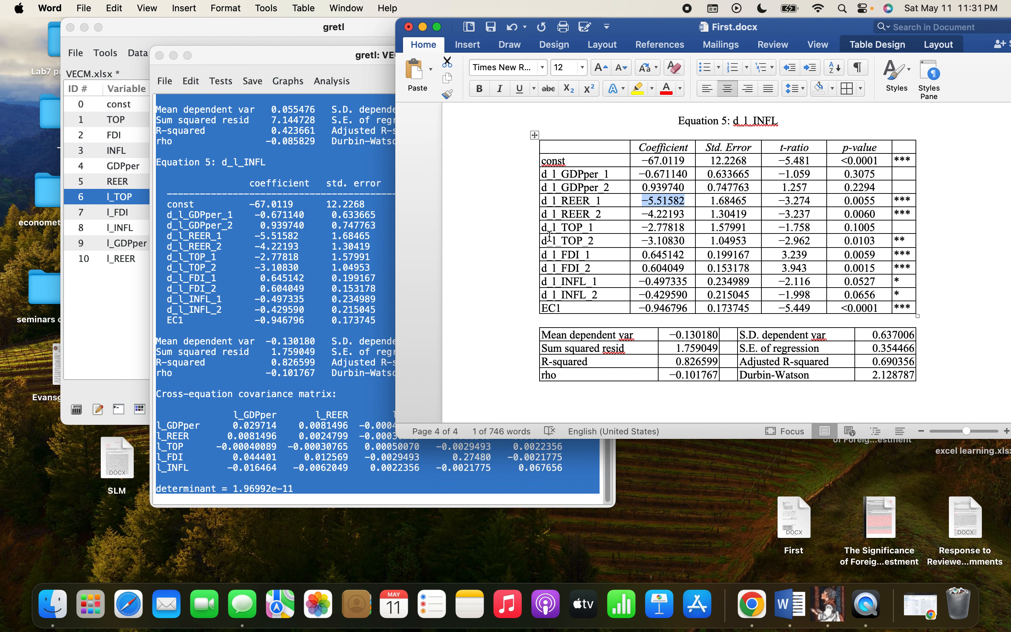
drag(544, 228, 905, 227)
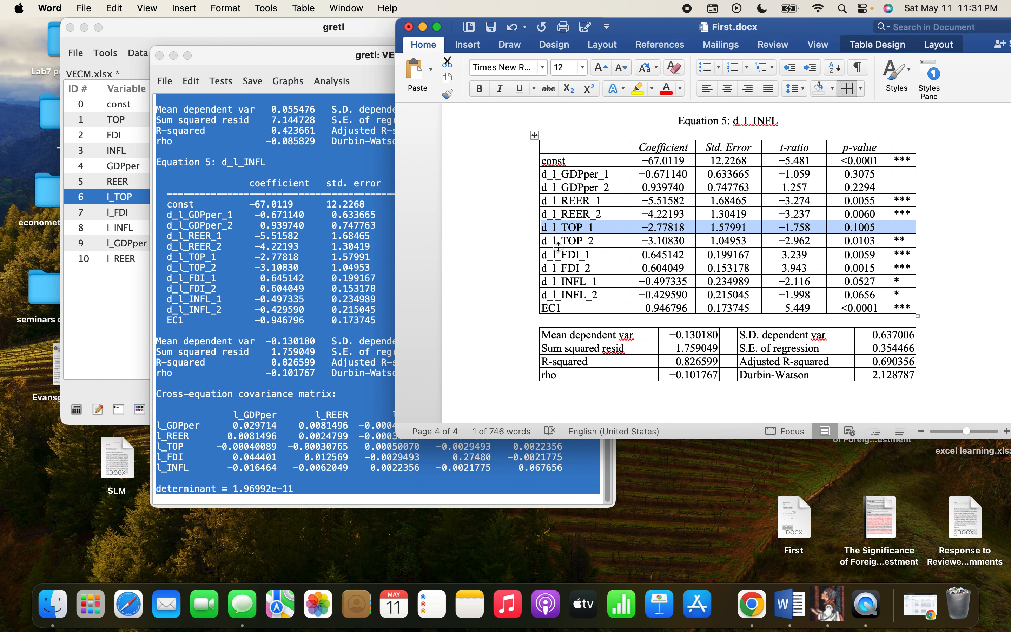
drag(547, 239, 884, 241)
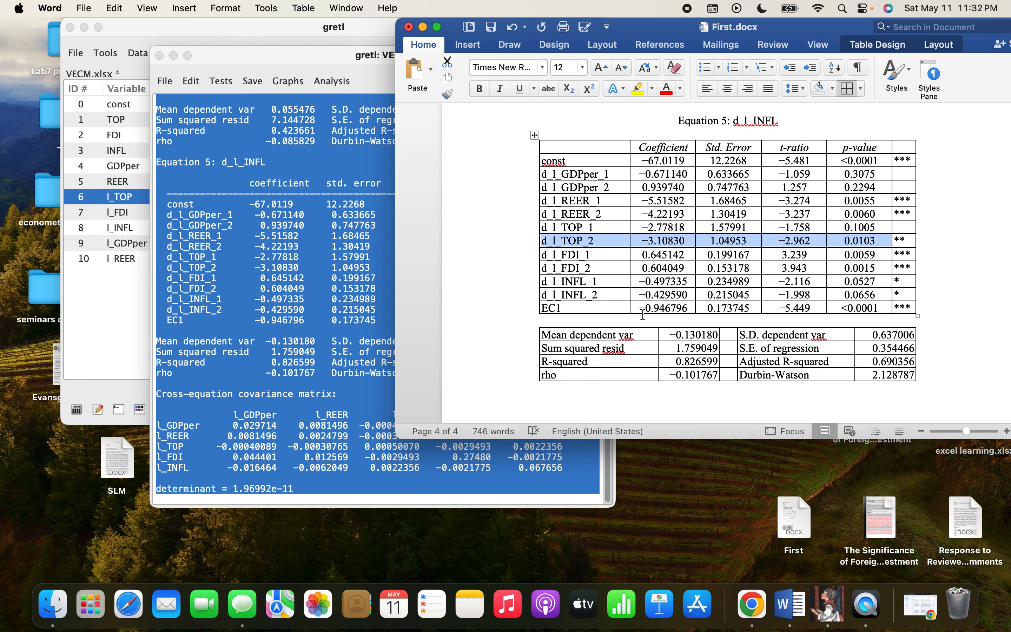
- Begin a note under Equation 5's statistics table with "Error correction coefficient (-0.946) means that when disequilibrium occurs the"
scroll(644, 314, down, 2)
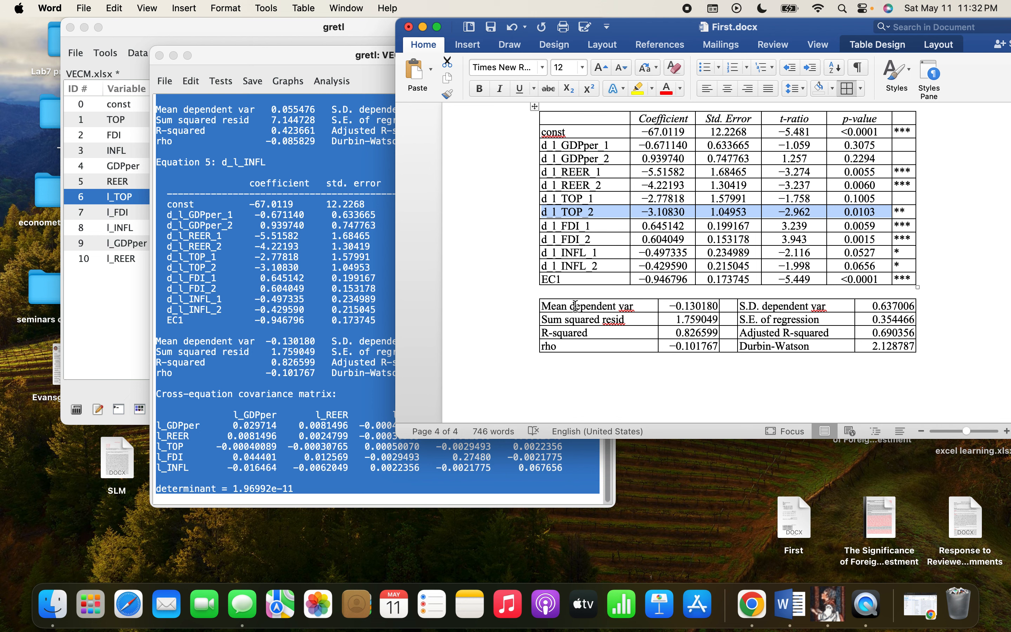
scroll(624, 282, down, 6)
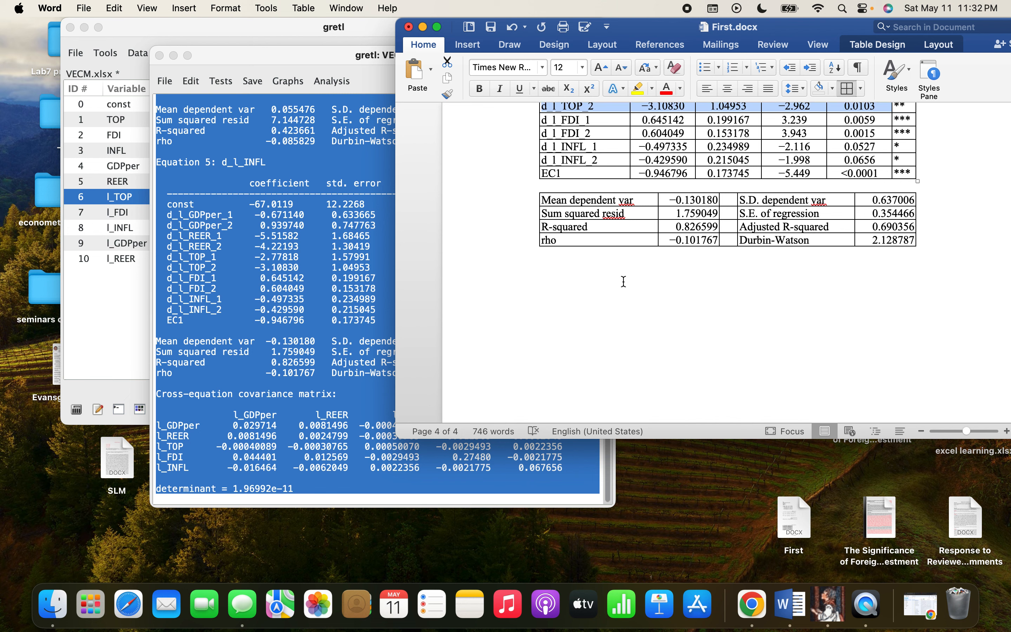
scroll(624, 281, up, 1)
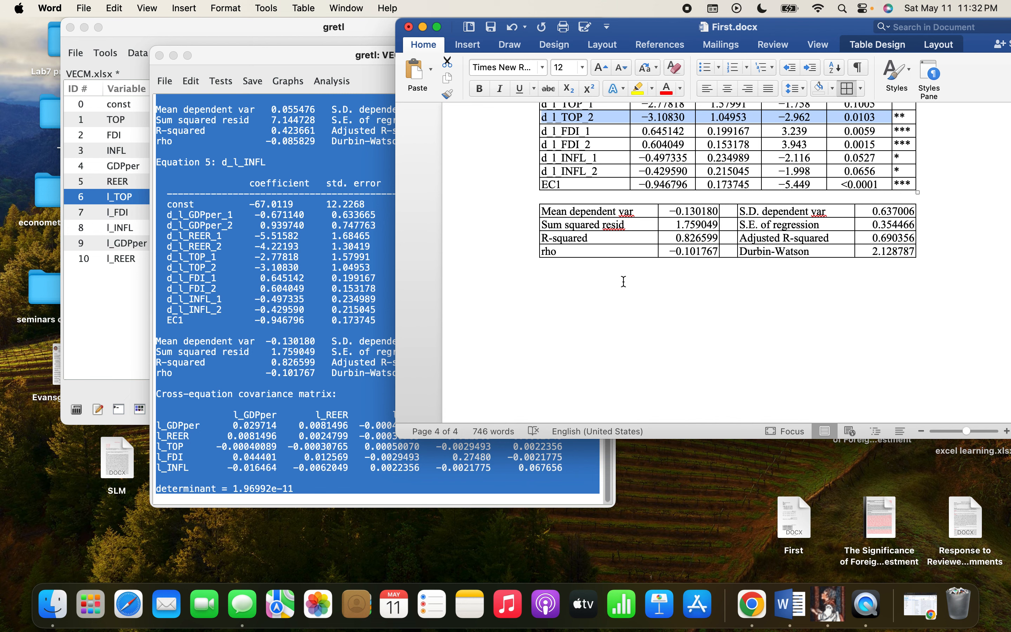
click(581, 277)
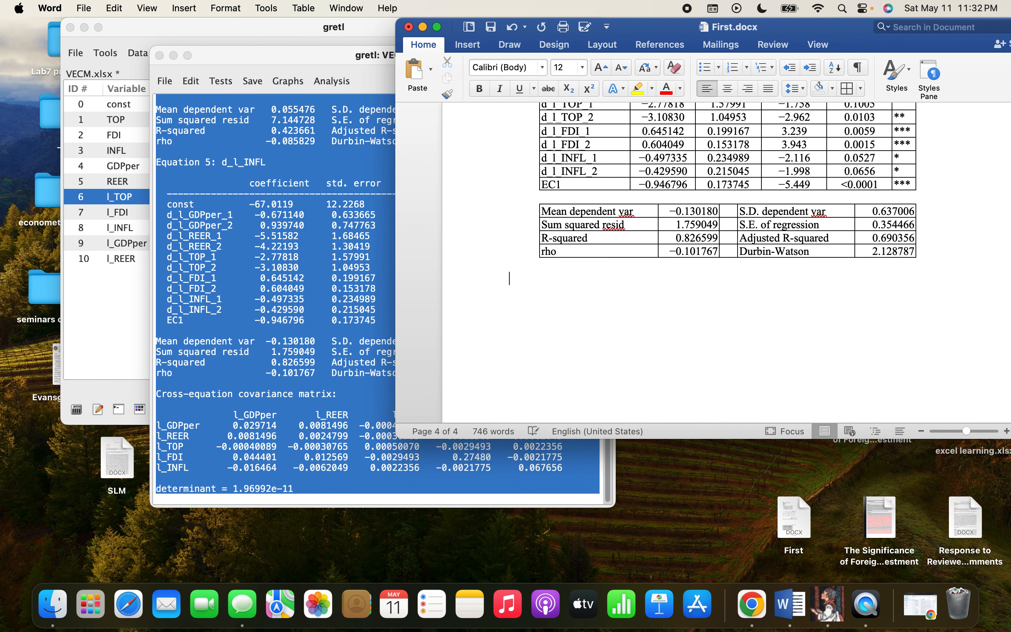
text(Ec)
key(BackSpace)
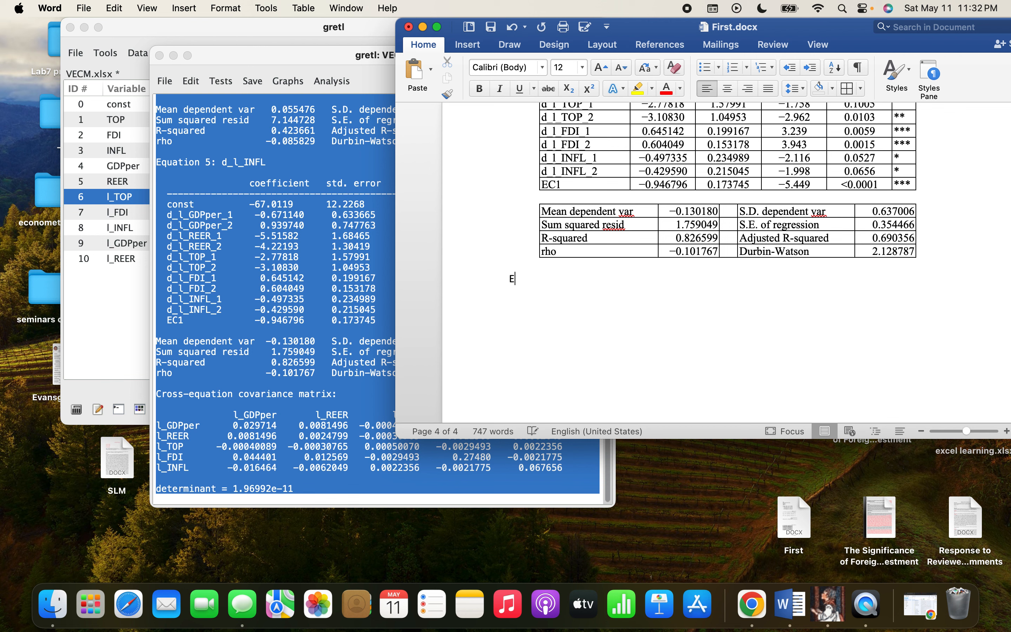
text(rror co)
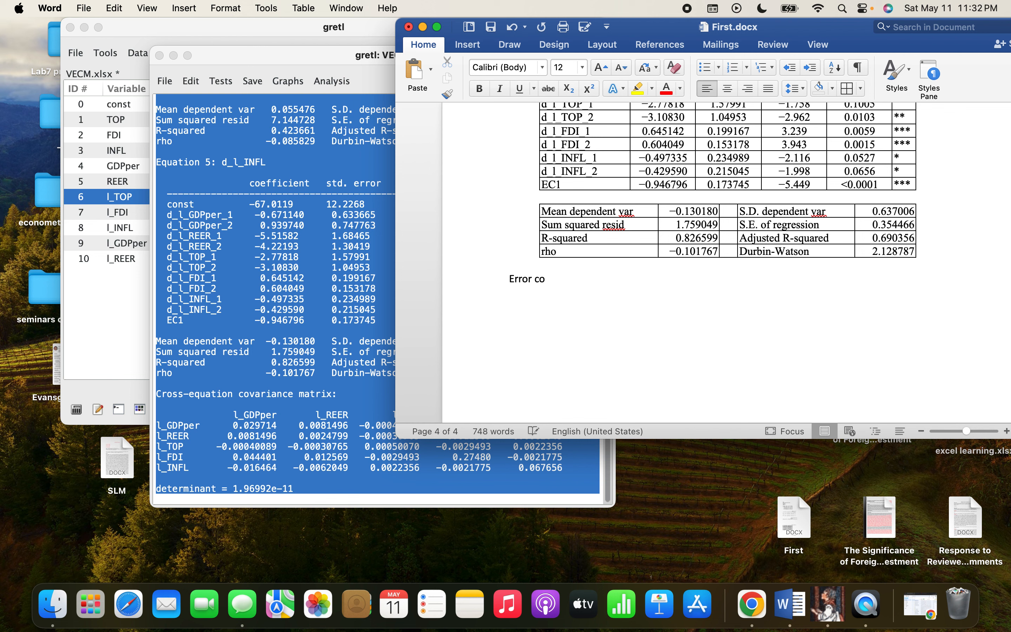
text(rrection coefficient (-0.94)
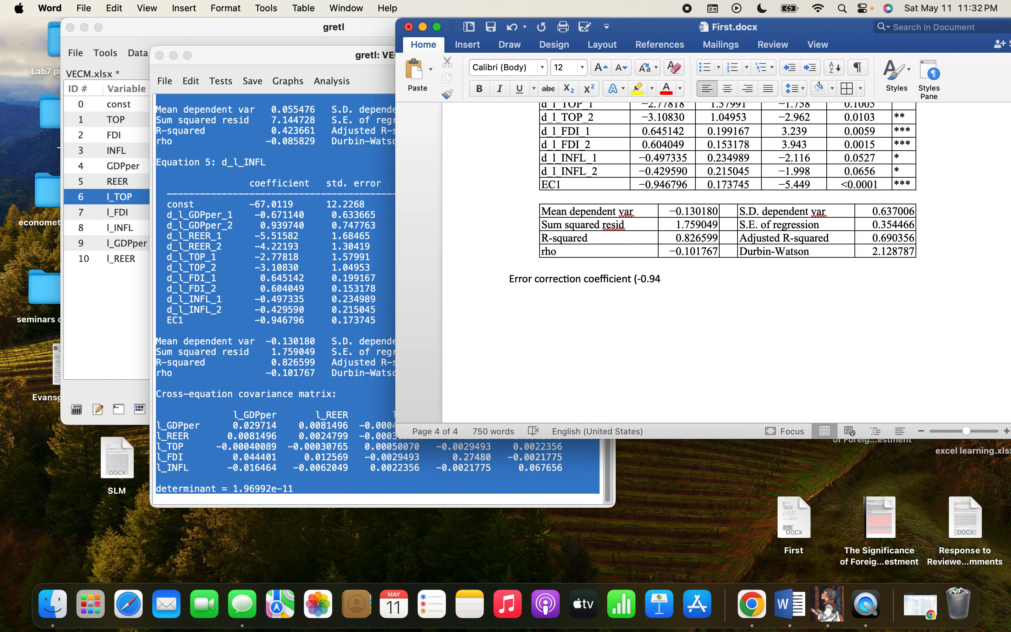
text(6) meana th)
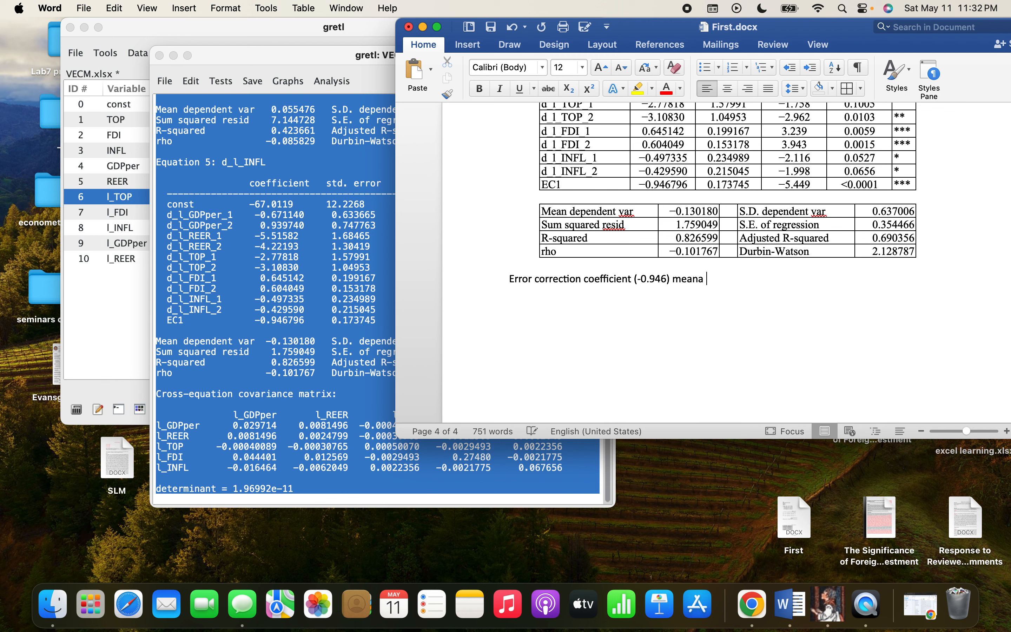
key(BackSpace)
key(BackSpace)
key(BackSpace)
text(s that wh)
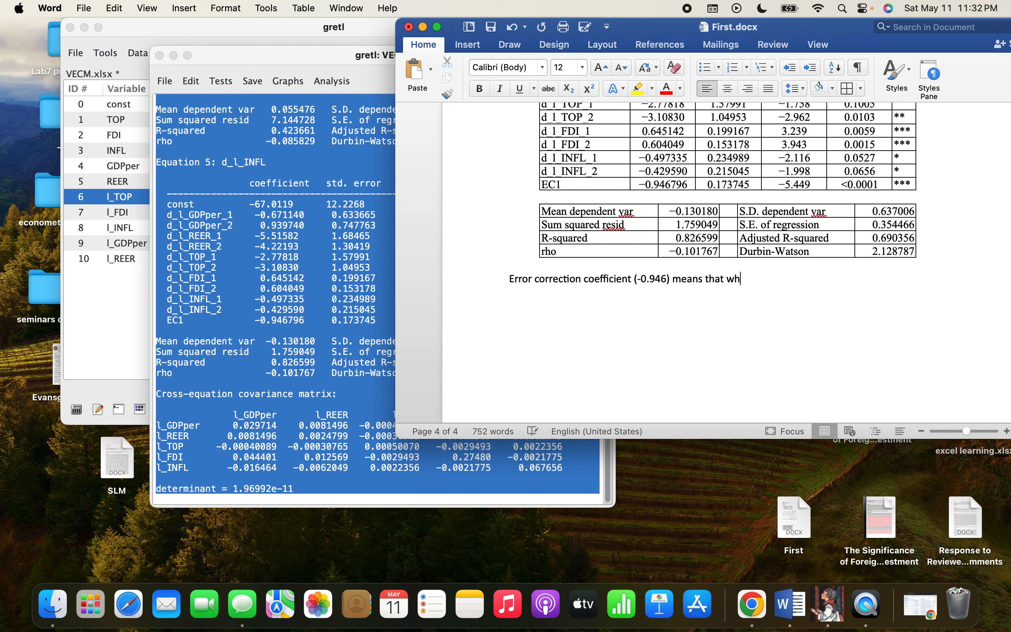
text(en di)
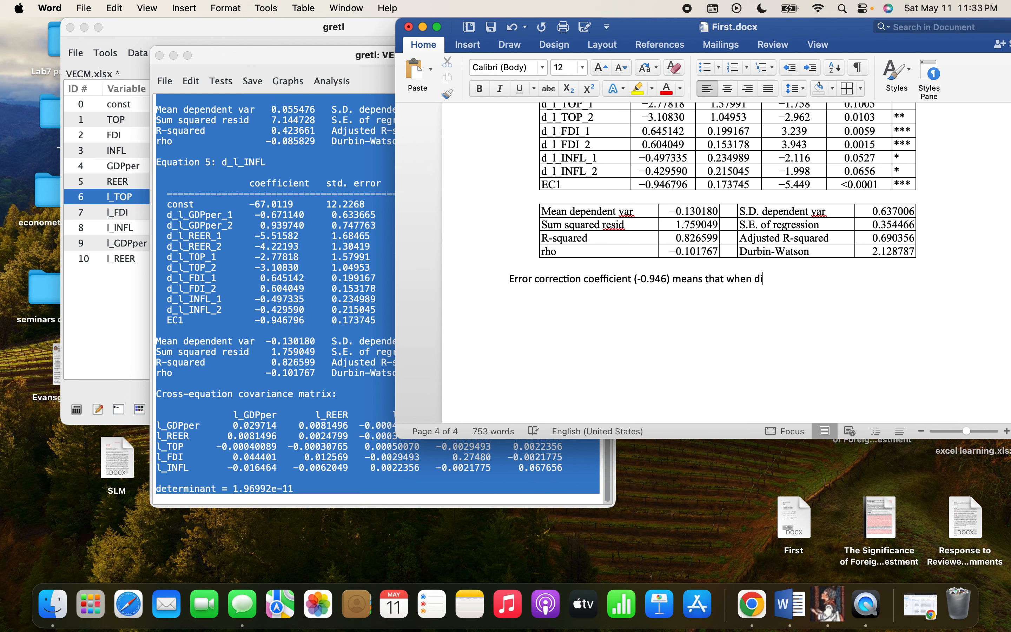
text(sequilibrium occurs the c)
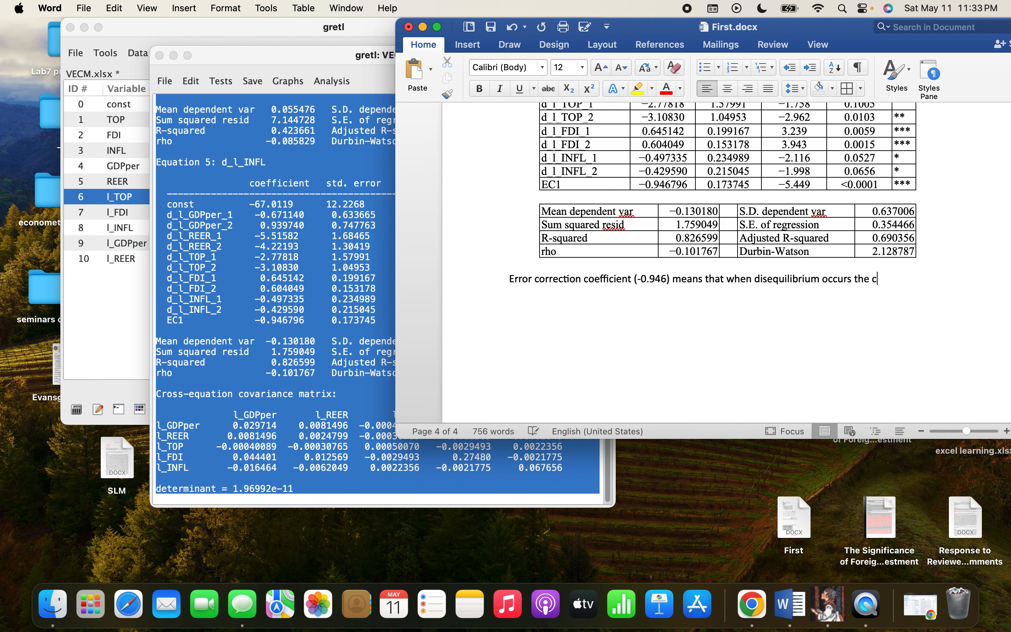
- Continue the Equation 5 note with "variables have to adjust by 94.6% in the preceeding"
key(BackSpace)
text(variables)
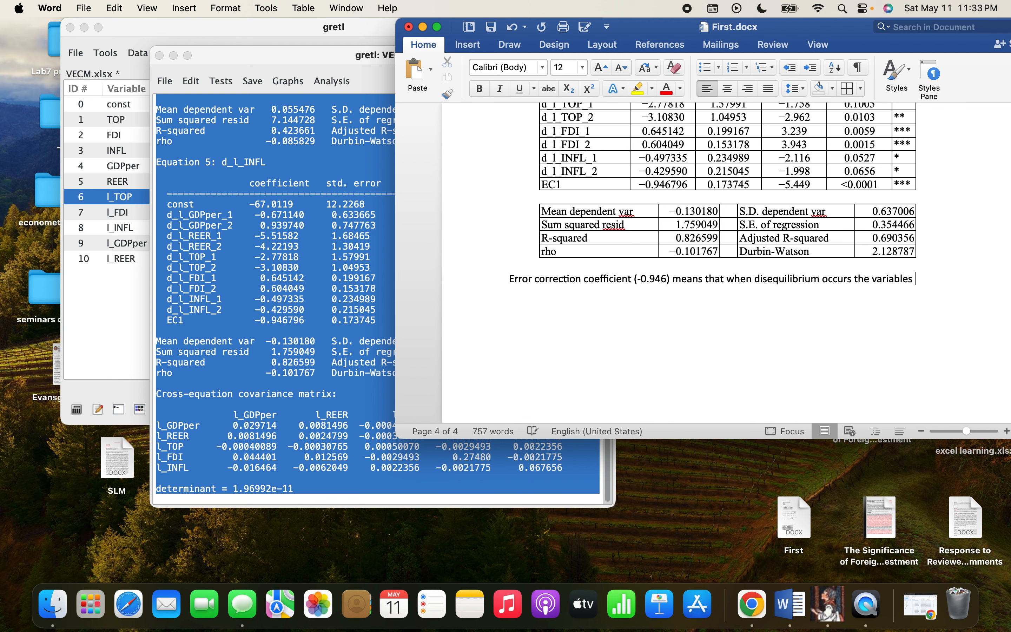
text( has)
key(BackSpace)
key(BackSpace)
text(ve)
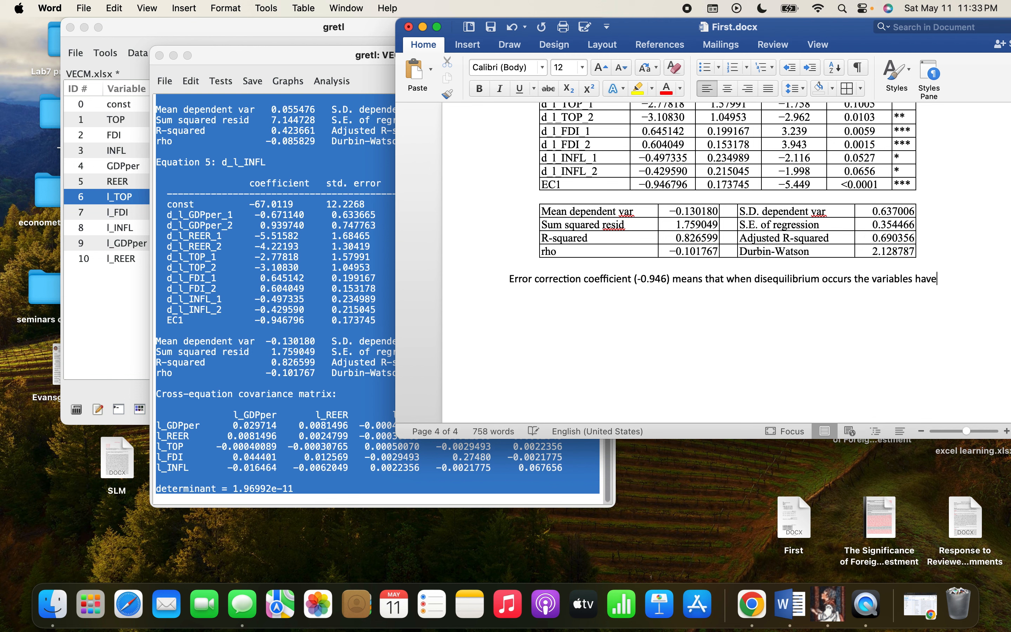
text( to adjust by )
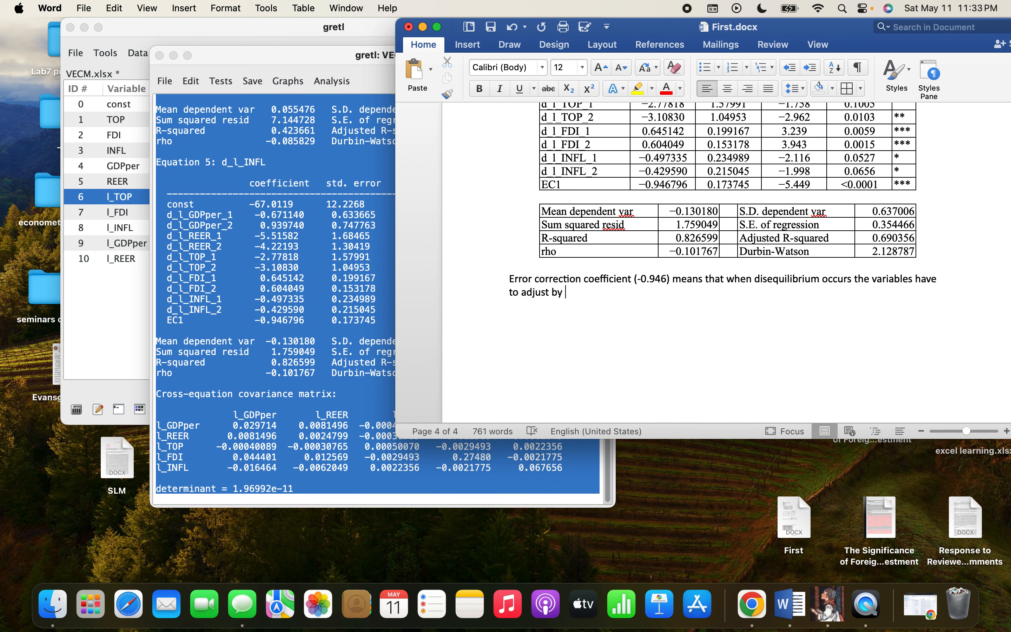
text(94.)
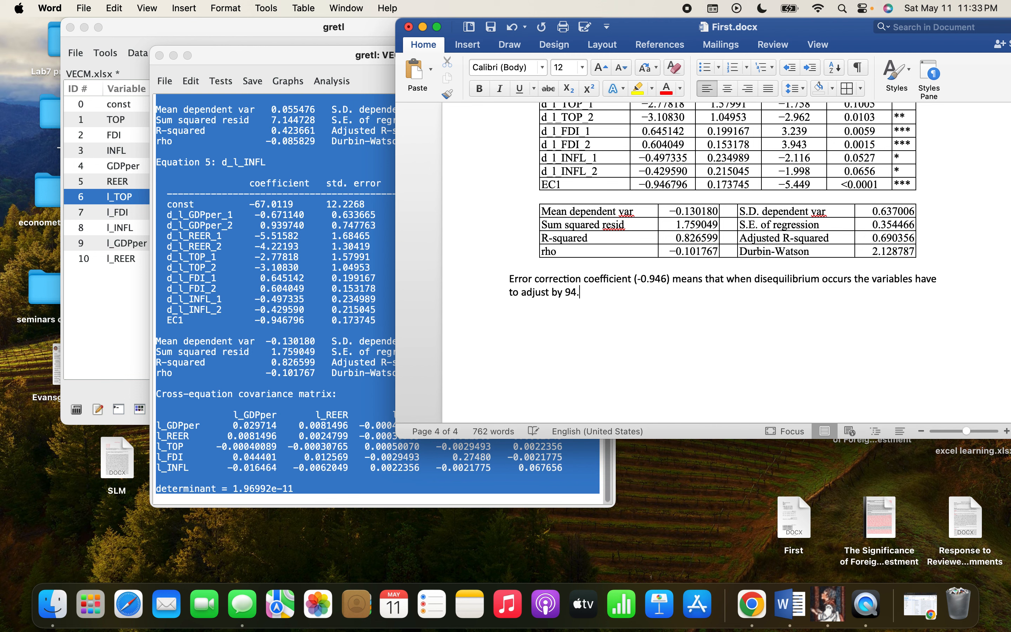
text(6% in the preceeding)
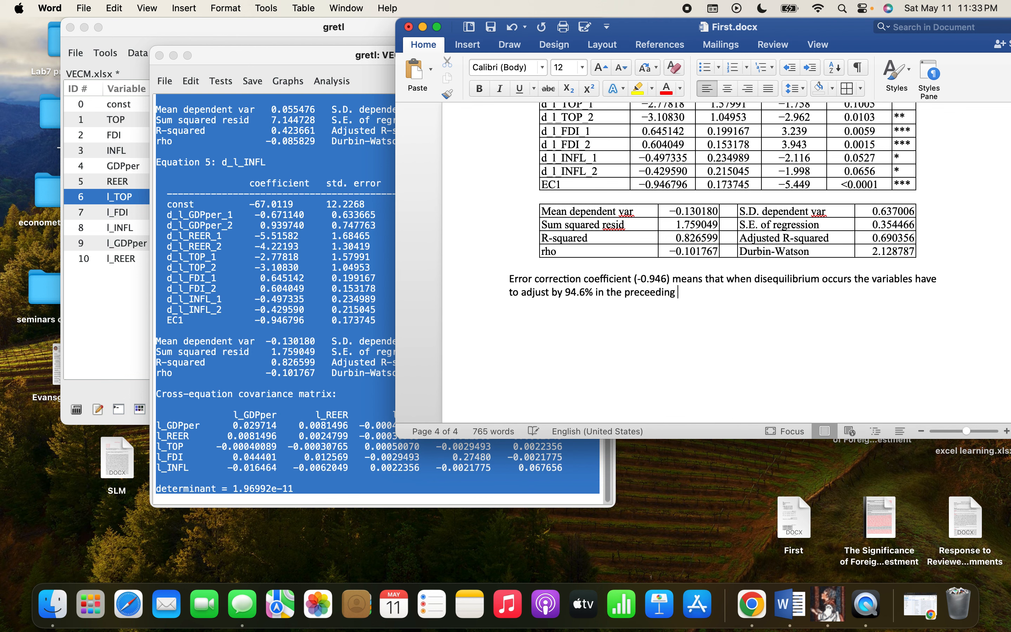
- Correct the misspelled last word of the note to "preceding" and end the sentence with "year."
key(BackSpace)
key(BackSpace)
right_click(672, 298)
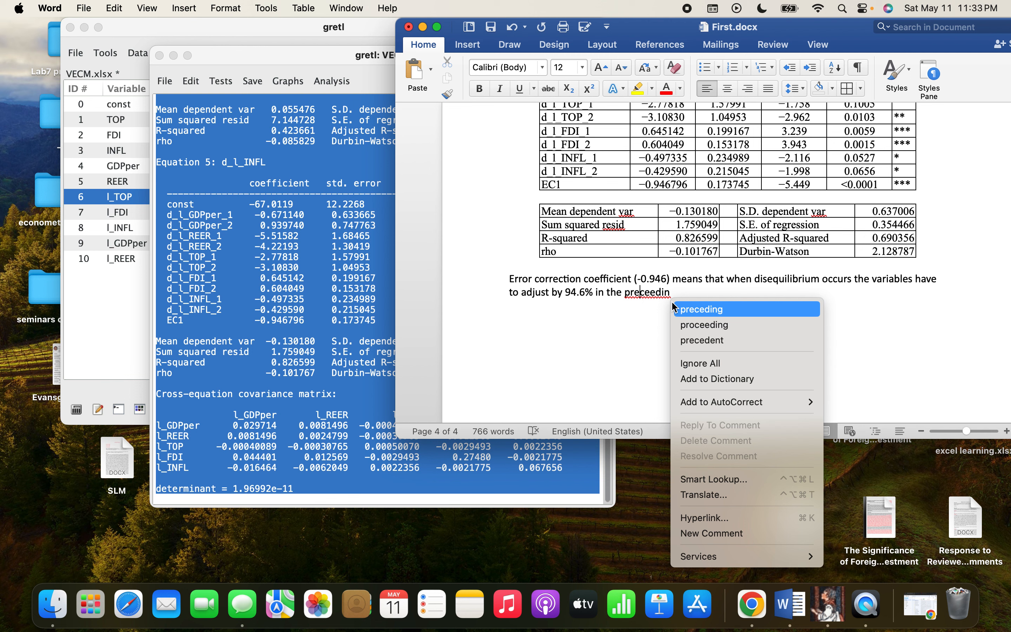
click(674, 307)
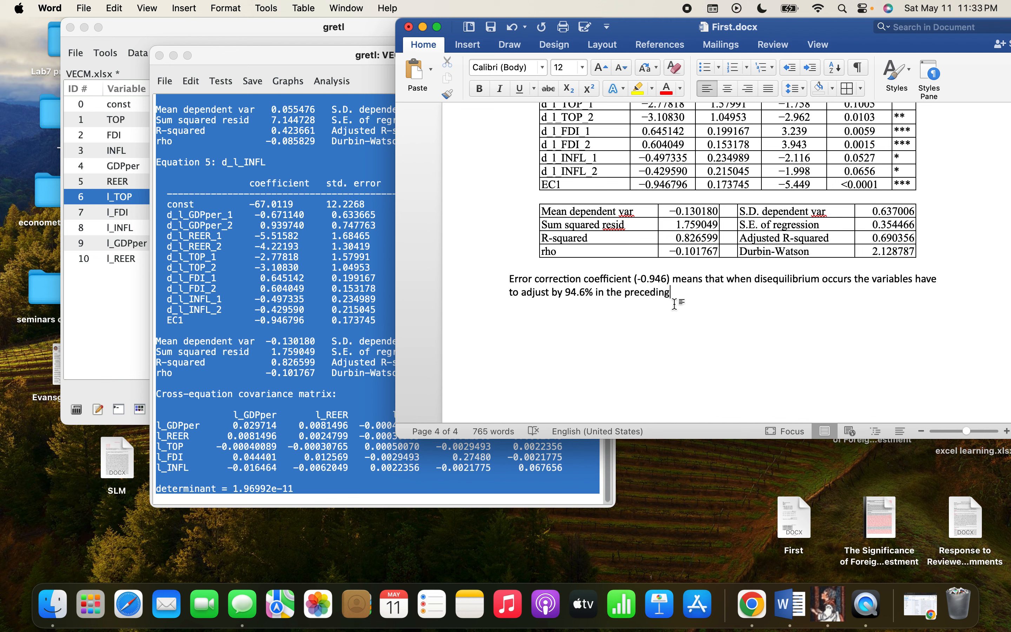
text(year)
- Add a new paragraph reading "Another situation when you had an error correction coefficient around more 1 and between 2.5 is not wrong."
text(anothe)
text(r s)
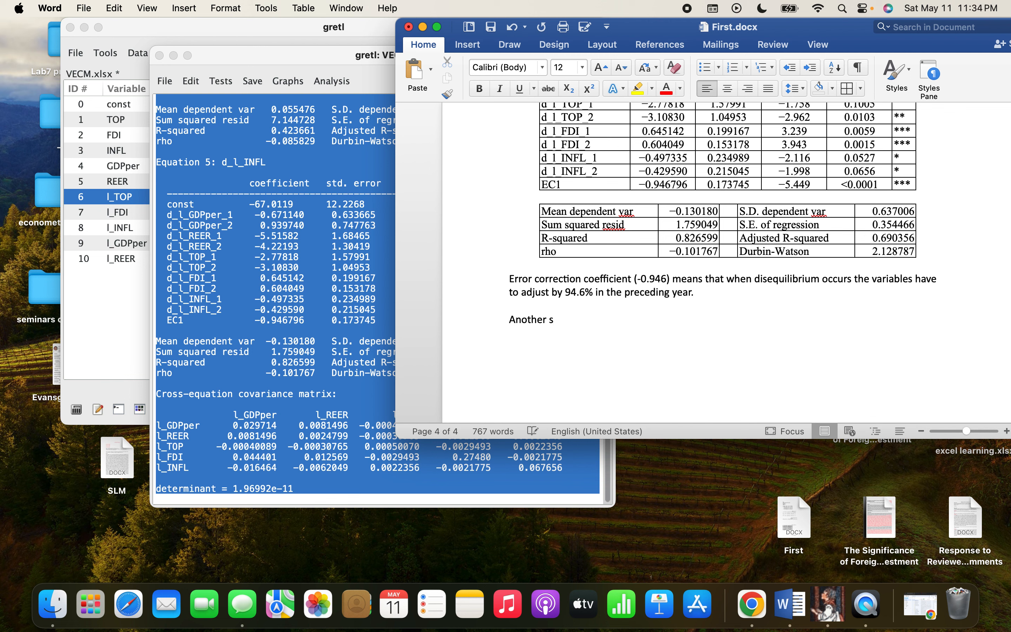
text(itu)
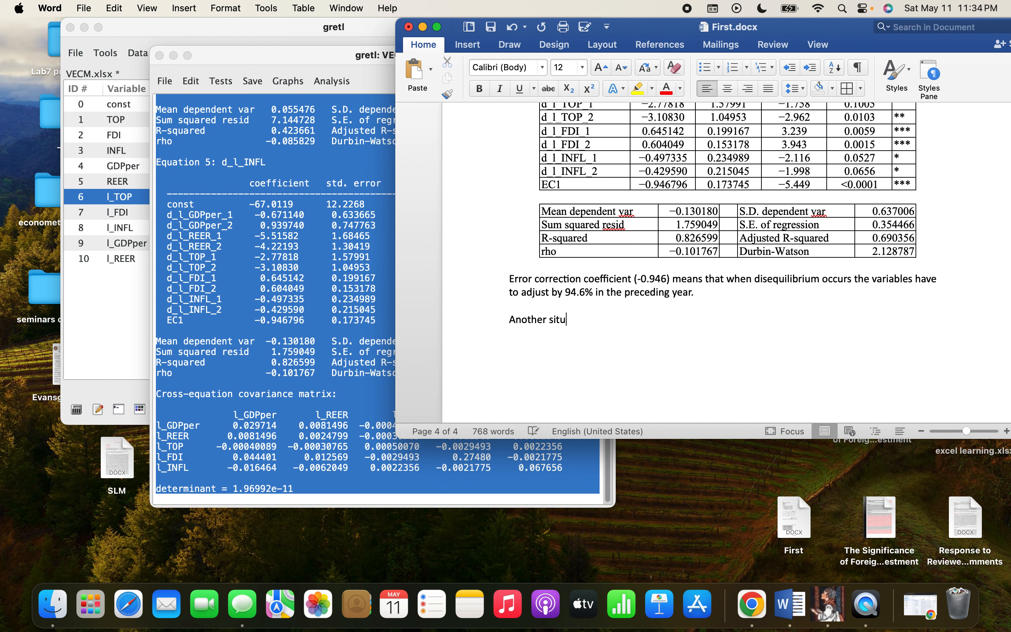
text(ation when you had a)
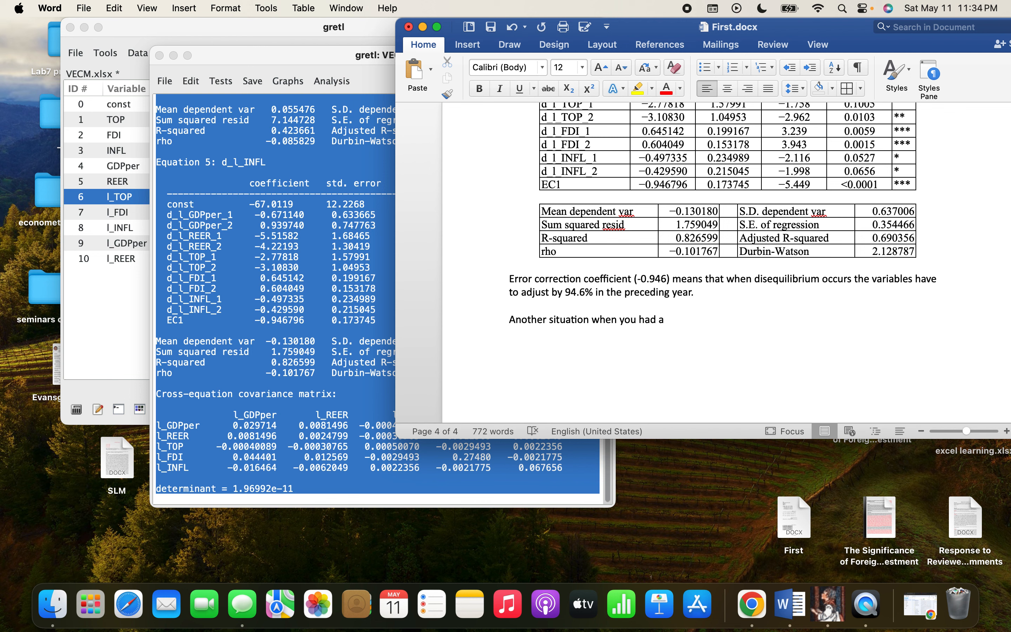
text(n error correction coefficient )
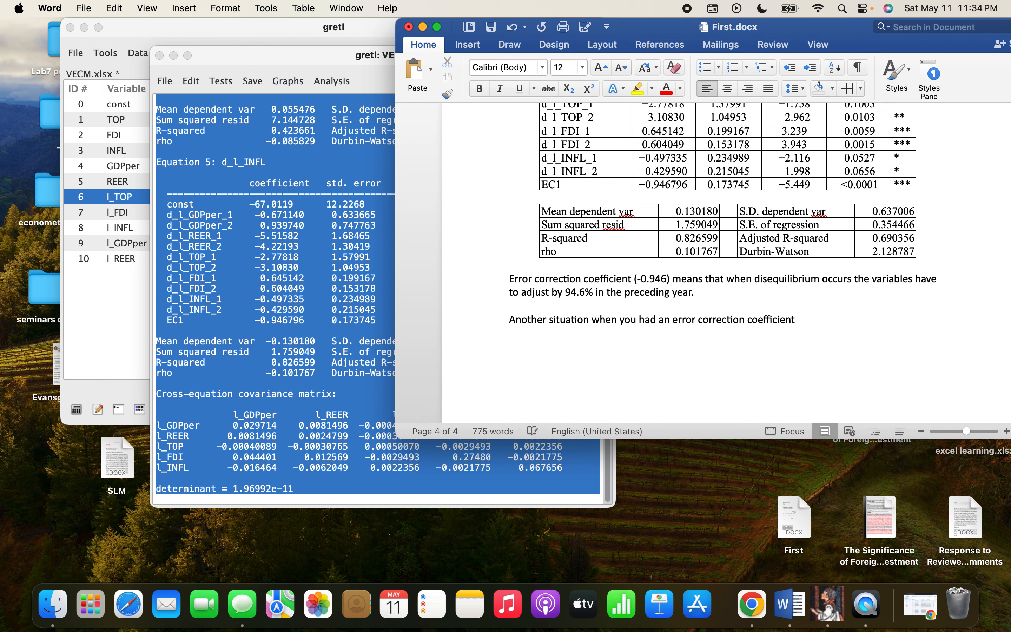
text(around more 1 and betwee)
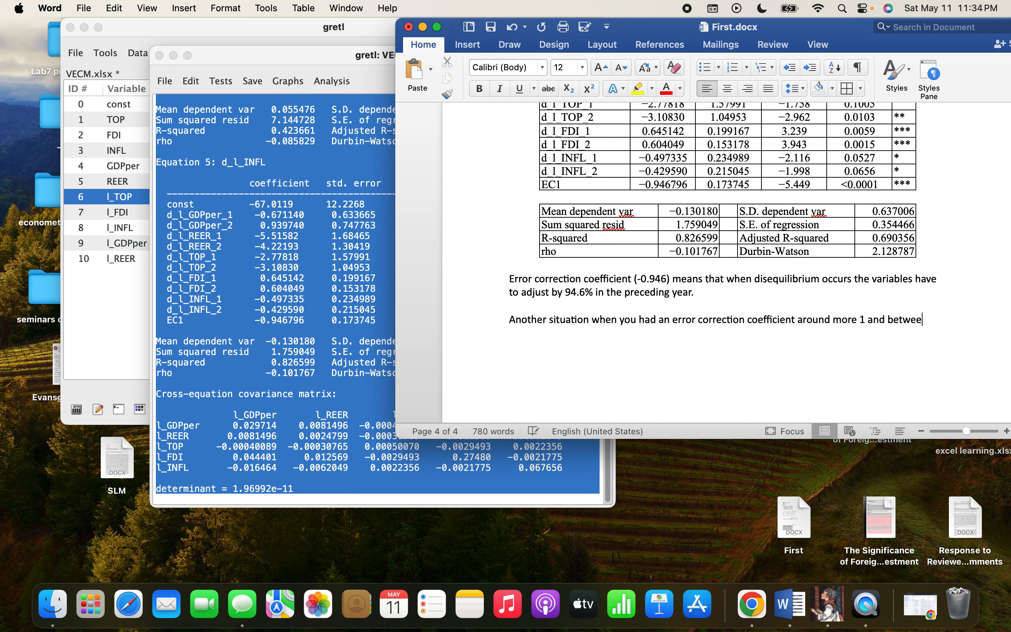
text(n 2.)
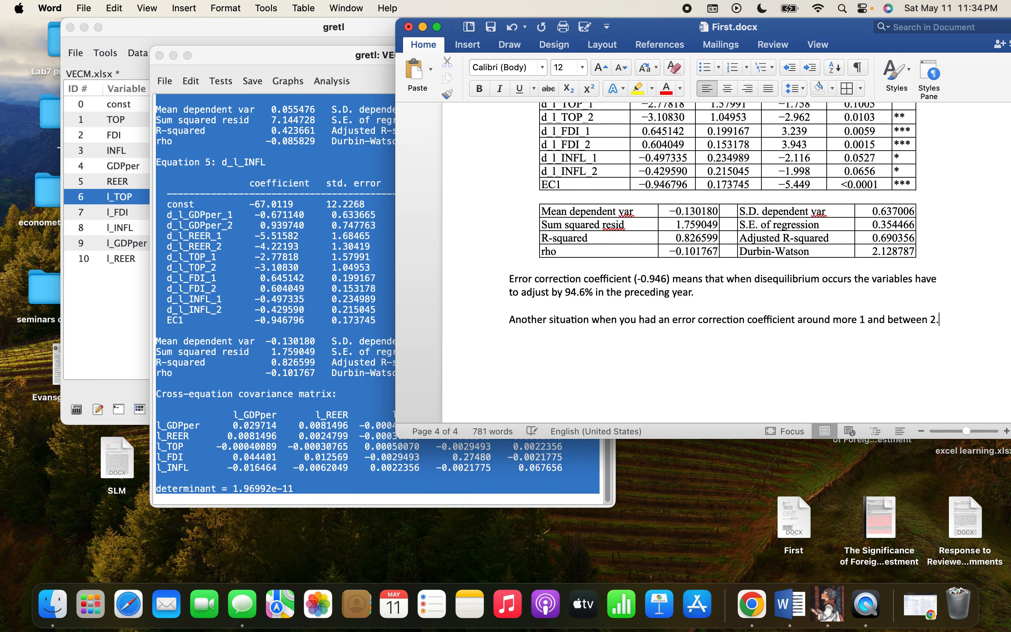
text(5 )
text(is)
text(ot )
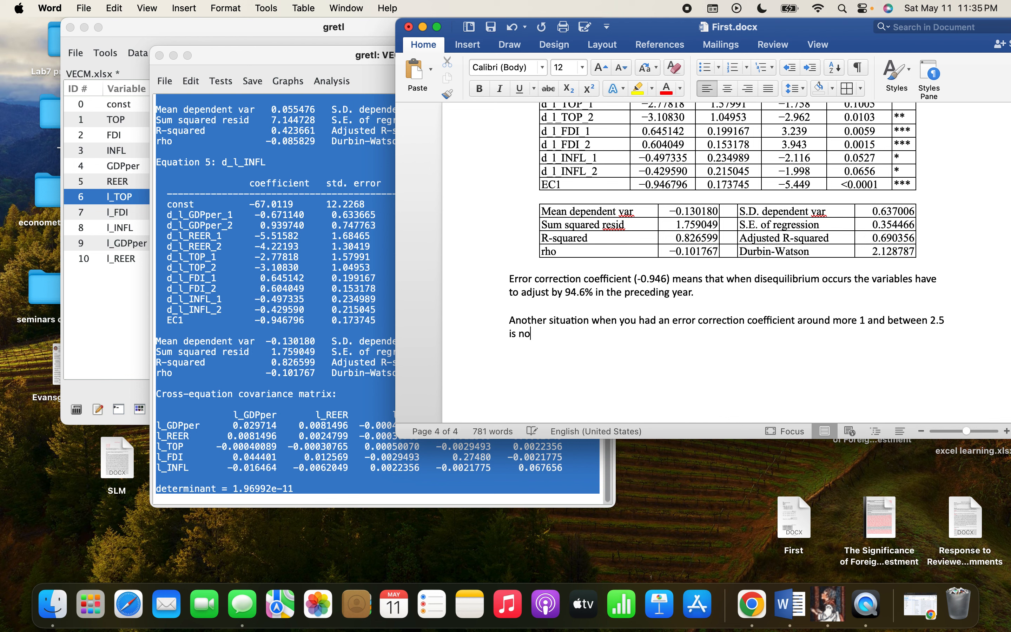
text(wrong)
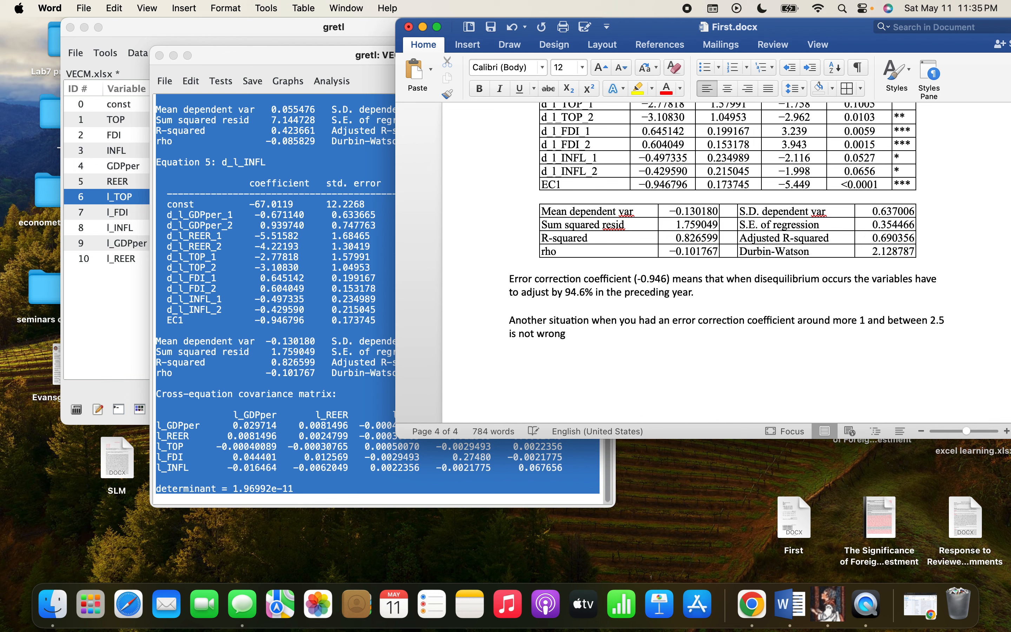
text(.)
- In the "Another situation" sentence, change the upper bound to 2 and remove the word "more" before 1
click(962, 322)
key(BackSpace)
key(BackSpace)
key(BackSpace)
click(584, 338)
key(BackSpace)
key(BackSpace)
key(BackSpace)
key(BackSpace)
key(BackSpace)
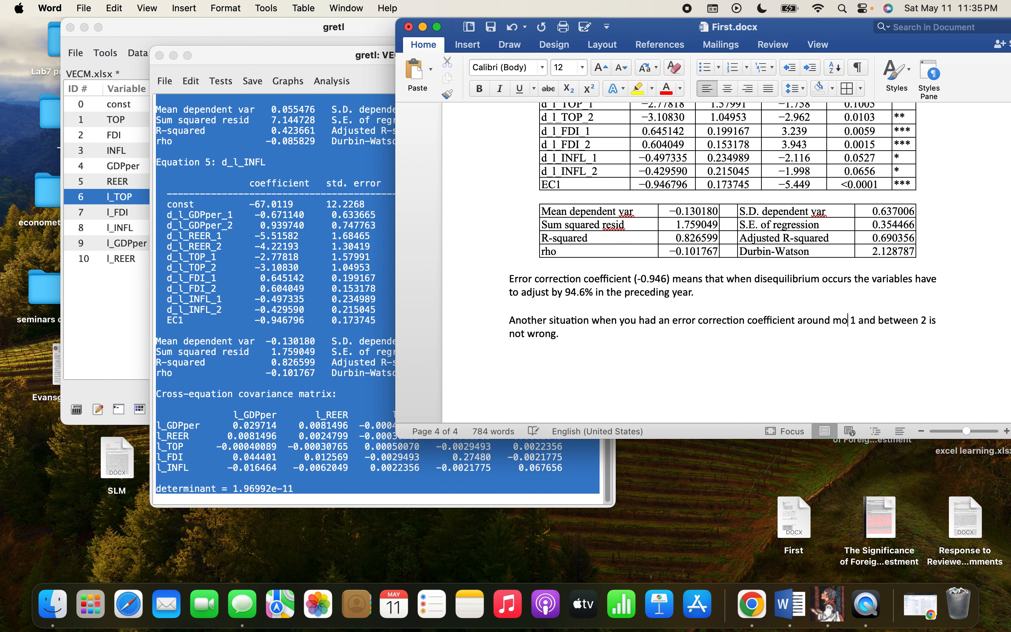
key(BackSpace)
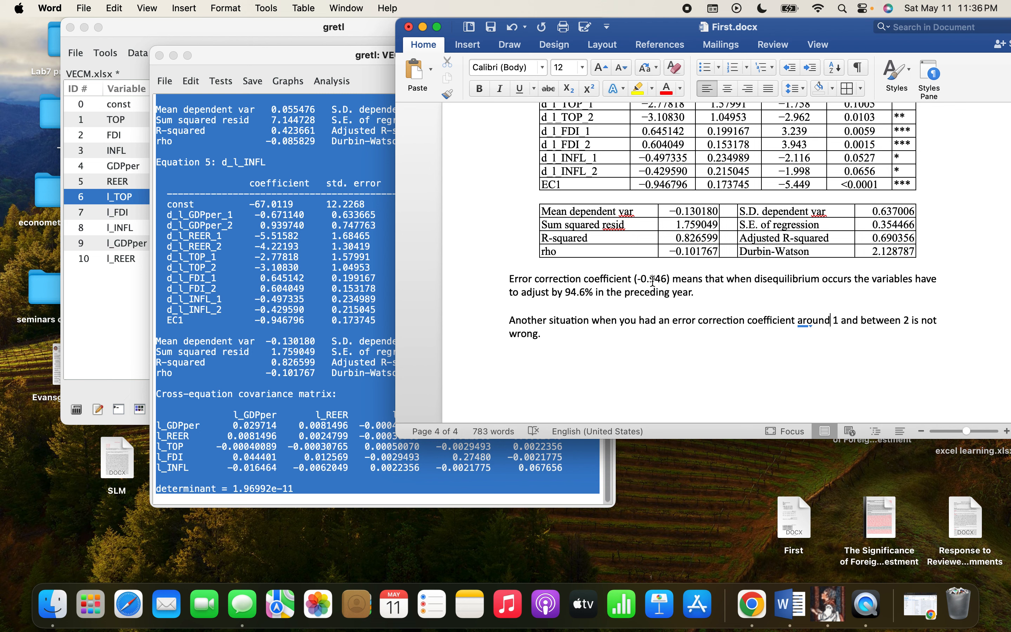
- Above the "Another situation" paragraph, add a line reading "R-squared =0.82 is the same as 82% of variation explained in the dependent variable by the explanatory variables."
scroll(668, 295, up, 3)
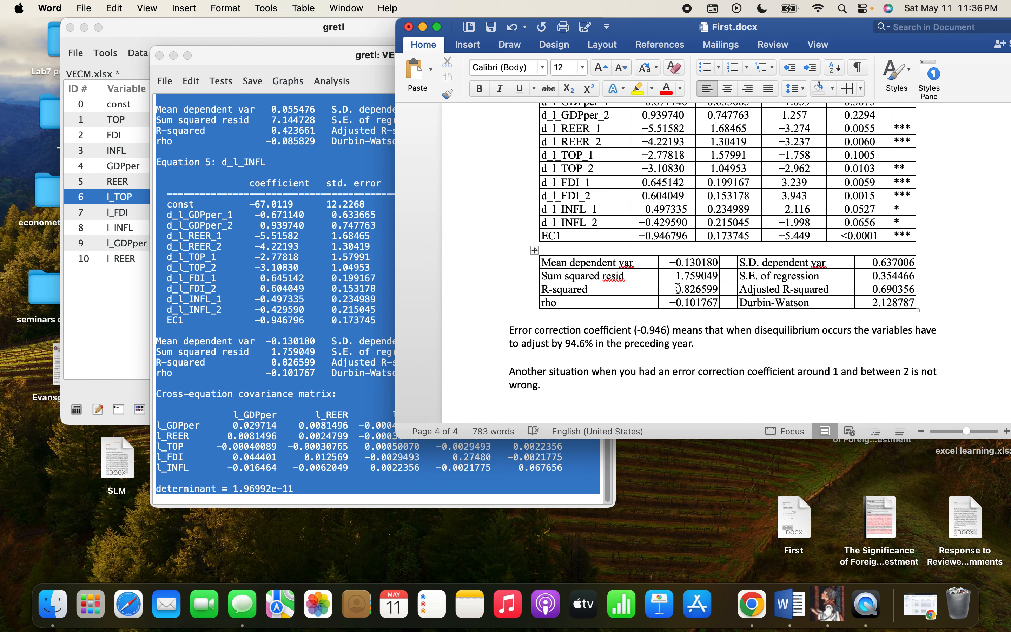
click(704, 357)
key(Return)
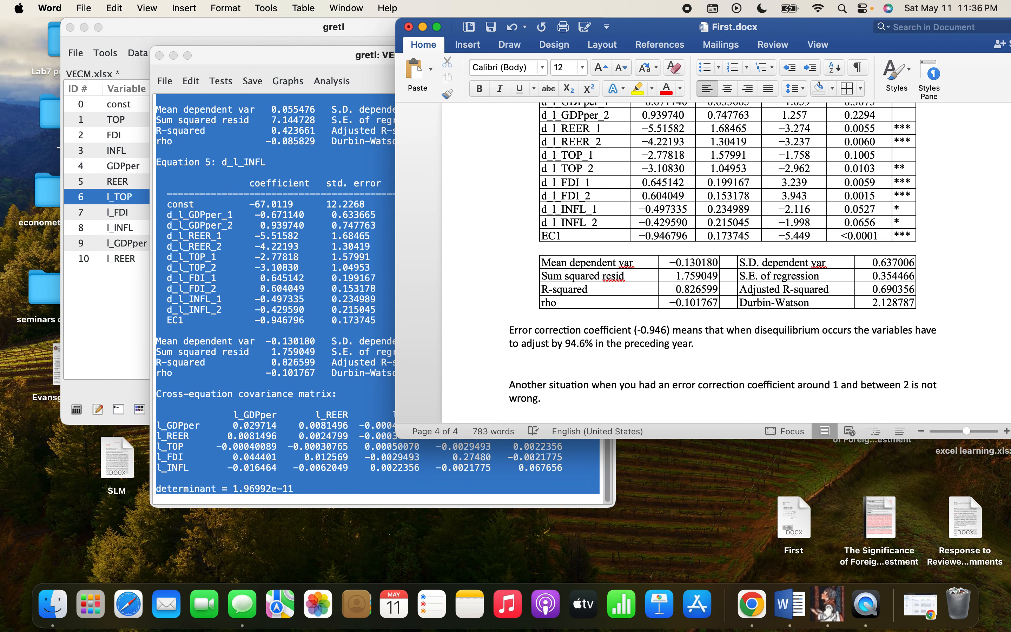
text(R-squared =0.0)
key(BackSpace)
text(82 is the s)
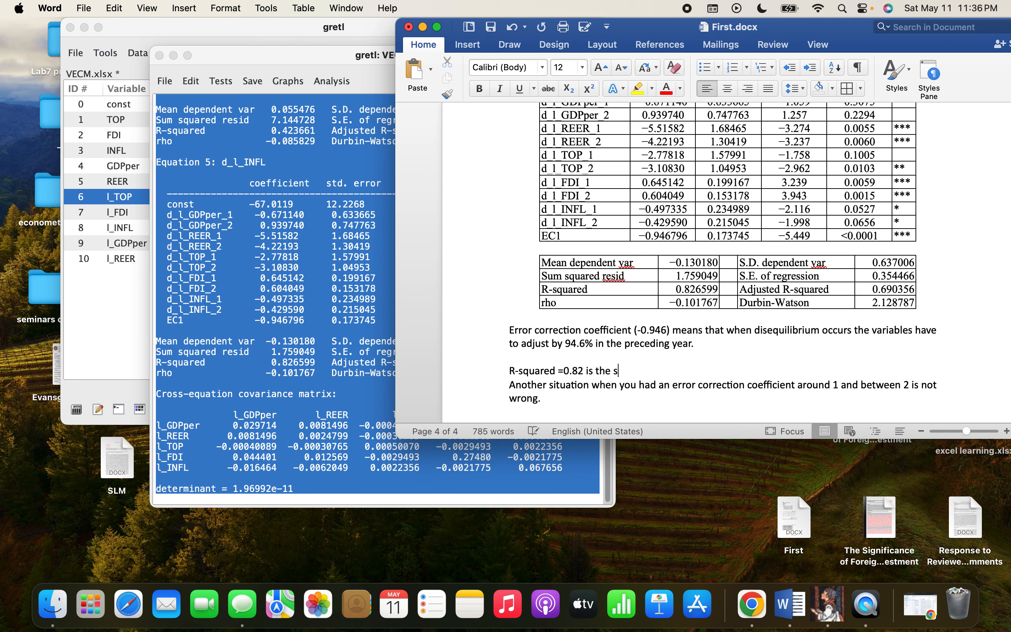
text(ame as 82% of )
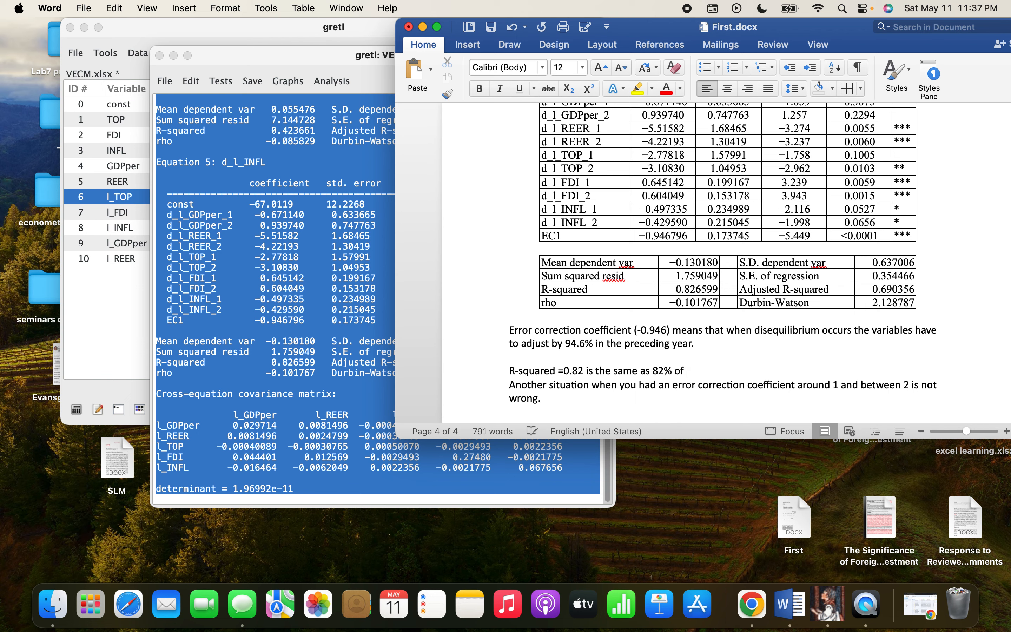
text(var)
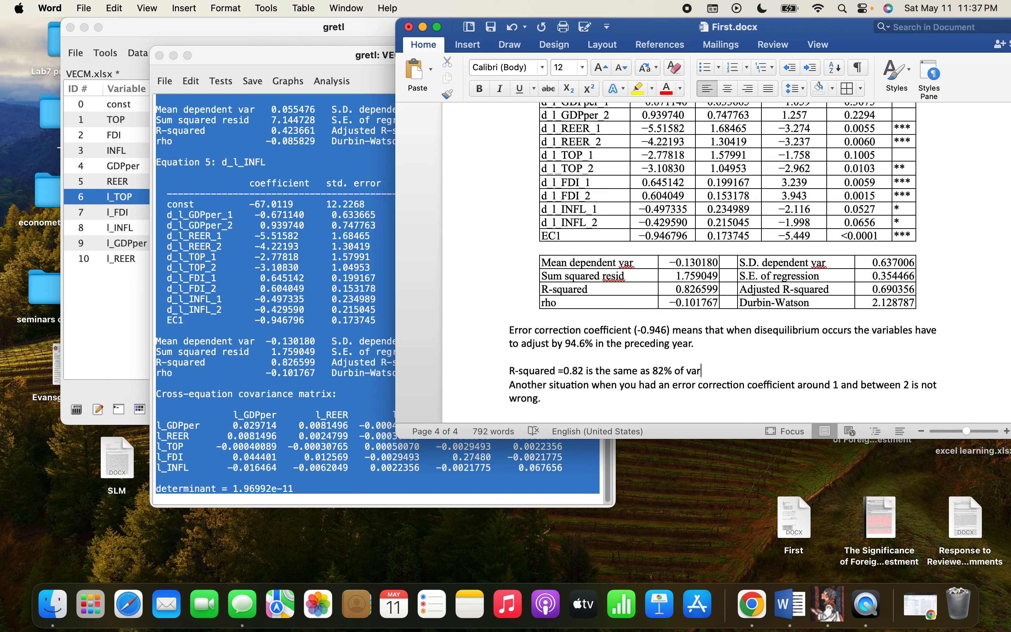
text(iation explained in the depen)
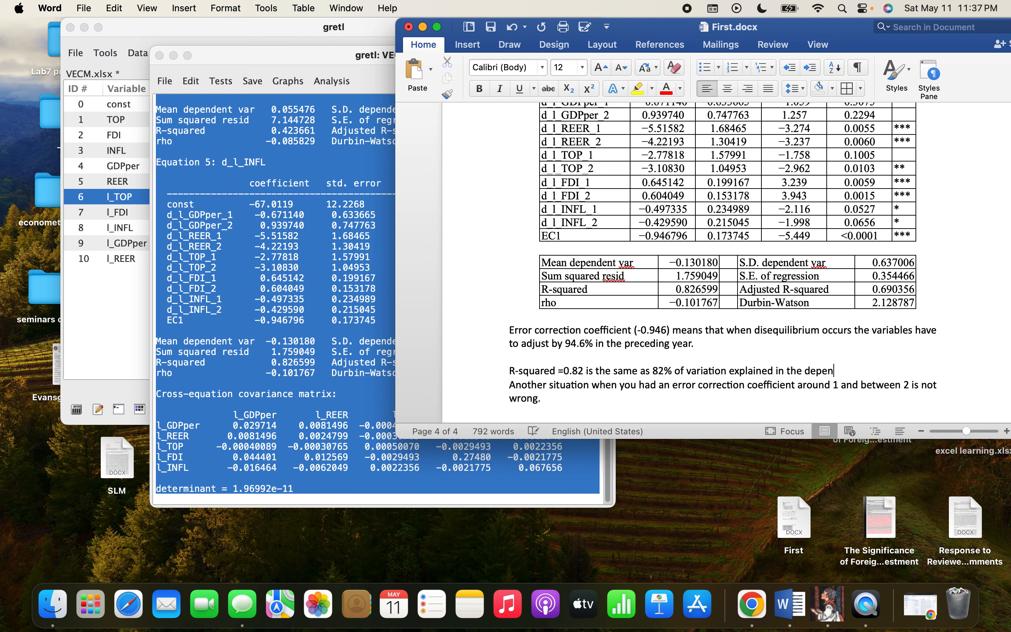
text(dent variabl)
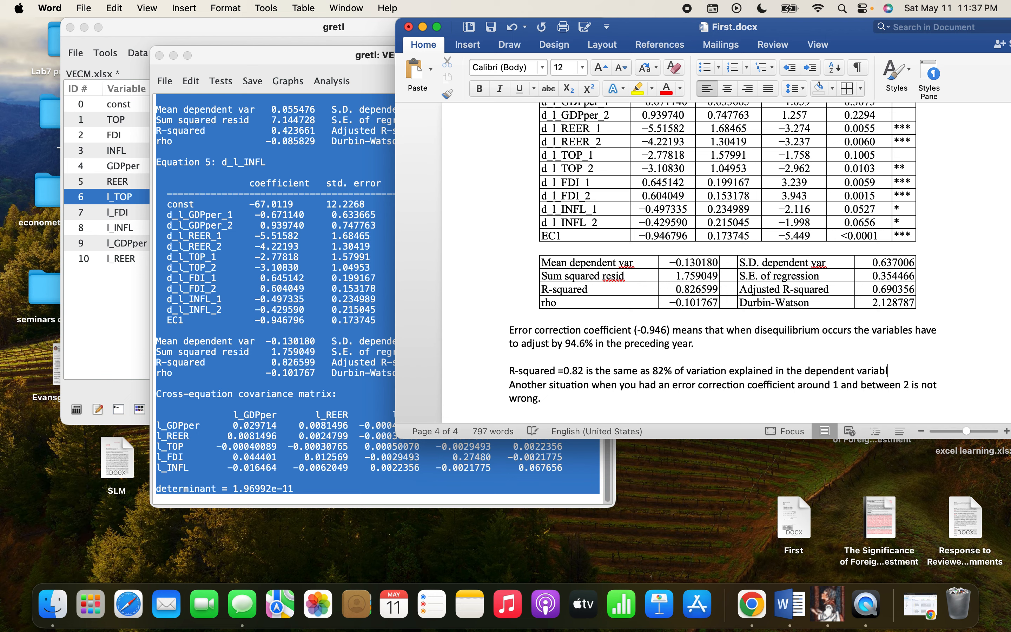
text(e by the )
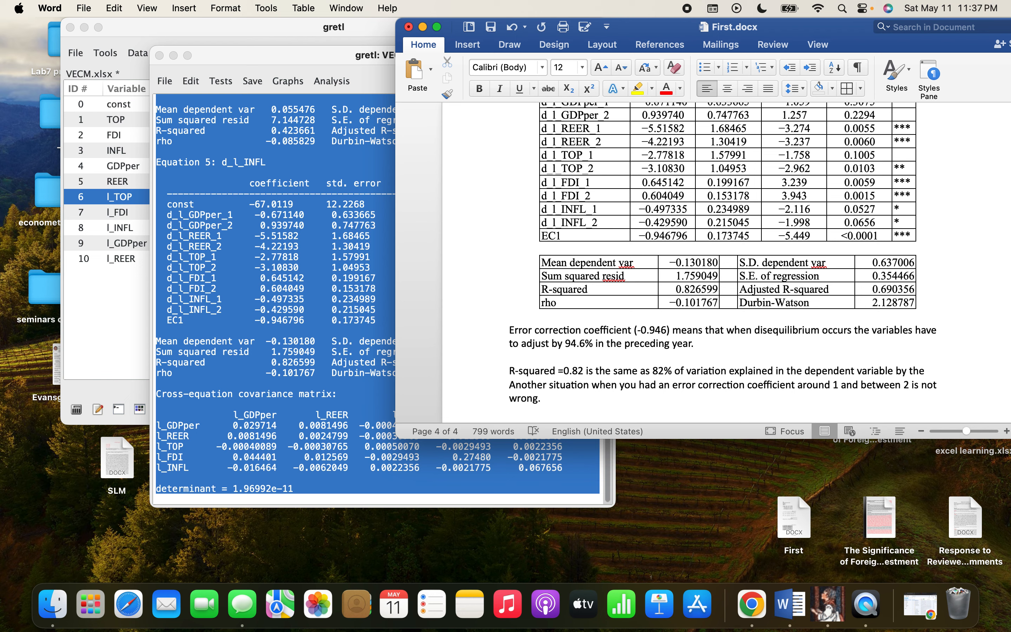
text(expl)
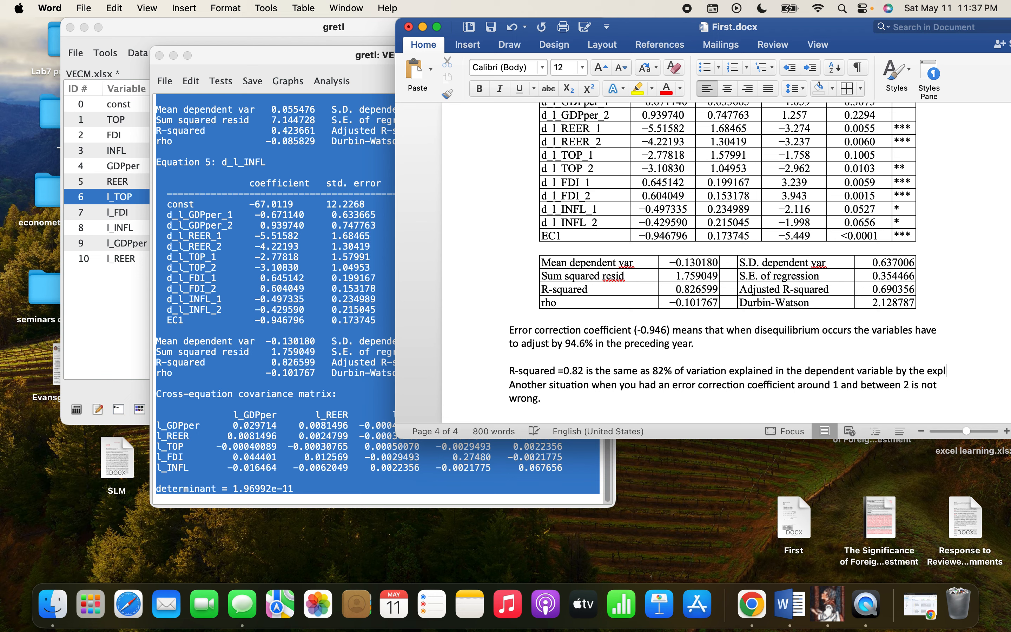
text(anatory variables.)
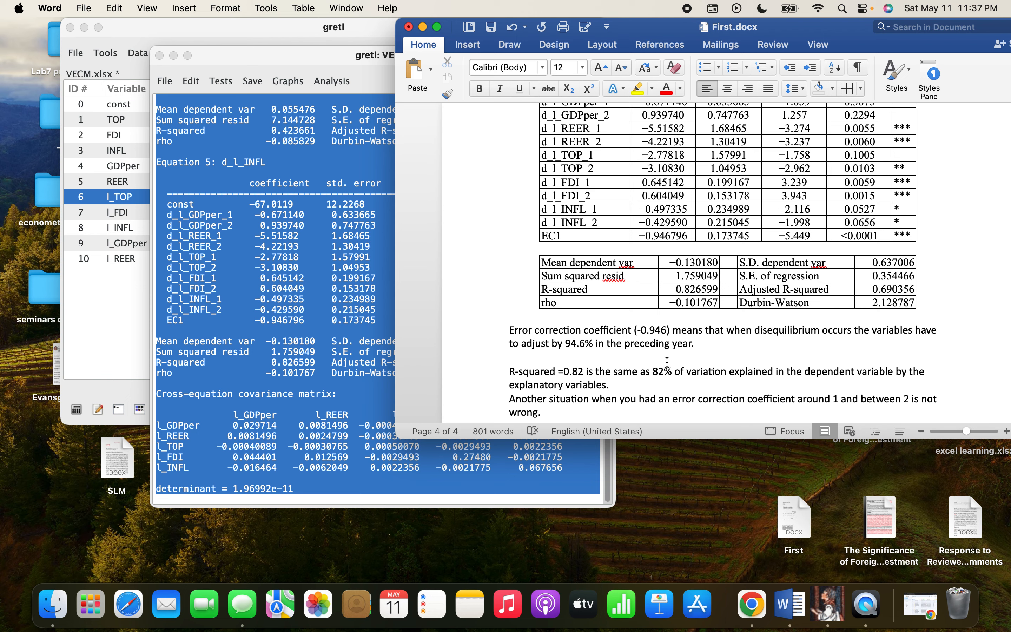
- Review the equation tables and their notes from Equation 5 back up to the lag and significance notes below the correlation matrix
scroll(668, 362, up, 10)
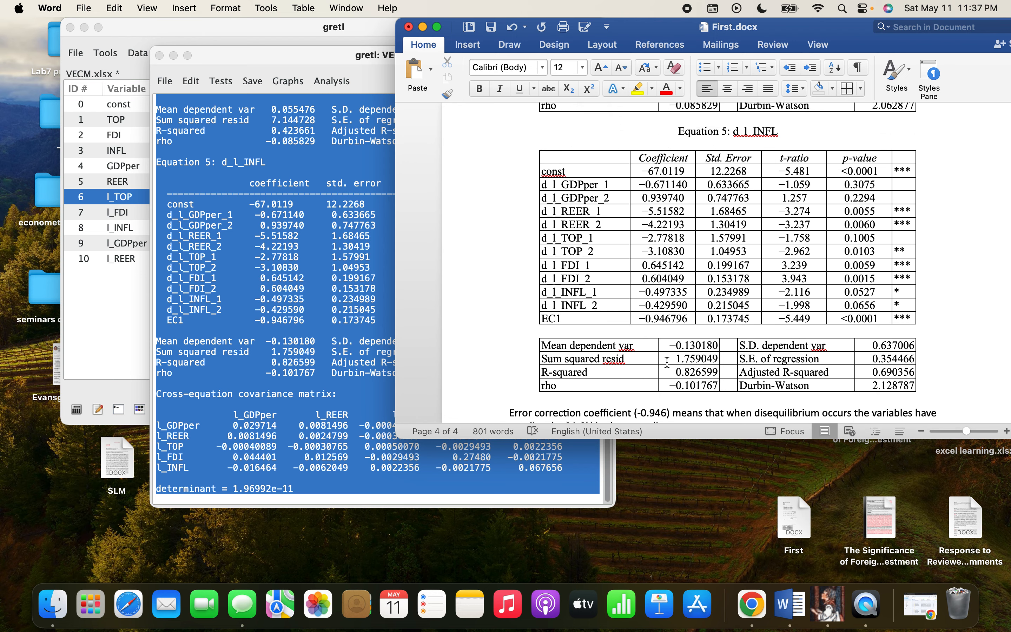
scroll(667, 362, up, 1)
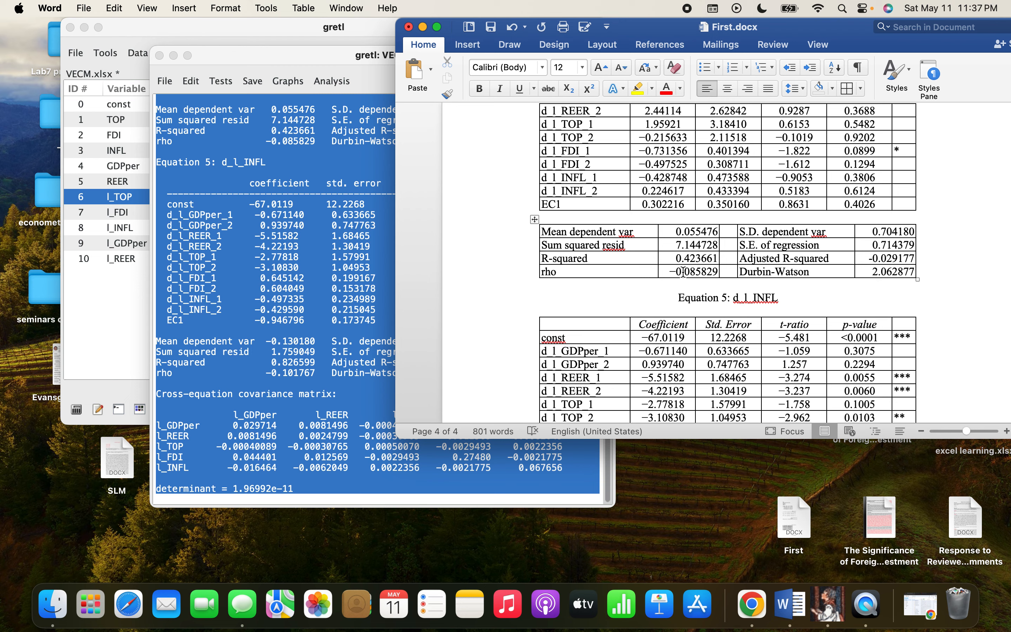
scroll(707, 263, up, 3)
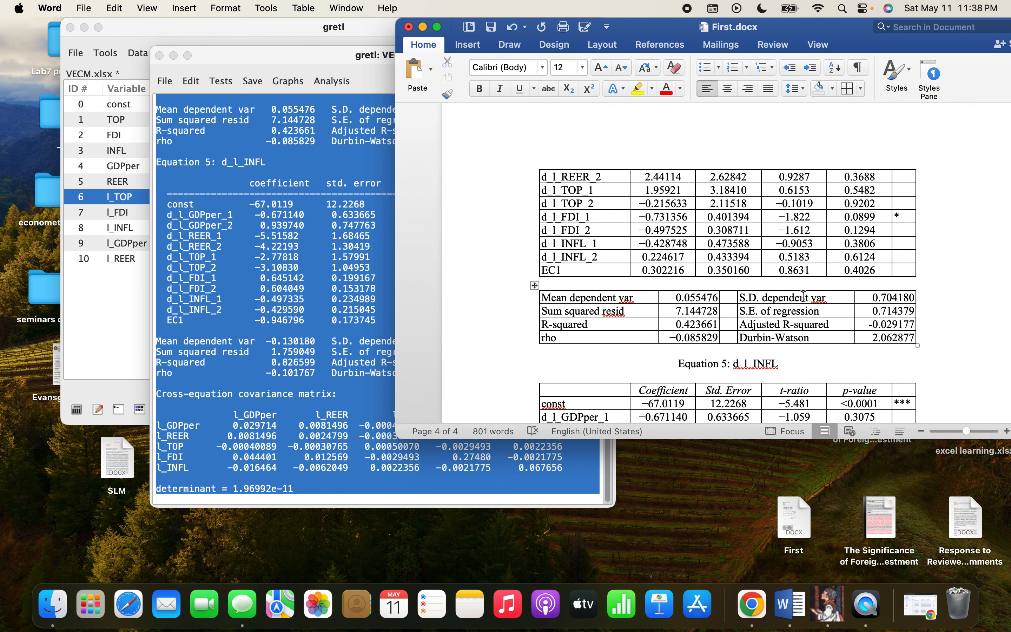
scroll(803, 298, up, 10)
scroll(803, 298, up, 10)
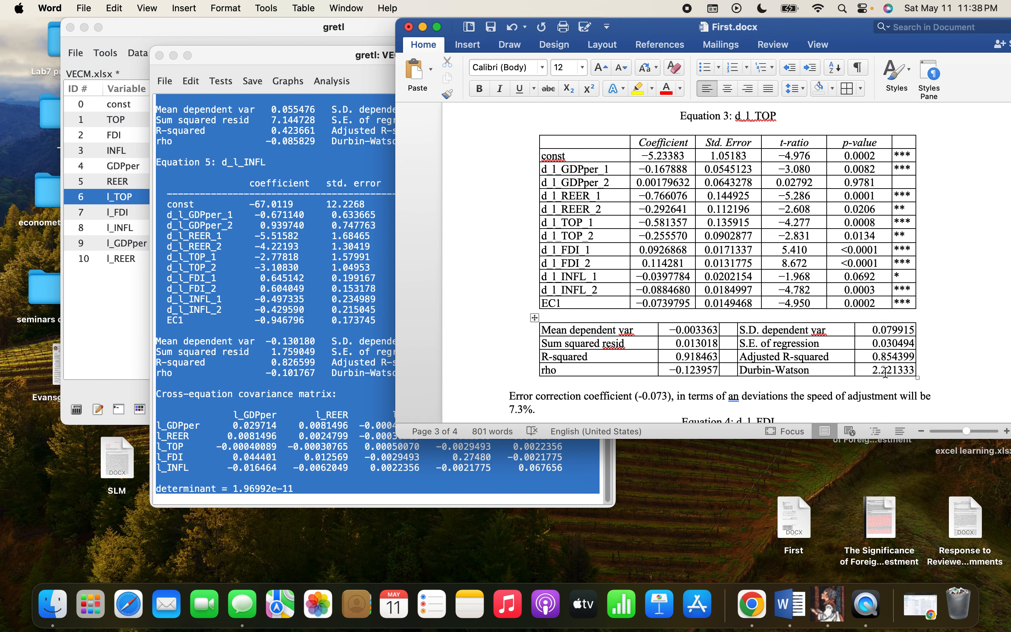
scroll(782, 386, up, 10)
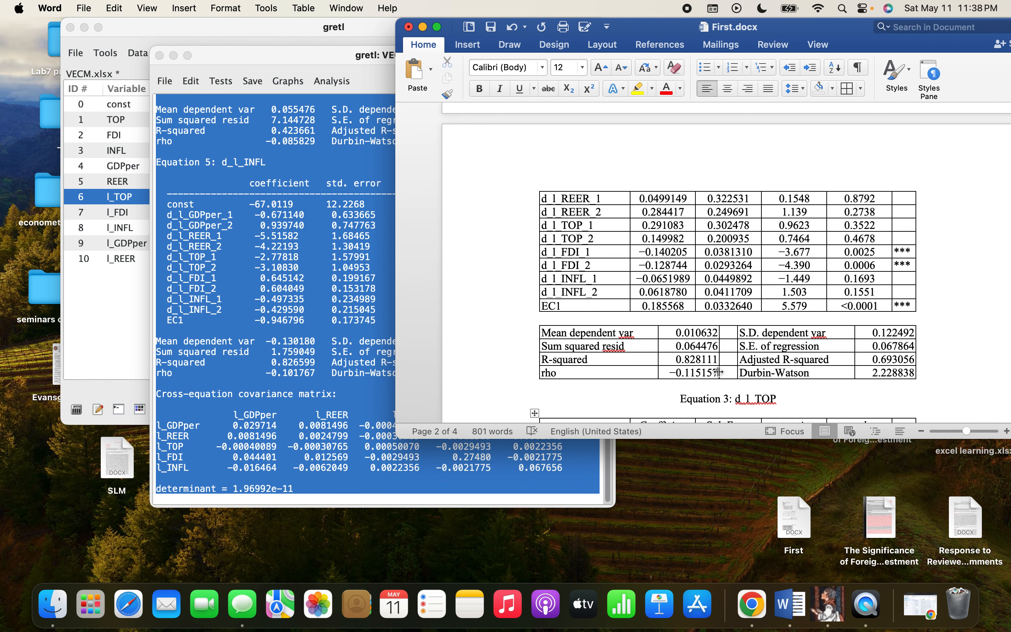
scroll(869, 369, up, 6)
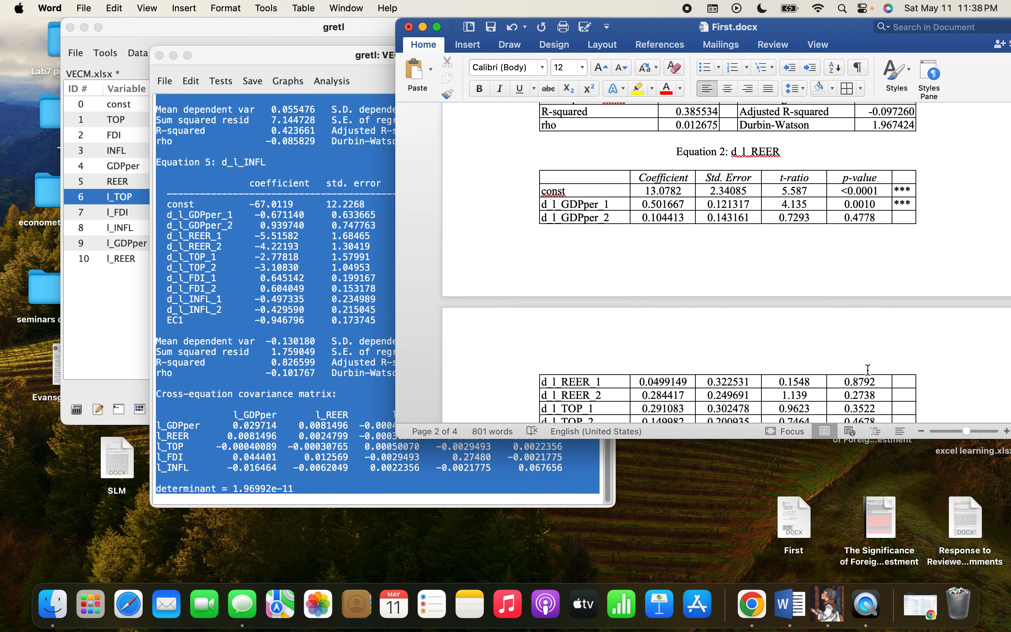
scroll(774, 356, up, 4)
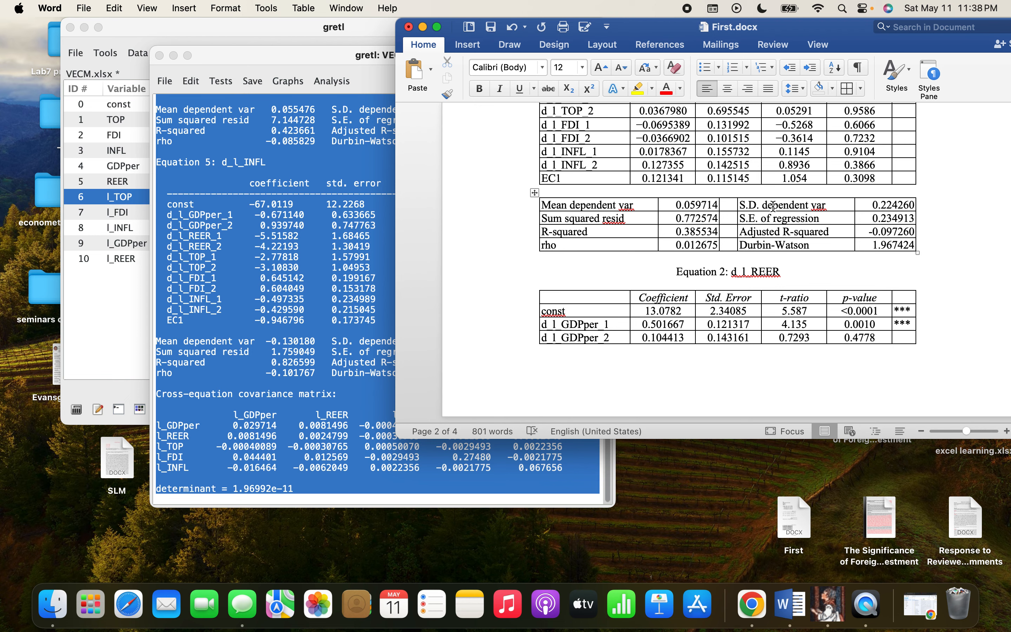
scroll(757, 211, up, 10)
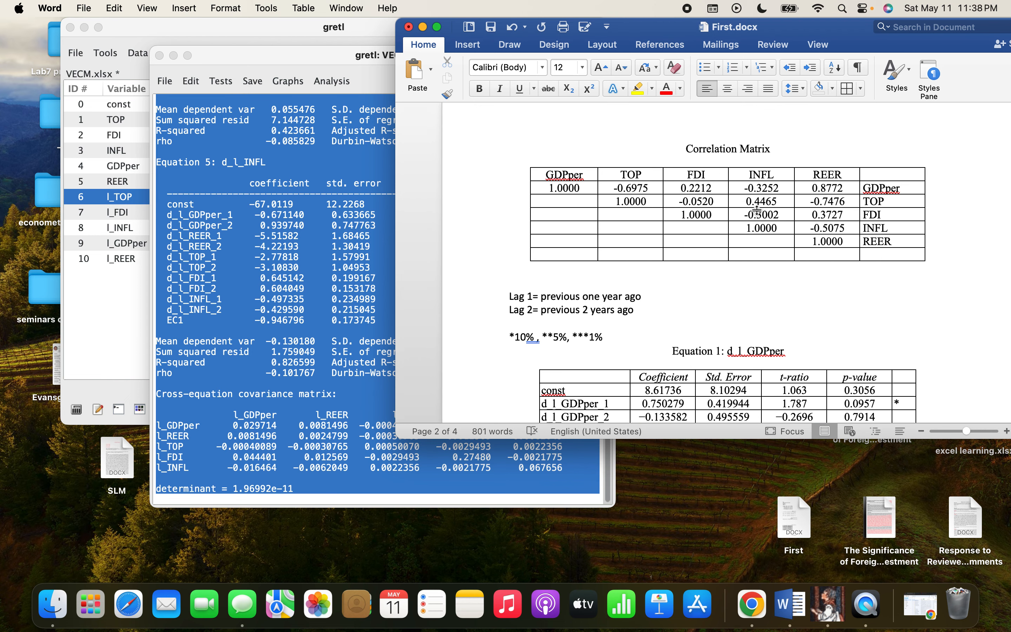
scroll(757, 210, down, 20)
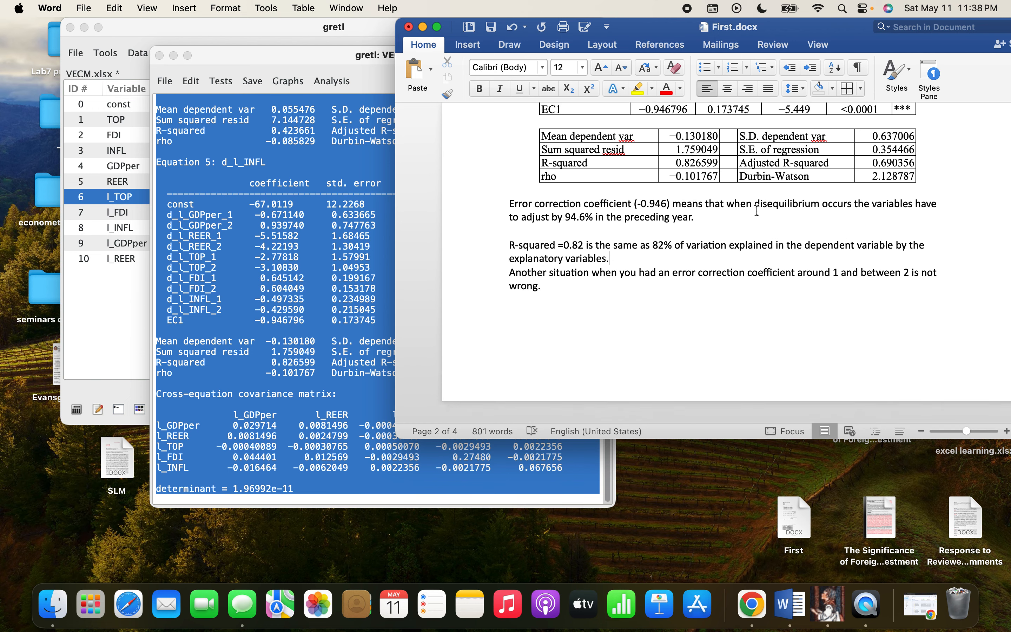
scroll(757, 210, up, 1)
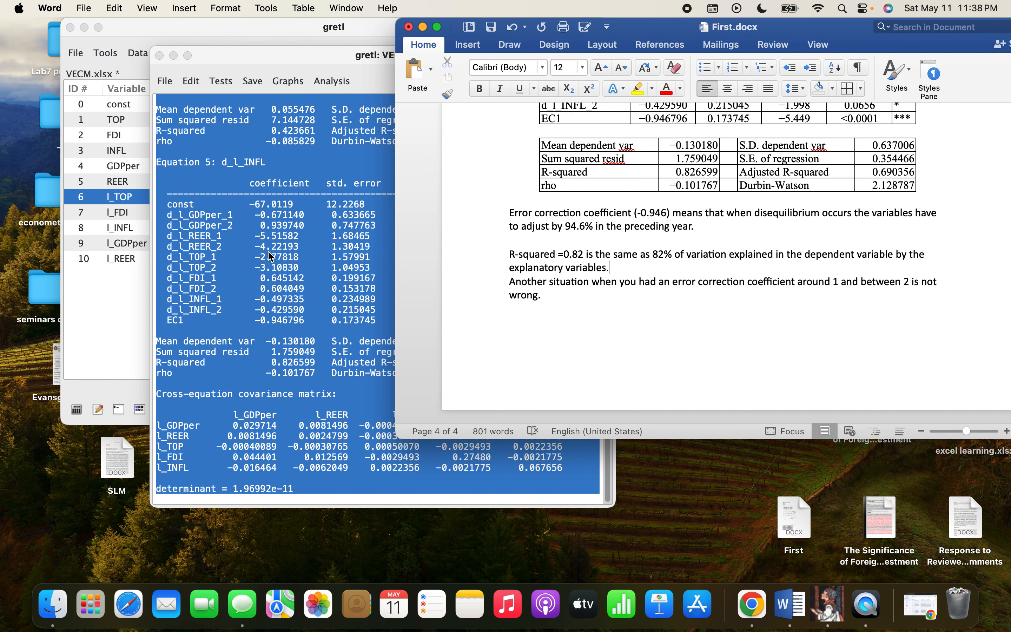
- Switch to the gretl VECM results, run the autocorrelation test with lag order 2, and close its output
click(273, 228)
click(268, 179)
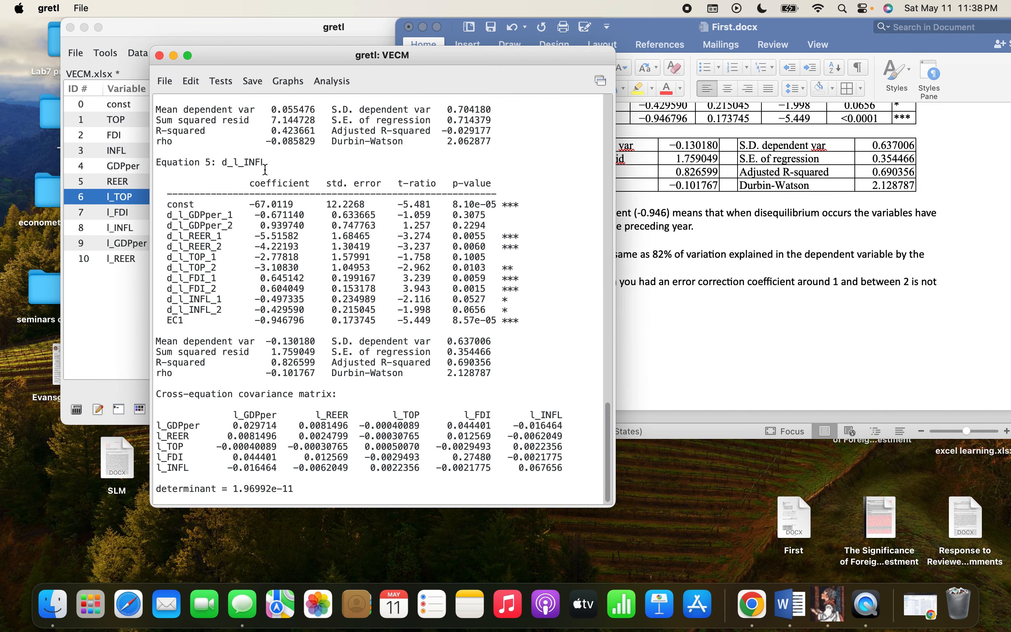
click(230, 84)
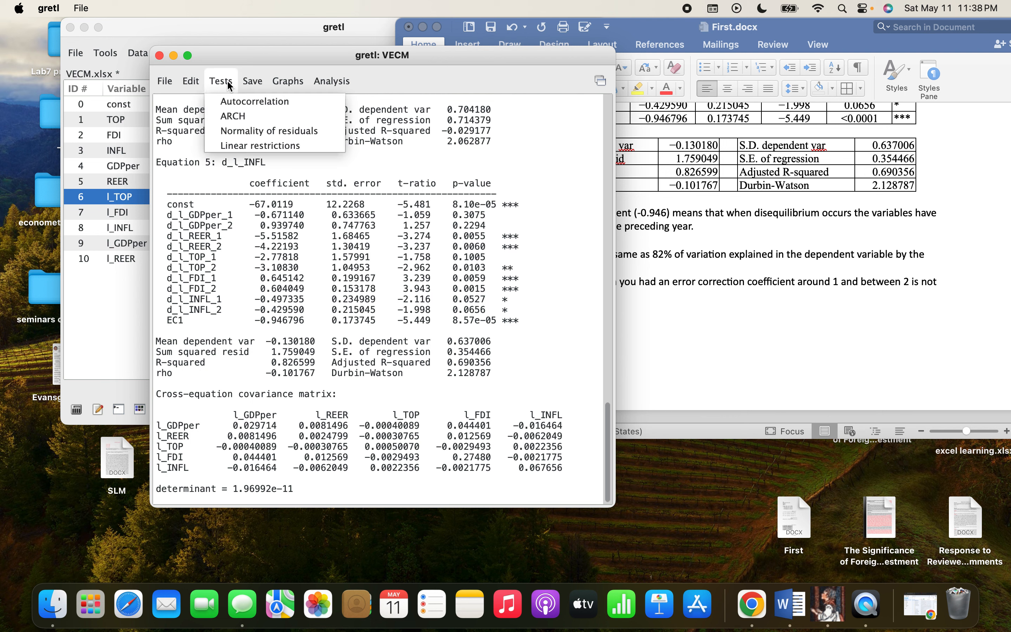
click(244, 102)
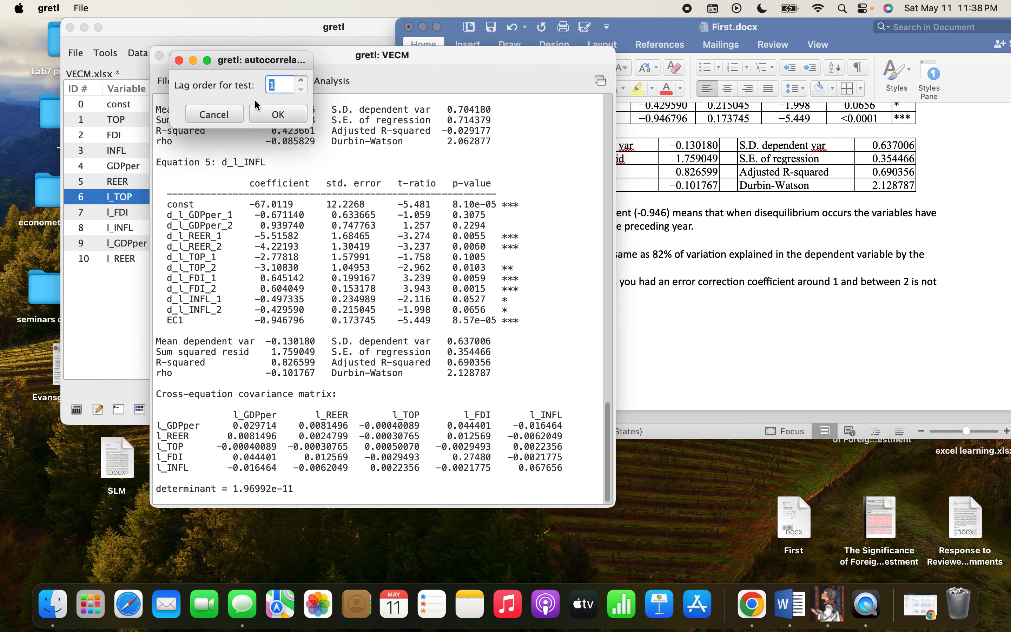
click(301, 80)
click(285, 114)
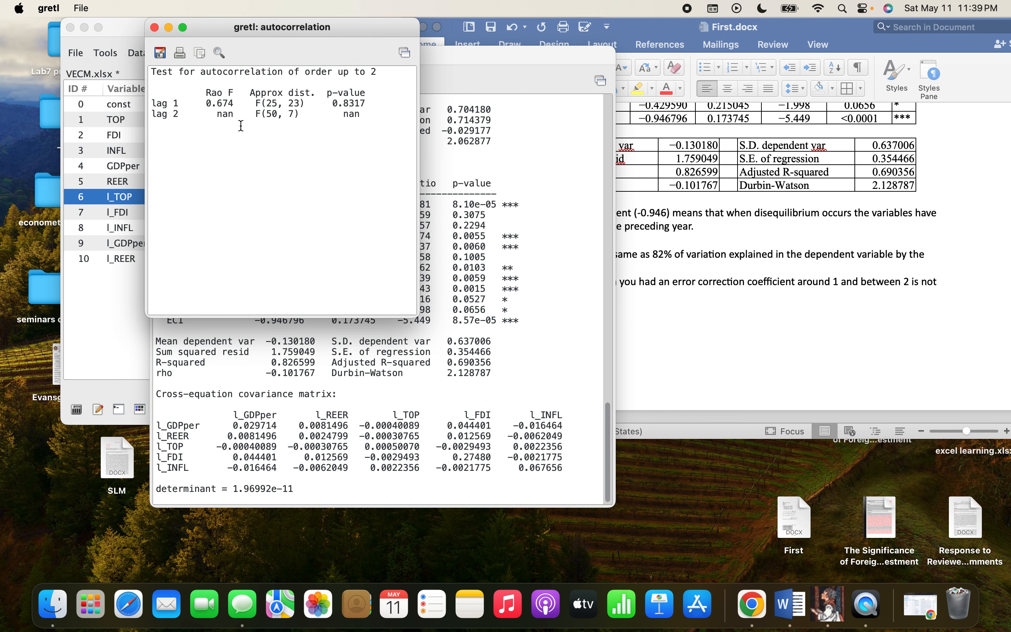
click(154, 28)
- Run the ARCH test on the VECM with lag order 1 and close its output
click(221, 81)
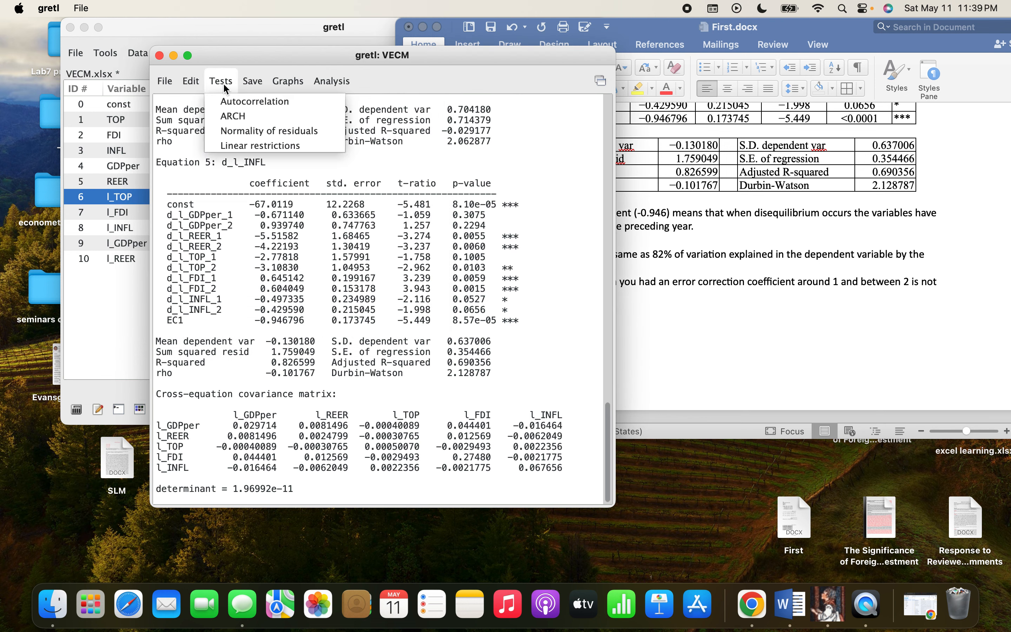
click(246, 116)
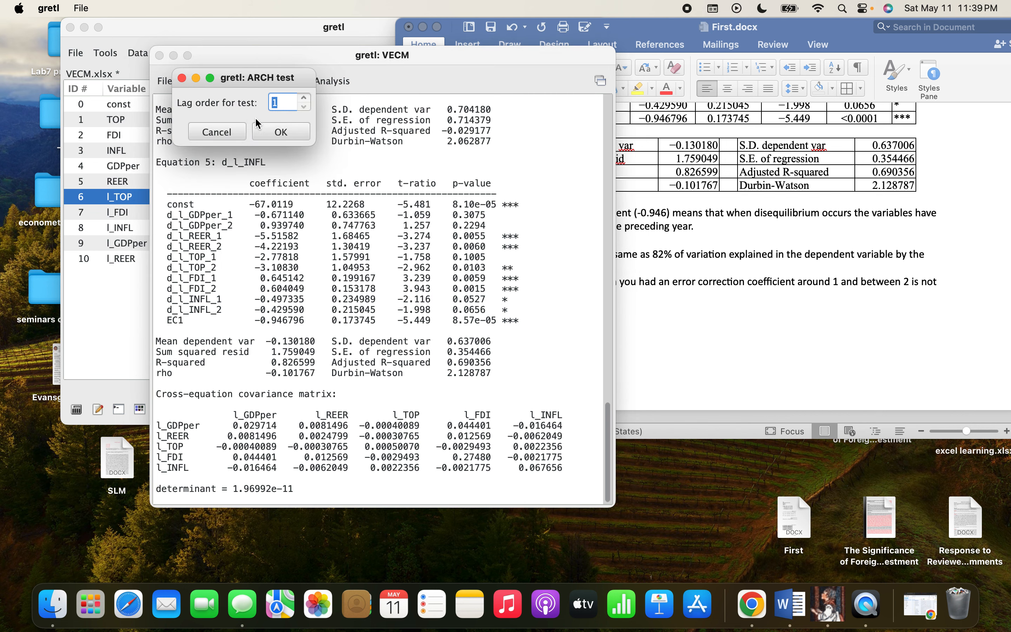
click(282, 132)
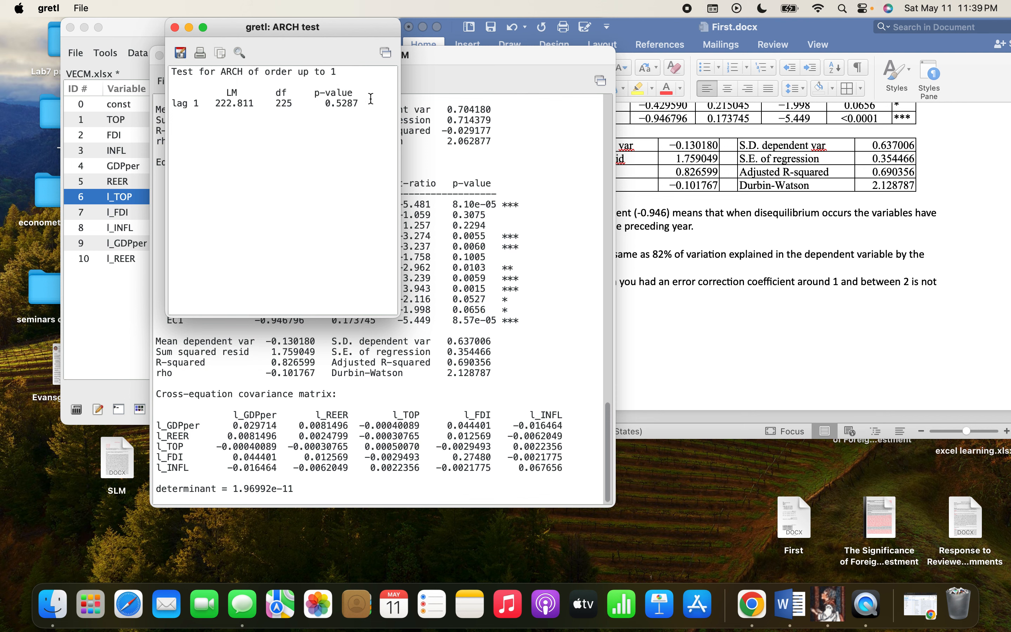
click(175, 29)
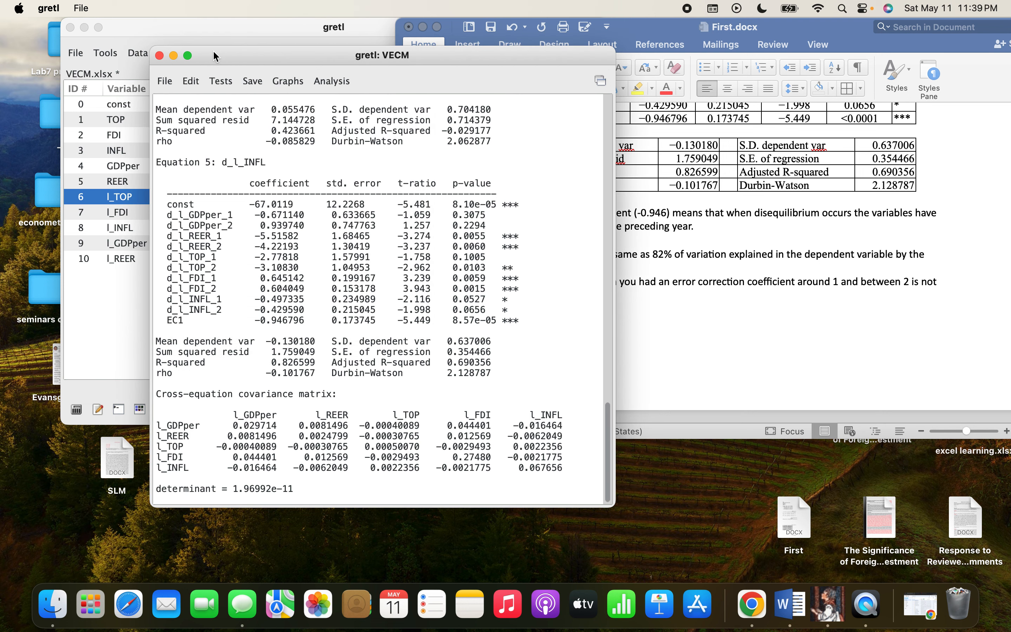
- Test the VECM residuals for normality and close the test output
click(222, 82)
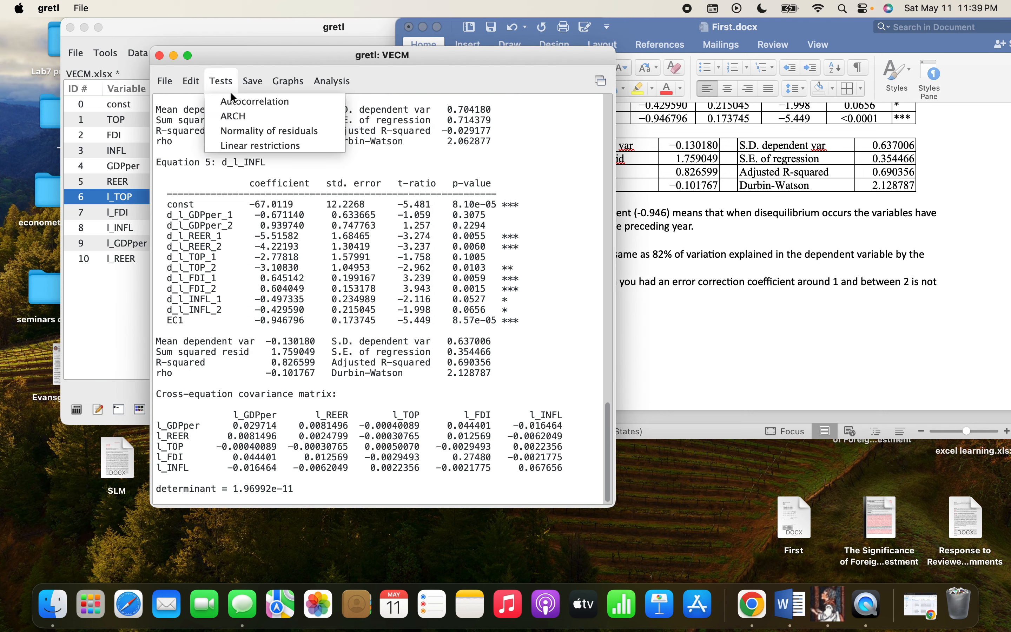
click(246, 130)
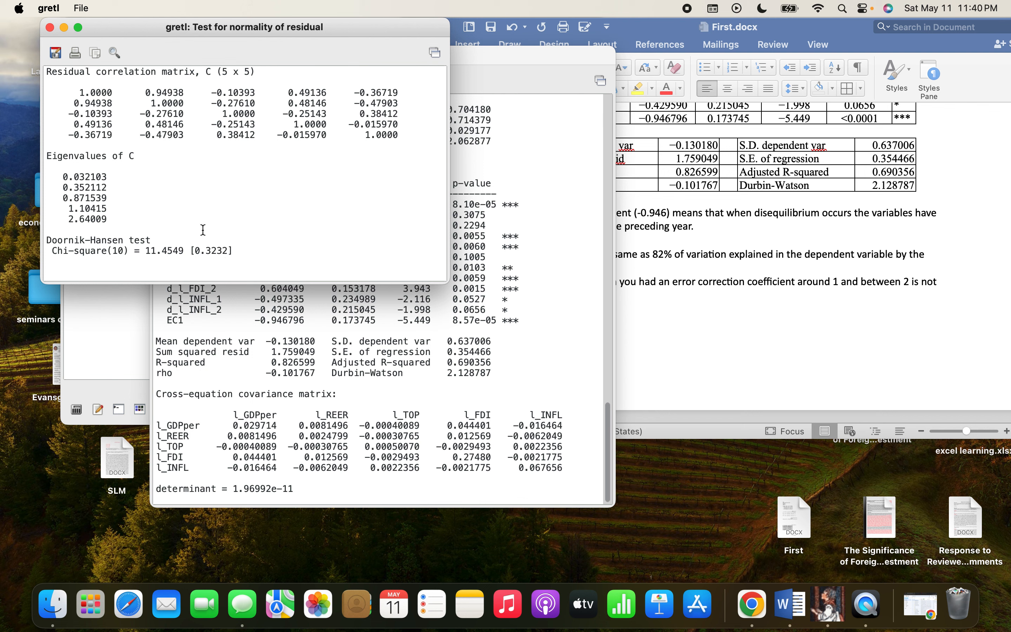
click(49, 28)
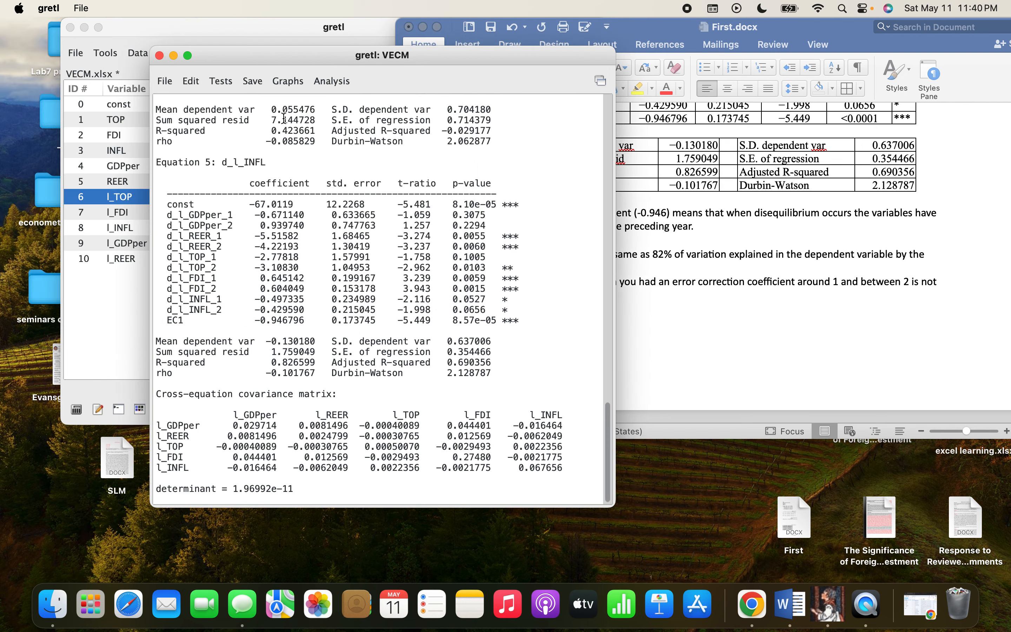
- Close the VECM results and try to estimate the VECM on the five log variables with lag order 4 and rank 1
scroll(343, 188, up, 15)
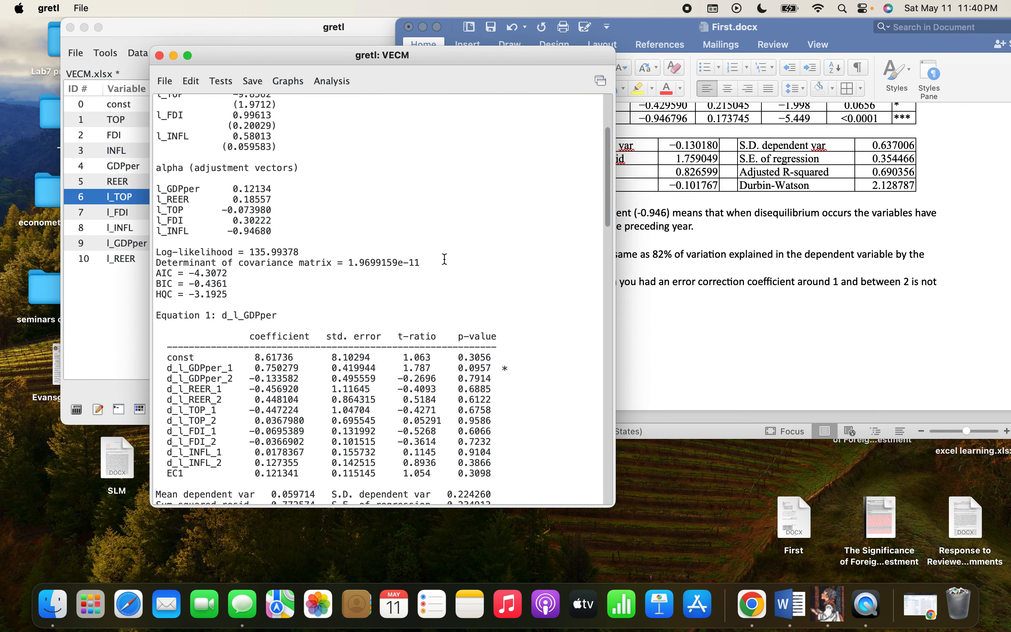
click(160, 55)
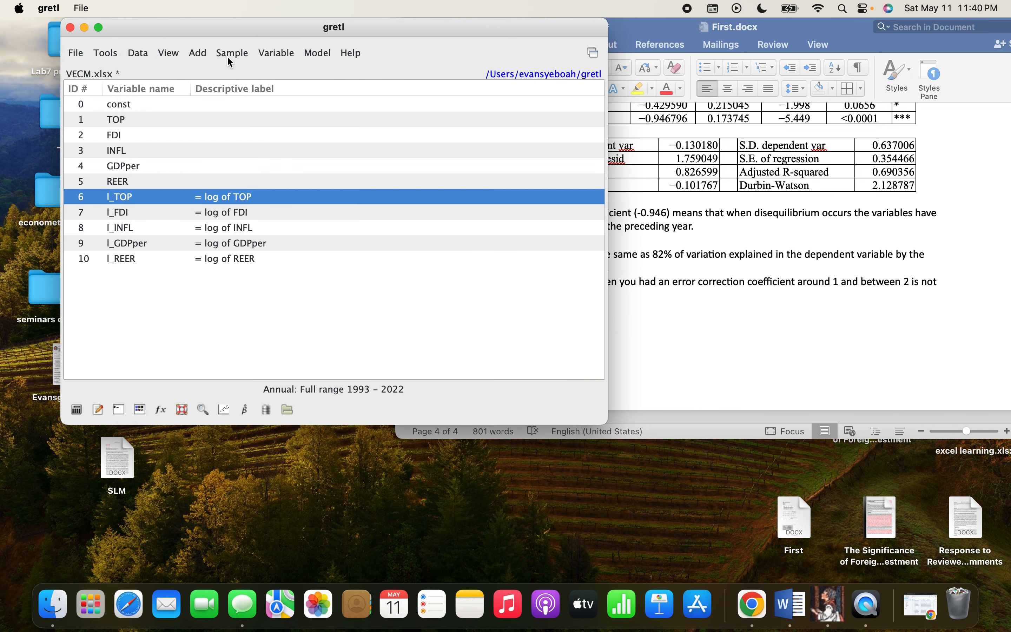
click(317, 53)
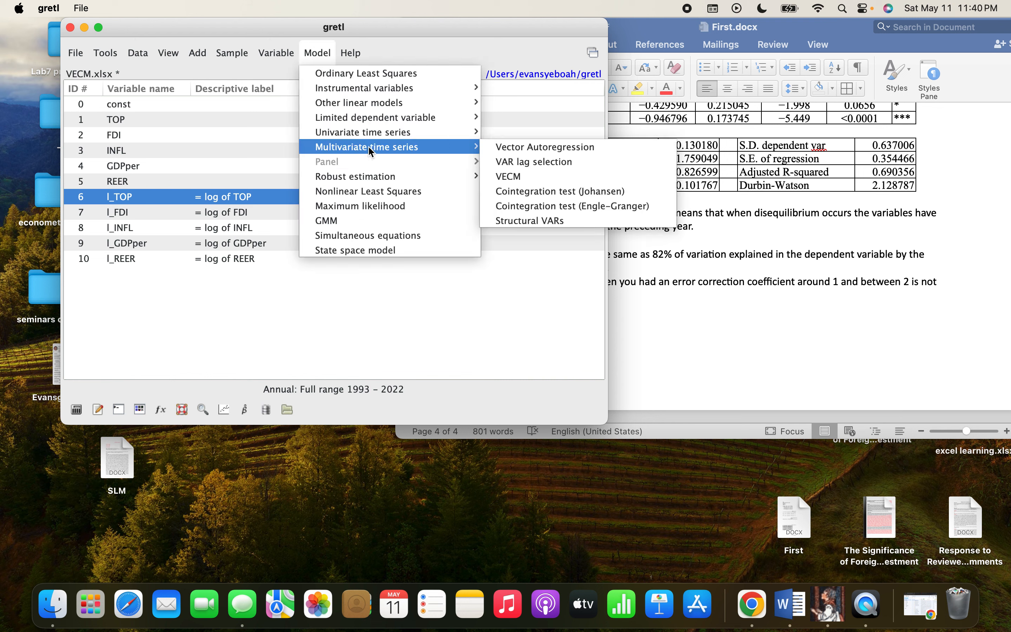
mouse_move(419, 149)
click(507, 179)
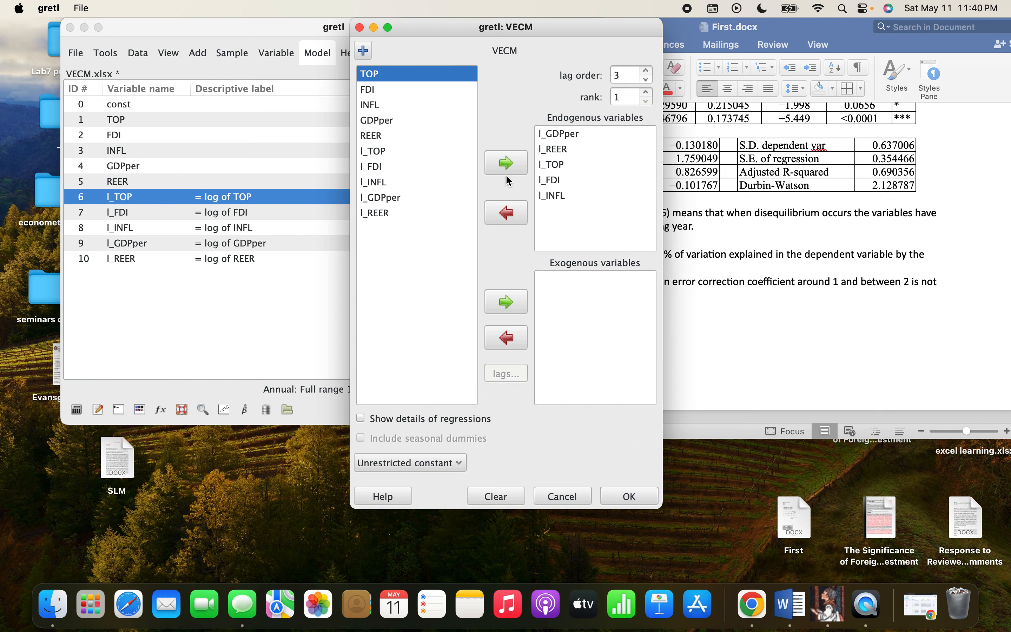
click(648, 71)
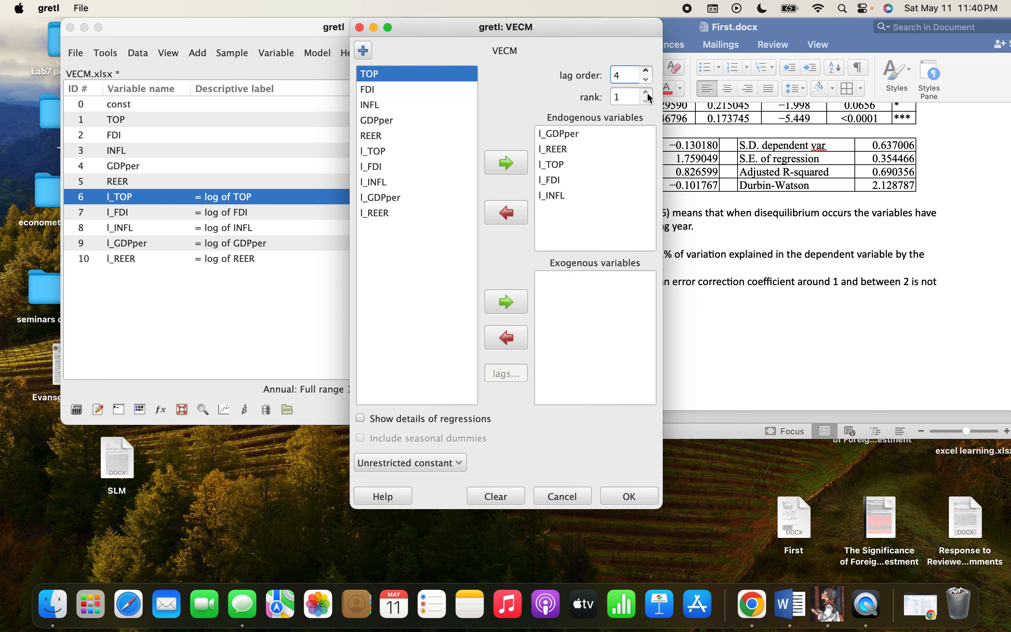
click(632, 494)
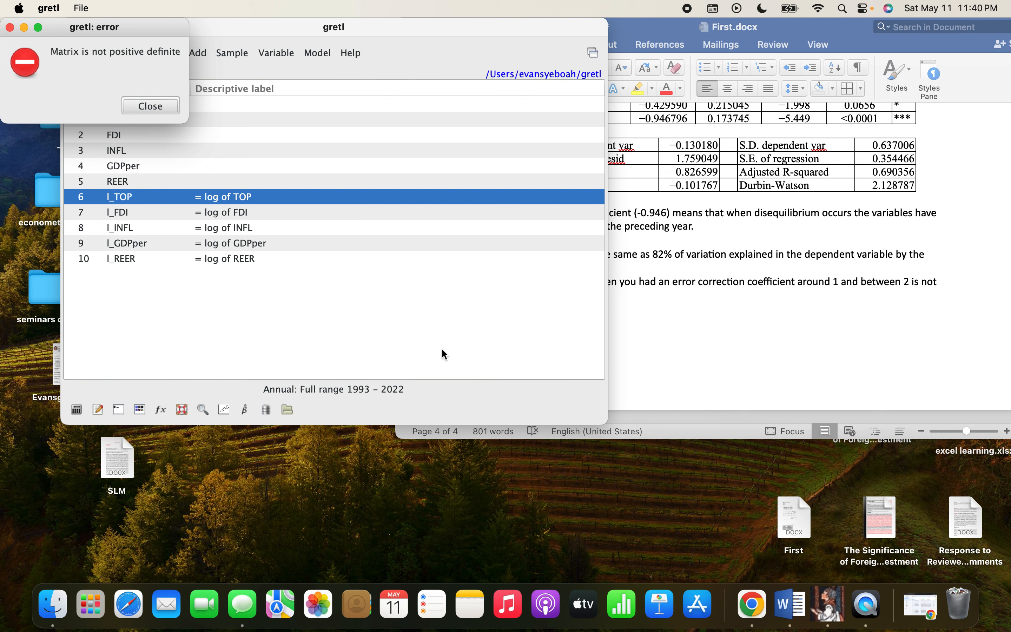
click(154, 110)
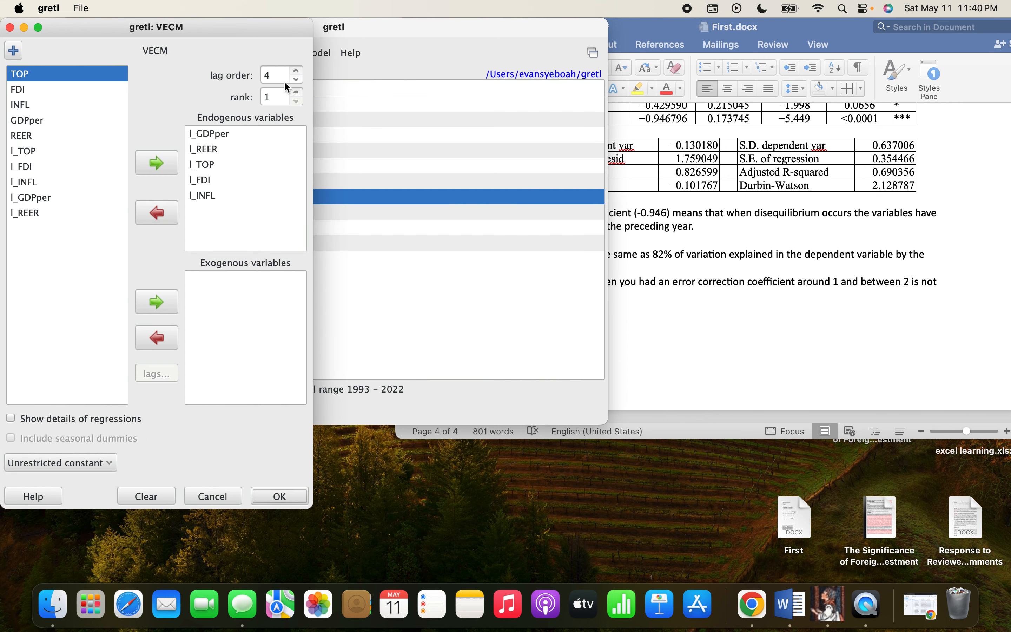
- Estimate the VECM with lag order 3 and review its output down to the cross-equation covariance matrix before closing it
click(298, 80)
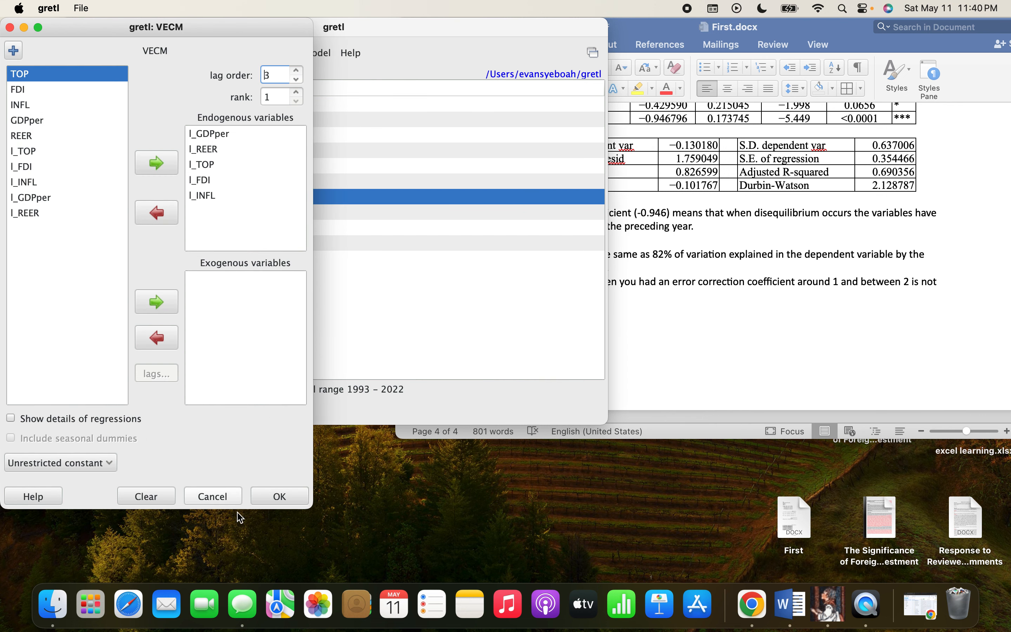
click(278, 498)
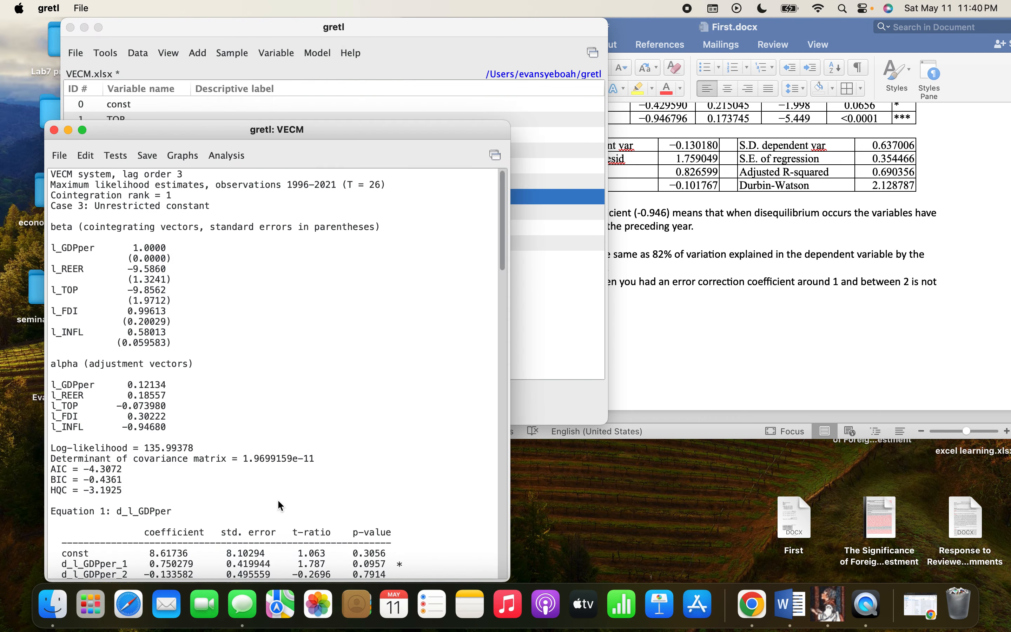
scroll(279, 501, down, 10)
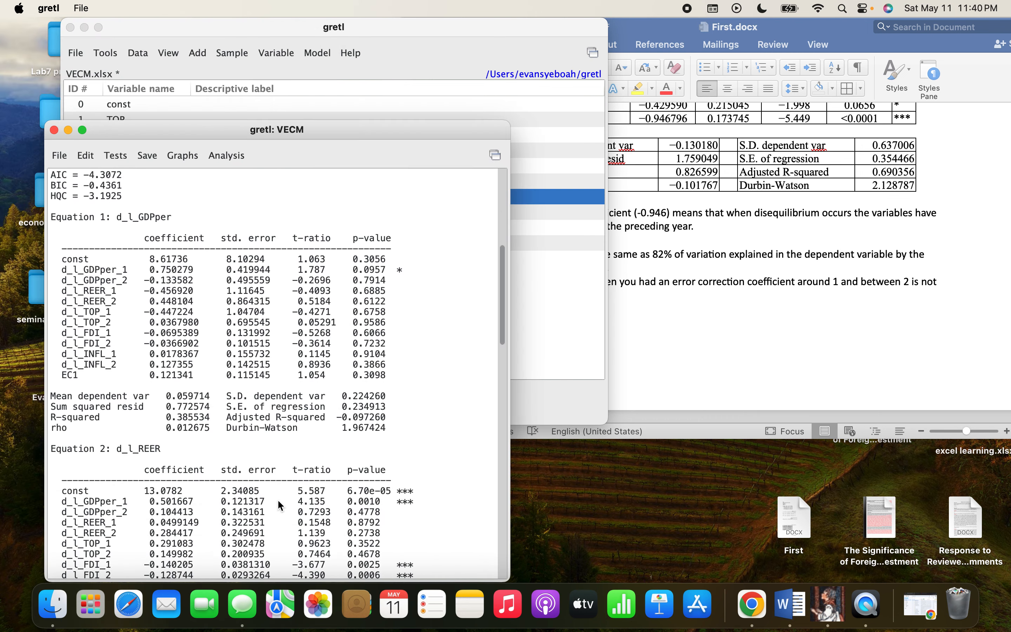
scroll(278, 501, down, 20)
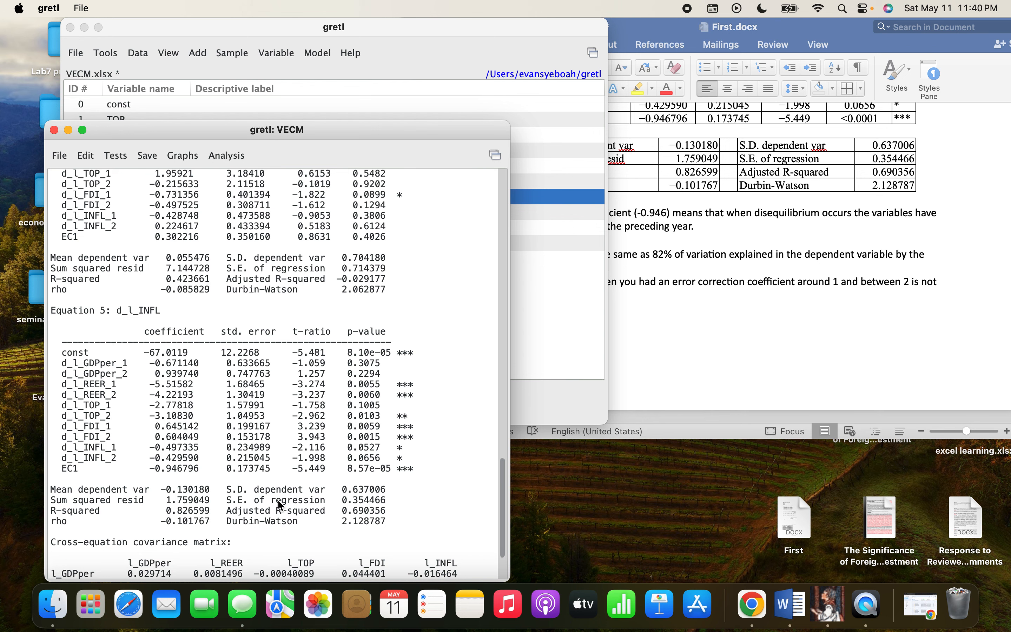
scroll(280, 505, down, 3)
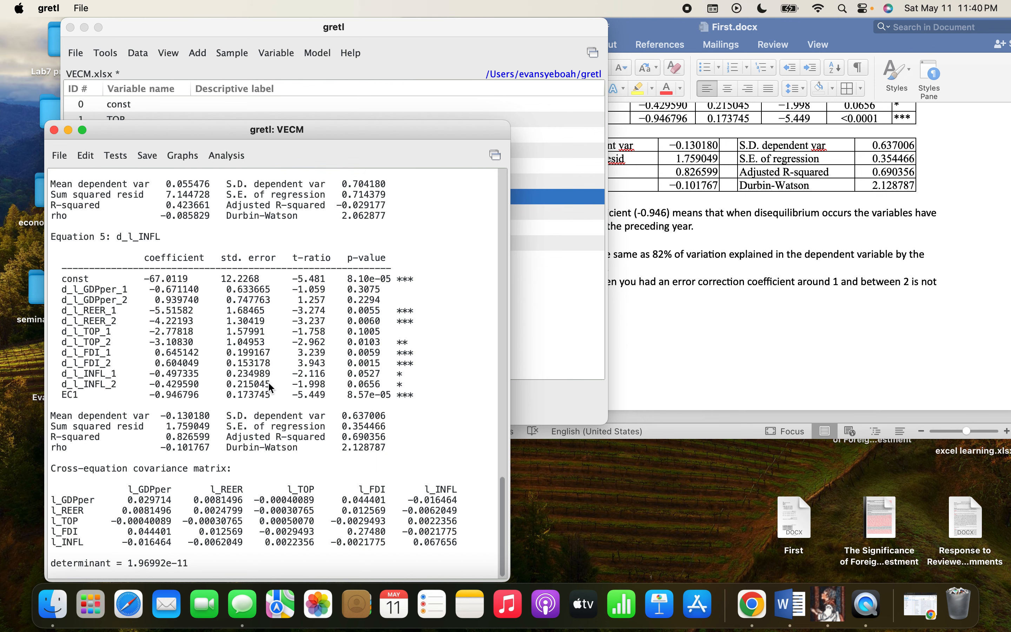
drag(212, 130, 353, 79)
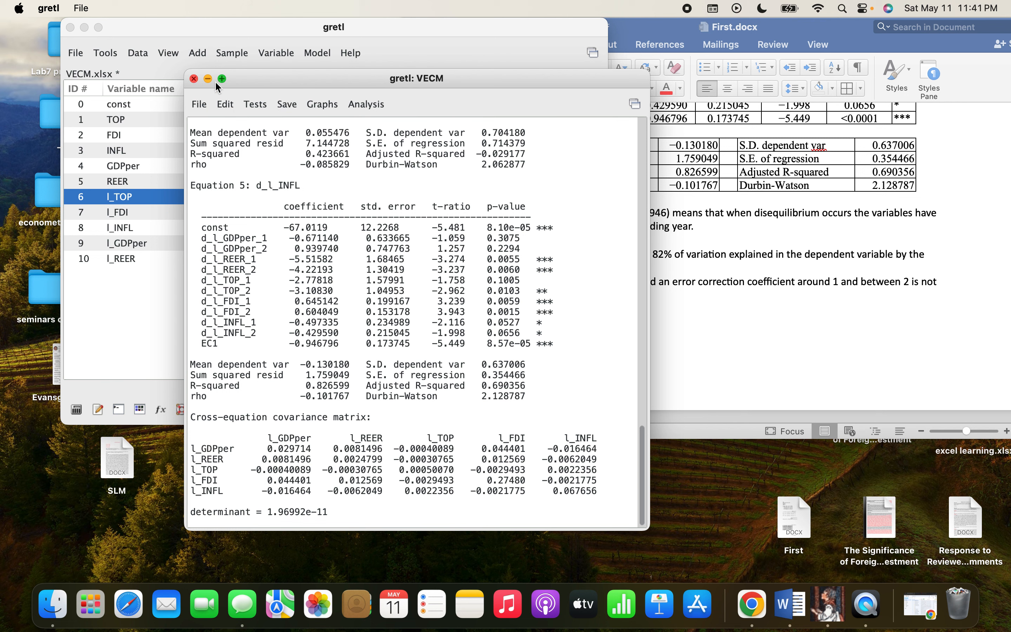
click(194, 79)
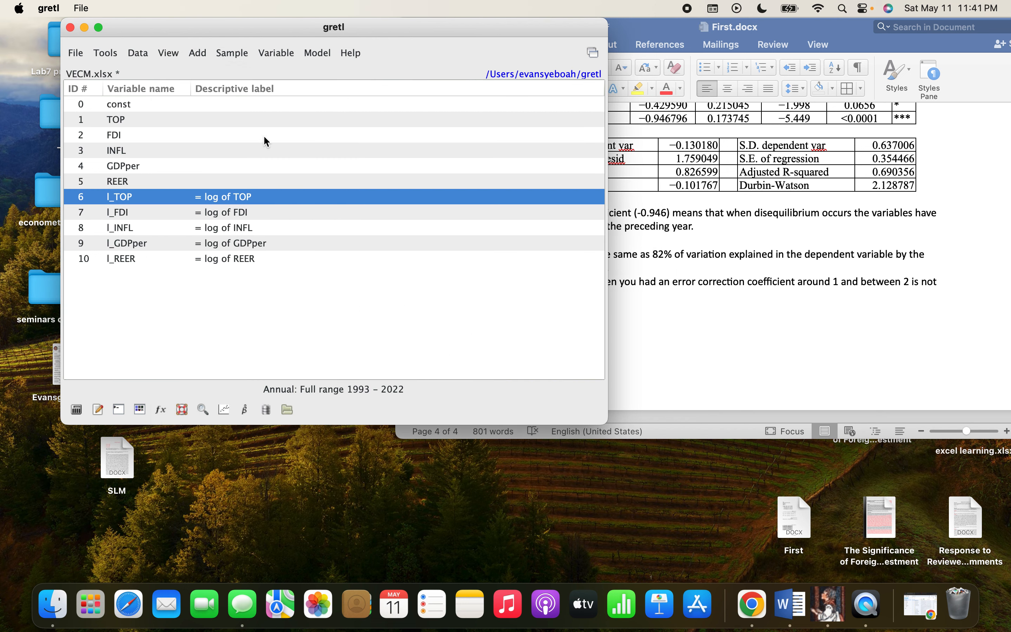
- Estimate the VECM on the five log variables again with lag order 3, rank 1 and an unrestricted constant
click(319, 53)
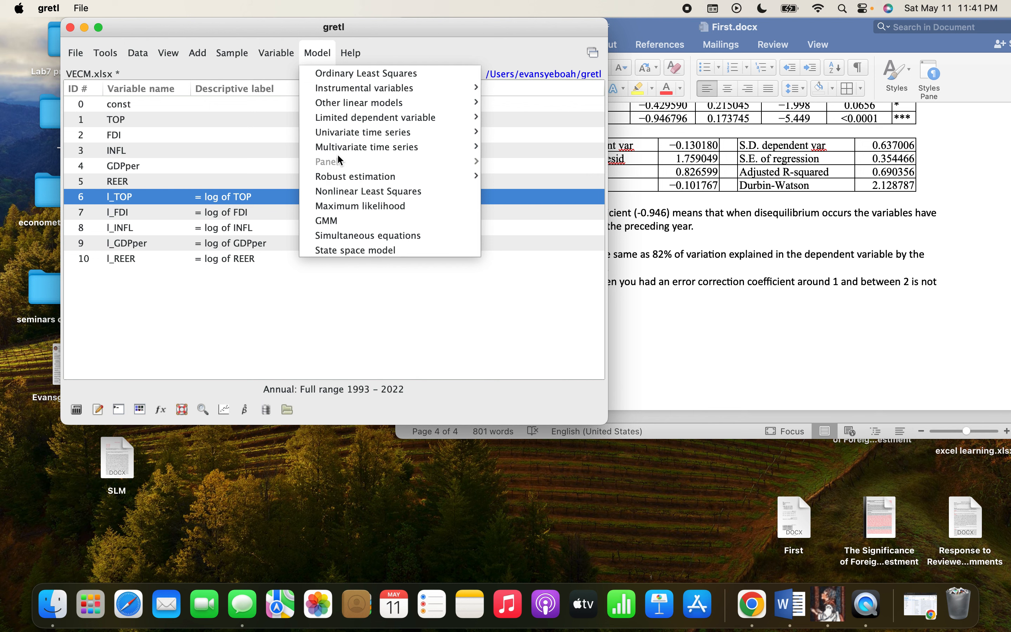
mouse_move(345, 148)
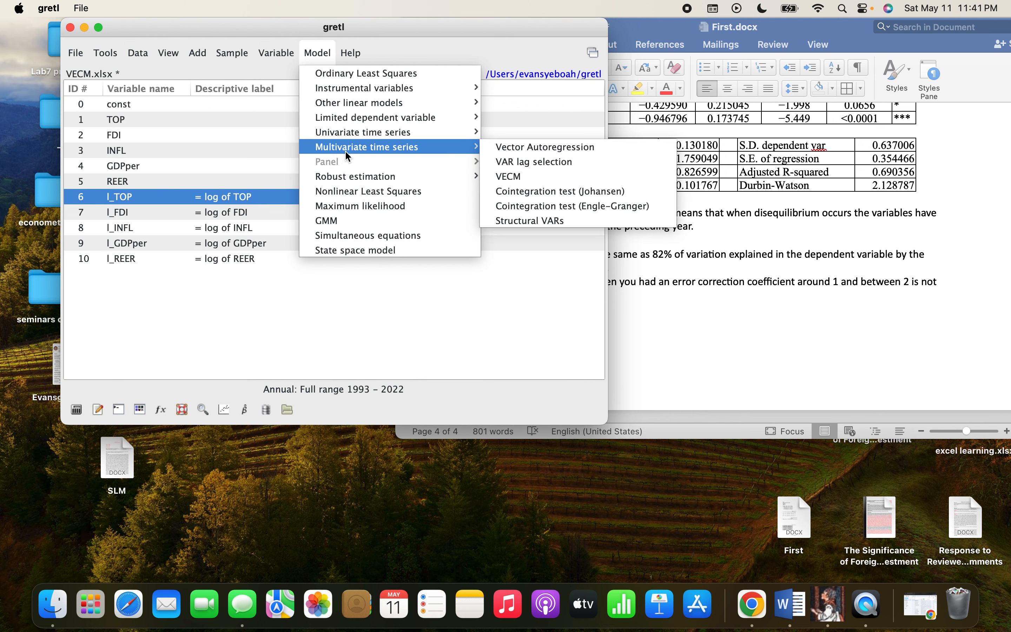
click(525, 177)
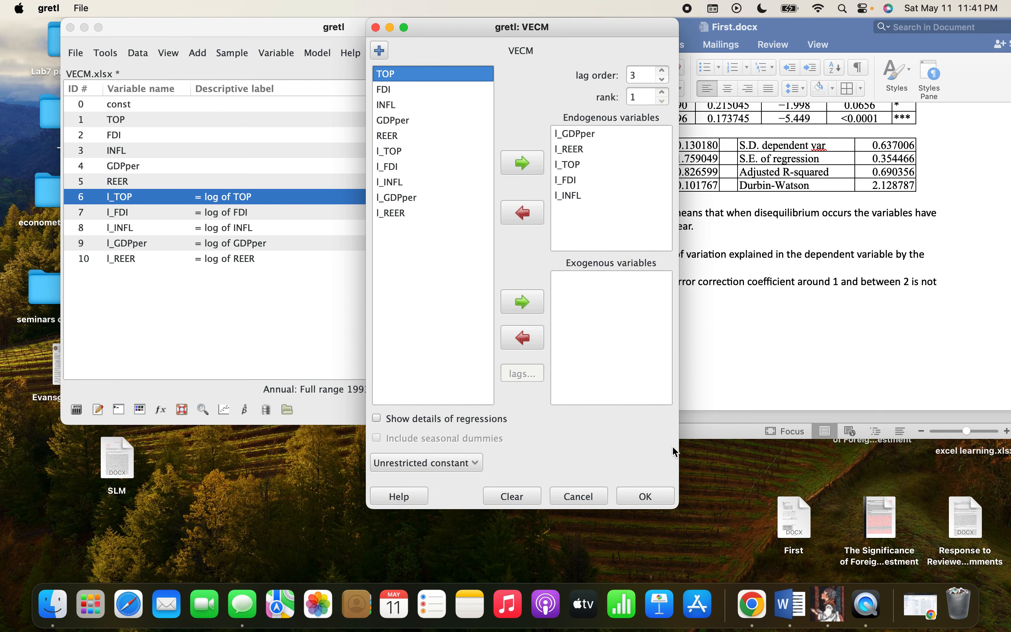
click(653, 502)
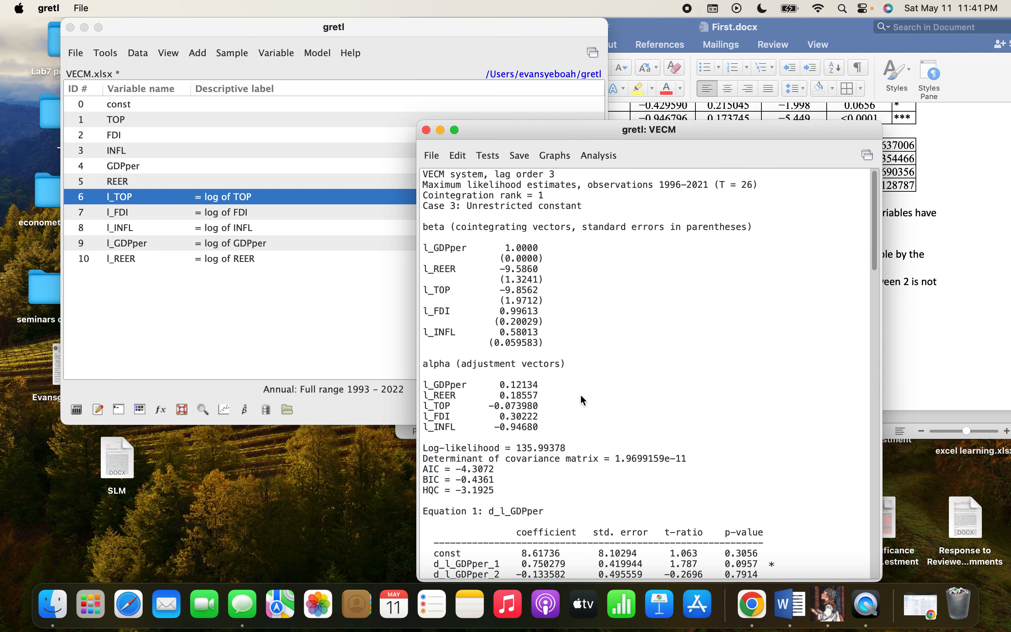
drag(542, 123, 308, 45)
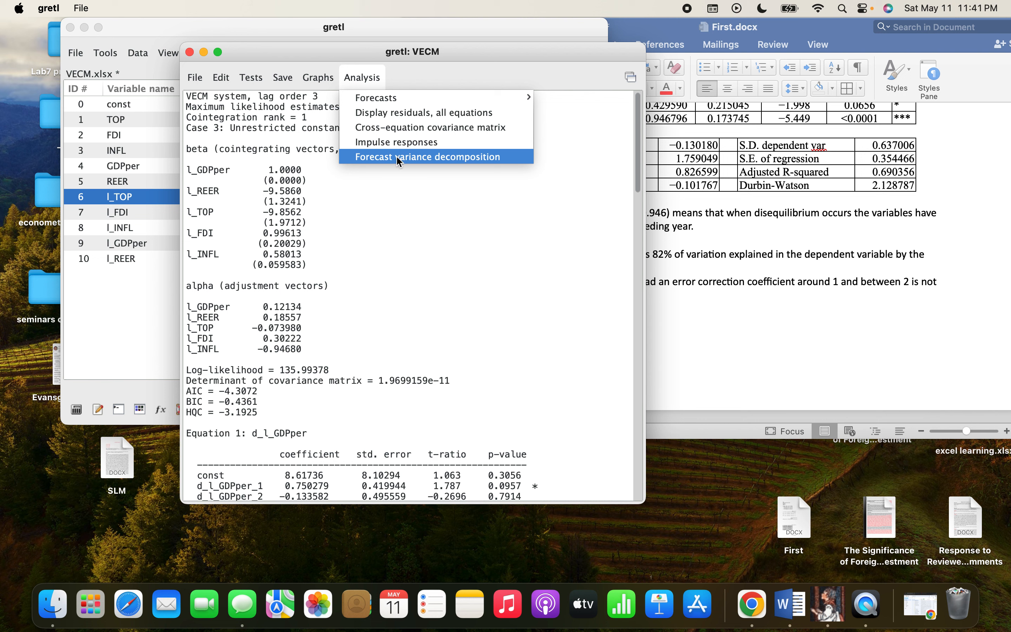
- Plot the error correction term of the VECM and close the graph
mouse_move(335, 75)
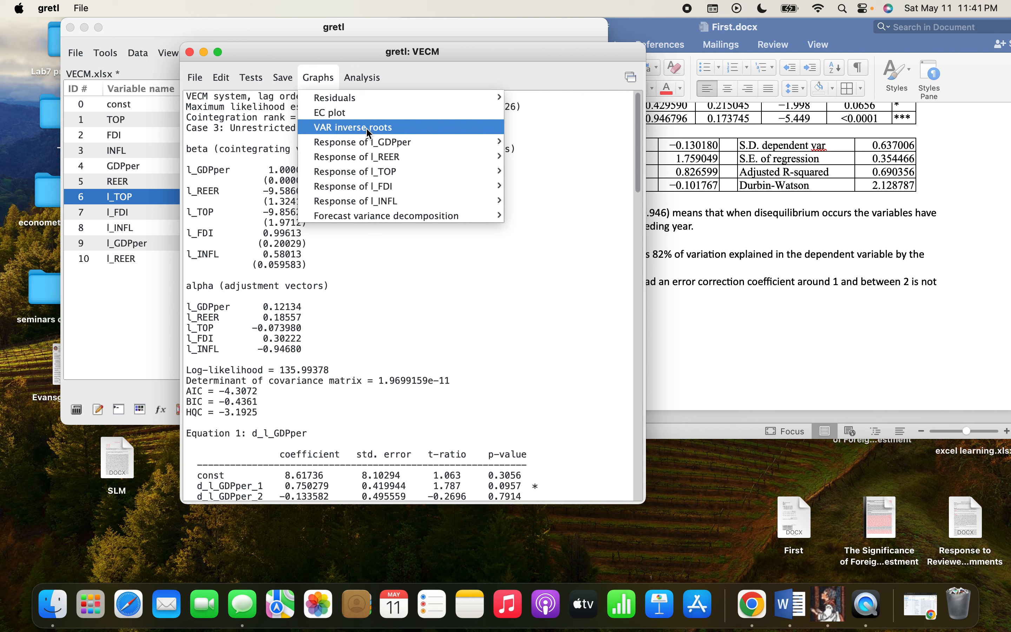
click(344, 112)
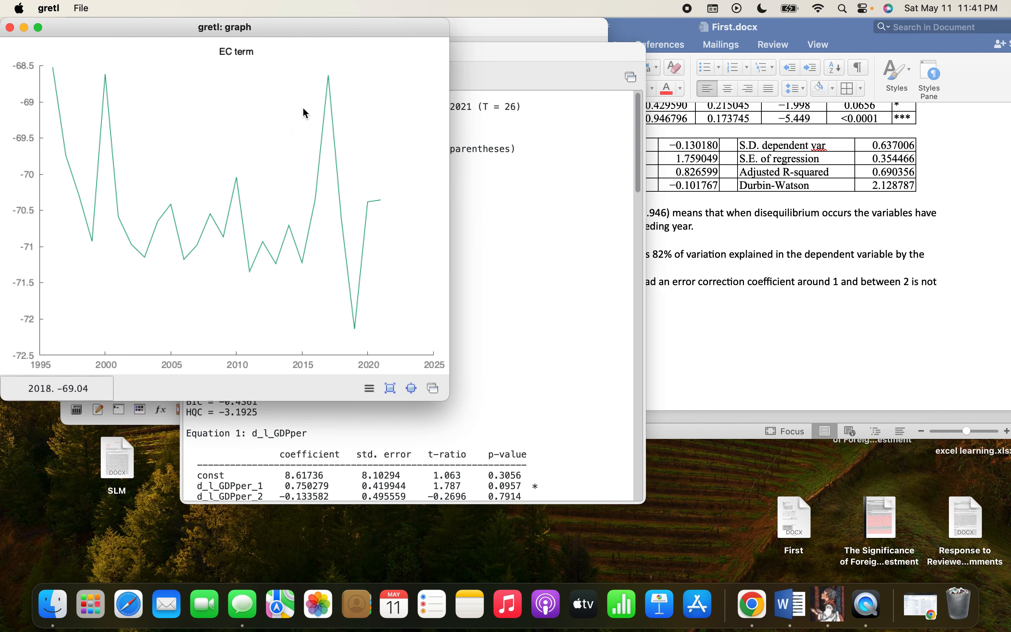
click(10, 28)
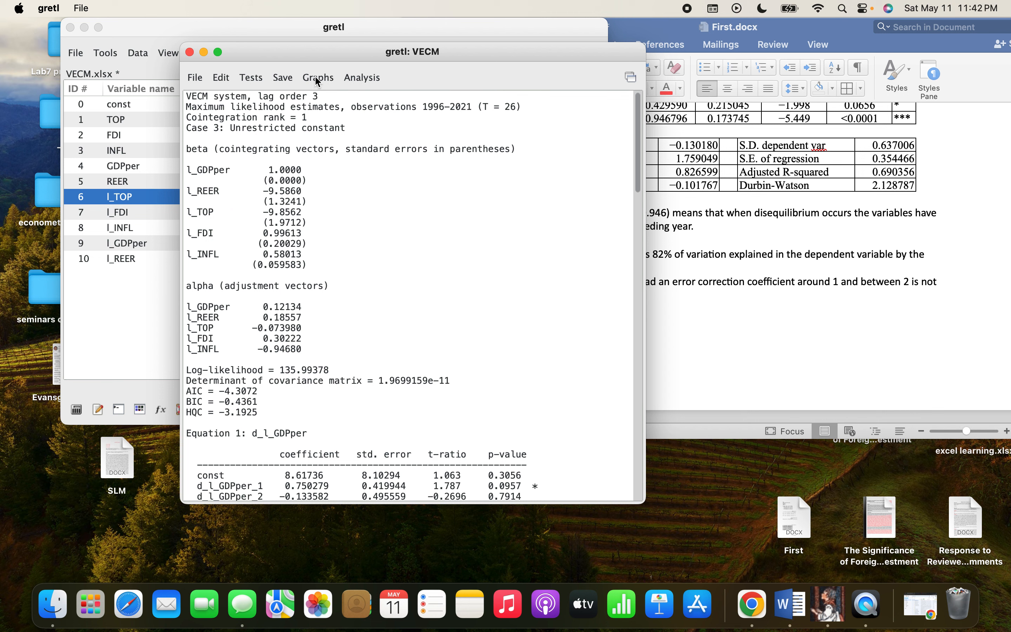
- Plot the VAR inverse roots against the unit circle, examine the roots, and close the graph
click(359, 78)
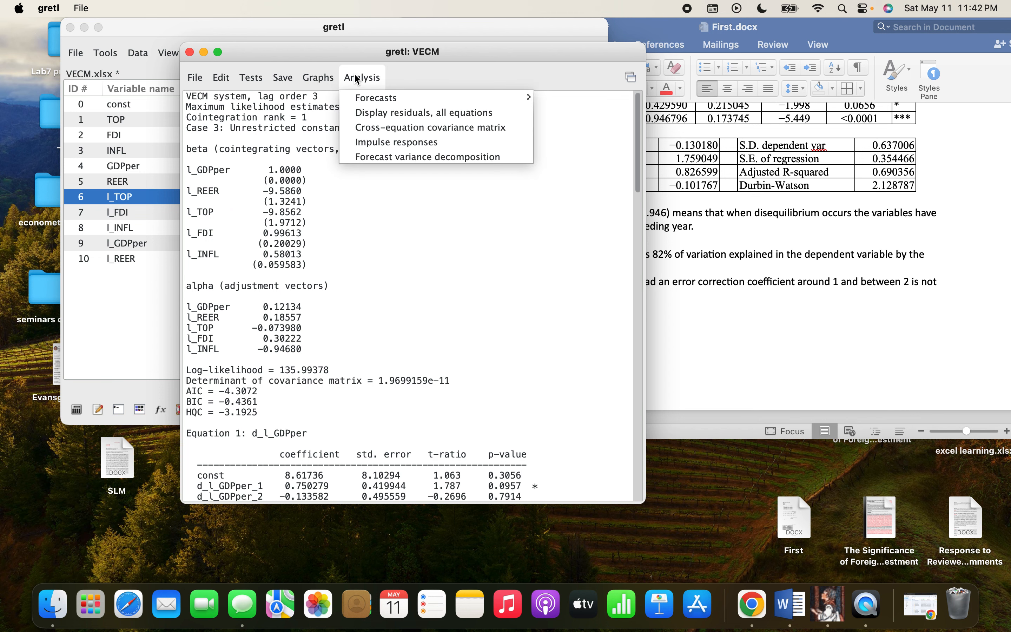
mouse_move(323, 75)
click(351, 127)
drag(193, 27, 379, 29)
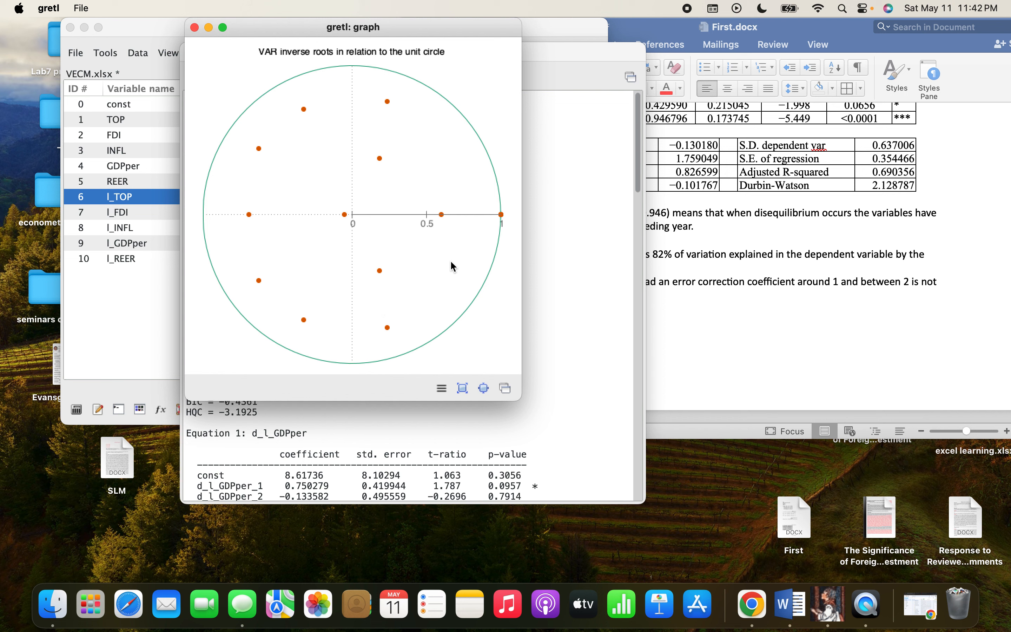
click(423, 223)
click(196, 30)
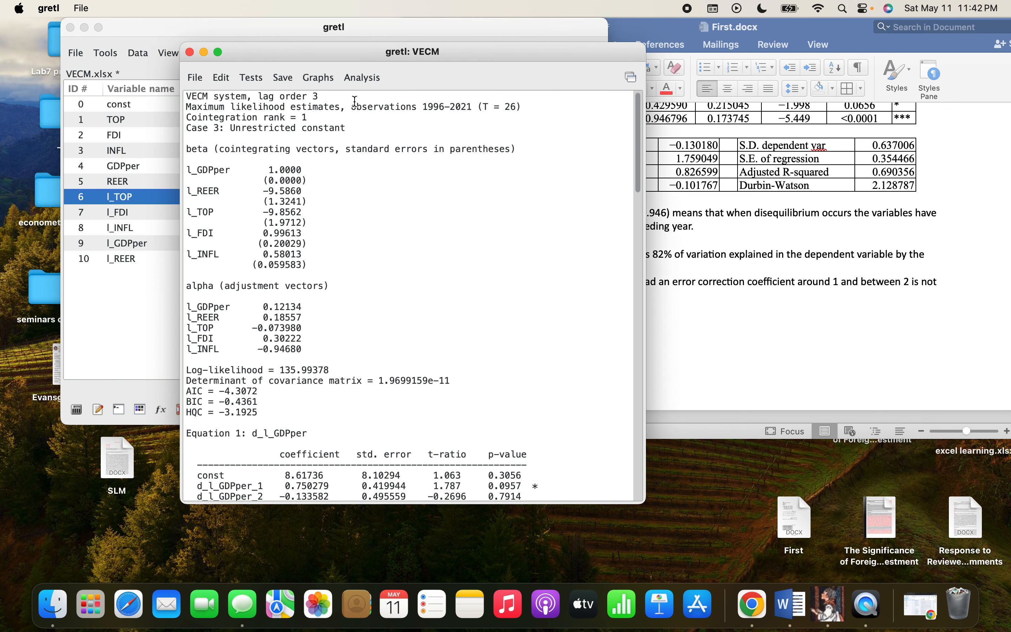
click(362, 77)
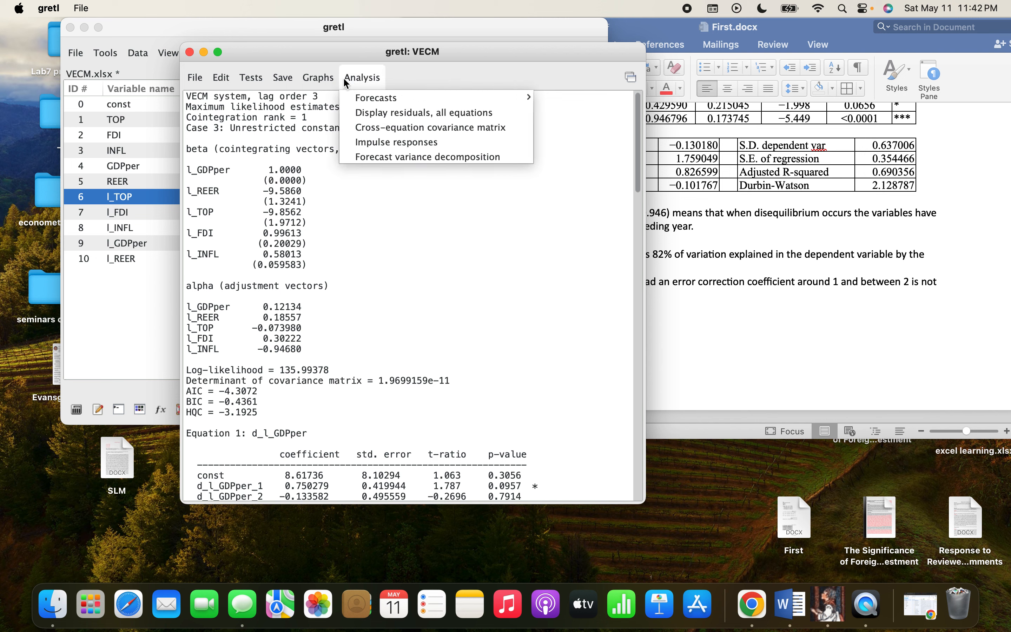
mouse_move(371, 92)
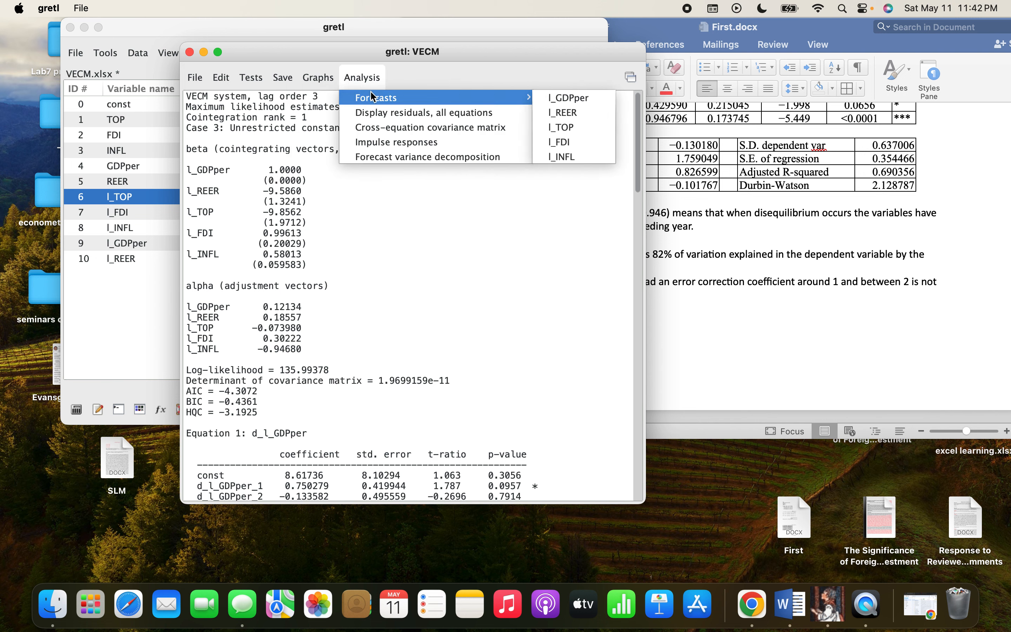
mouse_move(323, 79)
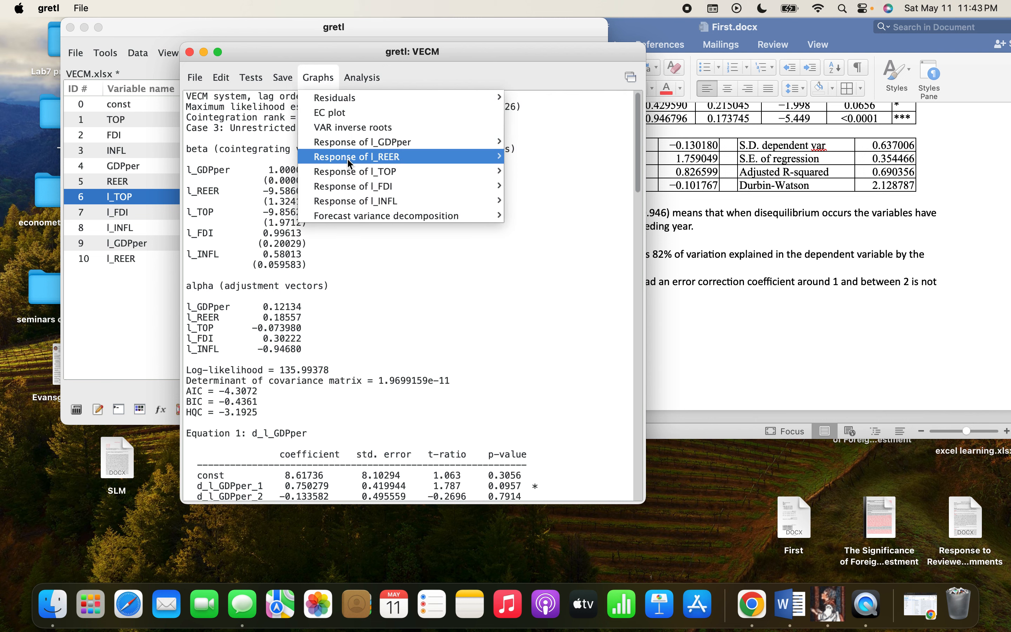
mouse_move(362, 217)
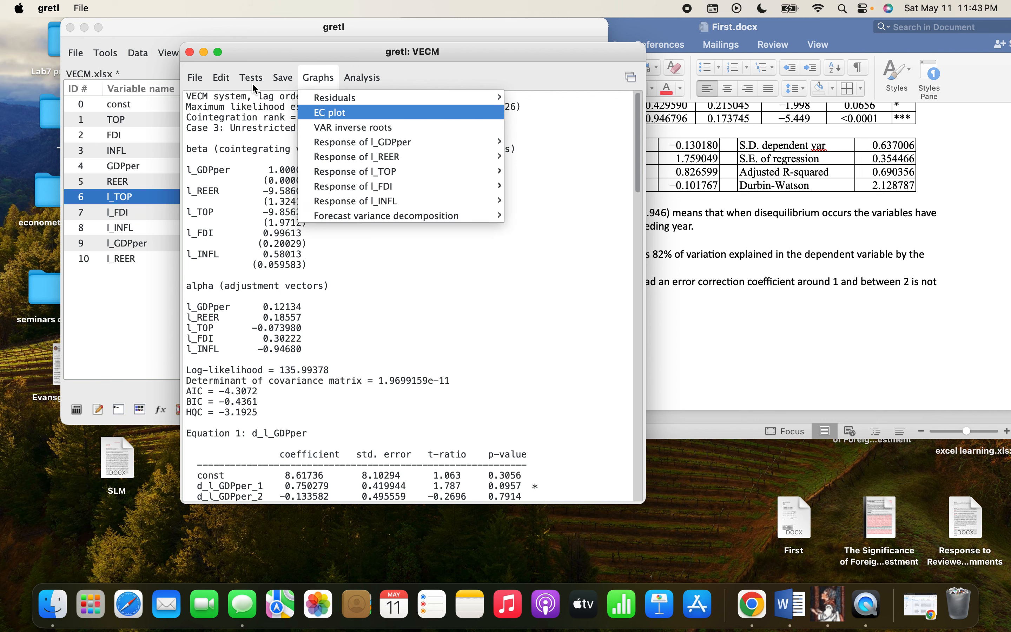
- Close the VECM results and run a collinearity check with a constant on l_TOP, l_FDI, l_INFL, l_GDPper and l_REER, closing its output
click(190, 52)
click(190, 53)
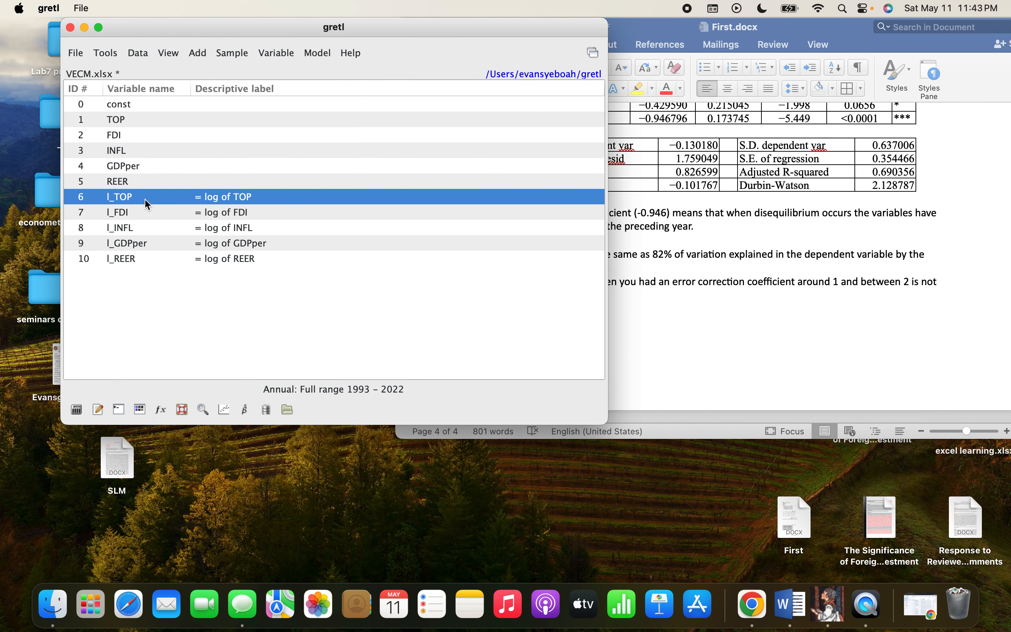
drag(146, 201, 143, 258)
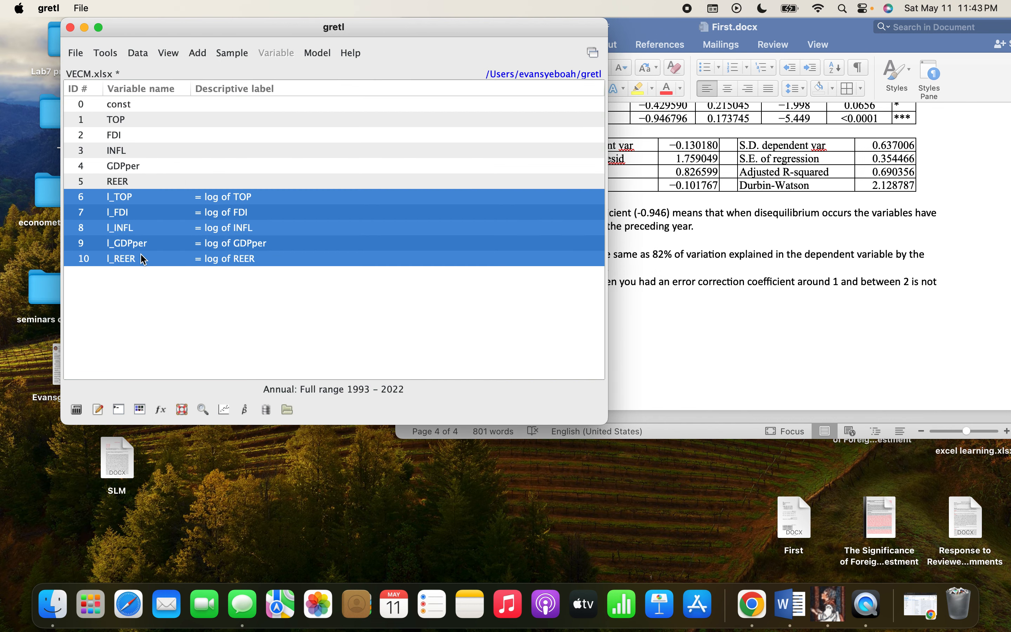
right_click(150, 226)
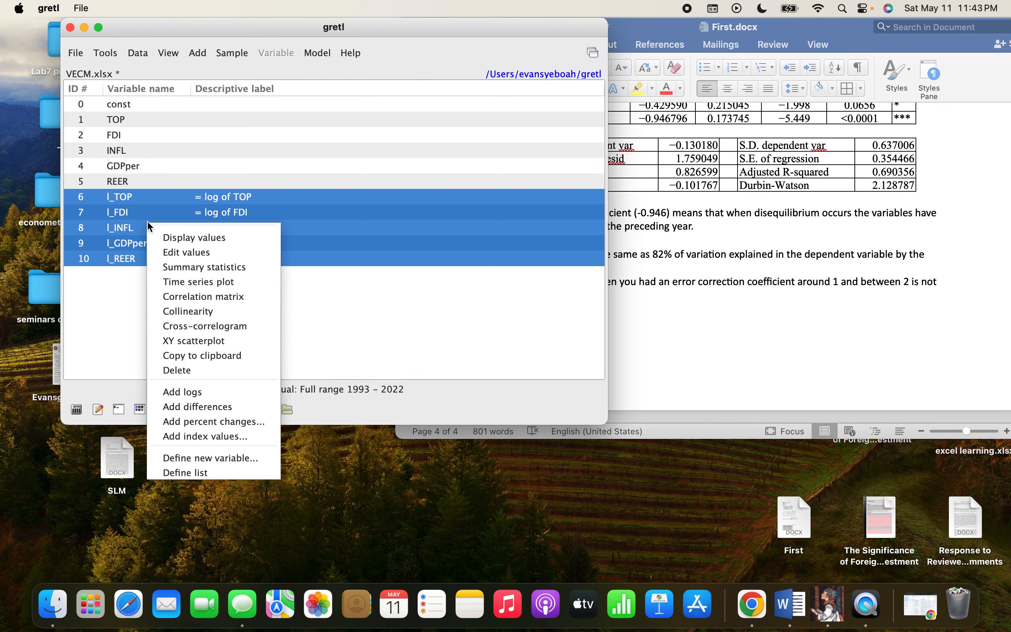
click(195, 311)
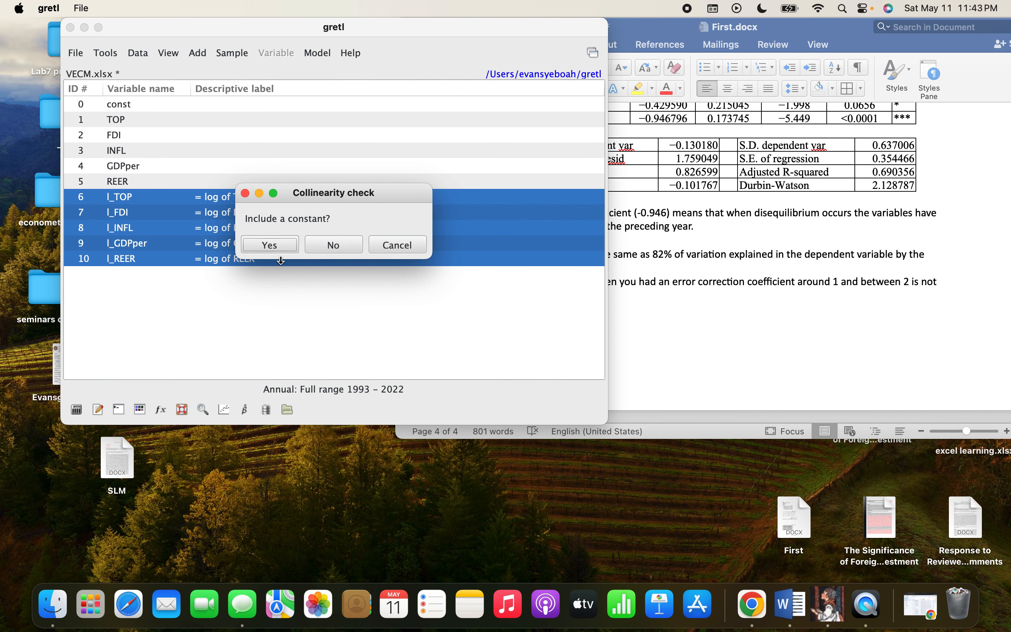
click(270, 244)
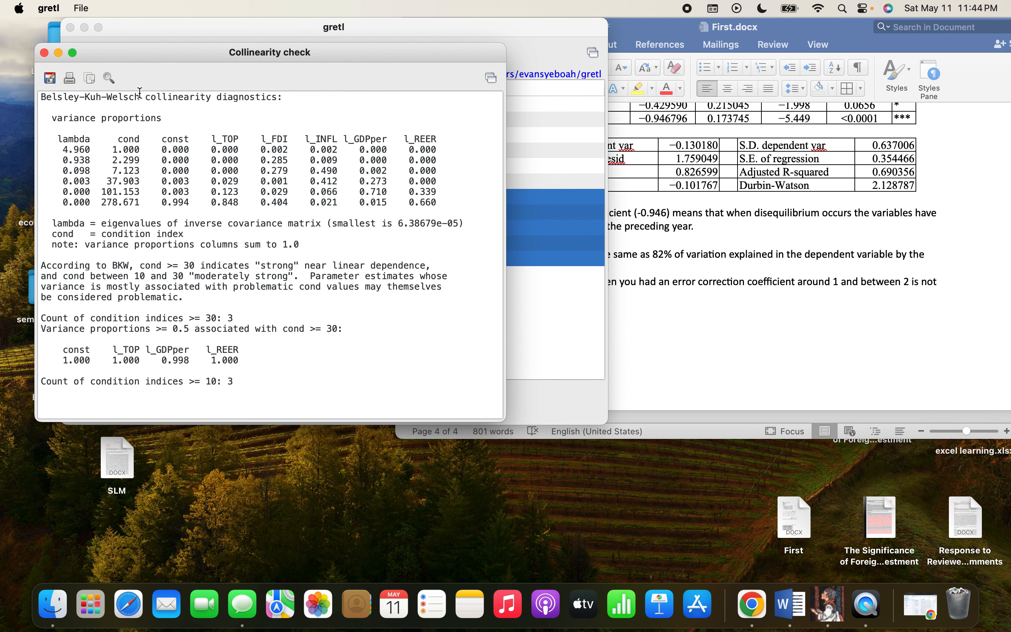
click(44, 53)
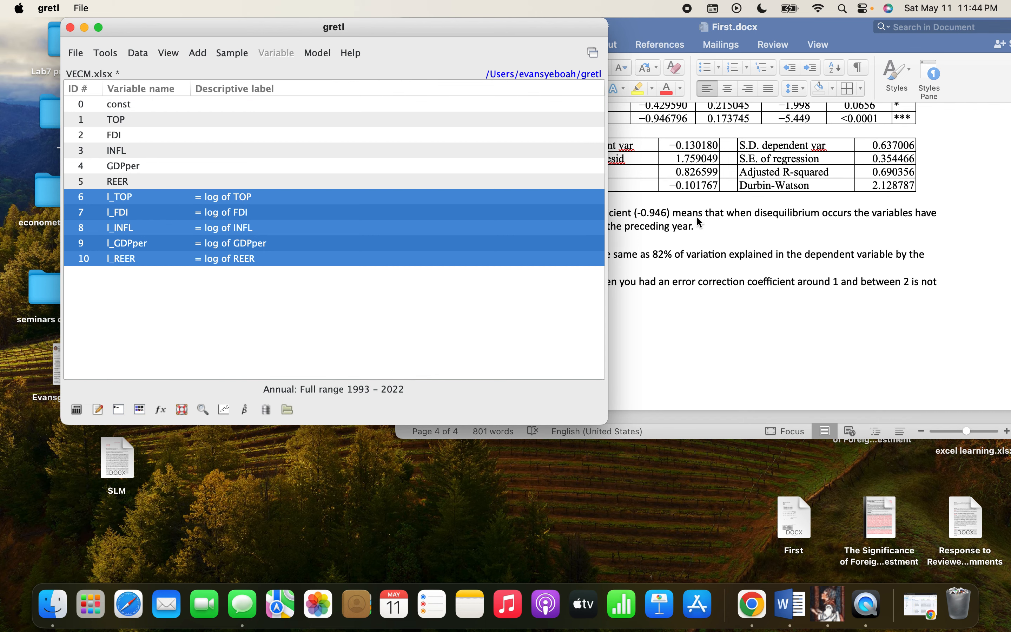
- Review the Equation 5 table in First.docx, run a gretl collinearity check without a constant on the five log variables, and close its output
click(720, 212)
scroll(719, 212, up, 5)
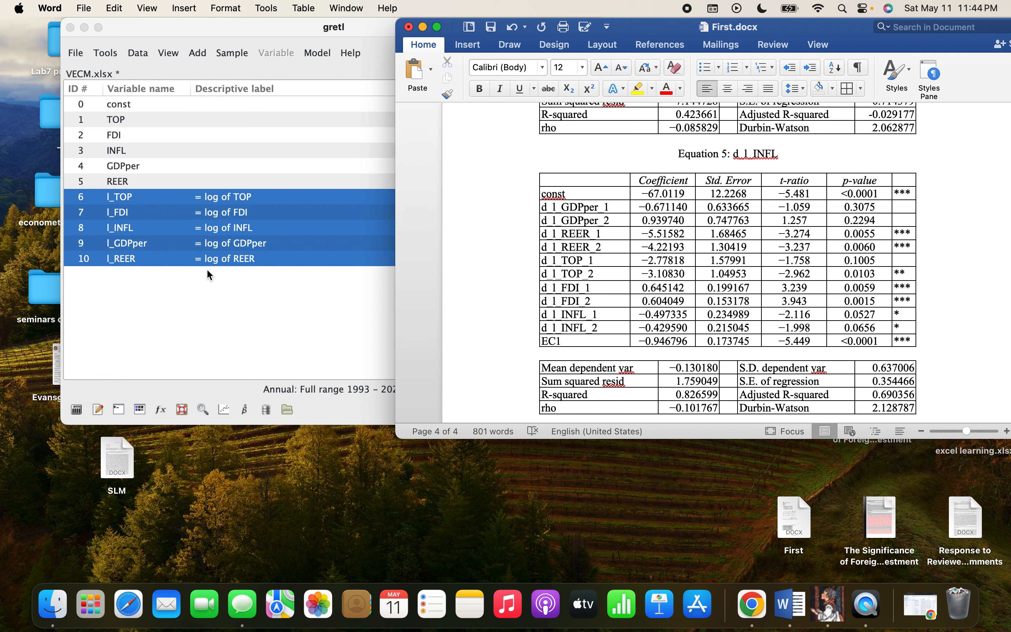
shift+click(193, 232)
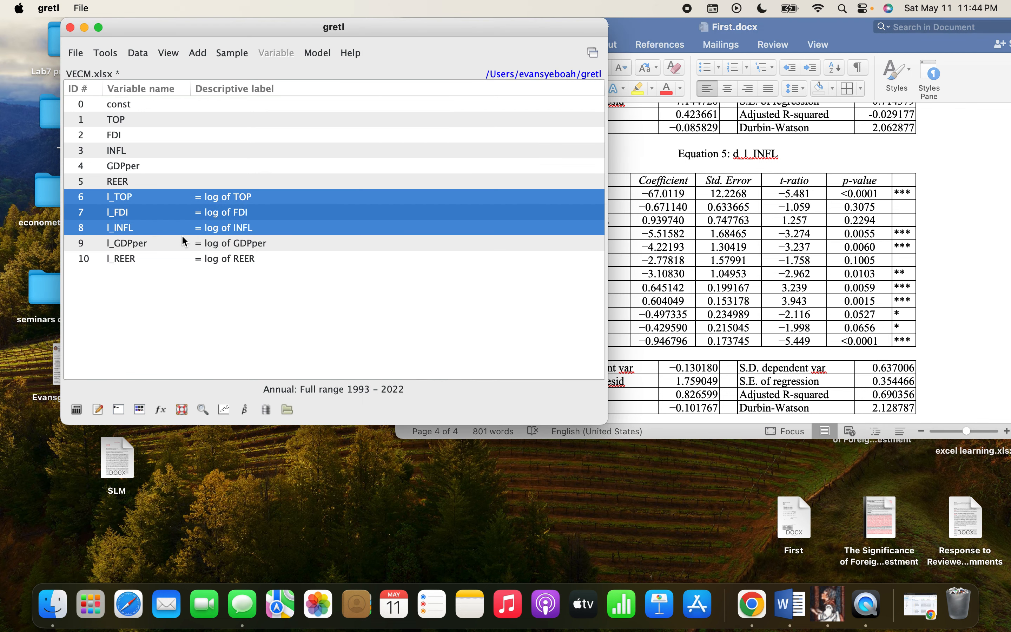
click(171, 196)
drag(171, 195, 155, 264)
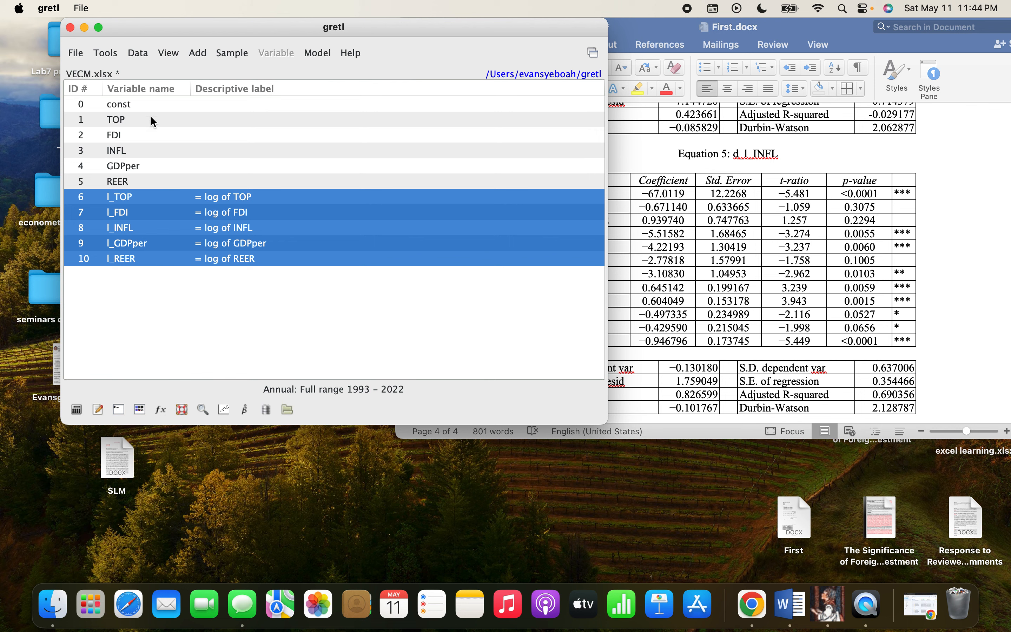
click(141, 122)
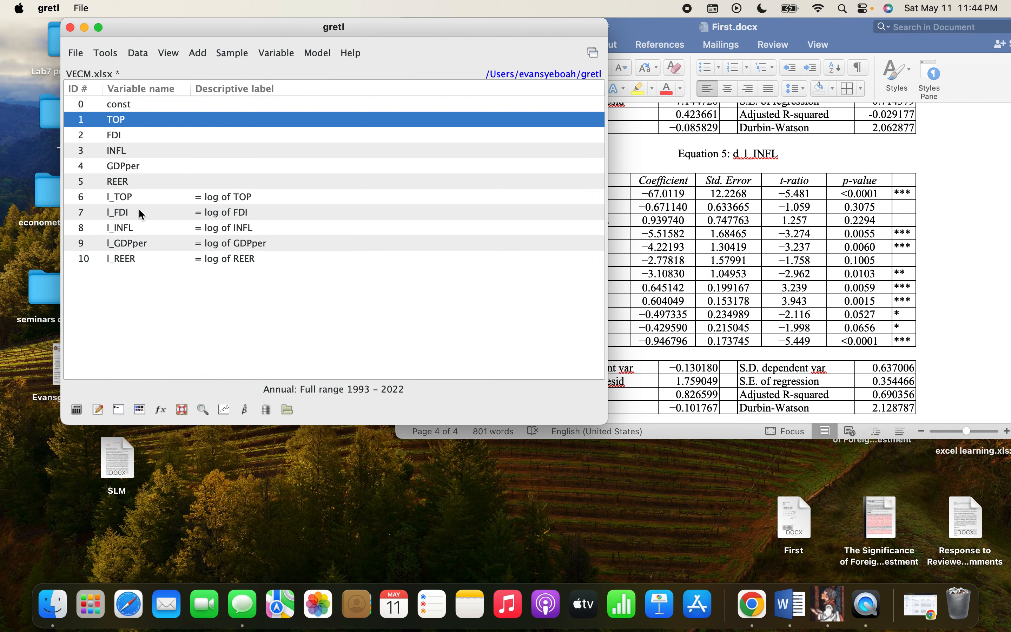
drag(139, 198, 143, 263)
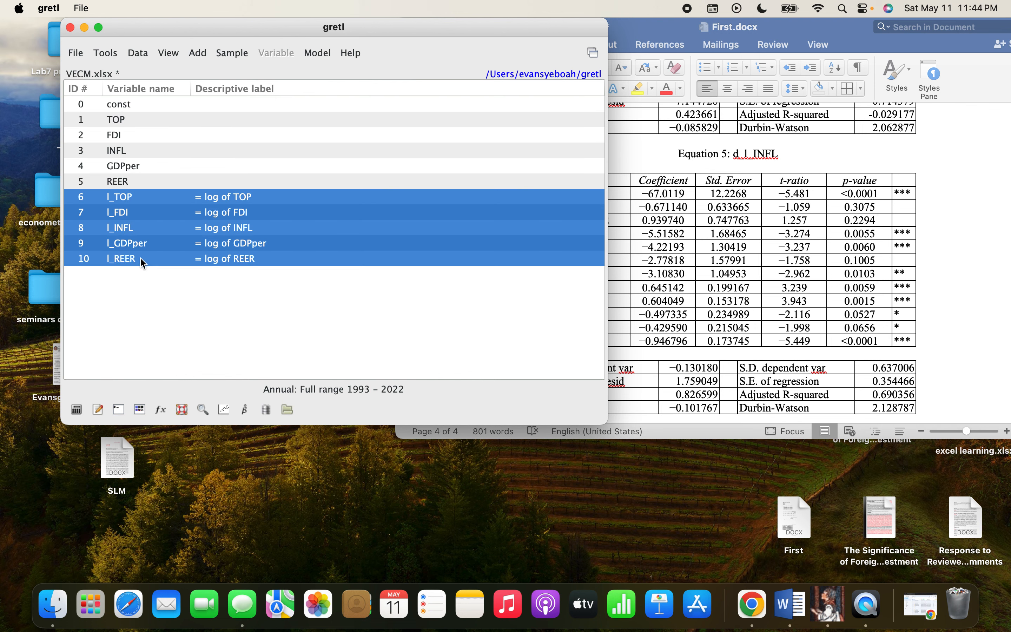
click(199, 53)
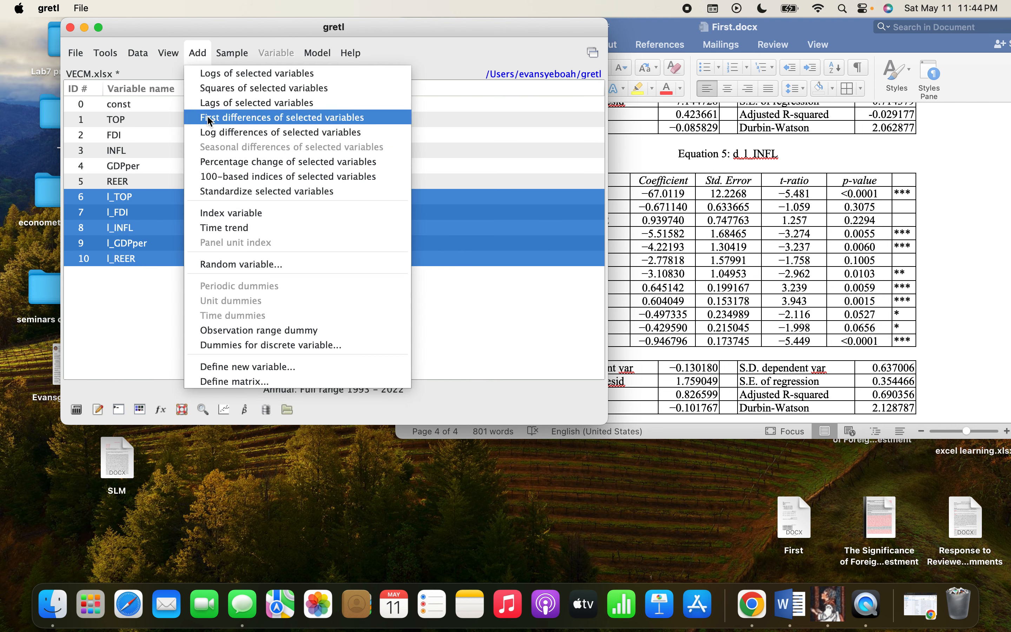
click(134, 234)
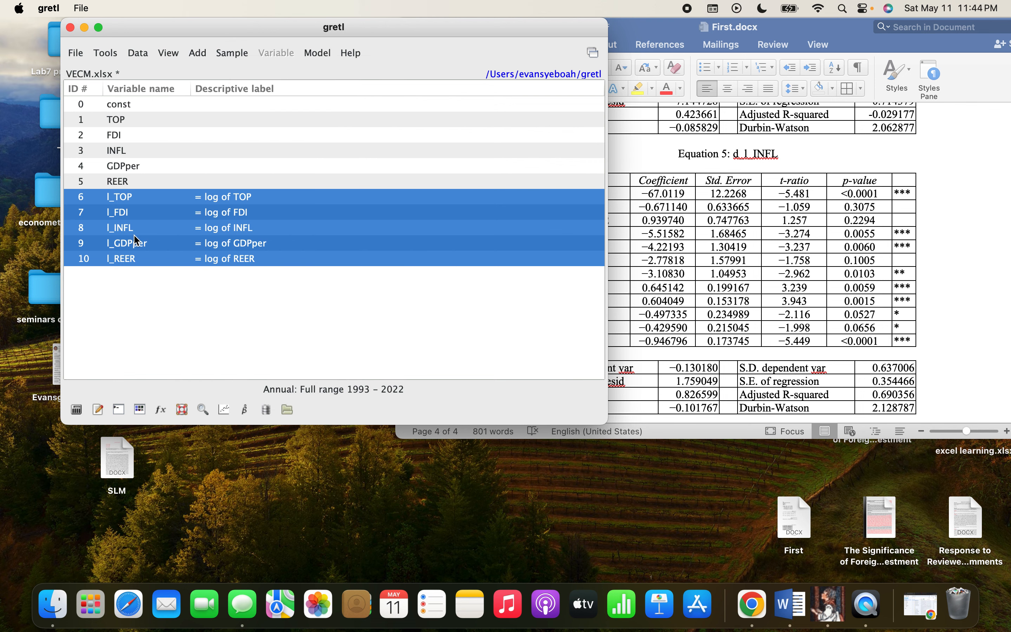
right_click(134, 235)
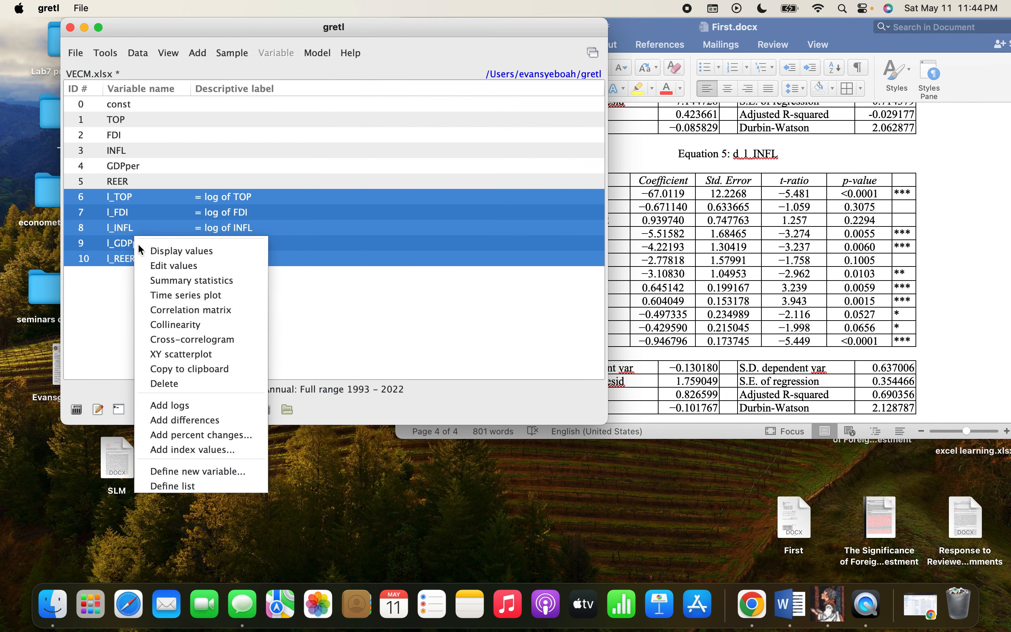
click(160, 327)
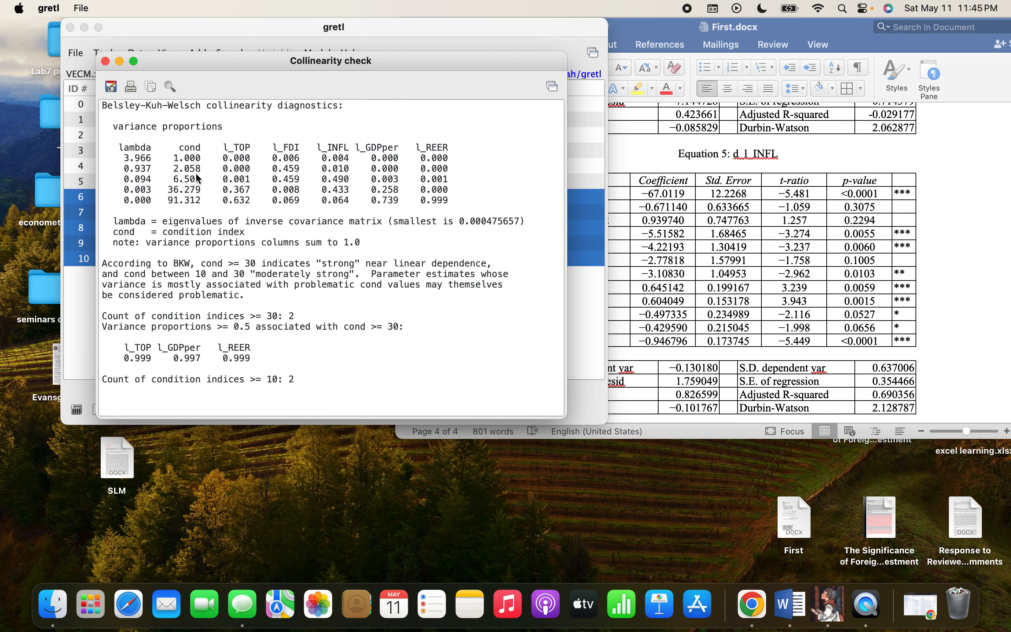
click(106, 62)
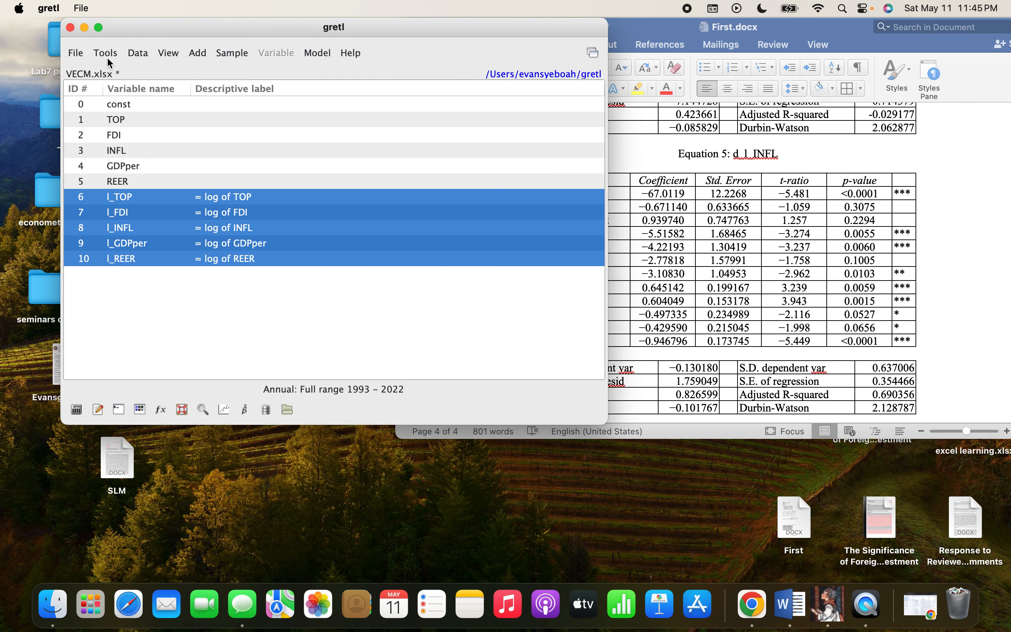
- Add the first differences of l_TOP, l_FDI, l_INFL, l_GDPper and l_REER to the gretl dataset
click(688, 189)
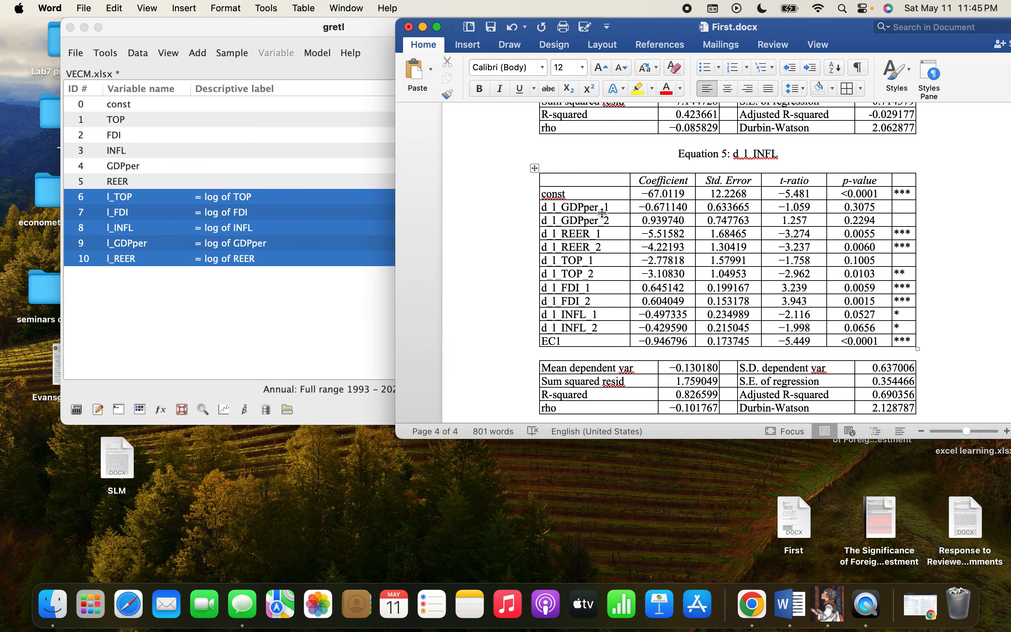
click(165, 258)
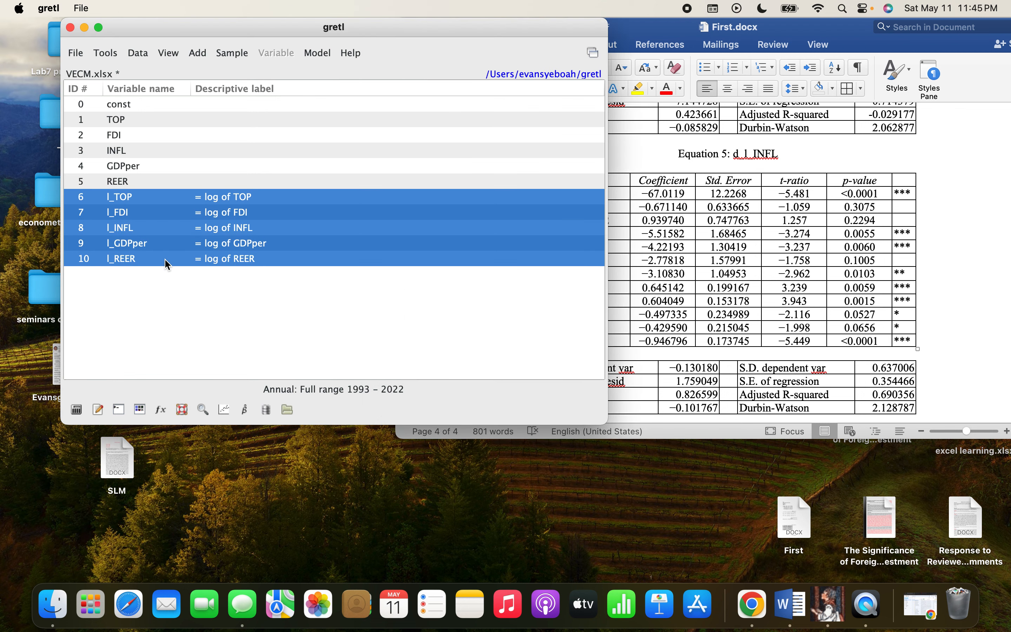
click(203, 50)
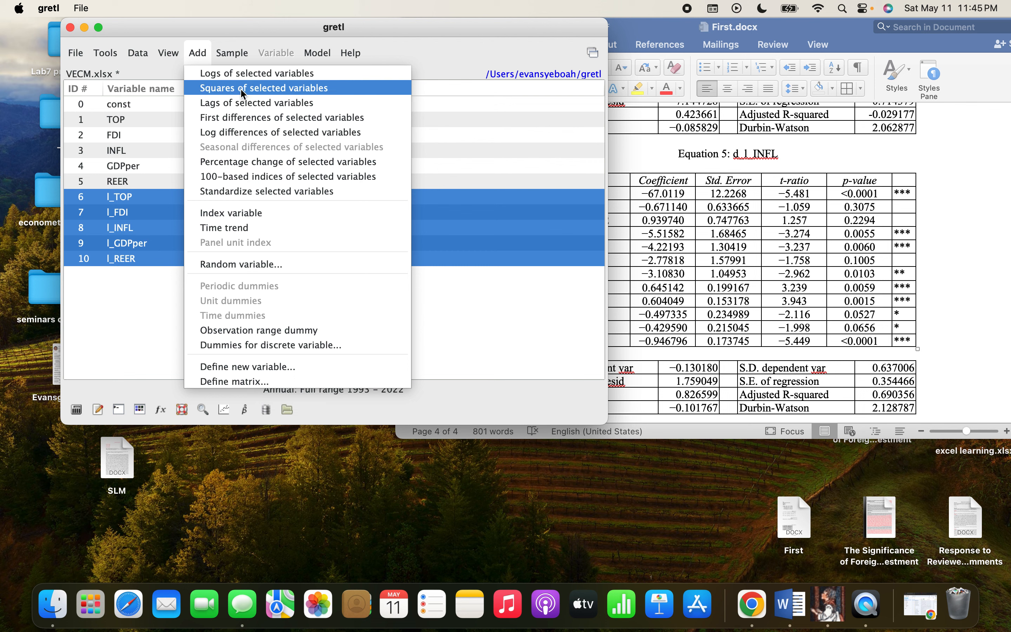
click(234, 120)
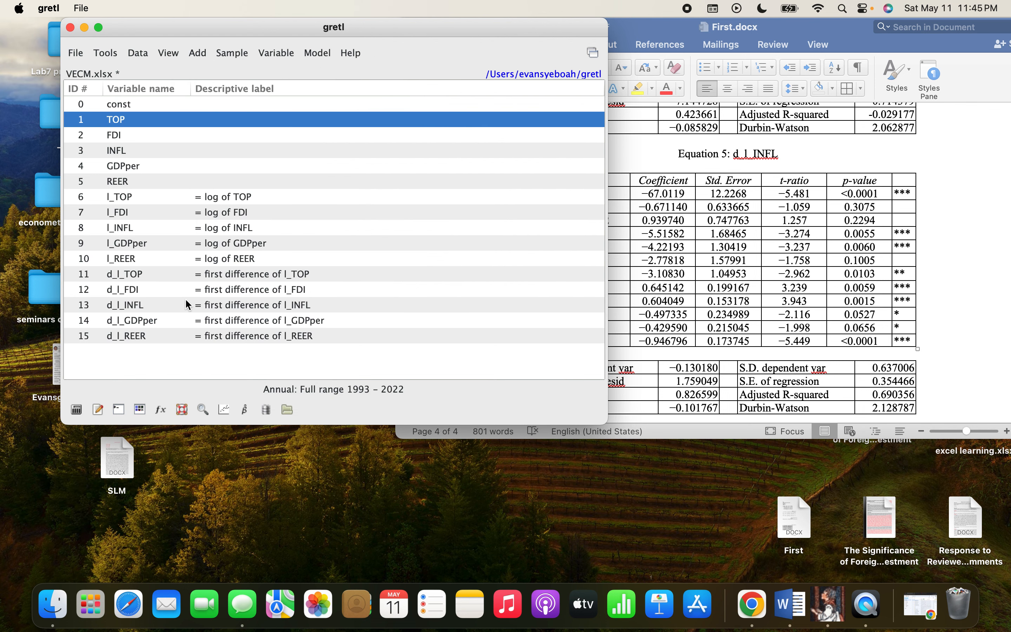
- Run a collinearity check with a constant on the five first-differenced log variables and compare it with the Equation 5 regressors in First.docx
drag(188, 274, 175, 345)
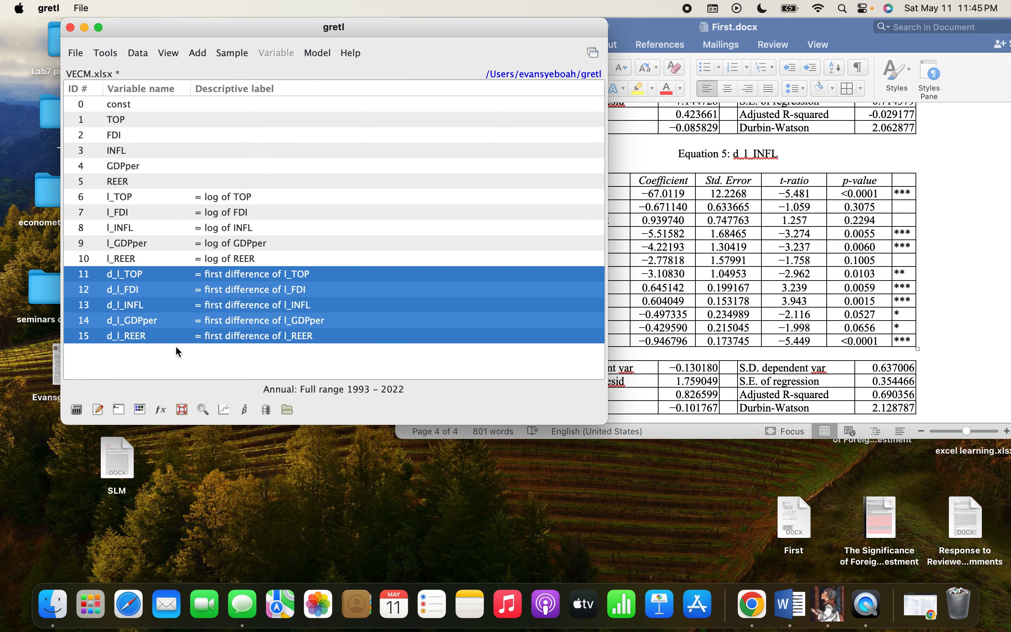
right_click(180, 280)
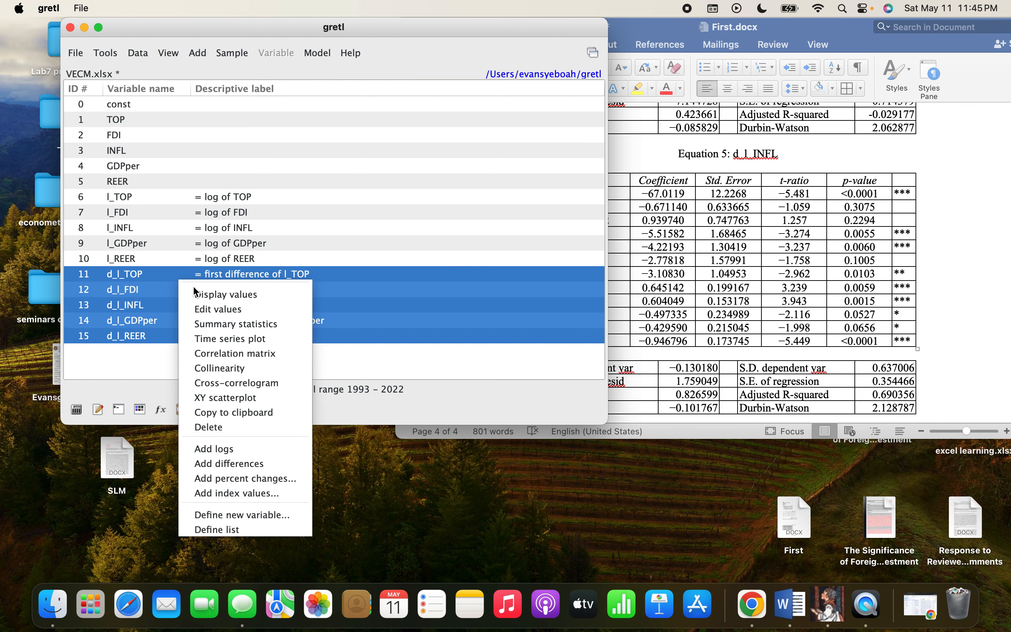
click(219, 369)
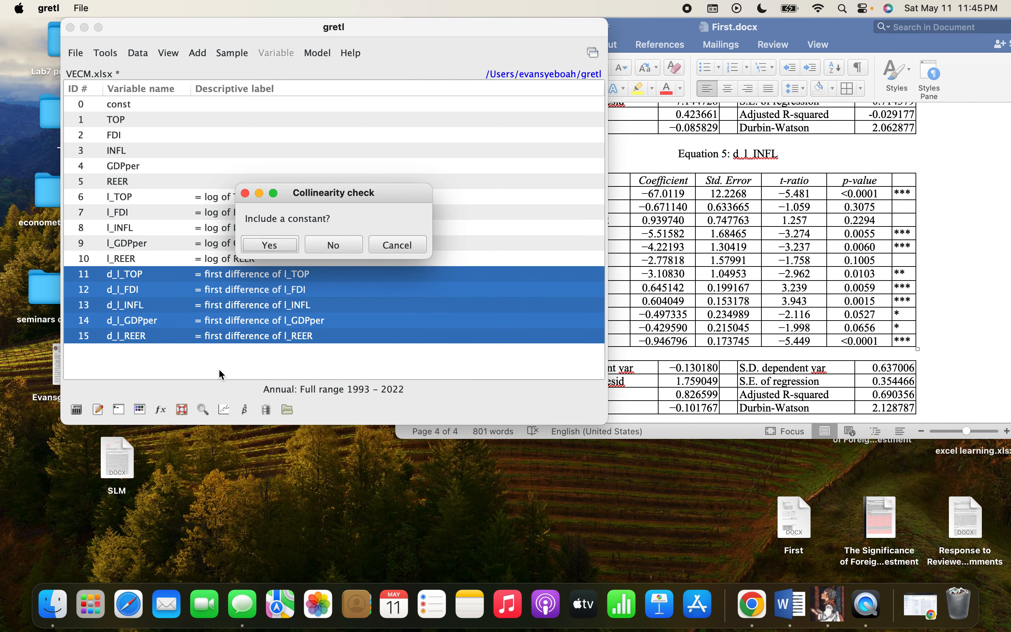
click(276, 246)
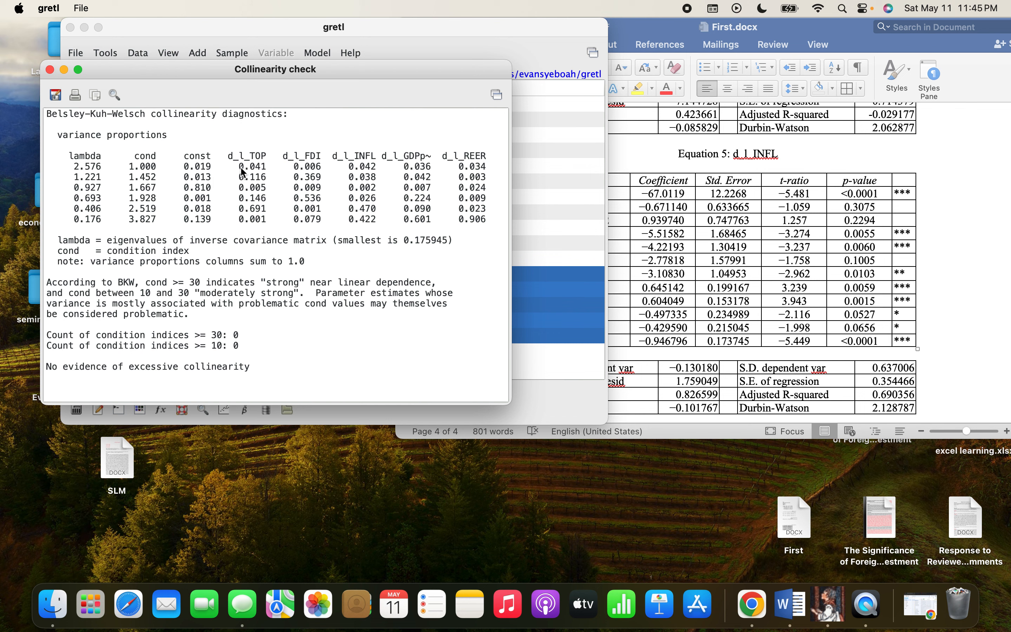
click(658, 128)
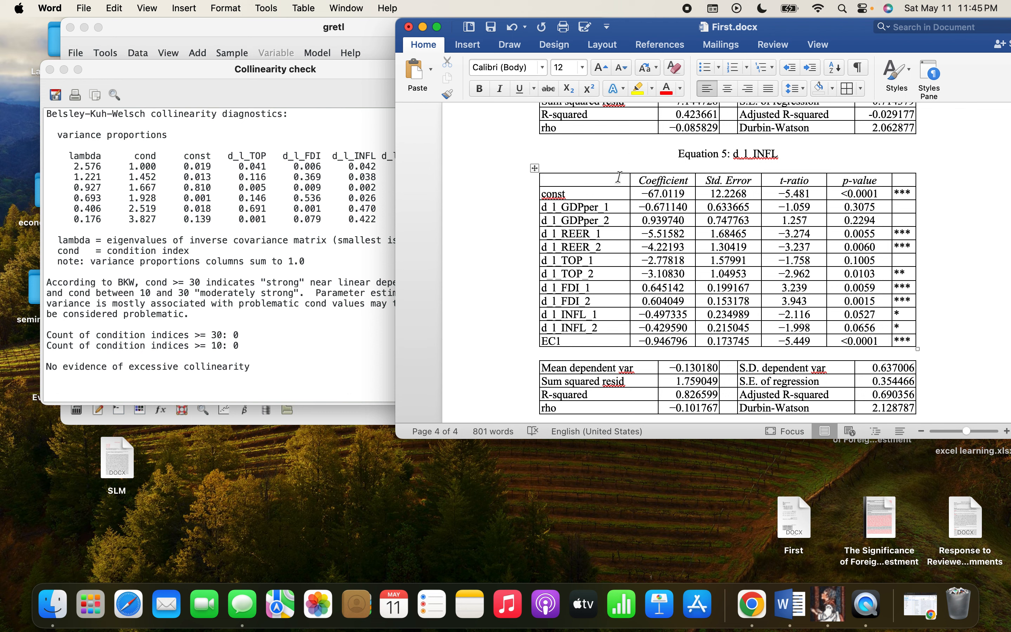
scroll(619, 177, up, 3)
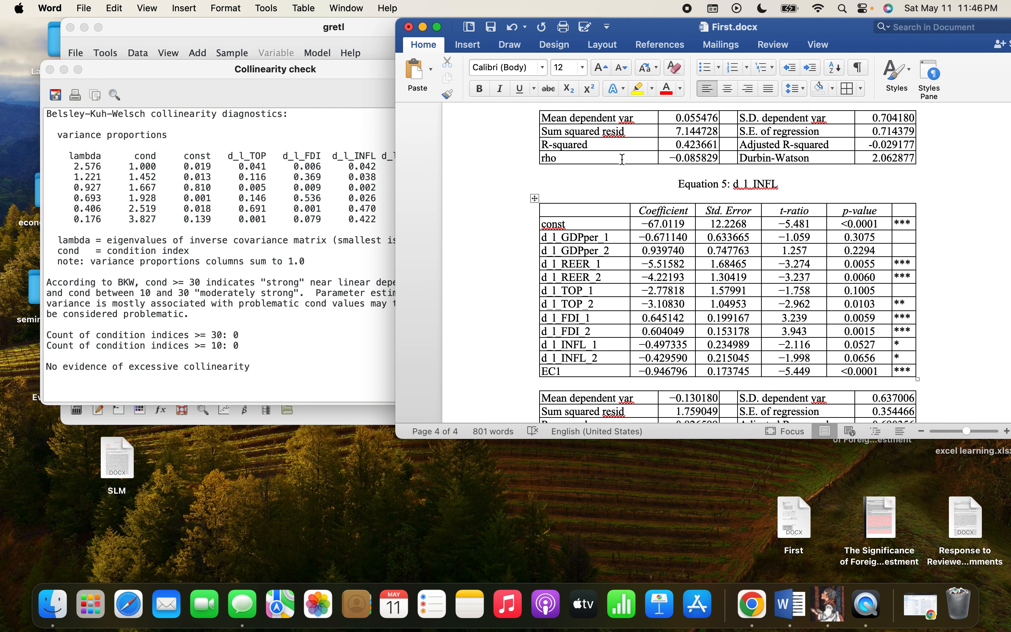